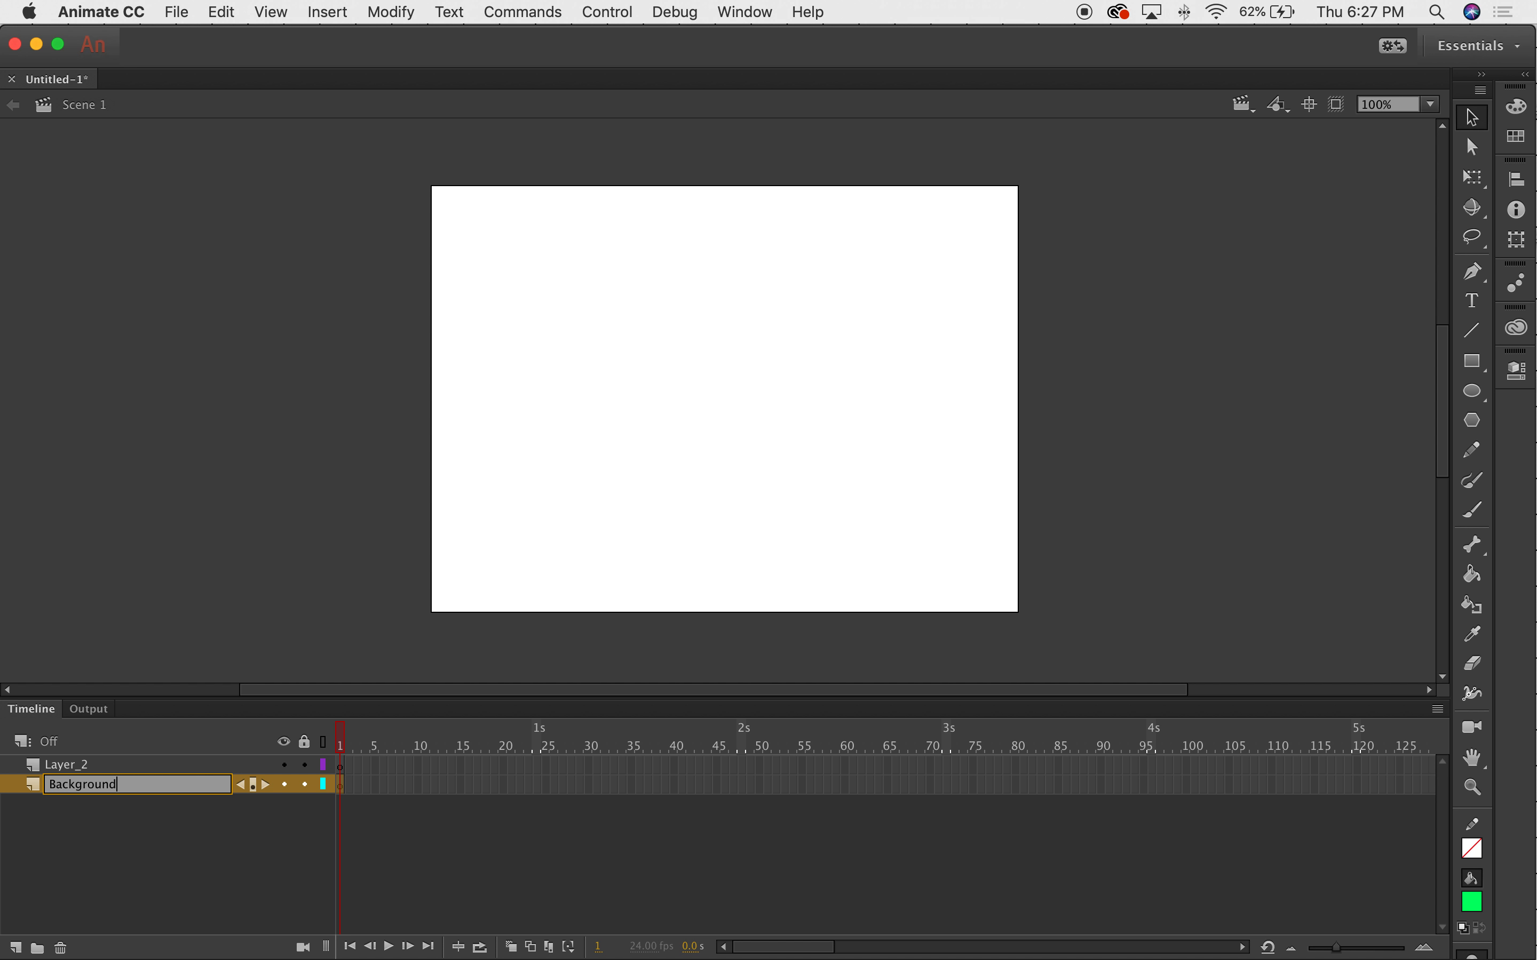
Name the bottom layer Background, then move the Animate window aside to reveal the desktop.
key(Return)
drag(151, 54, 308, 50)
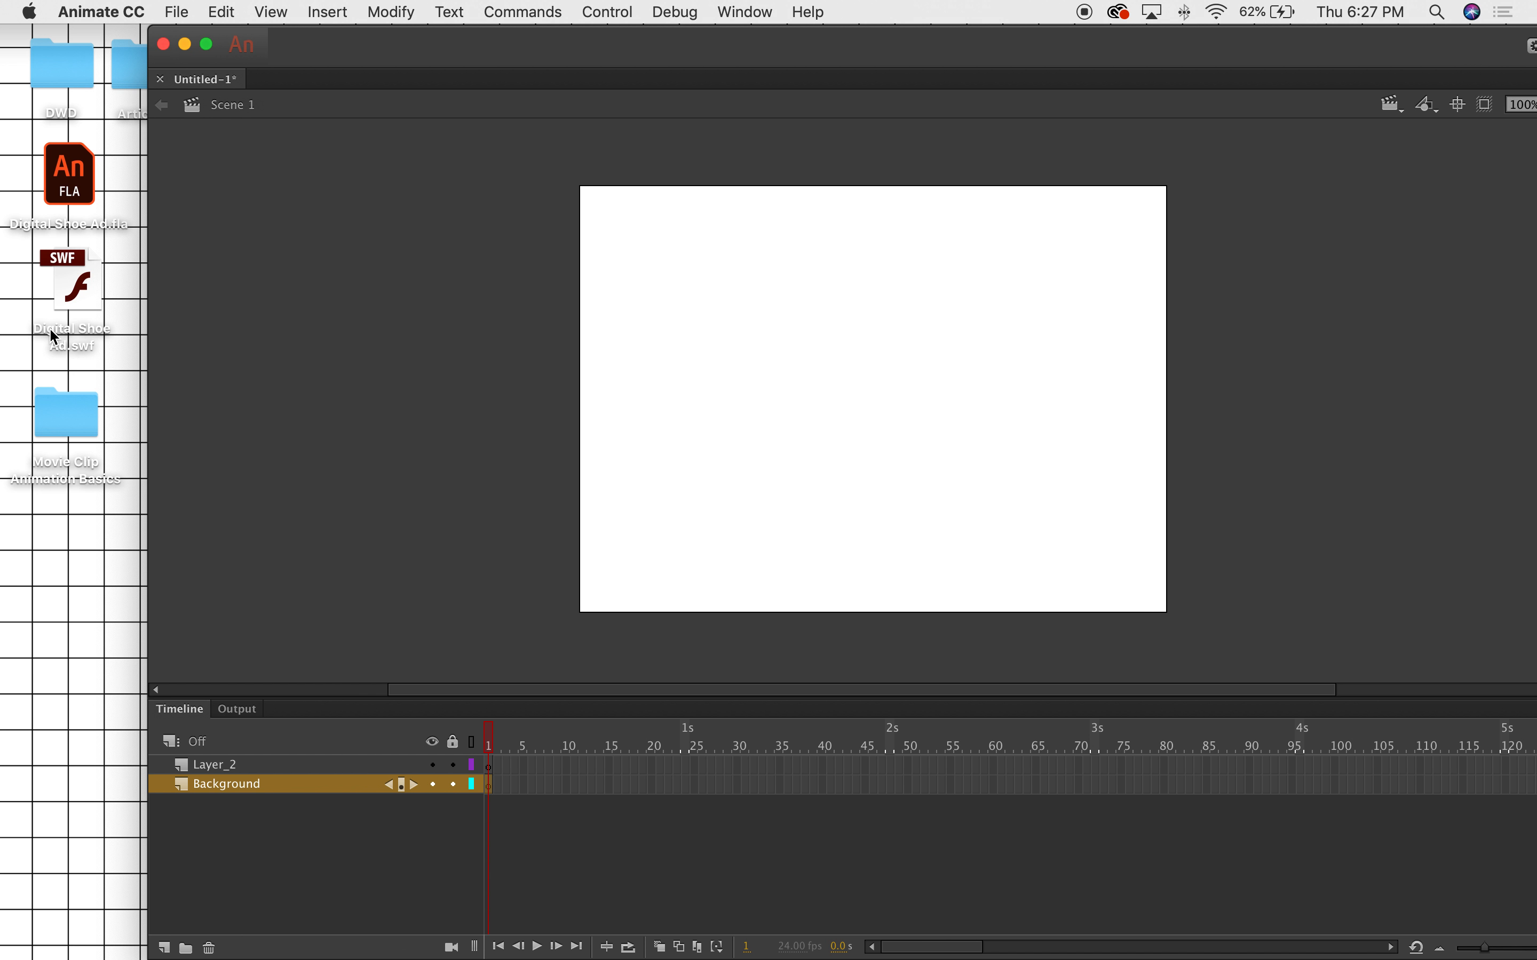
Drag Background Image.png from the Movie Clip Animation Basics folder onto the Animate stage, then close the folder.
double_click(69, 412)
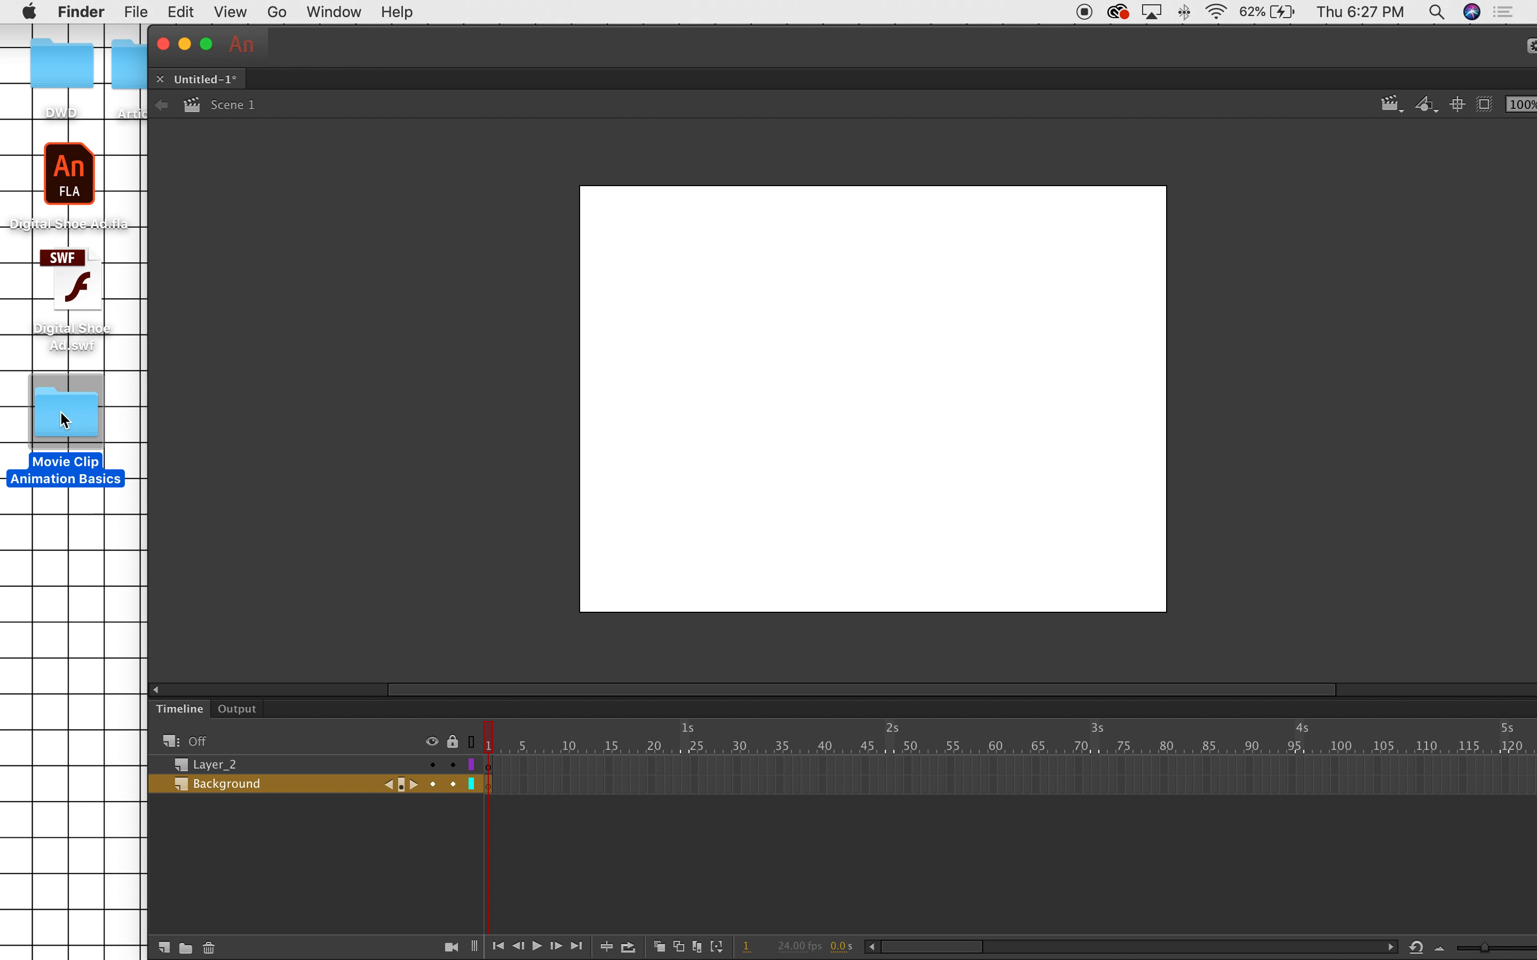
drag(628, 154, 262, 239)
click(465, 304)
click(456, 317)
drag(455, 317, 923, 275)
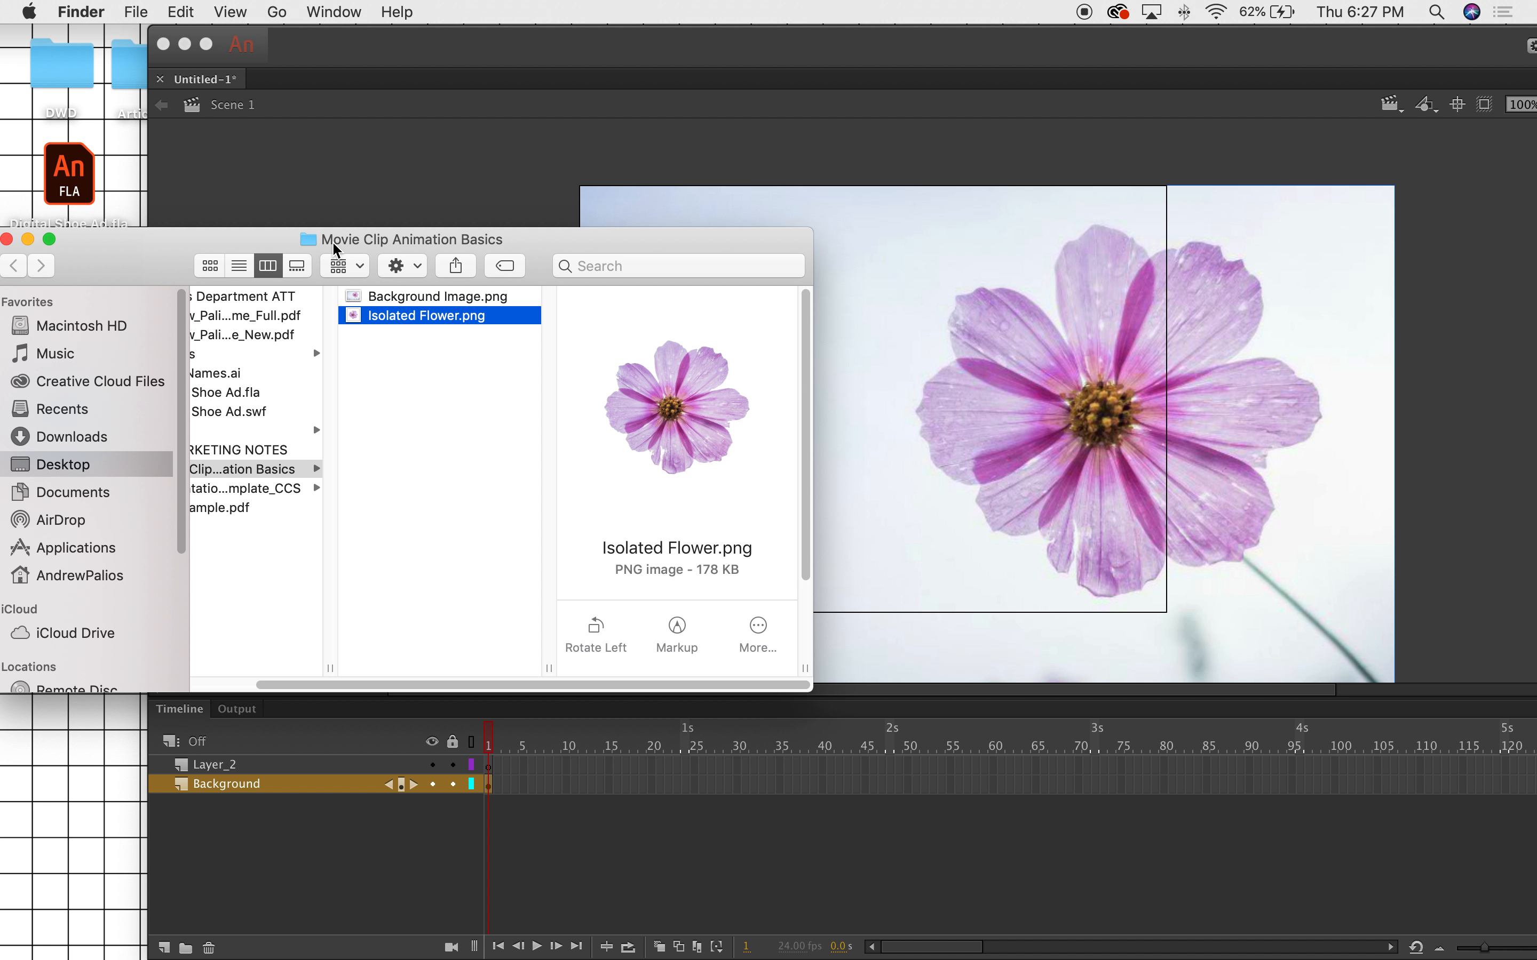
drag(363, 261, 575, 306)
click(219, 284)
click(686, 52)
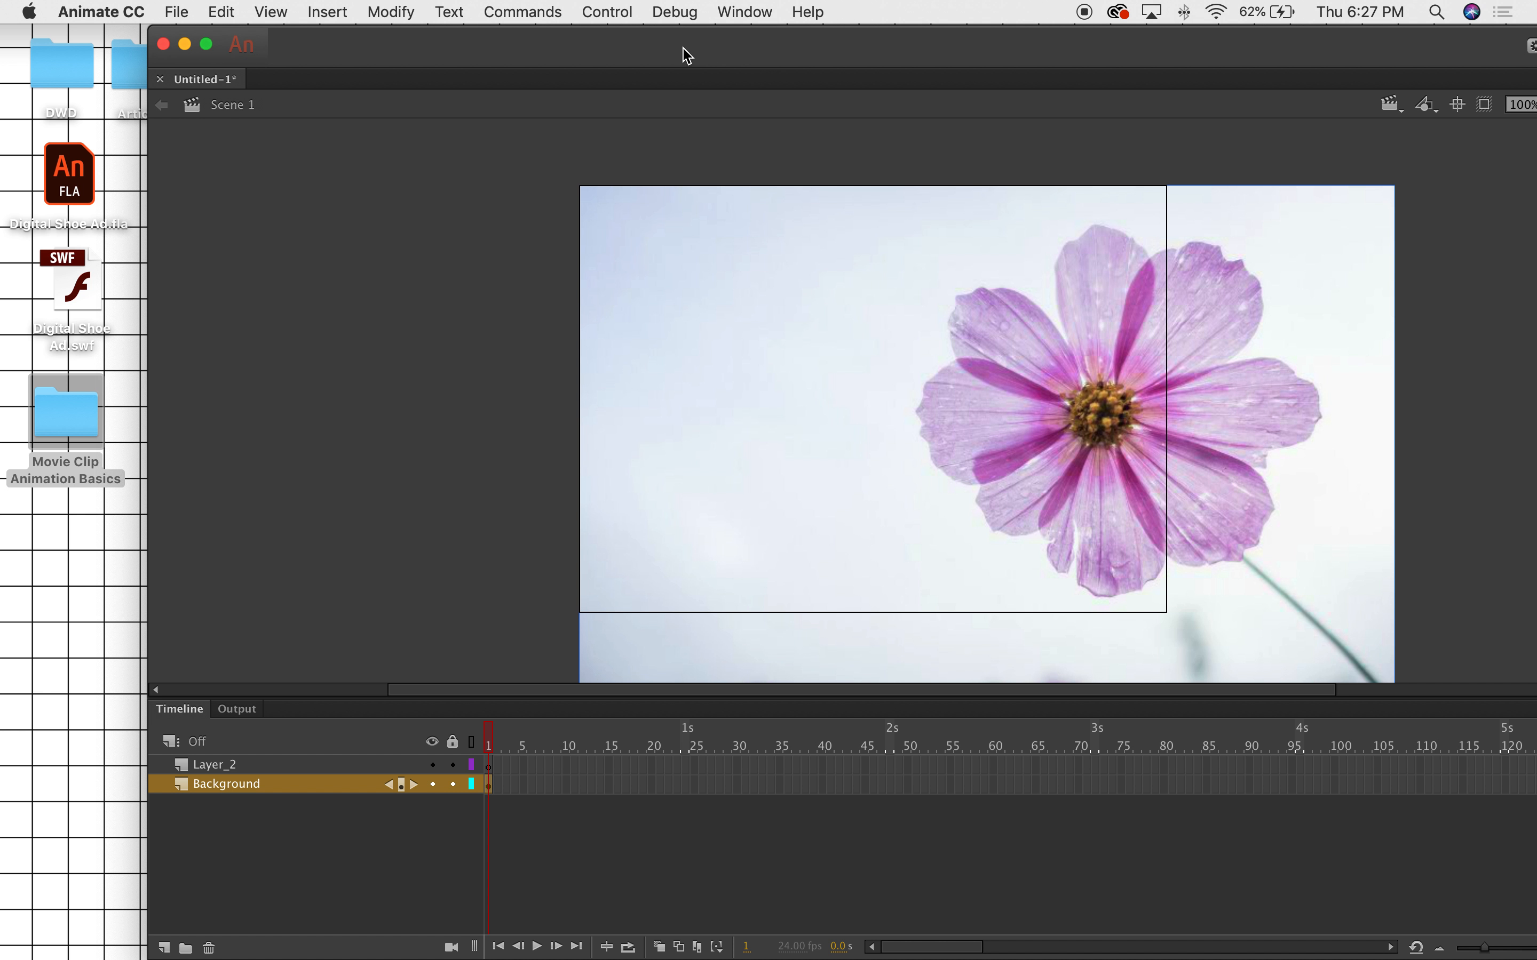
Apply Free Transform to the flower photo and scale it down.
drag(644, 44, 501, 44)
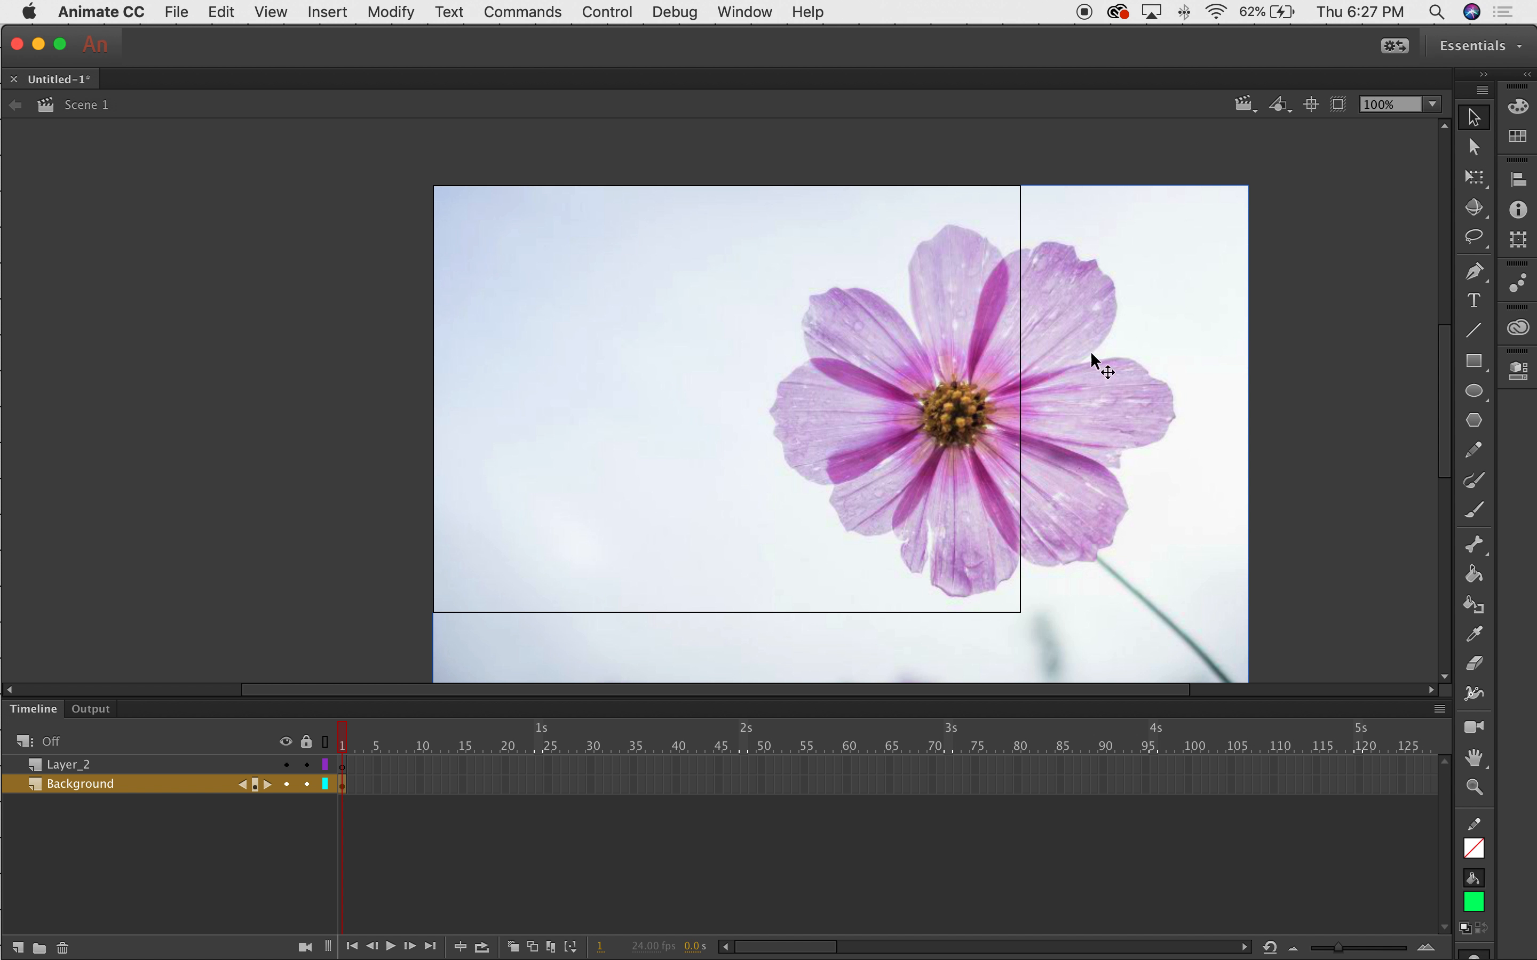
drag(1442, 362, 1443, 394)
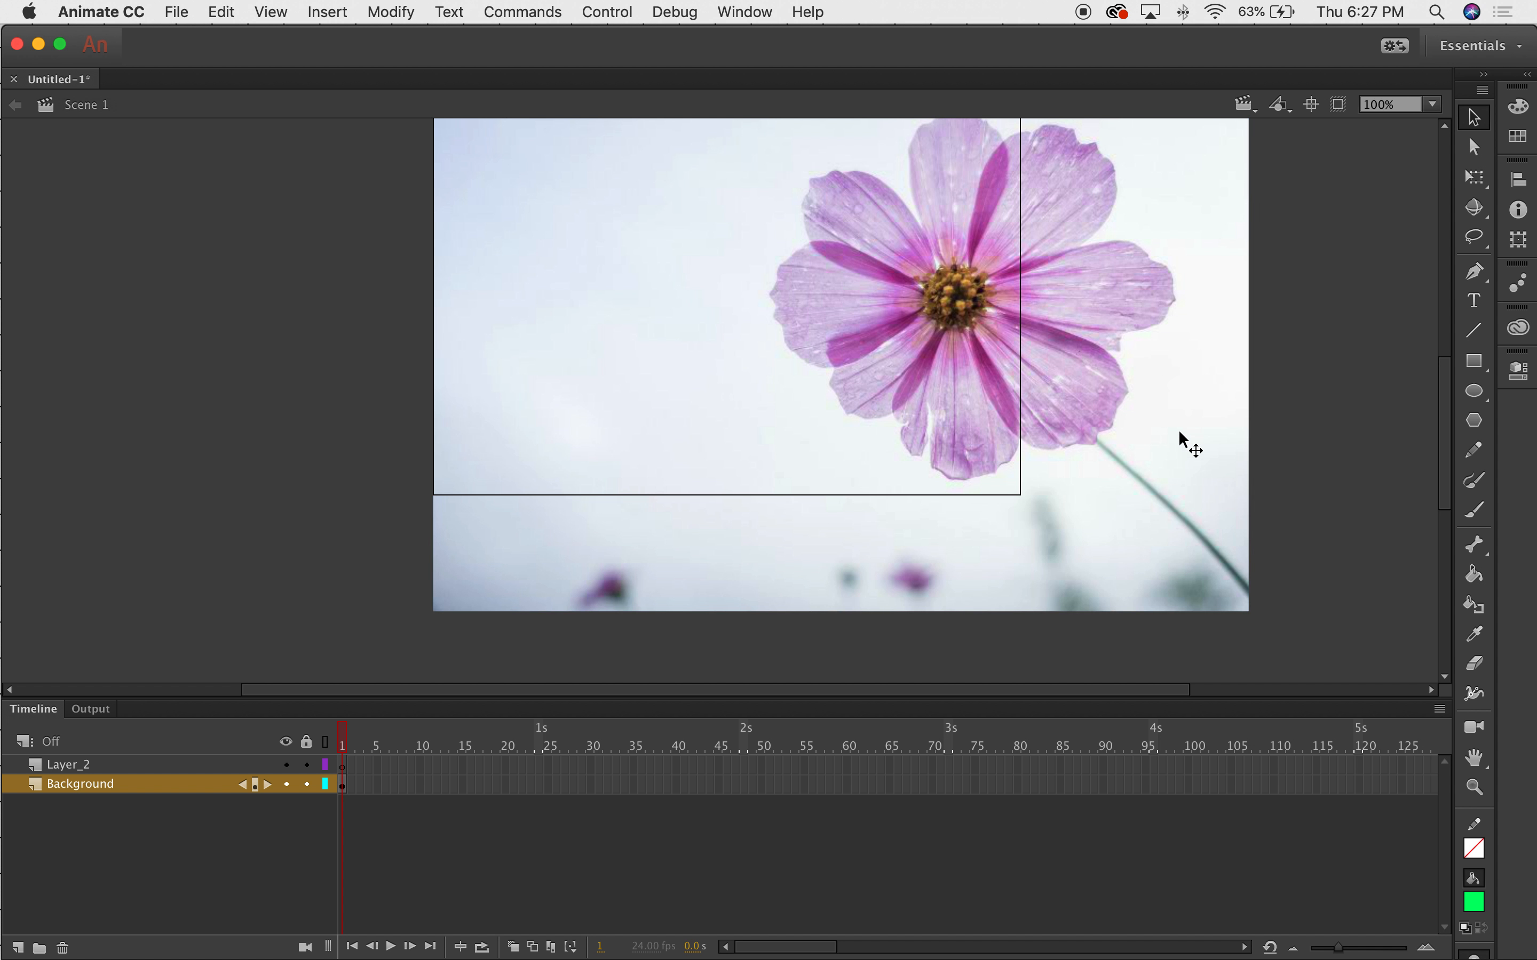
click(401, 10)
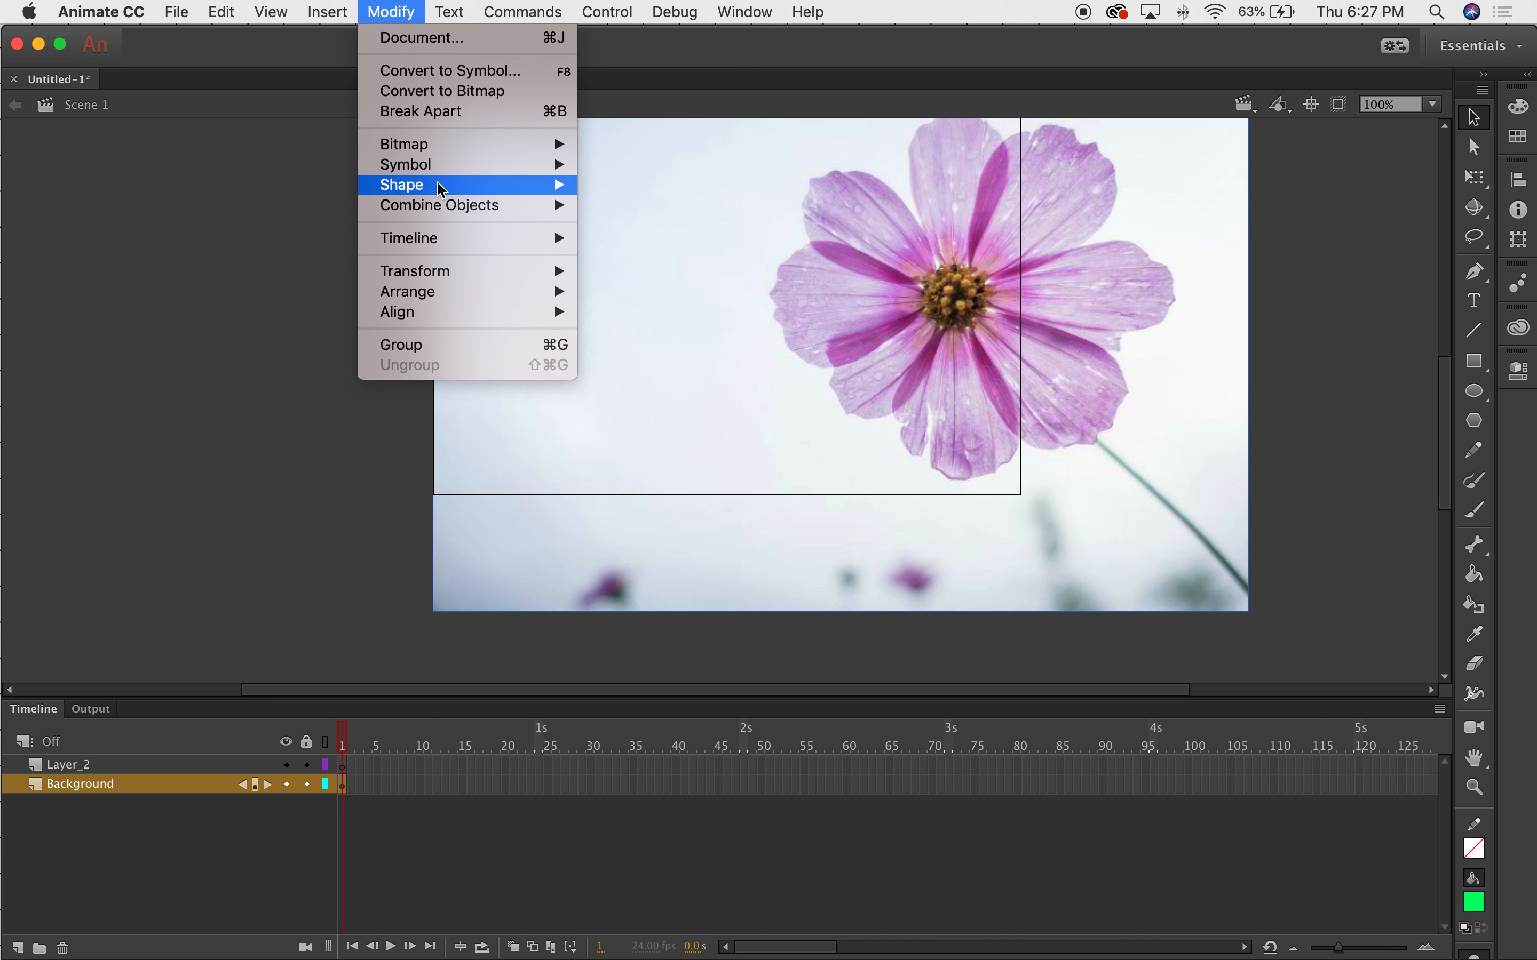
mouse_move(460, 272)
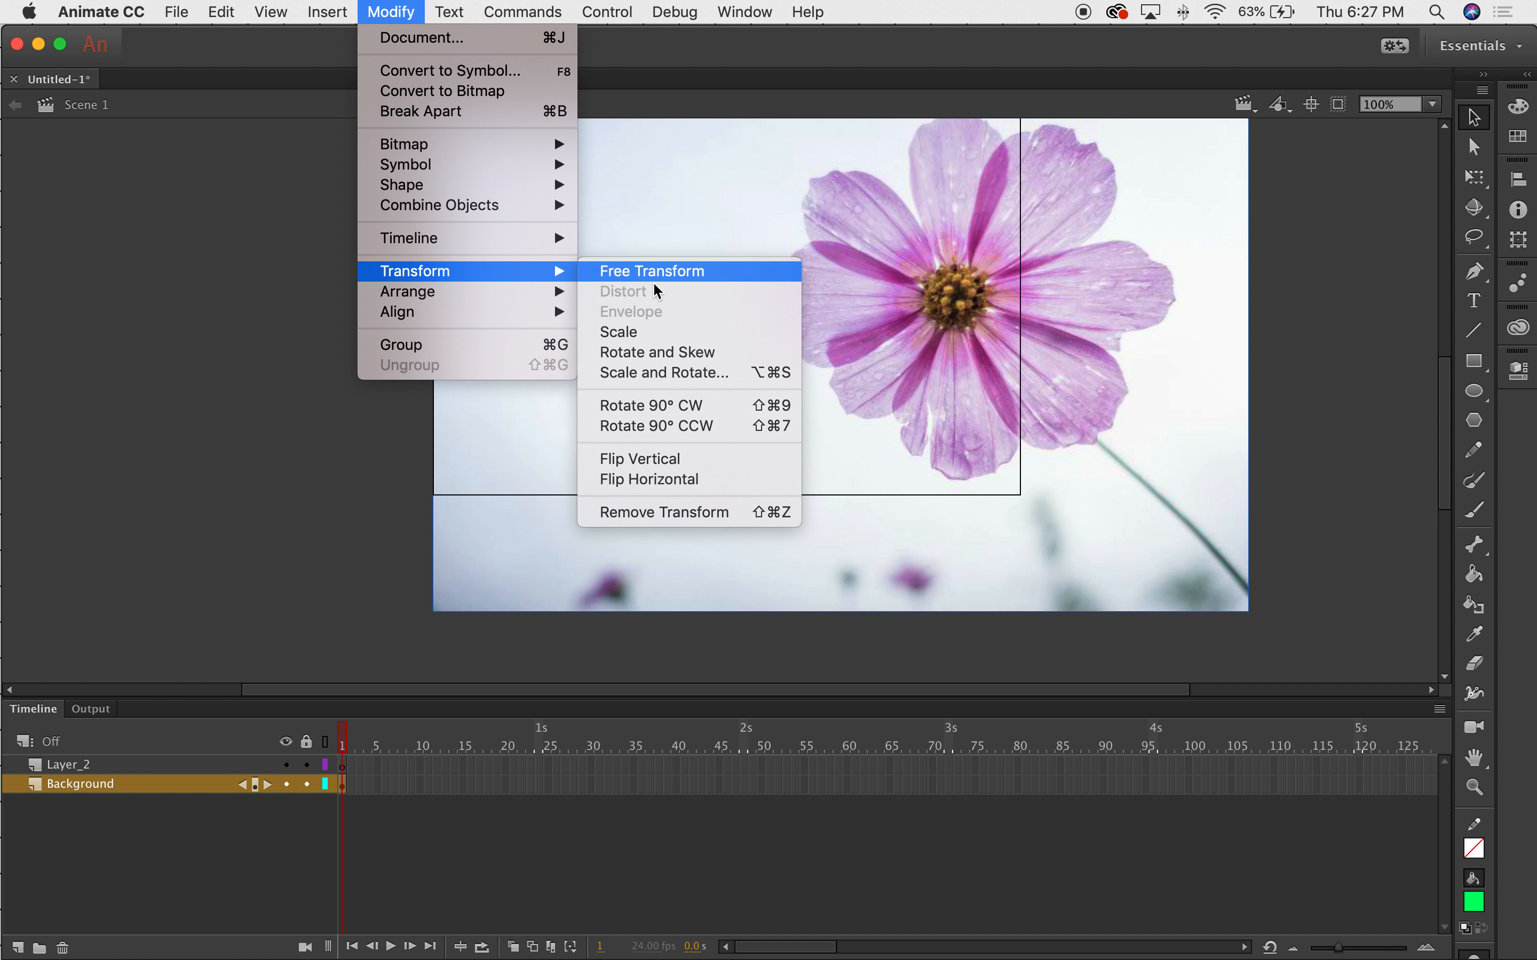
click(653, 272)
drag(1237, 606, 1049, 508)
key(space)
drag(1197, 453, 1256, 512)
Reposition and resize the flower photo so it covers the whole stage with slight overlap.
click(1269, 526)
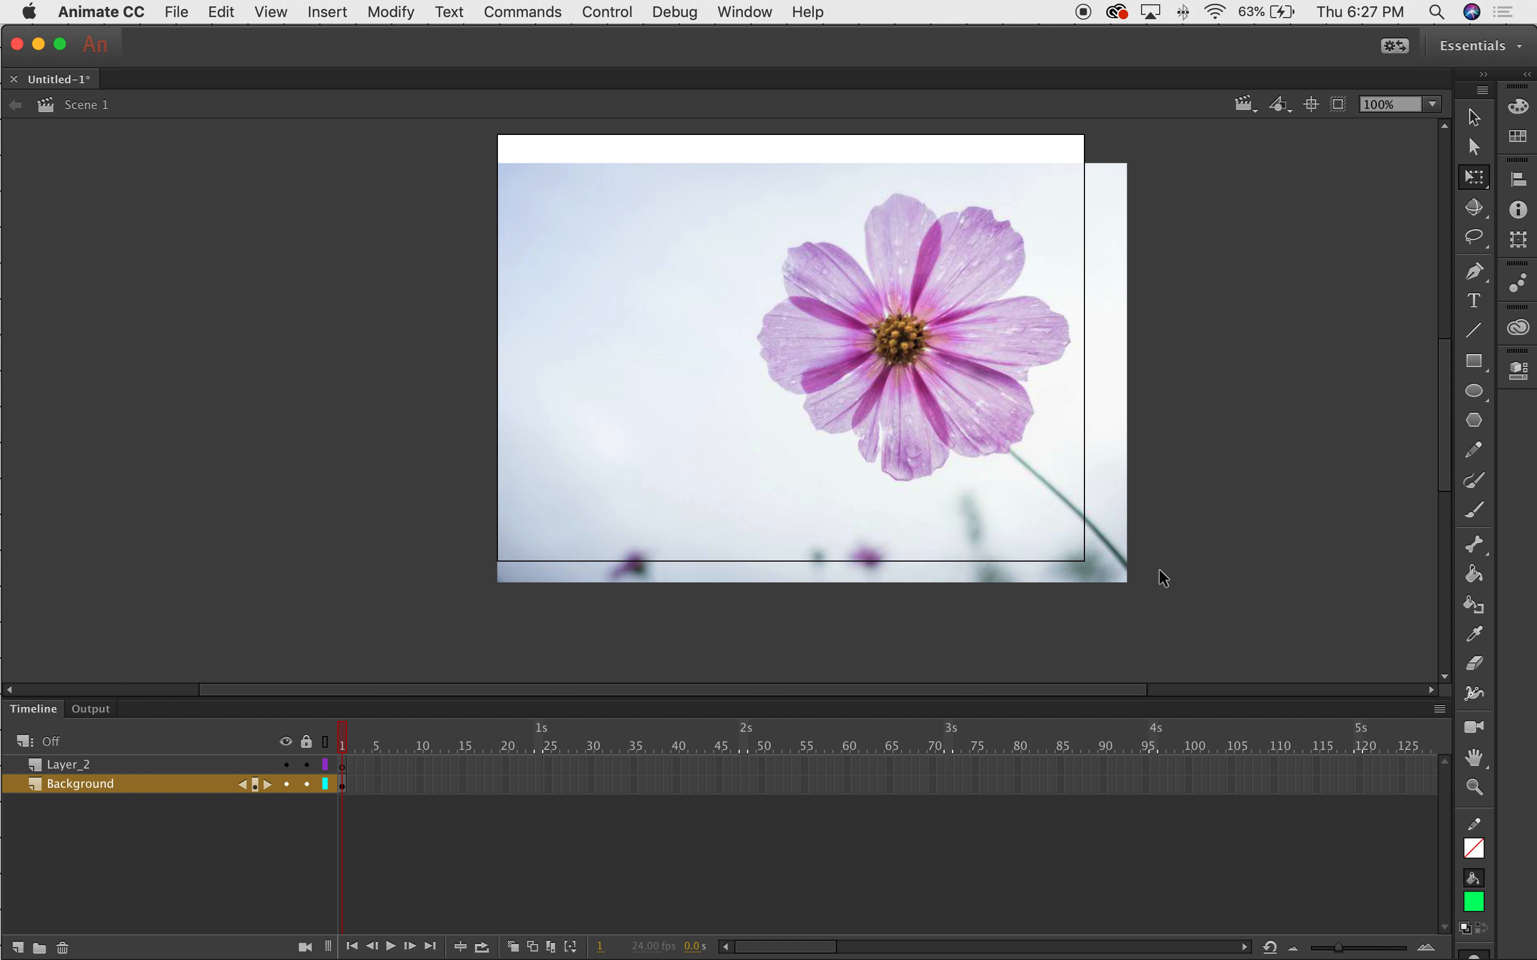
drag(1173, 451, 1222, 484)
drag(1057, 419, 1024, 381)
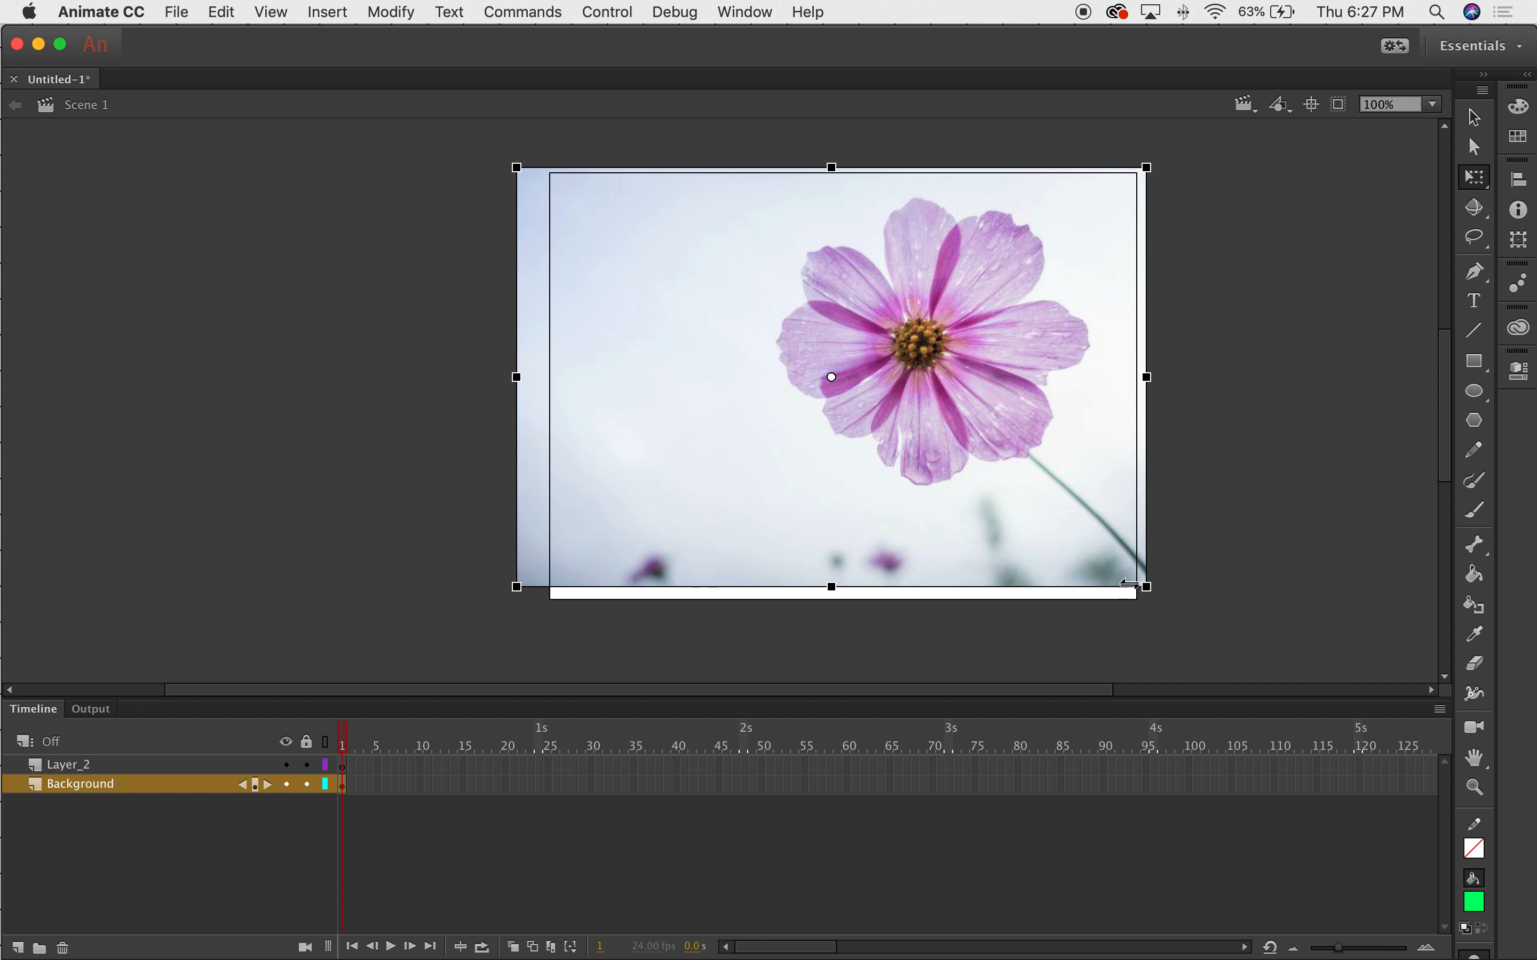
drag(1155, 590, 1176, 607)
mouse_move(1123, 506)
mouse_down()
mouse_move(1076, 523)
mouse_move(1102, 520)
mouse_up()
click(1201, 471)
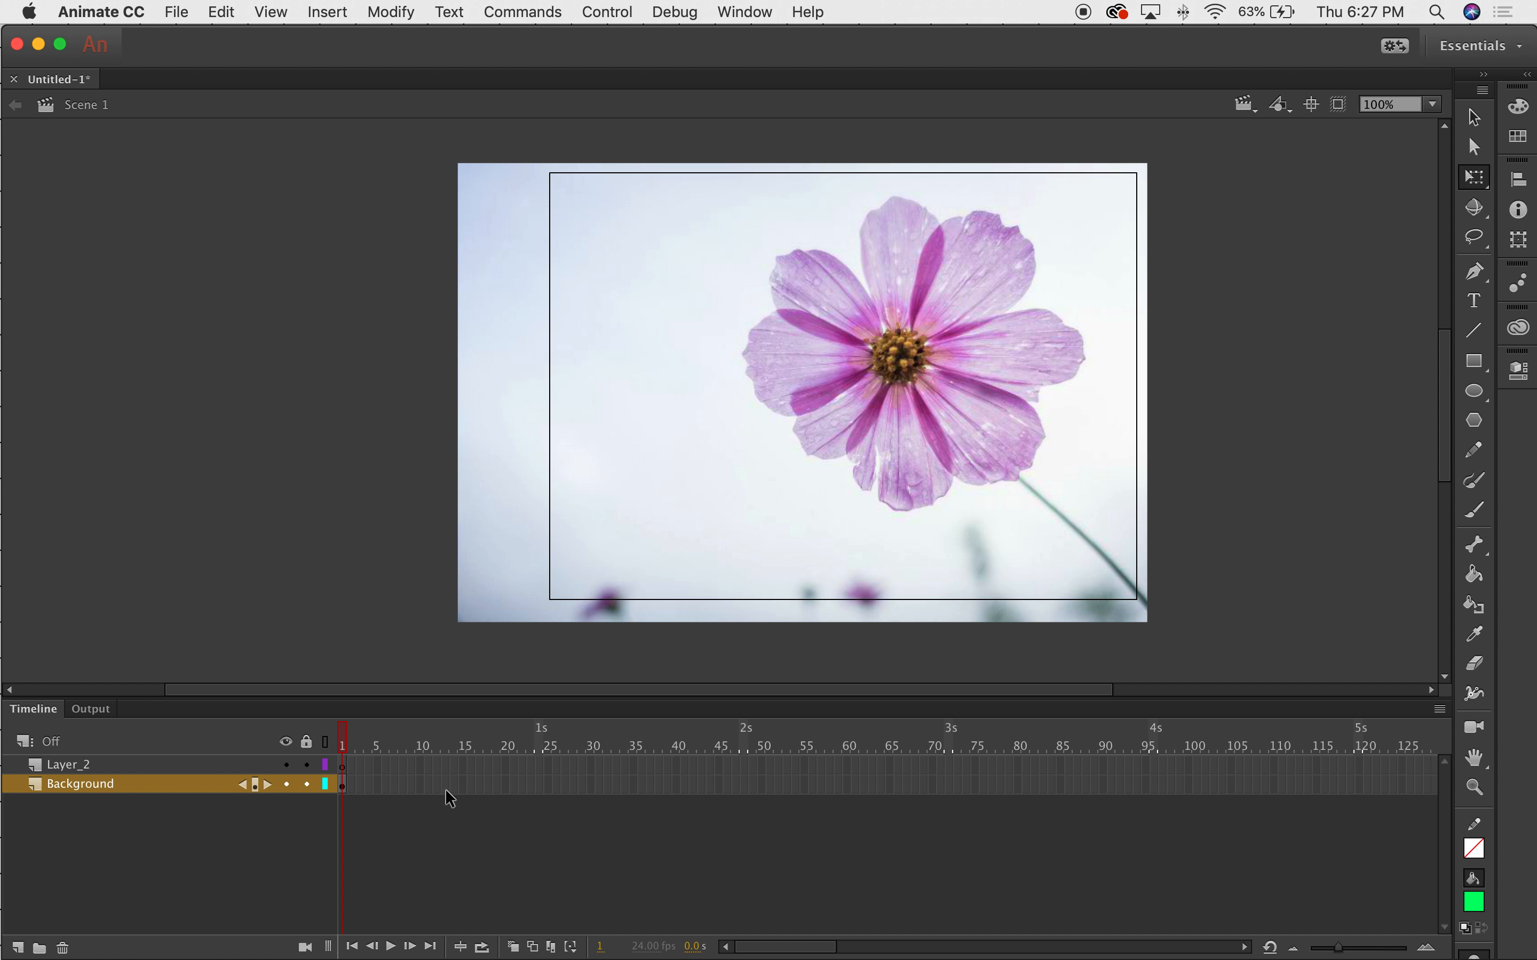
click(343, 785)
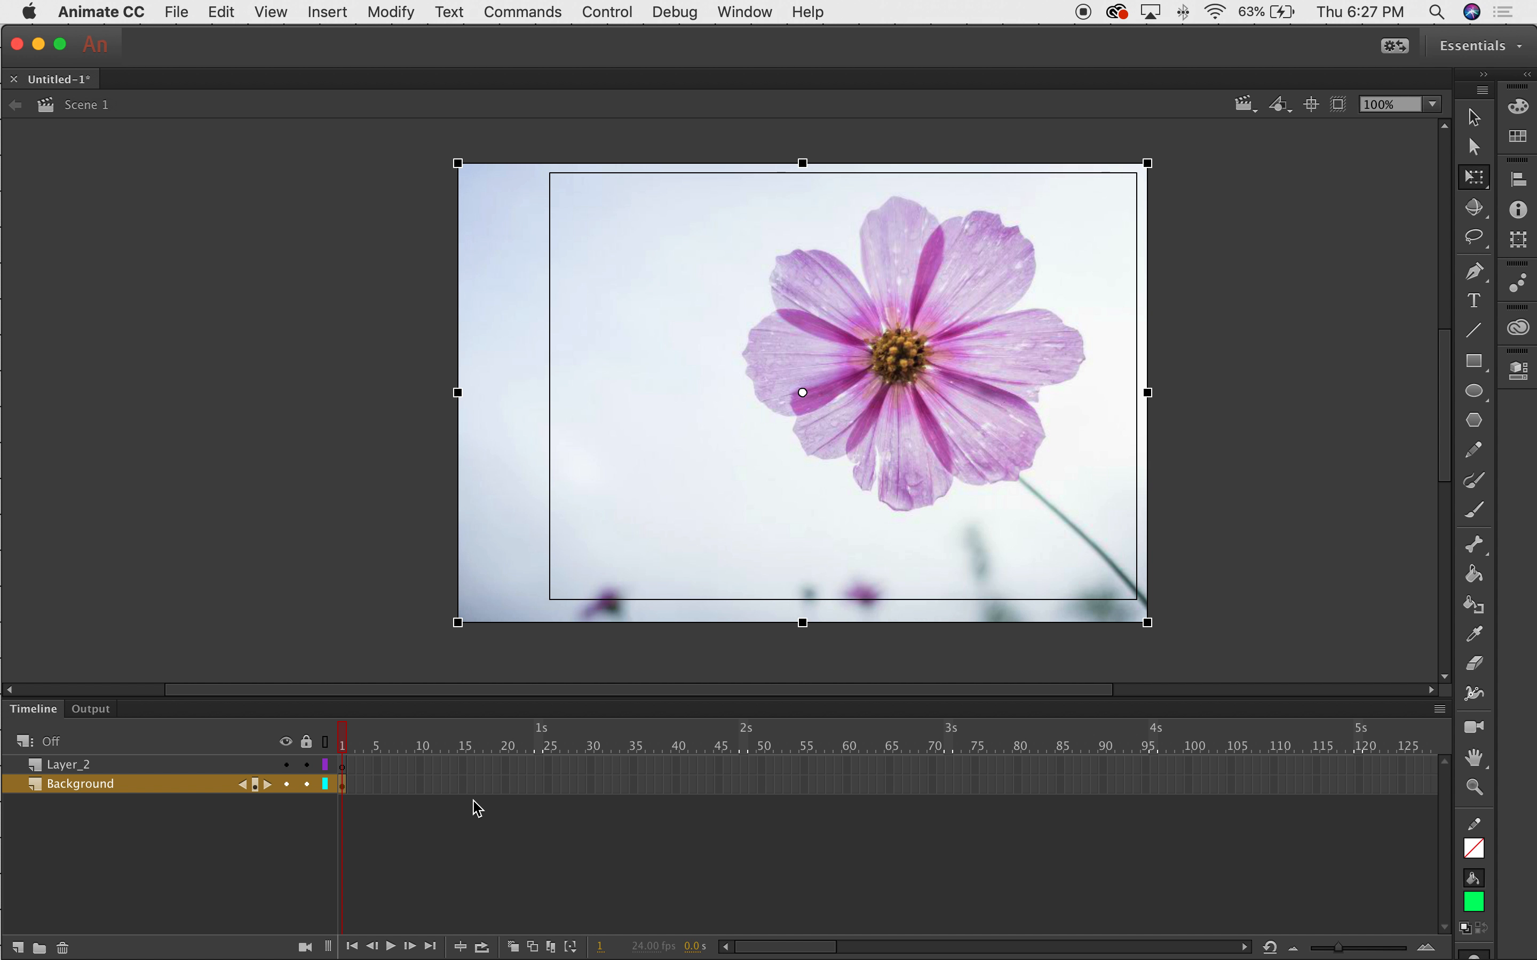
Extend the Background layer's photo to frame 30 with Insert Frame.
click(590, 787)
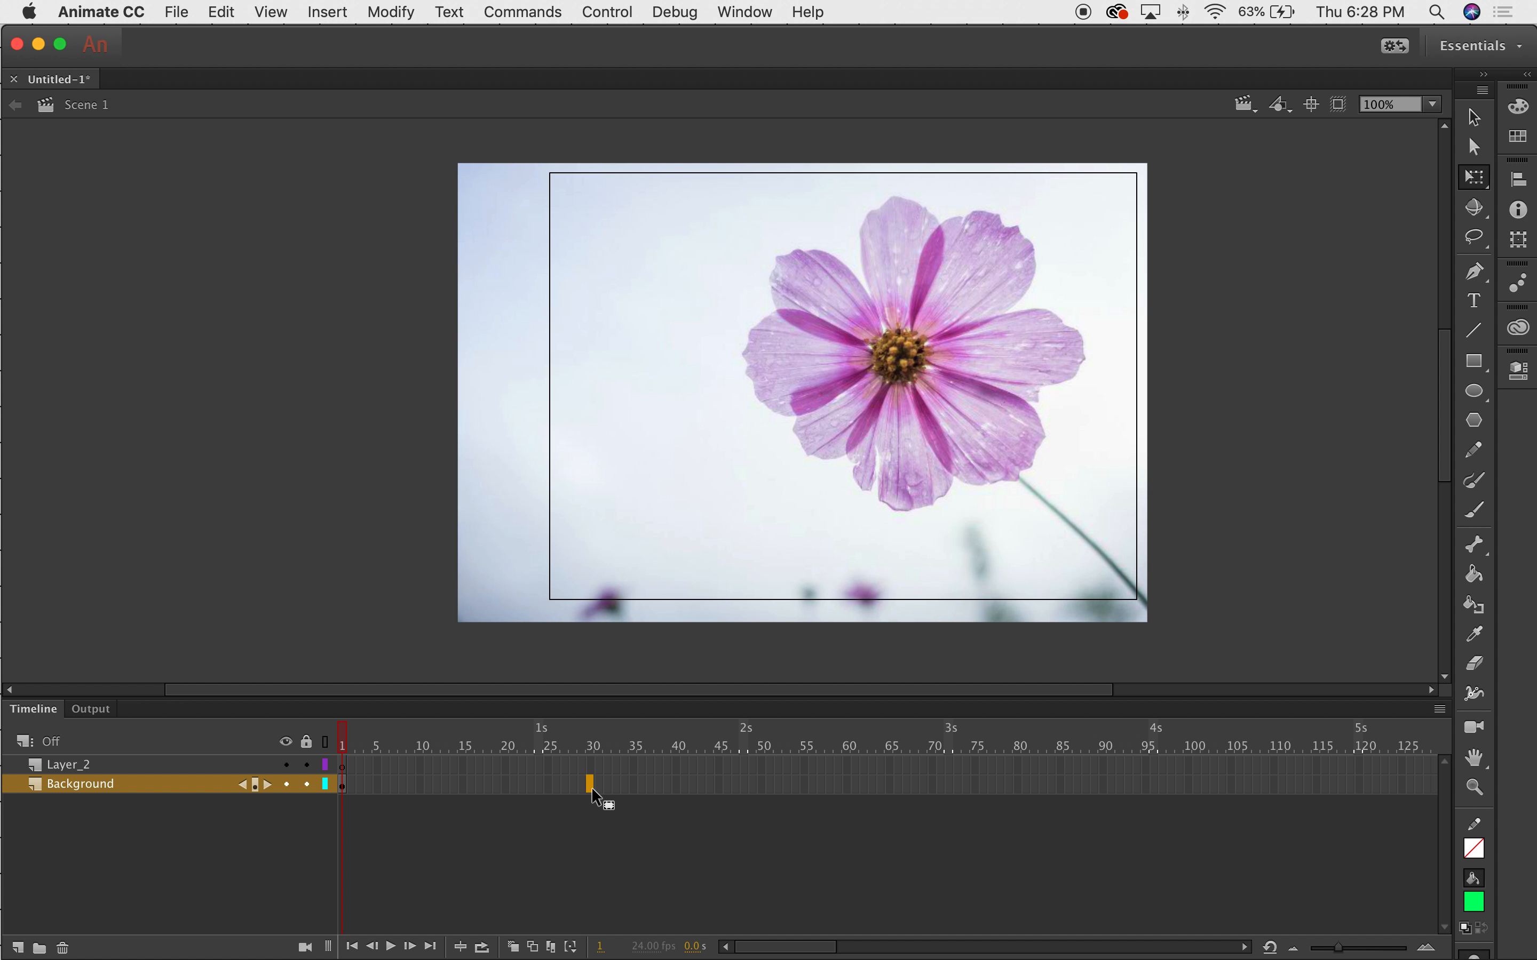
right_click(592, 789)
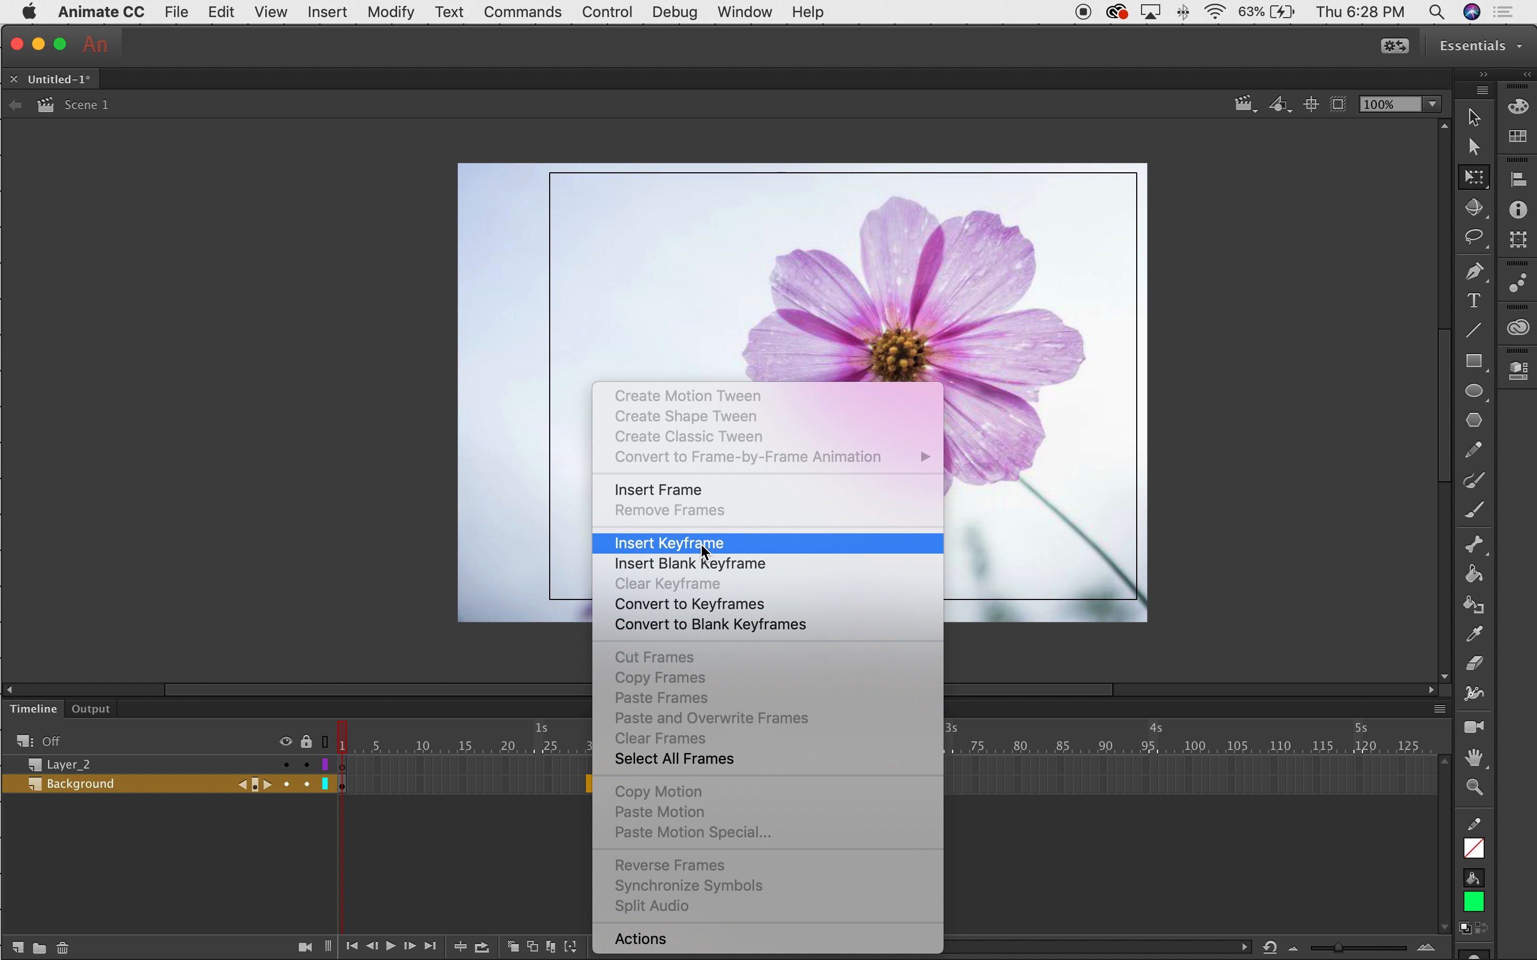
click(689, 493)
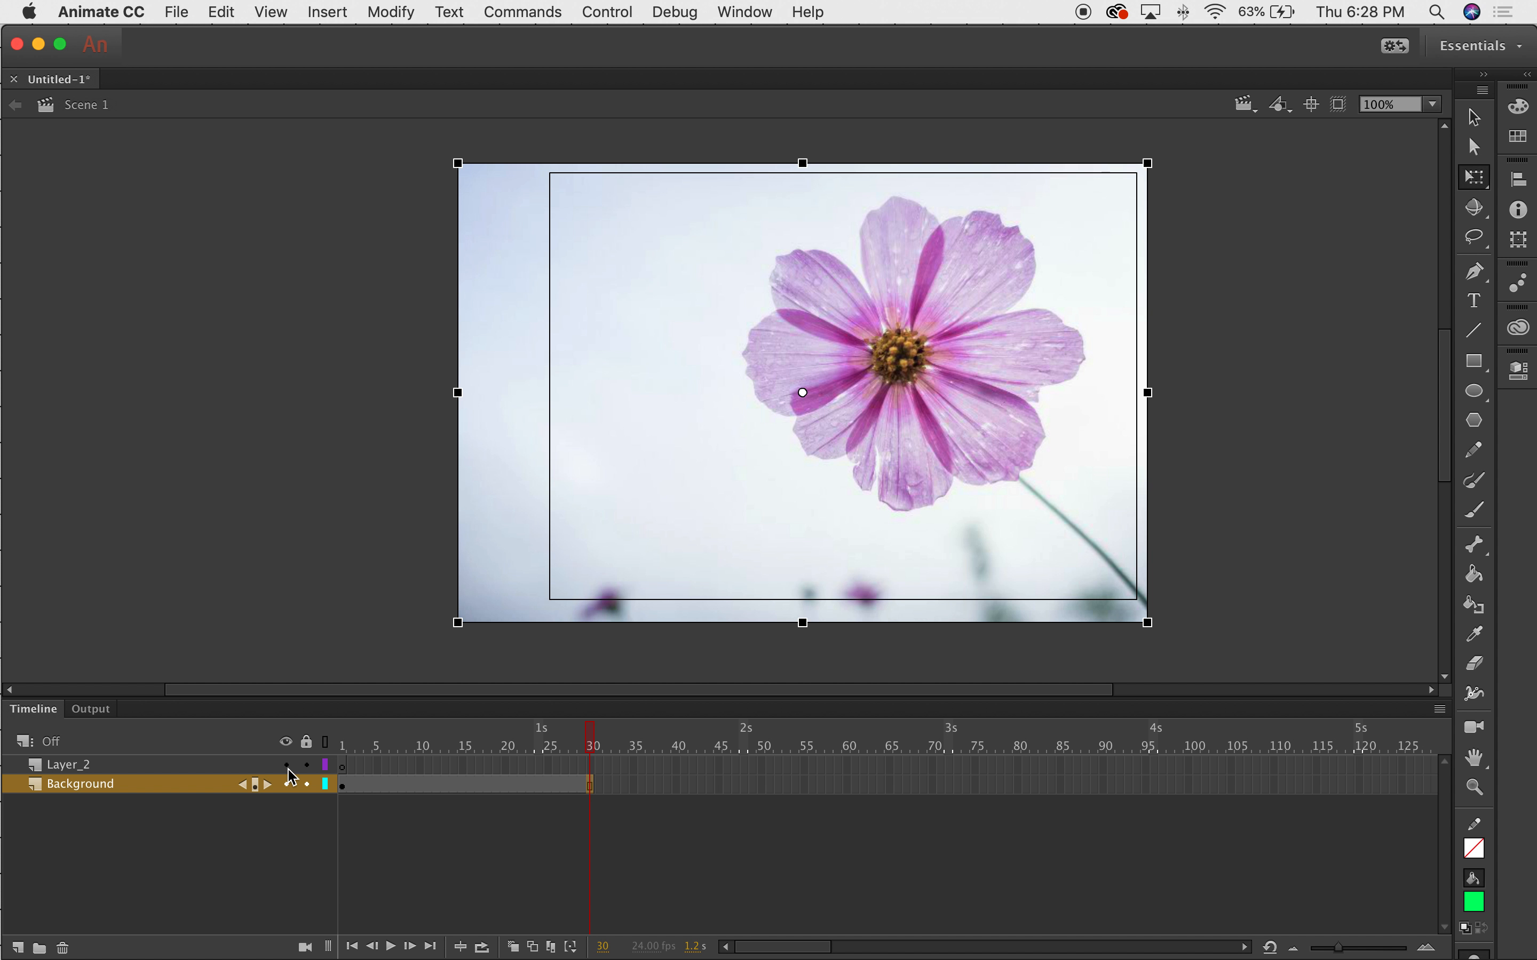
Lock the Background layer and select Layer_2 with the Oval tool.
click(306, 785)
click(76, 767)
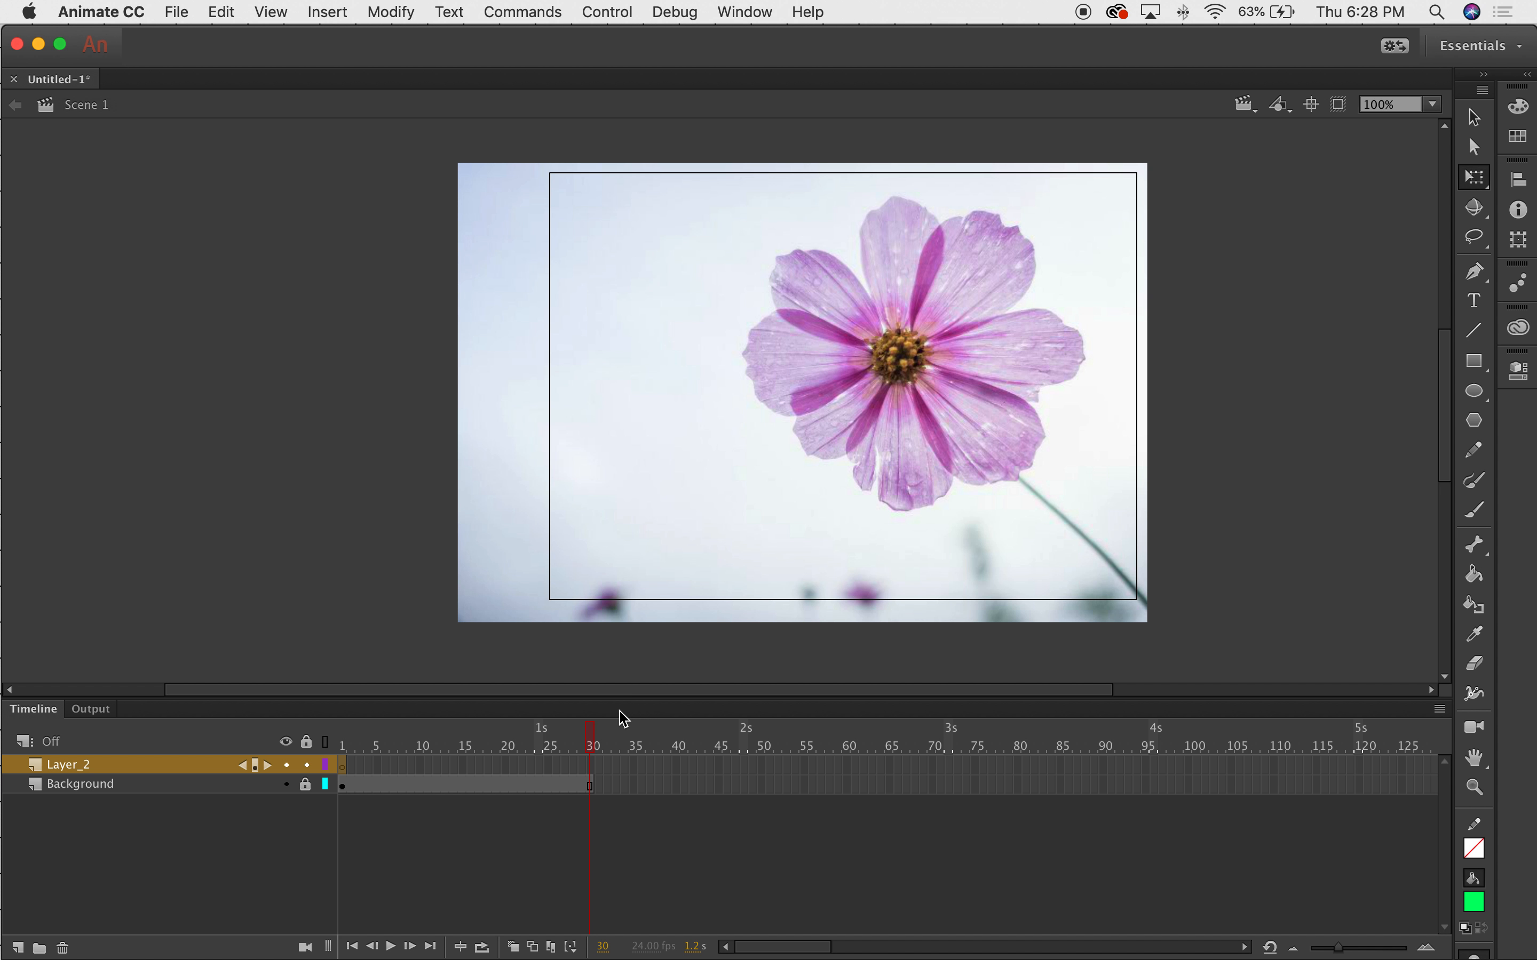
click(1474, 391)
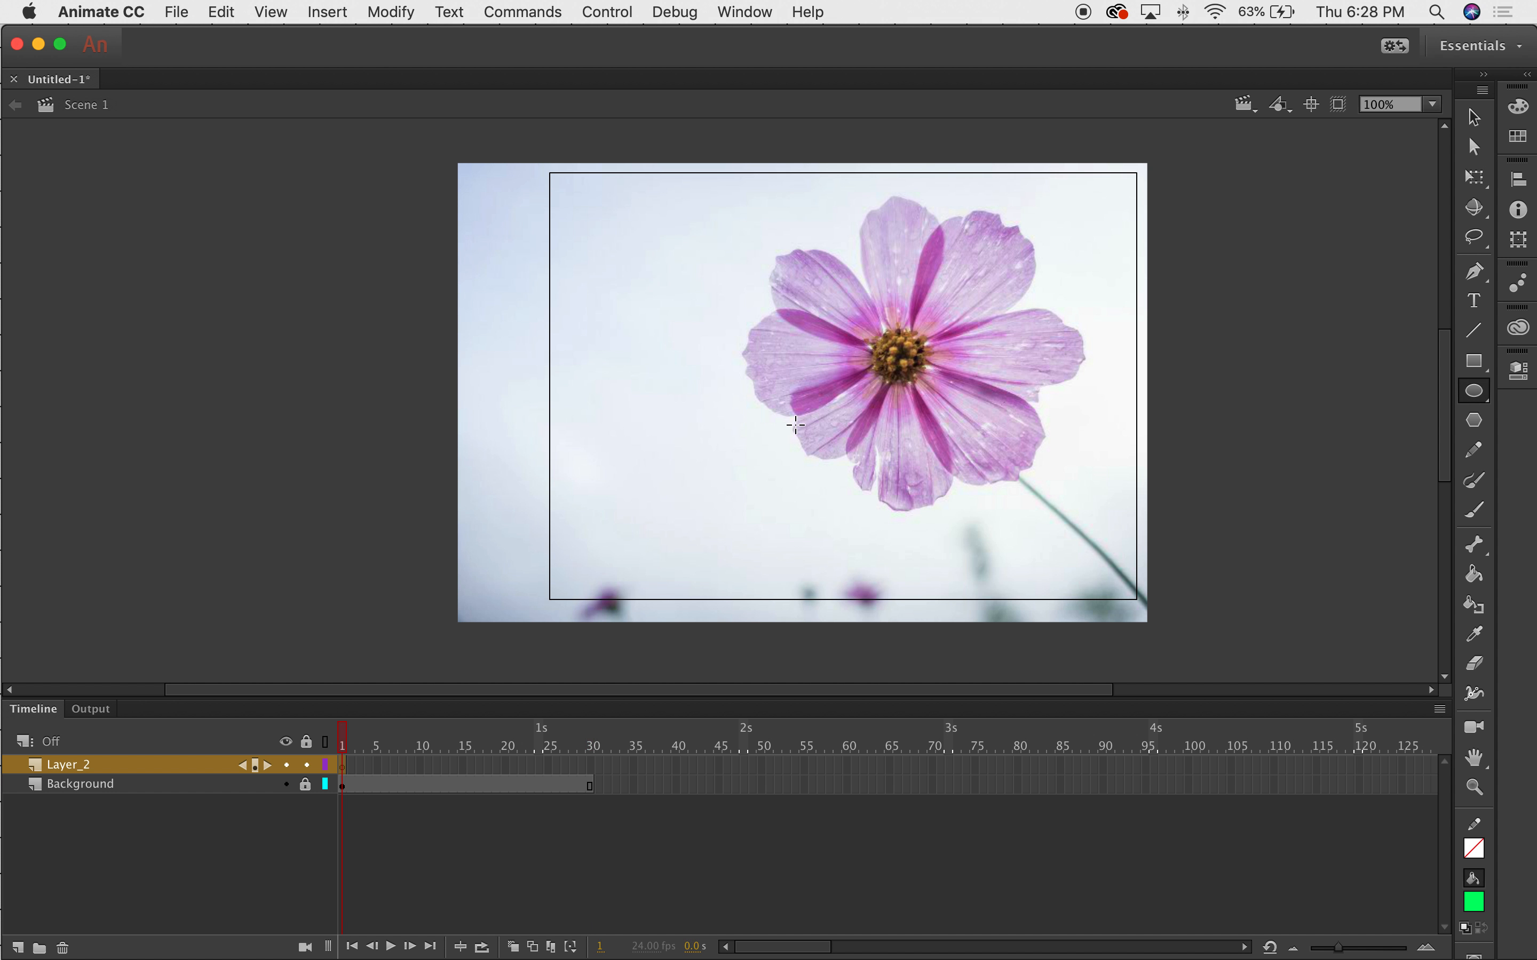
Rename Layer_2 to Mask and draw a small green circle on the flower's left petals.
double_click(74, 766)
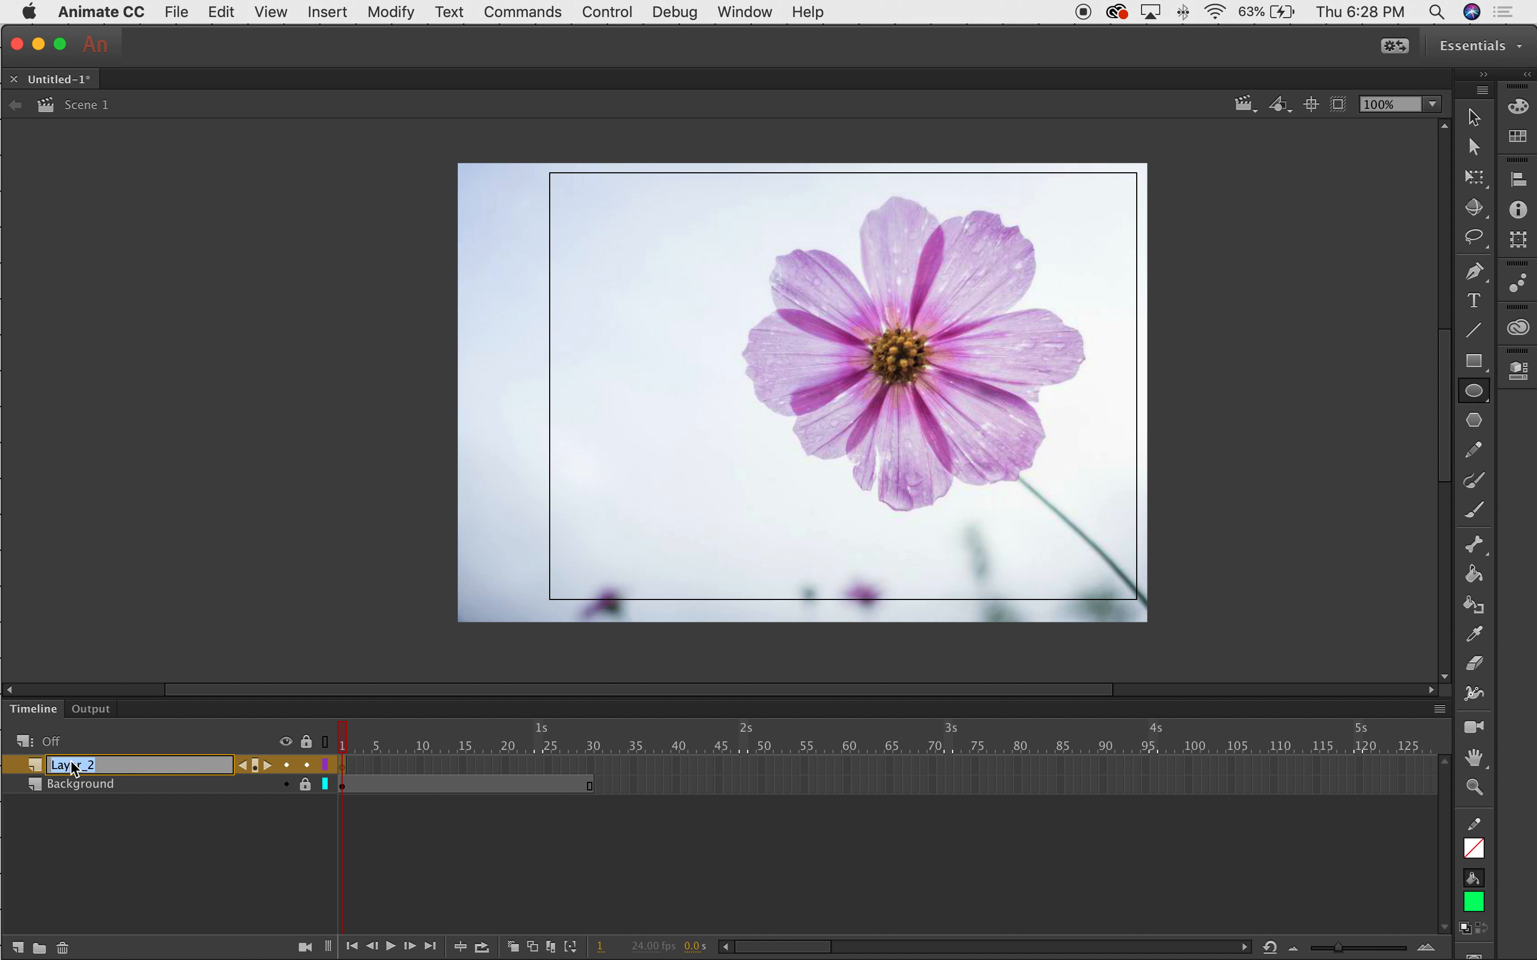
text(Mas)
click(1475, 391)
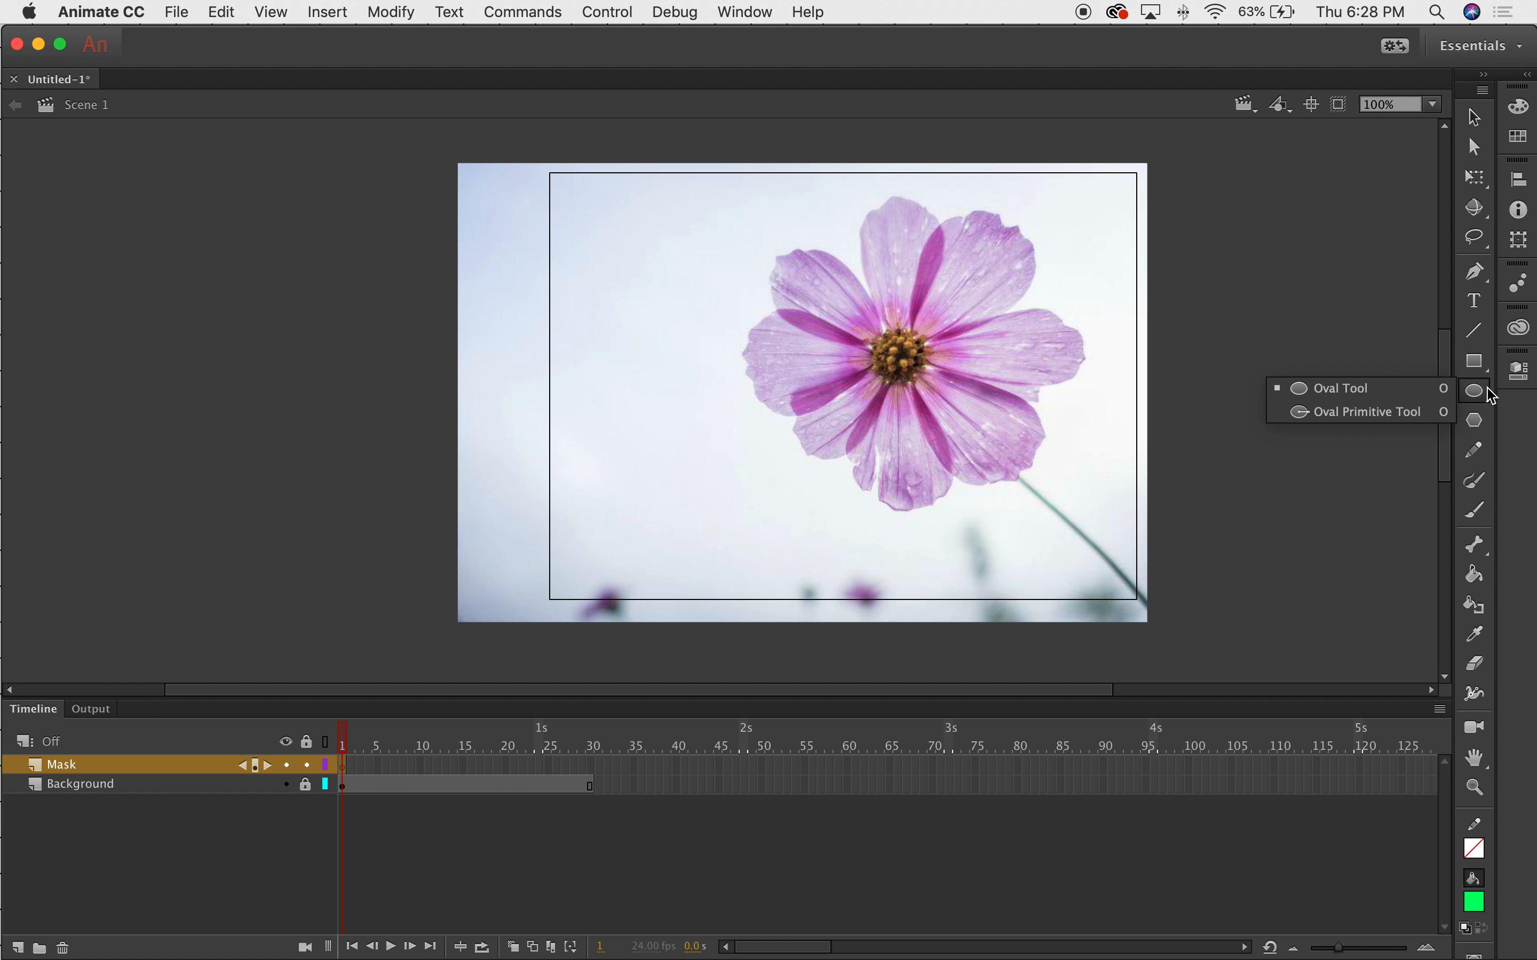
click(1392, 398)
drag(821, 367, 838, 383)
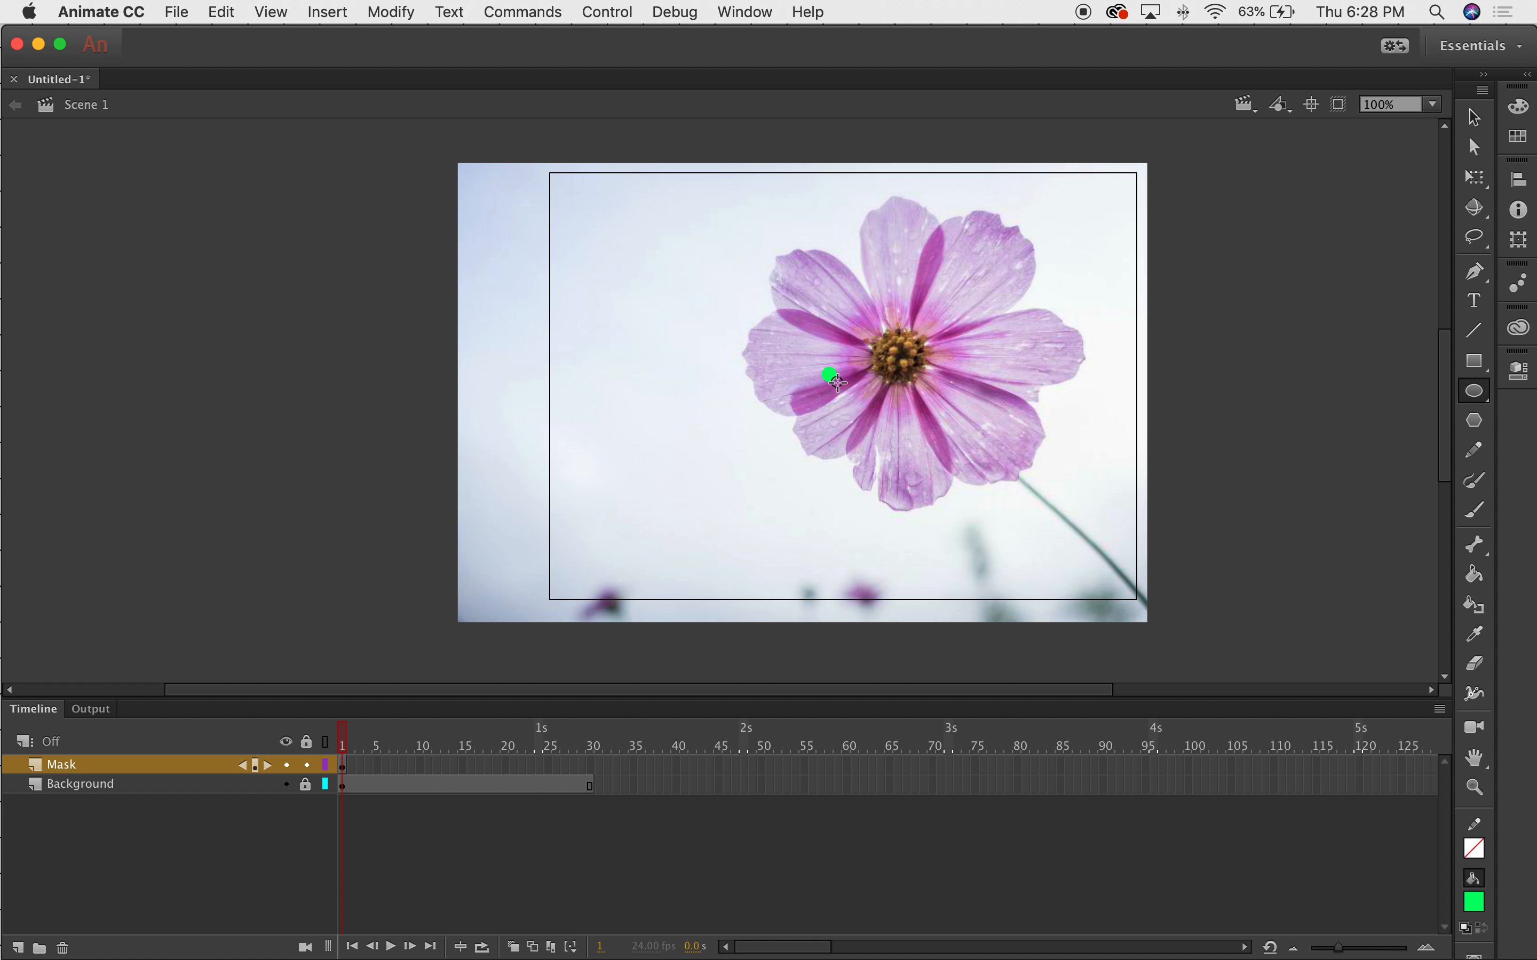
key(v)
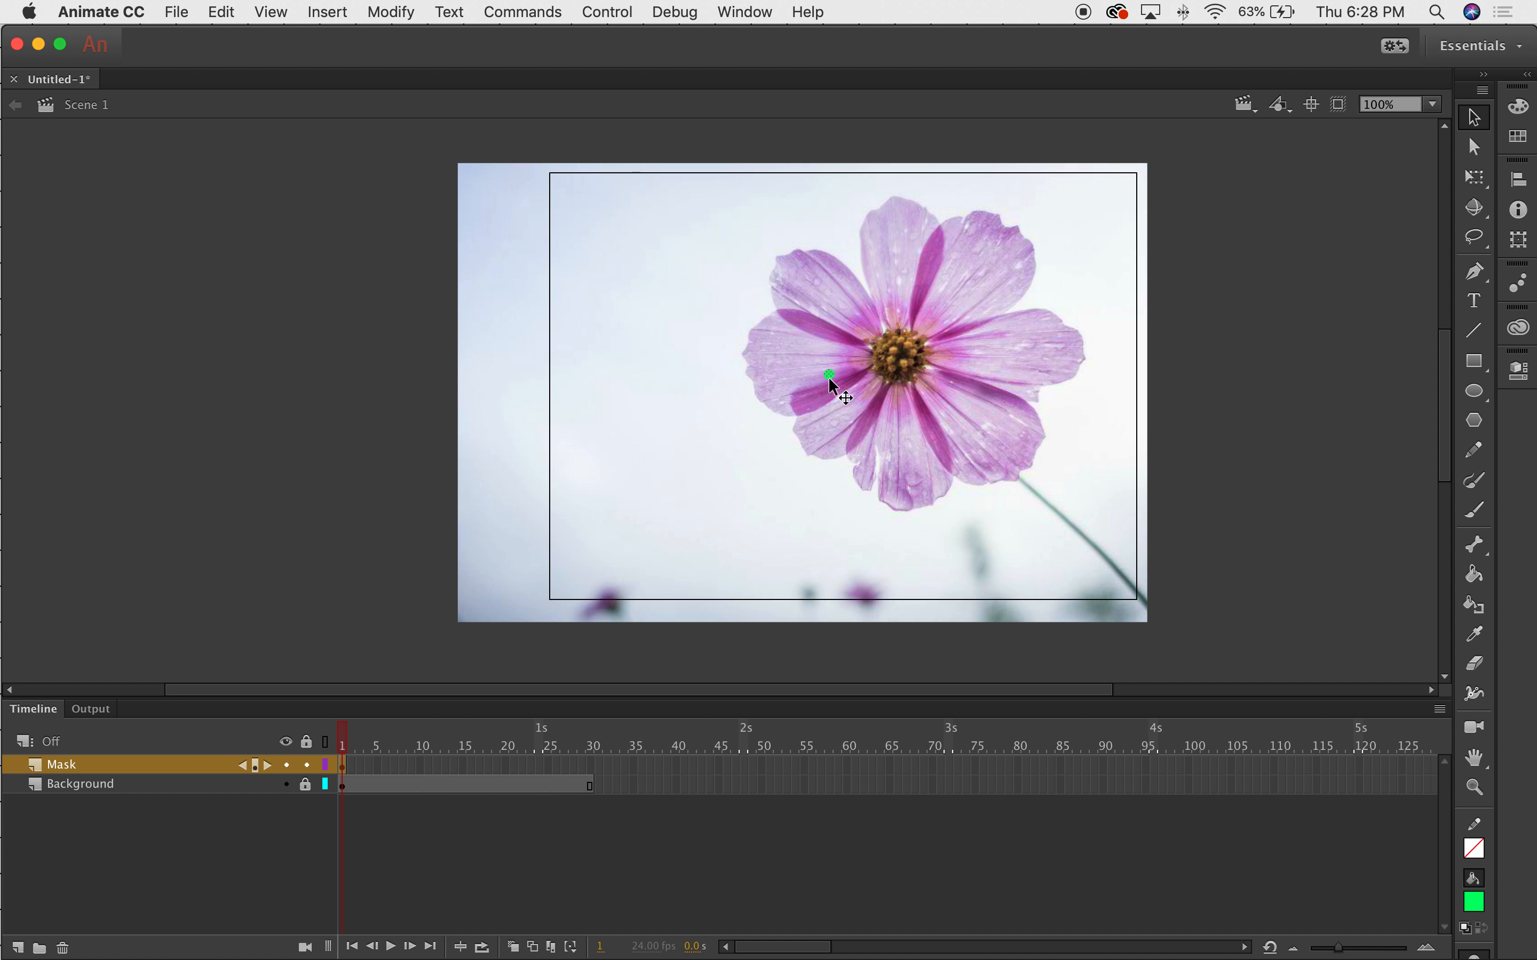
Convert the green circle into a movie clip symbol and go to frame 30 on Mask.
key(super+equal)
key(super+equal)
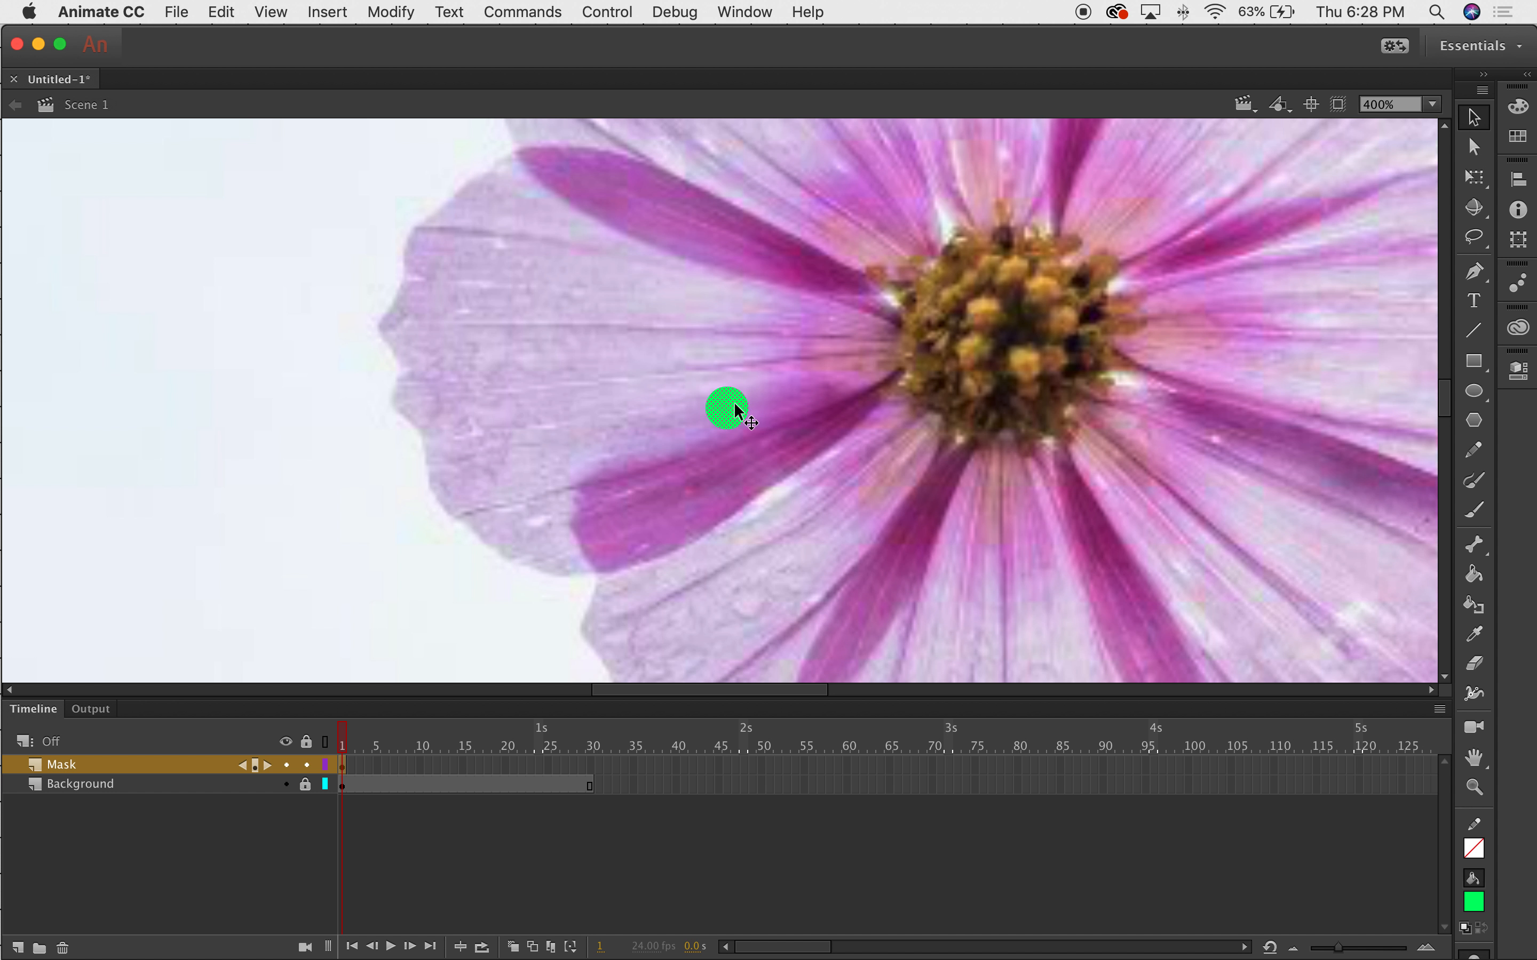
right_click(735, 404)
click(897, 917)
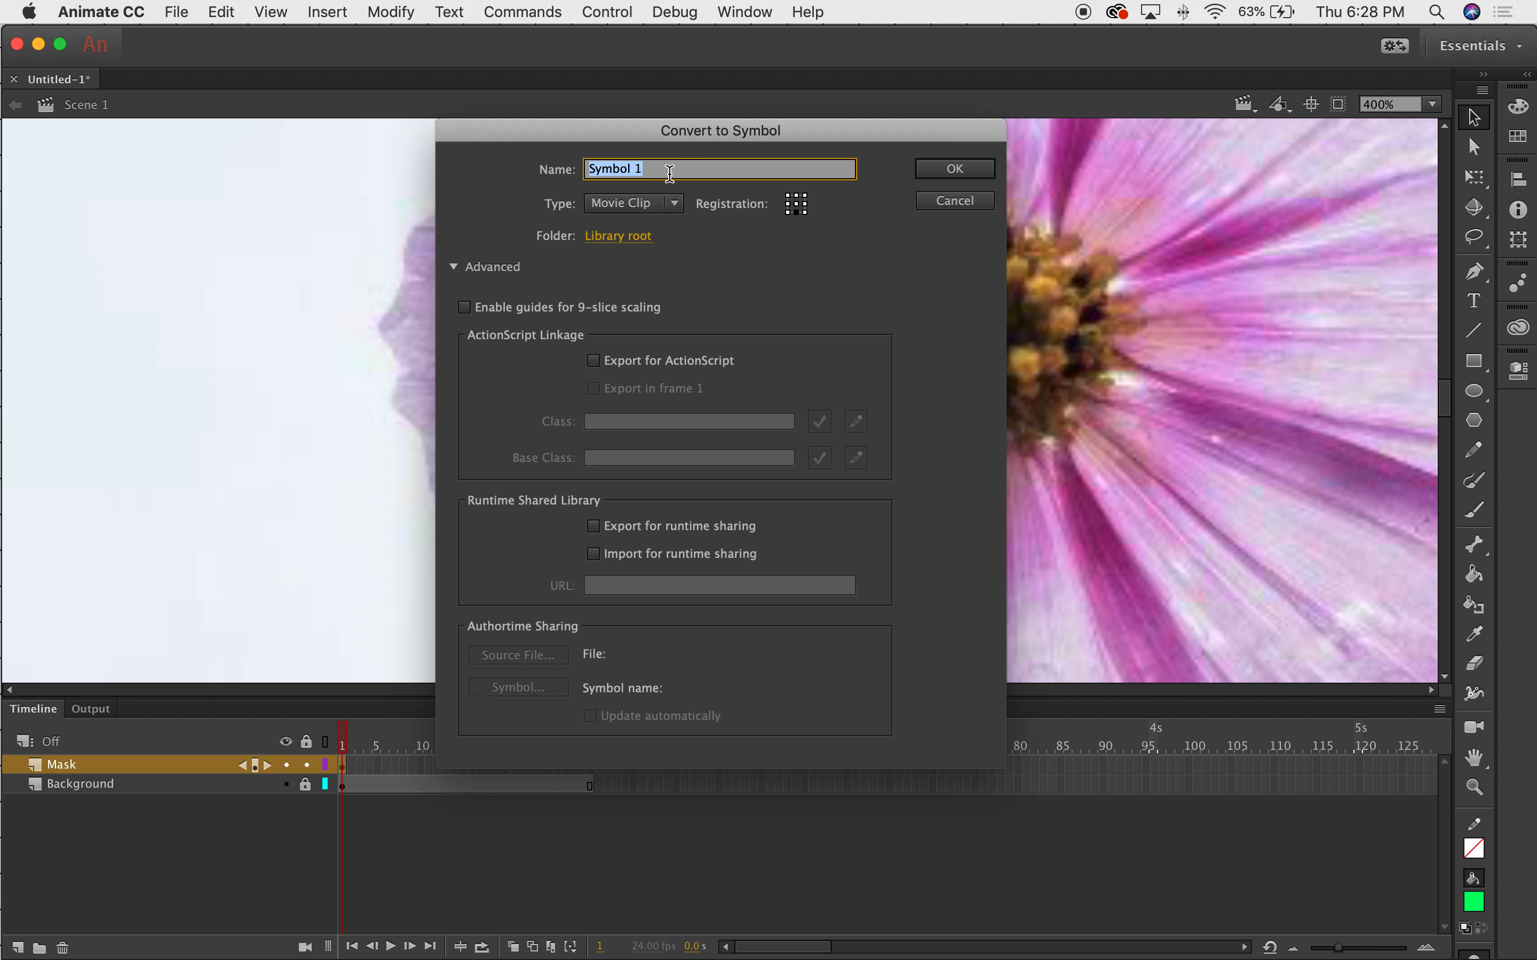
click(956, 168)
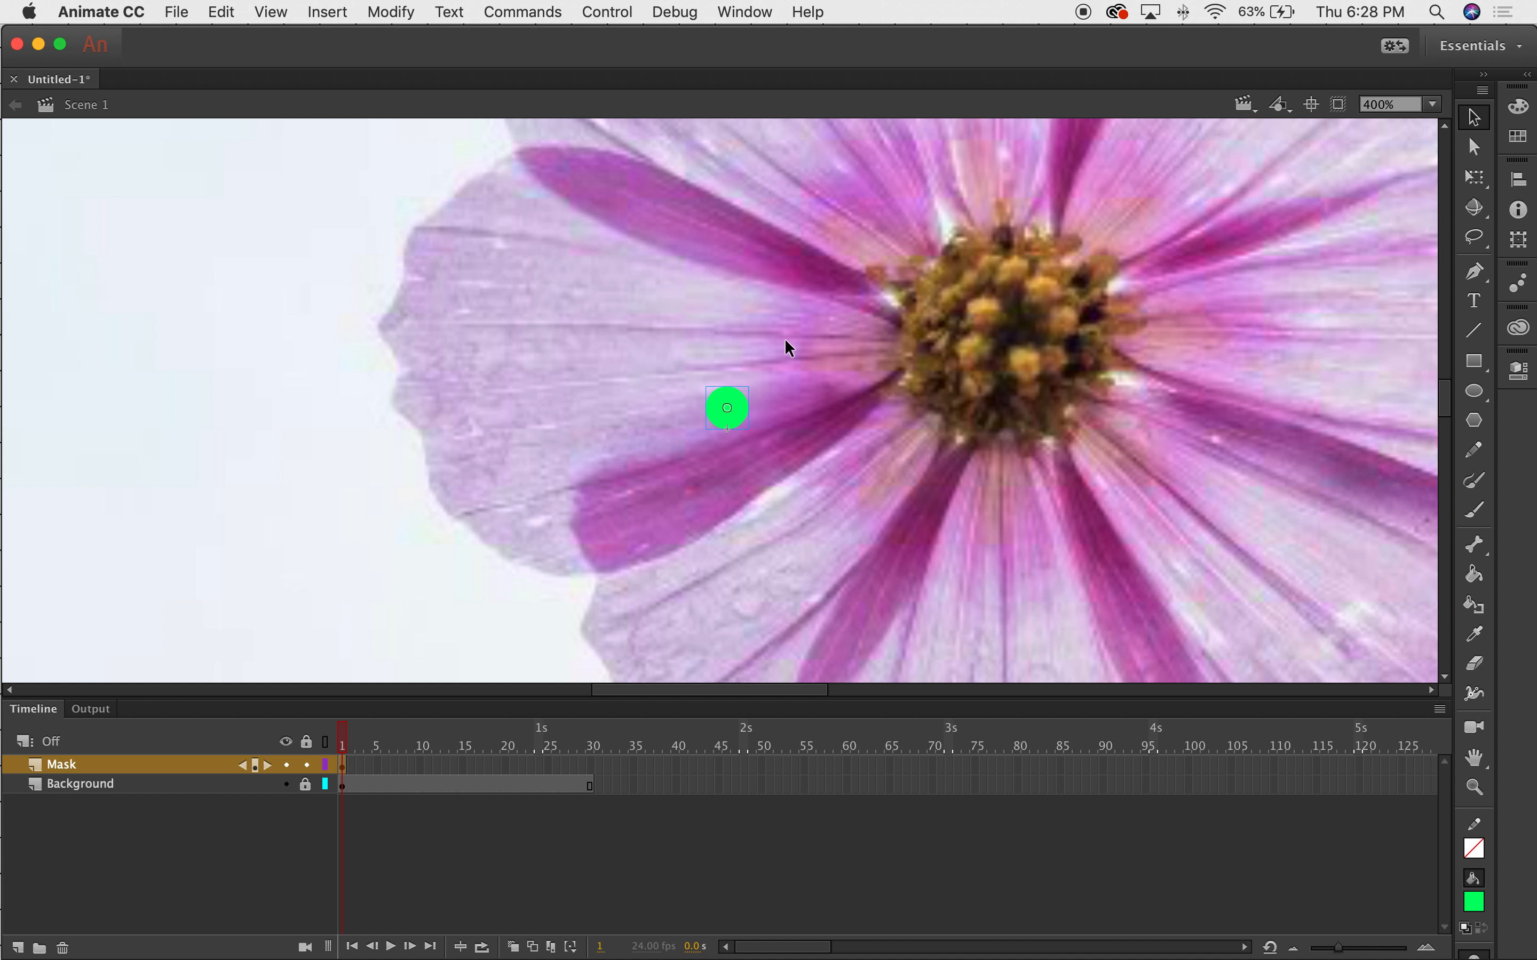
key(super+minus)
key(super+minus)
key(super+minus)
key(super+equal)
key(super+equal)
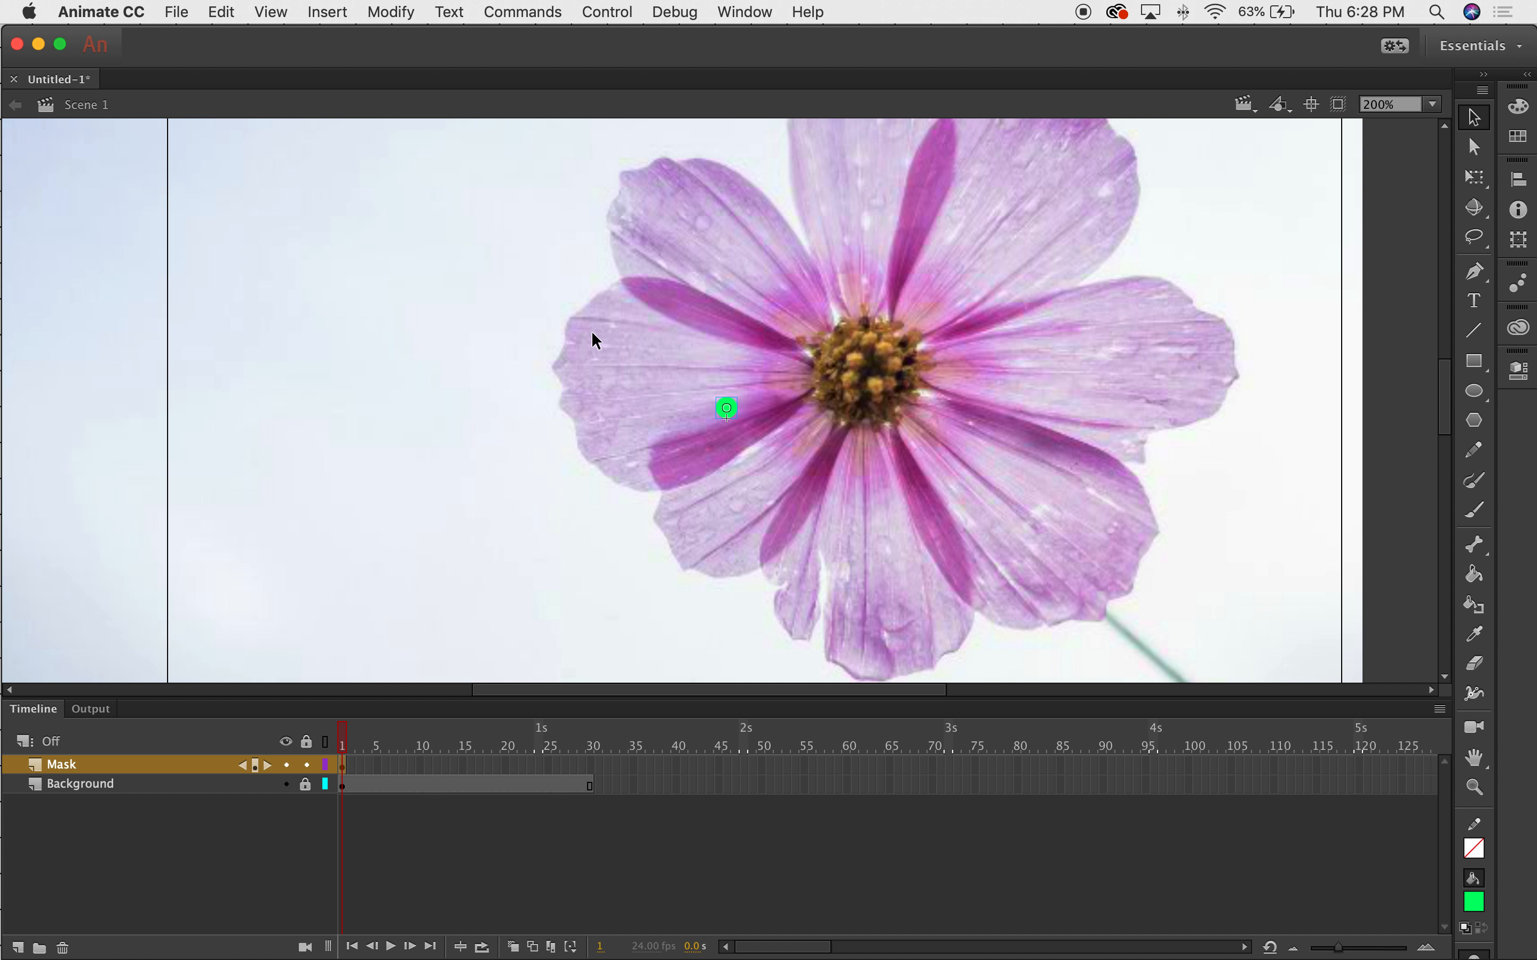
key(super+minus)
click(592, 764)
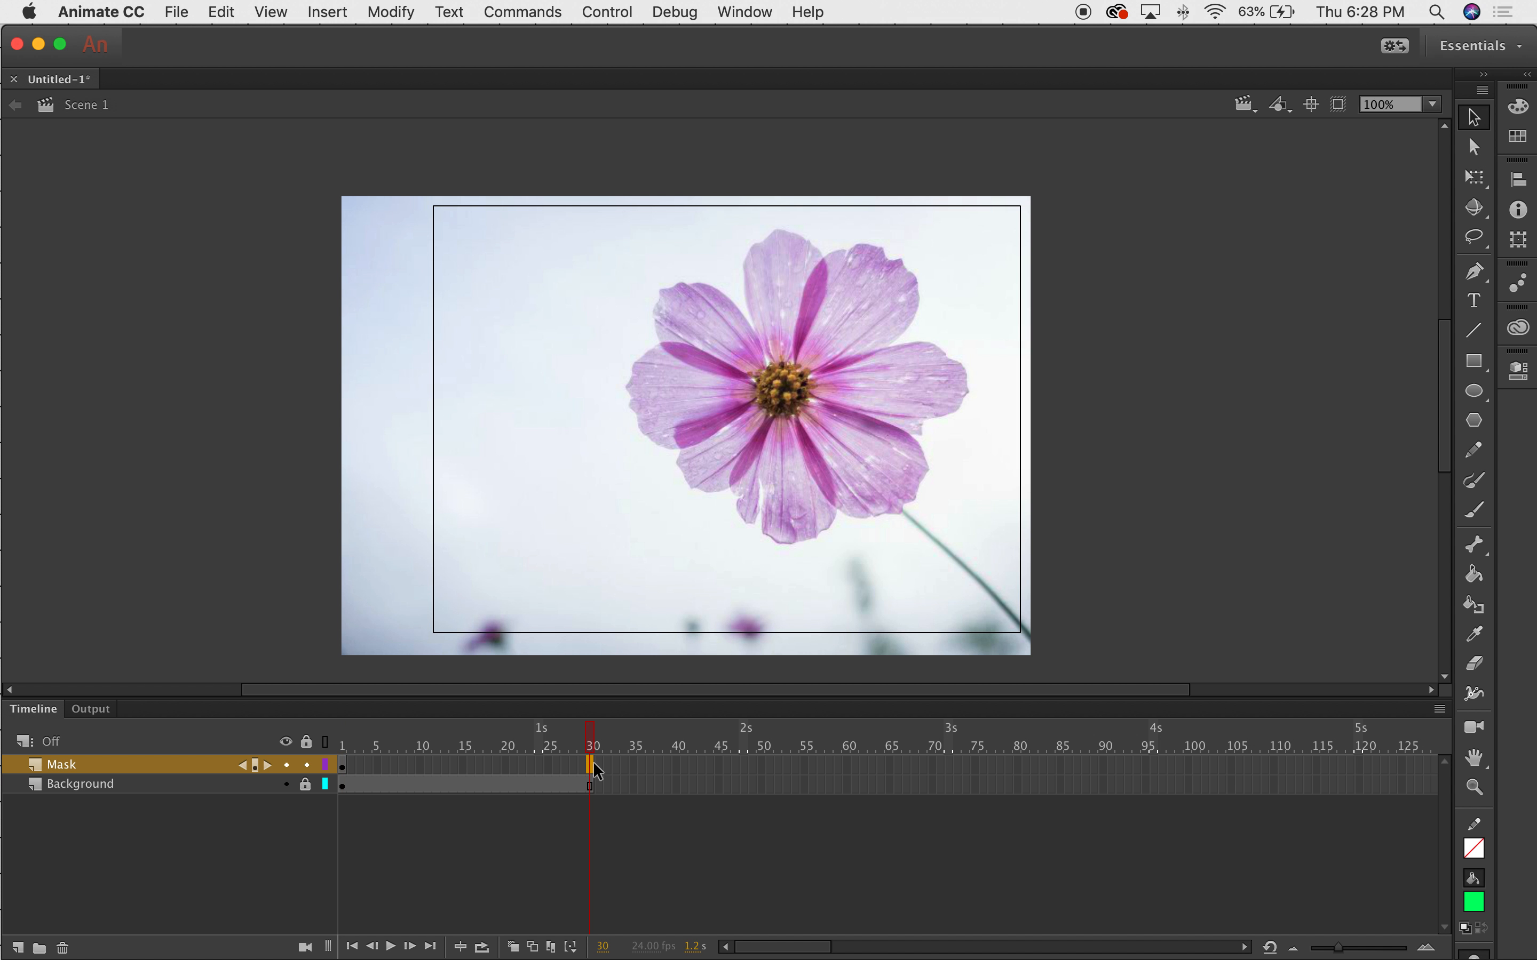
Insert a keyframe at frame 30 of the Mask layer.
right_click(589, 763)
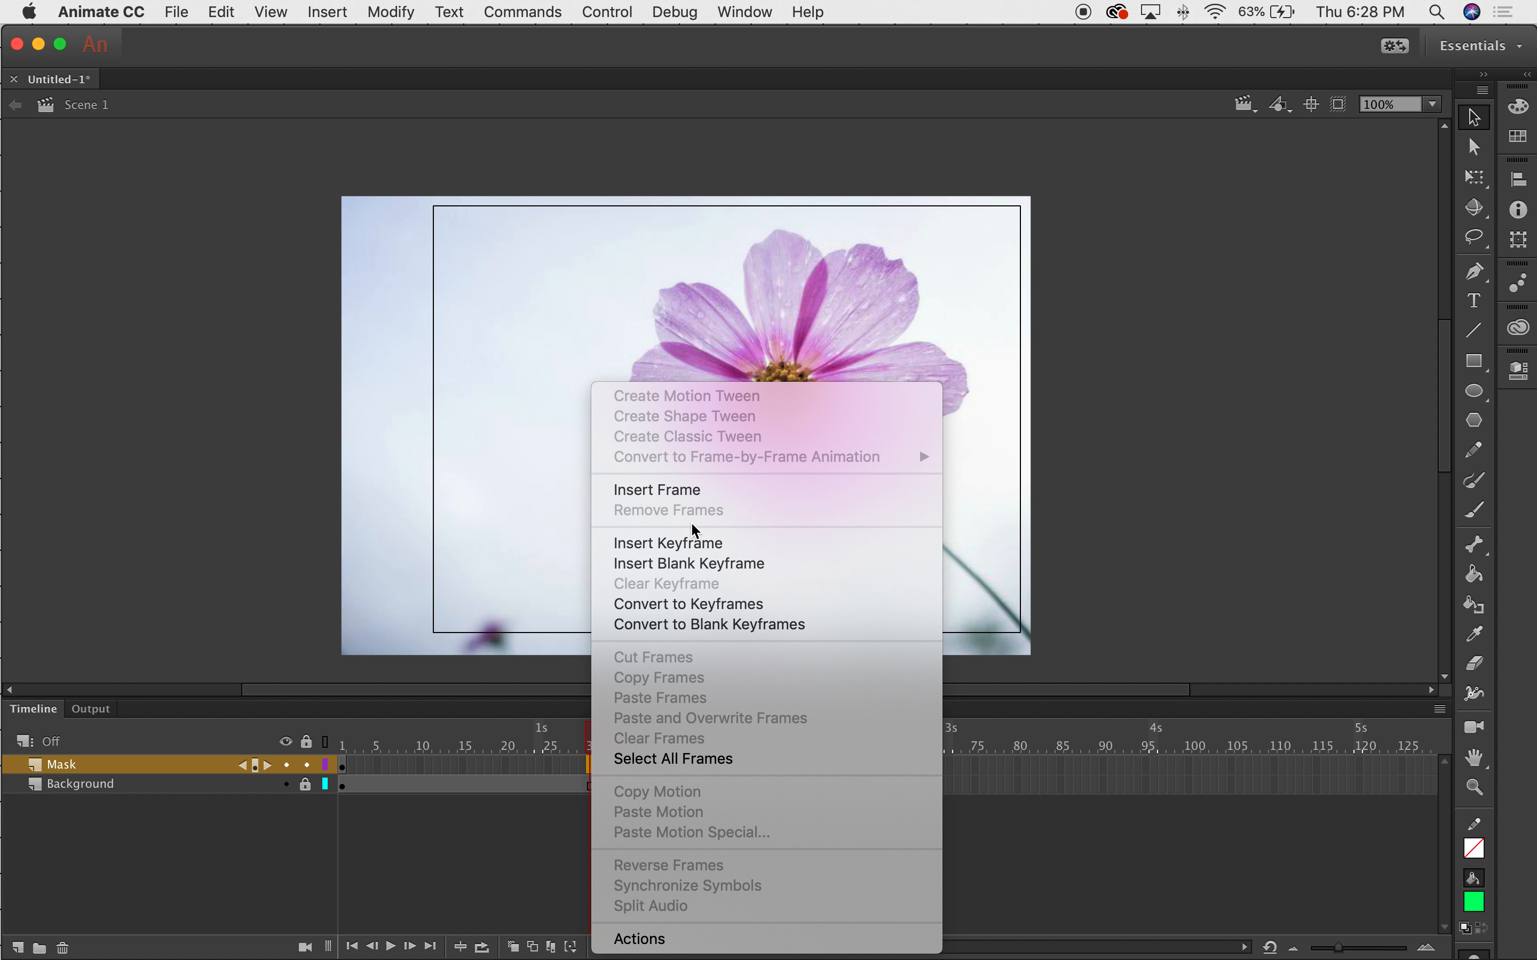
click(692, 543)
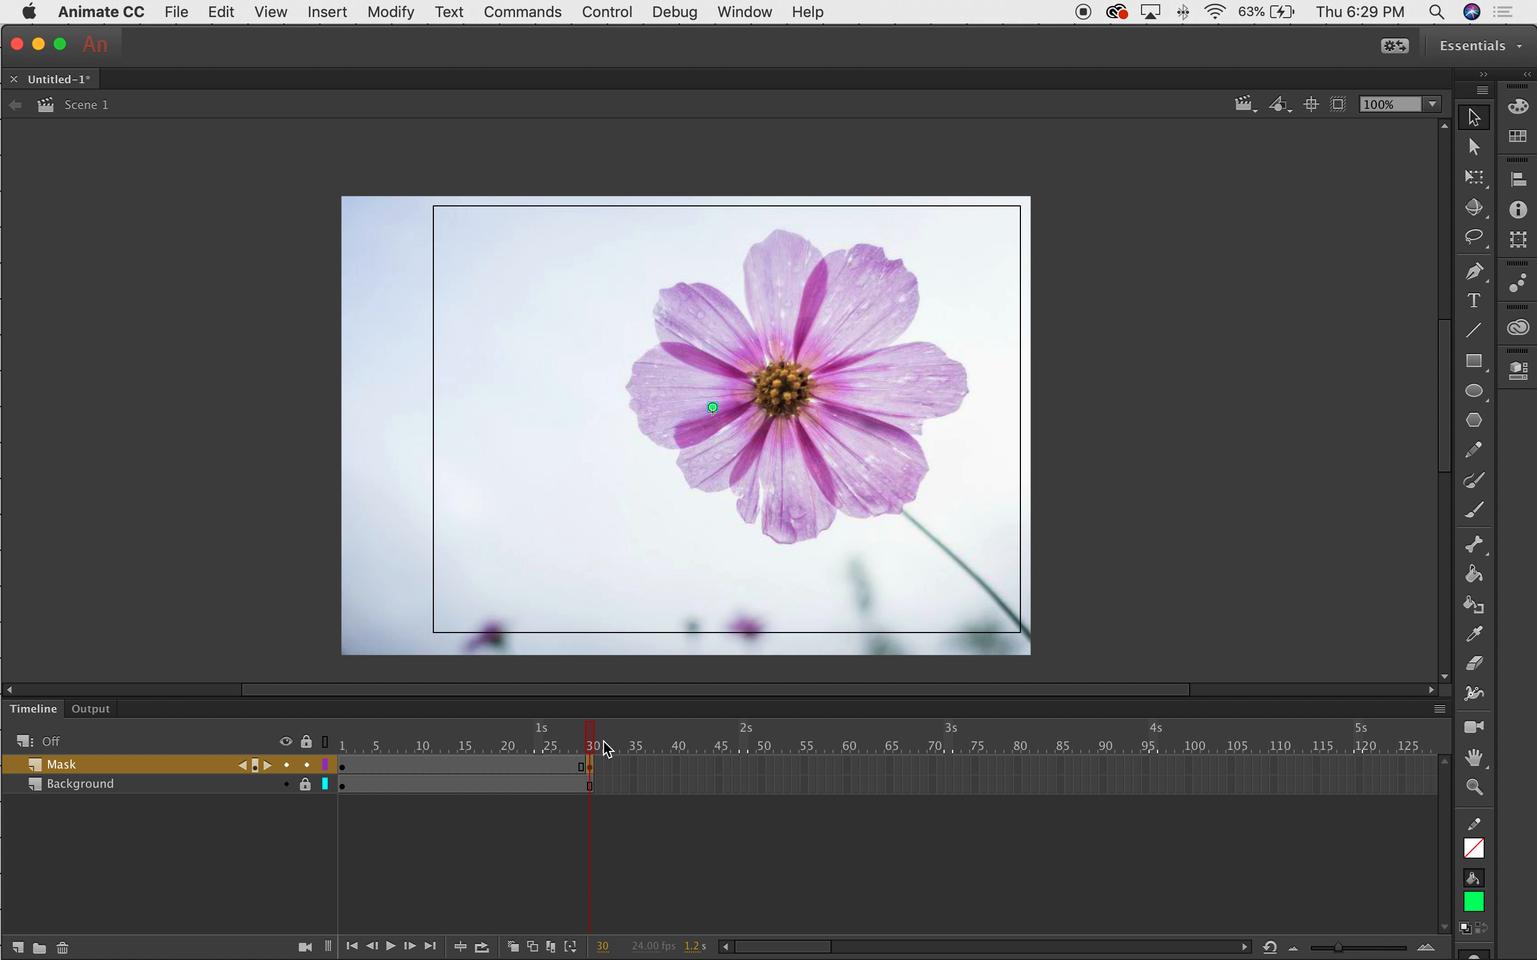
drag(592, 738, 632, 751)
Scale the green circle up with Free Transform at frame 30 to cover most of the flower.
click(717, 407)
click(449, 12)
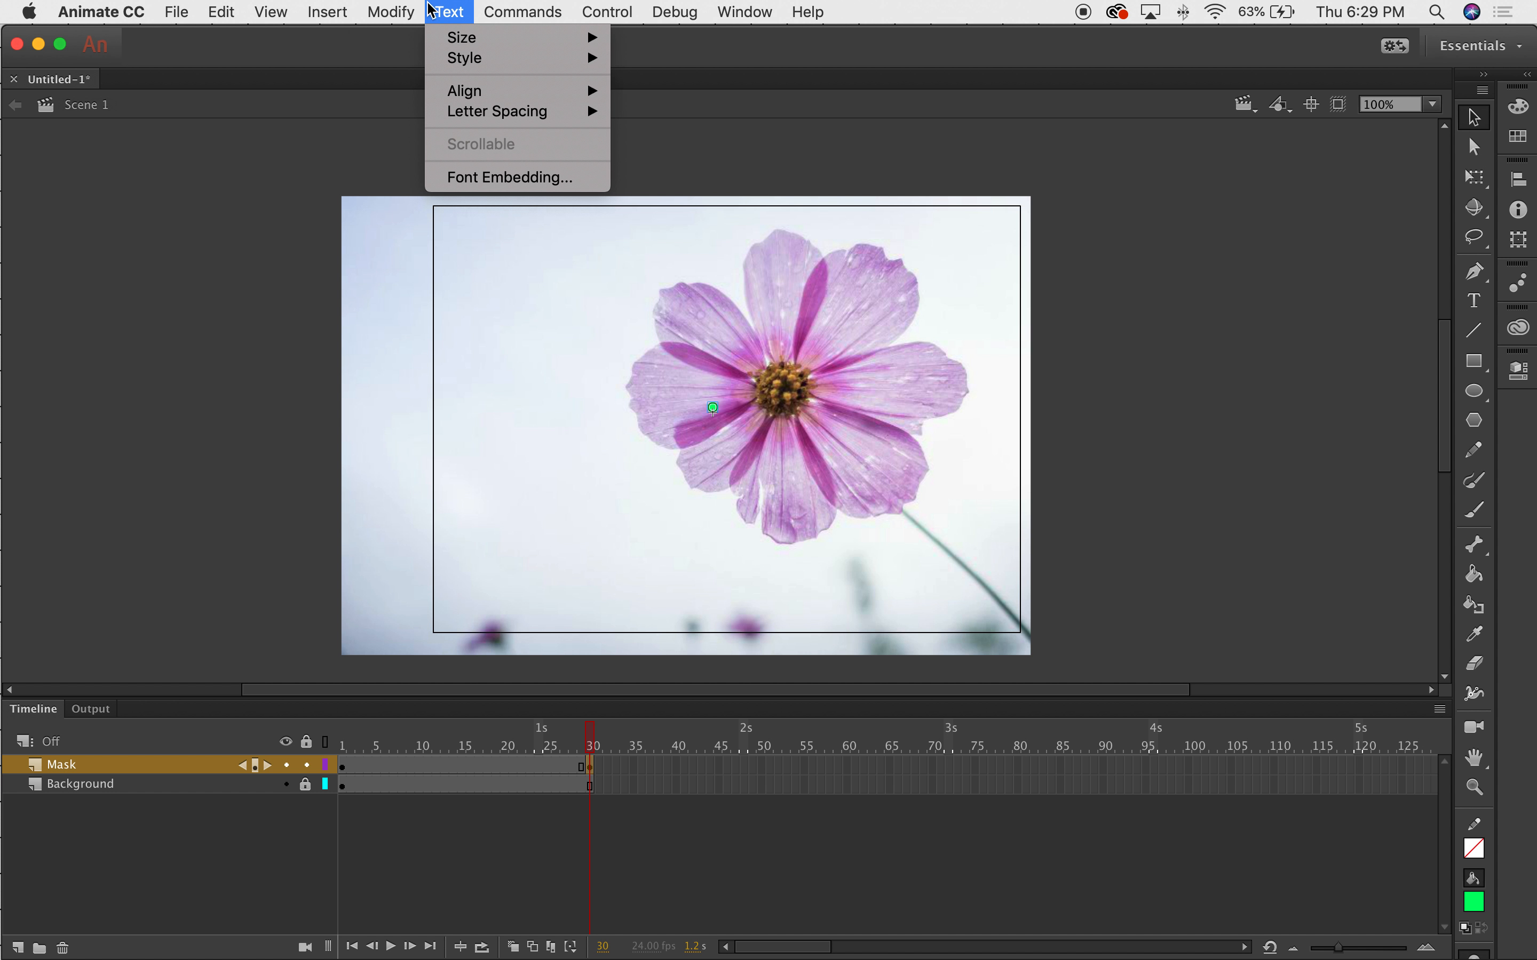
mouse_move(324, 19)
mouse_move(390, 11)
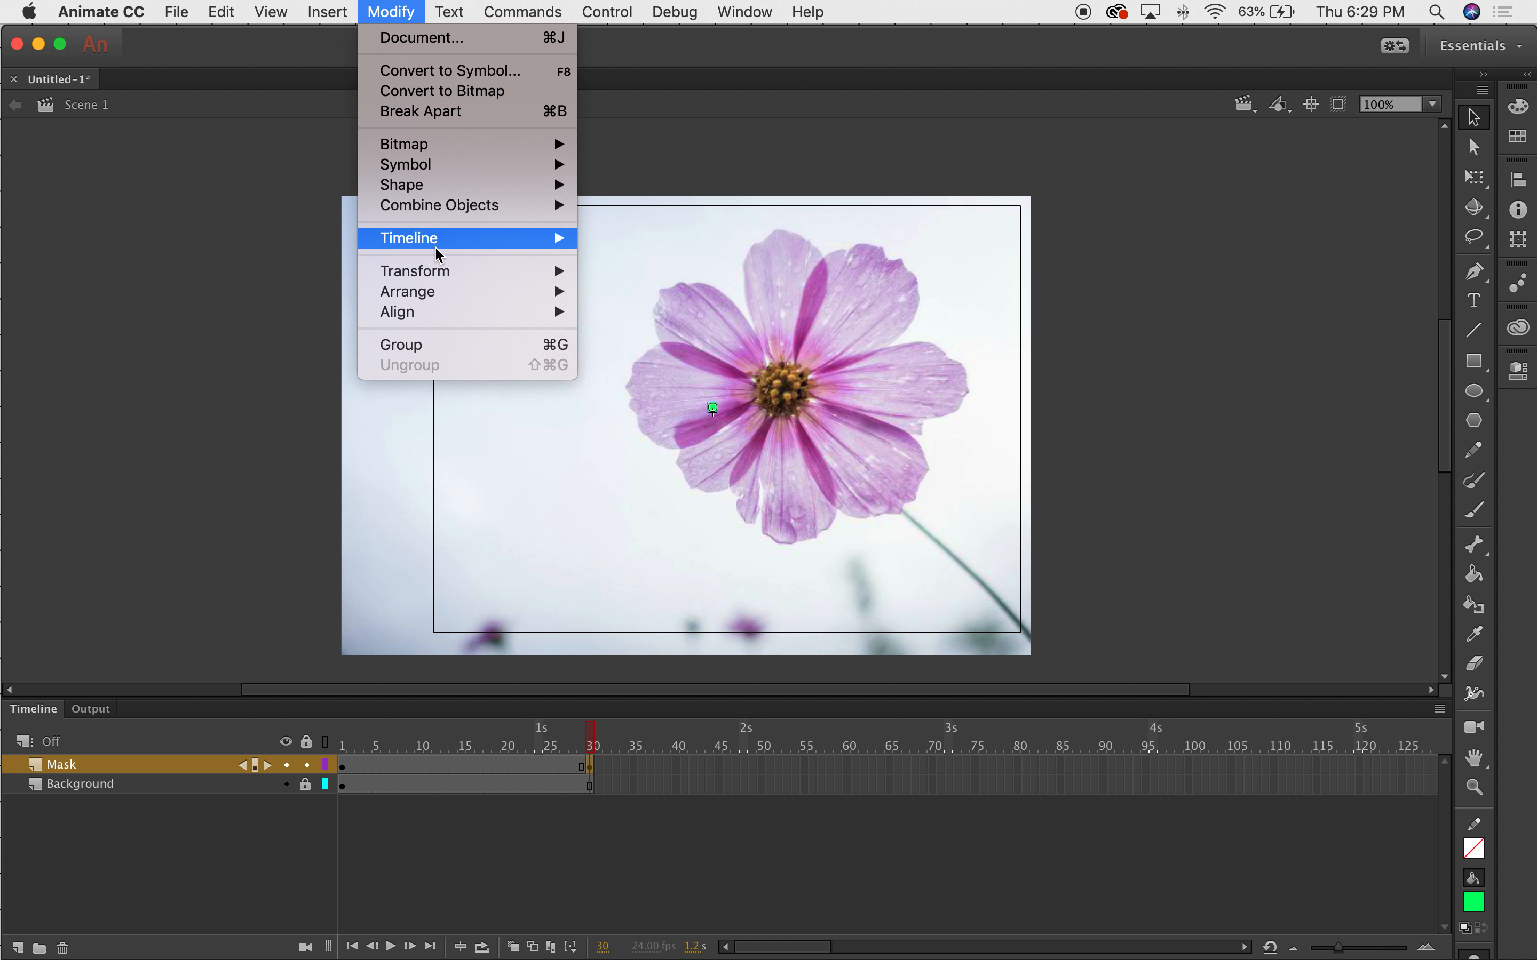
mouse_move(485, 274)
click(762, 270)
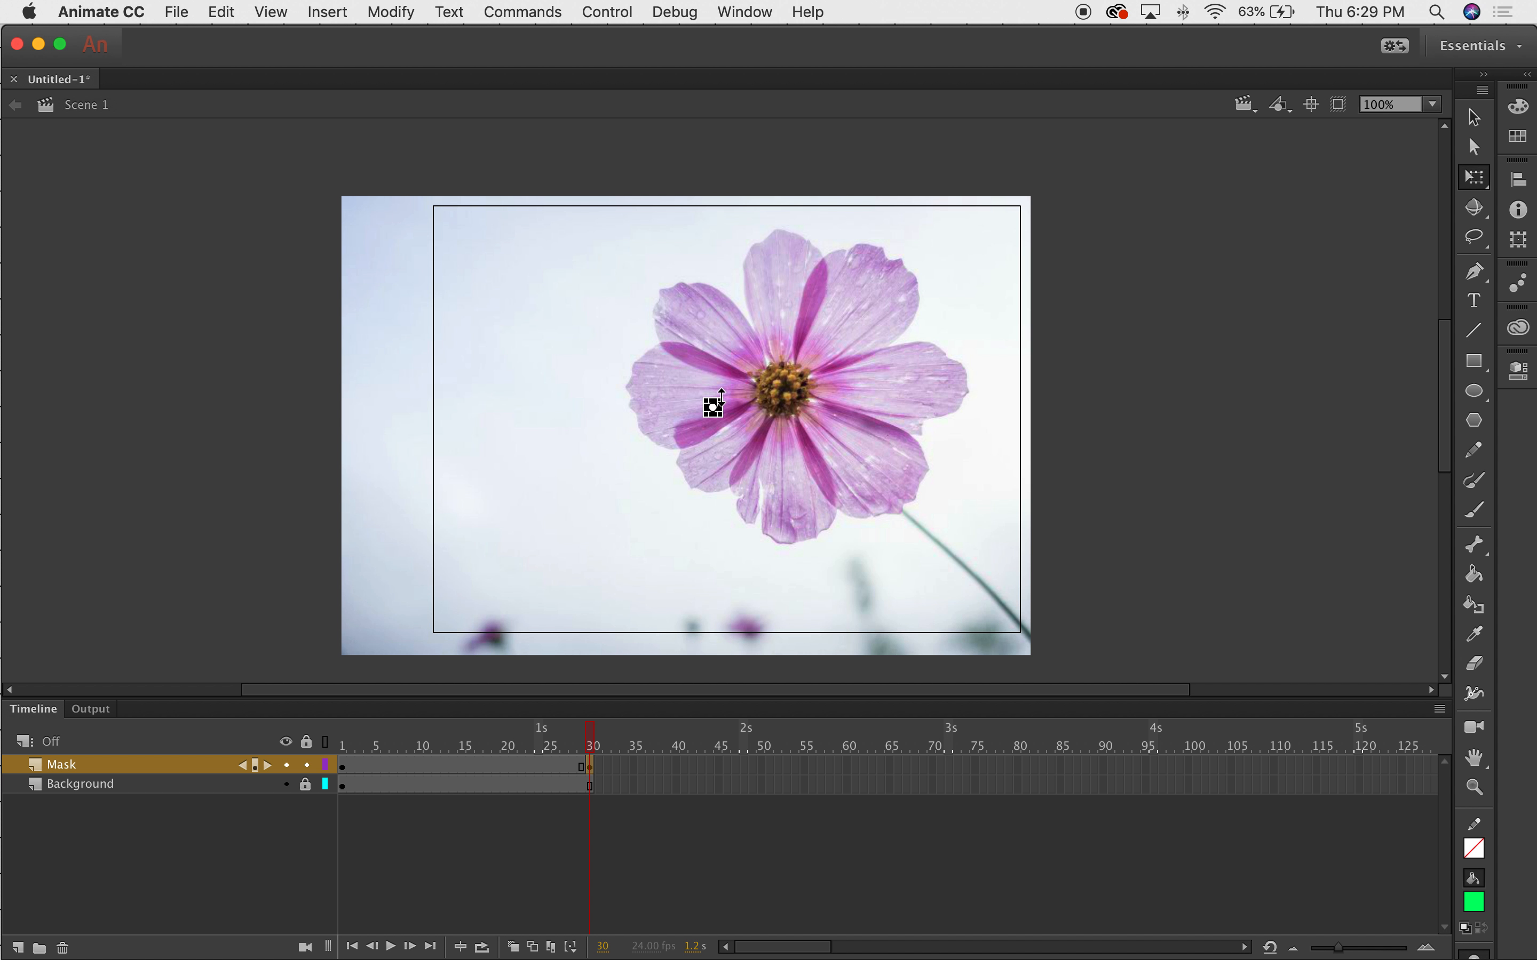
scroll(713, 408, up, 5)
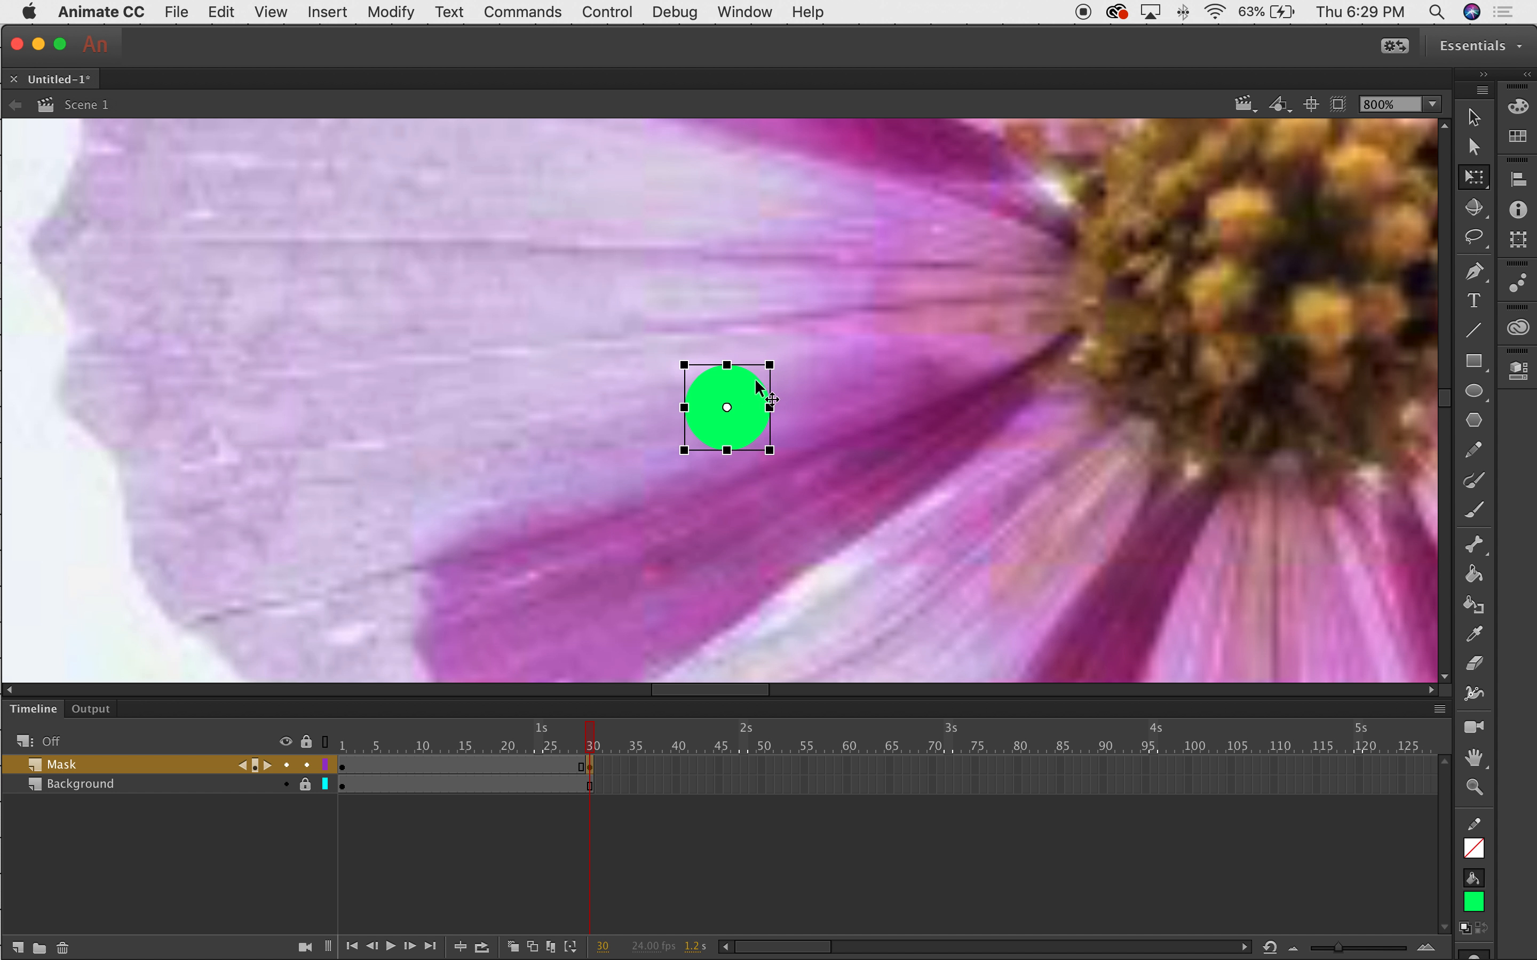
drag(768, 366, 972, 162)
scroll(1133, 179, down, 5)
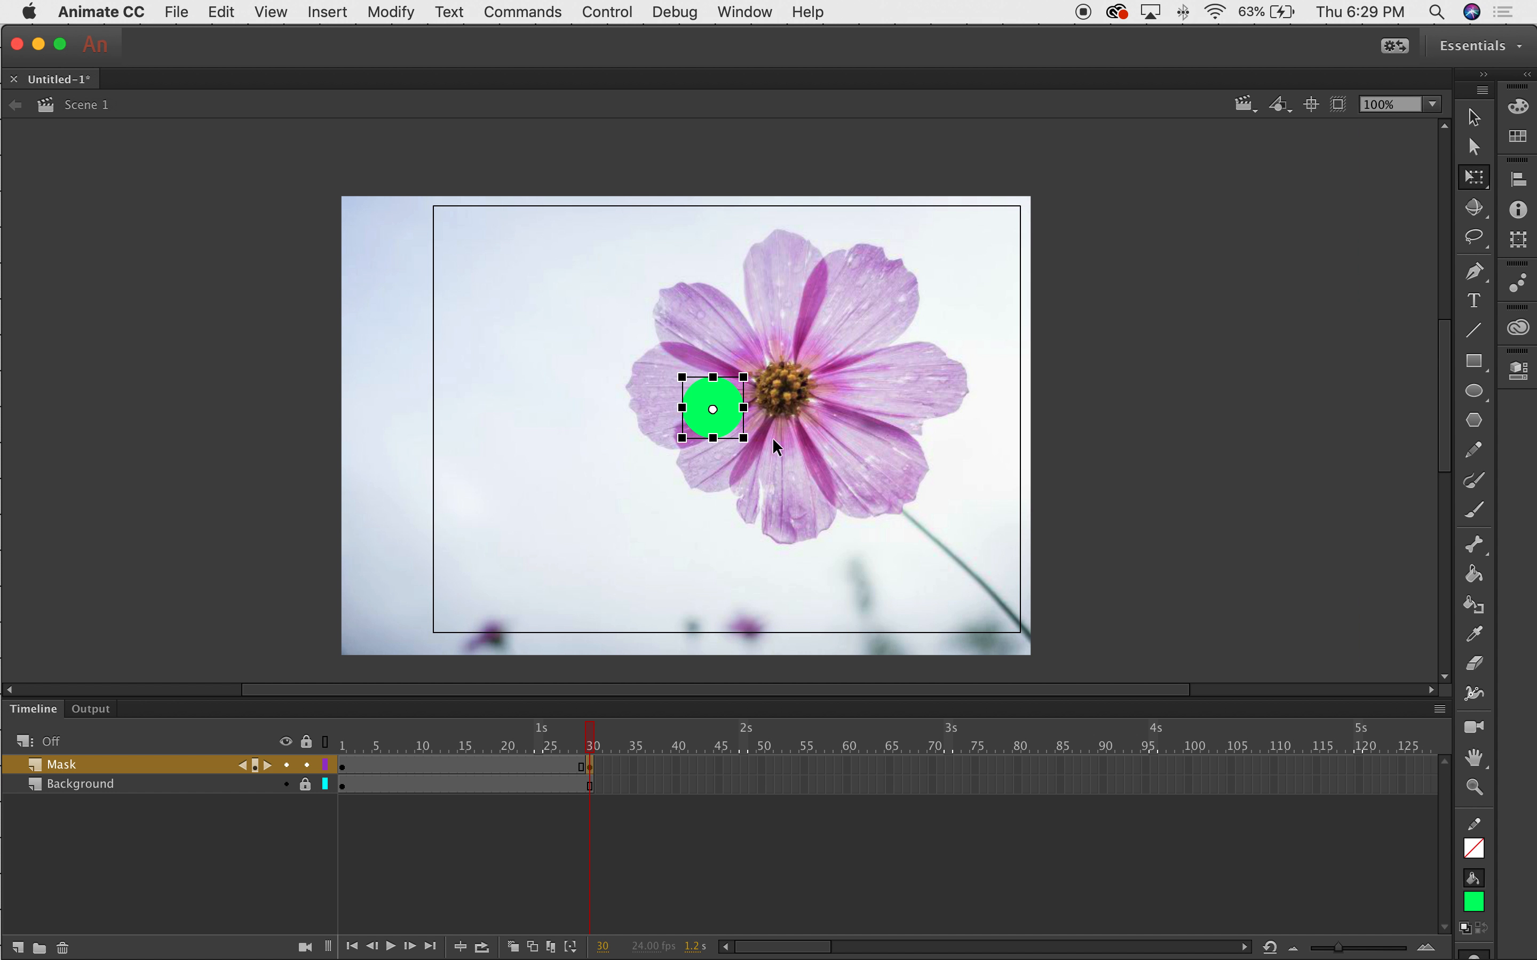
drag(745, 376, 1286, 190)
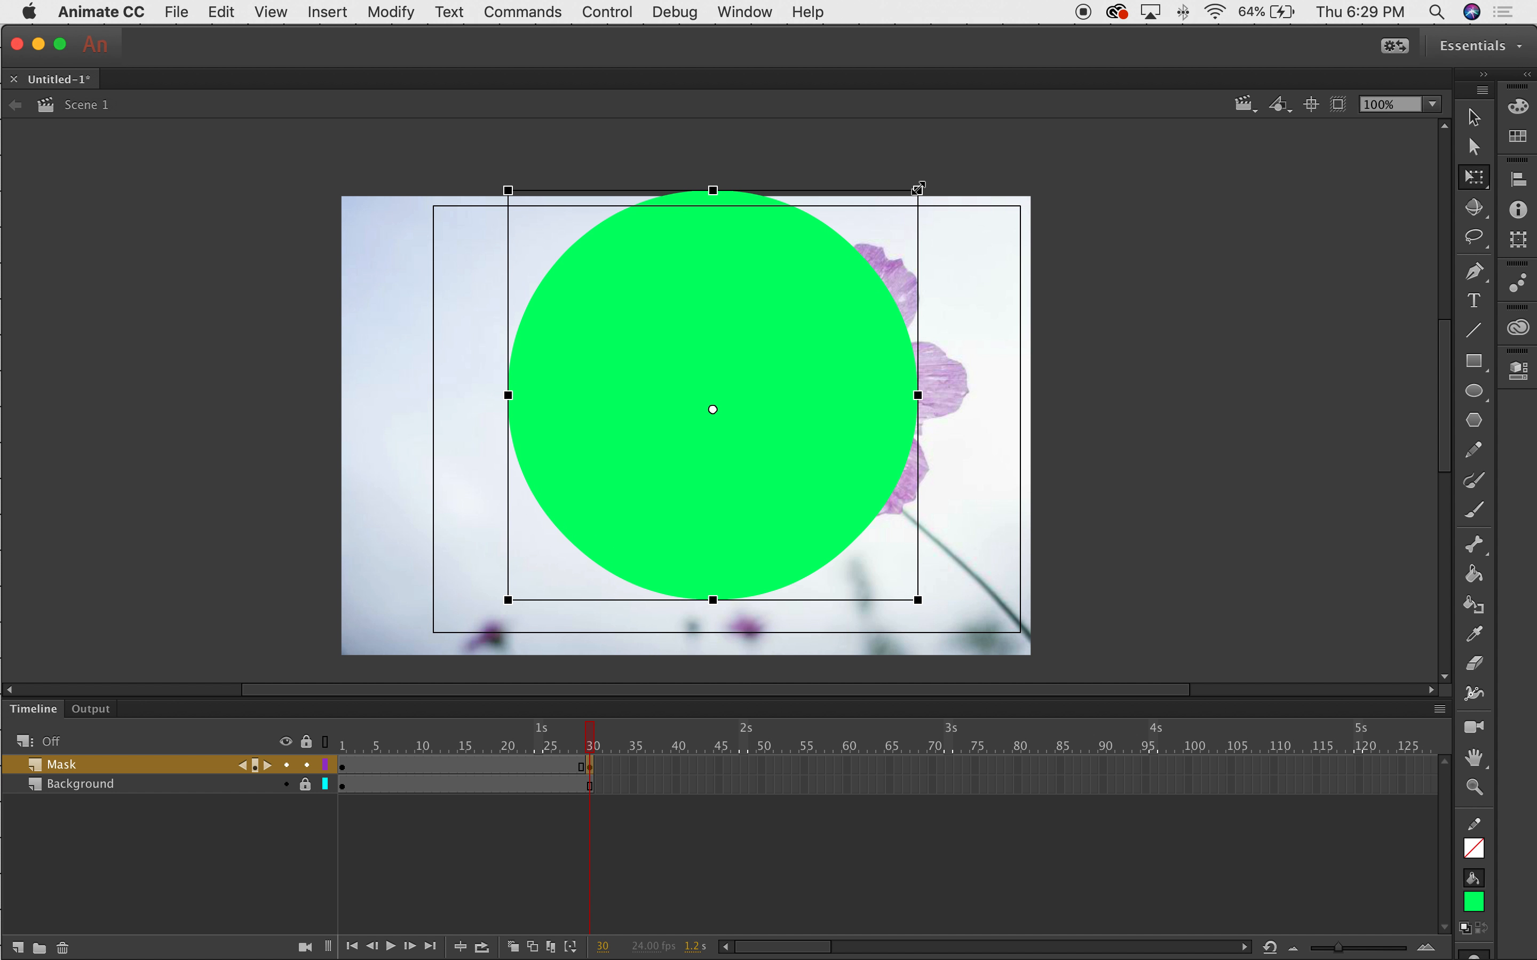
drag(918, 190, 897, 204)
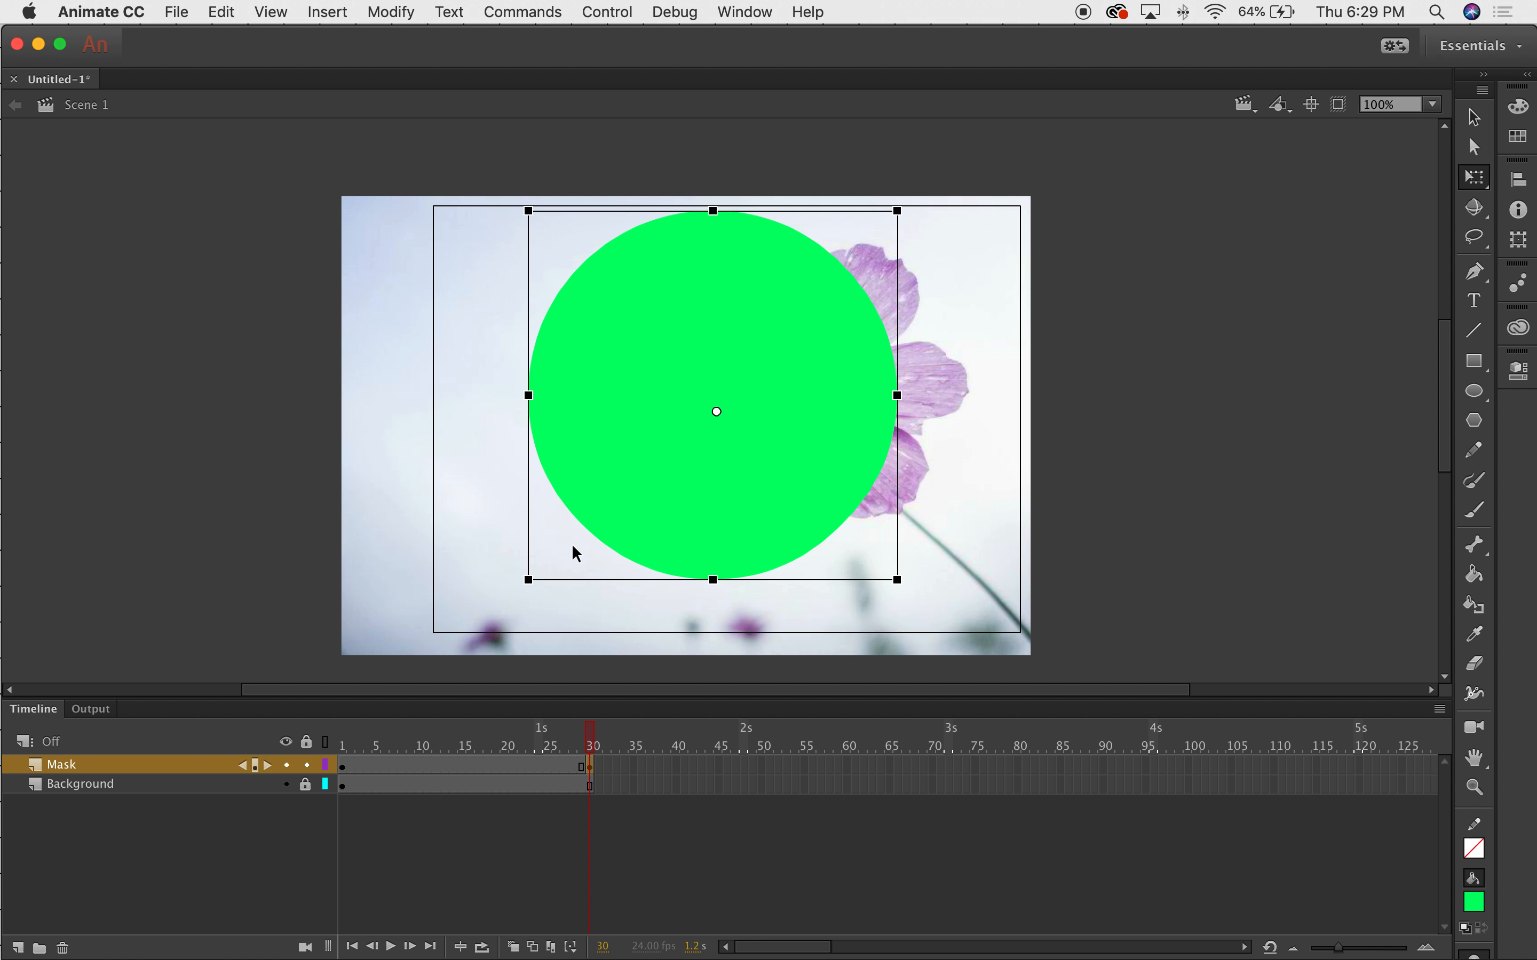
click(253, 476)
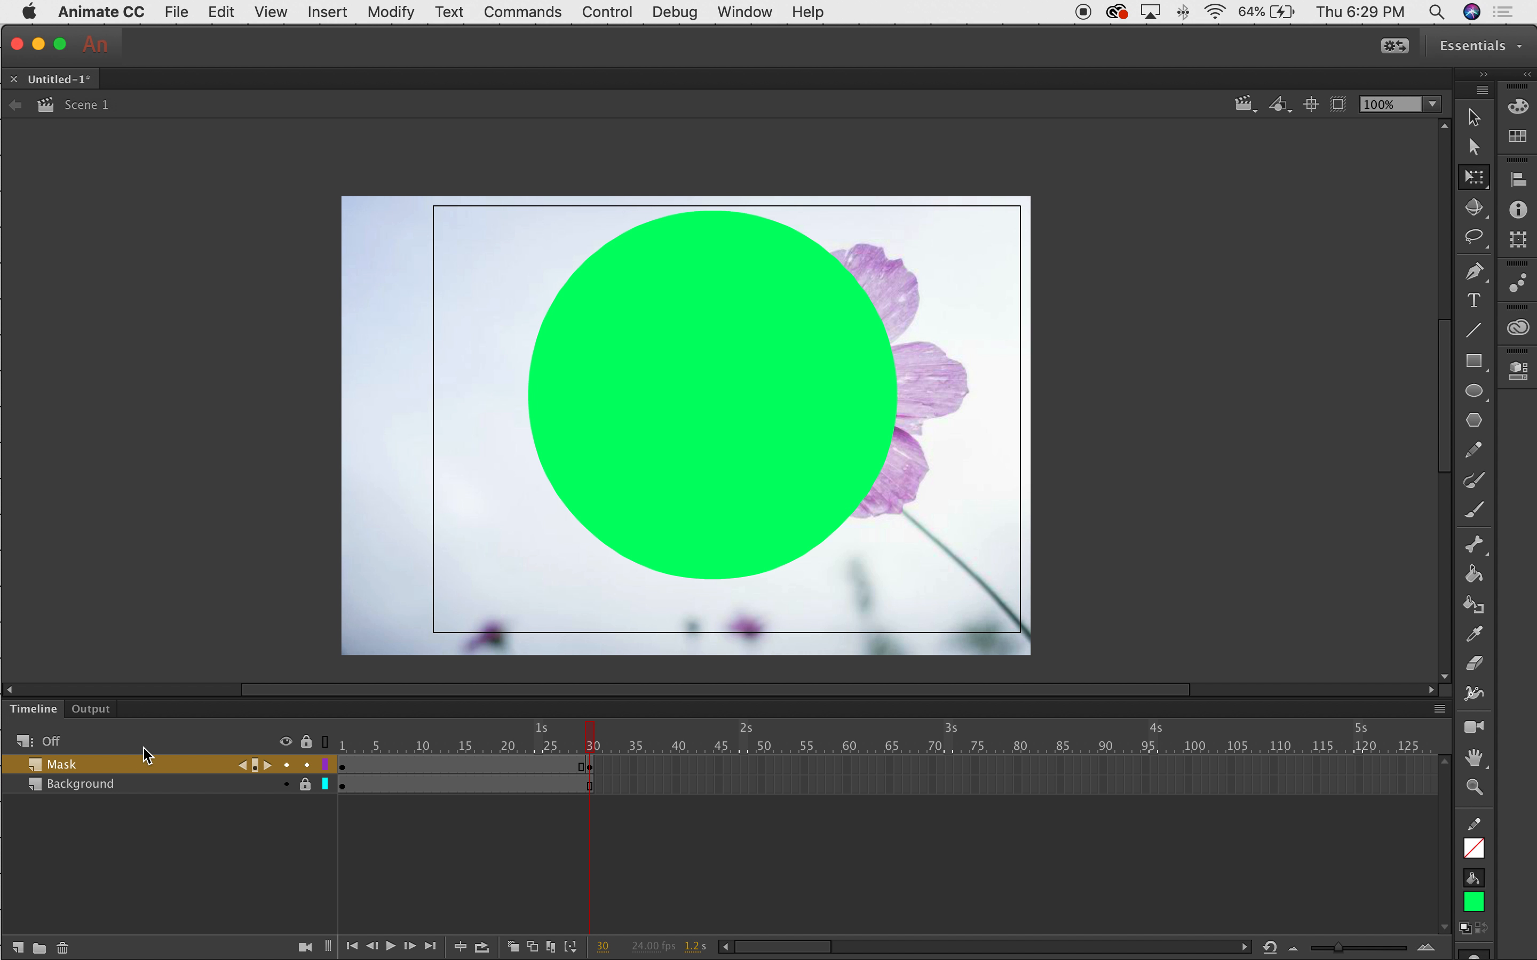
click(119, 769)
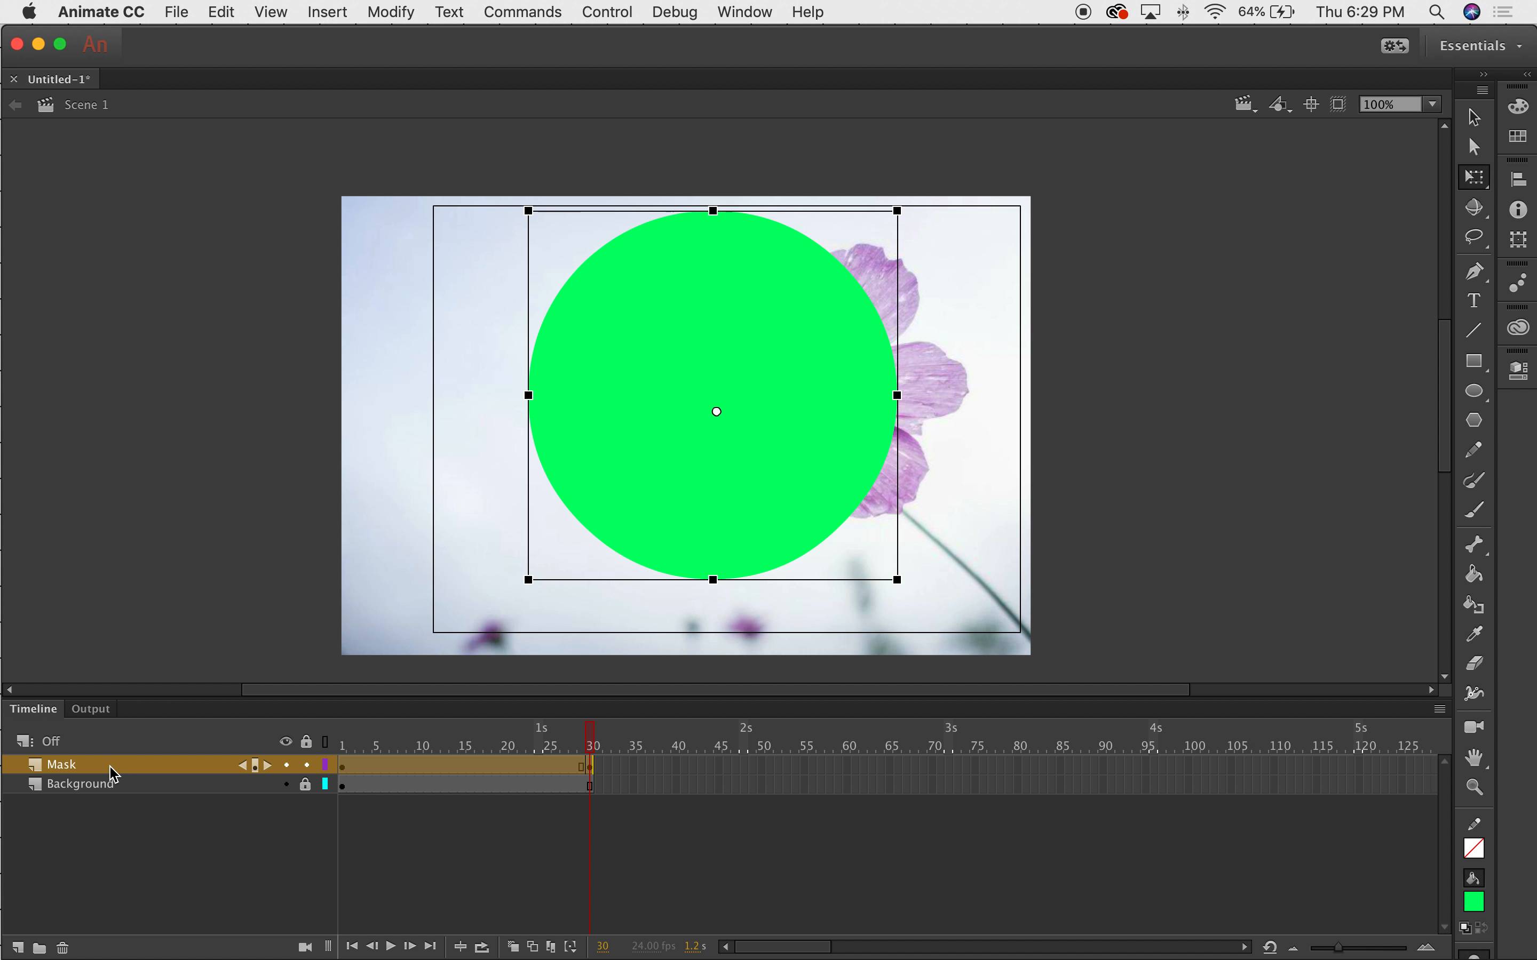
right_click(100, 771)
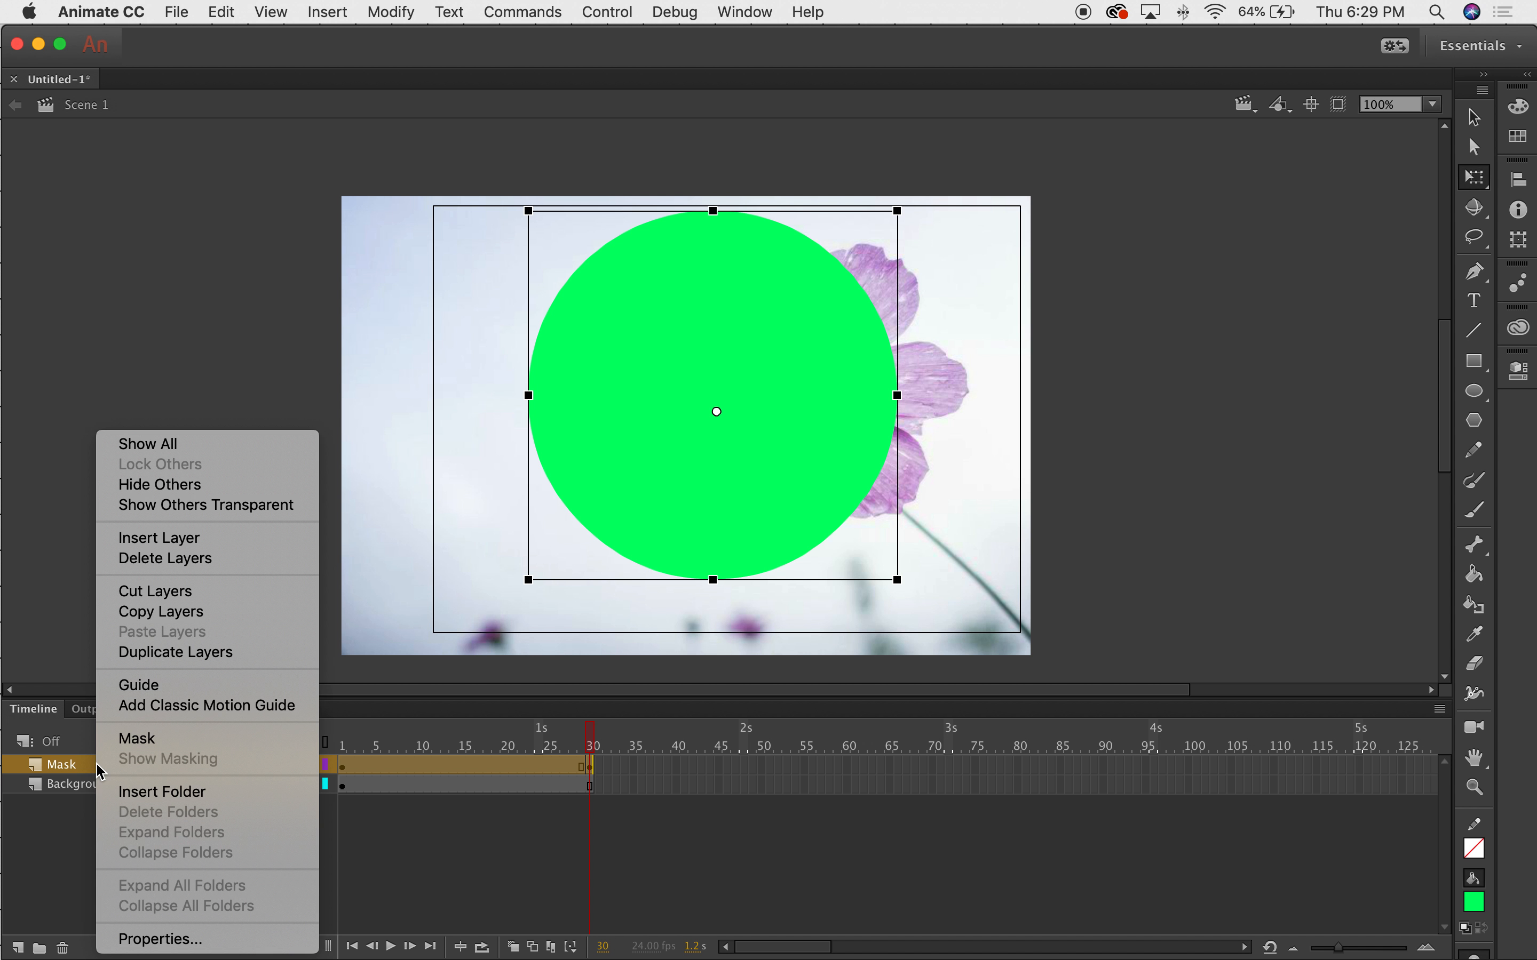
Set the Mask layer as a mask and scrub frames 1–30 to check the flower reveal.
click(134, 739)
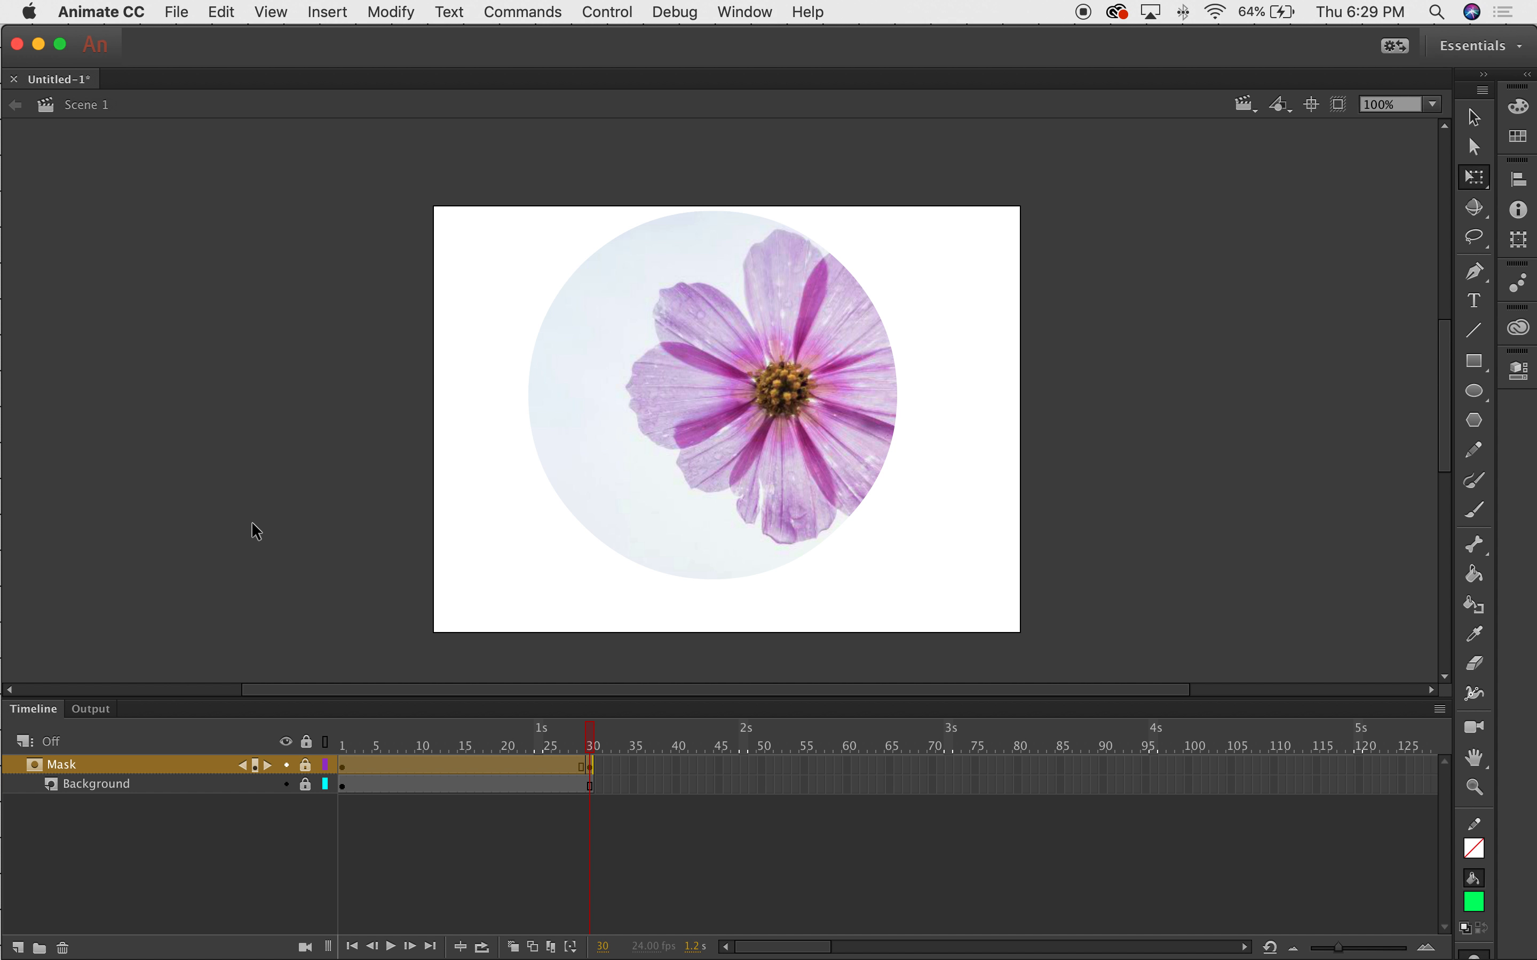
mouse_move(588, 742)
mouse_down()
mouse_move(312, 740)
mouse_move(582, 741)
mouse_up()
click(590, 740)
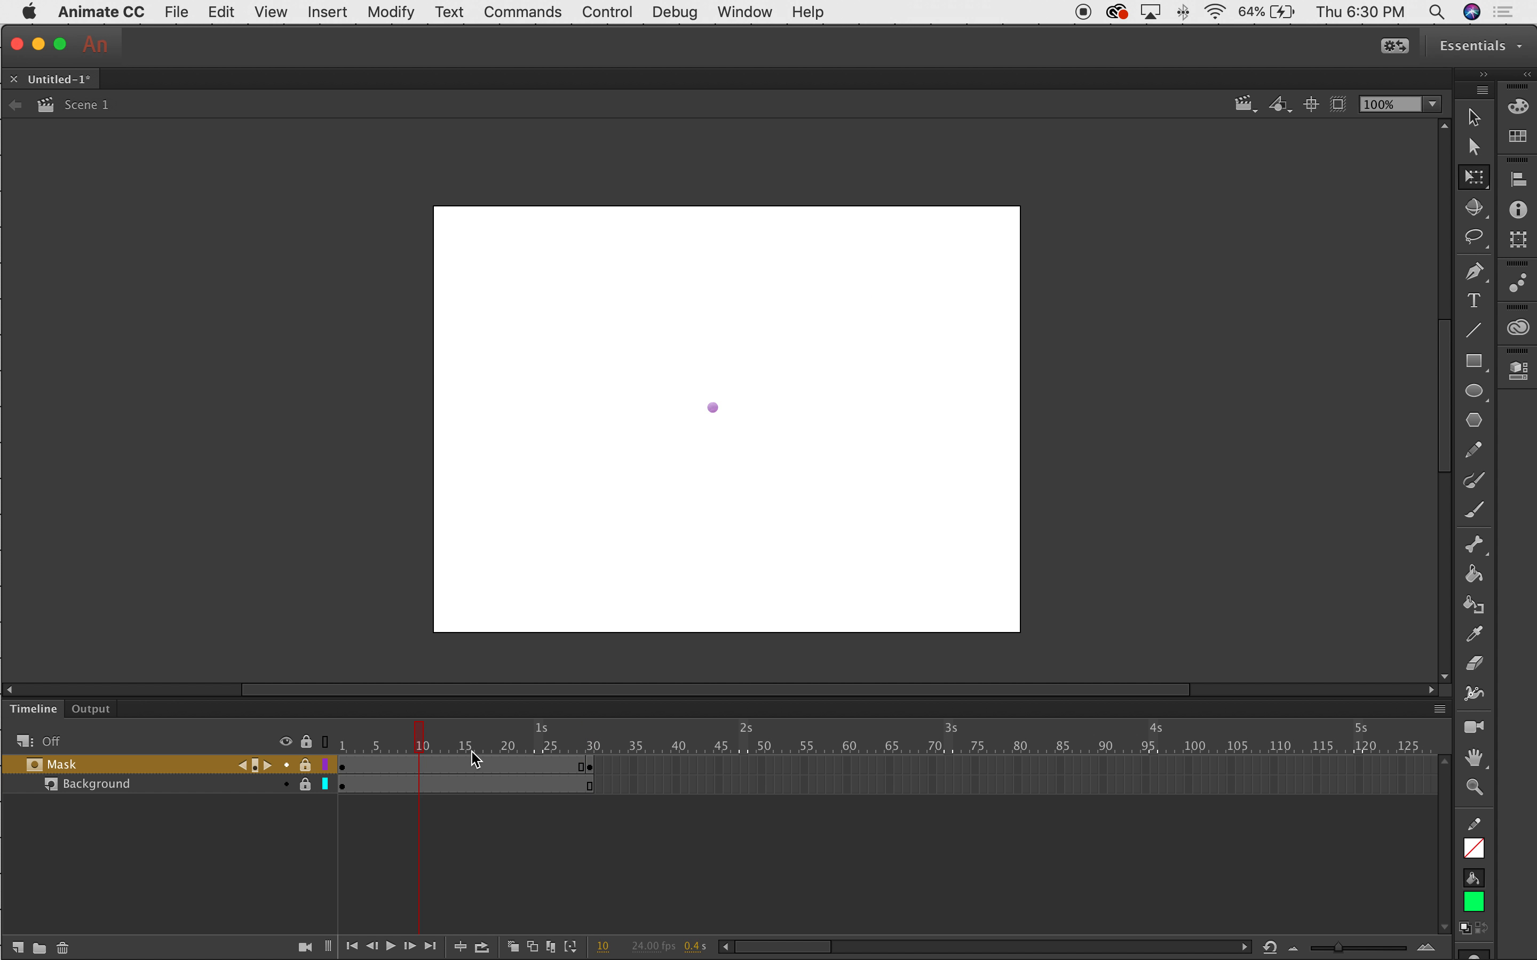
click(470, 765)
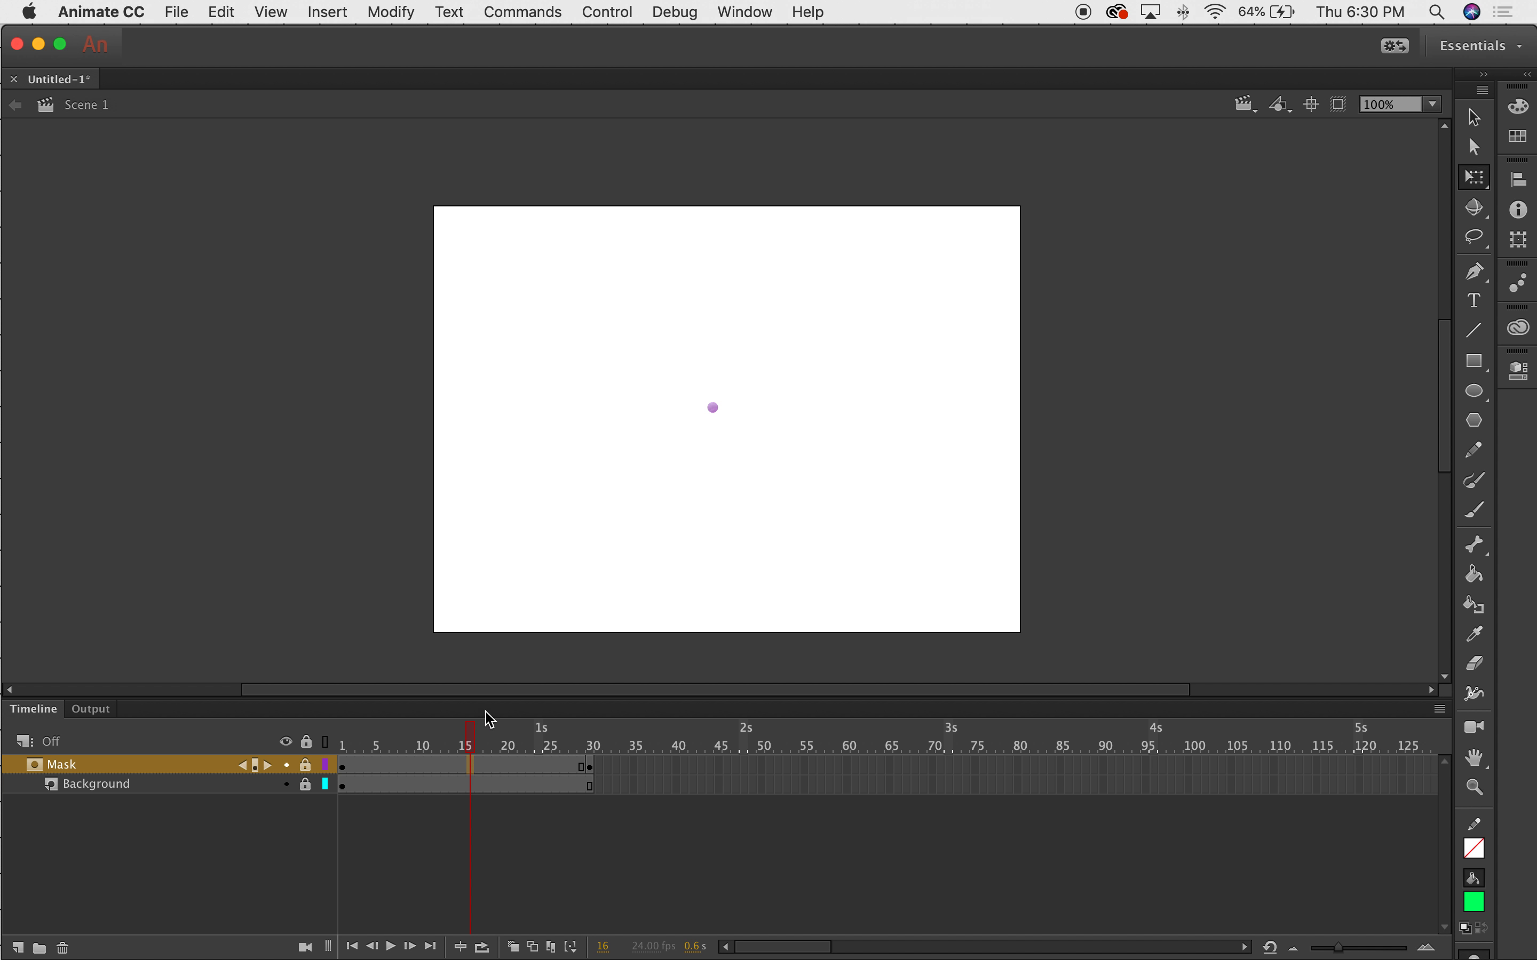
drag(484, 699, 483, 451)
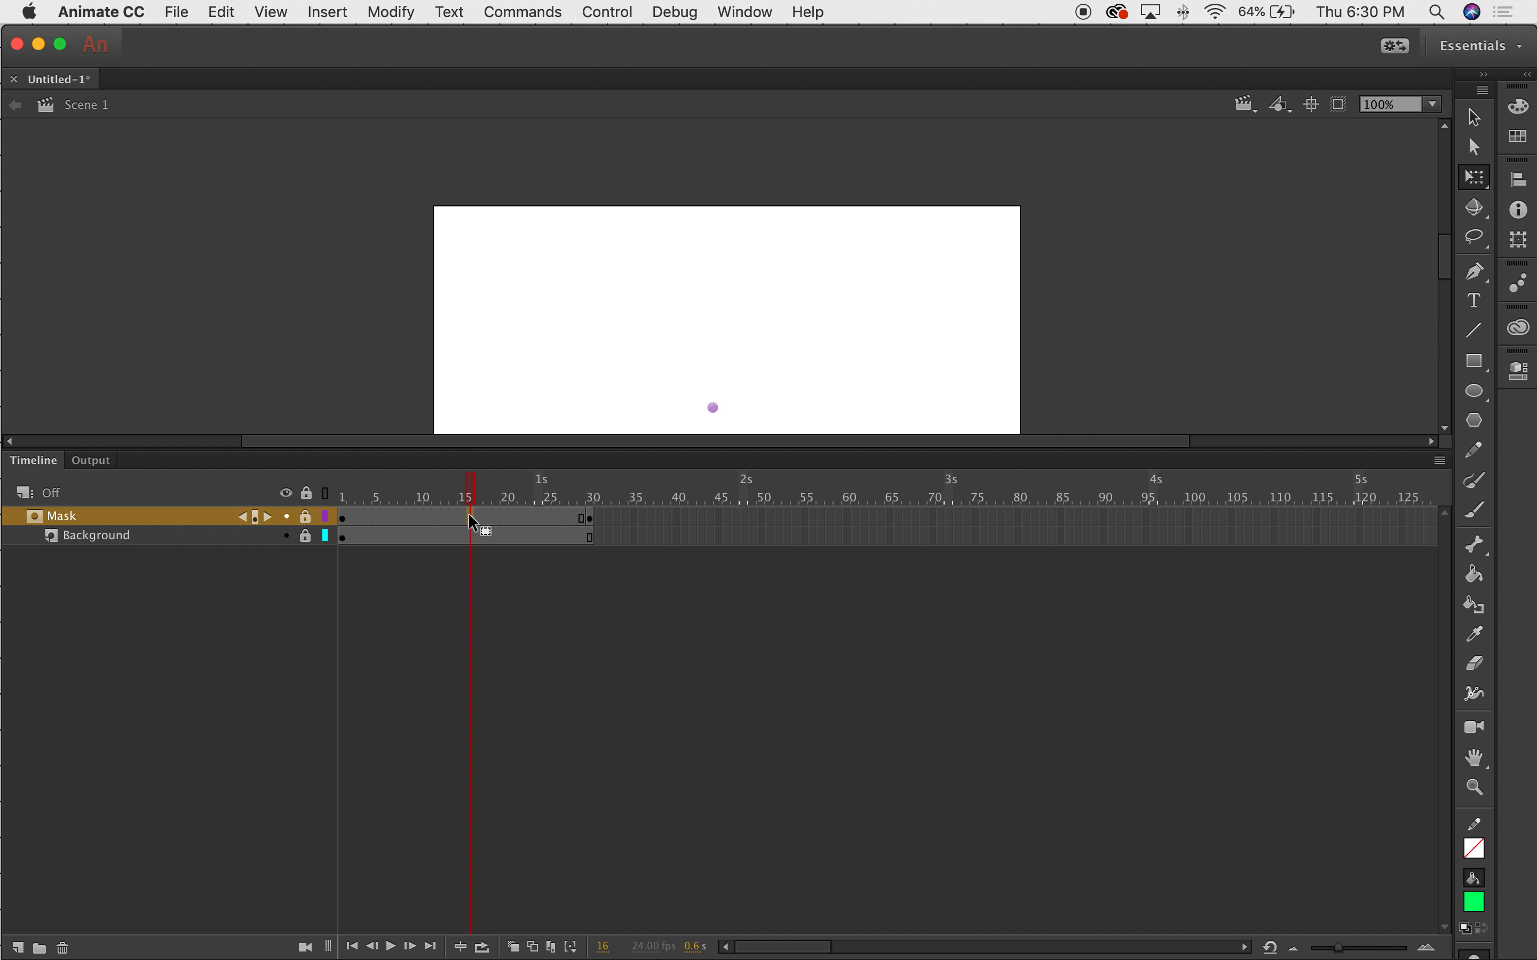
Create a classic tween between the Mask keyframes and scrub to preview the growing circle.
right_click(469, 513)
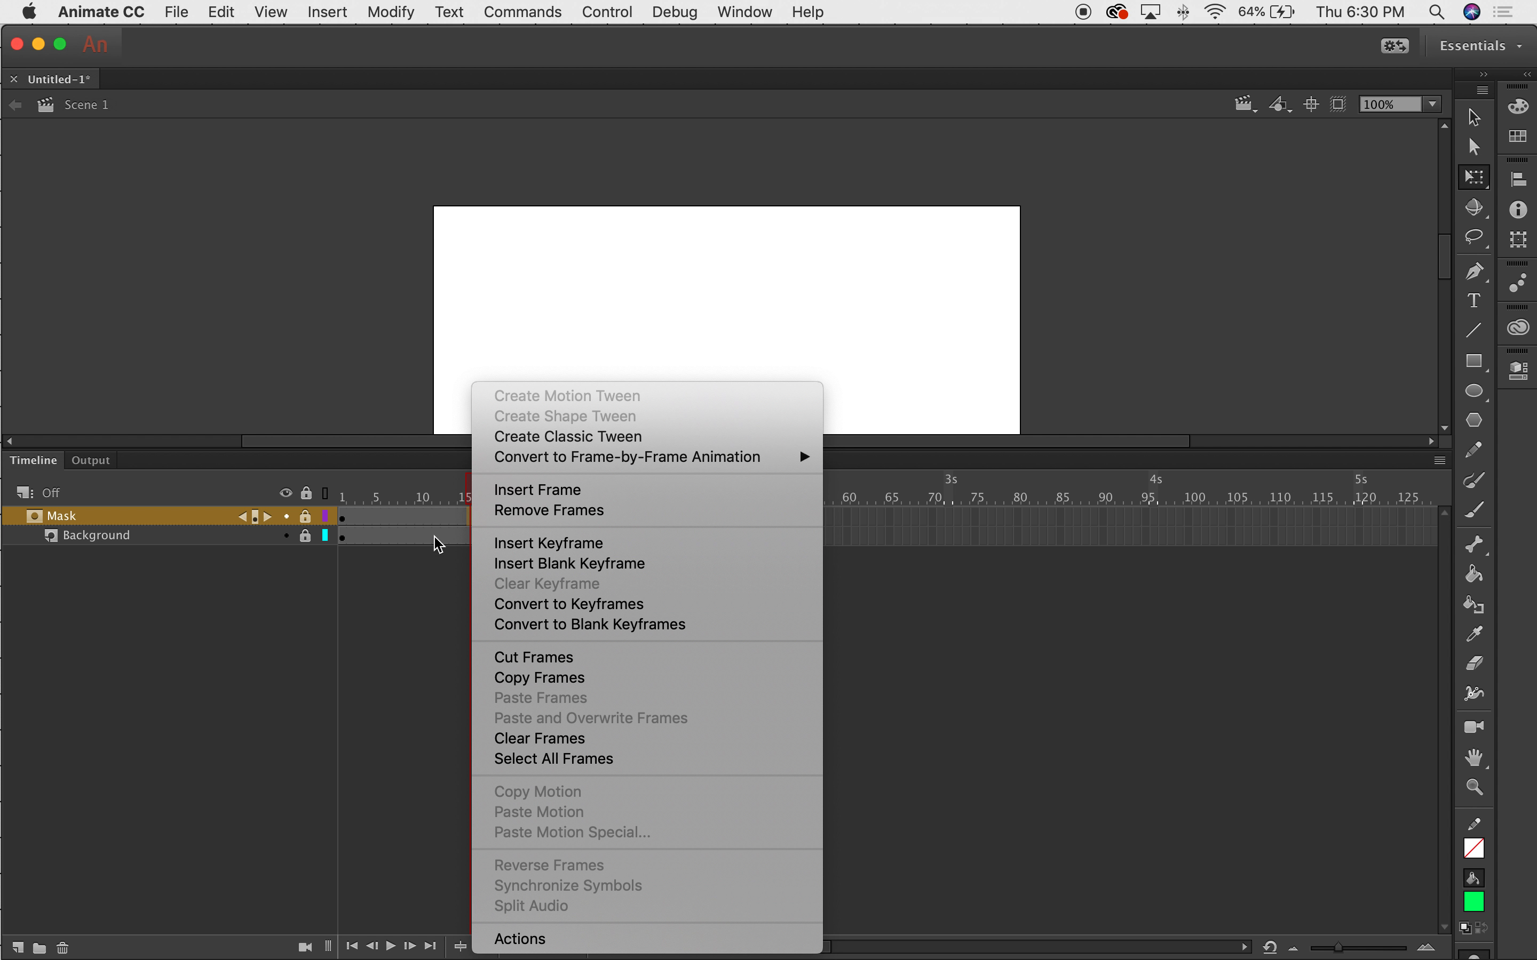
click(616, 438)
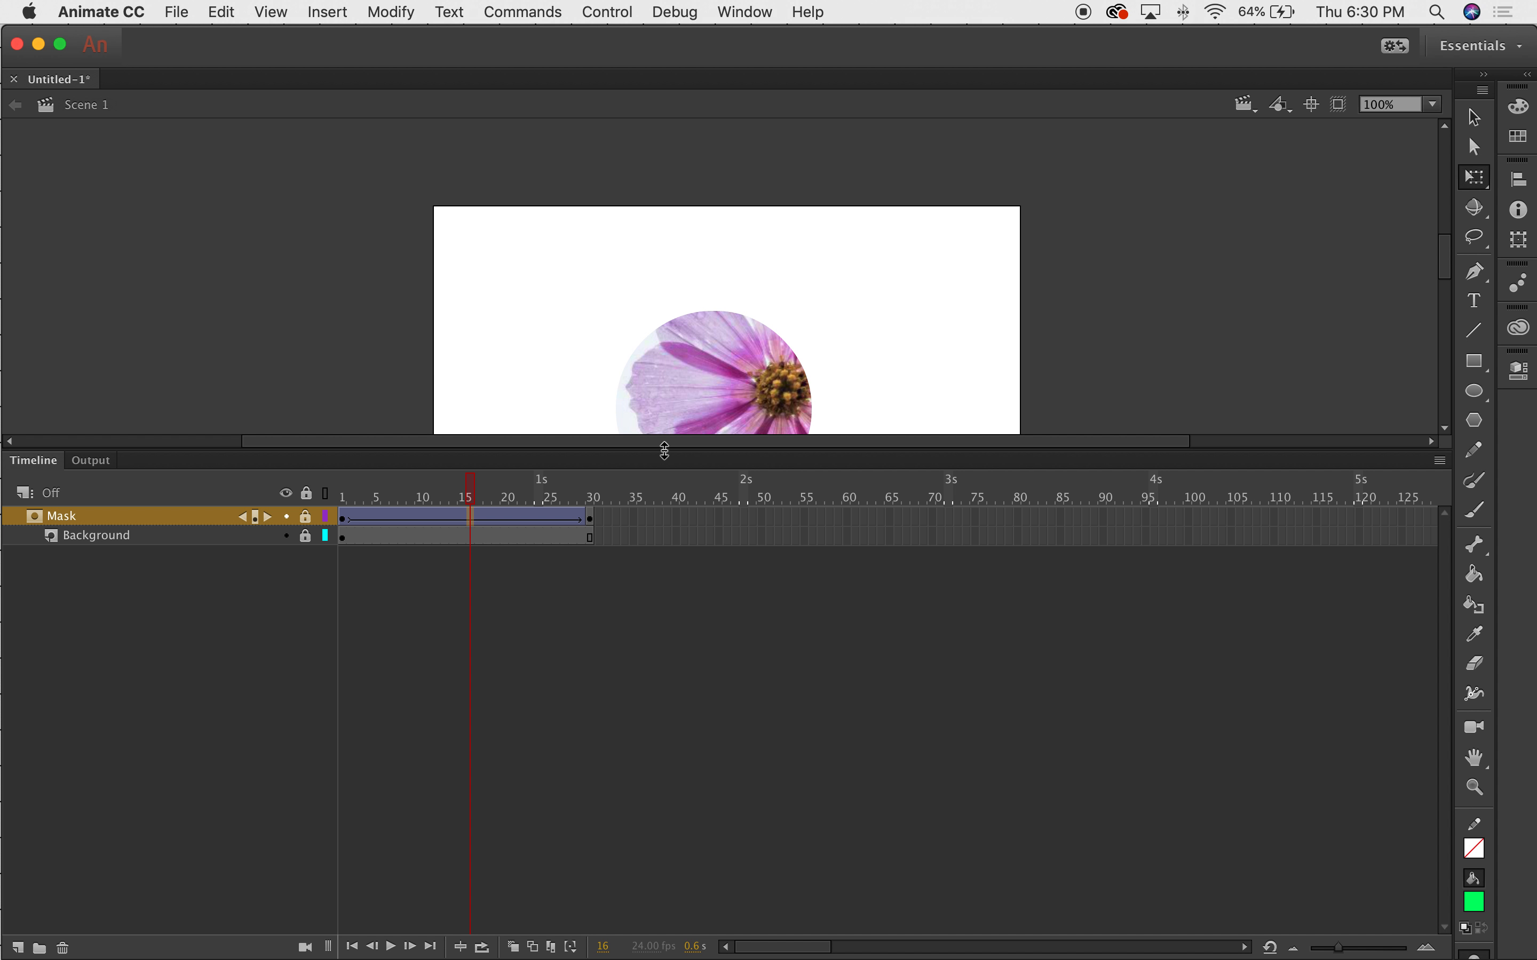
drag(665, 450, 645, 760)
drag(468, 801, 250, 781)
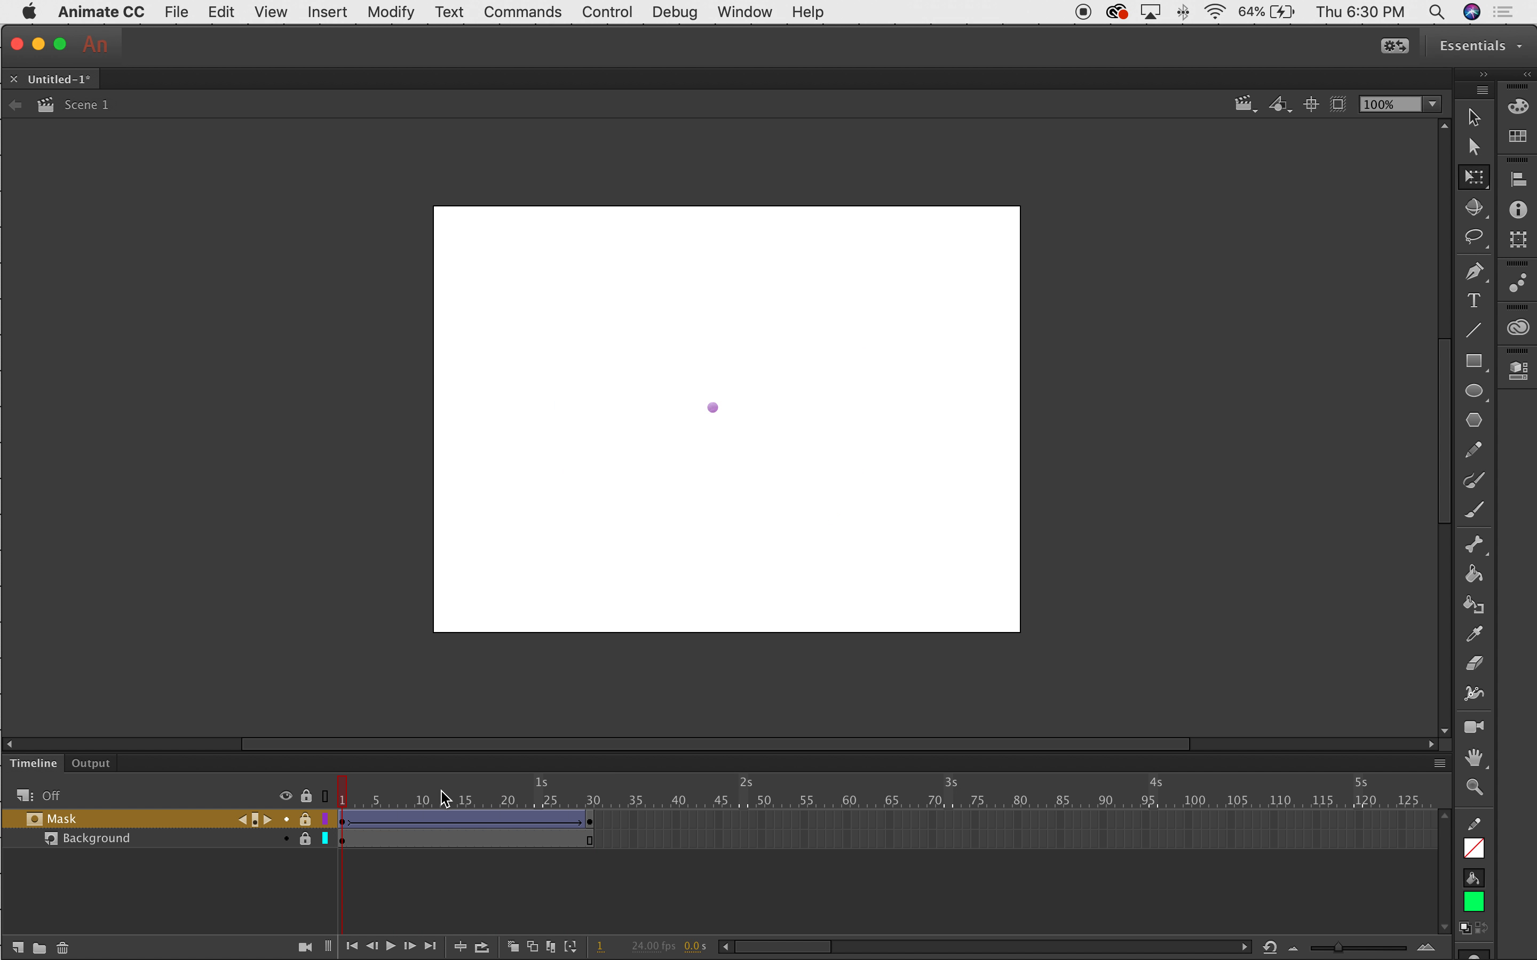
Float the Timeline panel, dock it back along the bottom, and make it taller.
drag(525, 766, 524, 768)
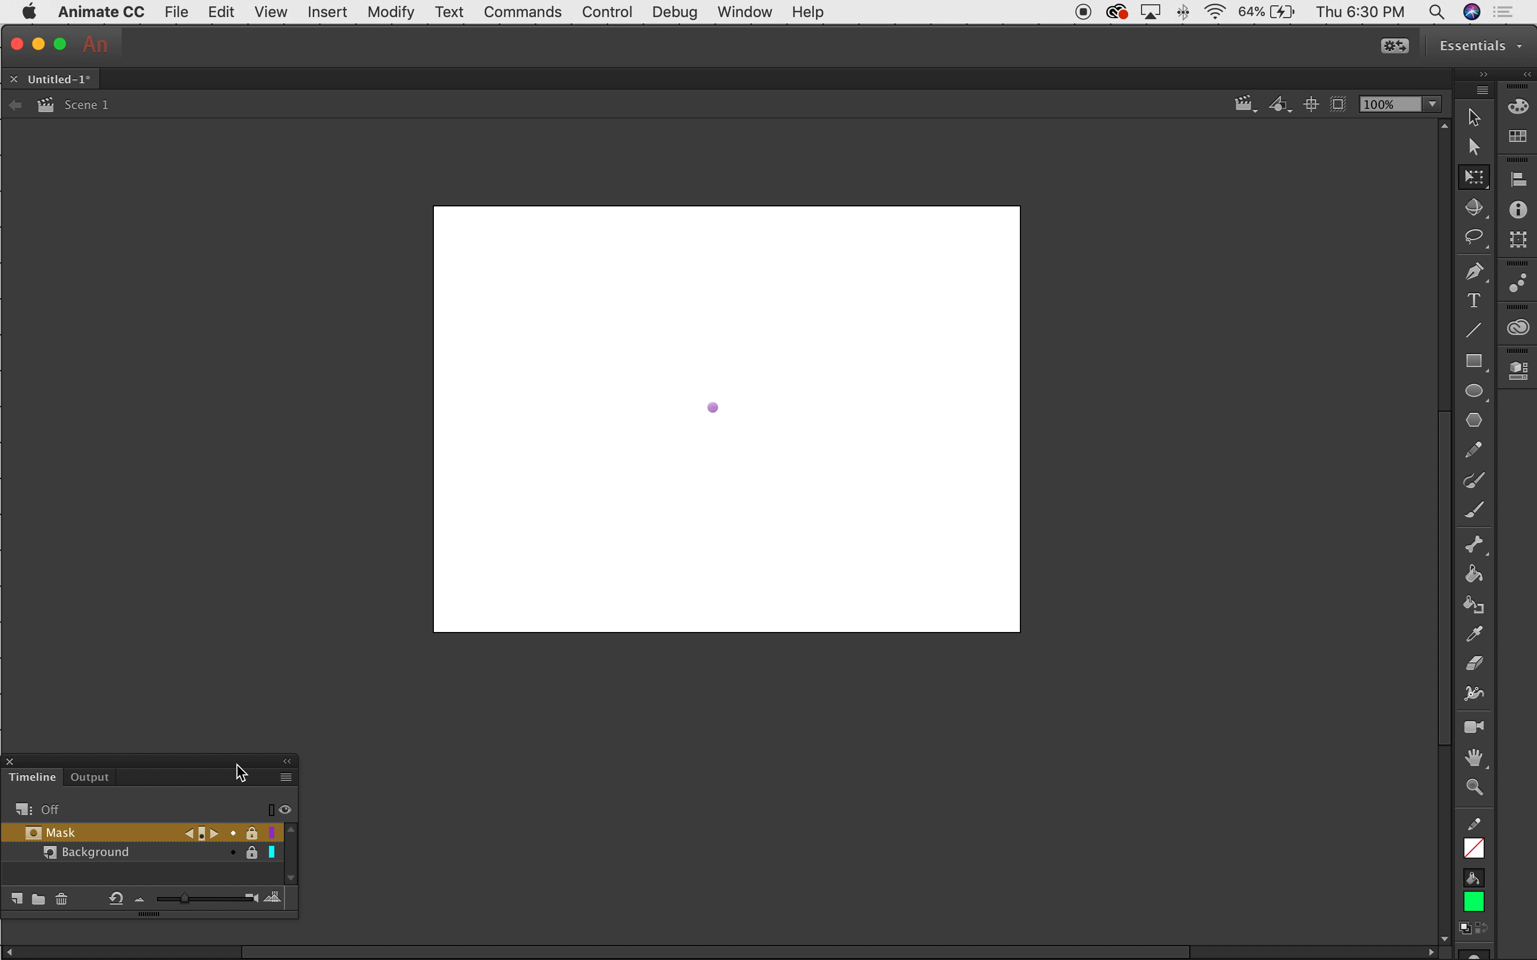
drag(161, 772, 289, 957)
drag(269, 888, 267, 946)
drag(305, 821, 328, 540)
click(203, 10)
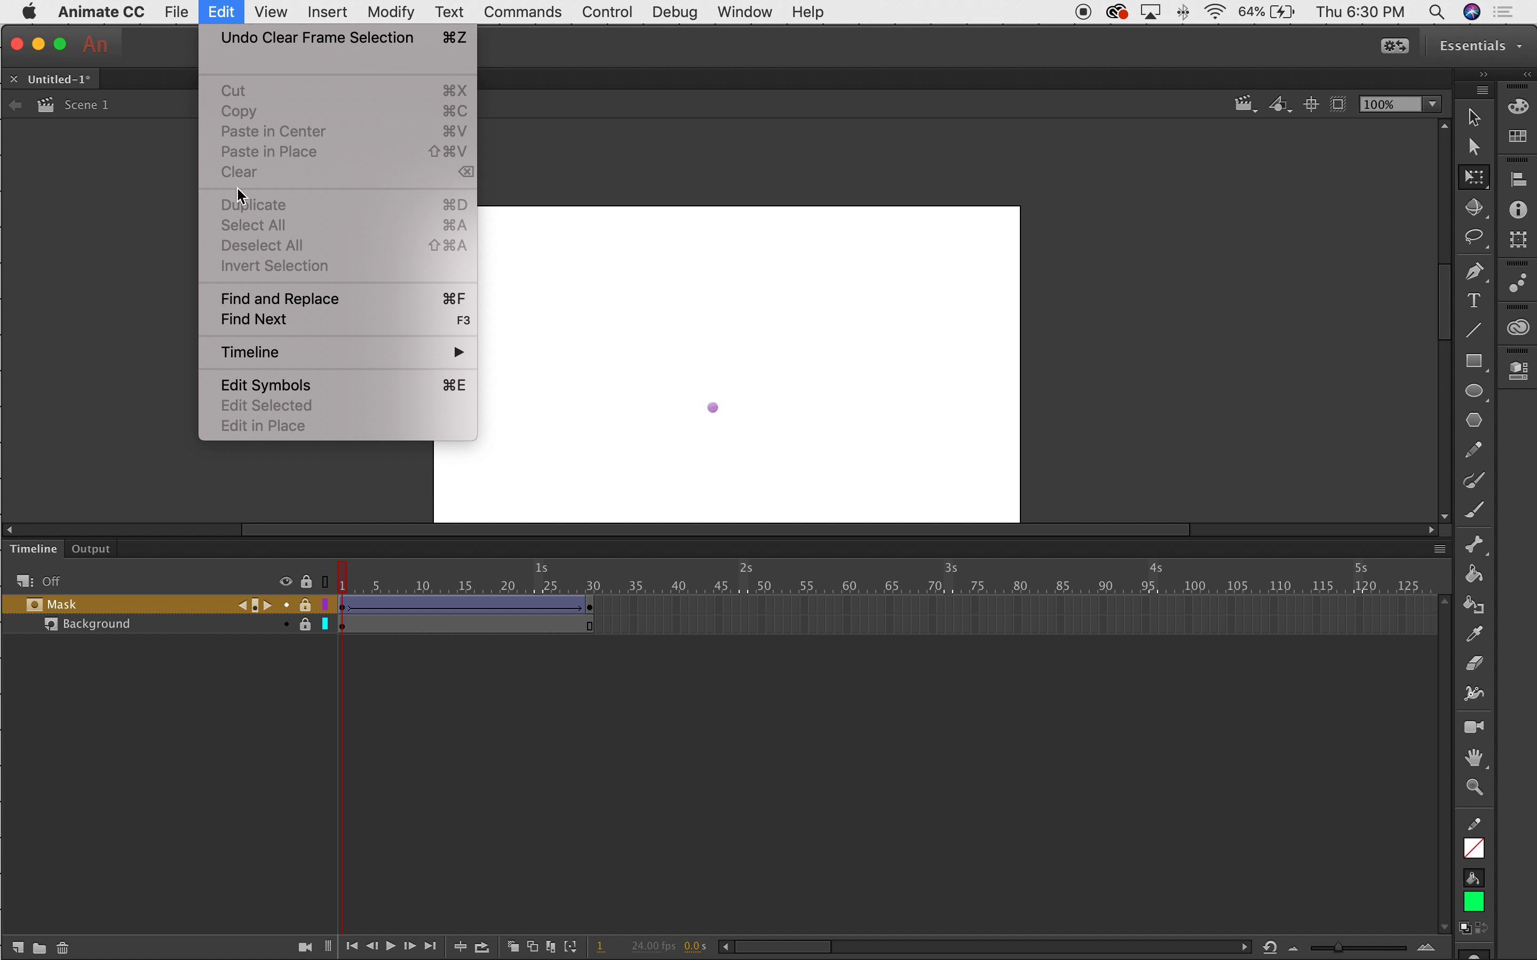
mouse_move(177, 11)
click(237, 204)
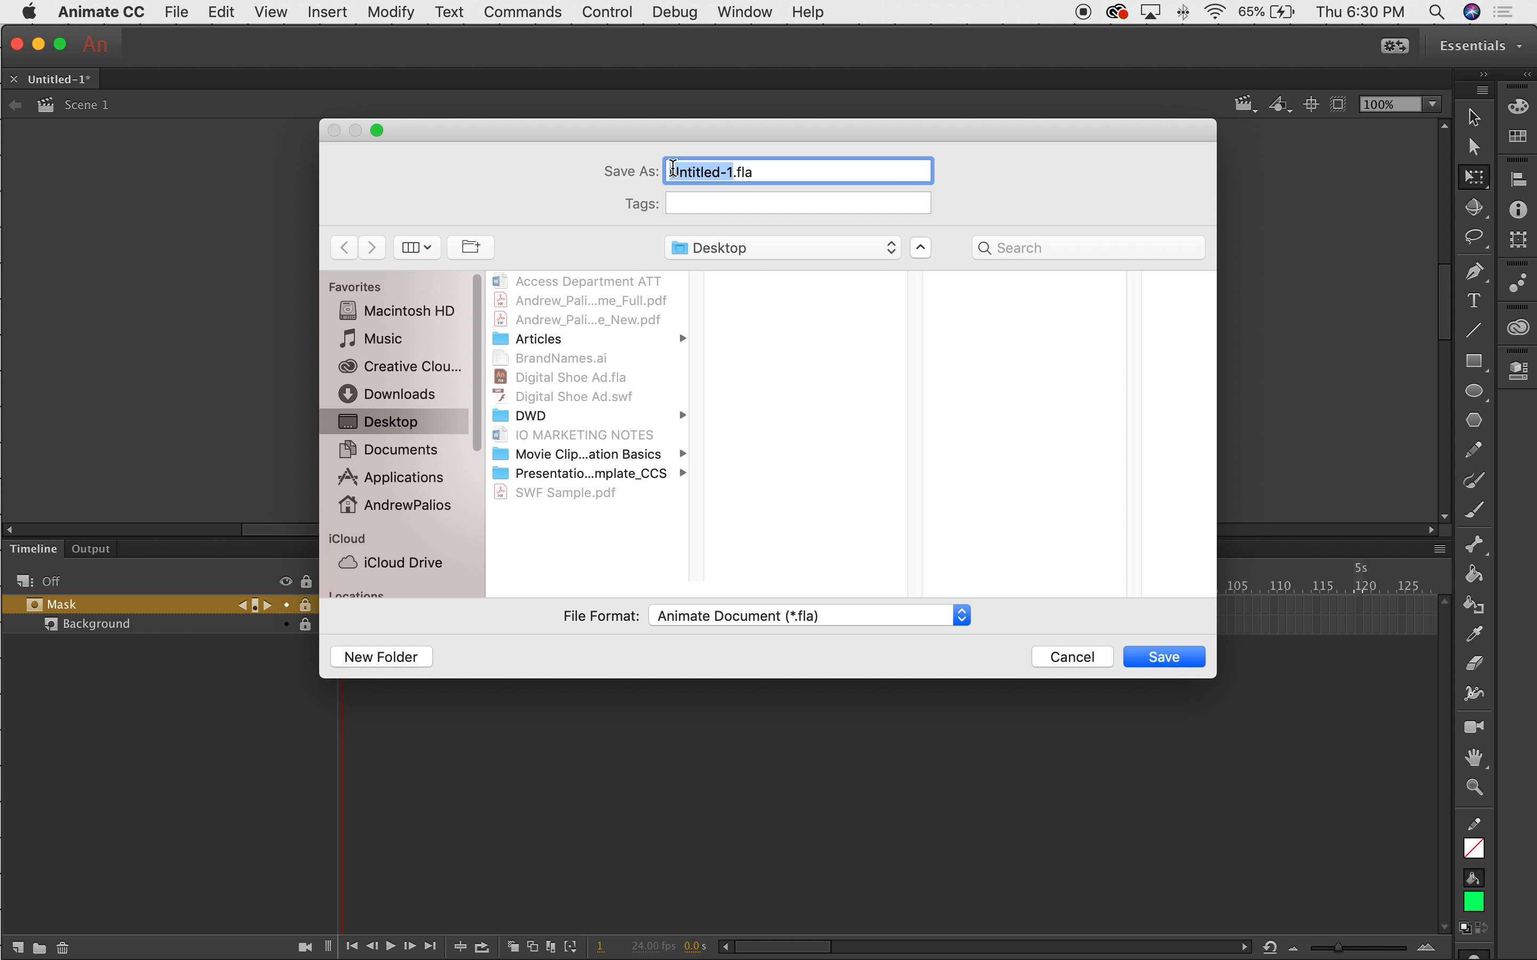
text(Class Demo)
key(Return)
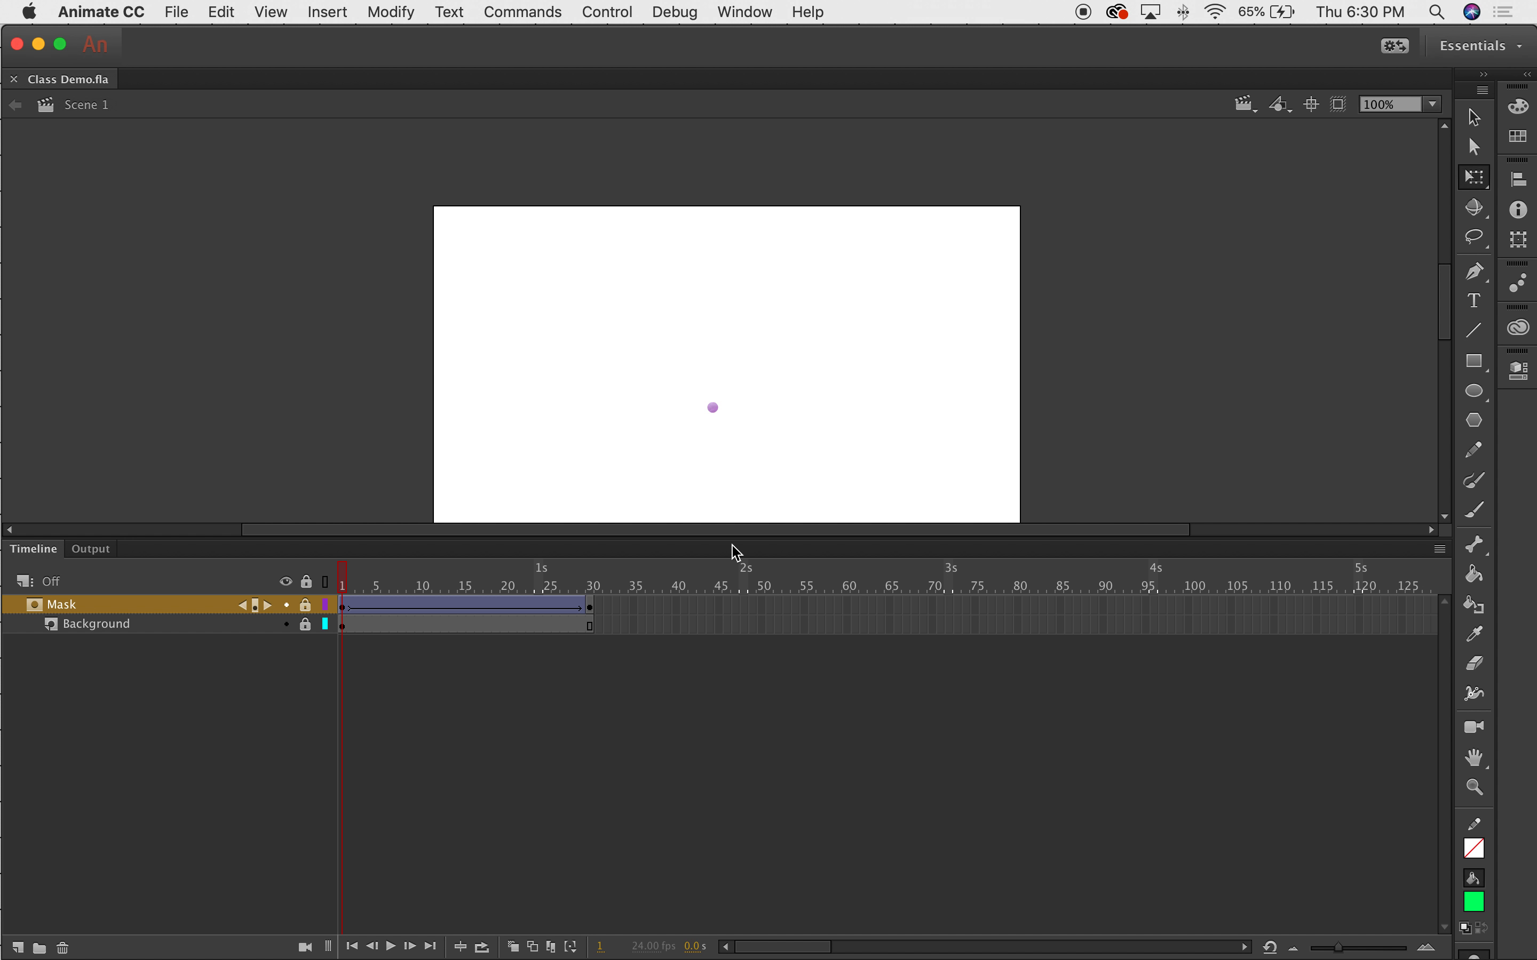
drag(729, 541, 730, 621)
click(235, 10)
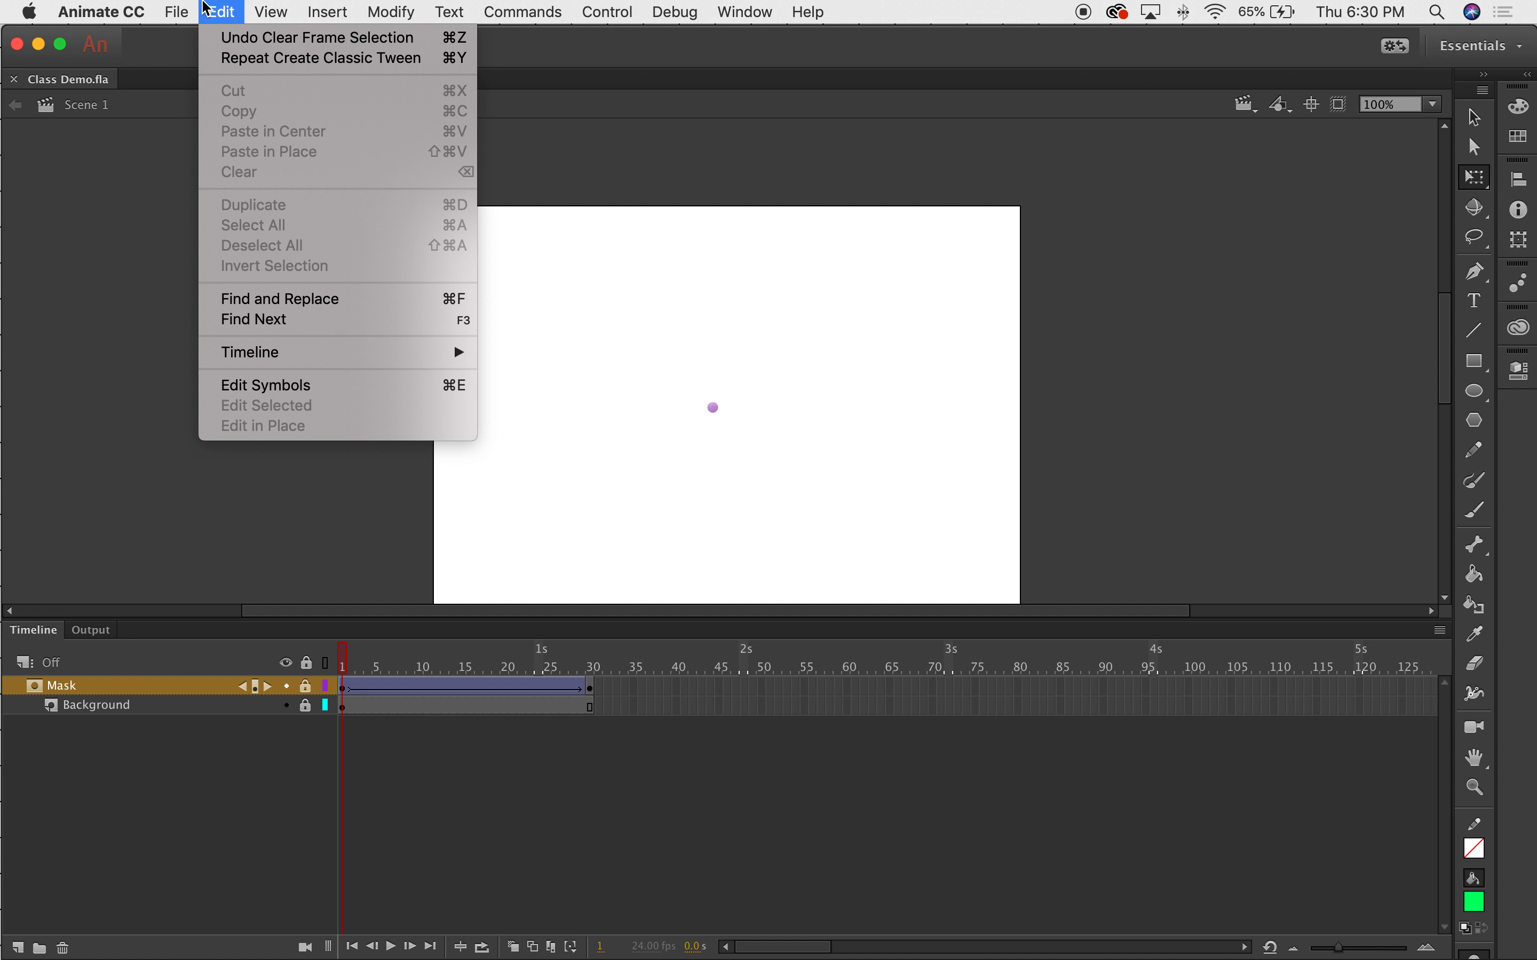
mouse_move(199, 7)
click(506, 204)
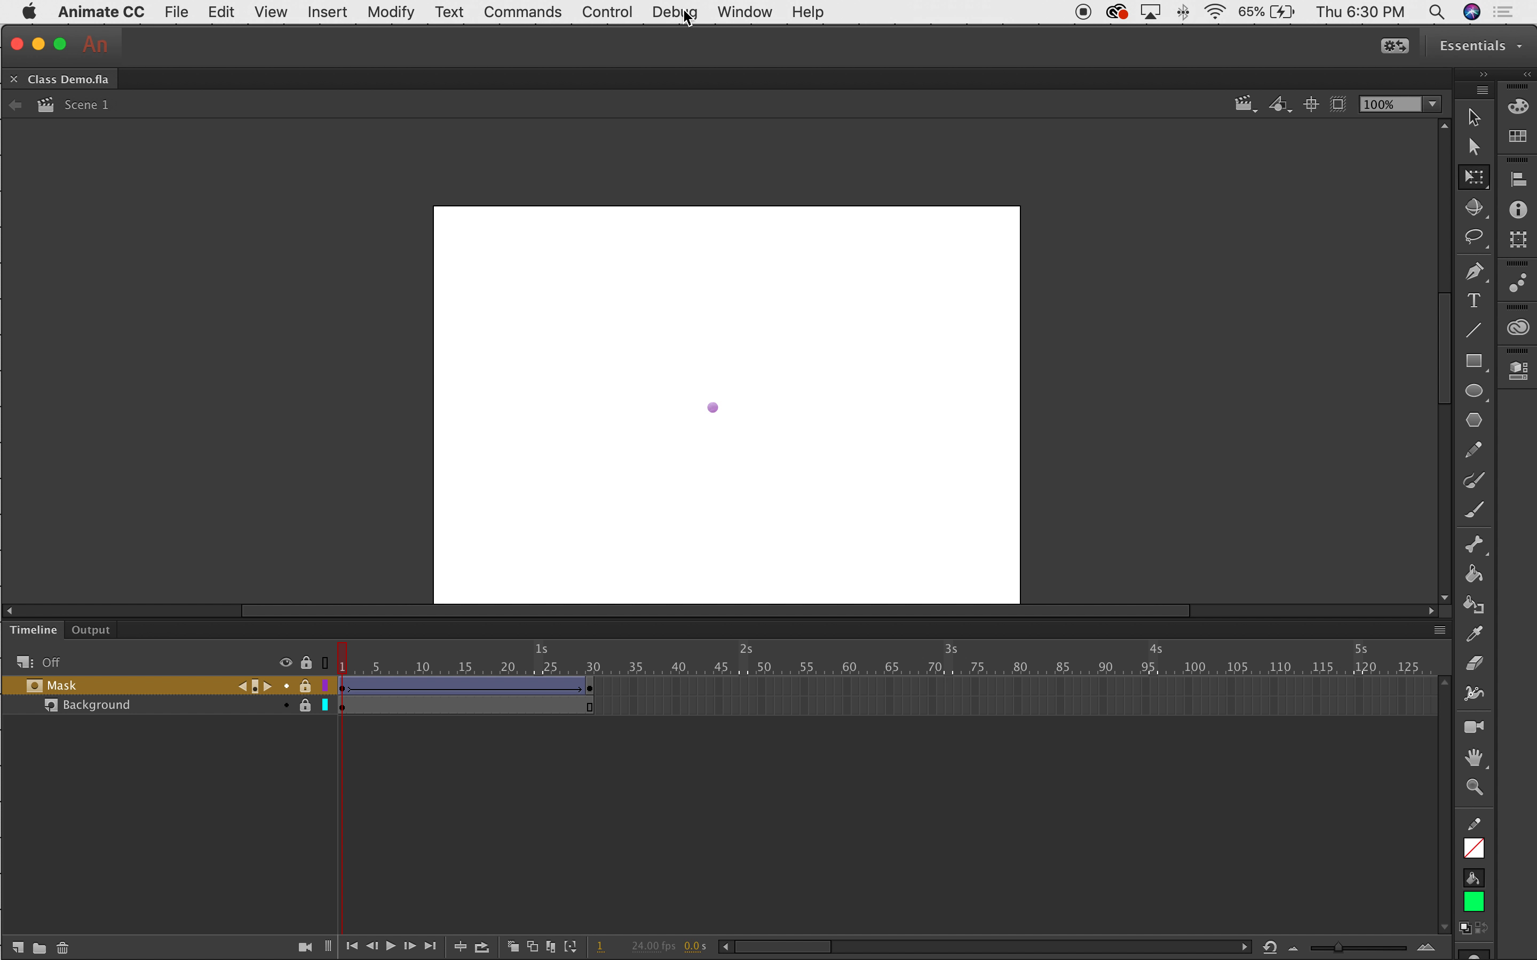
click(606, 11)
mouse_move(524, 10)
mouse_move(622, 7)
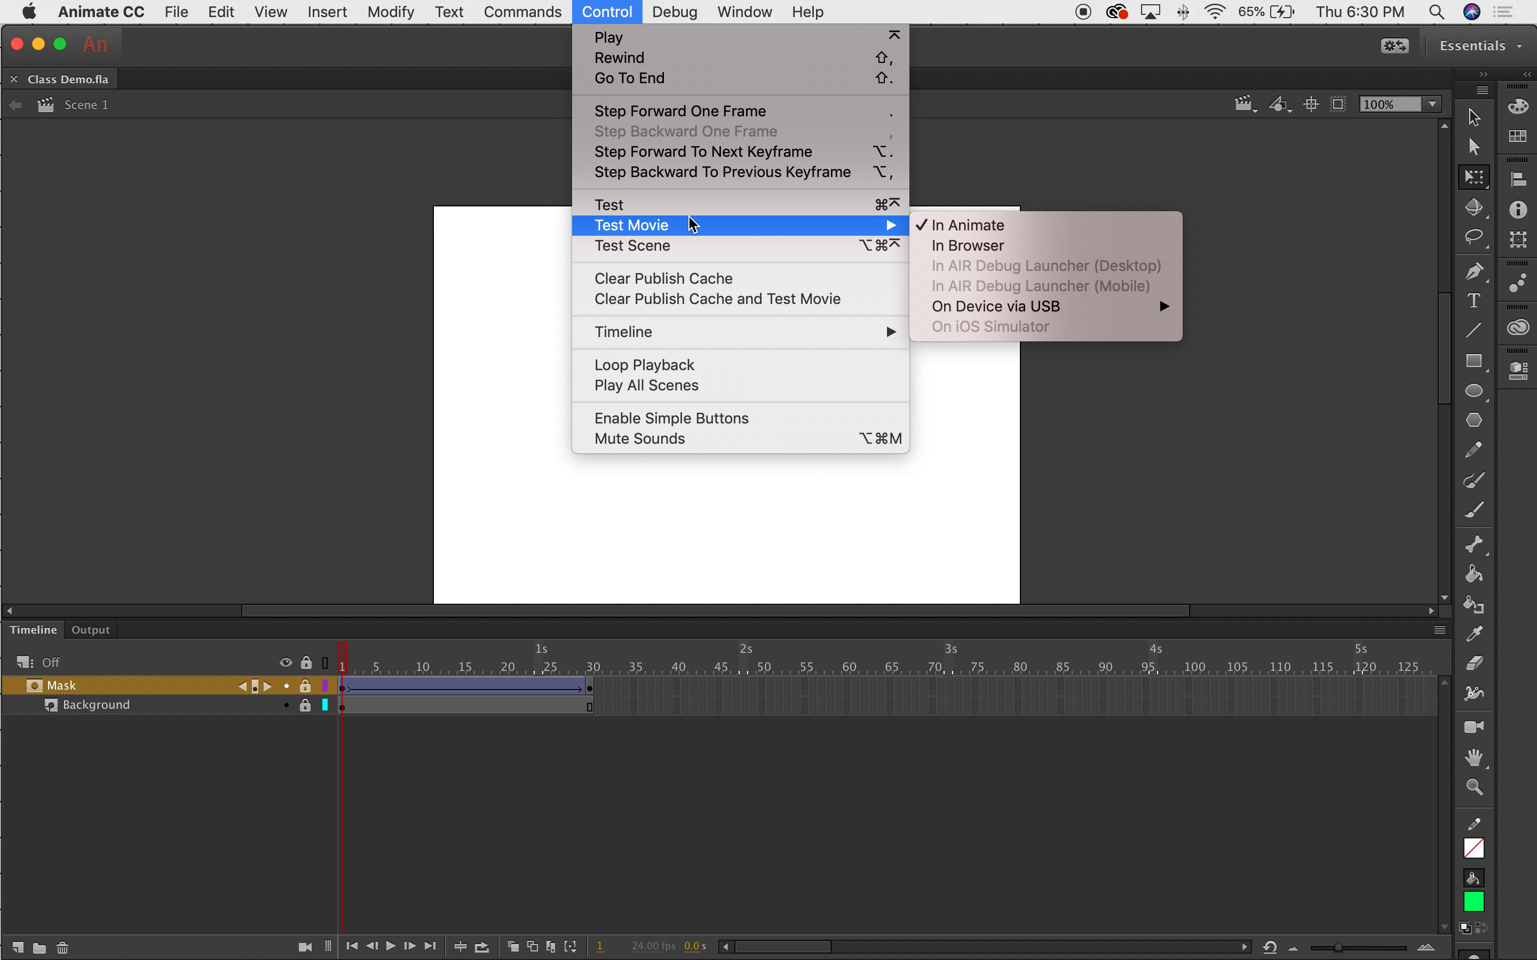
click(620, 207)
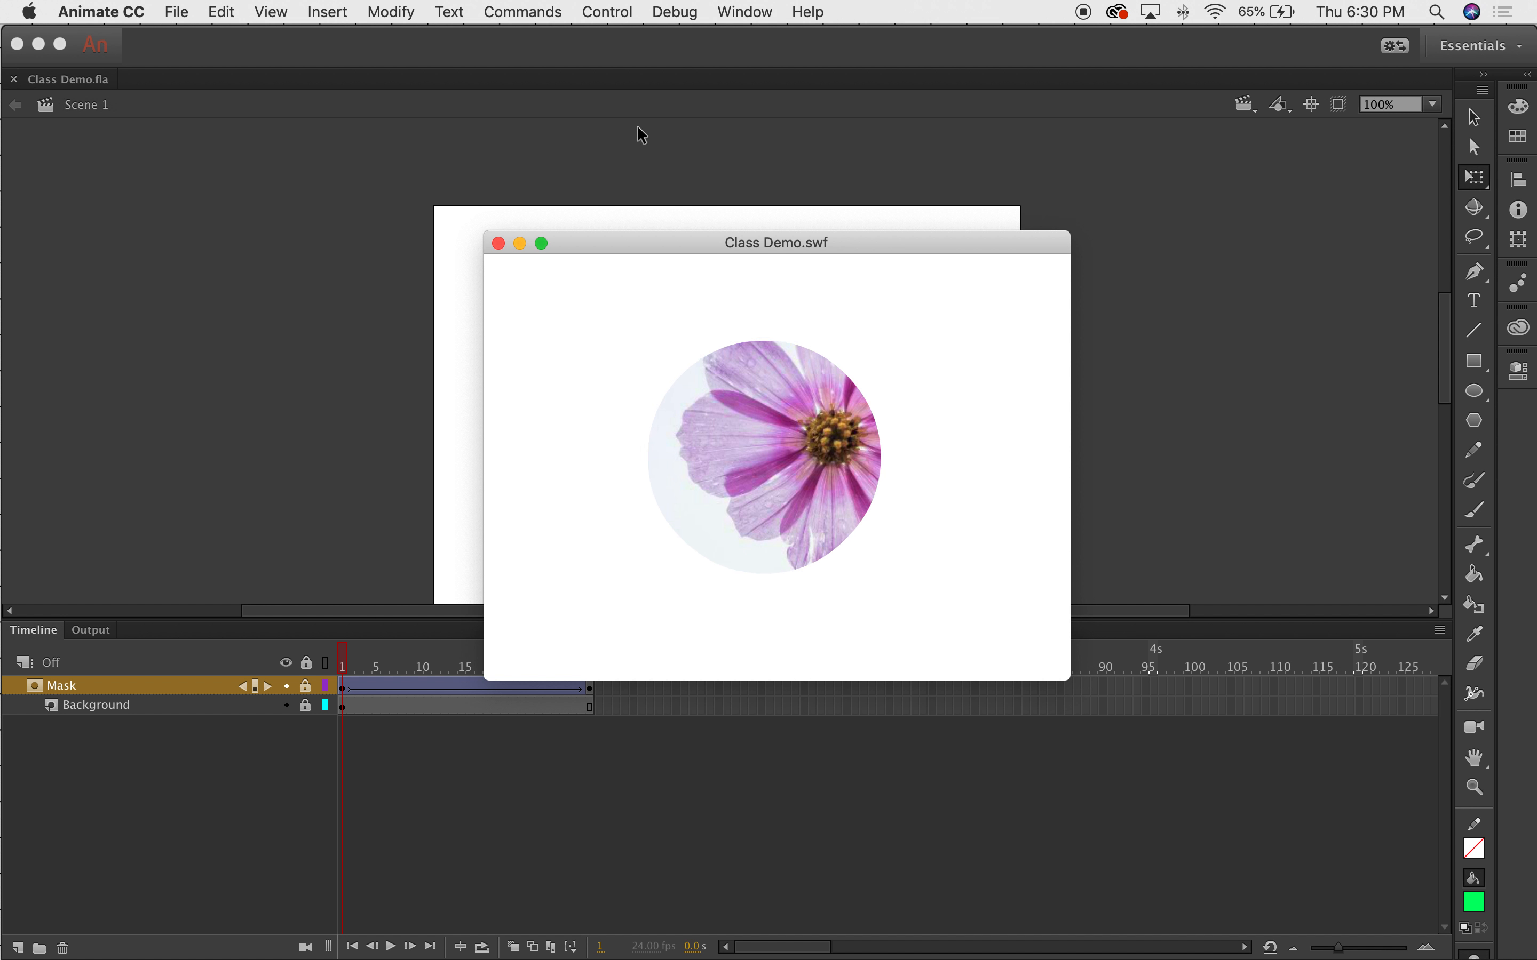
drag(683, 242, 694, 184)
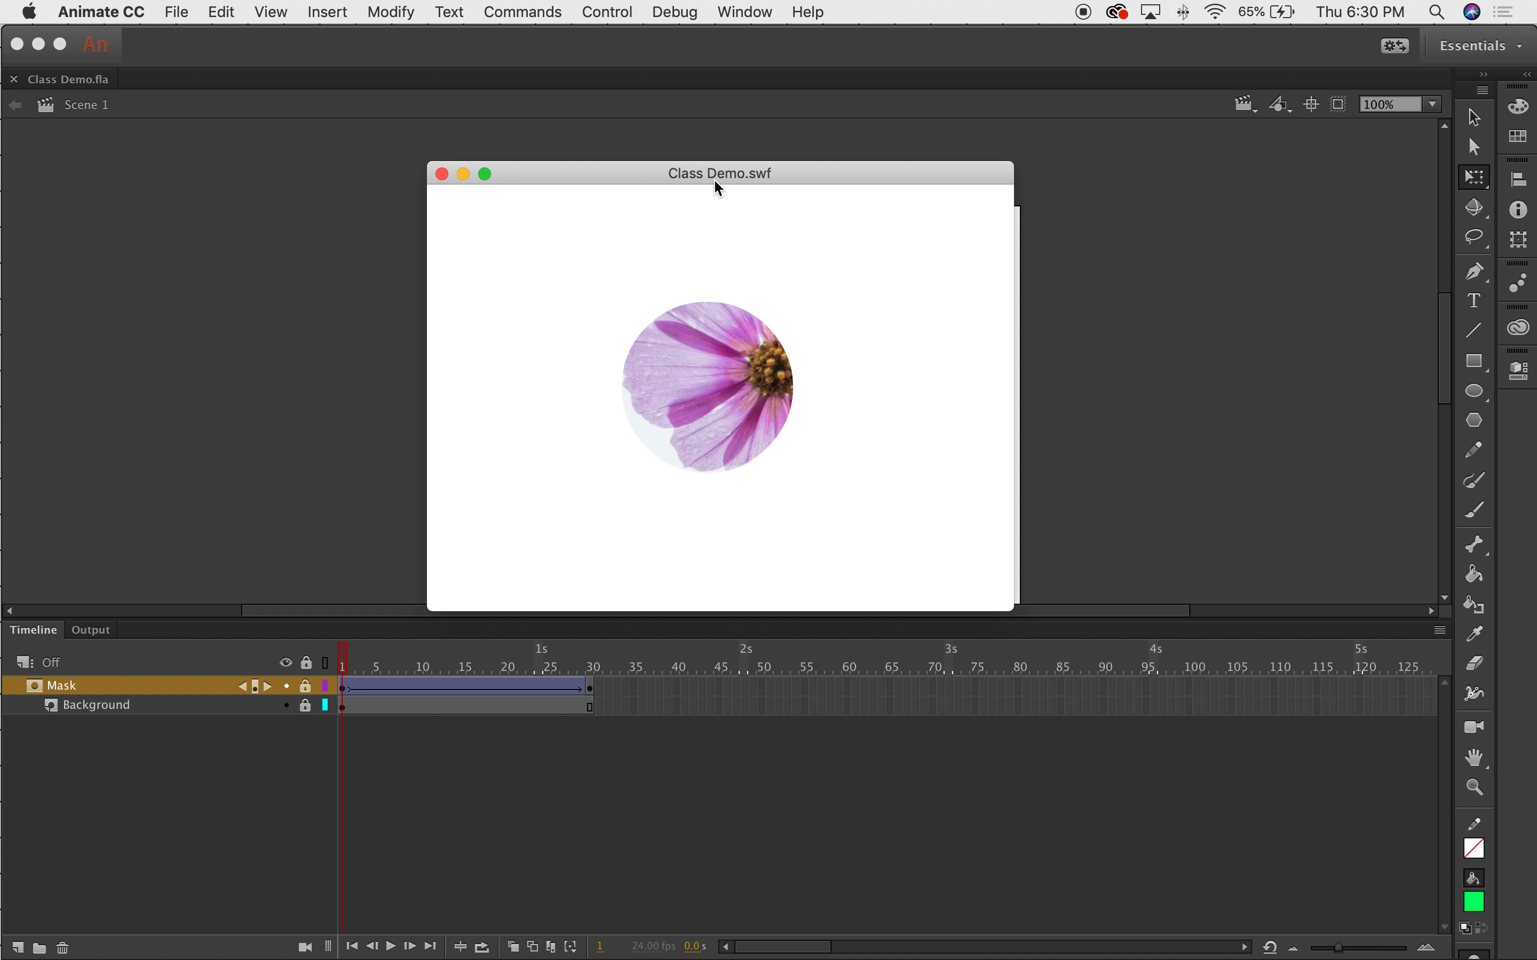
click(443, 174)
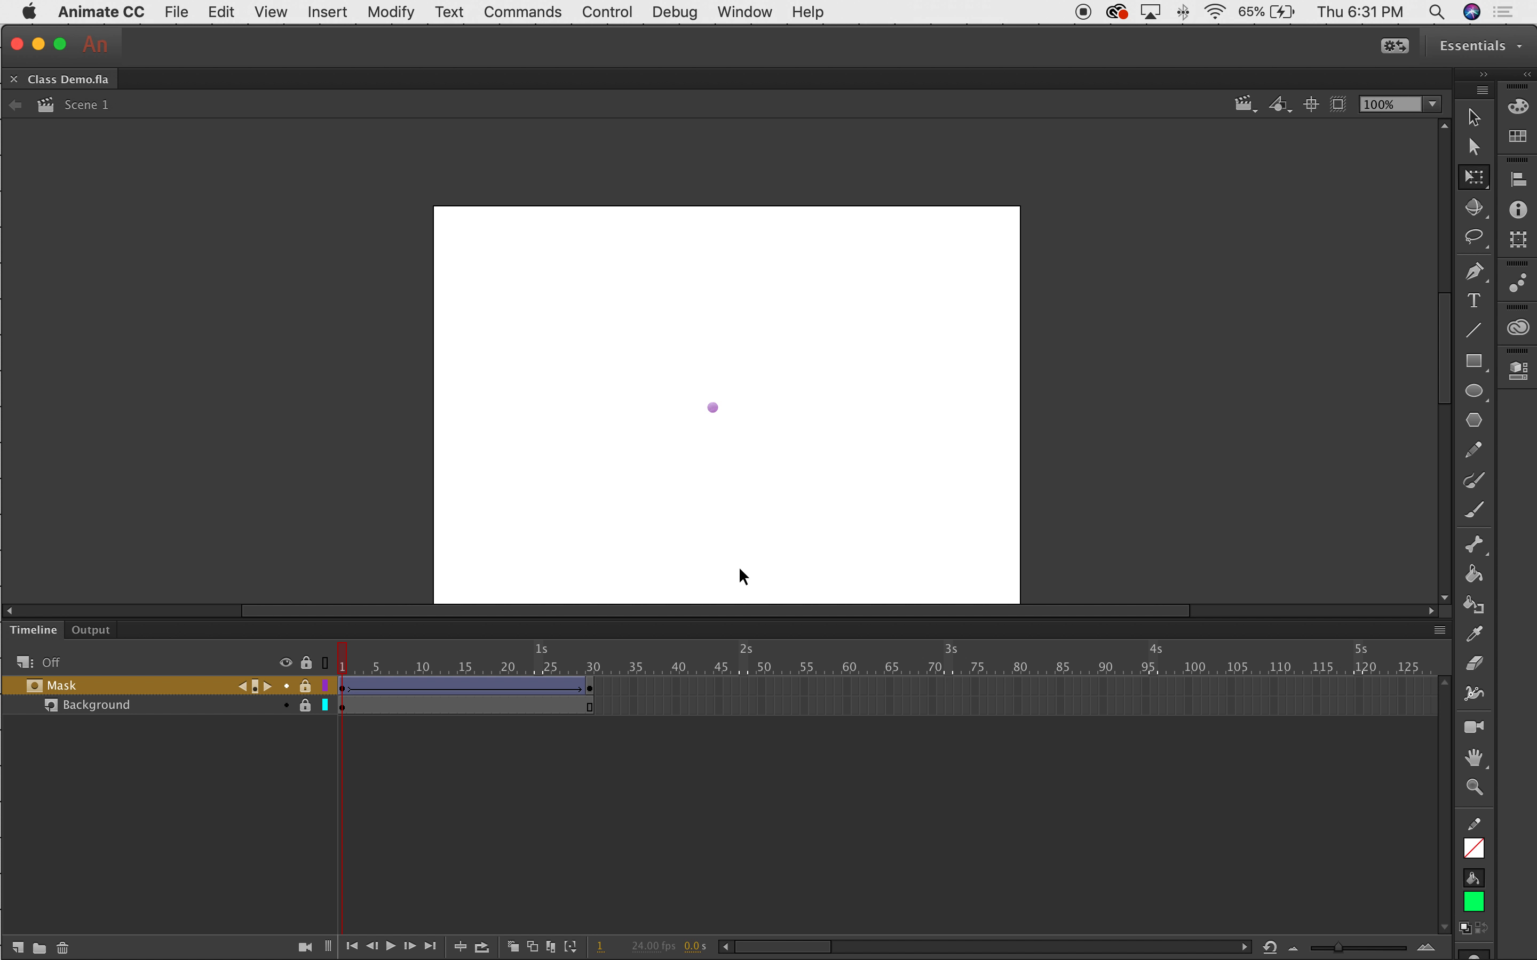
View frame 30 with the flower fully revealed, then open the Window menu.
click(590, 681)
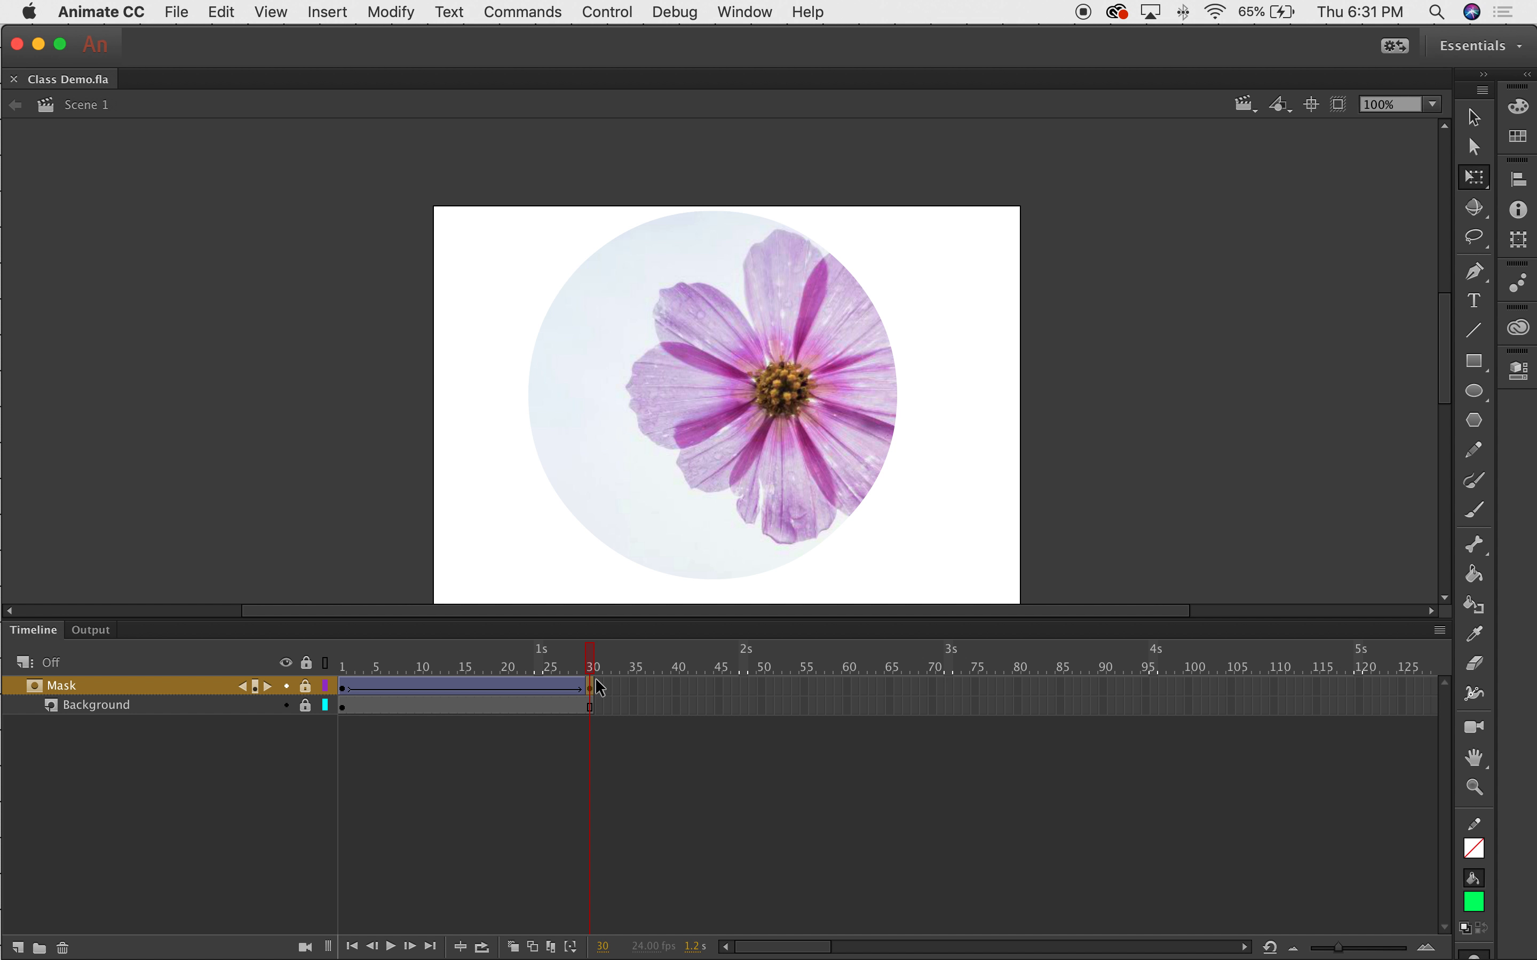
drag(703, 56, 697, 45)
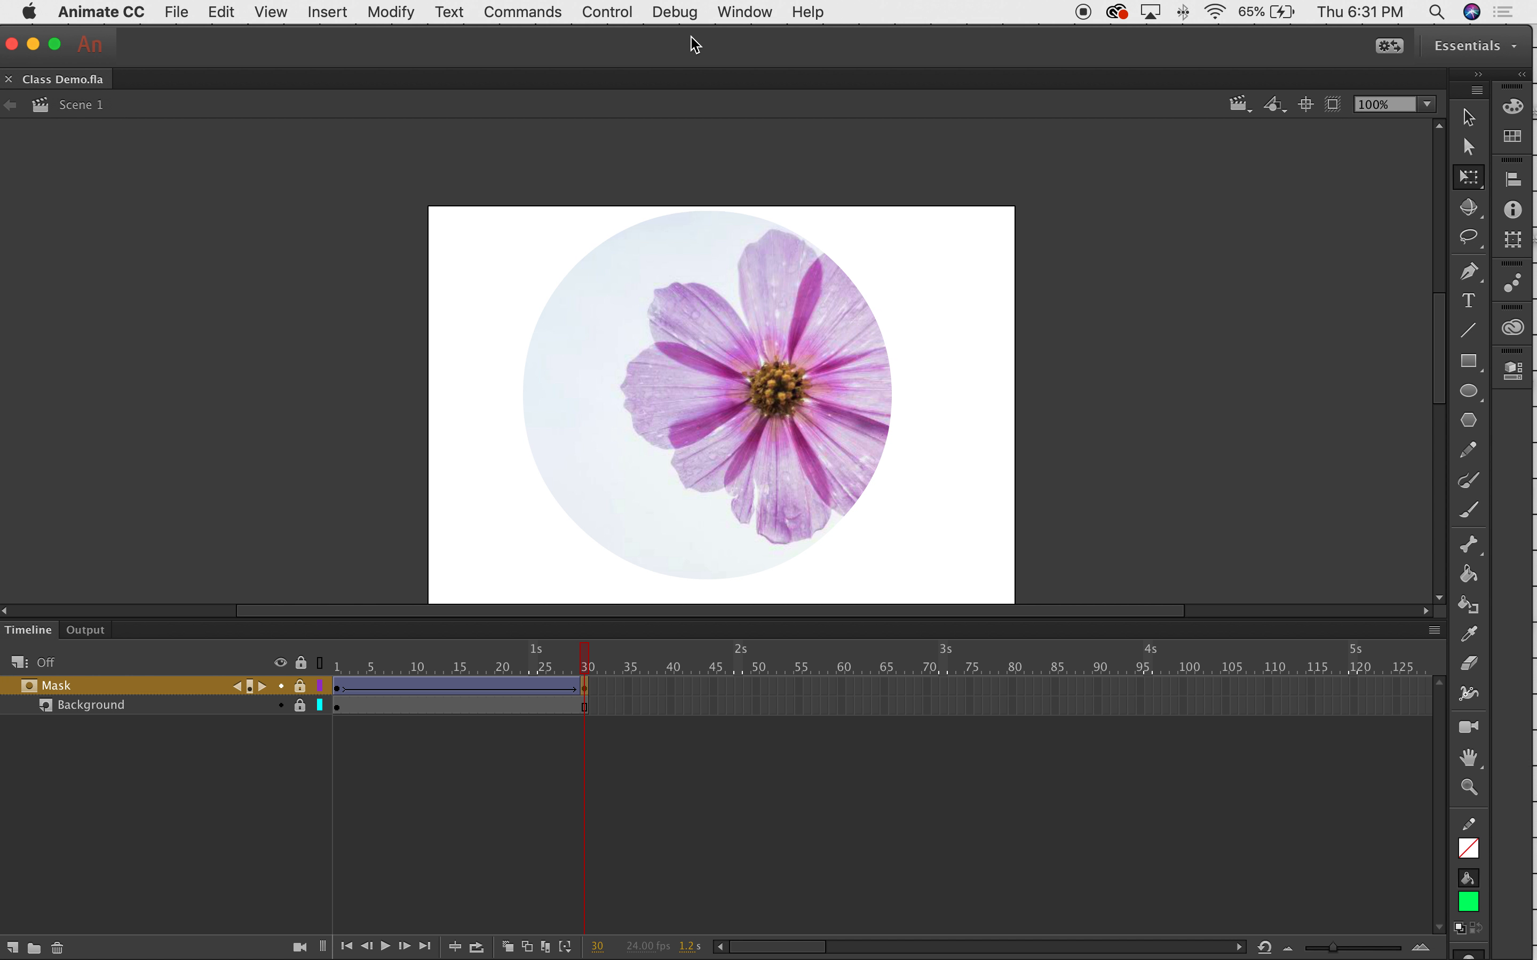
click(661, 9)
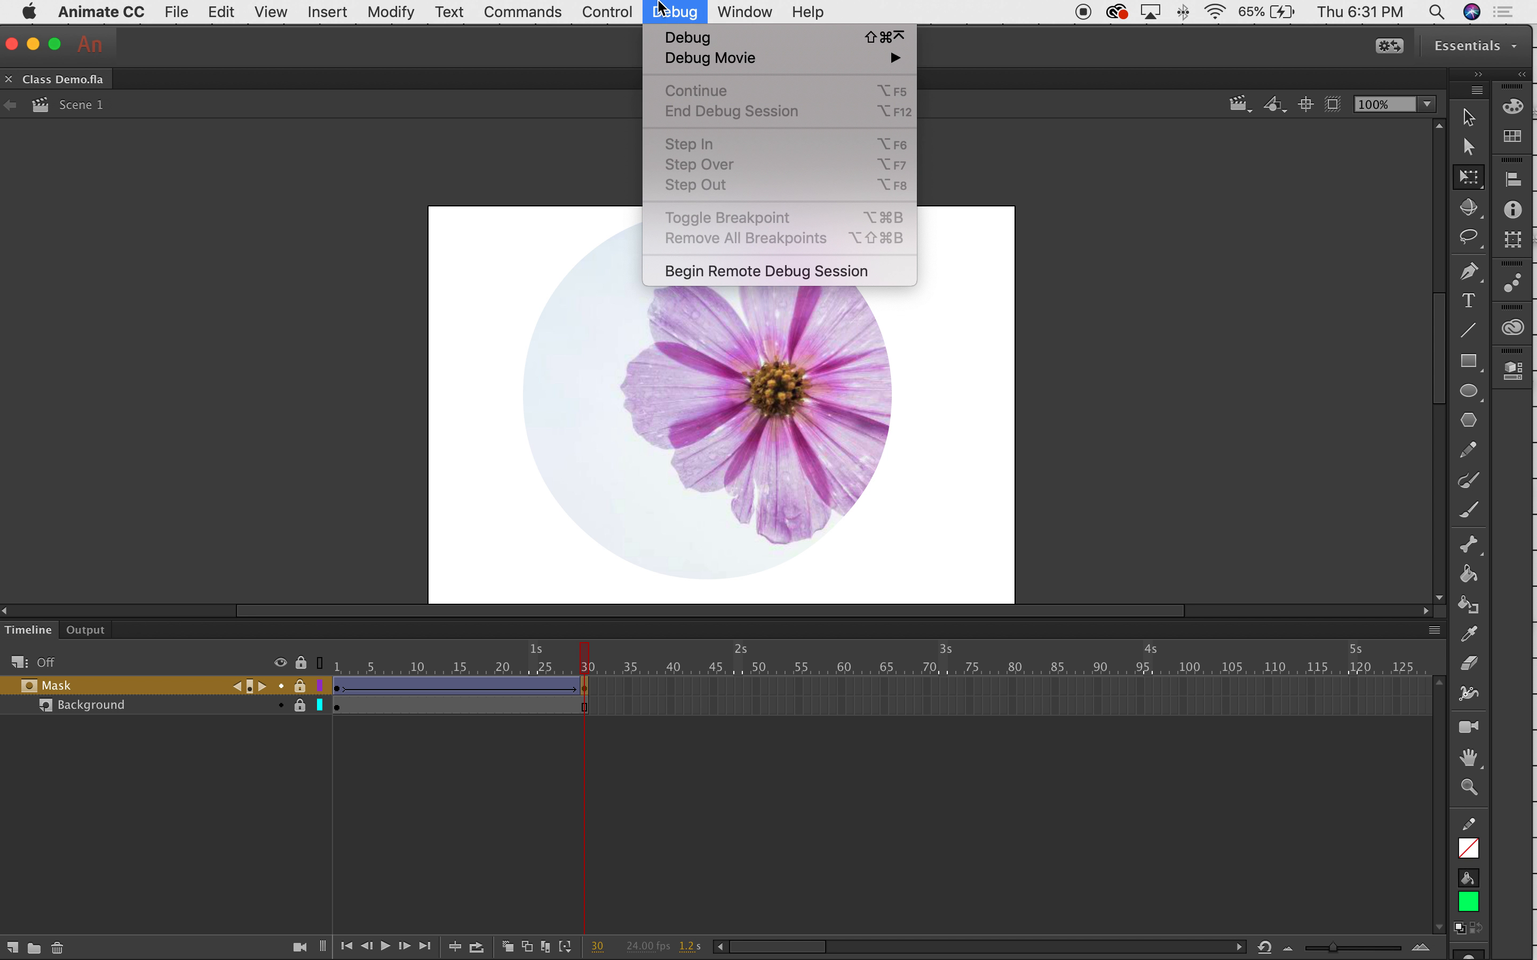
mouse_move(736, 10)
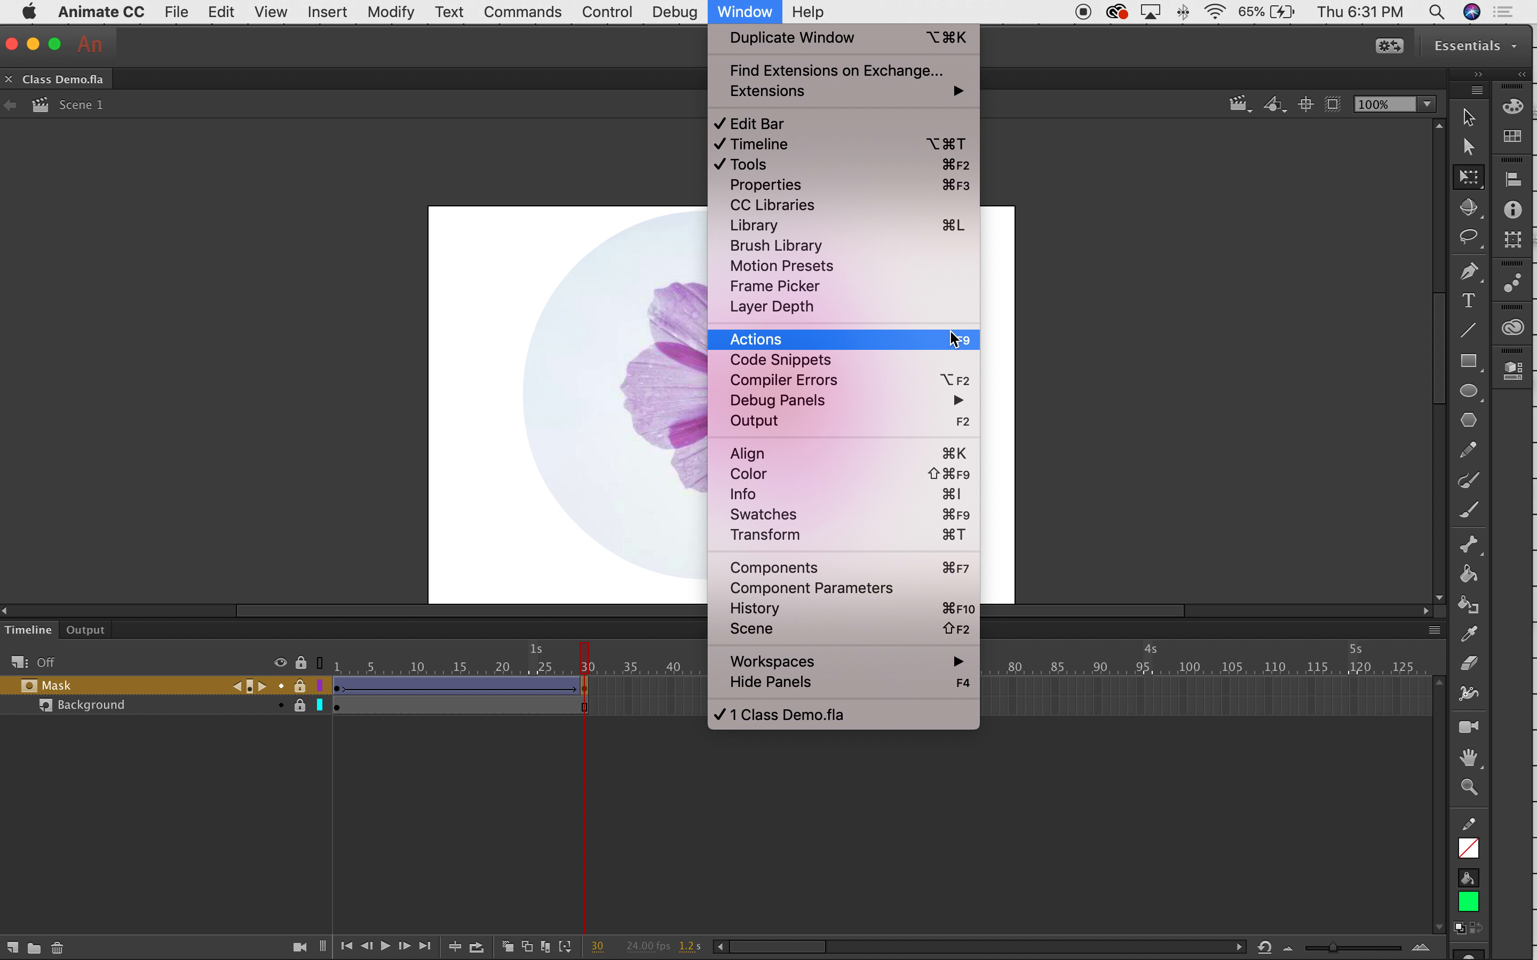
Open the Actions panel for frame 30 and move it to the upper left.
click(769, 348)
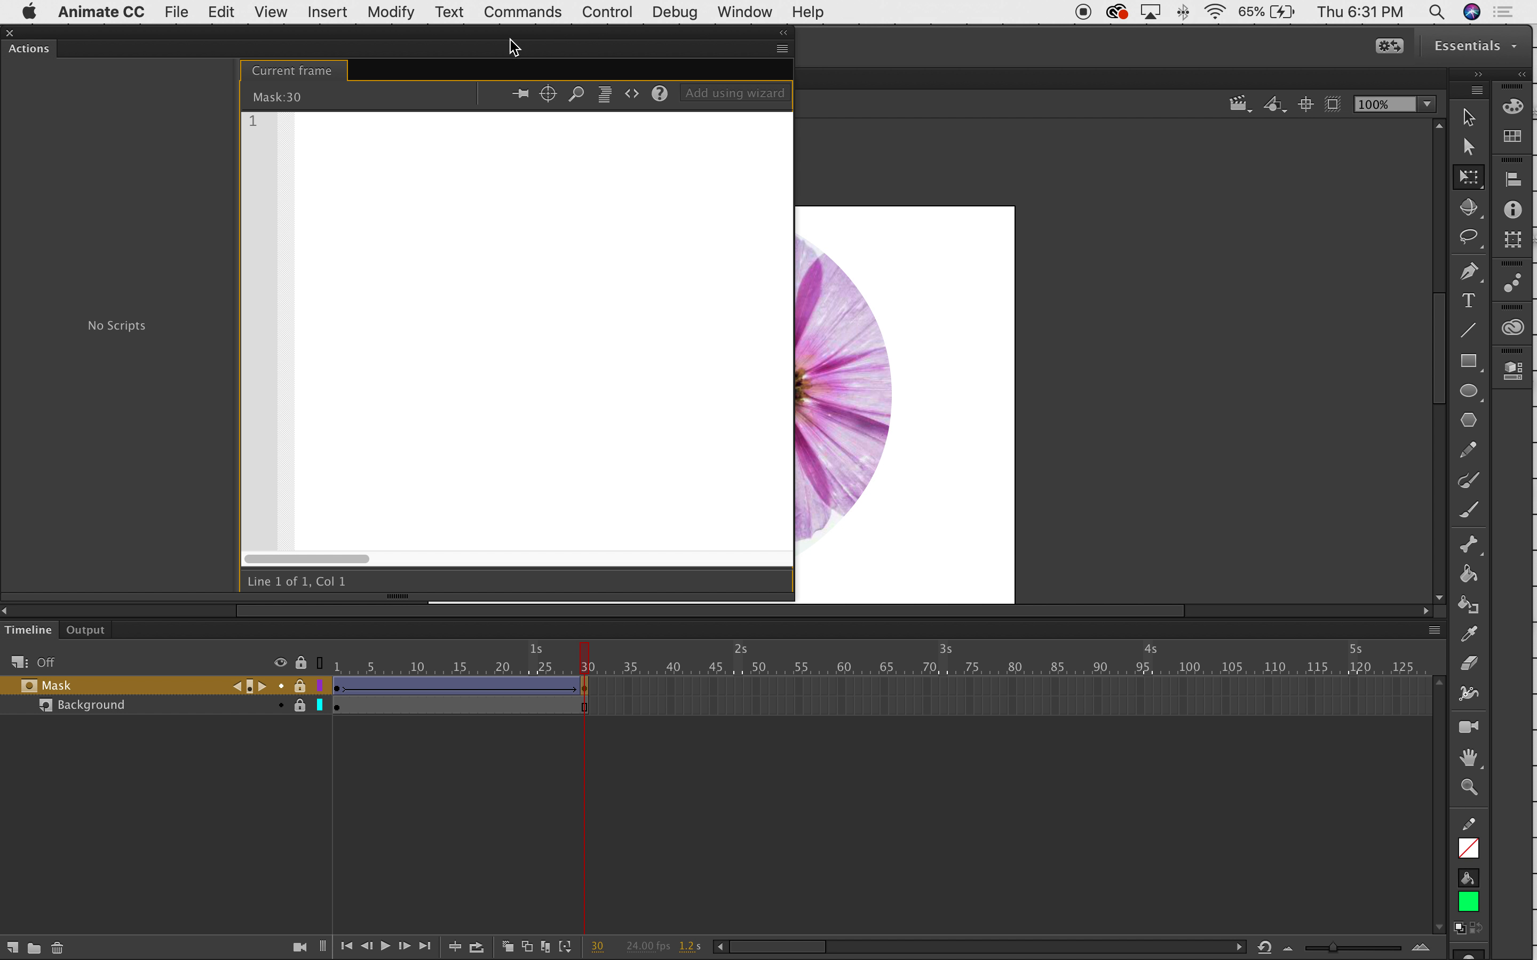
drag(512, 44, 1056, 190)
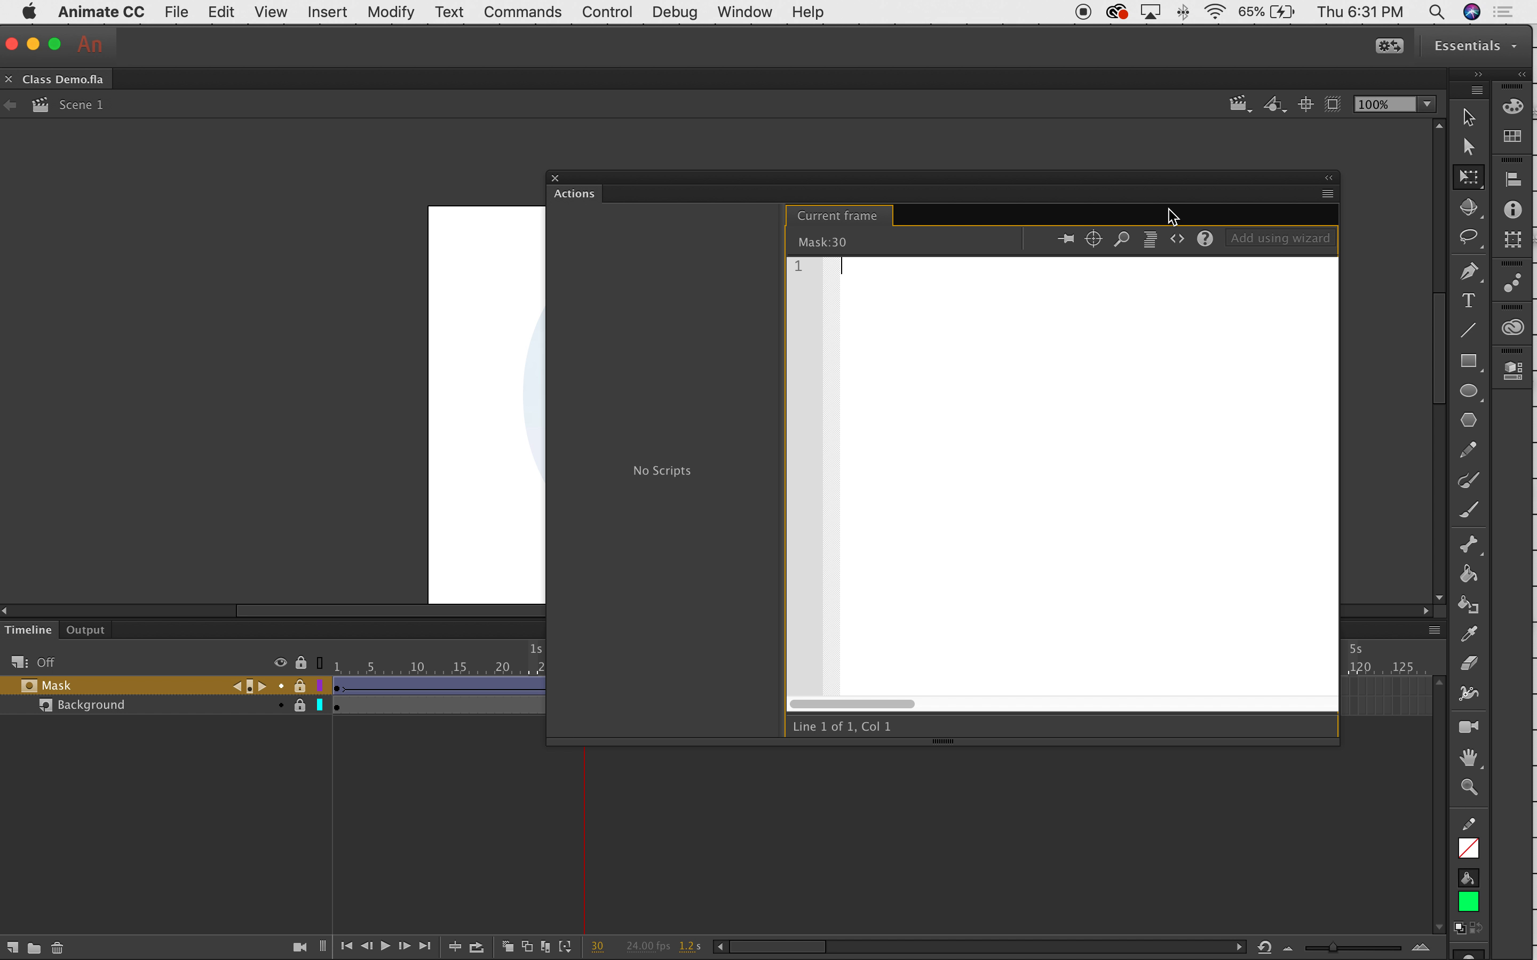
drag(1152, 193, 699, 116)
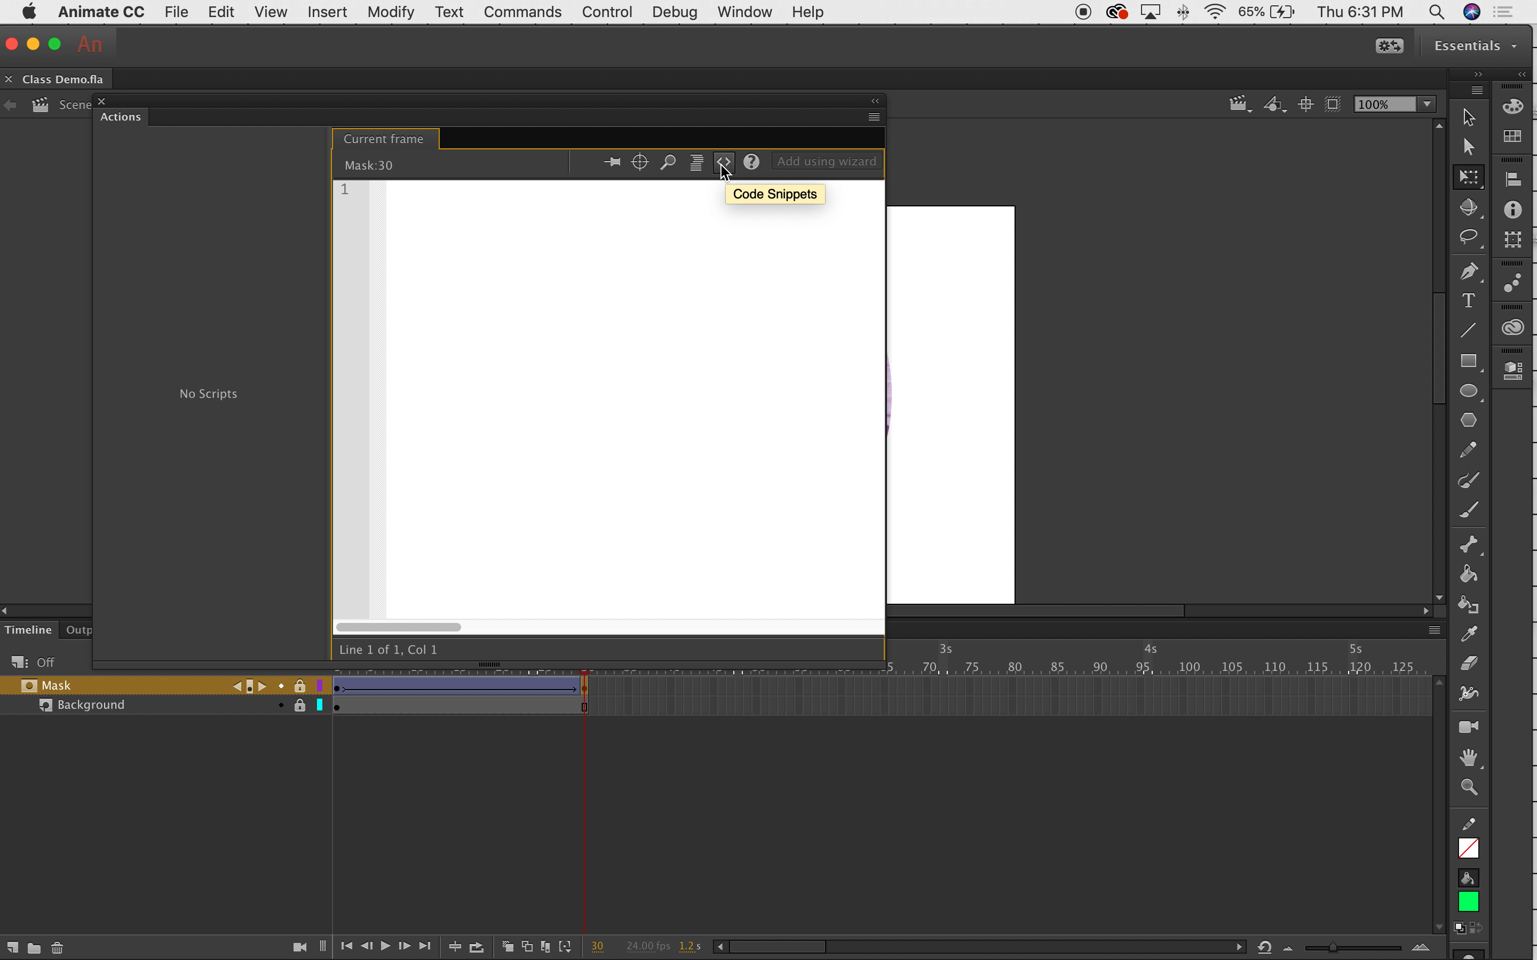
Open Code Snippets and expand ActionScript > Timeline Navigation.
click(730, 170)
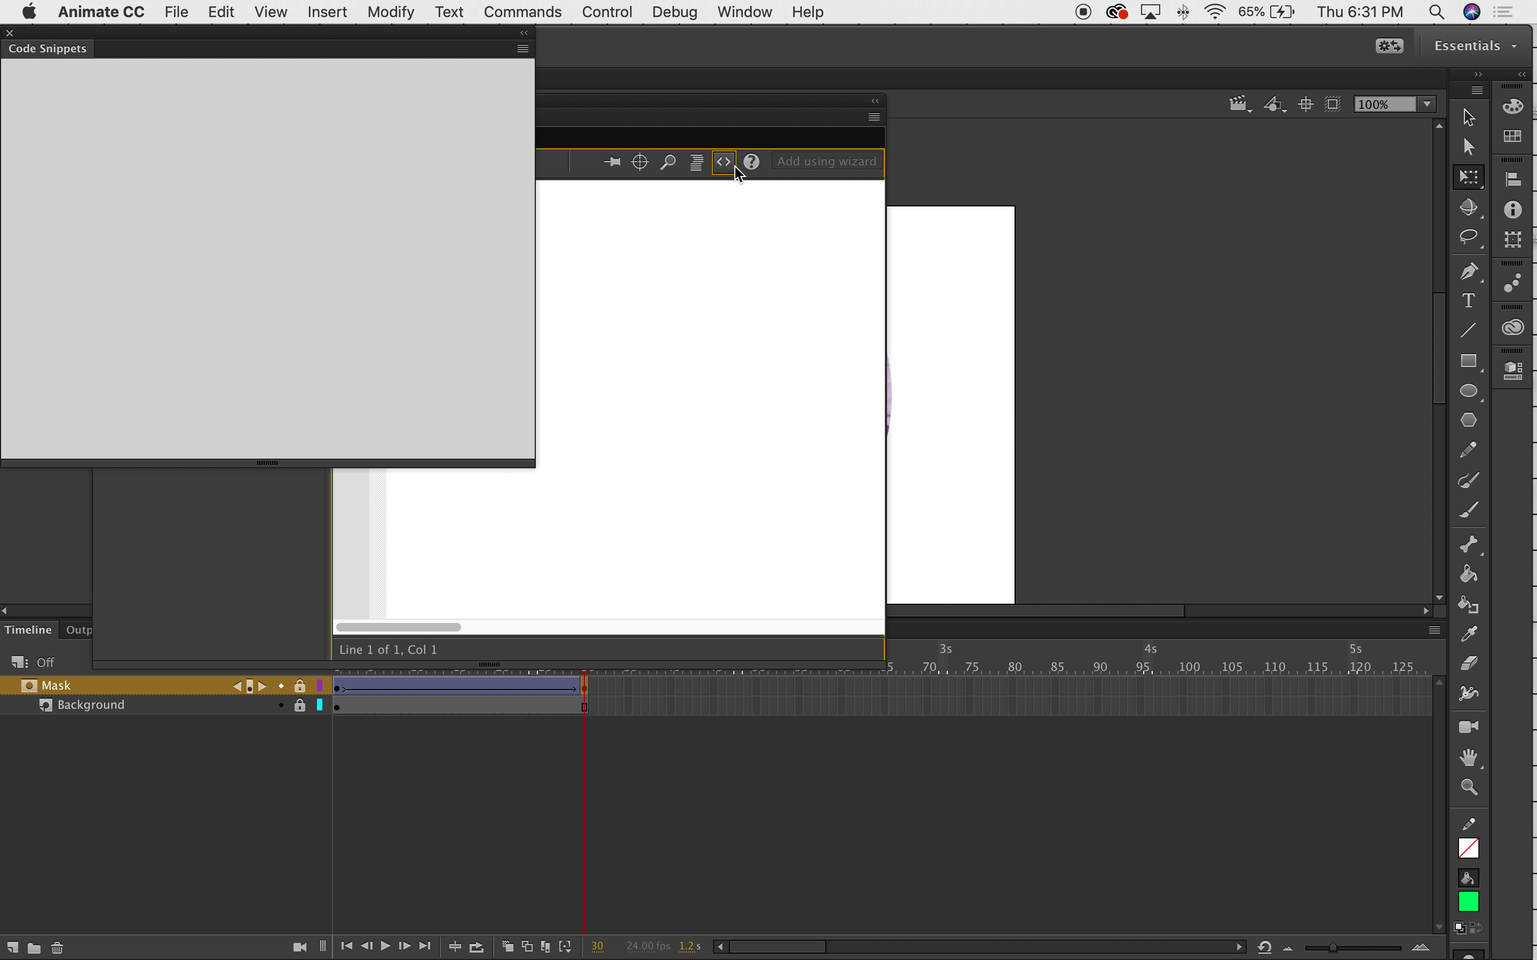
drag(285, 46, 550, 57)
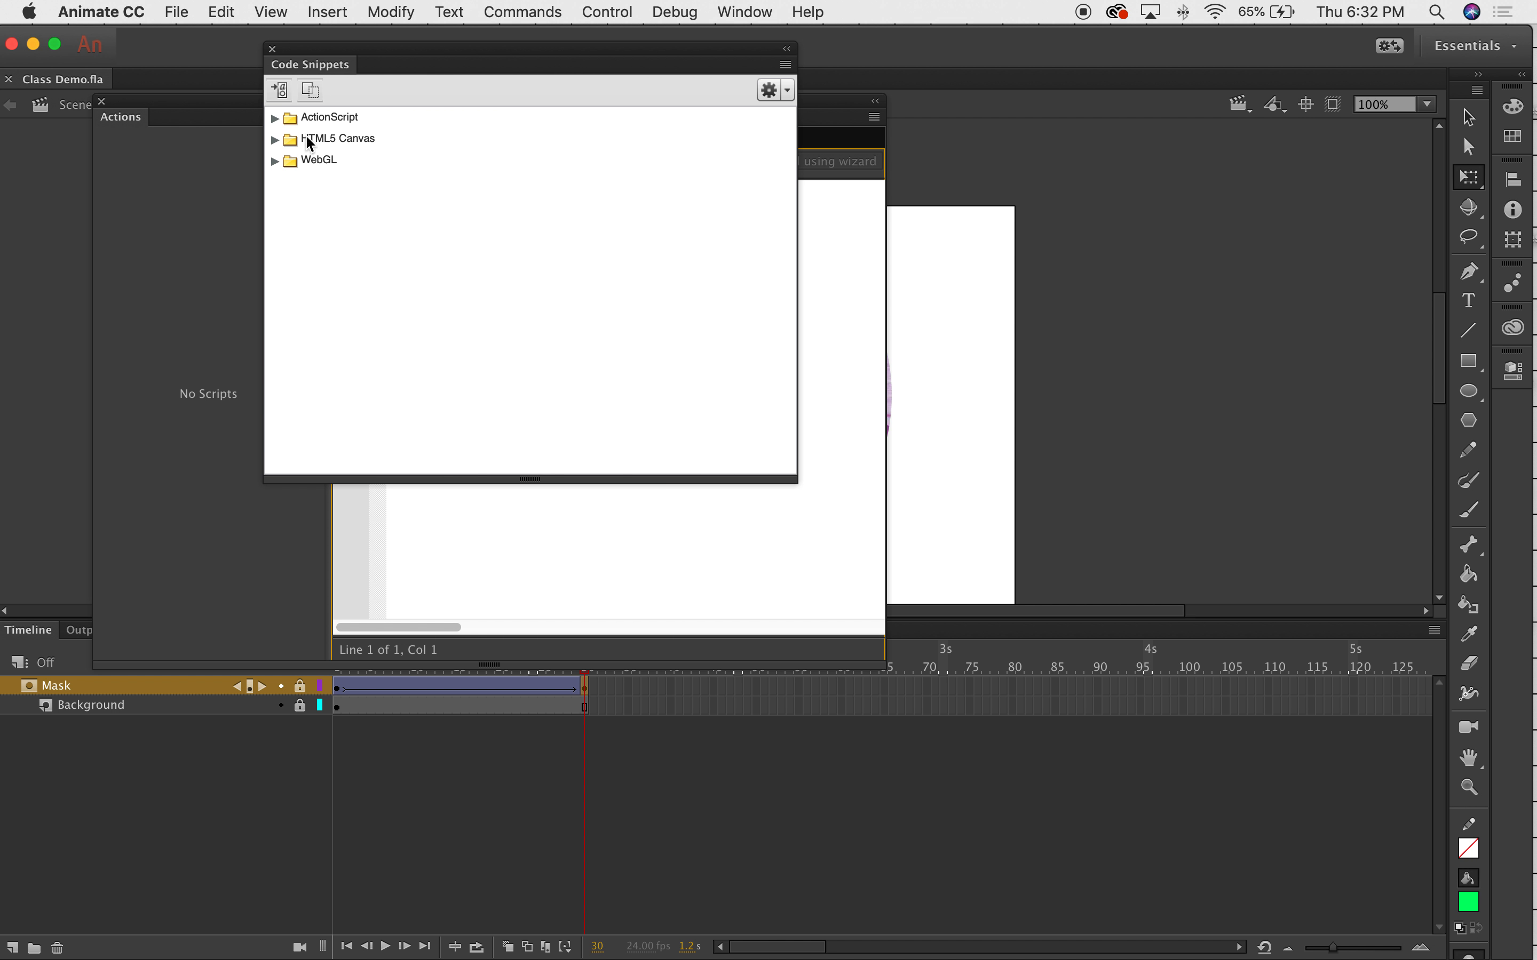
click(275, 117)
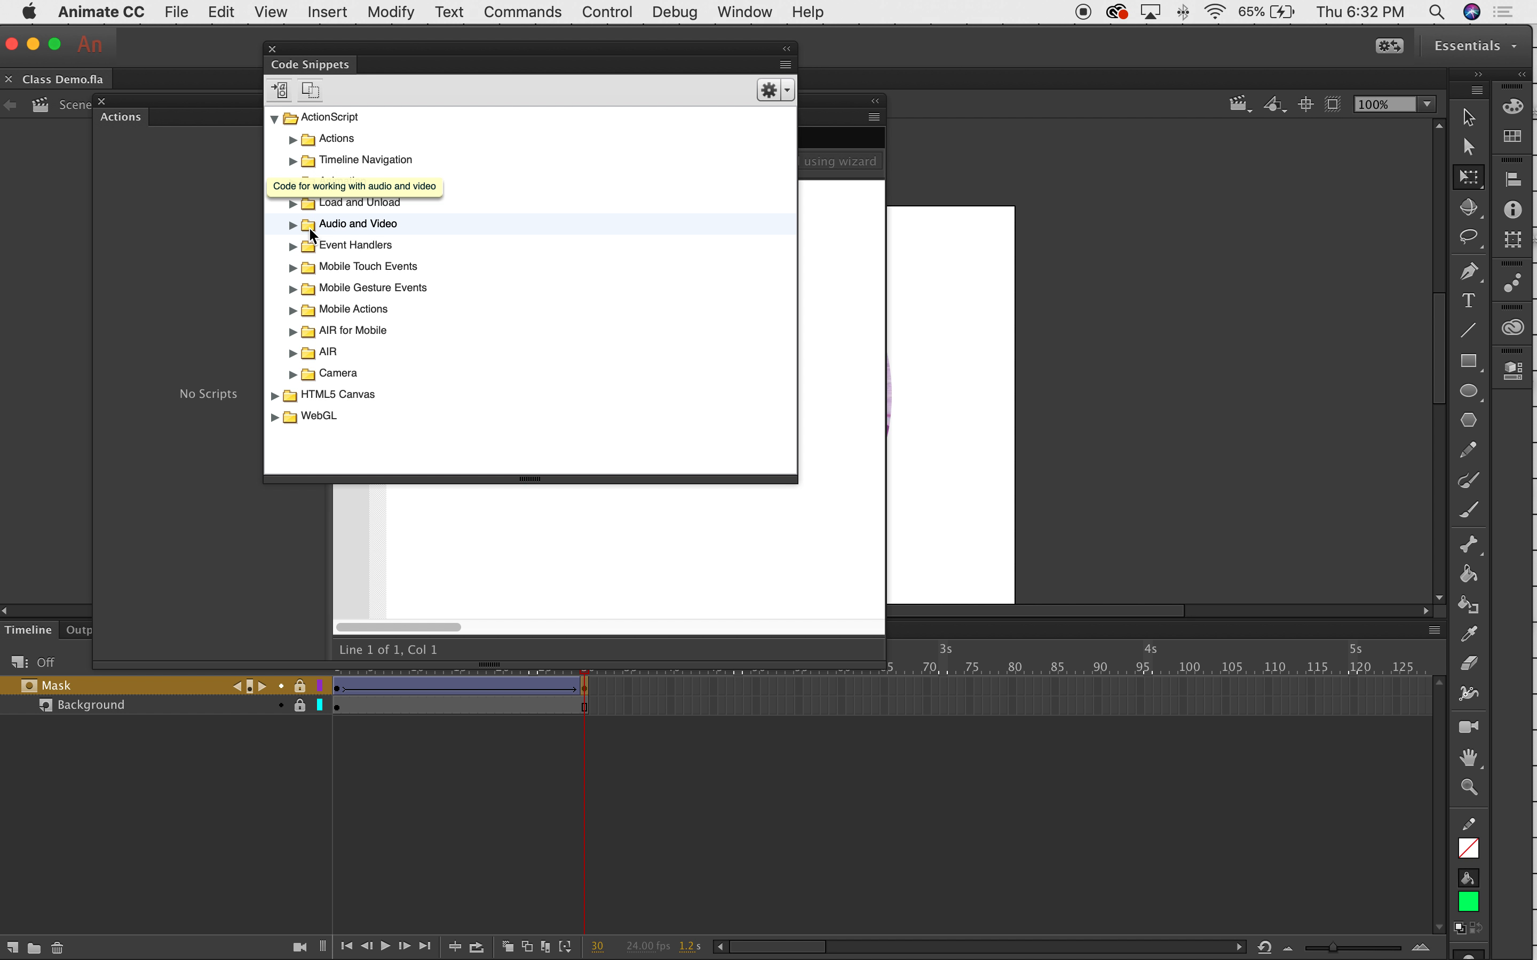
click(293, 248)
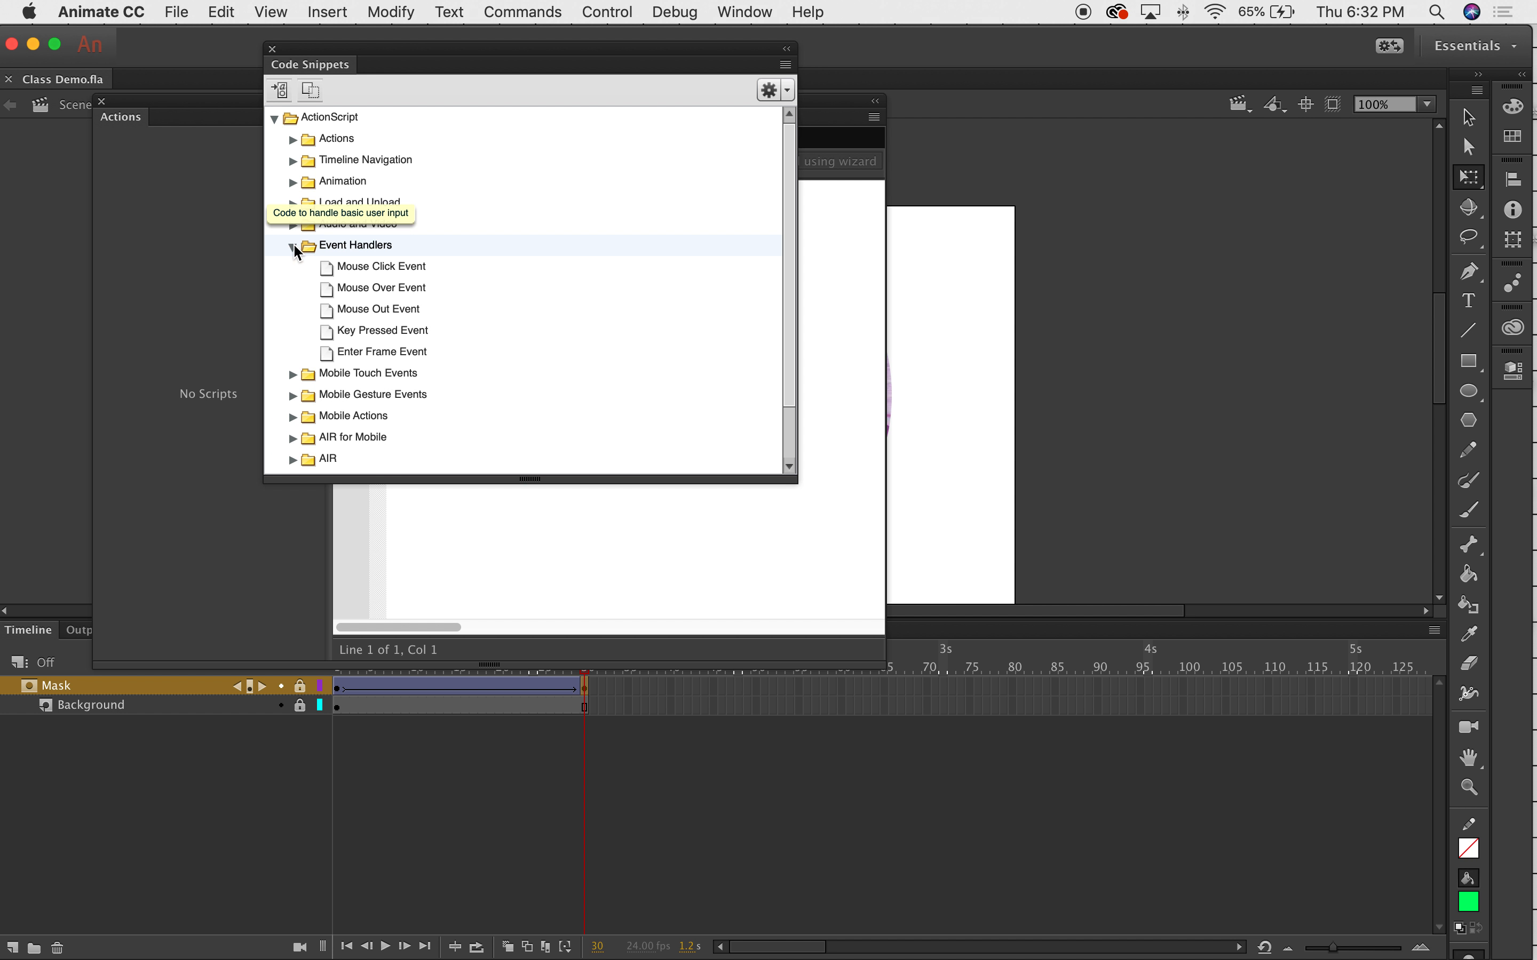
click(294, 245)
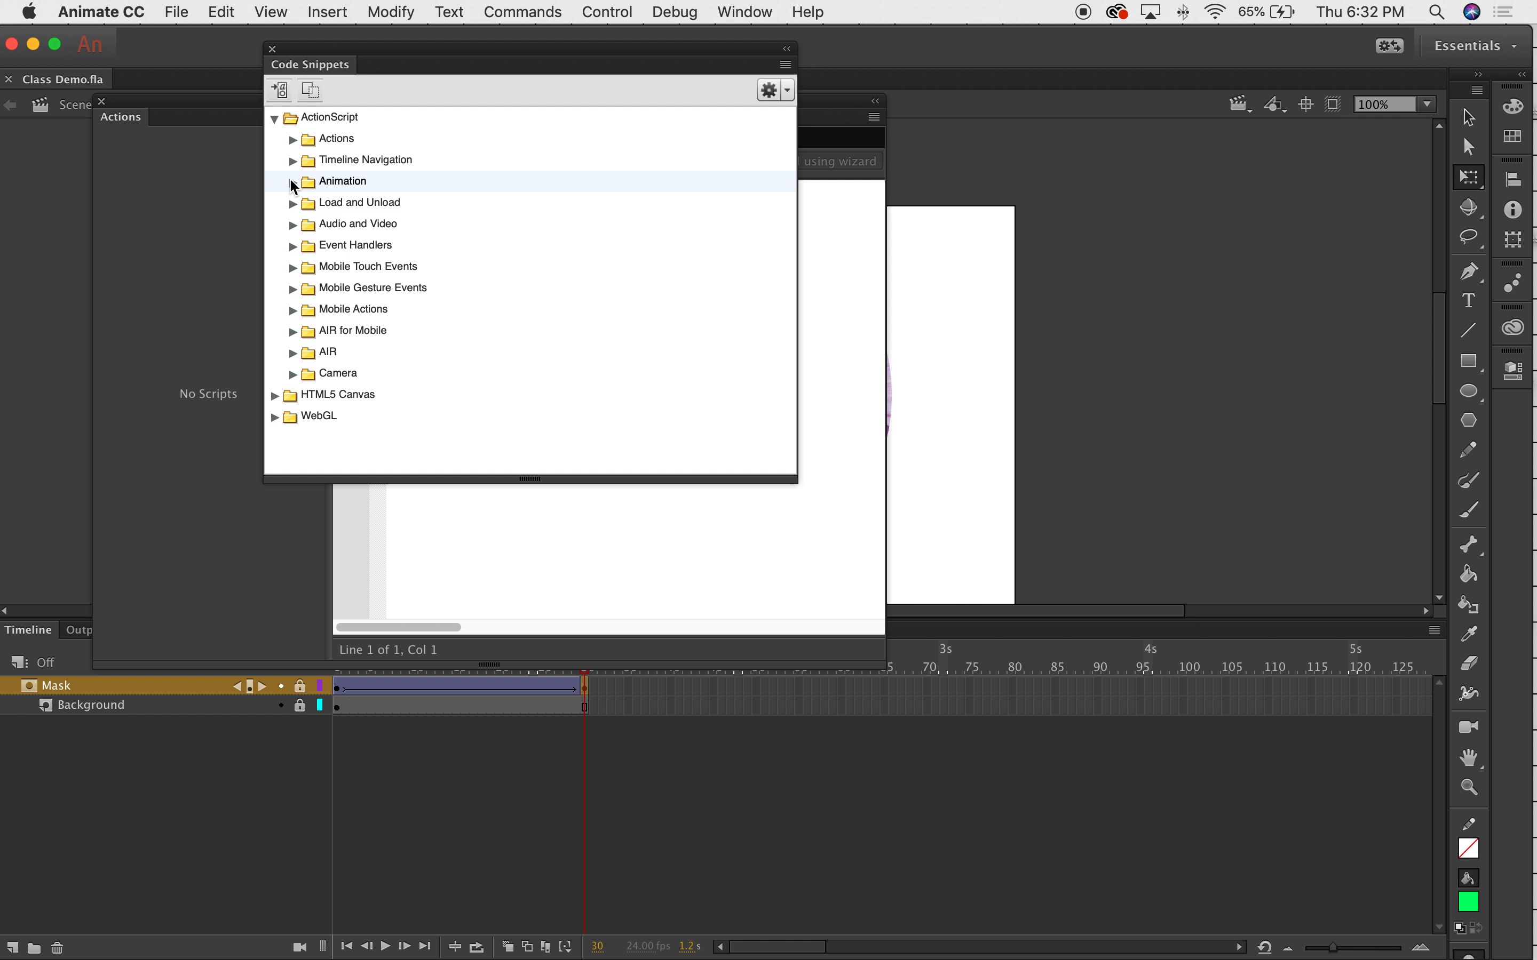
click(294, 161)
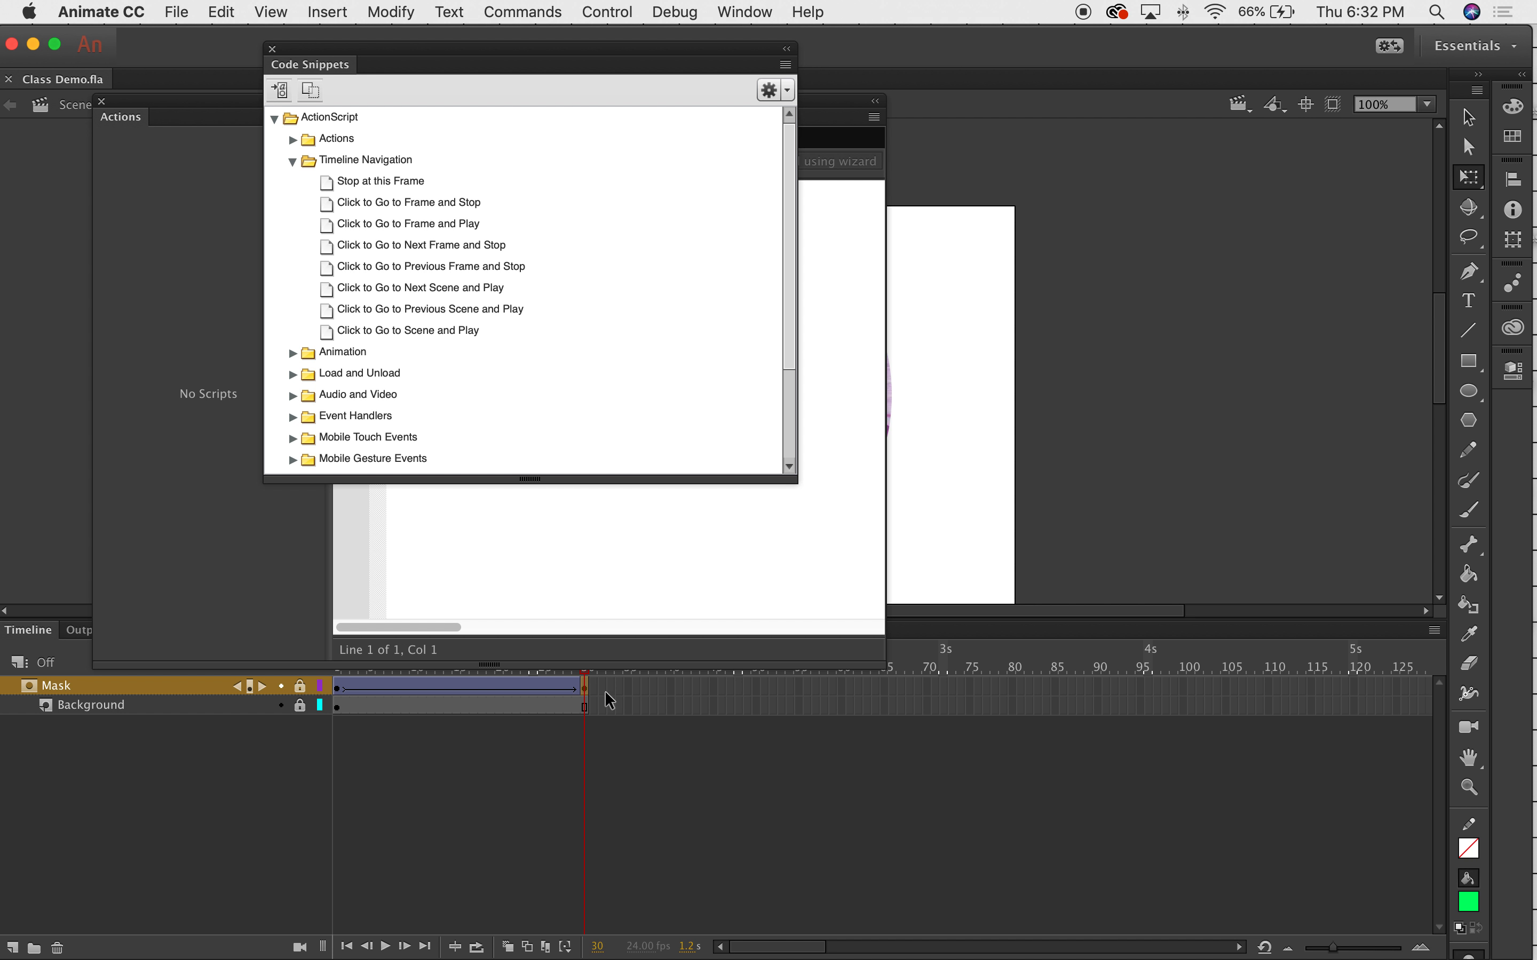
Insert the Stop at This Frame snippet, stop();, on frame 30, enlarge the Actions panel, and close Code Snippets.
double_click(381, 185)
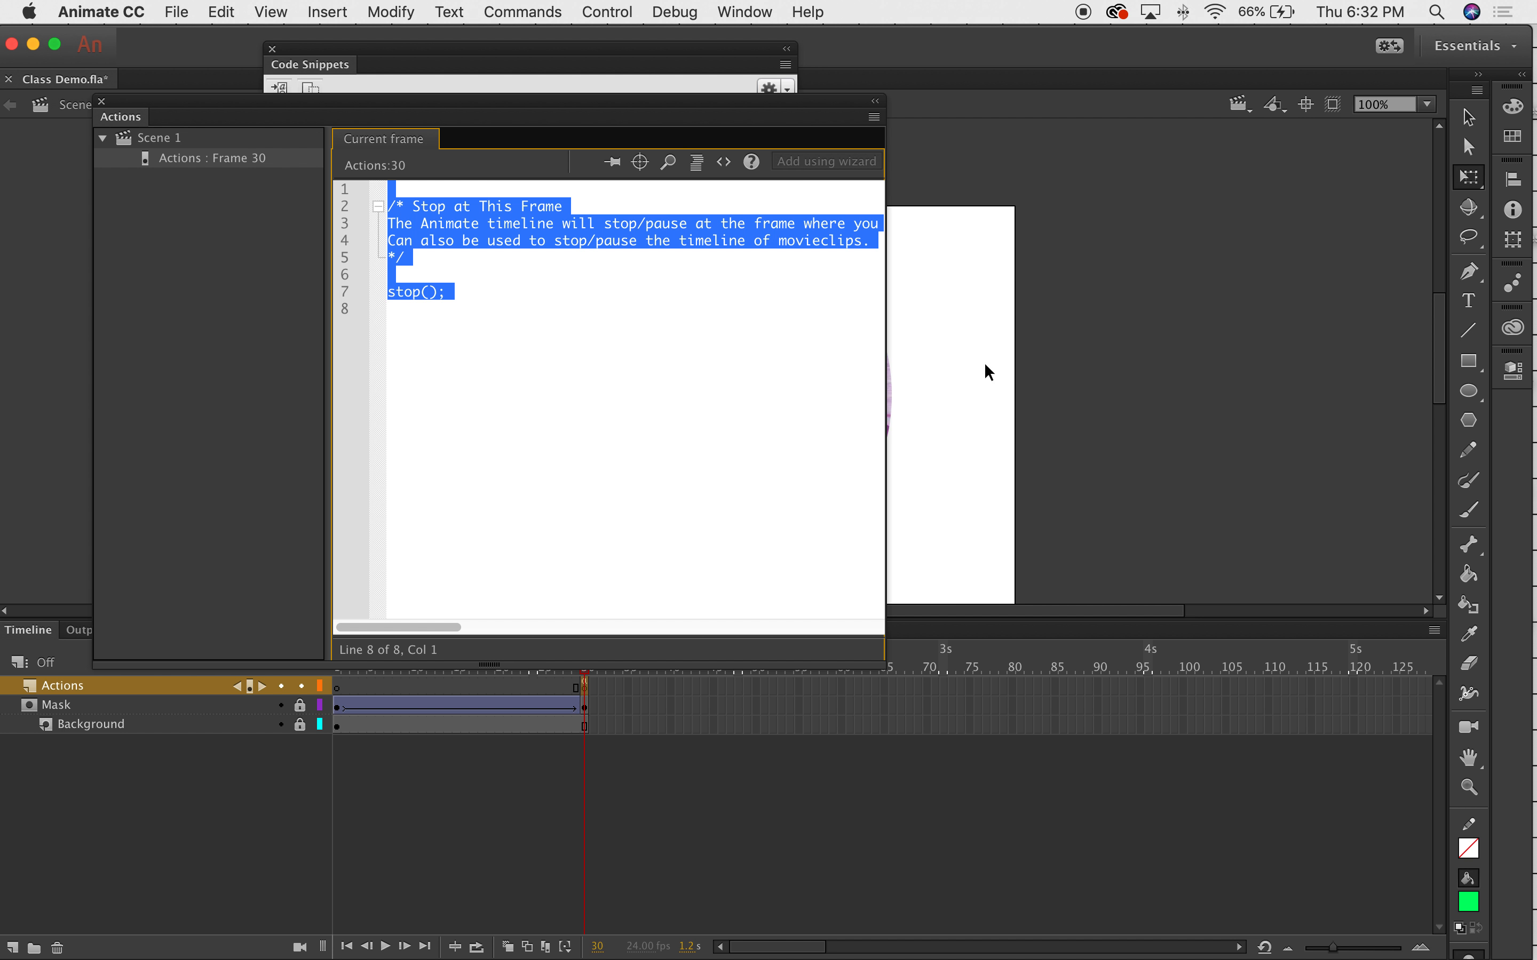
click(648, 418)
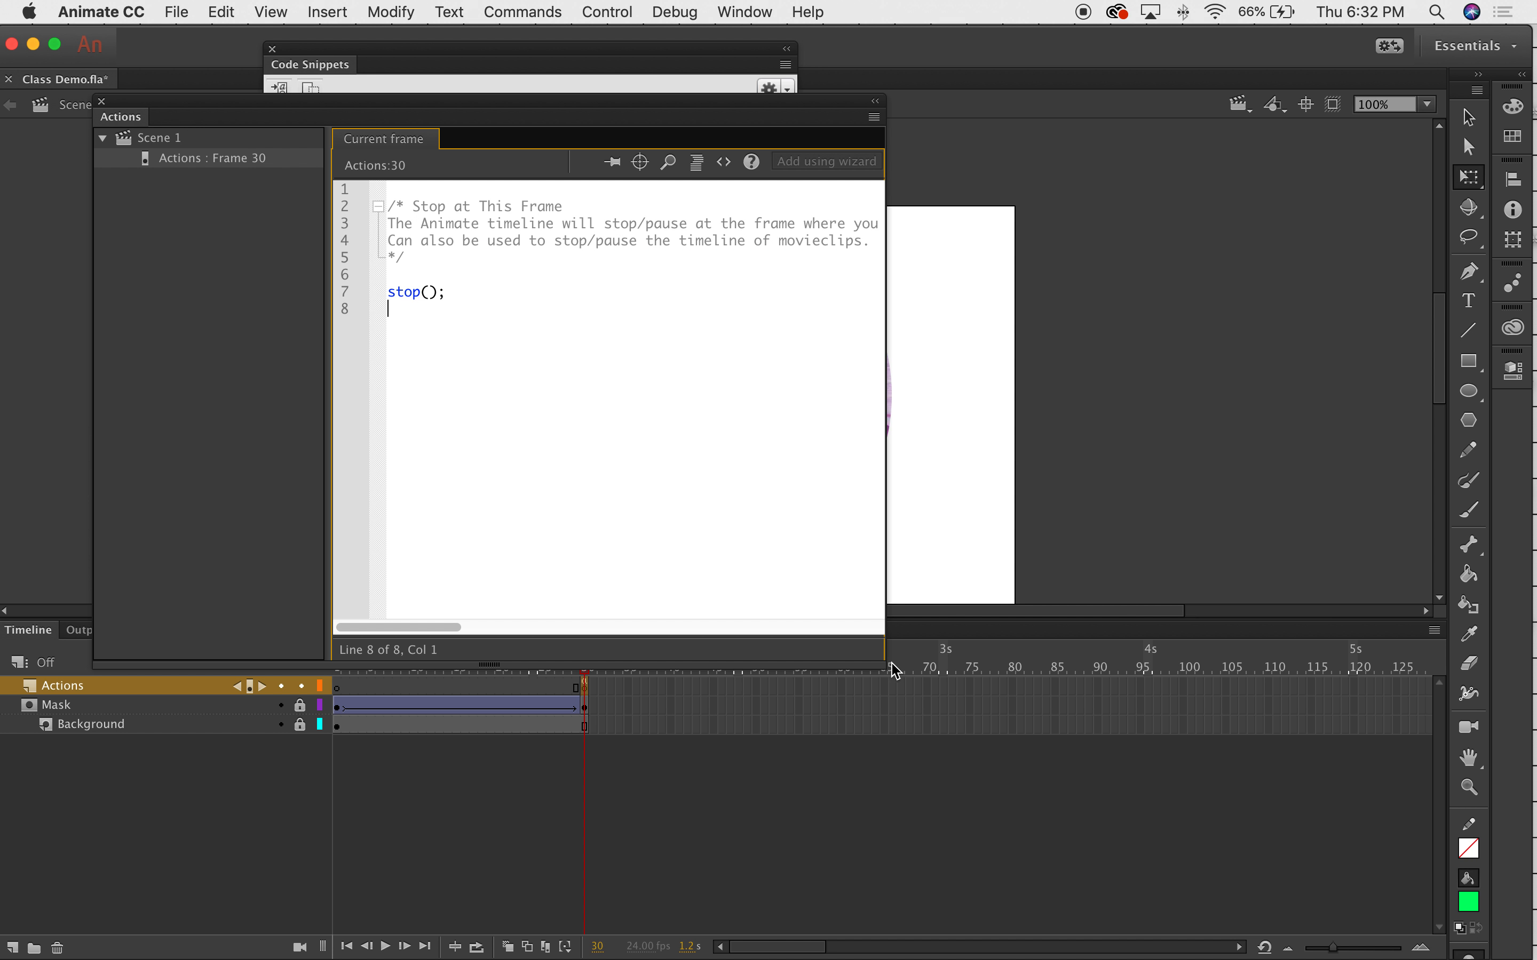
drag(886, 662, 1206, 706)
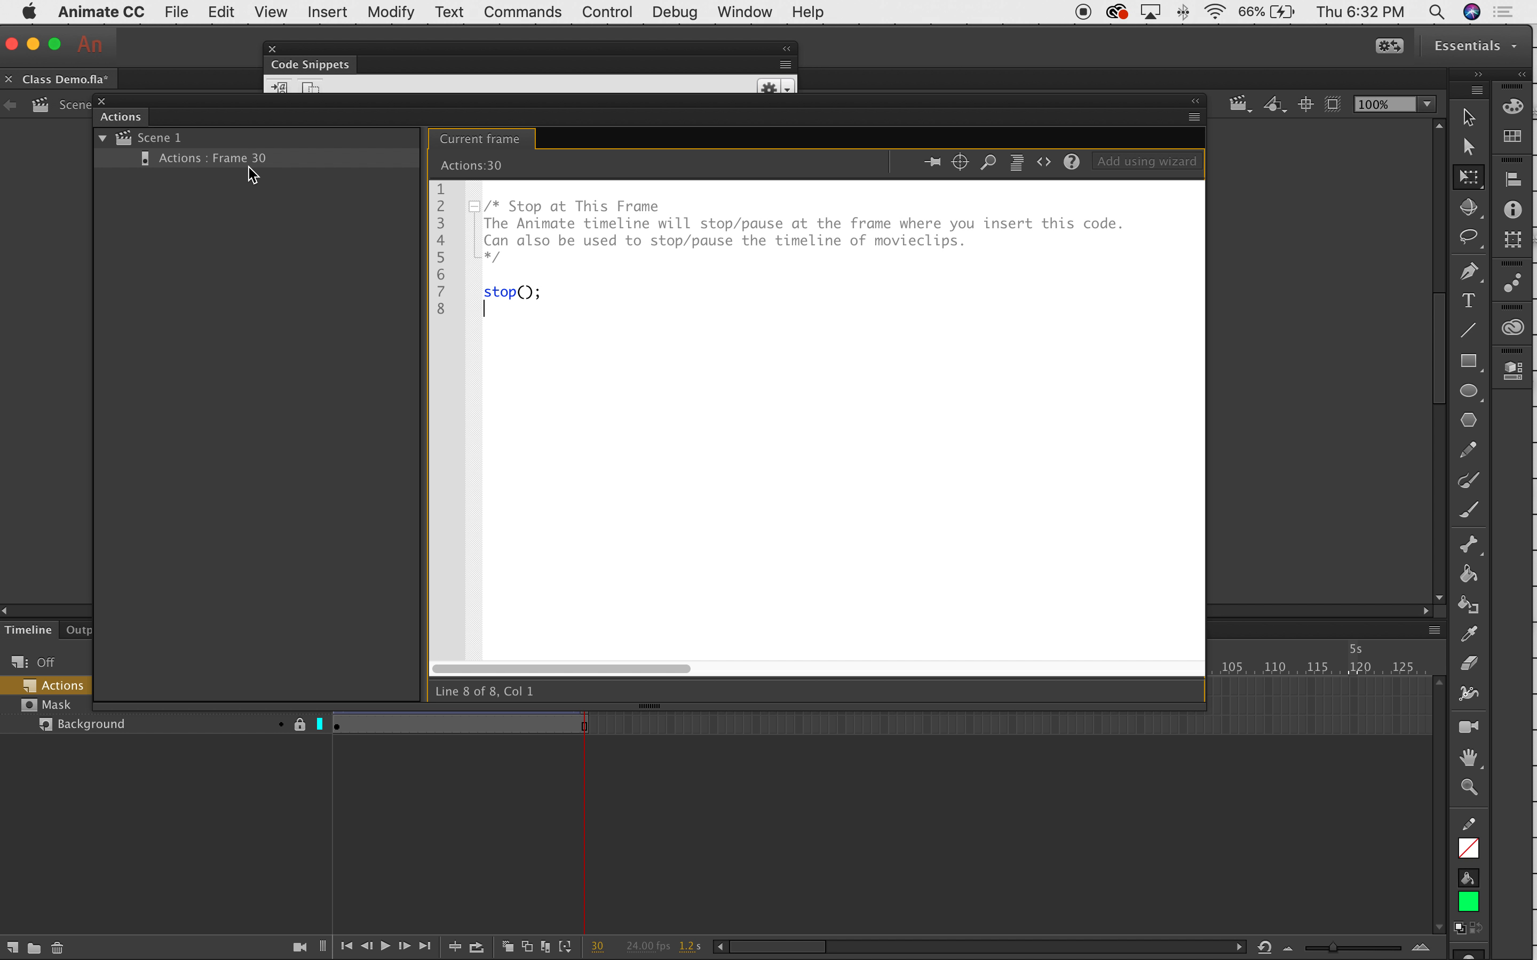
drag(651, 106, 681, 121)
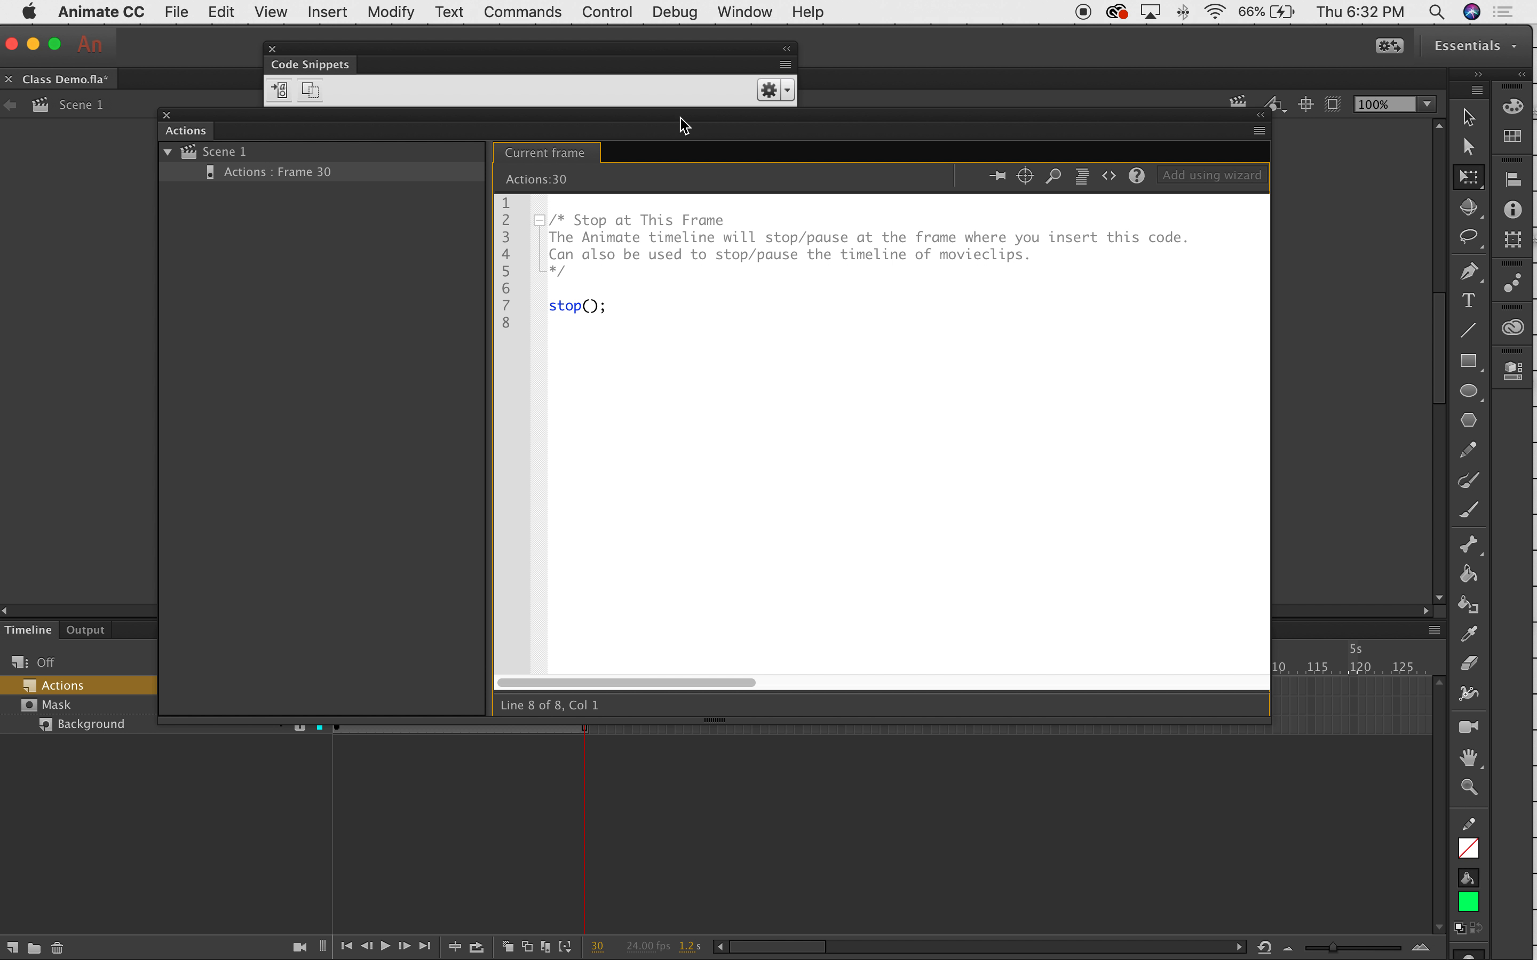
mouse_move(471, 129)
mouse_down()
mouse_move(665, 216)
mouse_move(487, 125)
mouse_up()
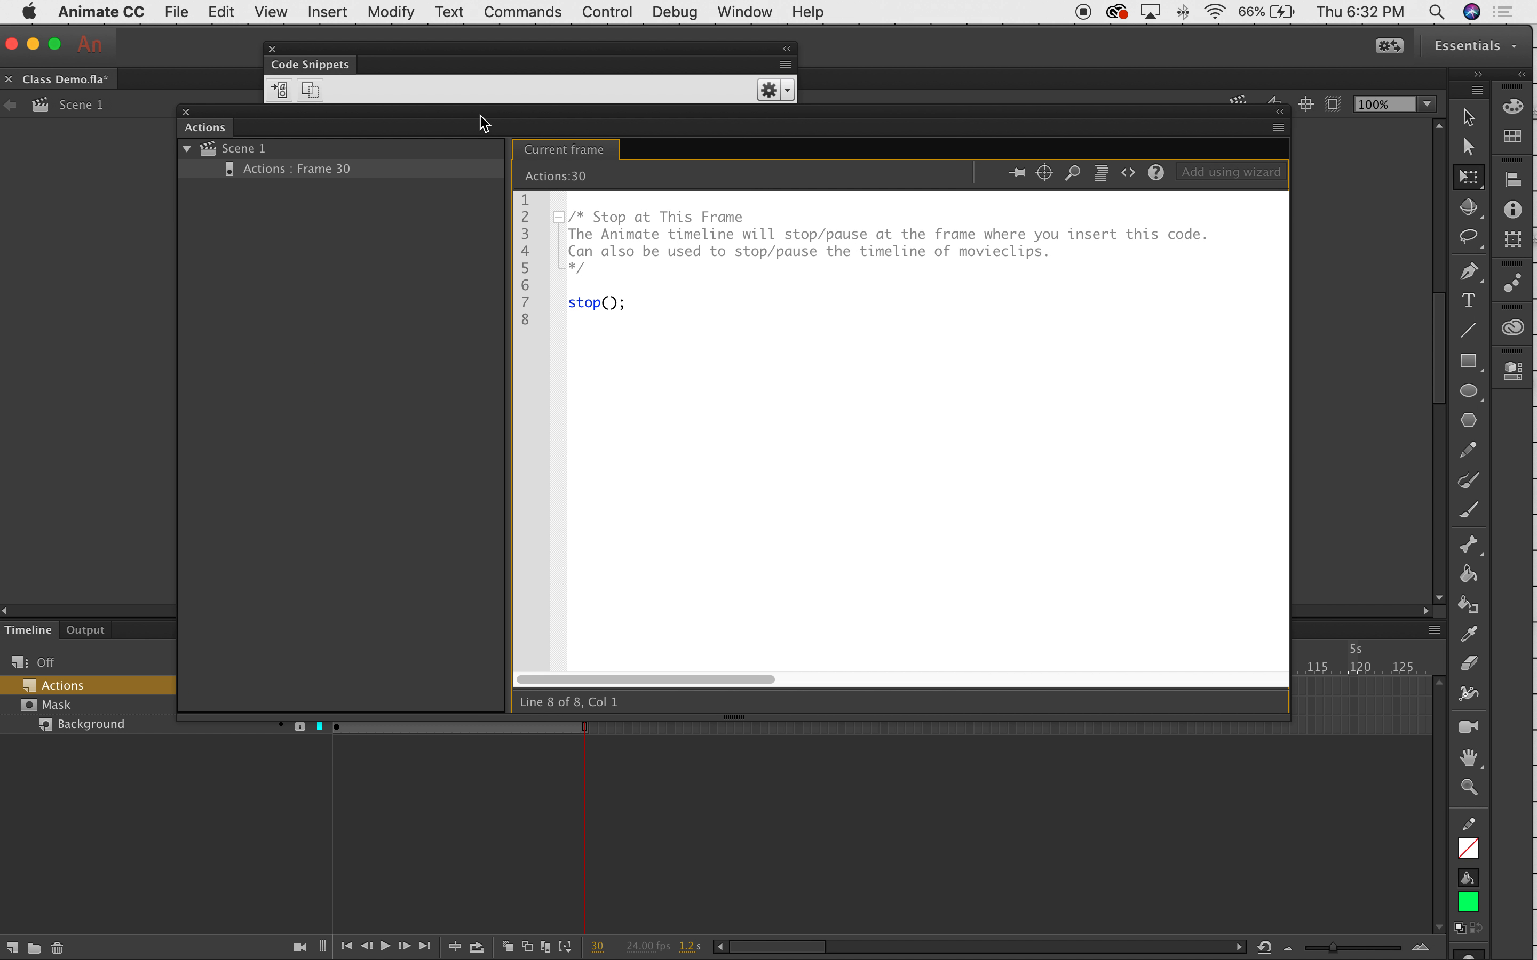
click(274, 49)
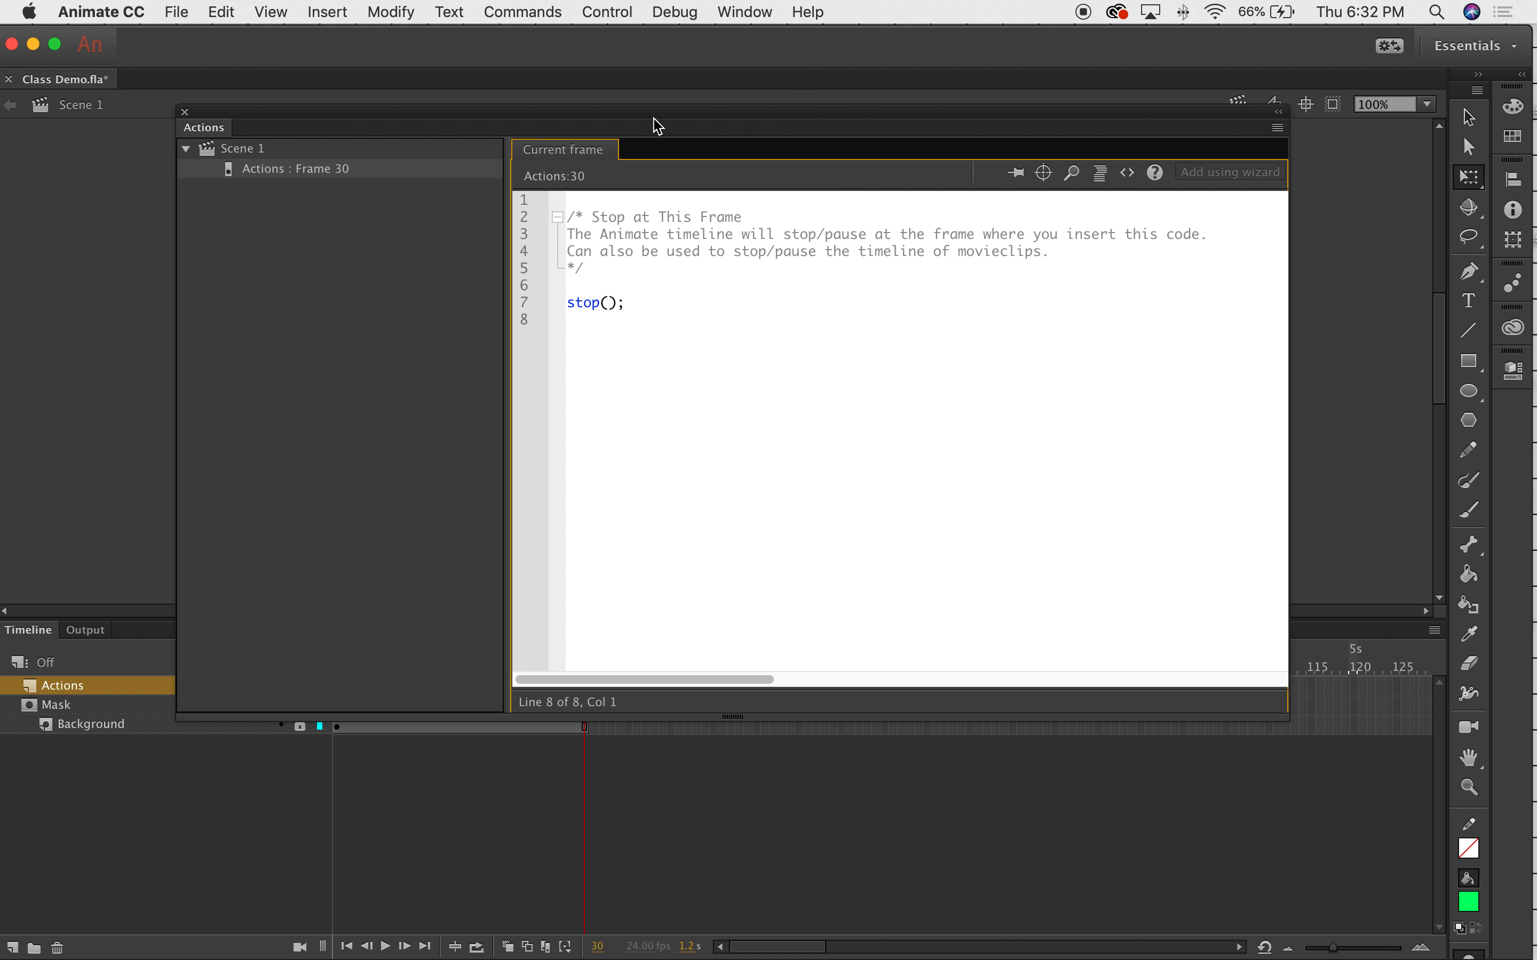
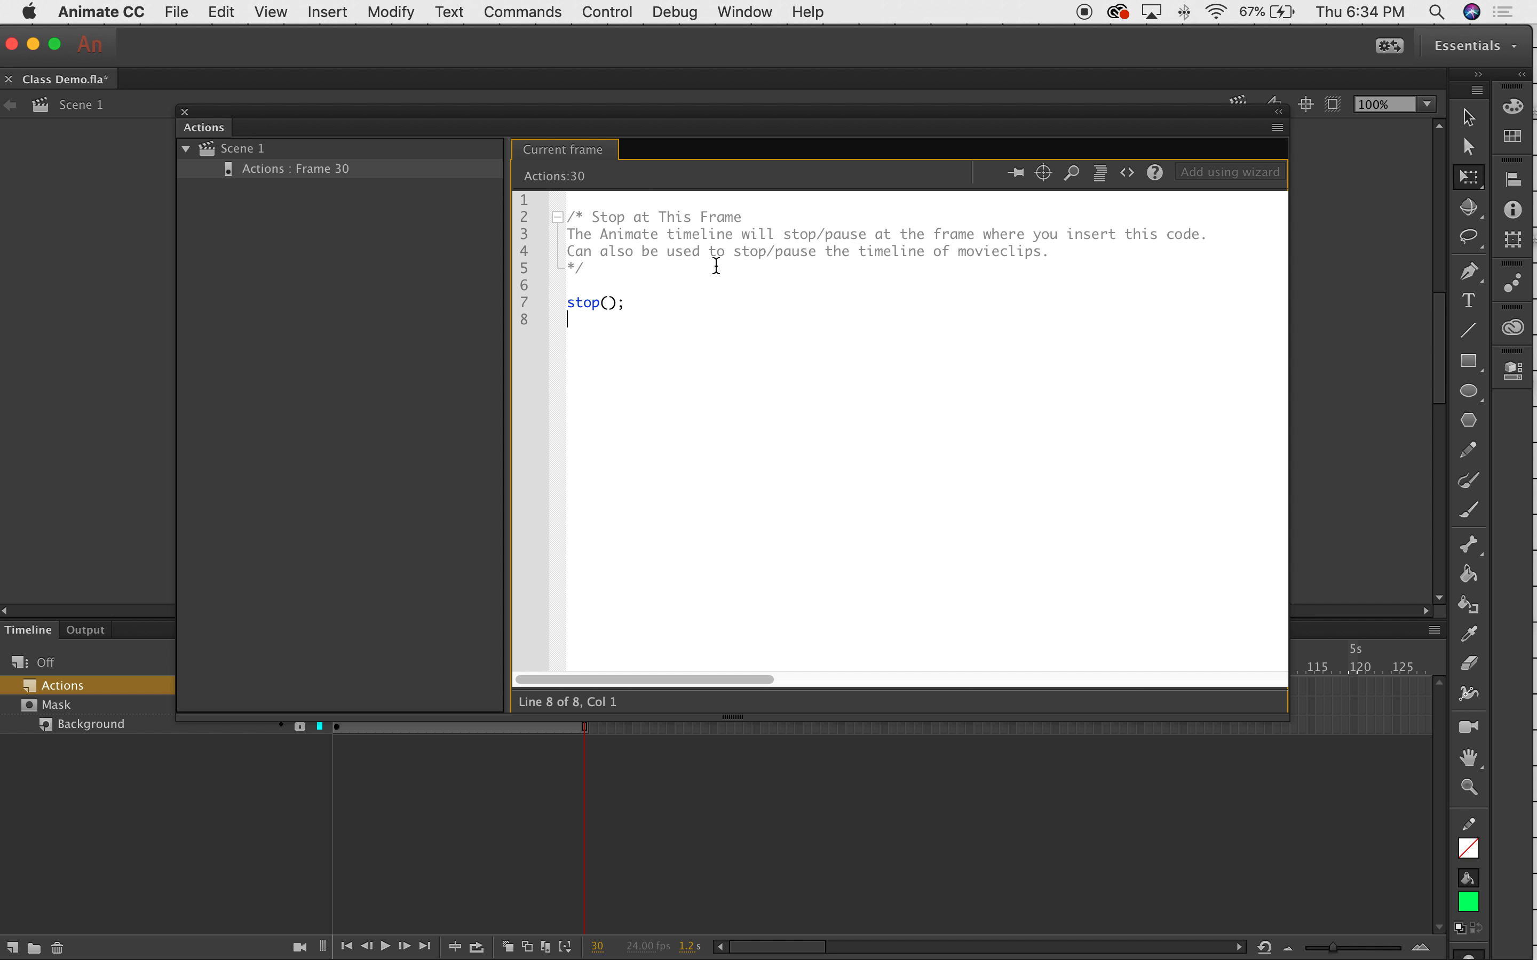
Close the Actions panel, scrub the playhead to frame 26, and expand the Timeline to fill the window.
click(185, 113)
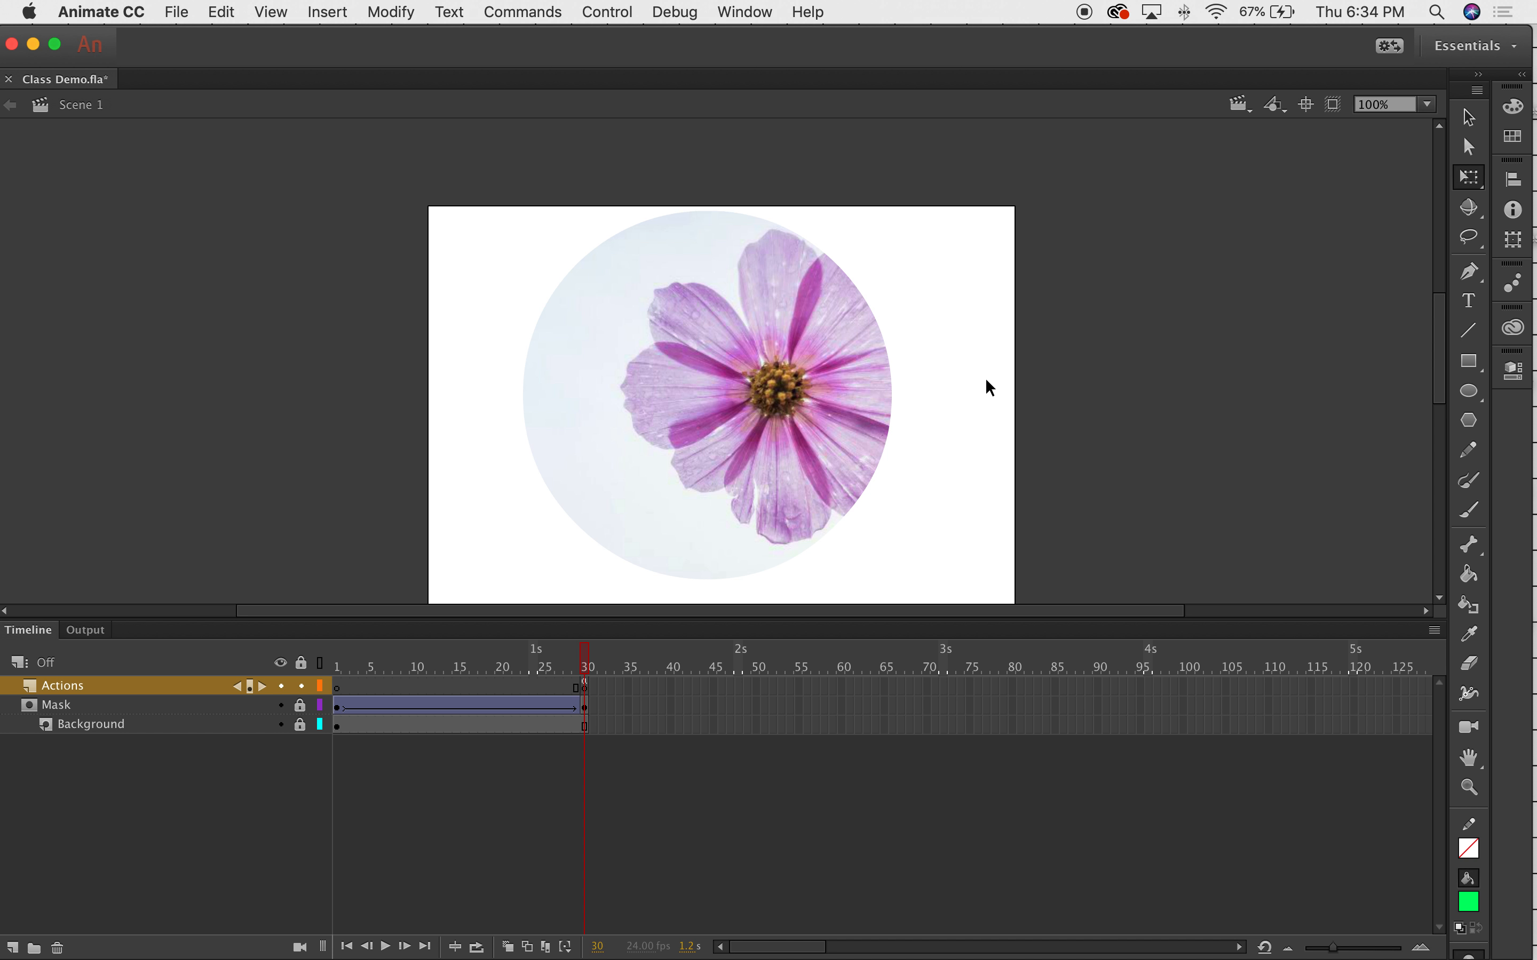
drag(585, 667, 552, 674)
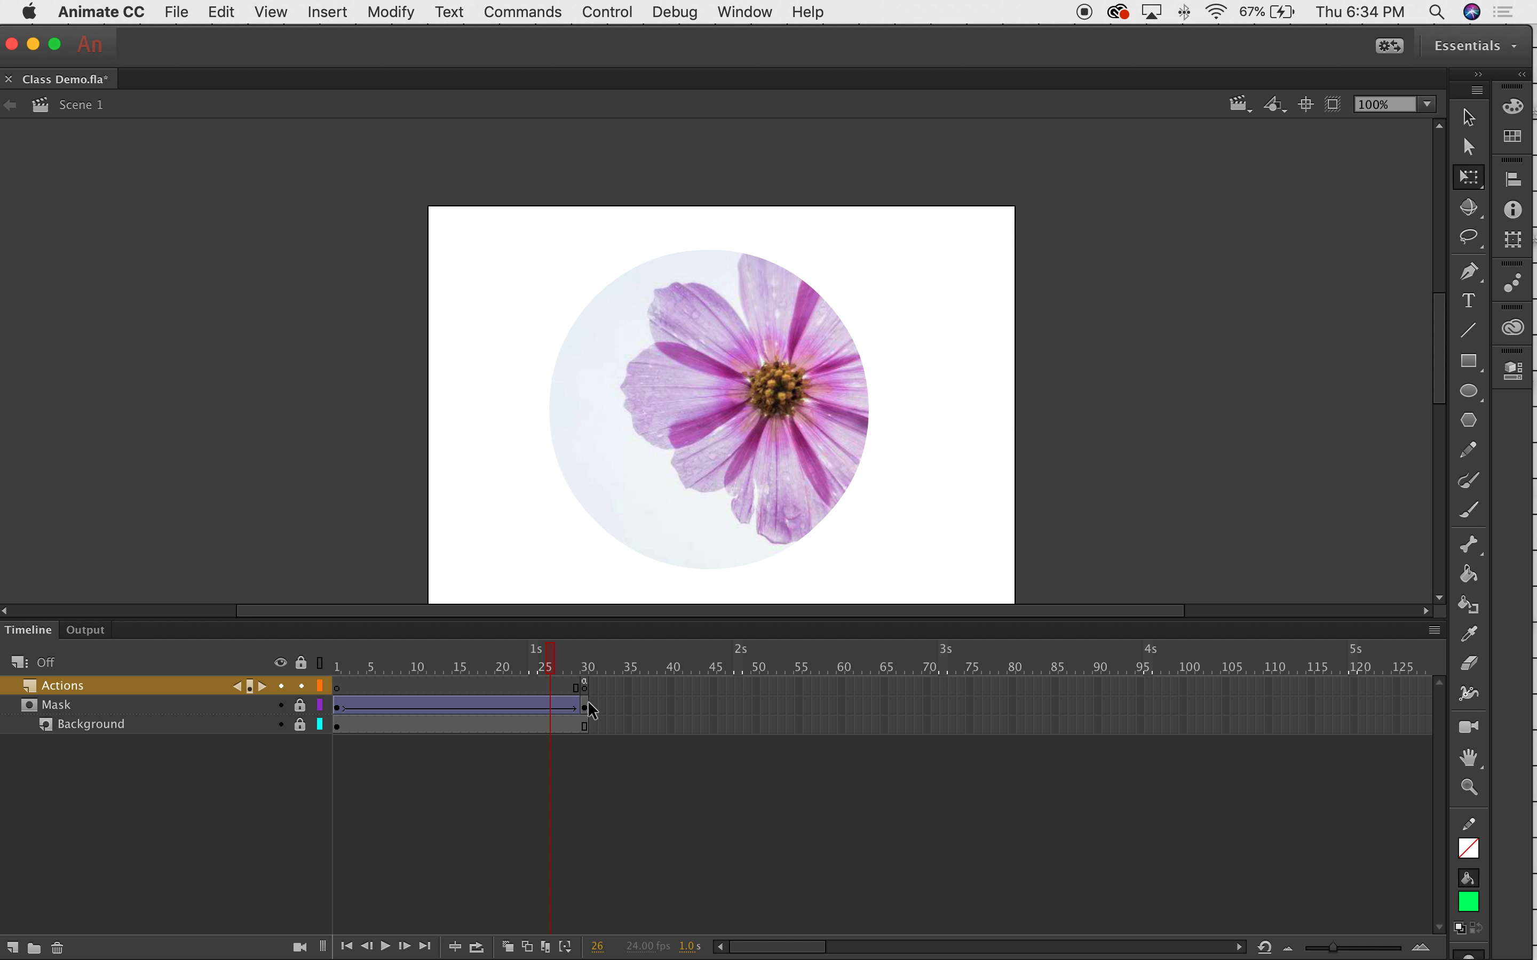
drag(602, 620, 601, 619)
drag(601, 515, 440, 17)
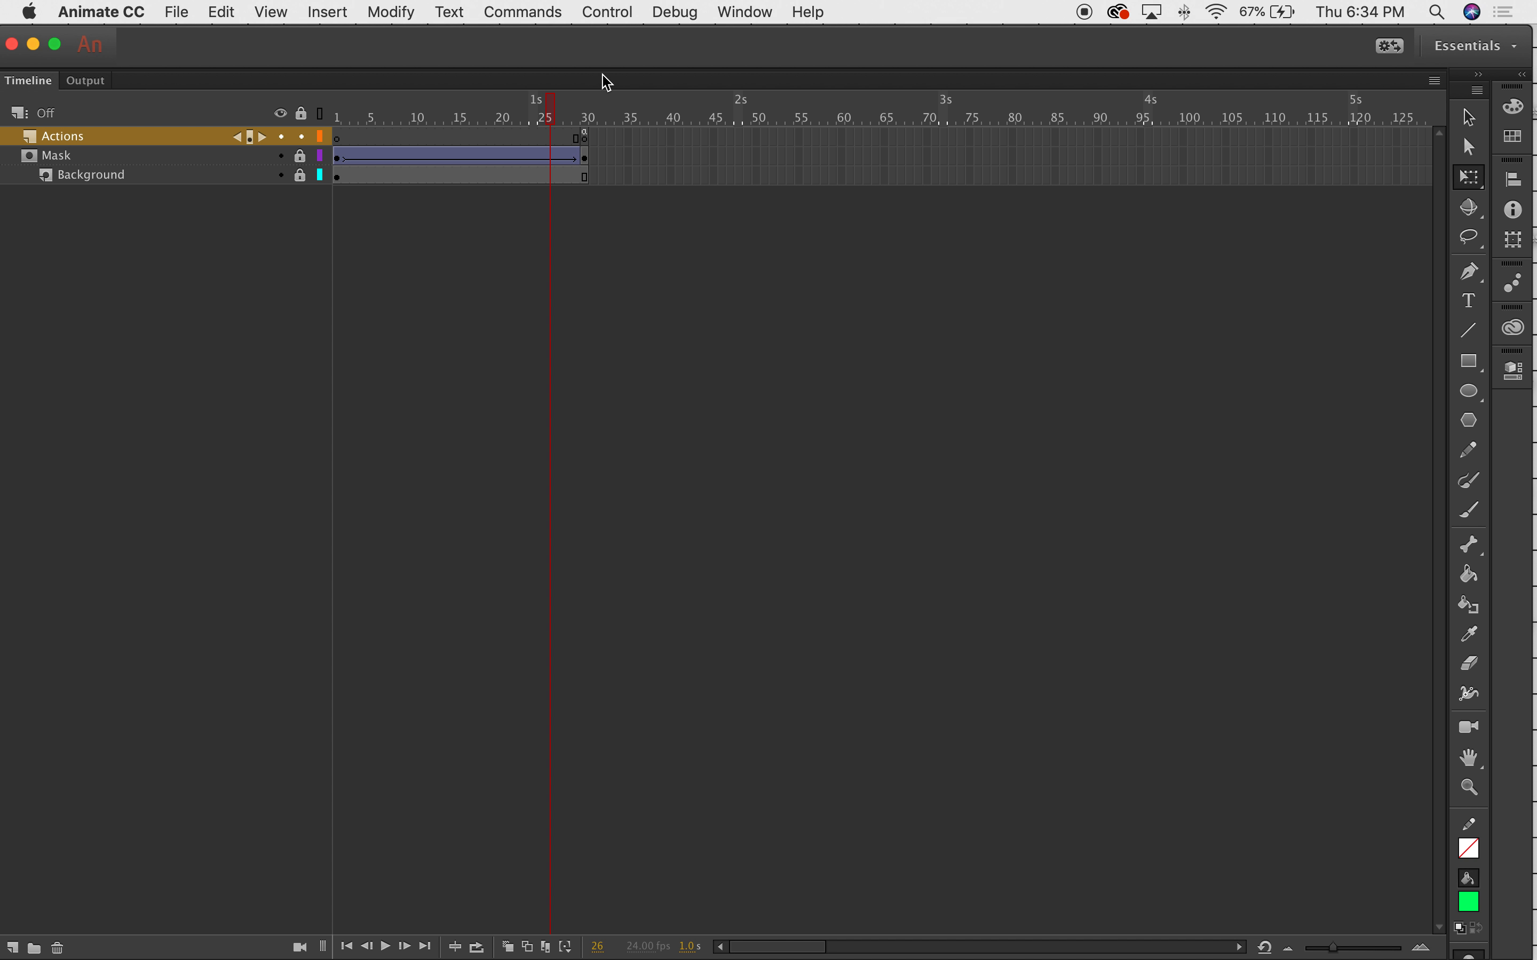
Restore the stage above the Timeline and bring up the Control menu.
drag(600, 66, 667, 540)
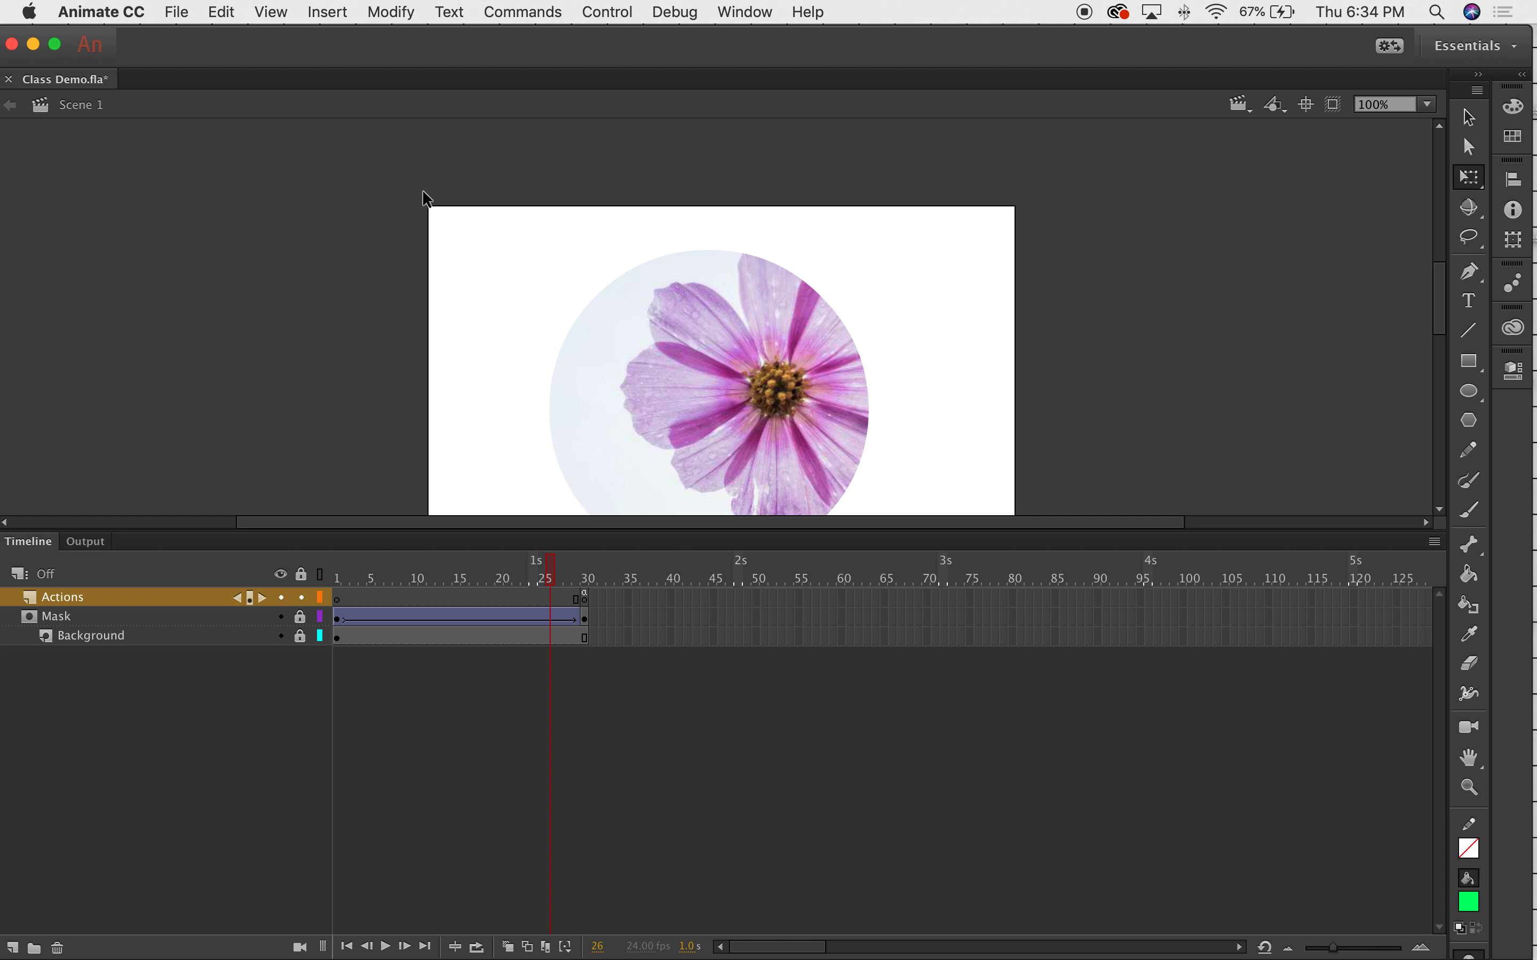
click(744, 11)
mouse_move(779, 97)
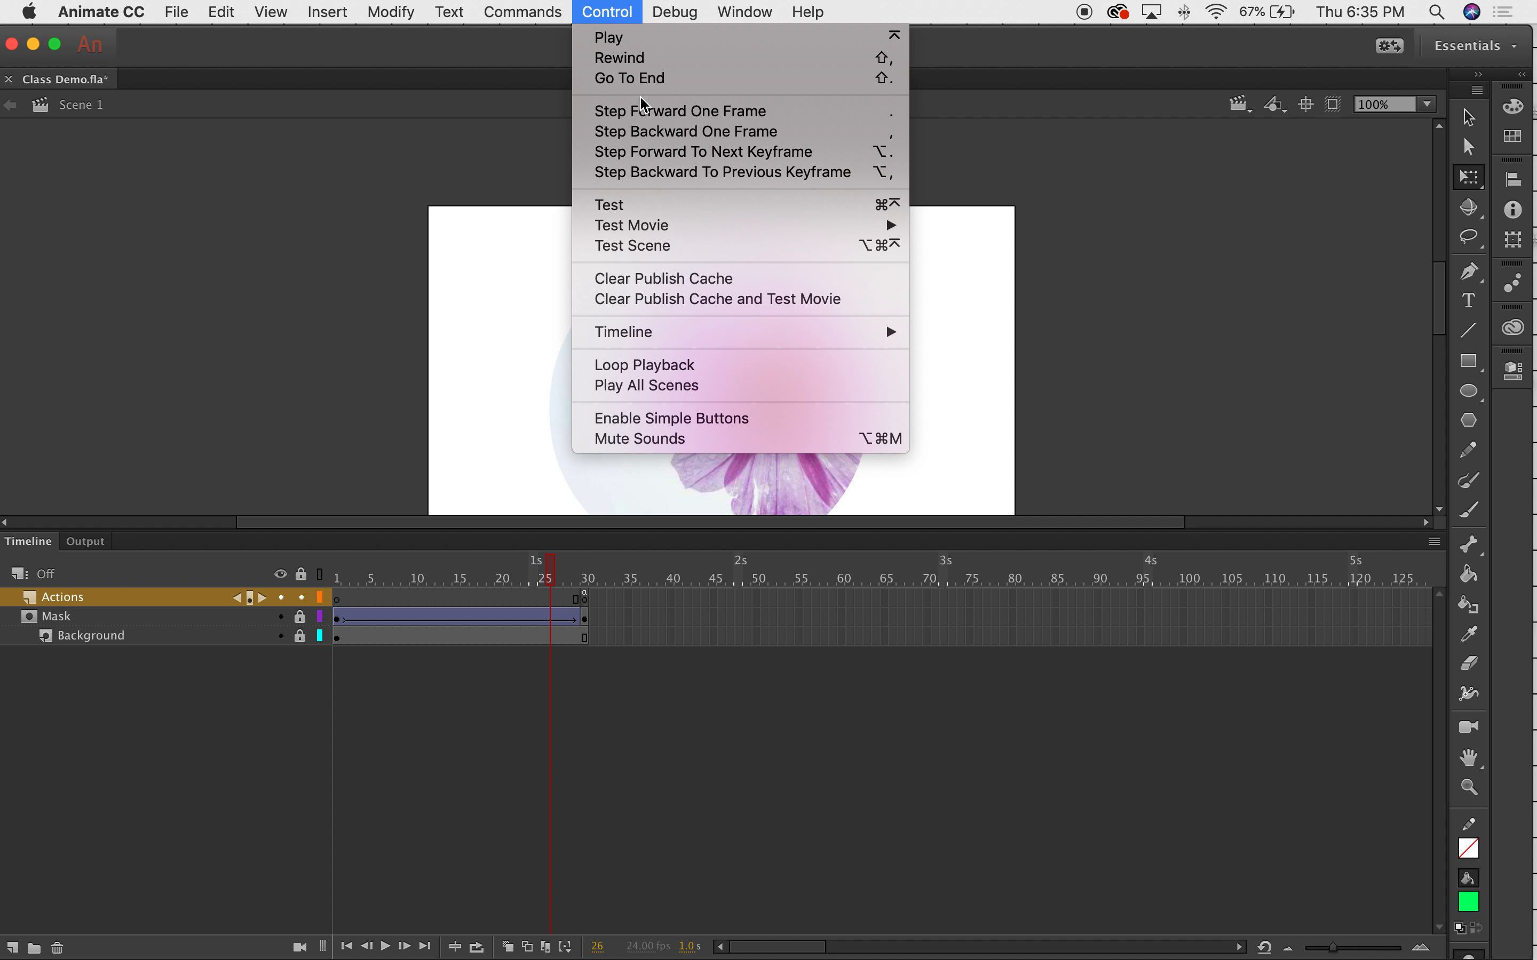
Test the movie twice in the Class Demo.swf preview, then return the playhead to frame 30.
click(636, 205)
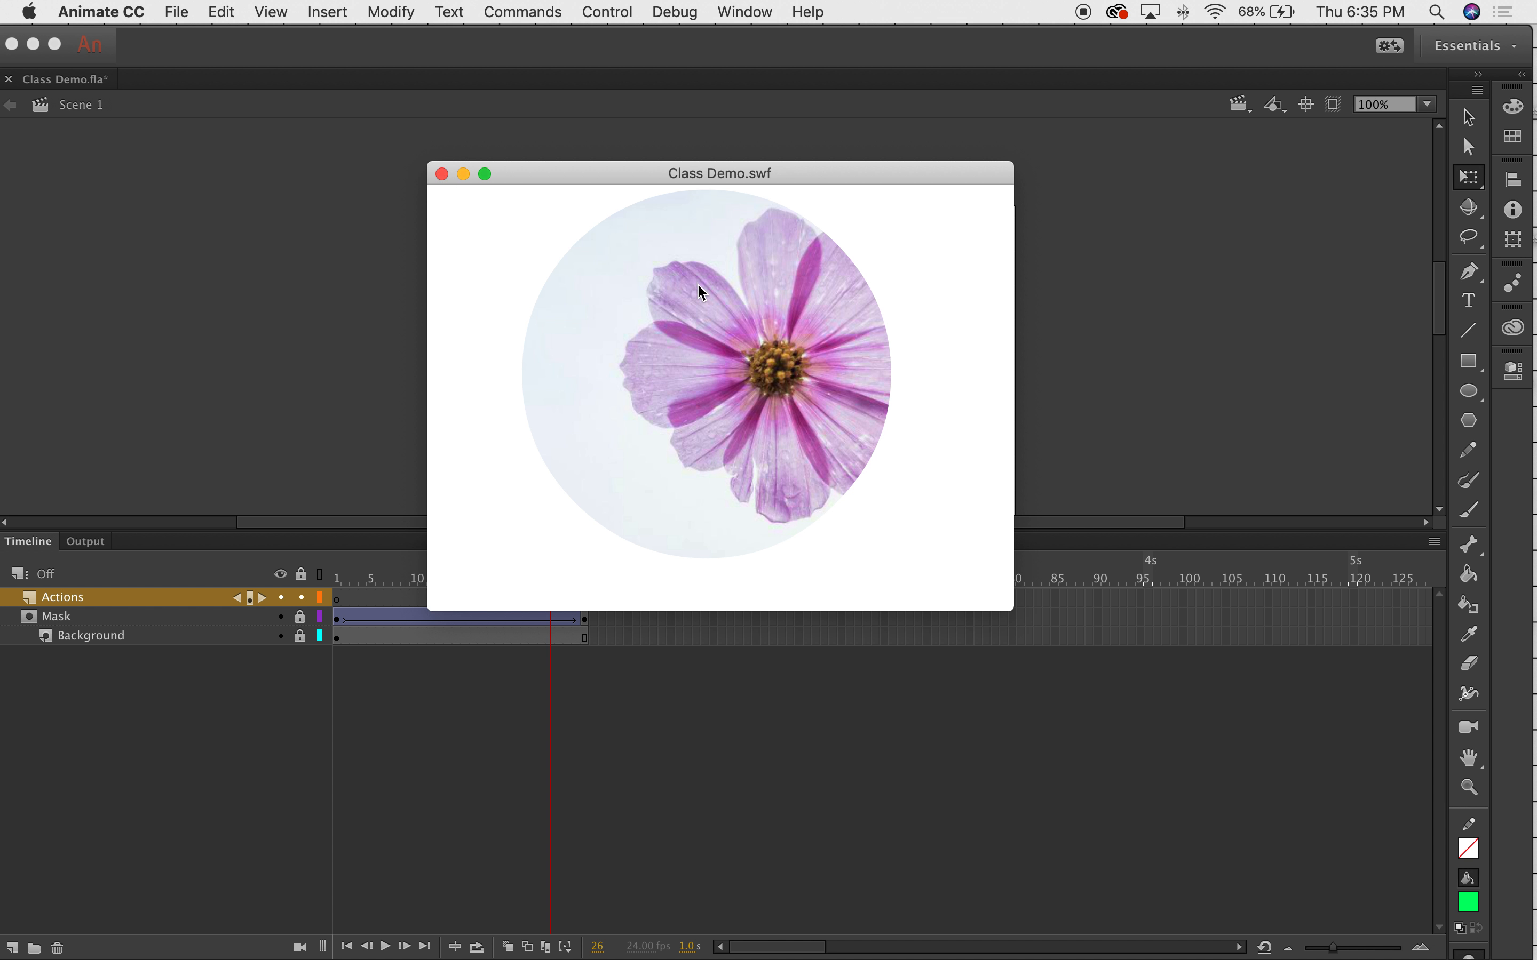
click(441, 174)
click(662, 9)
mouse_move(608, 12)
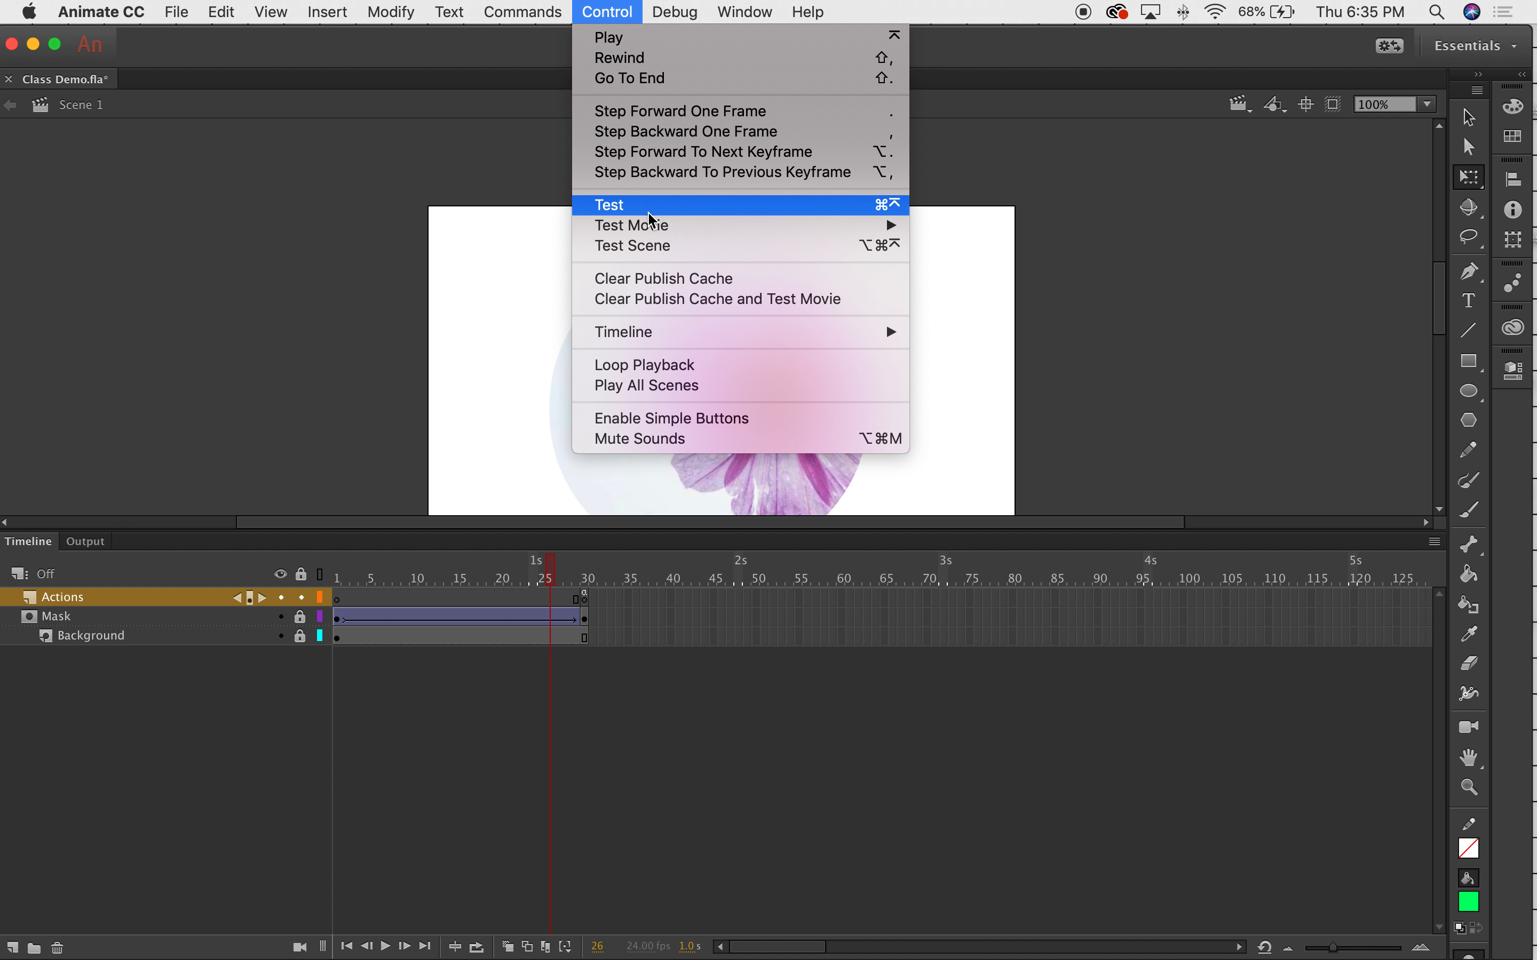
click(661, 215)
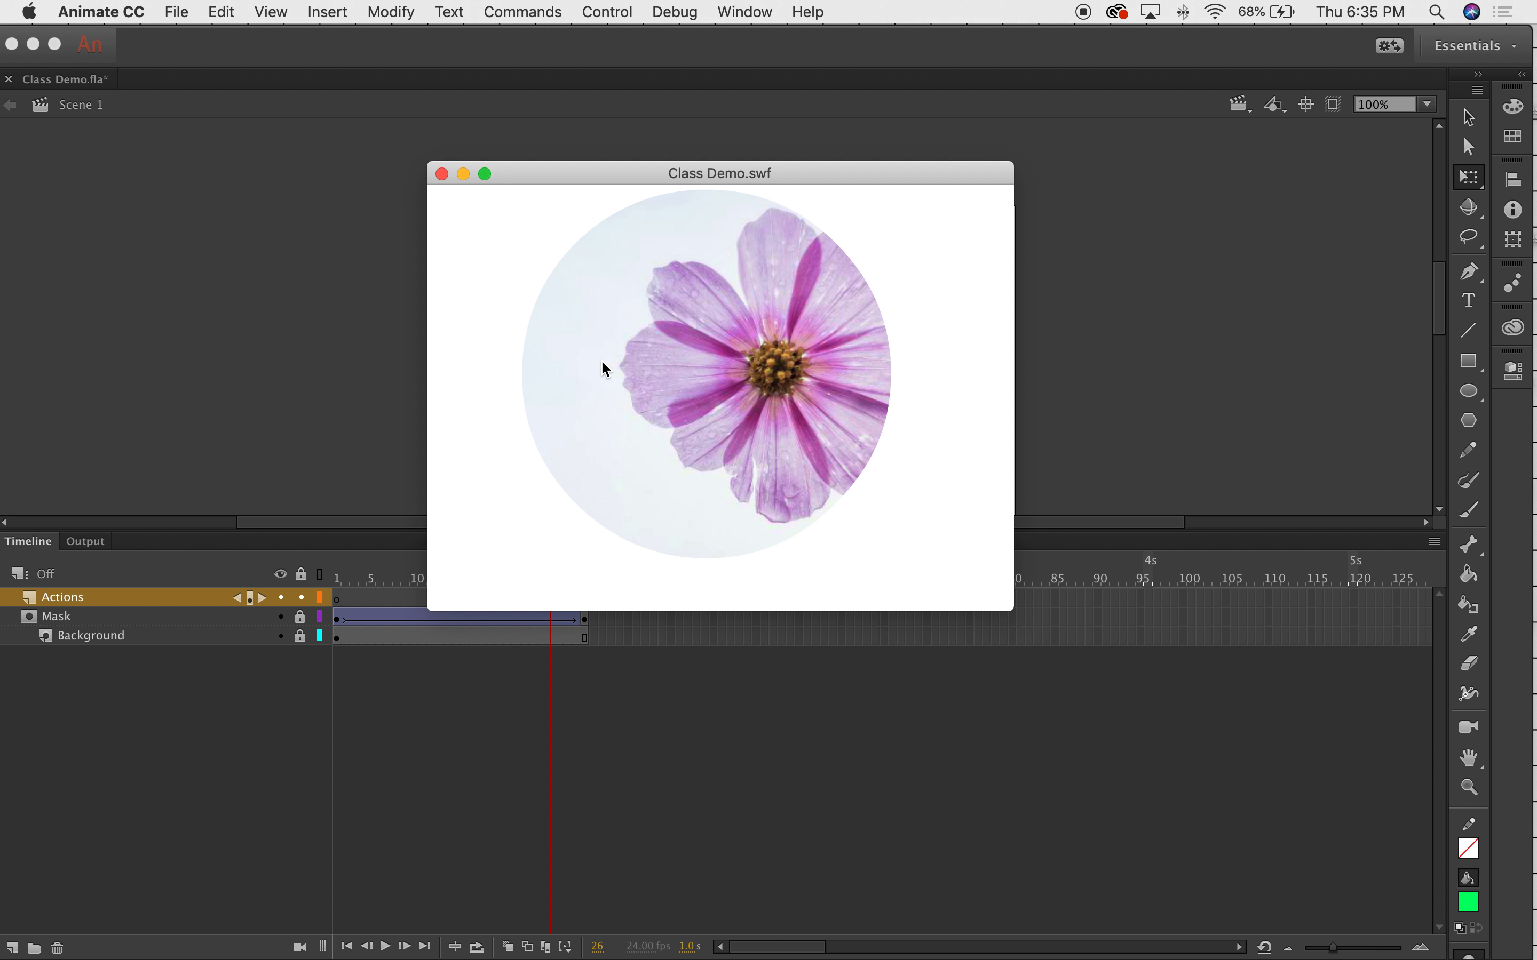
click(442, 174)
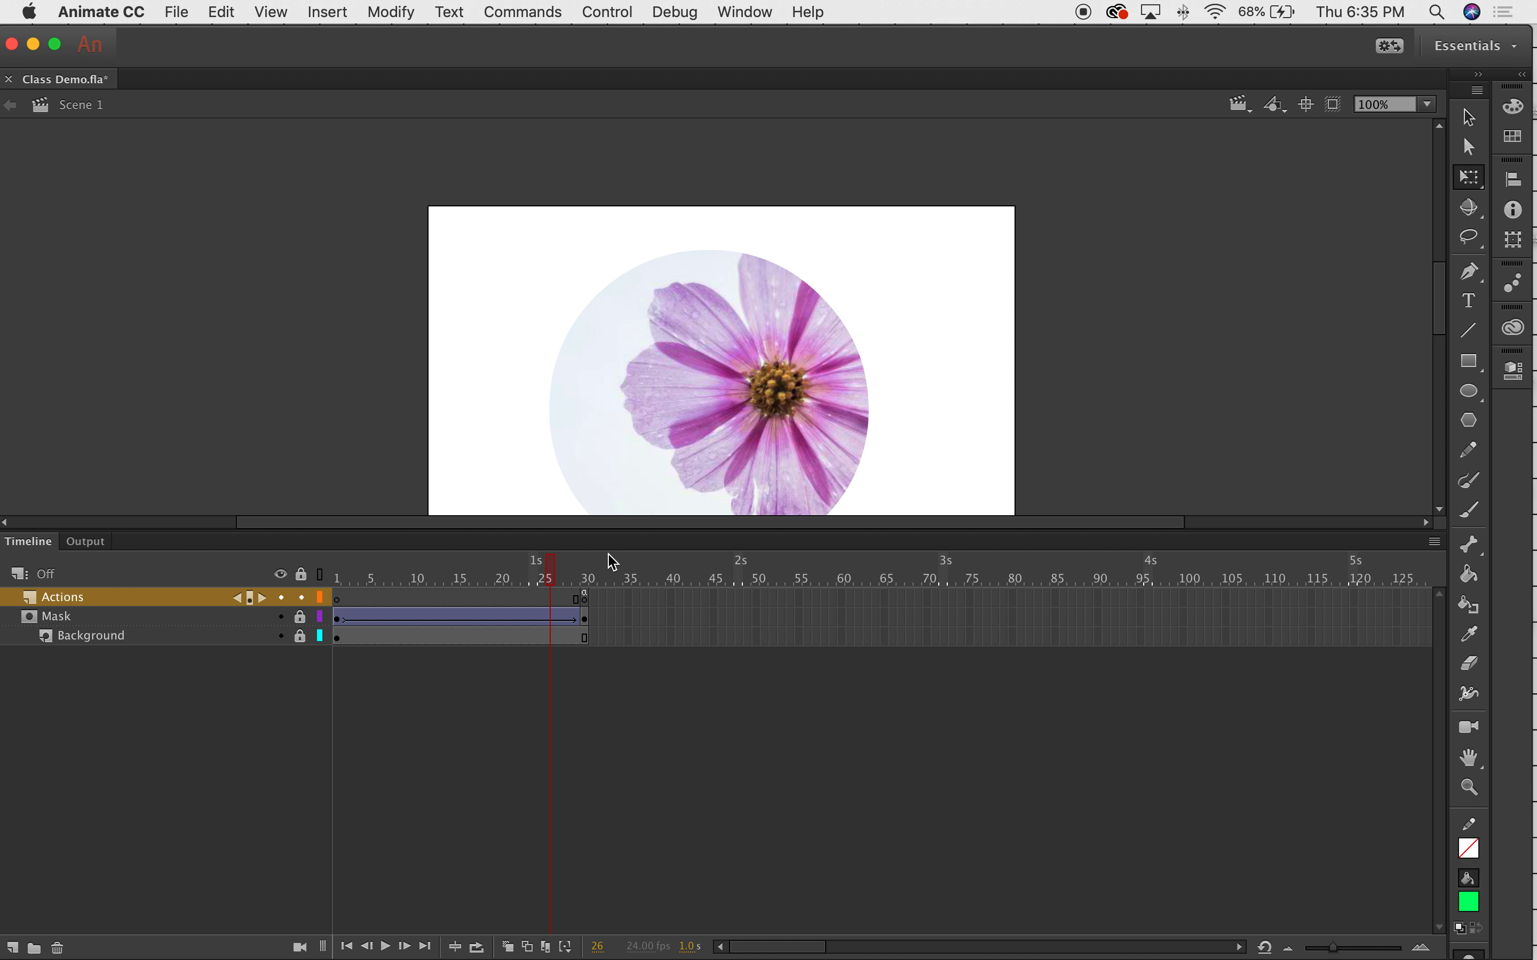
click(611, 573)
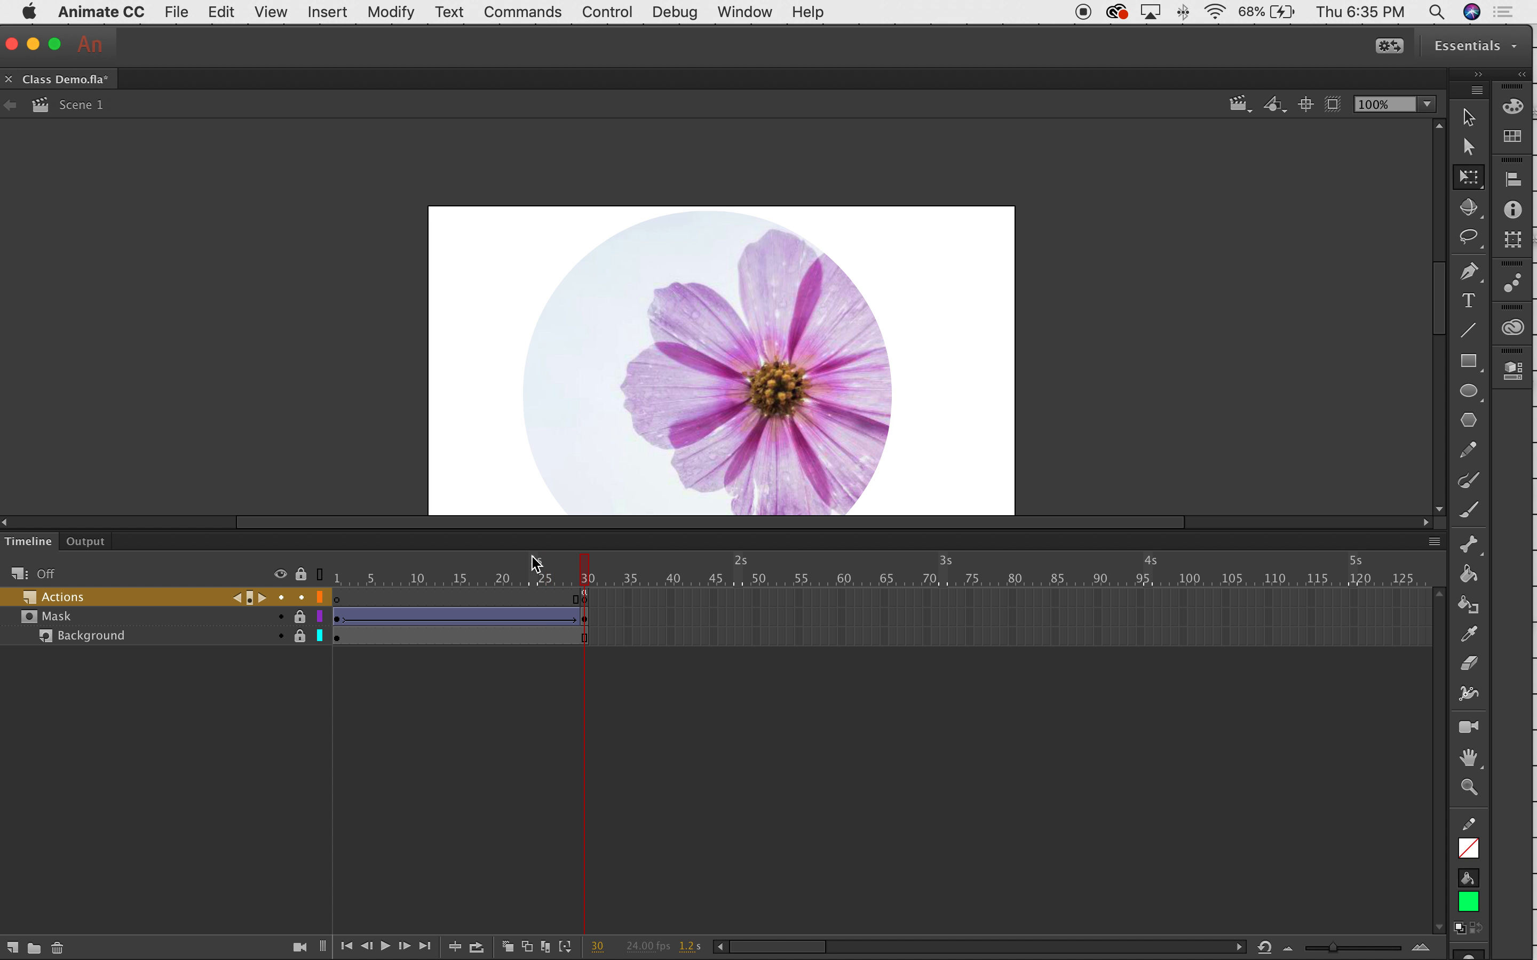
Enlarge the stage and create a text box reading 'Flower' below the flower's centre.
drag(532, 532, 550, 691)
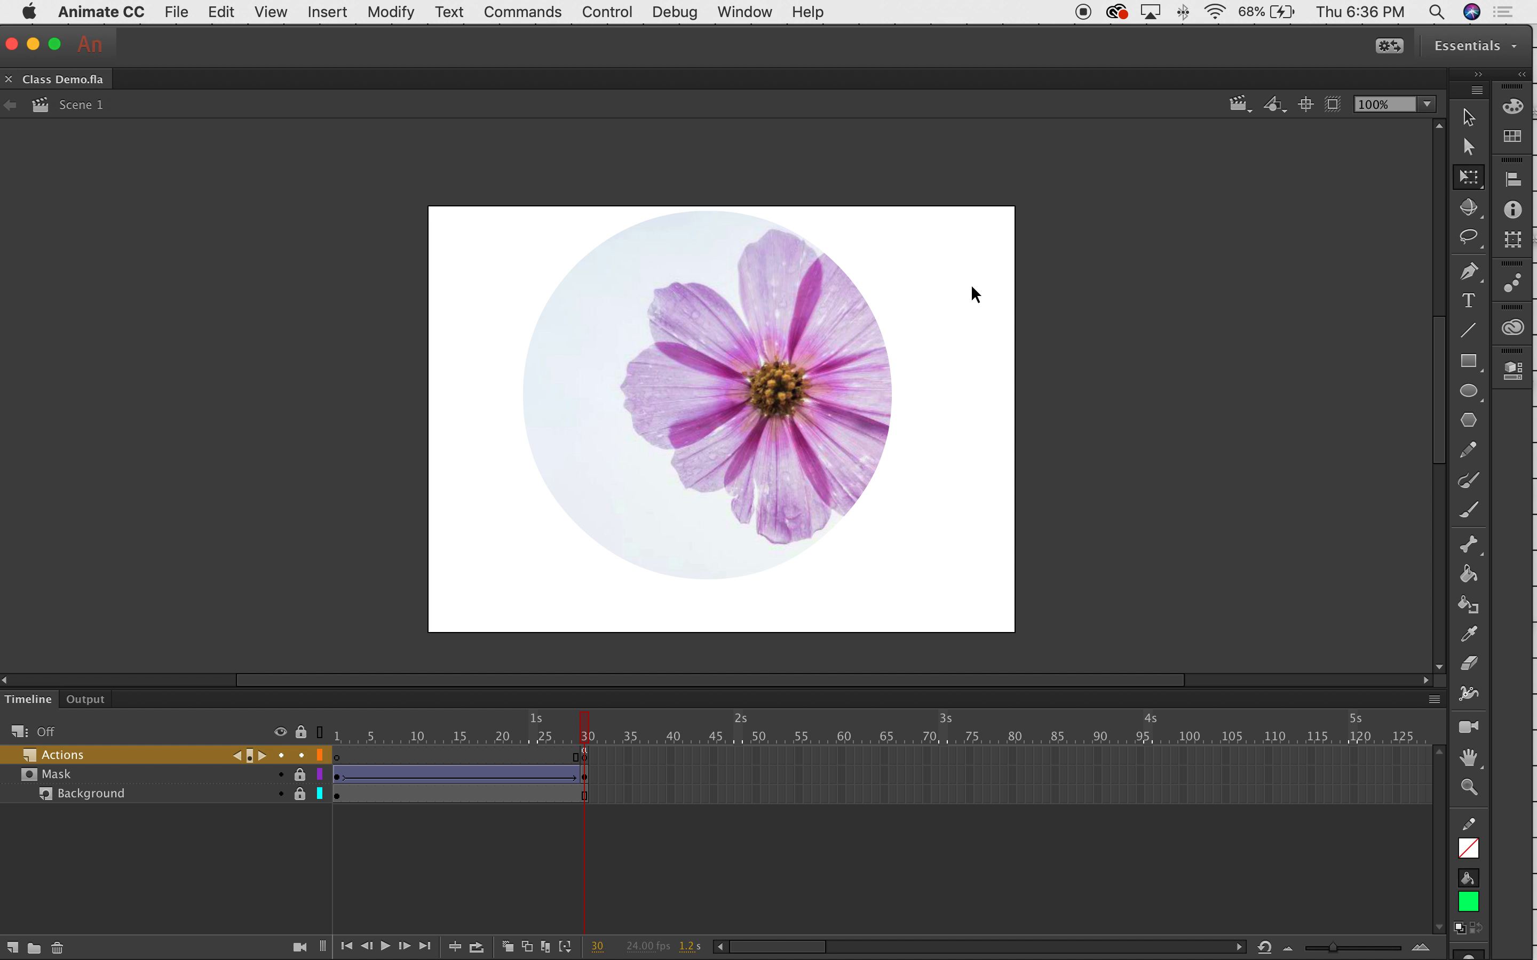
click(1469, 304)
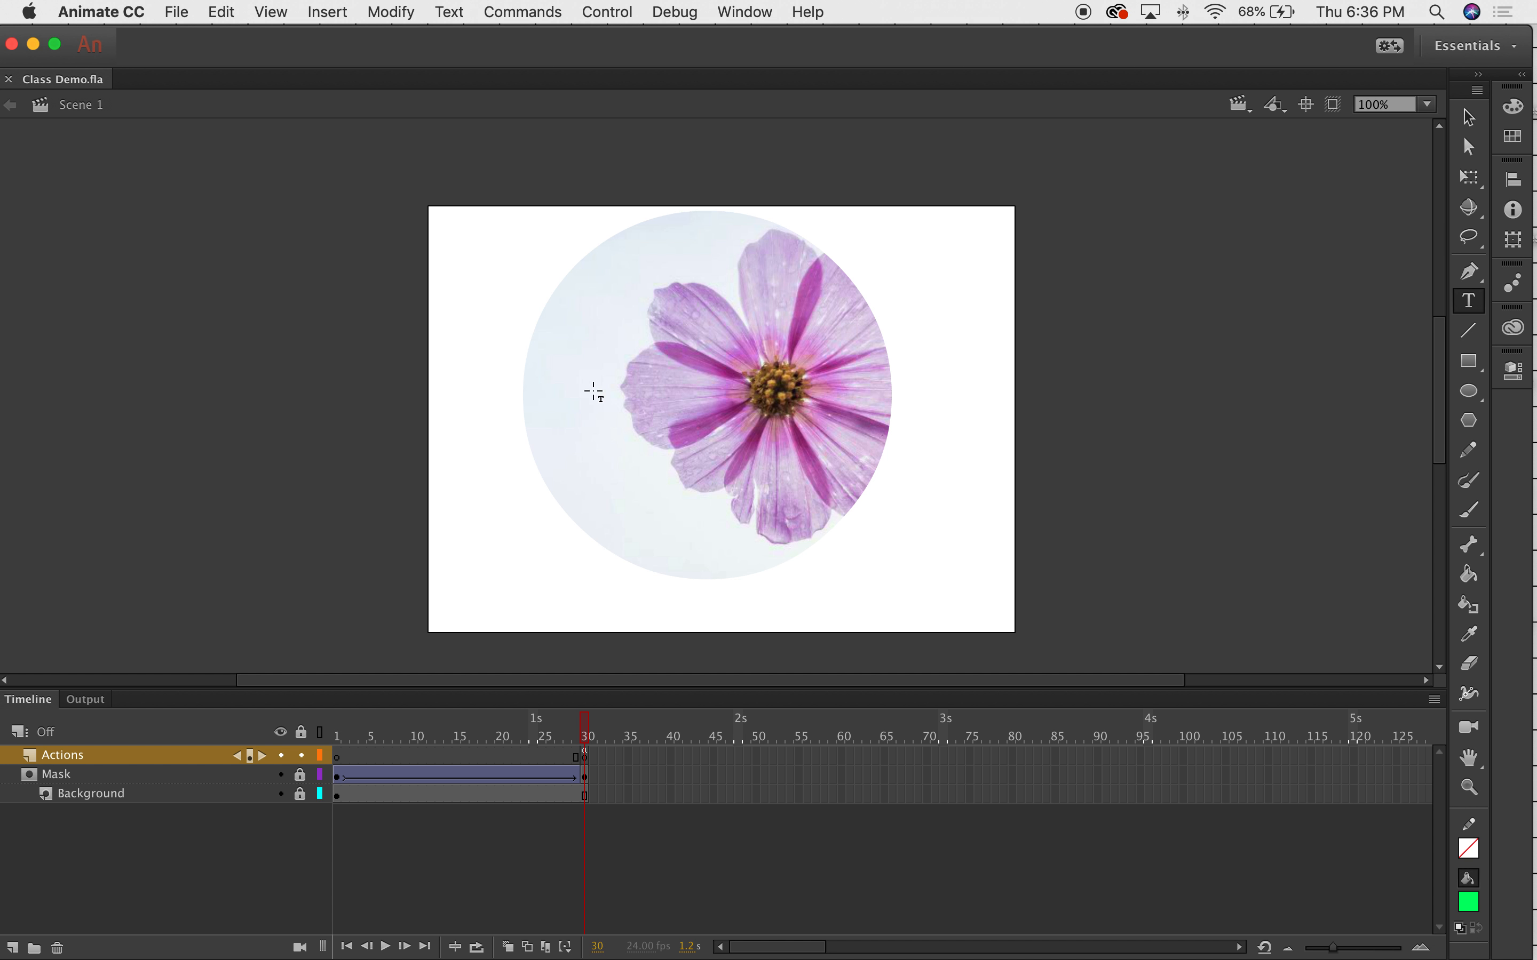
drag(499, 503, 869, 651)
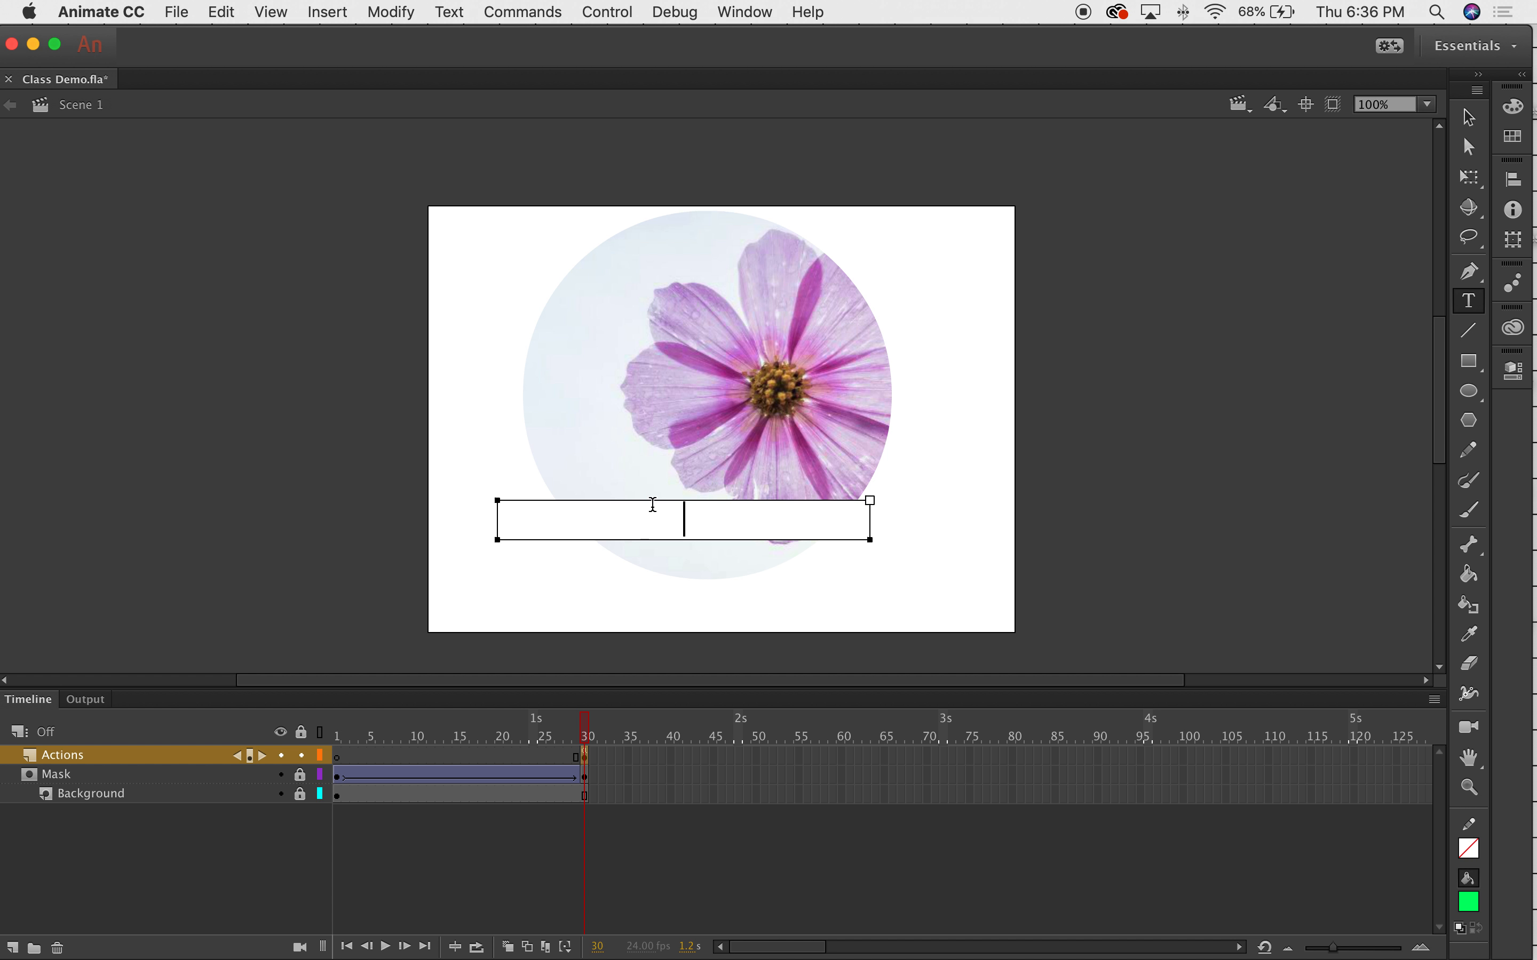
text(Flower)
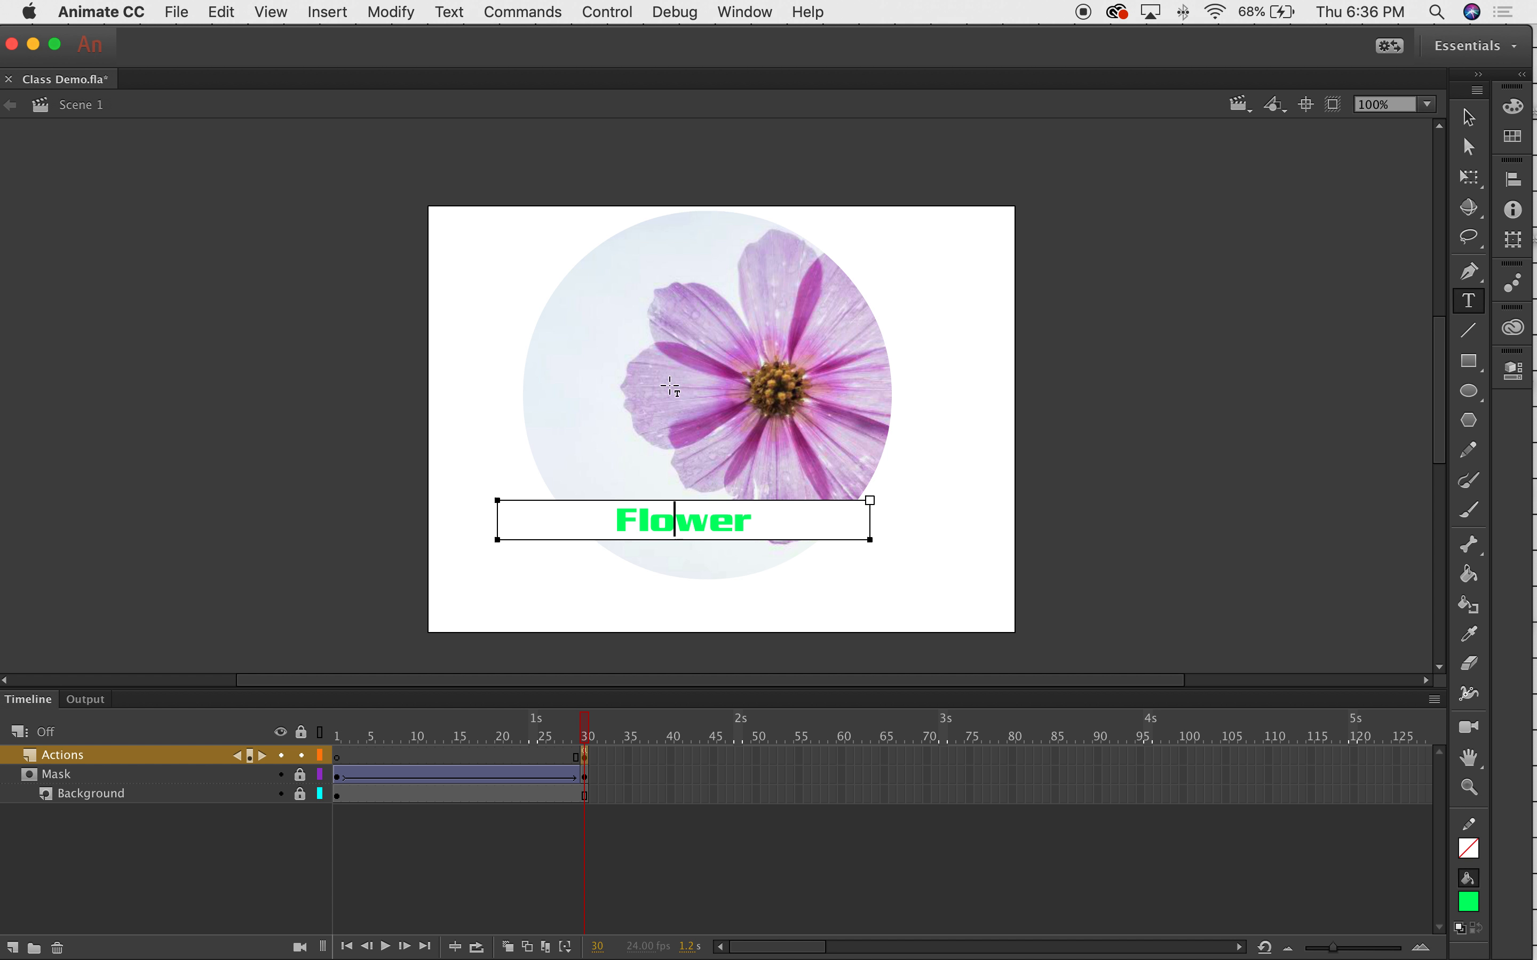
Narrow the Flower text box to fit the word and select the text.
click(675, 524)
drag(870, 547, 685, 544)
double_click(621, 514)
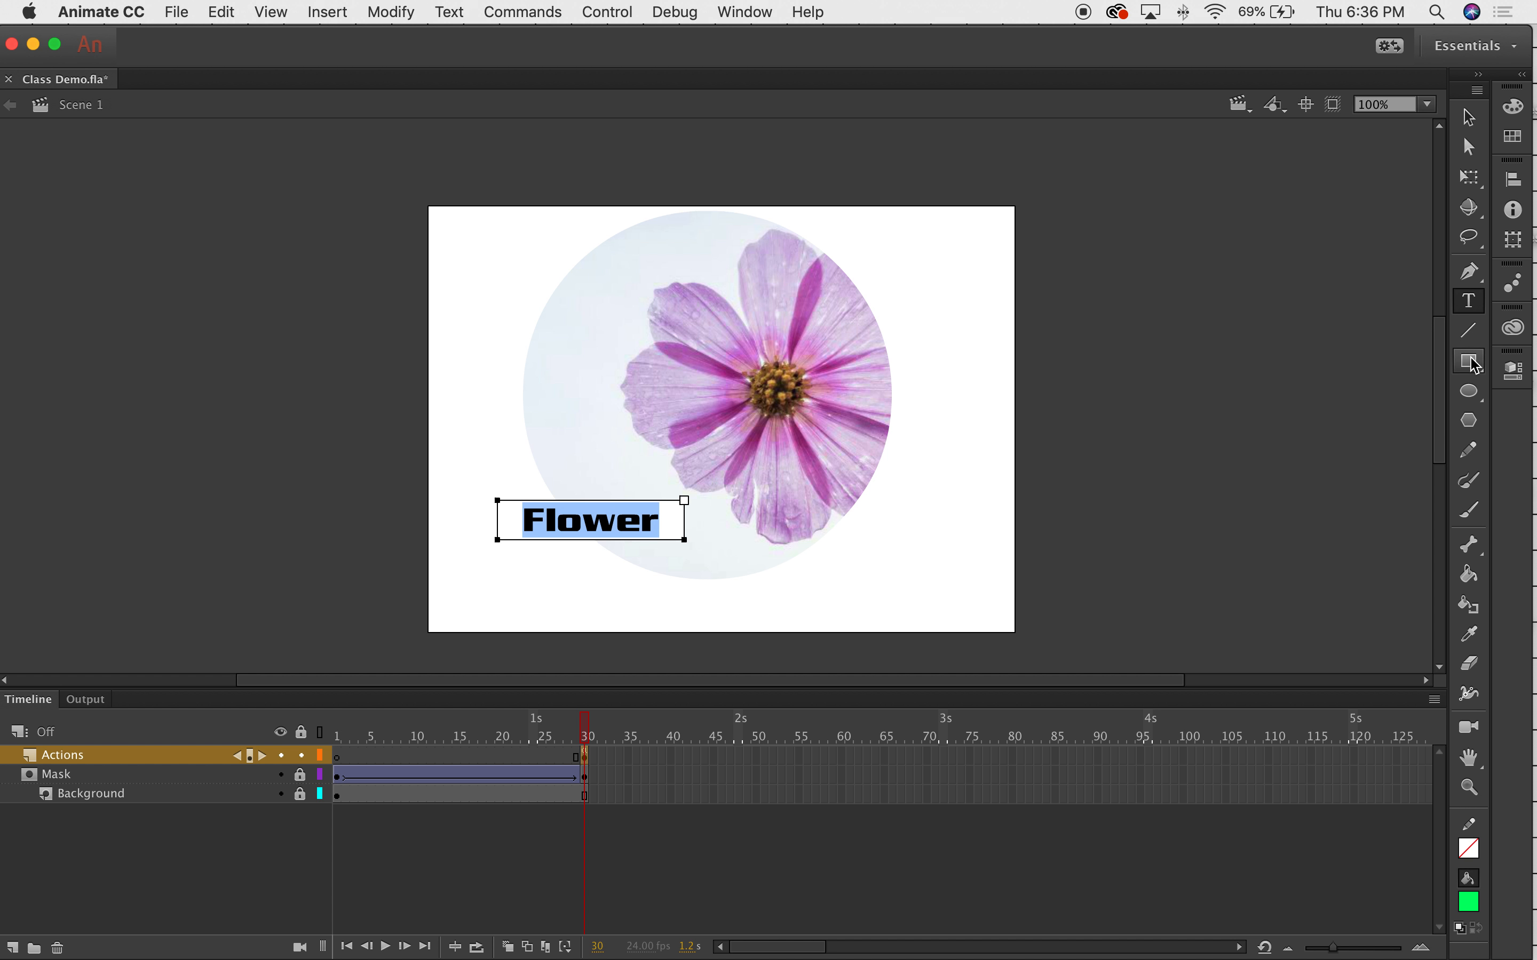
Set the Flower text to 85 pt in Properties and widen its box to one line.
click(1517, 376)
drag(1347, 350, 1238, 144)
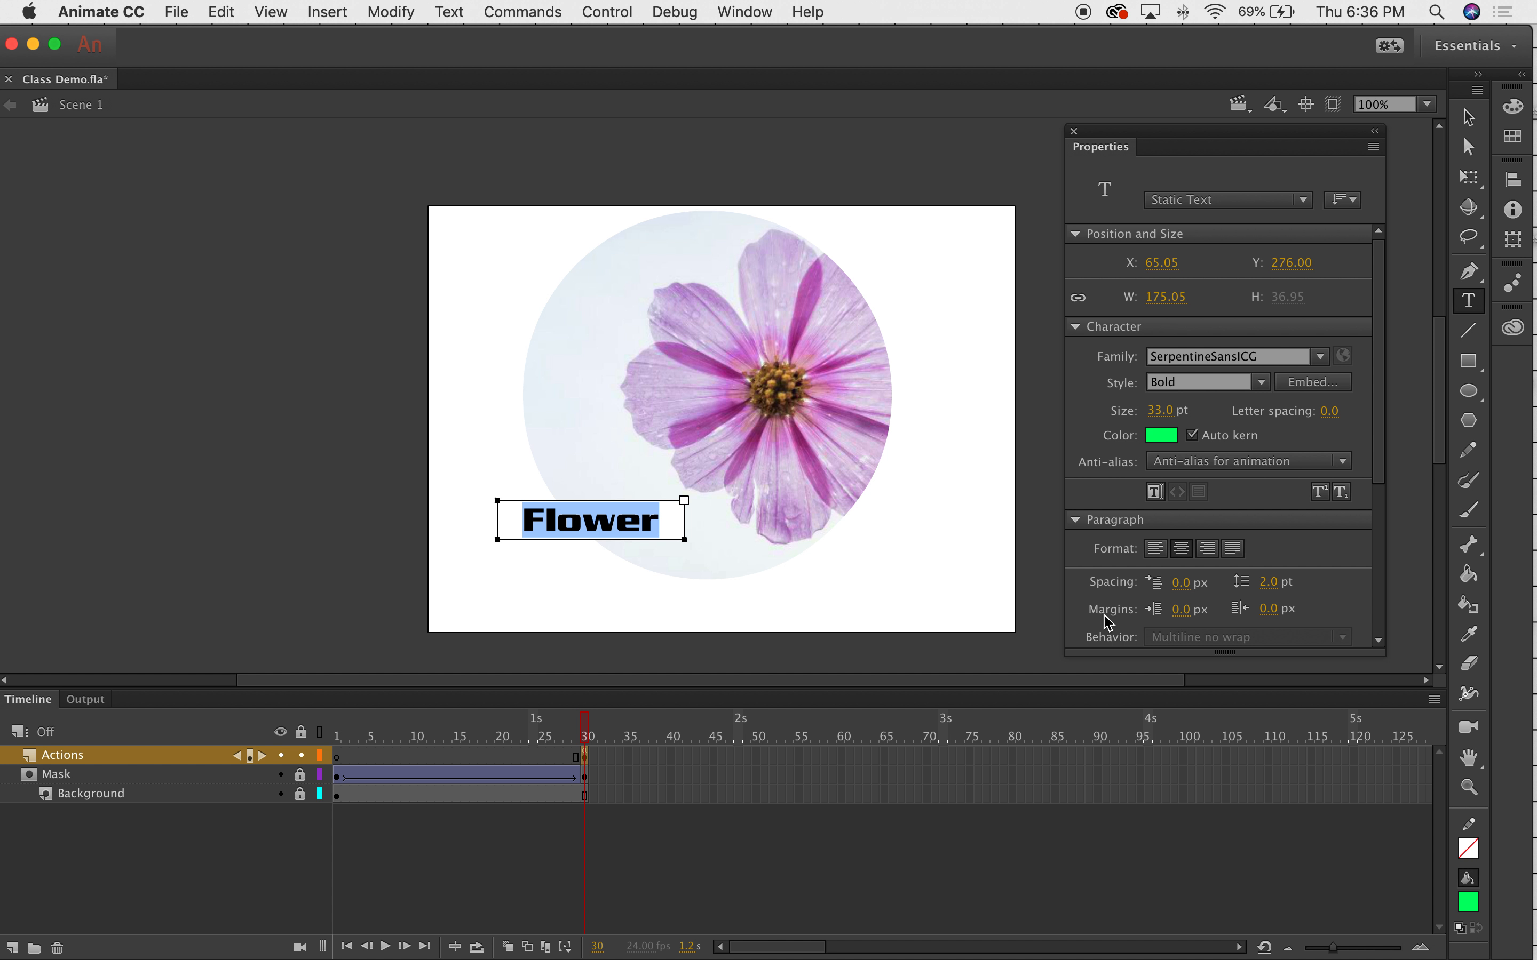
click(1159, 416)
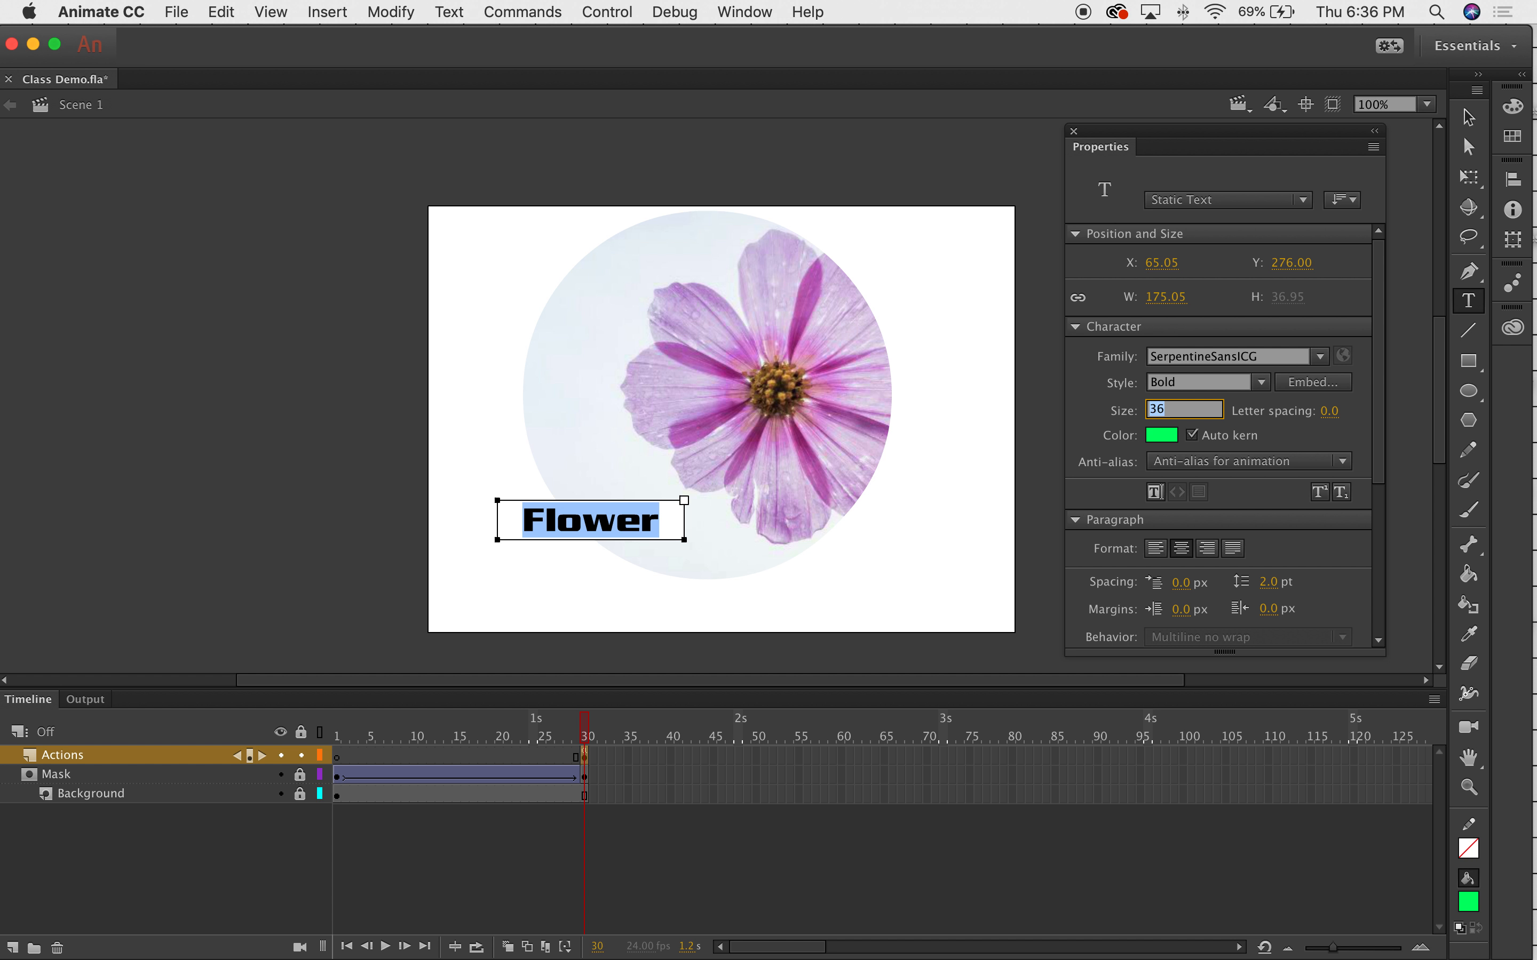
text(42)
key(Return)
key(Return)
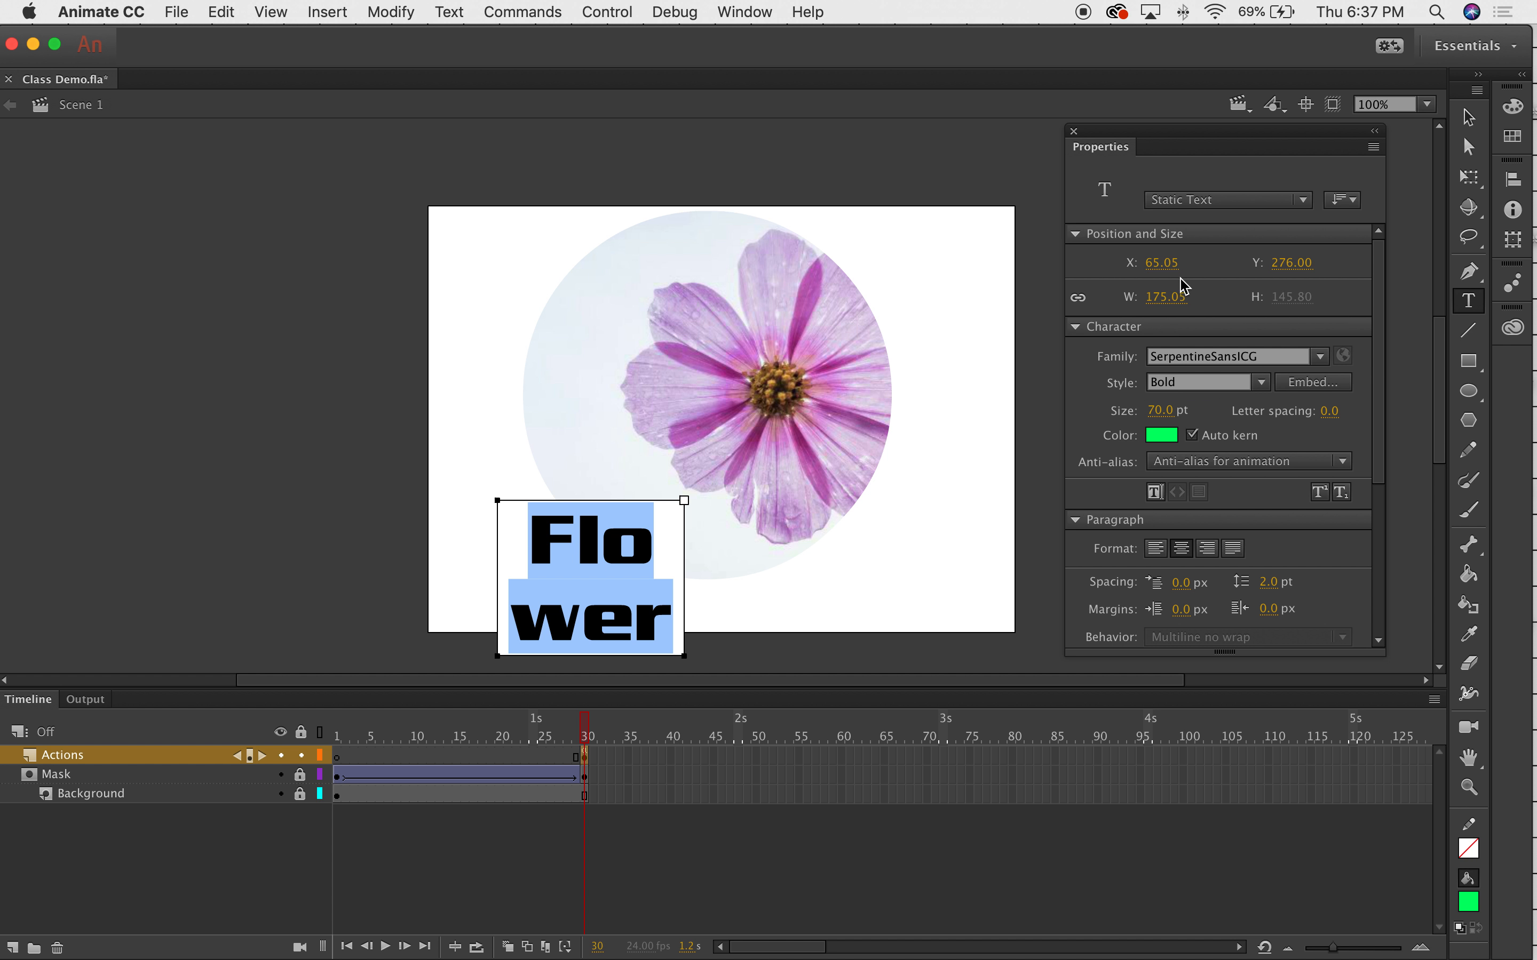
drag(1161, 410, 1195, 413)
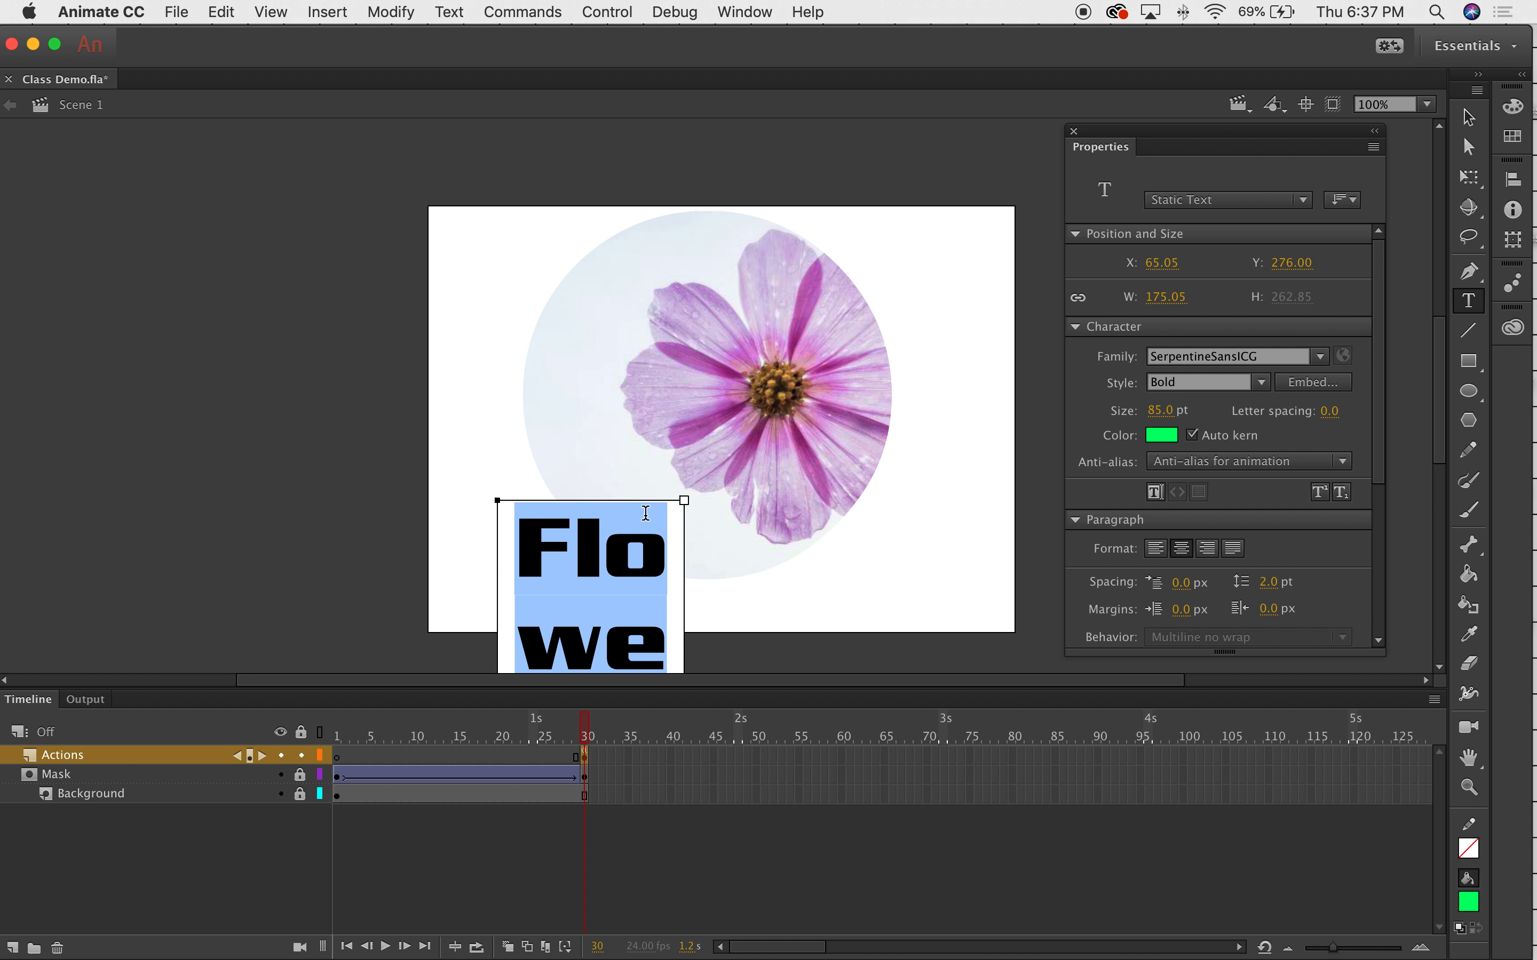
drag(685, 503, 936, 502)
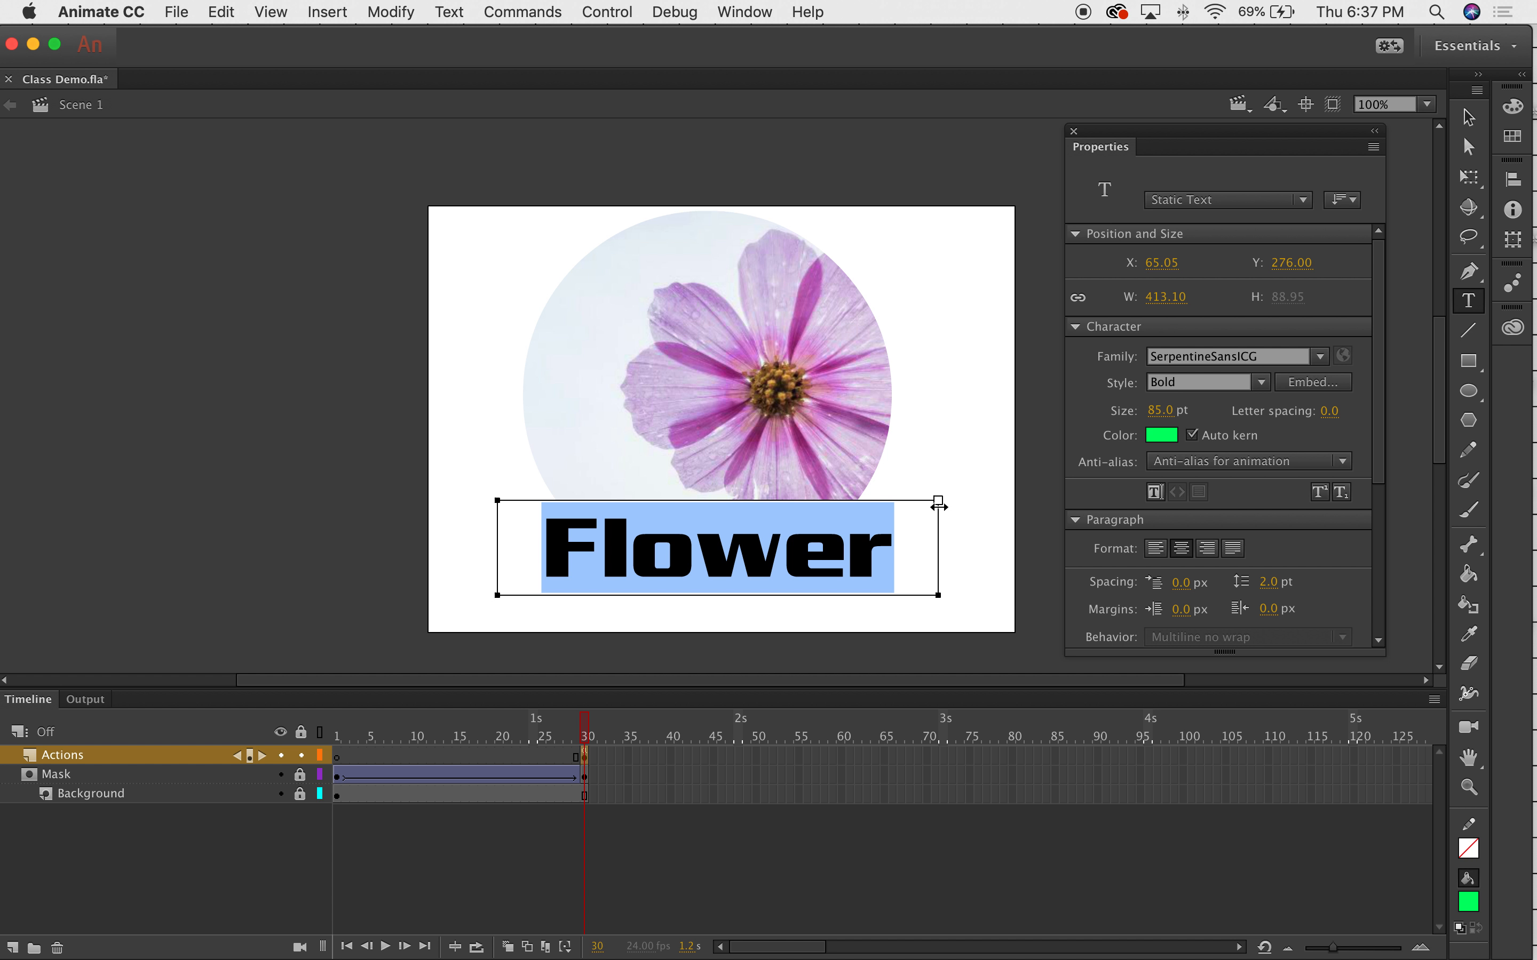
Reselect the word Flower and open the text Color swatch.
click(995, 426)
click(827, 556)
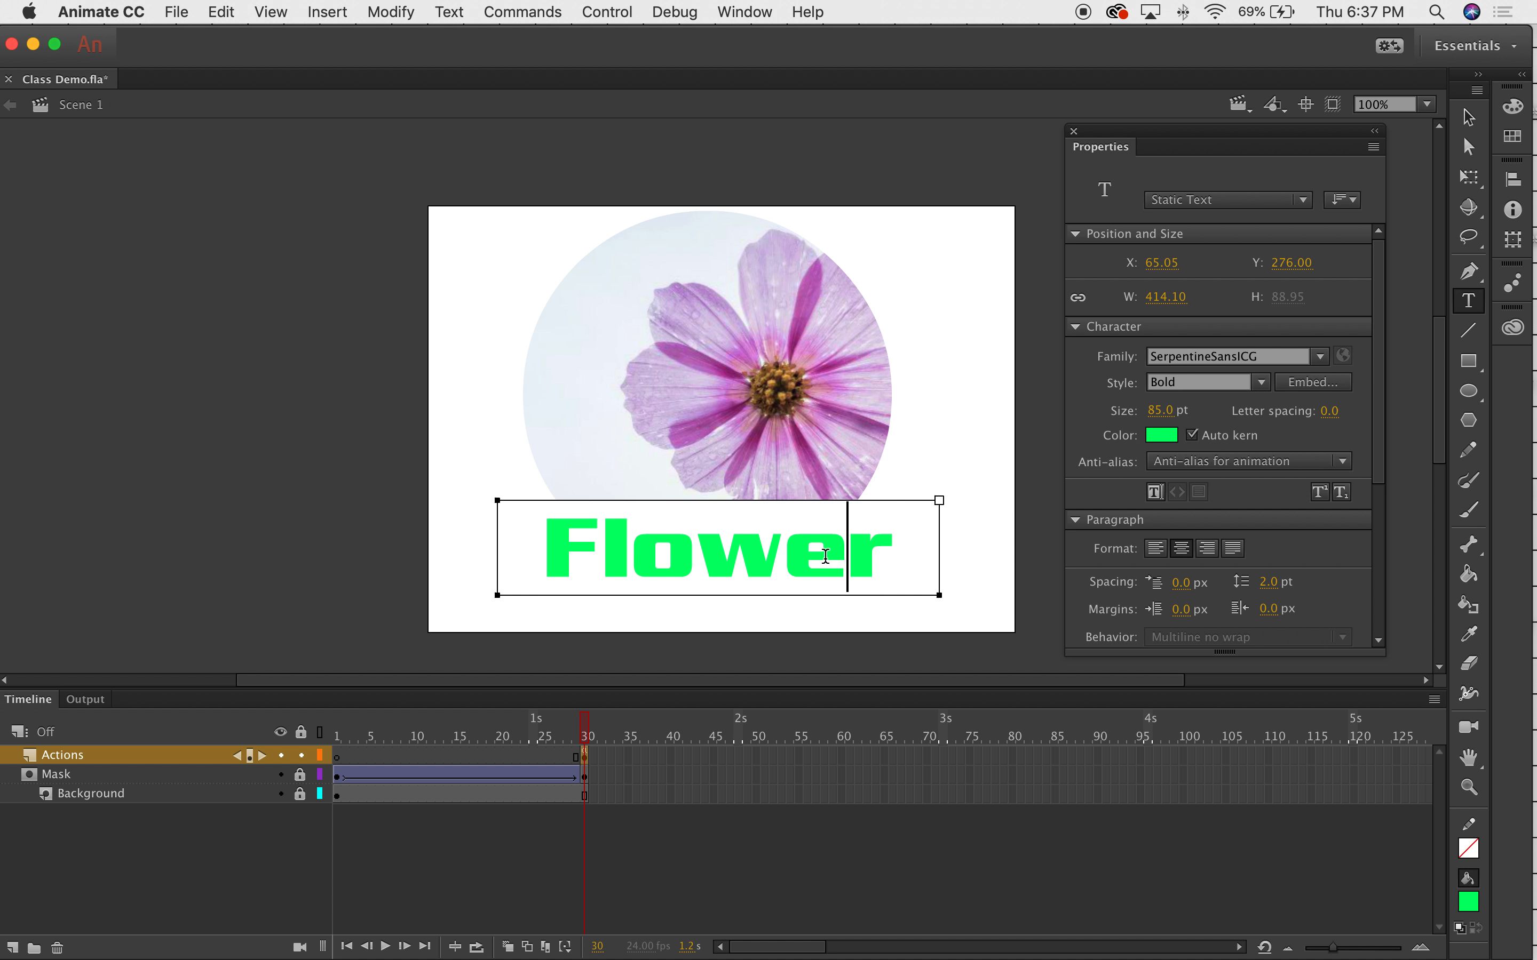
double_click(750, 578)
click(748, 571)
double_click(744, 562)
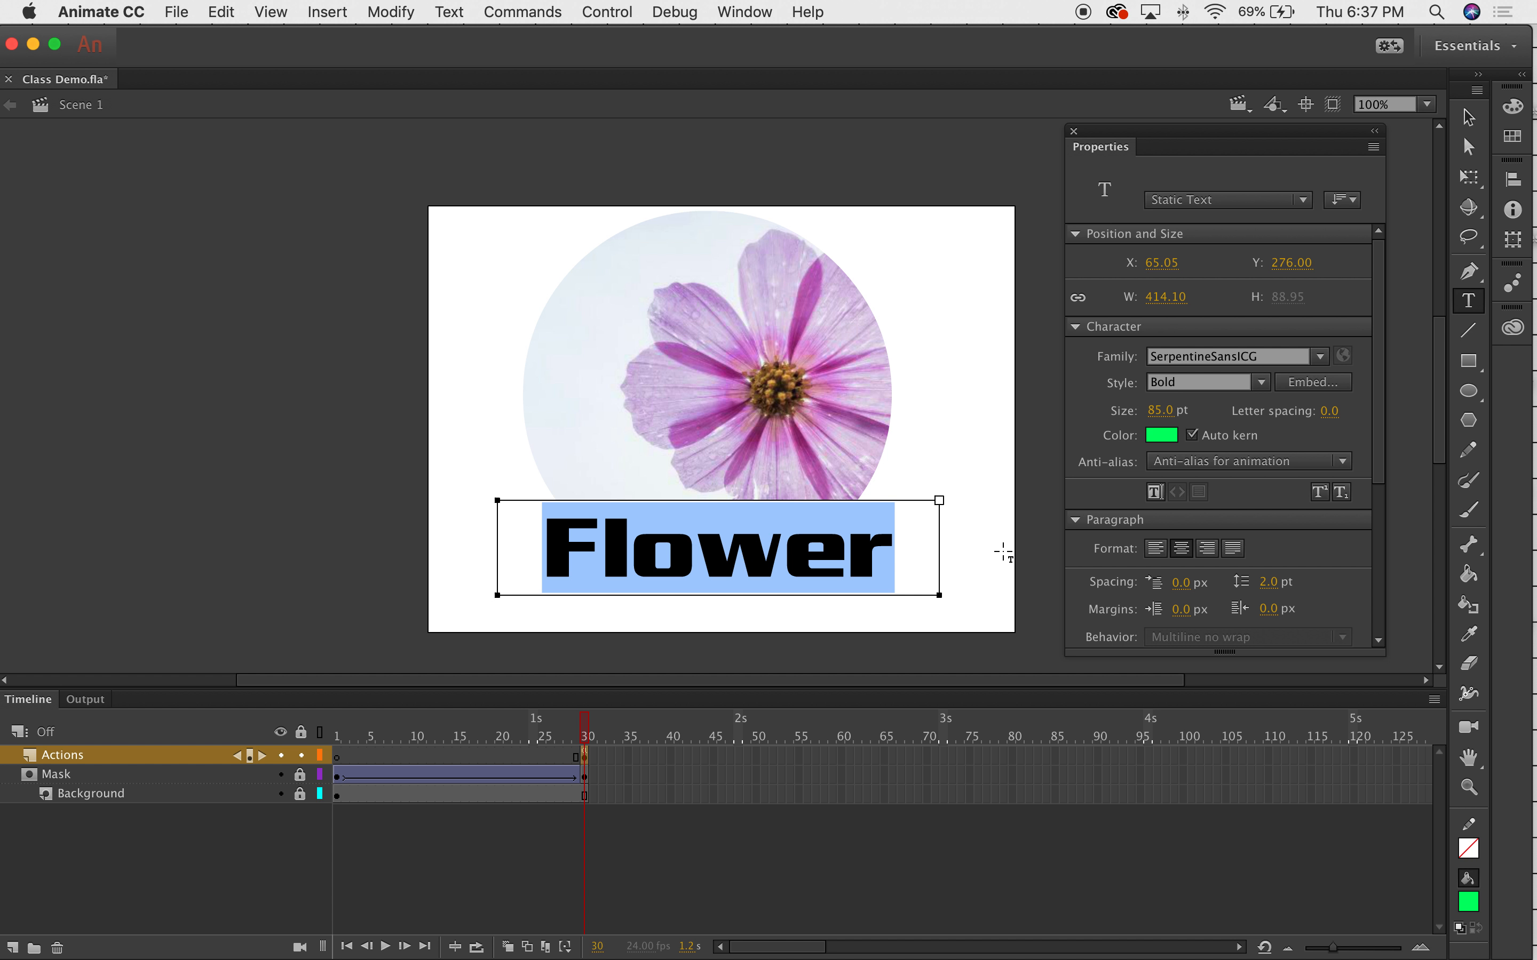
click(1167, 438)
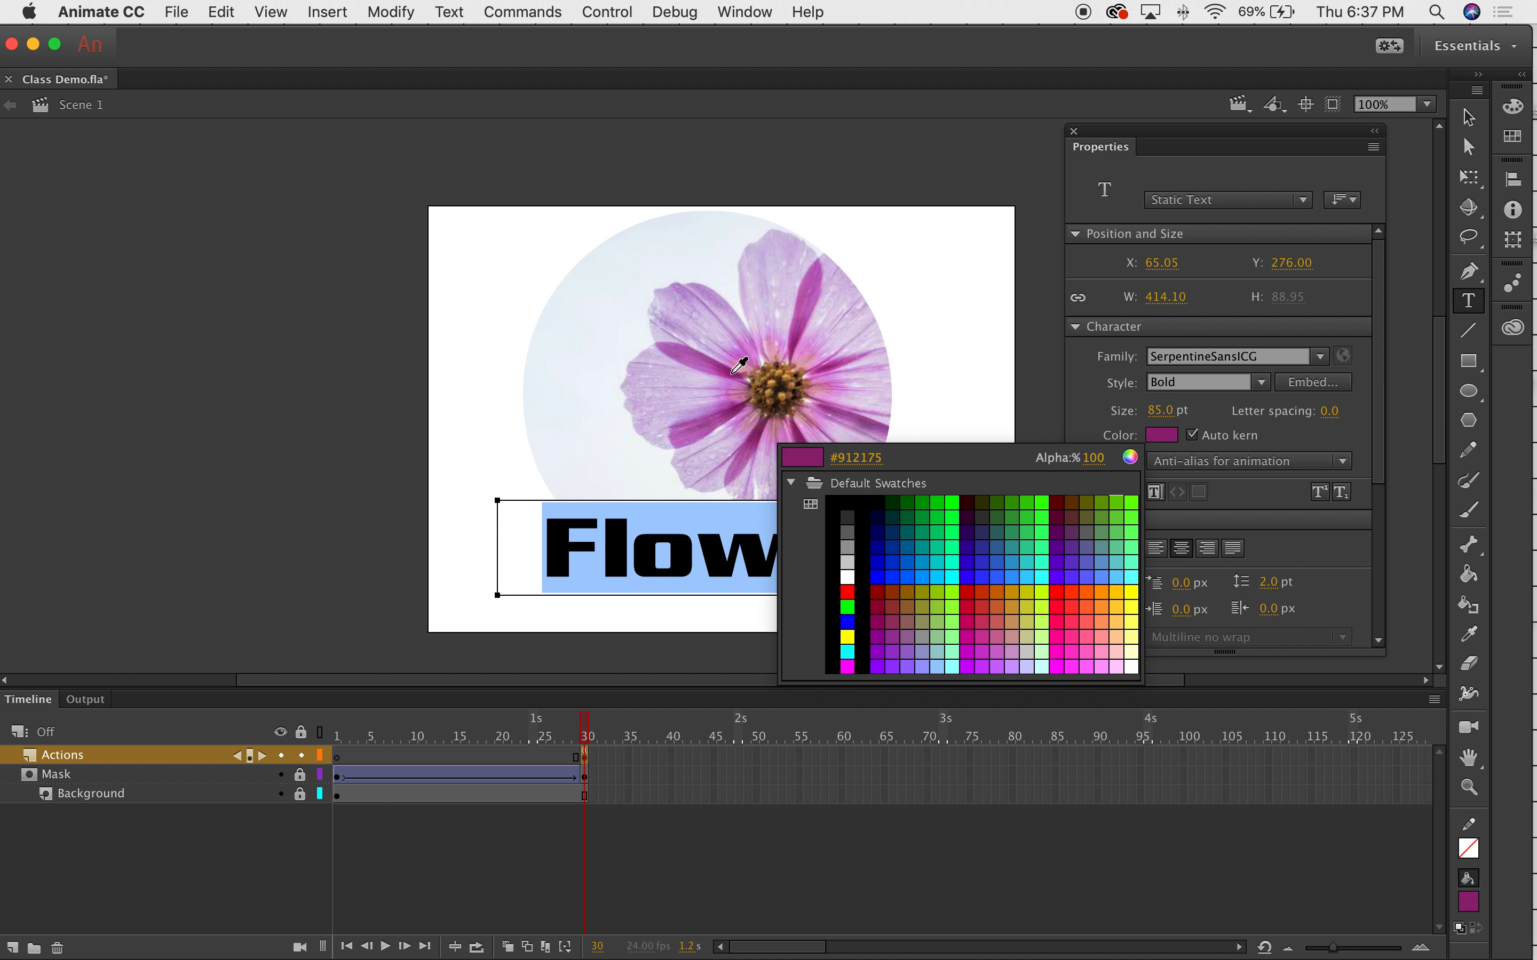
Apply the petal purple #912175 to the Flower text and select it with the Selection tool.
click(734, 376)
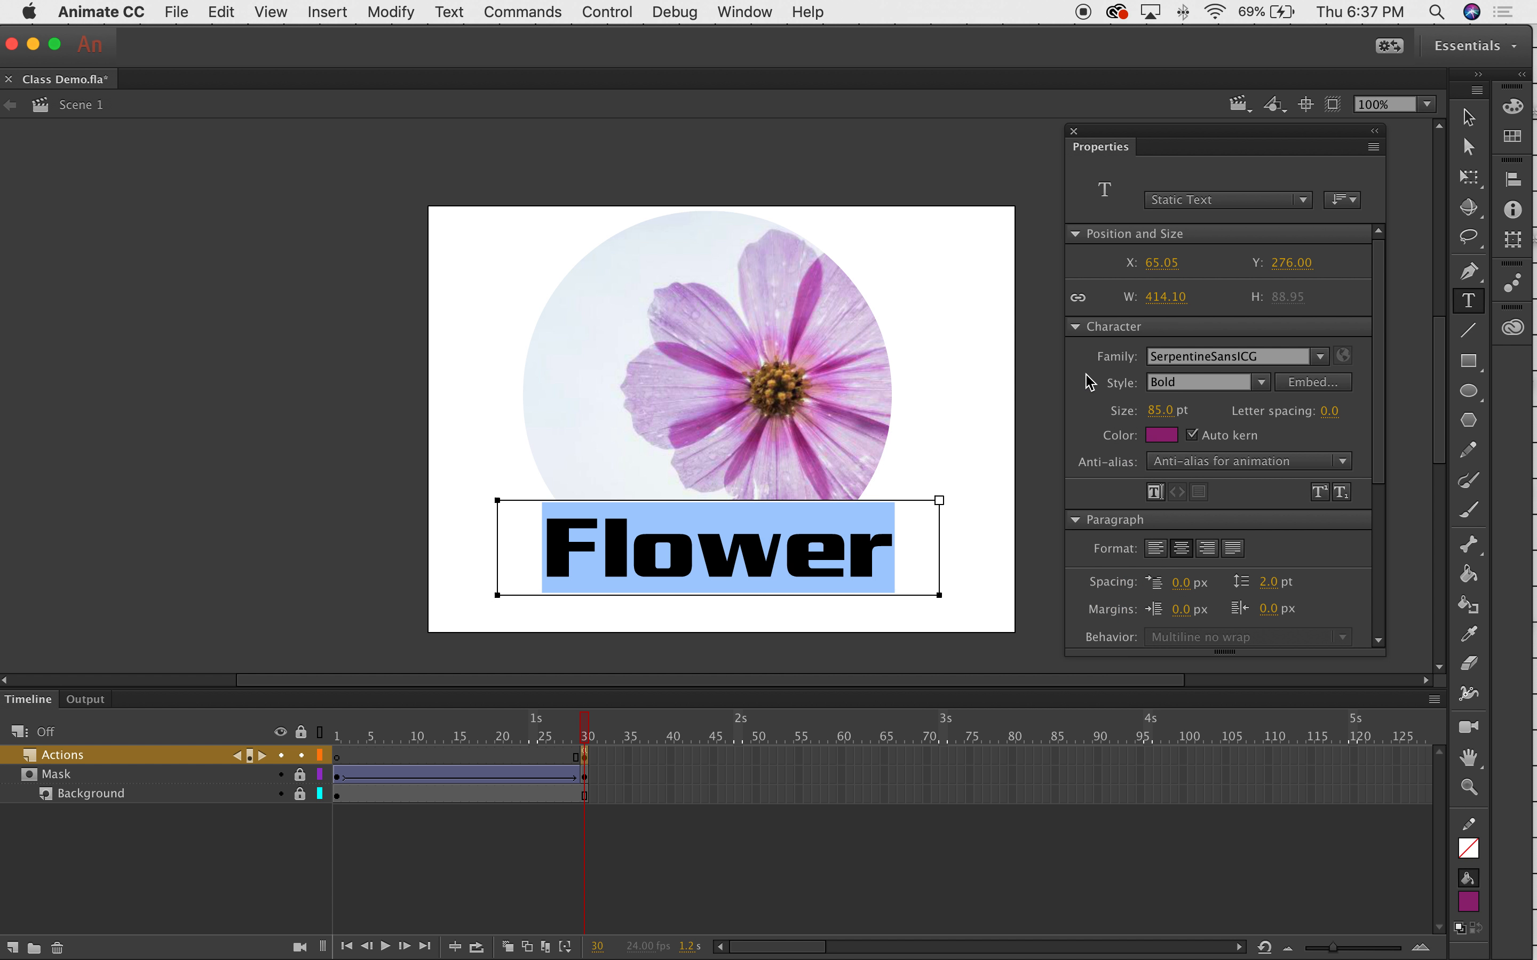
click(1469, 116)
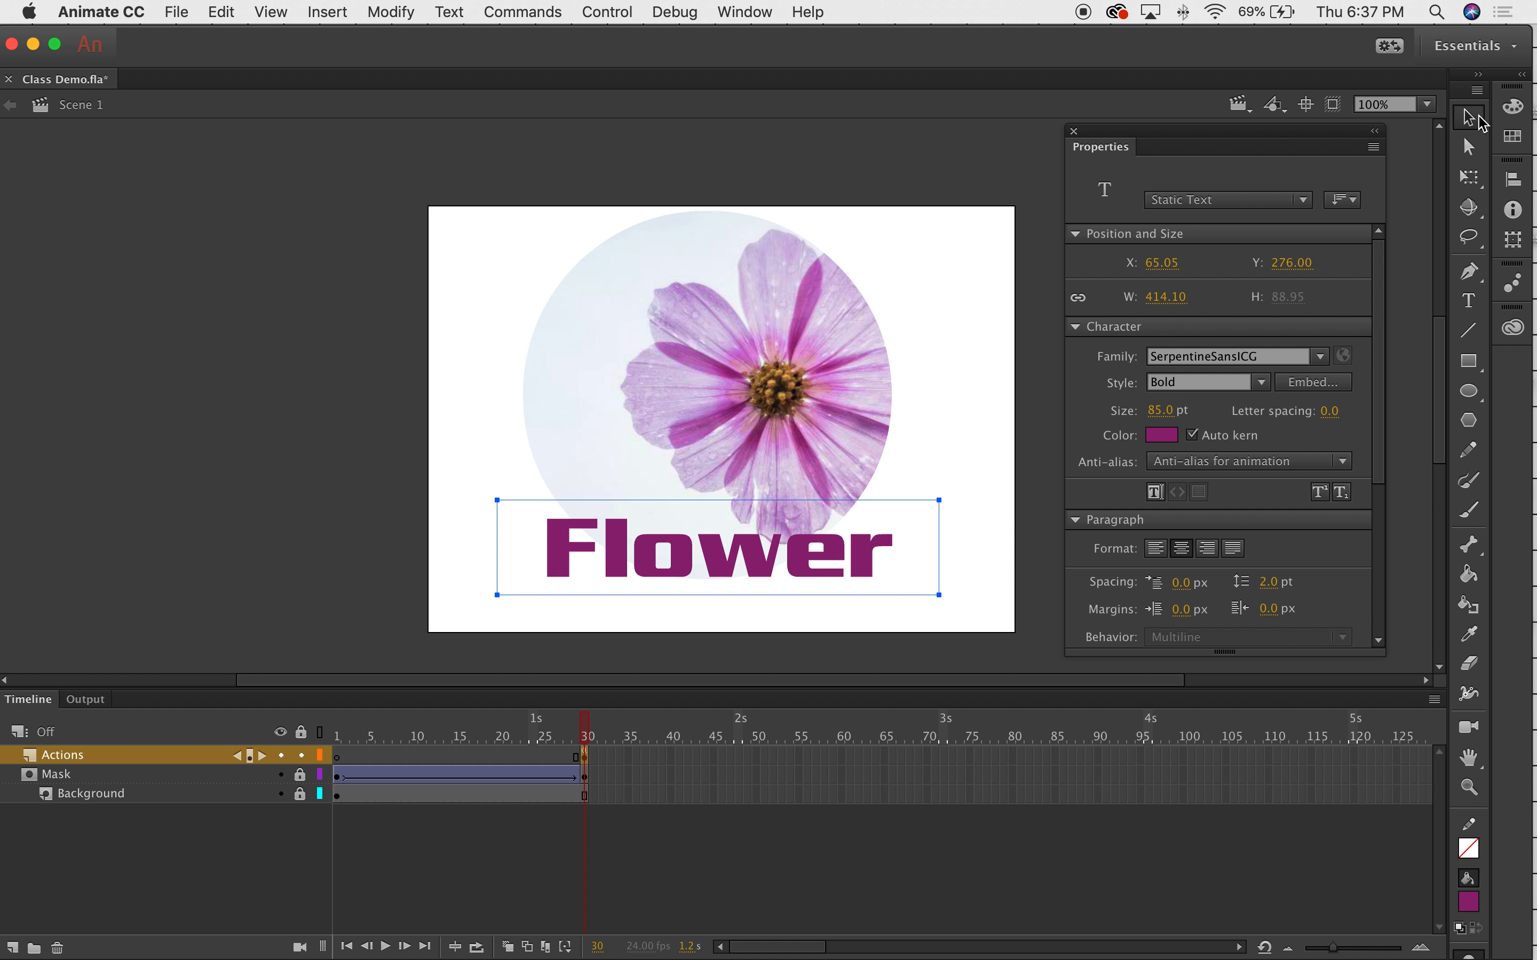
click(1058, 417)
Move the Flower text down-right to X 79.05, Y 297.00 and open its font Family list.
drag(837, 550, 851, 573)
click(1009, 459)
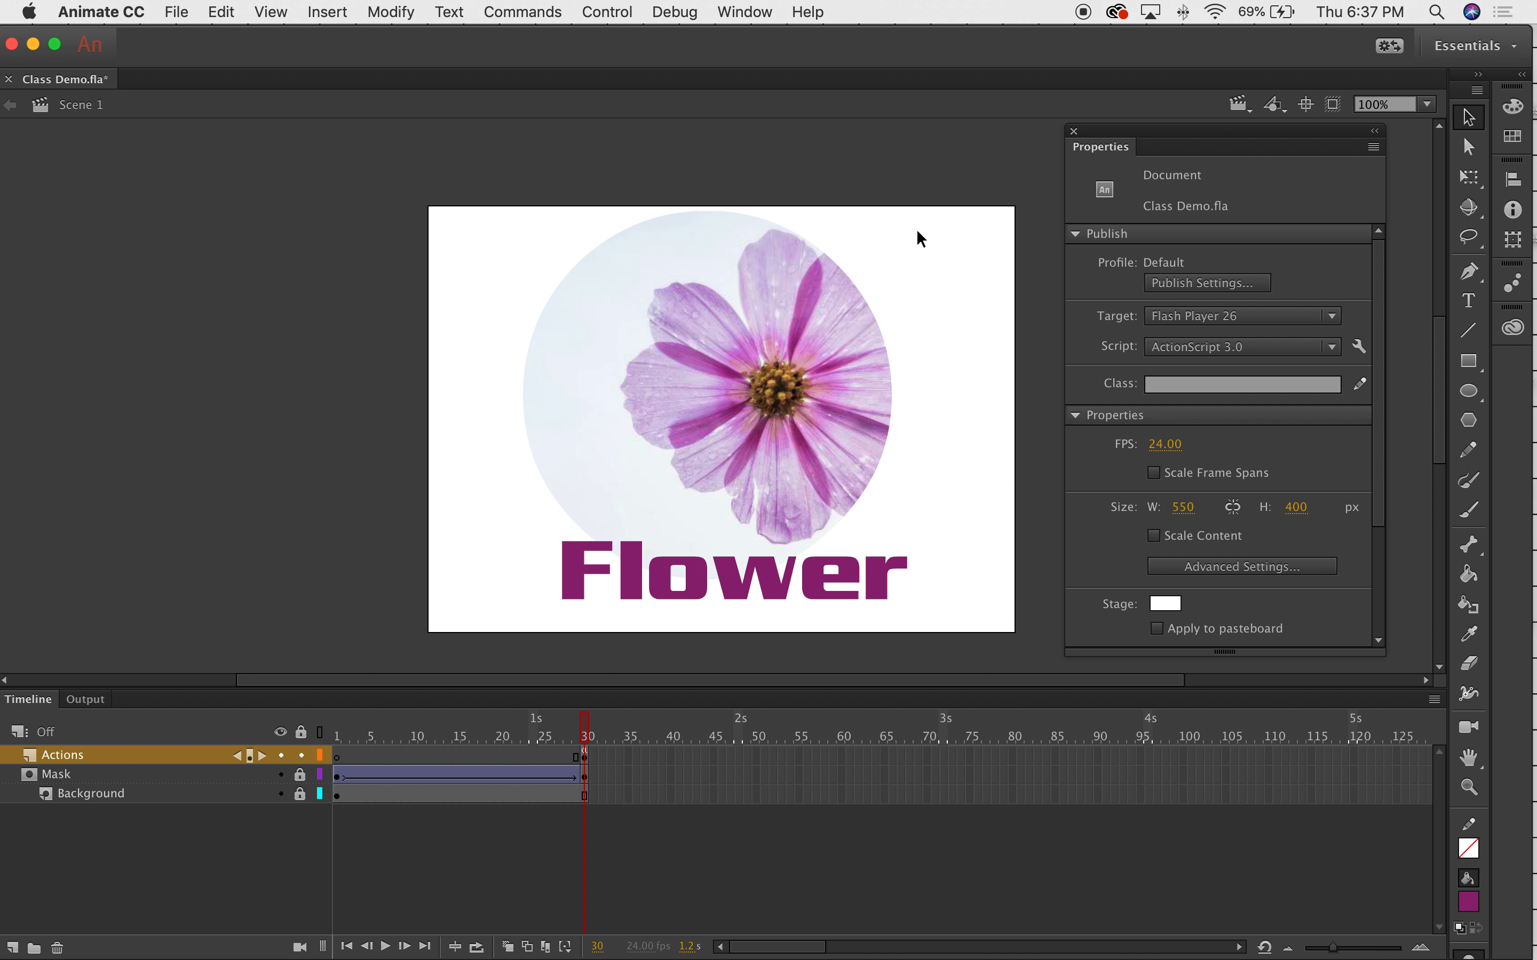
click(800, 594)
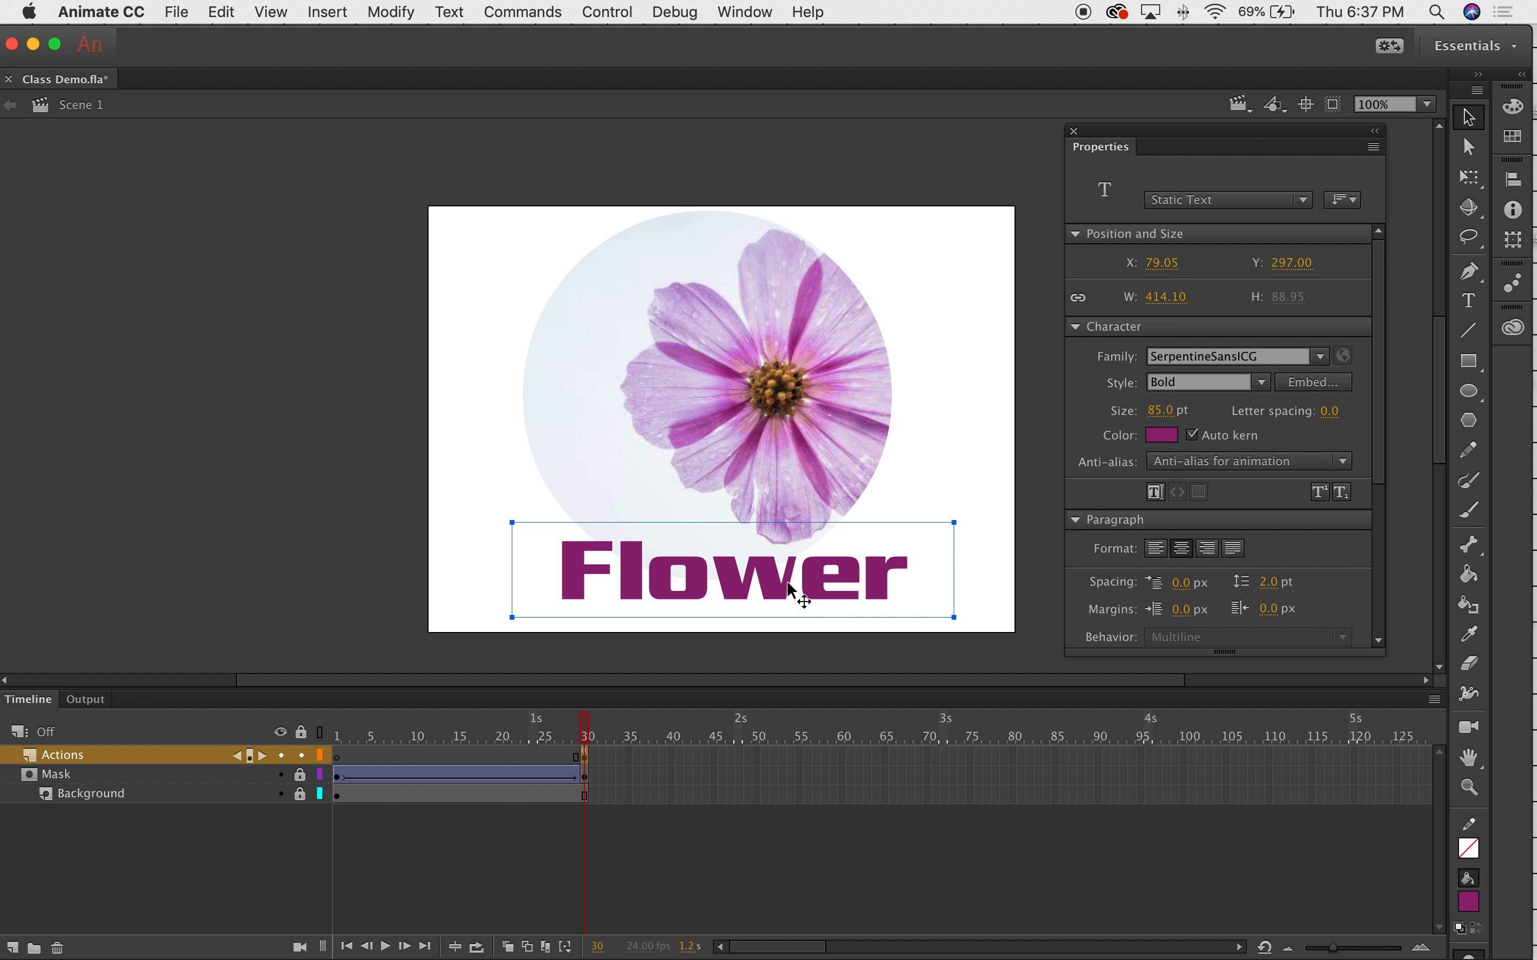
click(1321, 357)
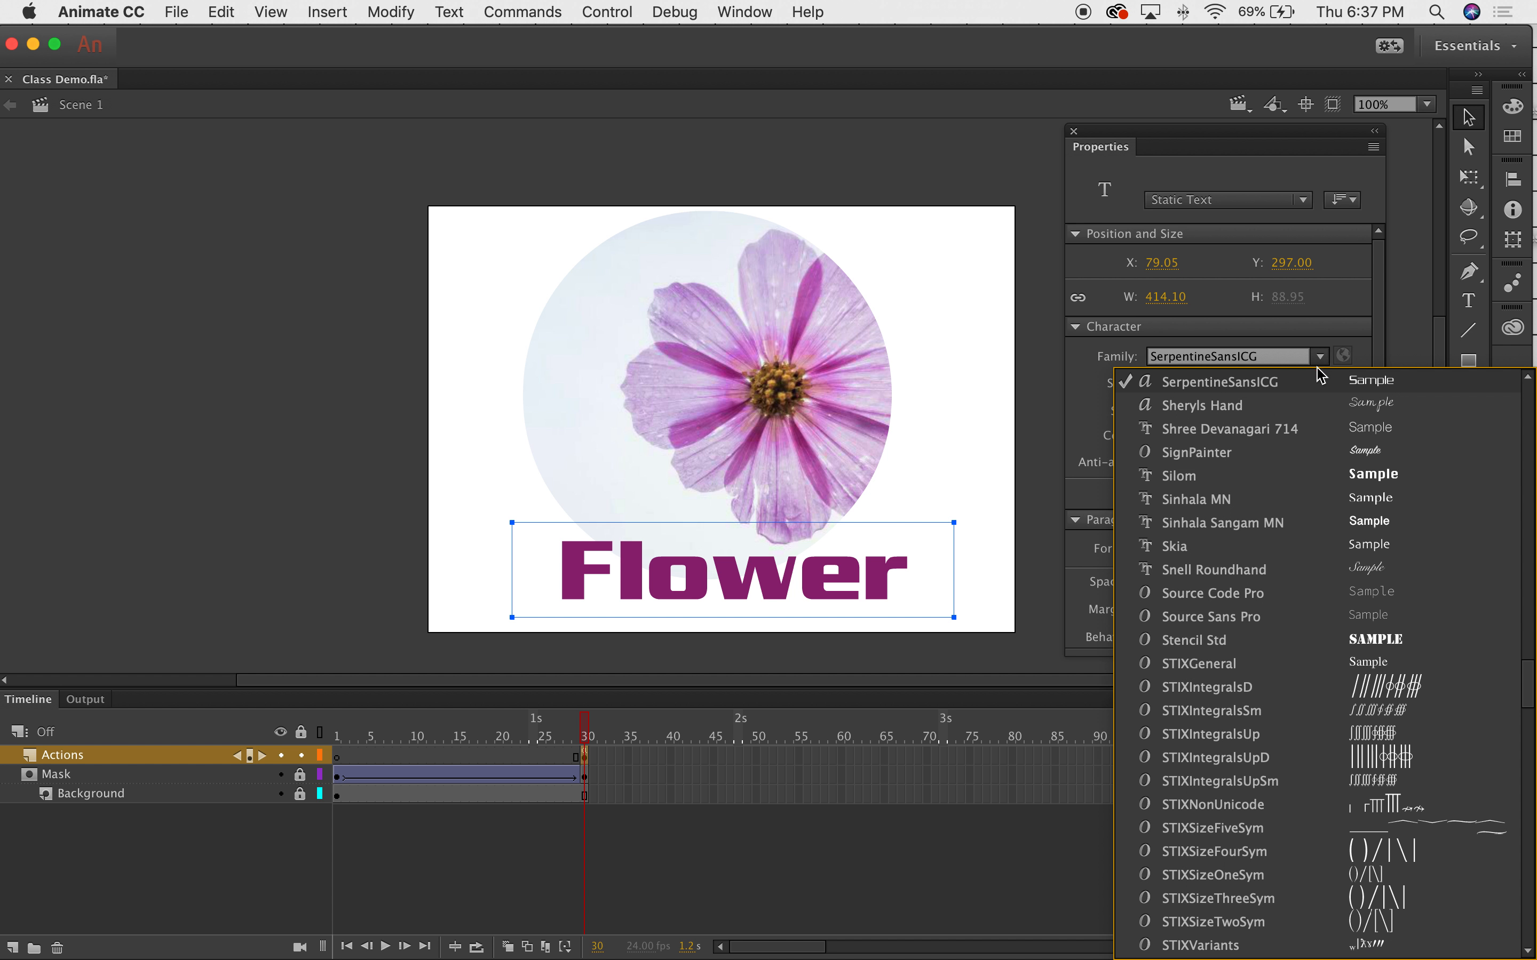
Set the Flower text font to SignPainter, style HouseScript Semibold.
click(1230, 413)
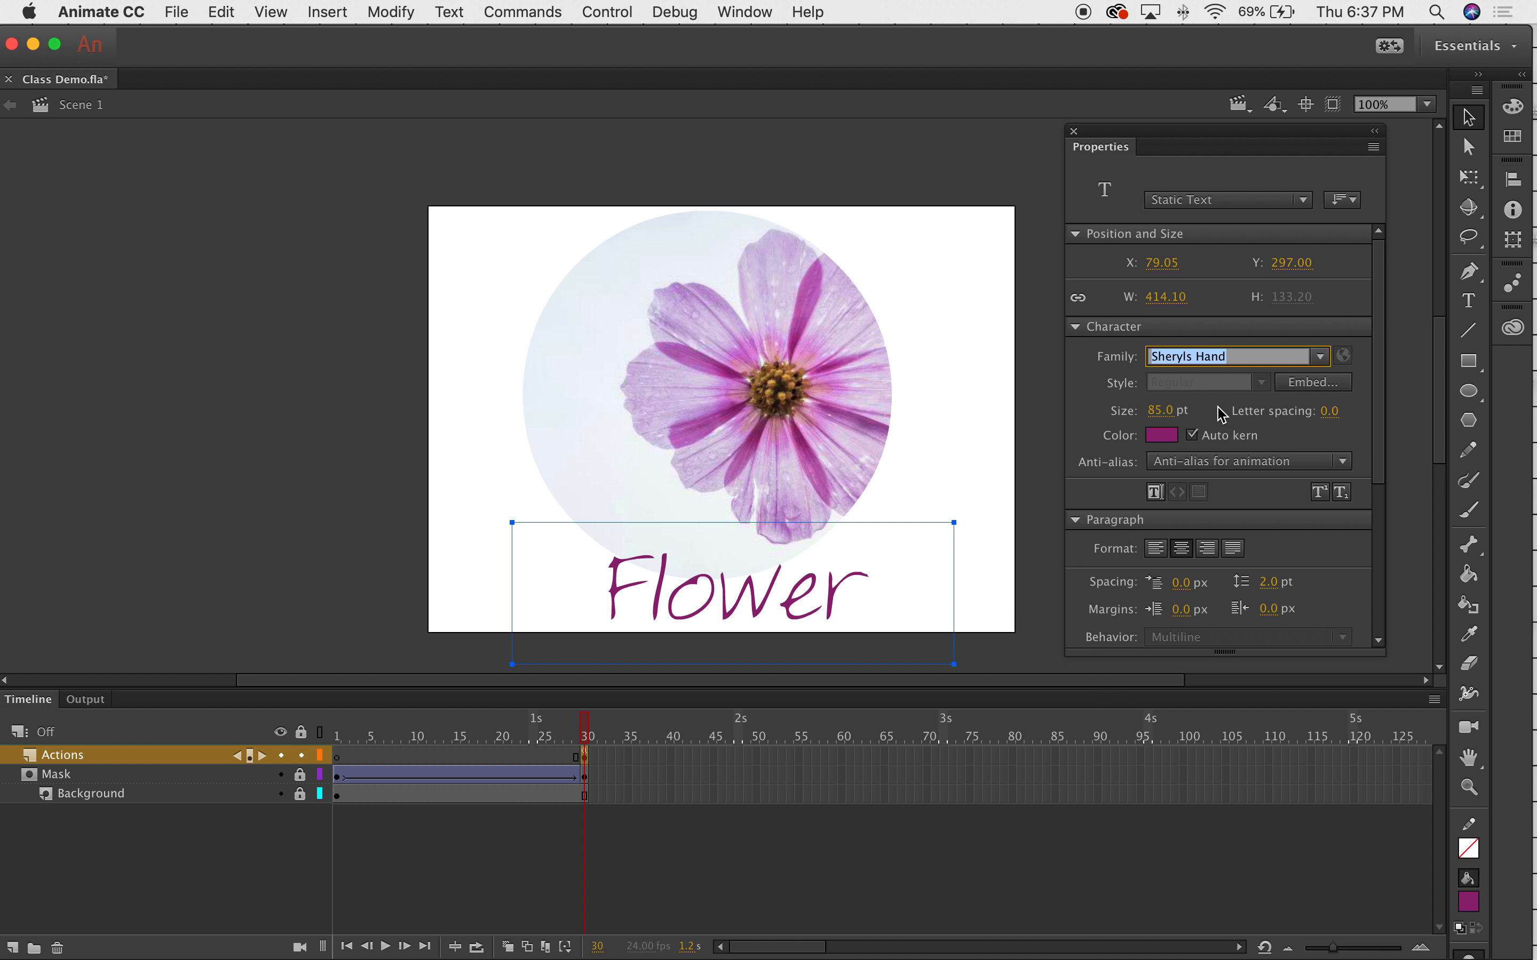
click(1321, 357)
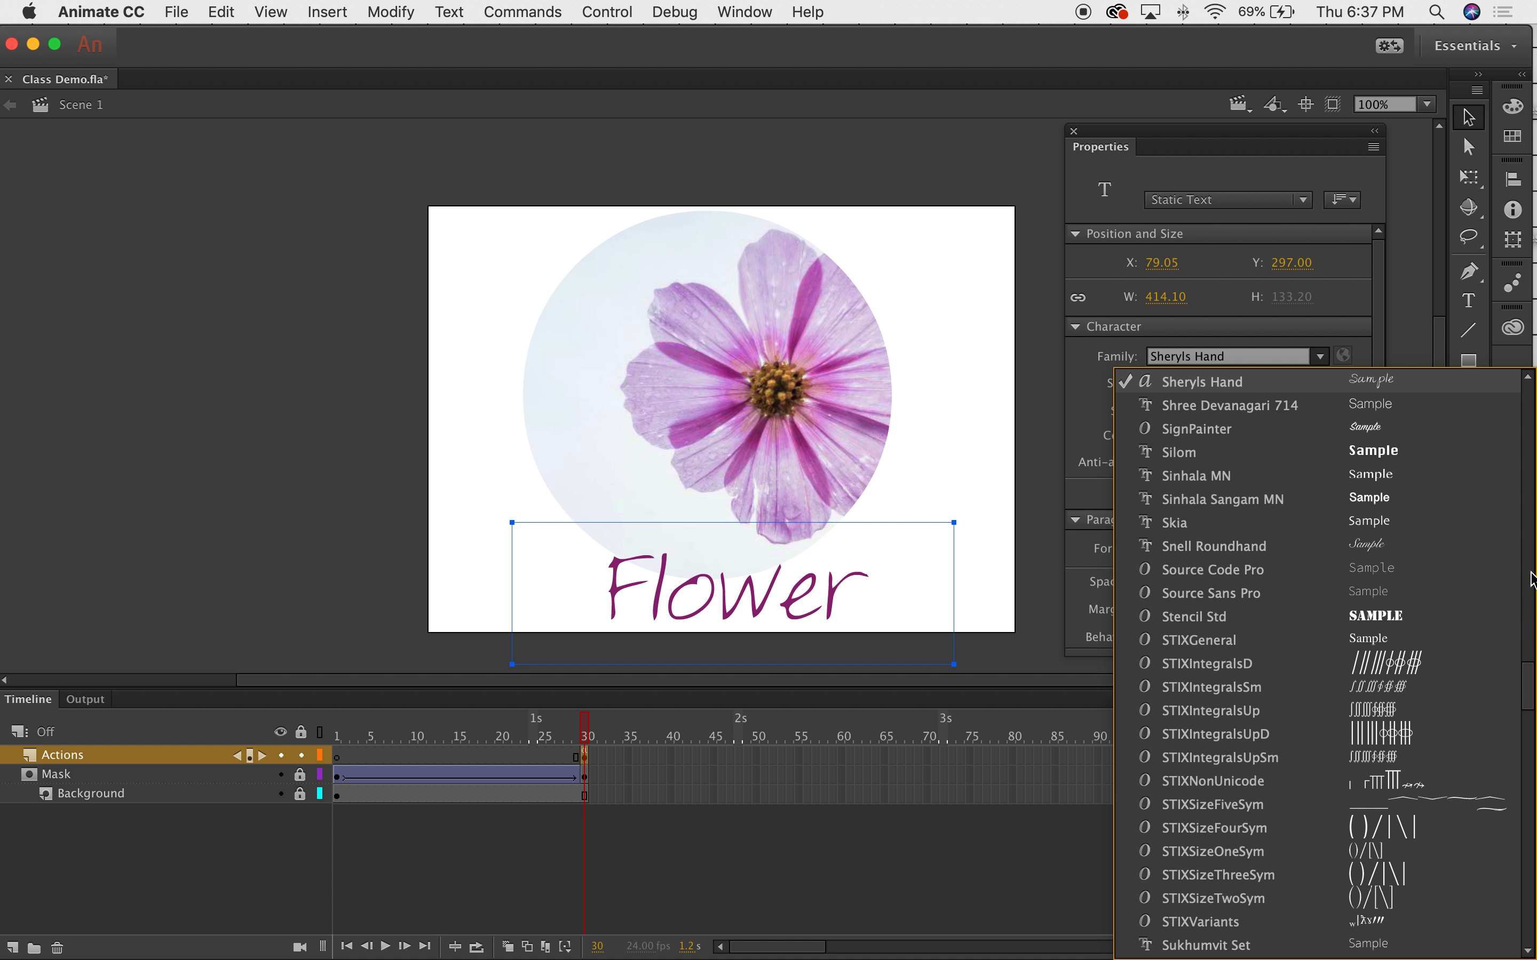
click(1312, 430)
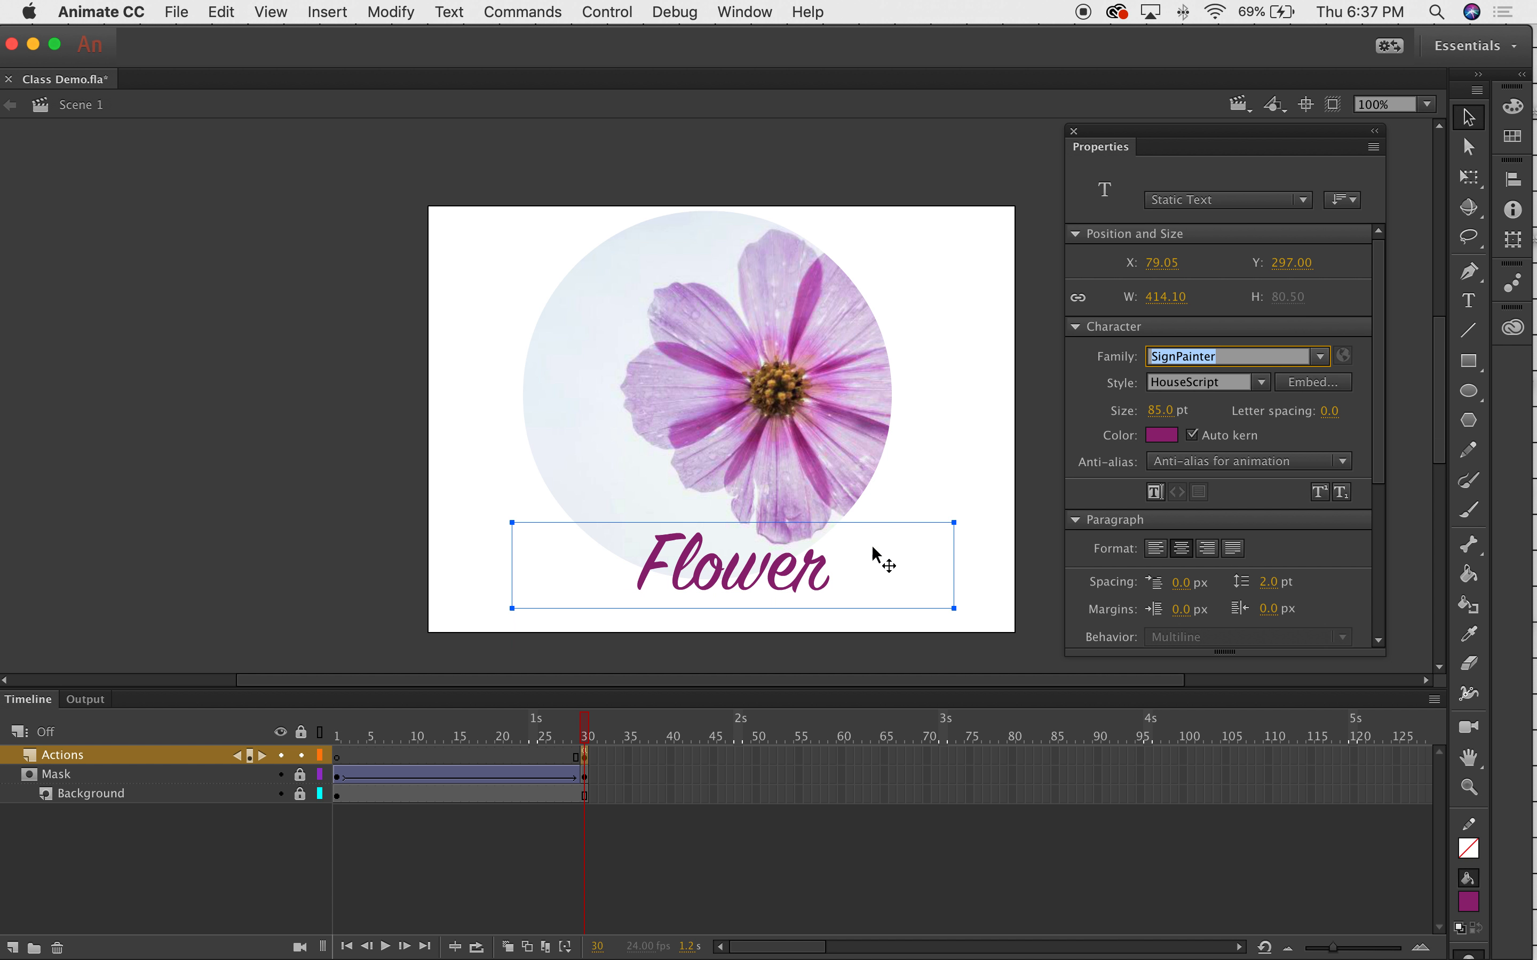
click(1263, 383)
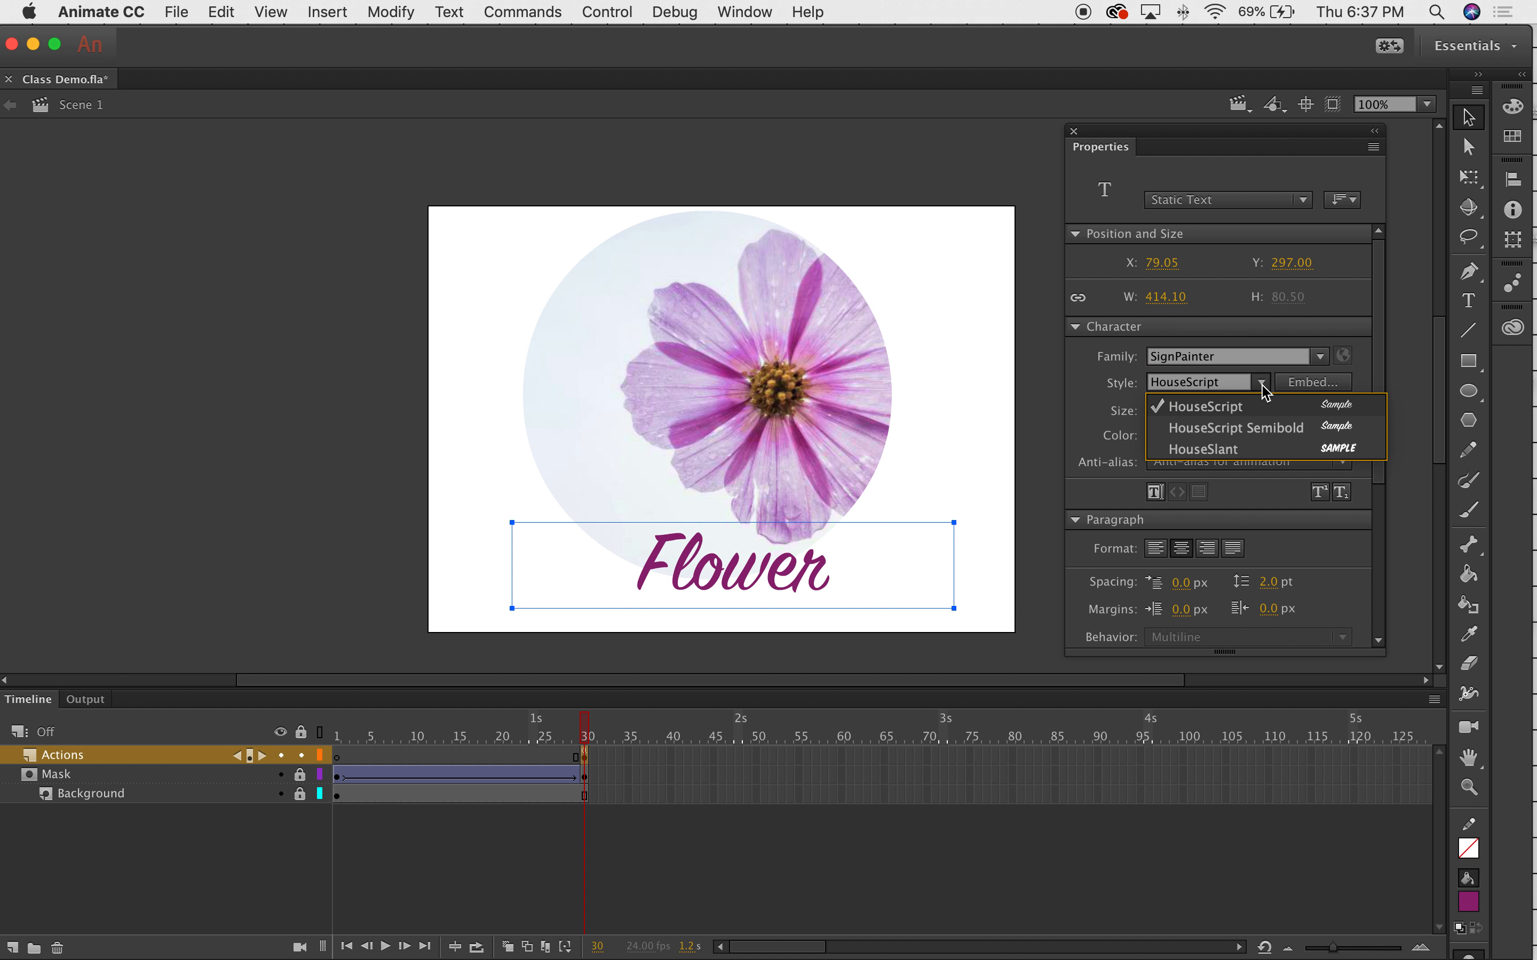
click(1244, 450)
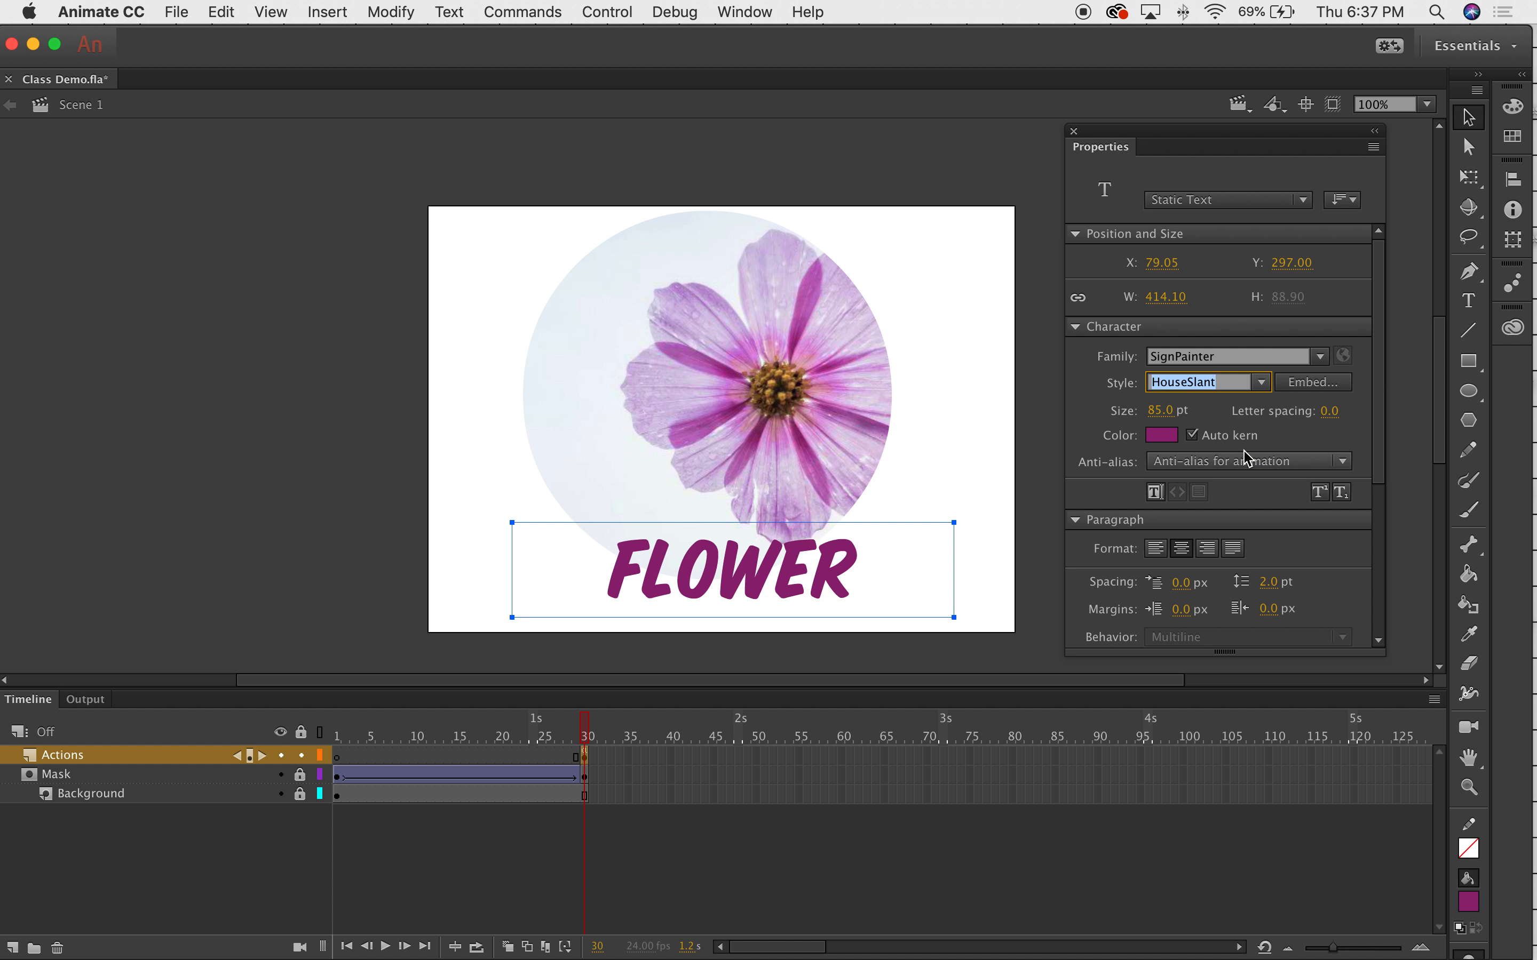
click(1270, 393)
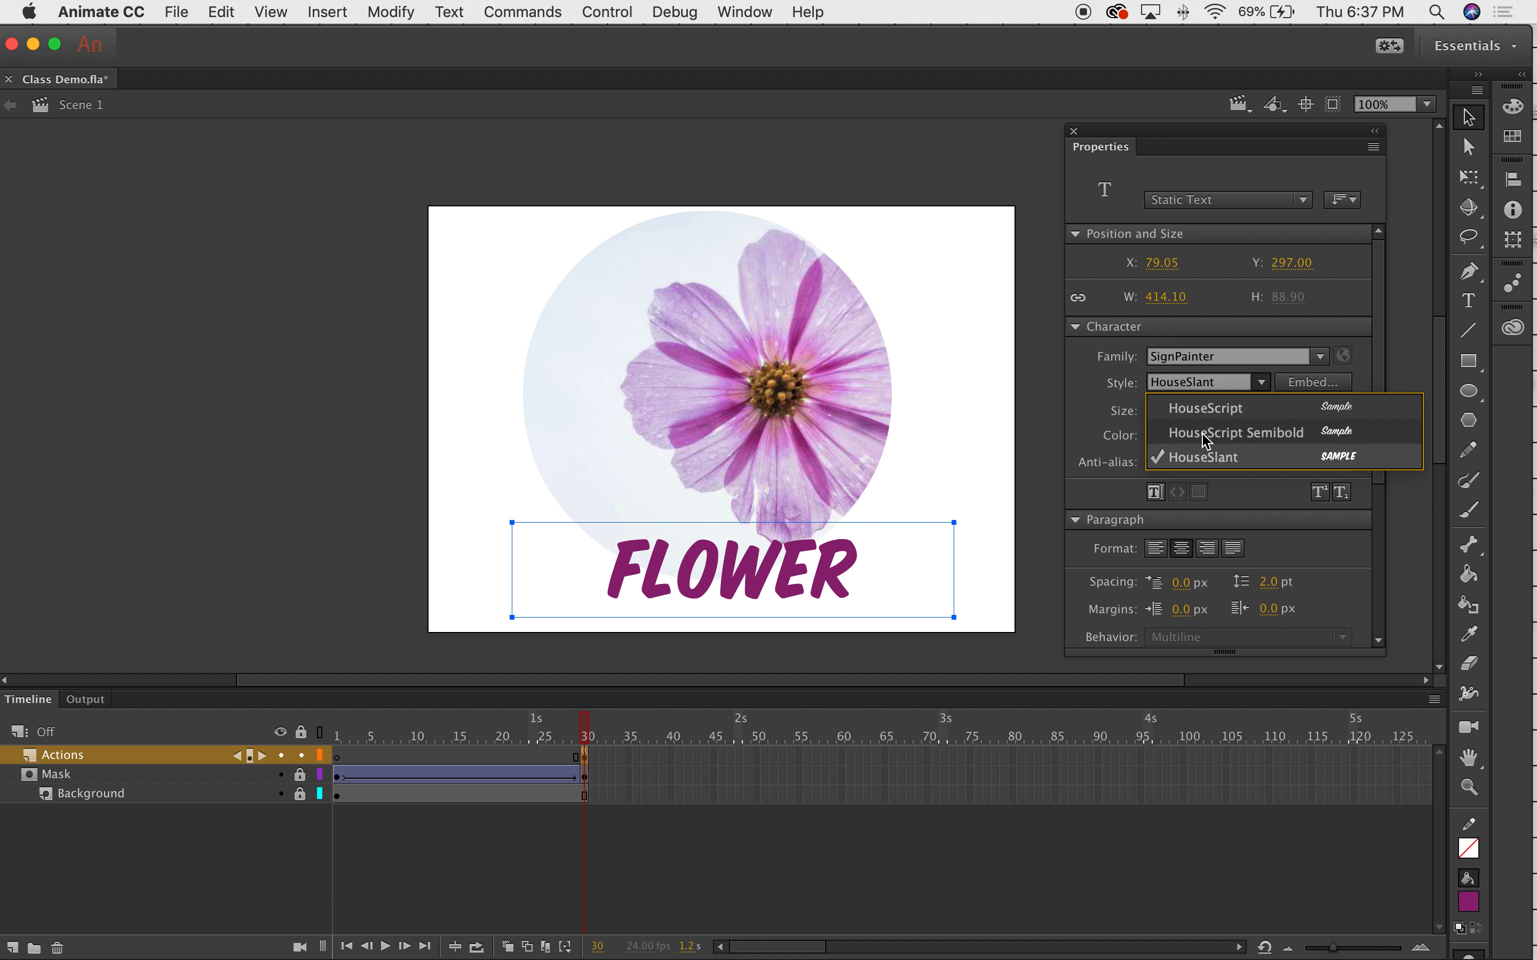
click(1206, 432)
Set the Flower text size to 124 pt.
drag(1168, 410, 1223, 407)
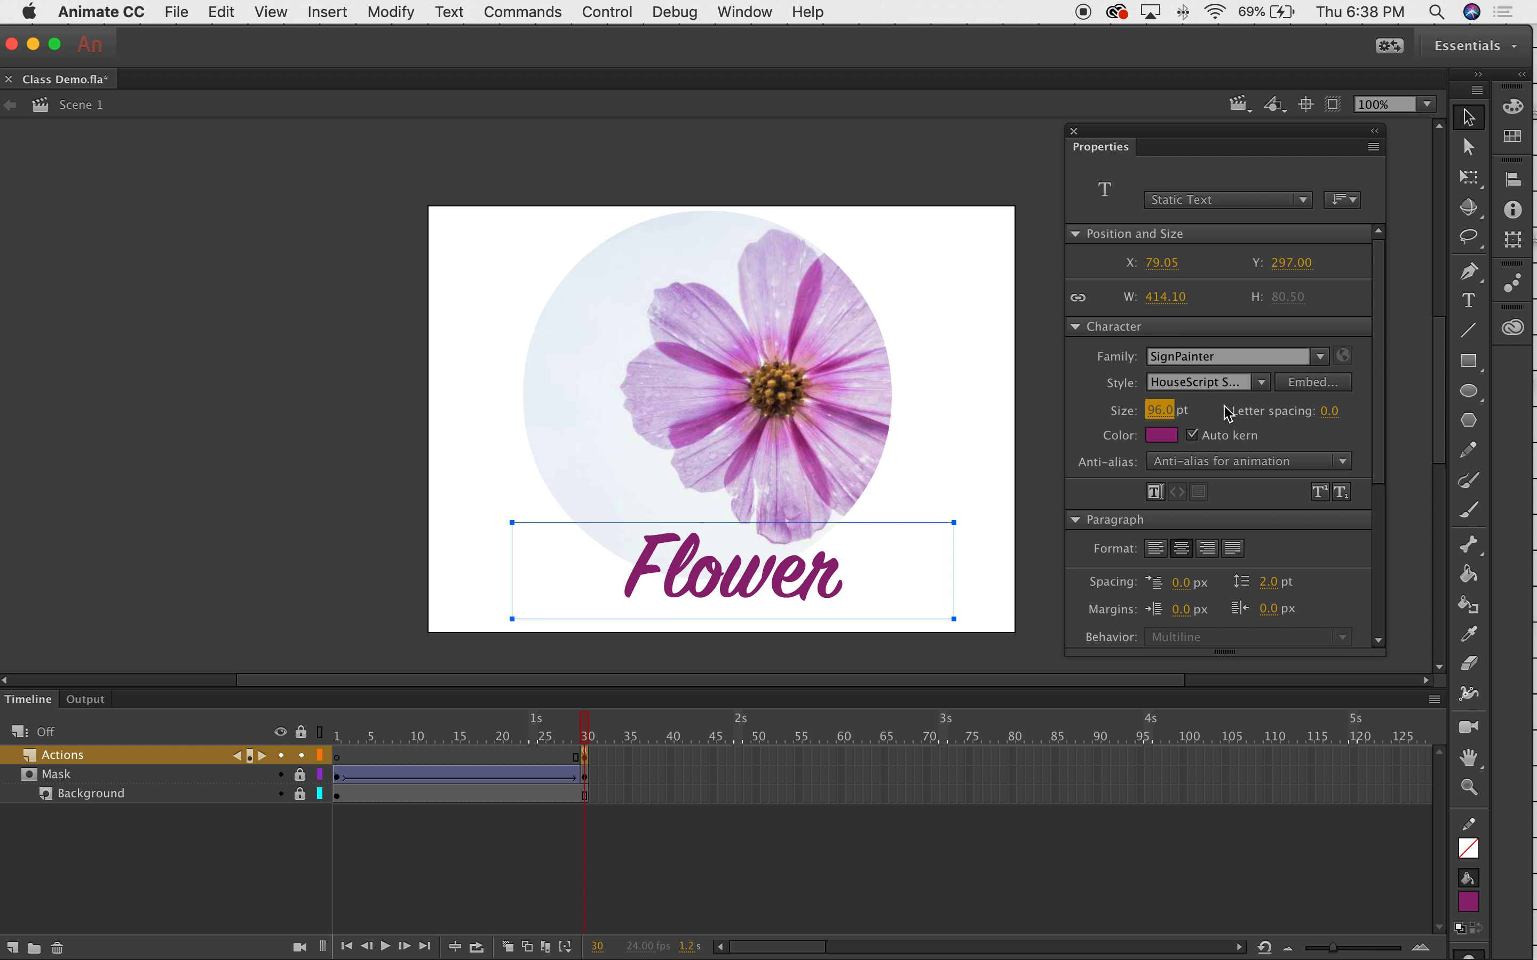
click(1159, 411)
text(1)
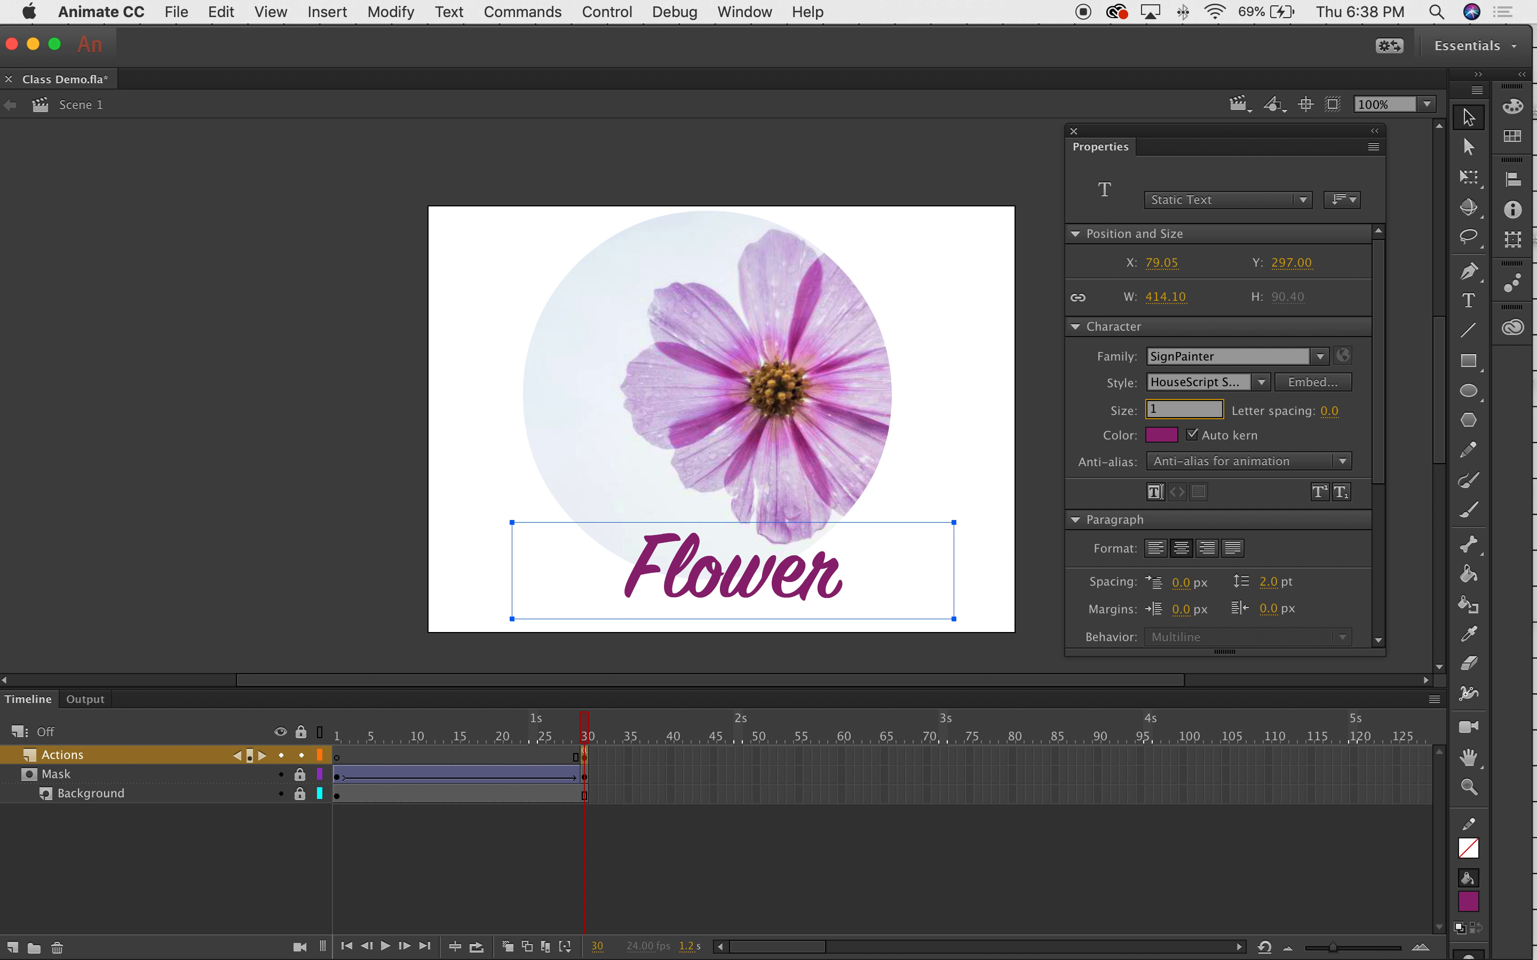
text(24)
key(Return)
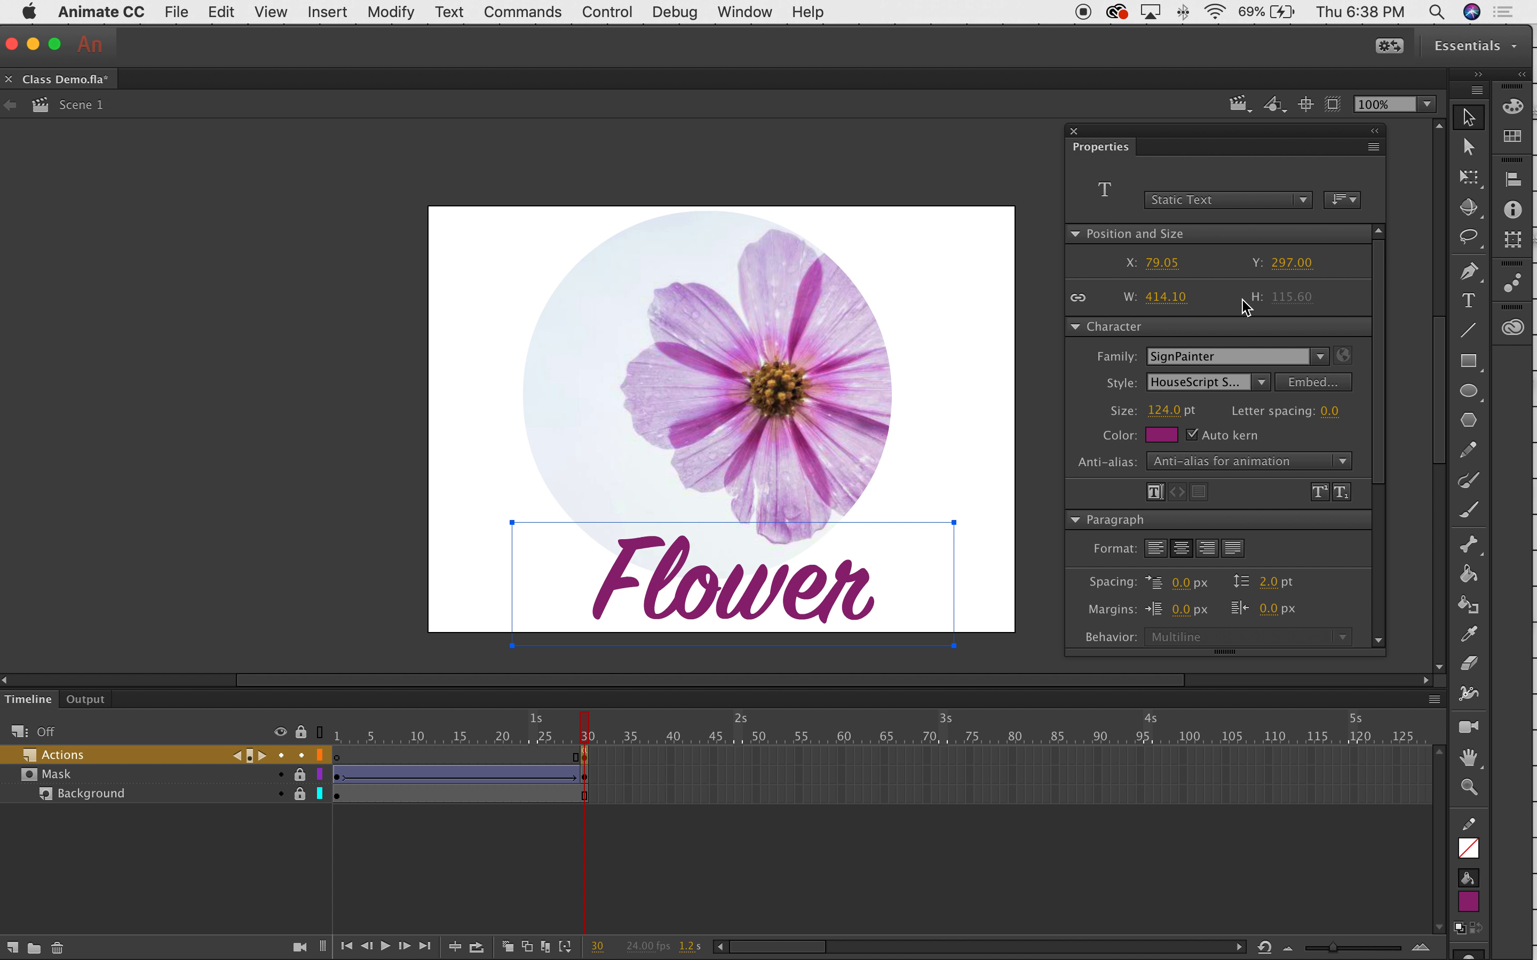
Move the Flower text up under the flower to Y 276.00 and reselect it.
click(810, 636)
drag(784, 604, 784, 578)
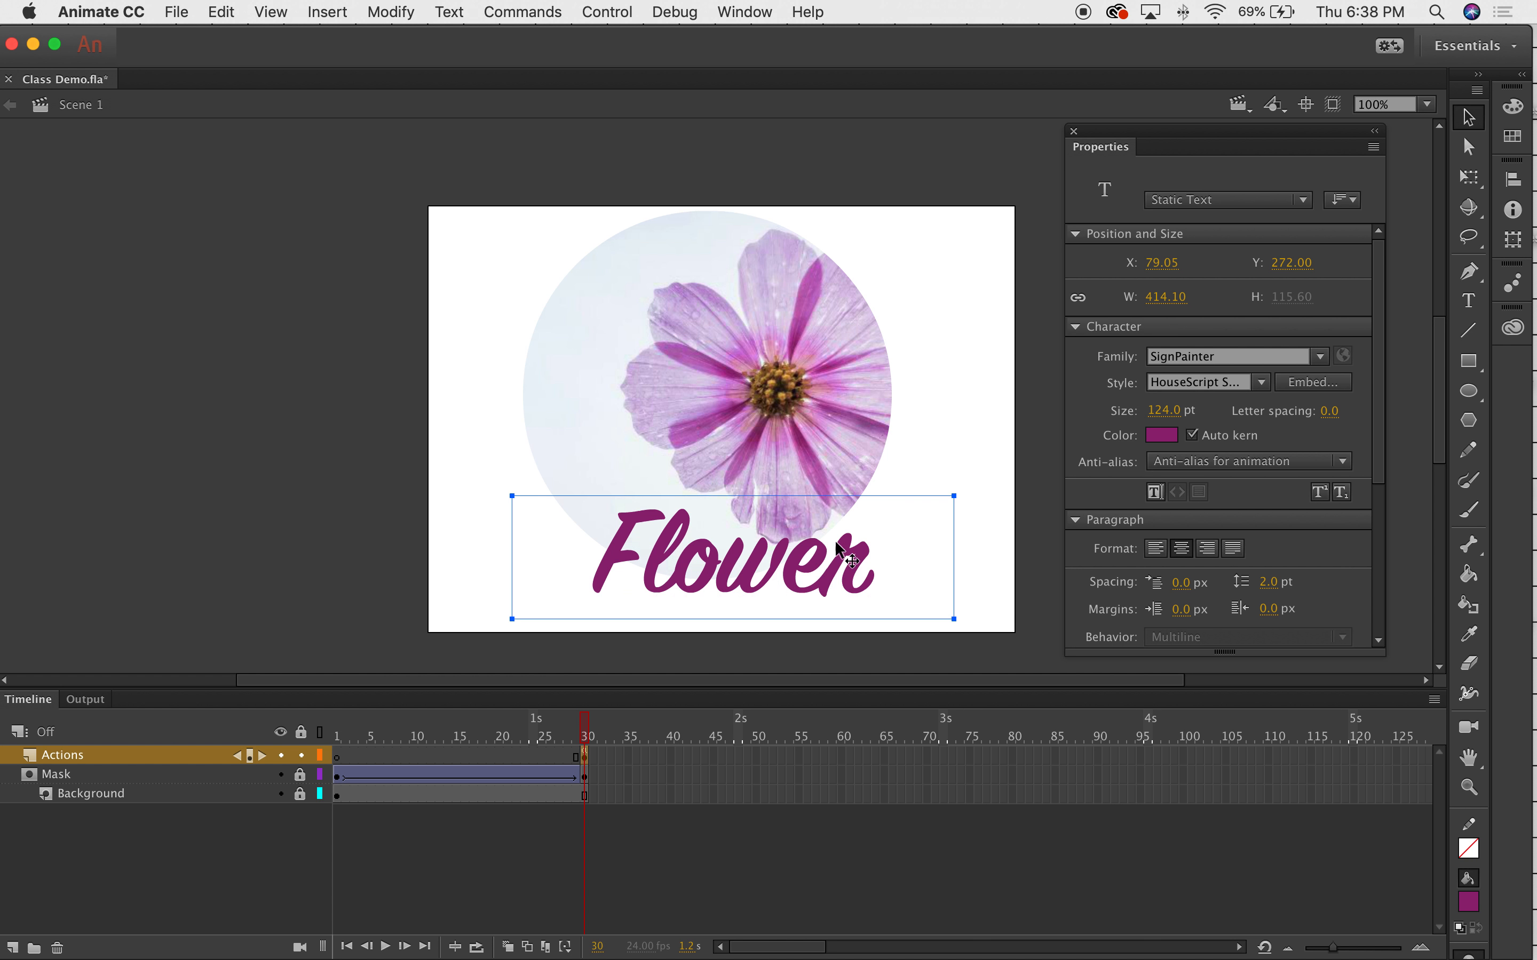
click(931, 433)
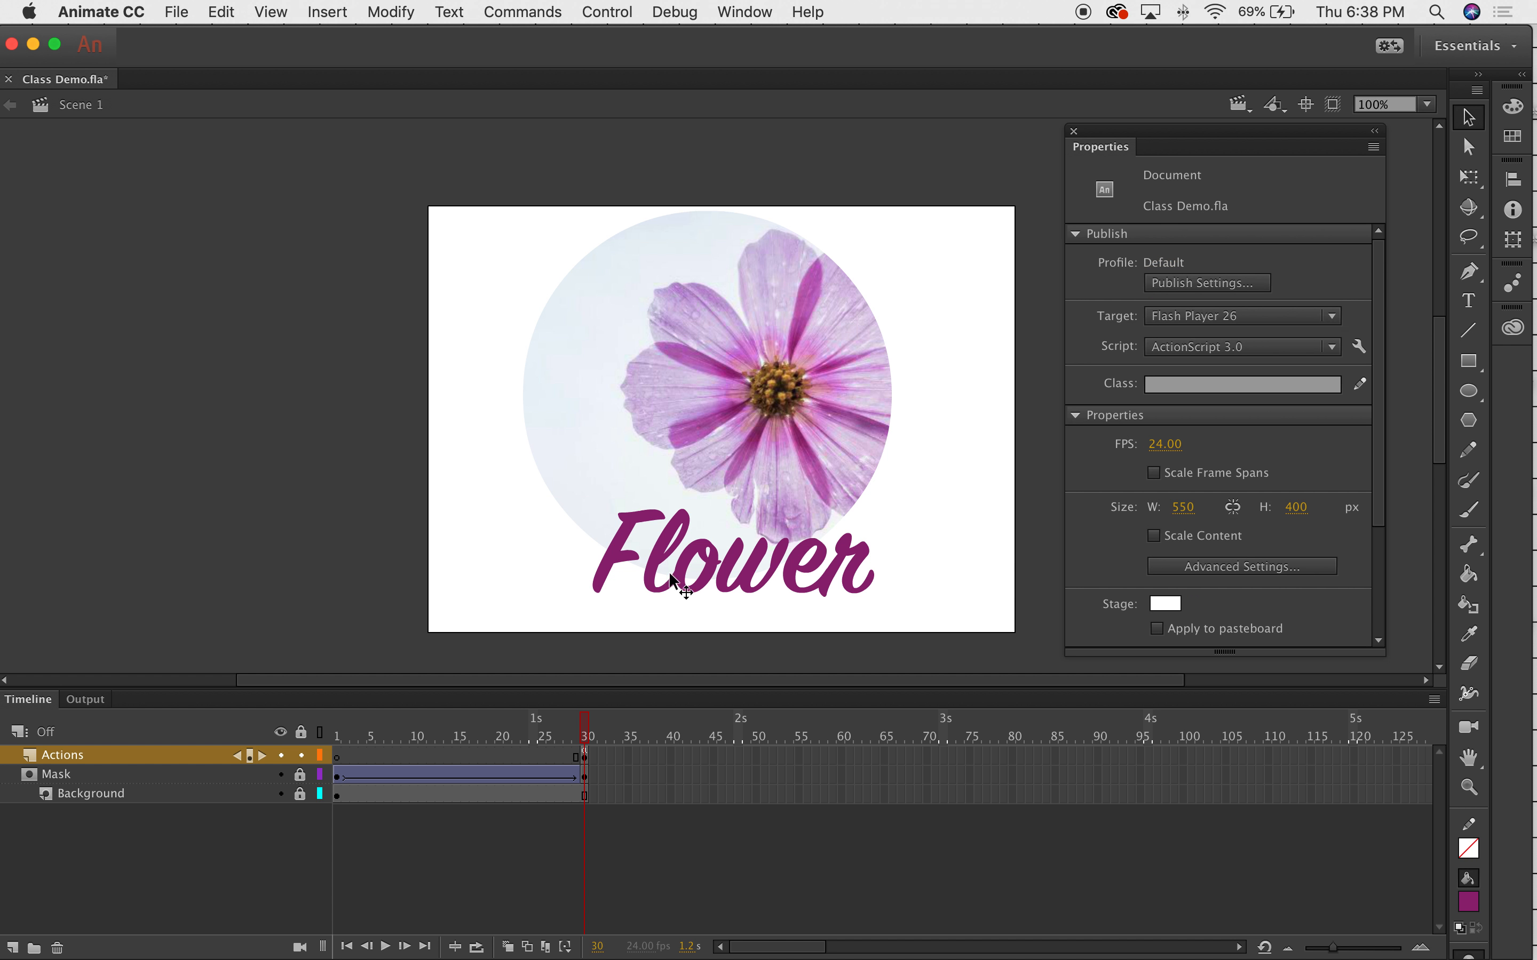
drag(685, 590, 671, 585)
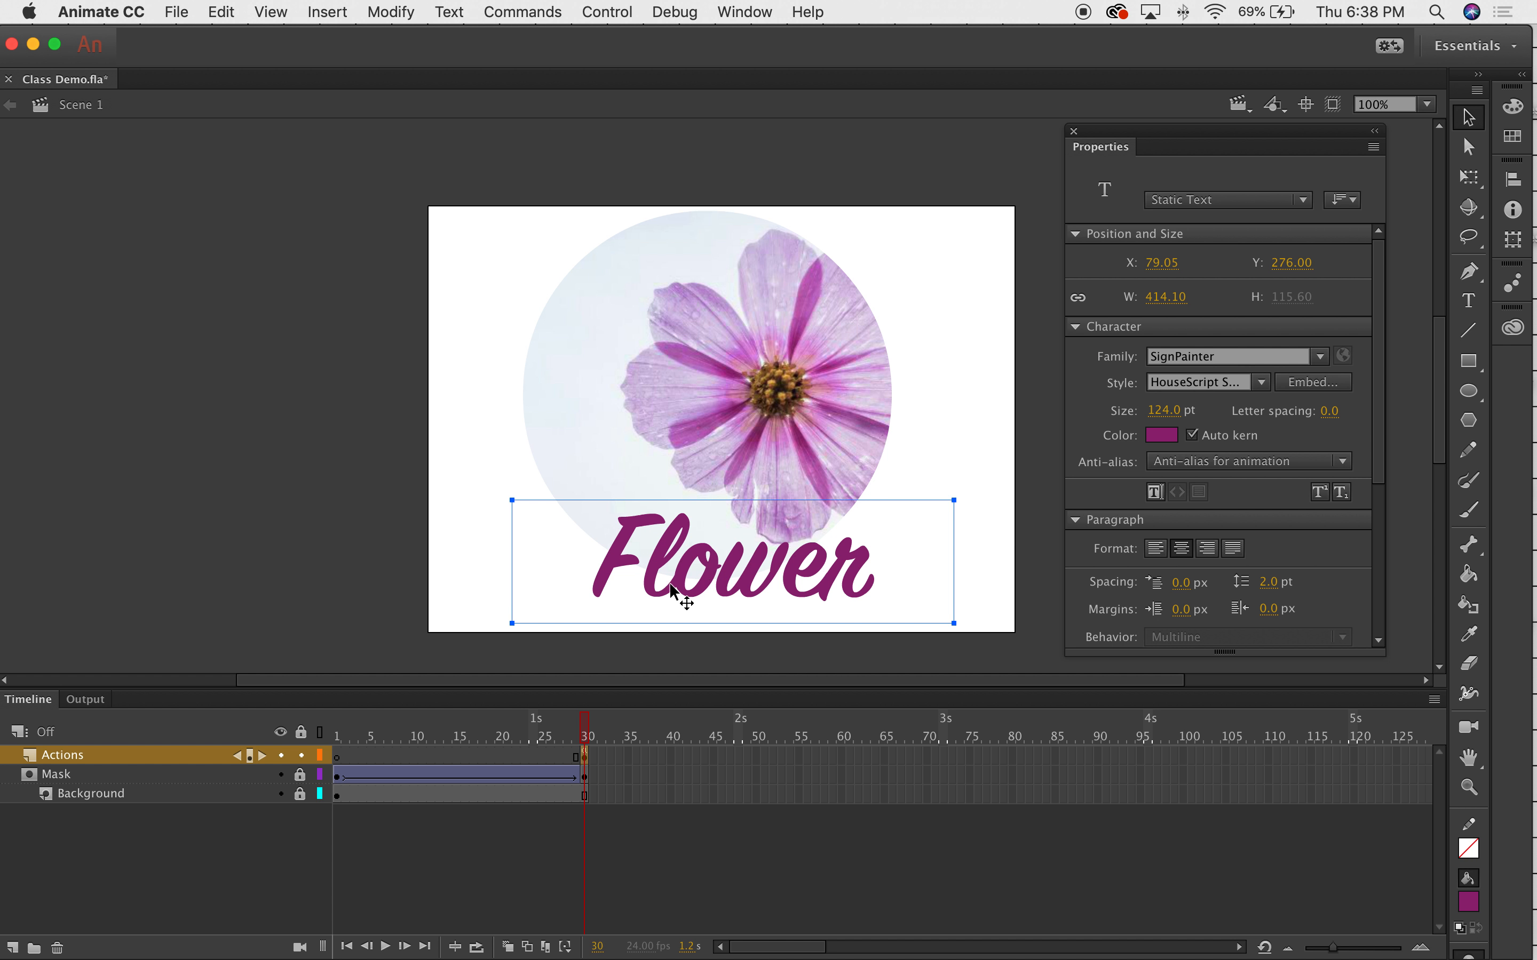
click(978, 391)
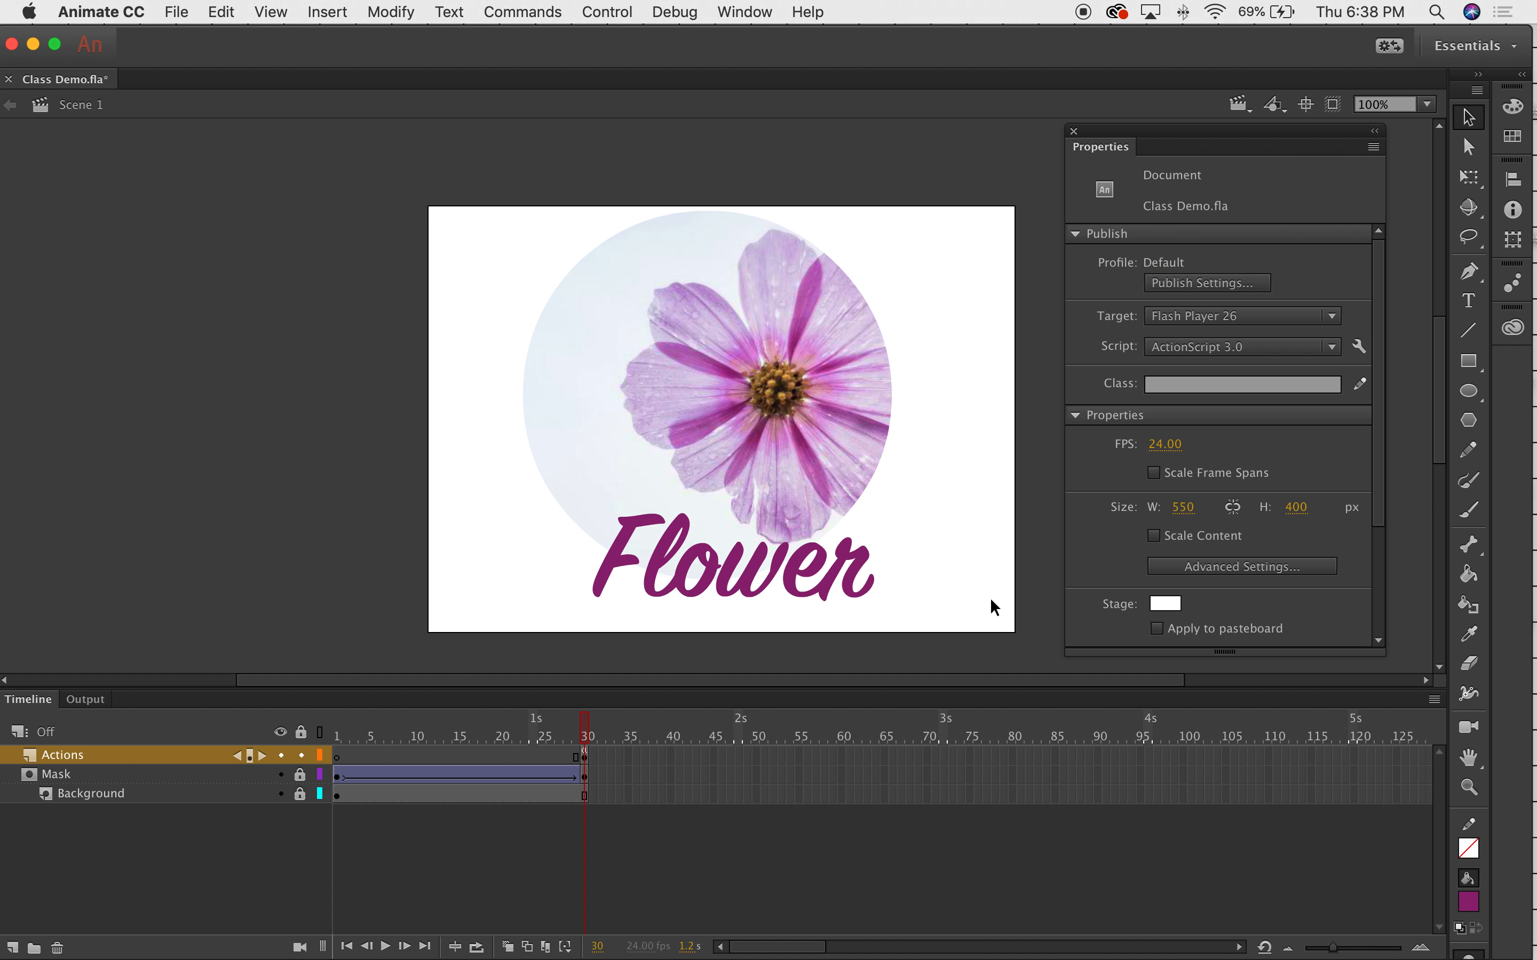
click(799, 571)
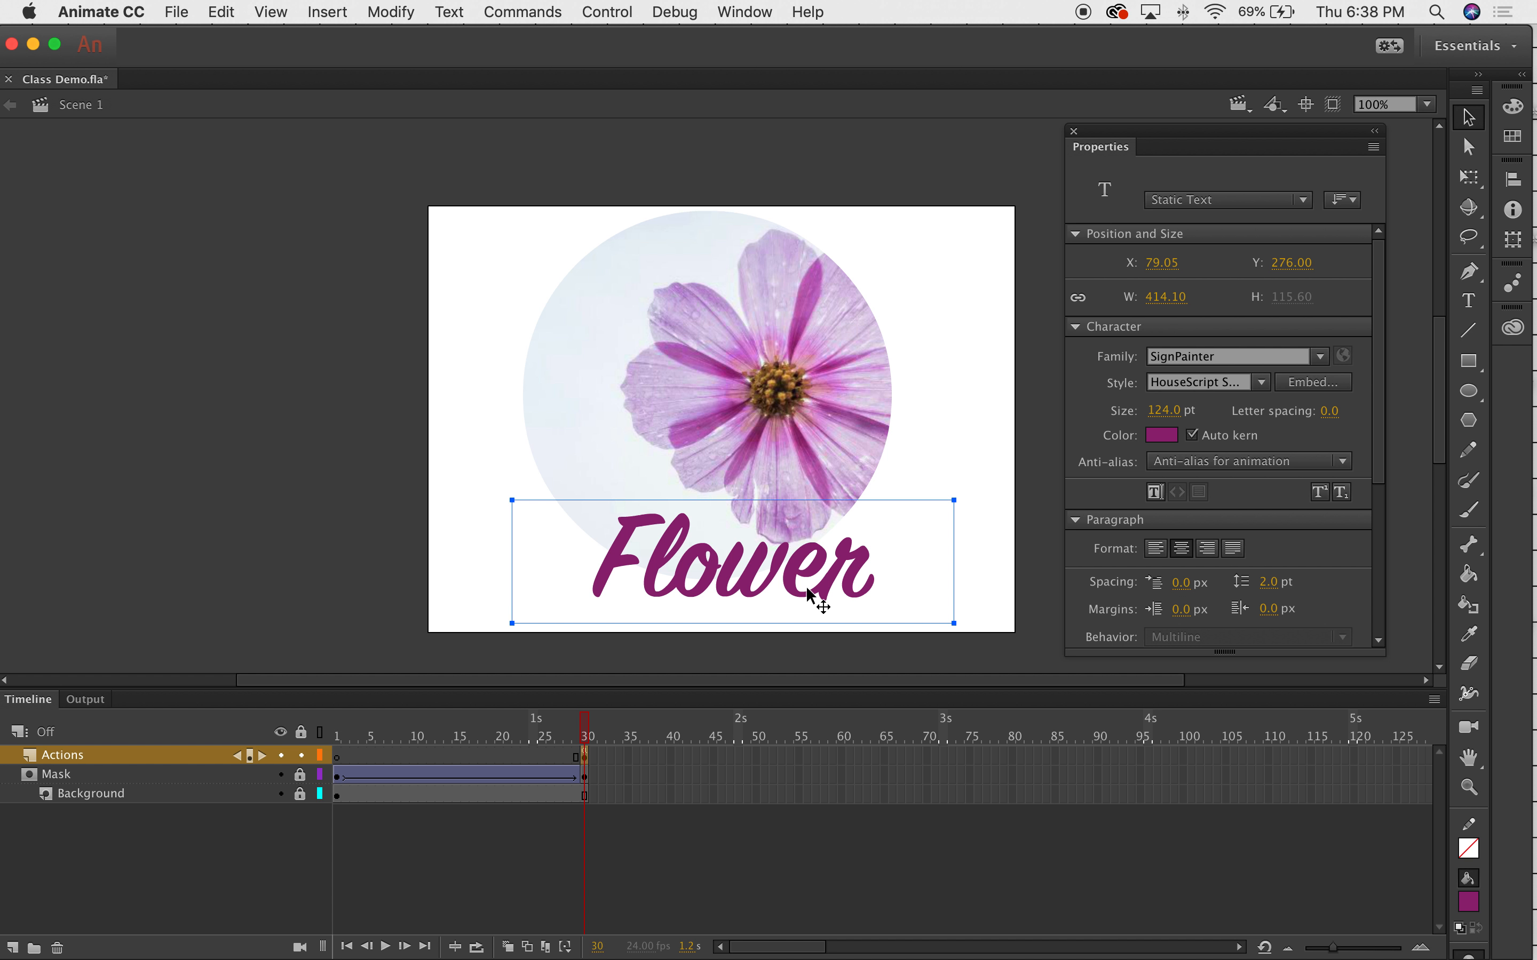
Cut the Flower text and Paste in Place on frame 1 of a new Layer_3 above Mask.
key(Delete)
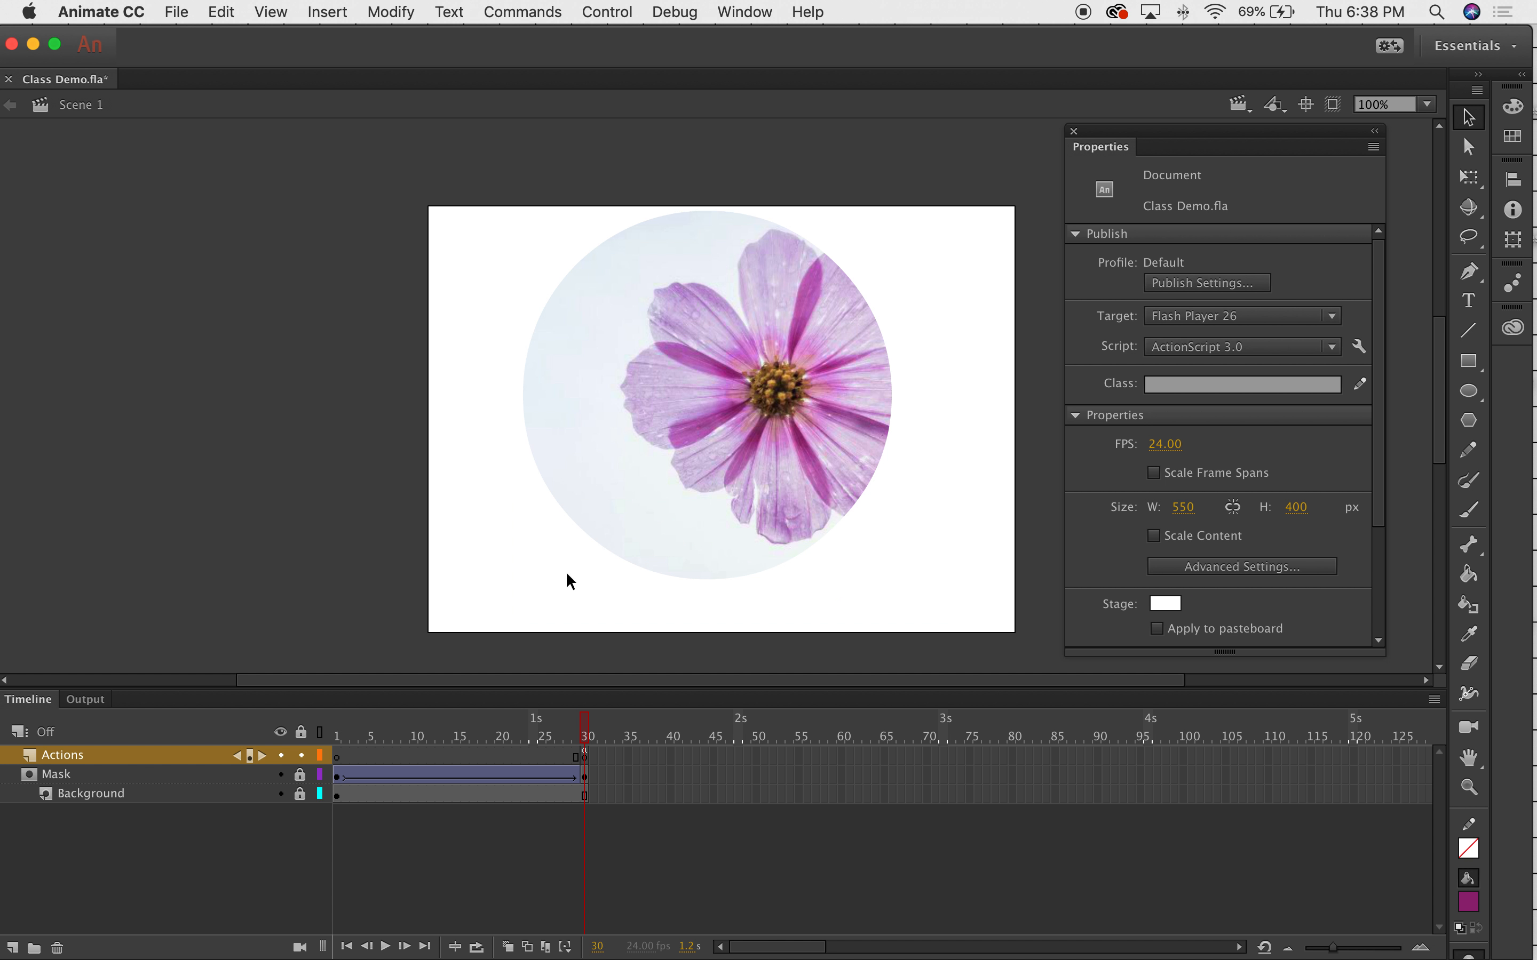
click(101, 774)
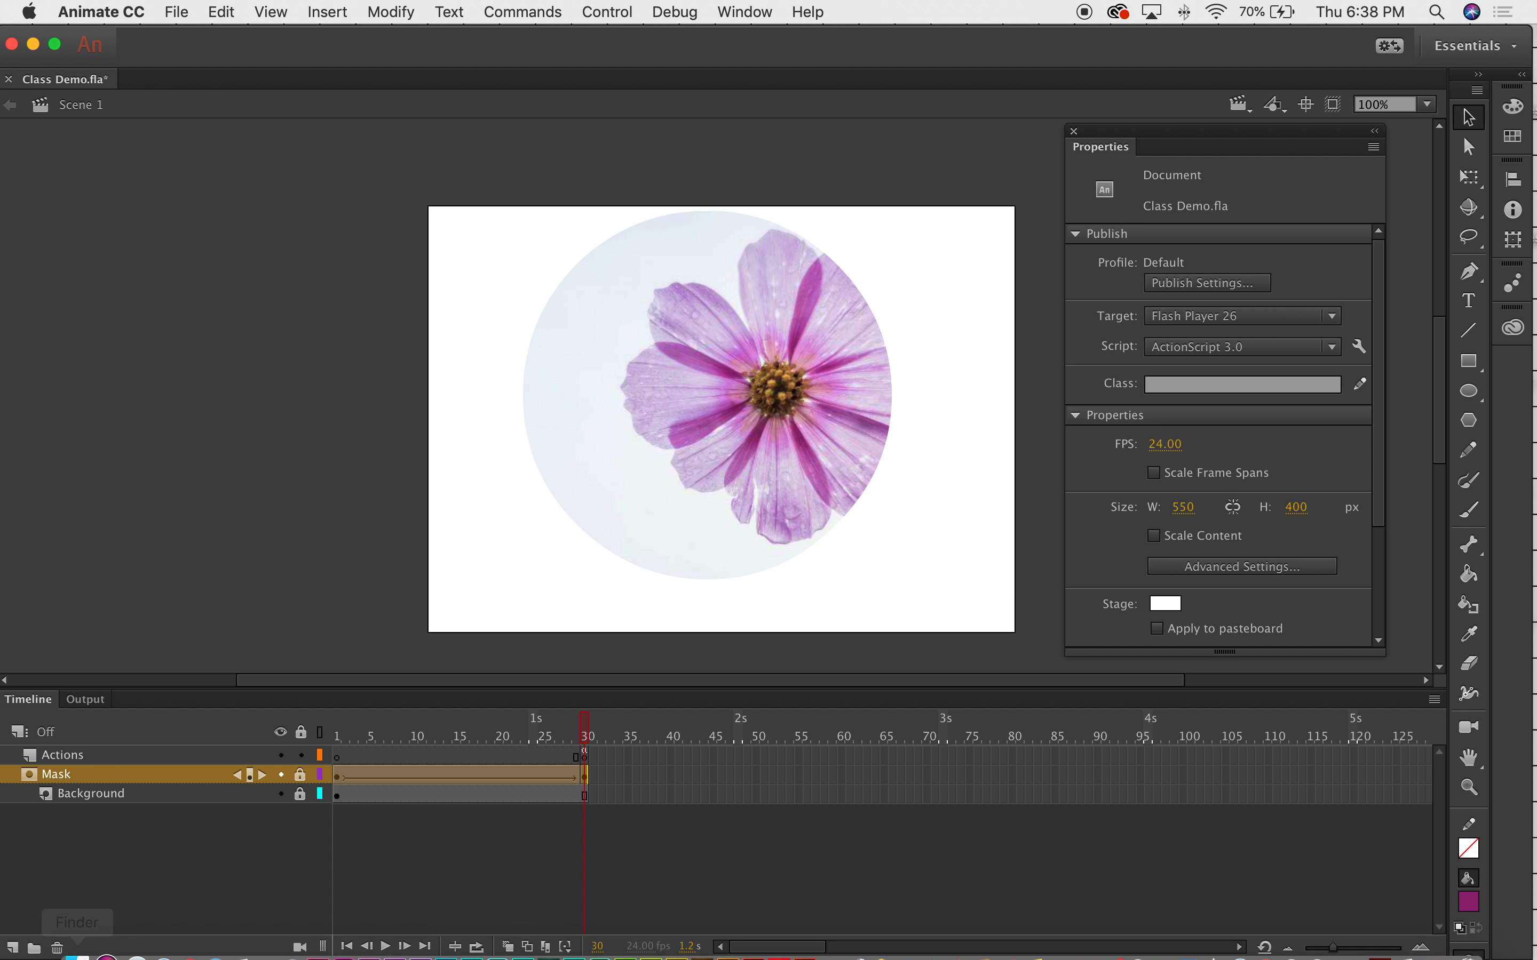
click(11, 949)
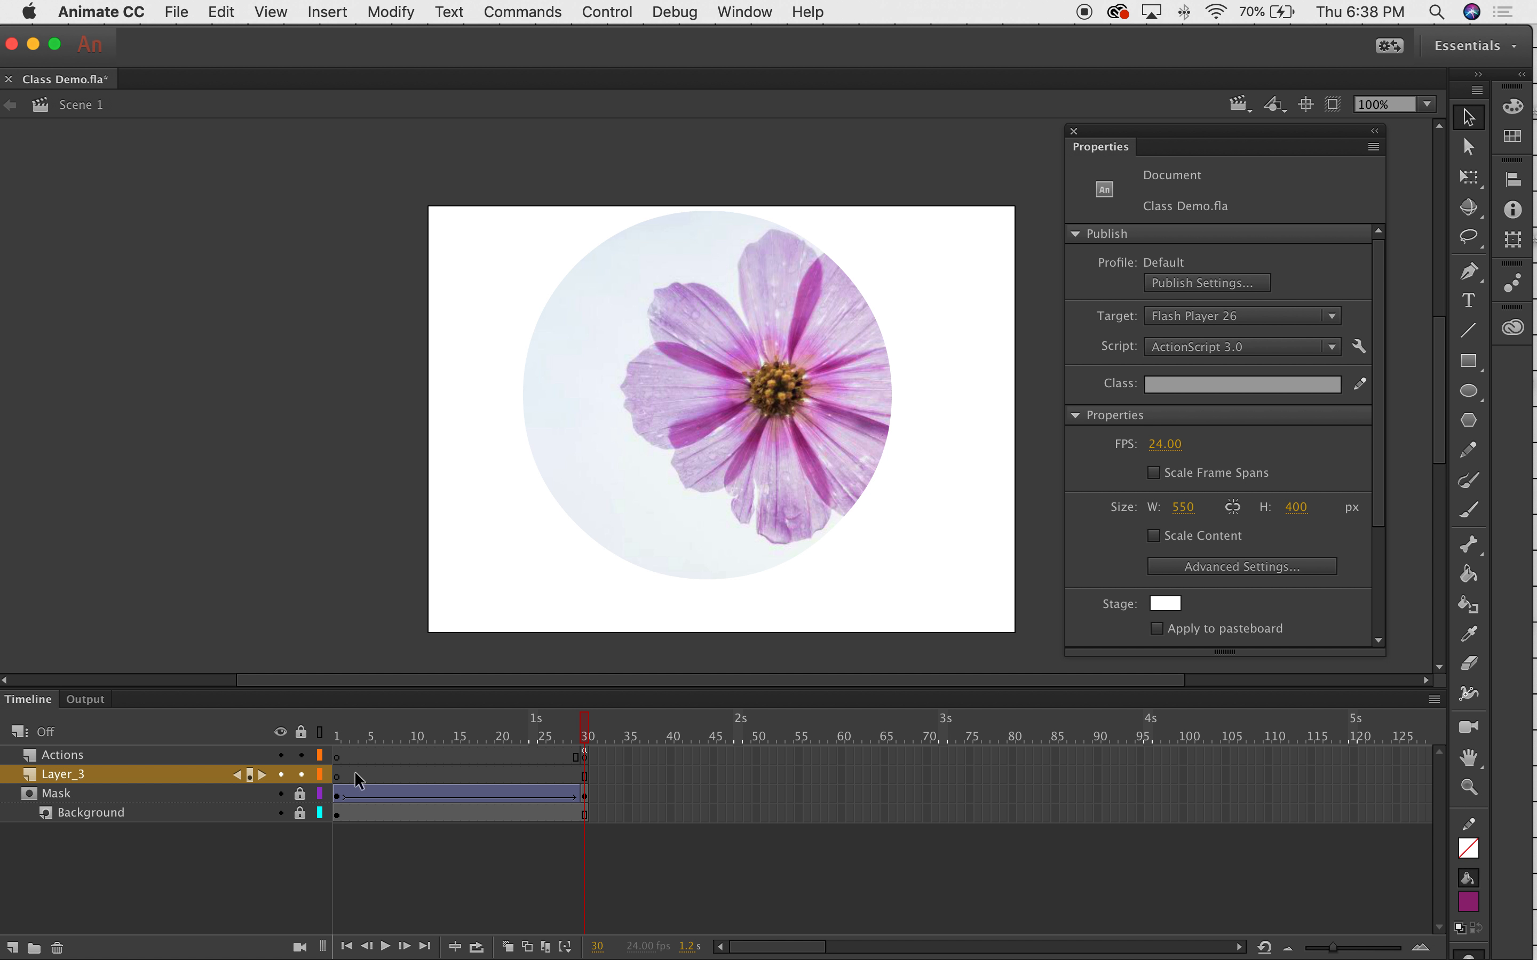
click(338, 774)
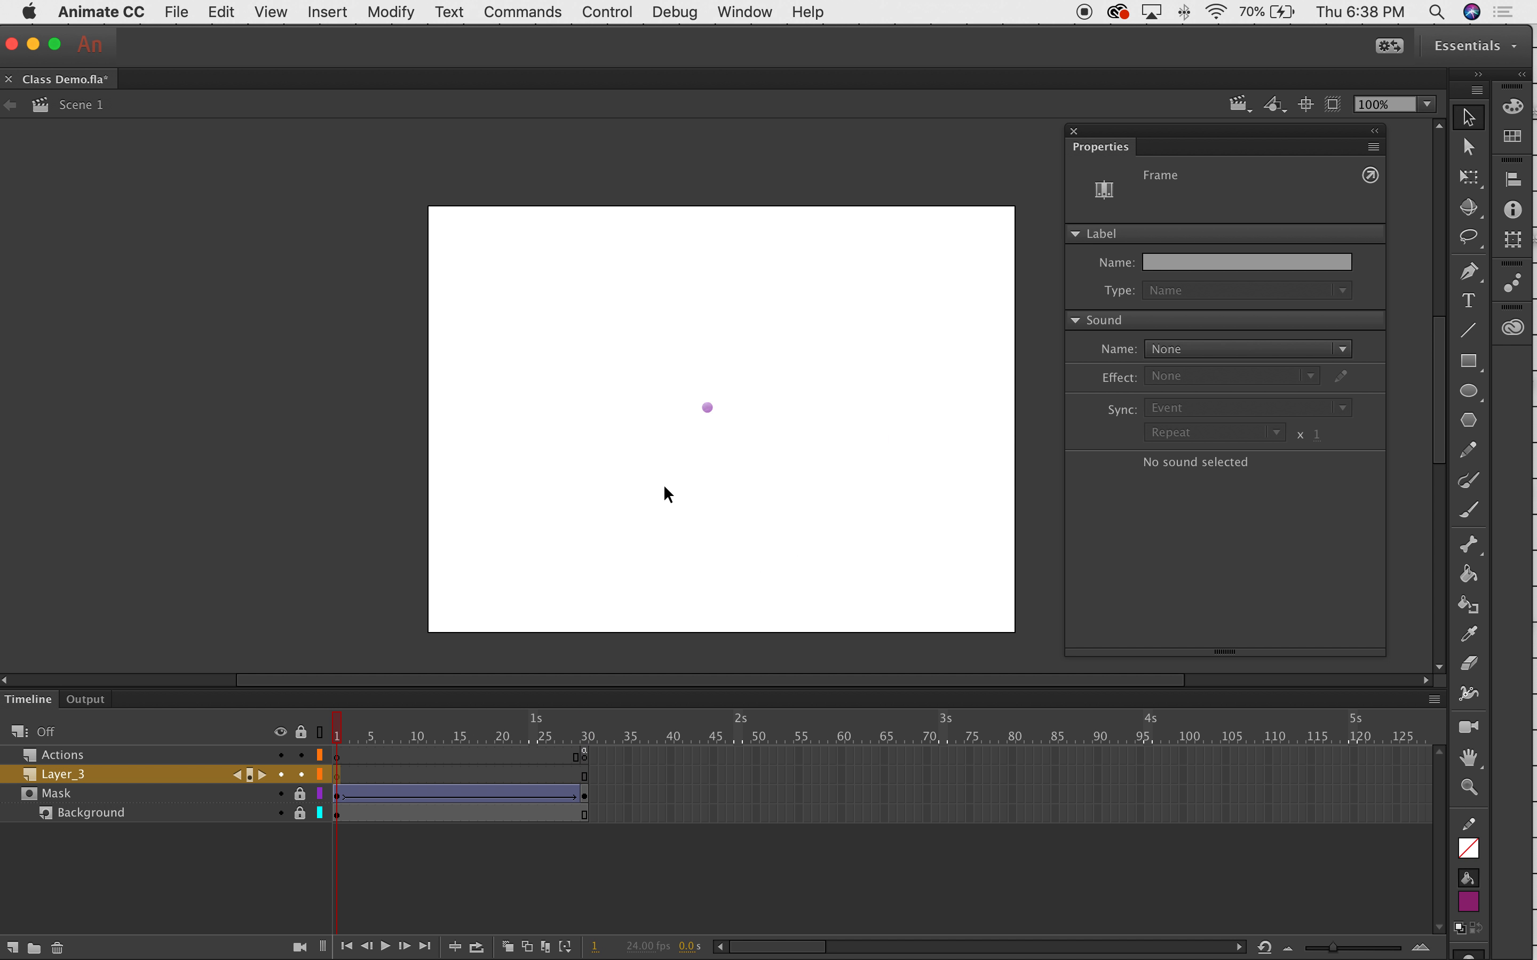
click(271, 11)
mouse_move(222, 11)
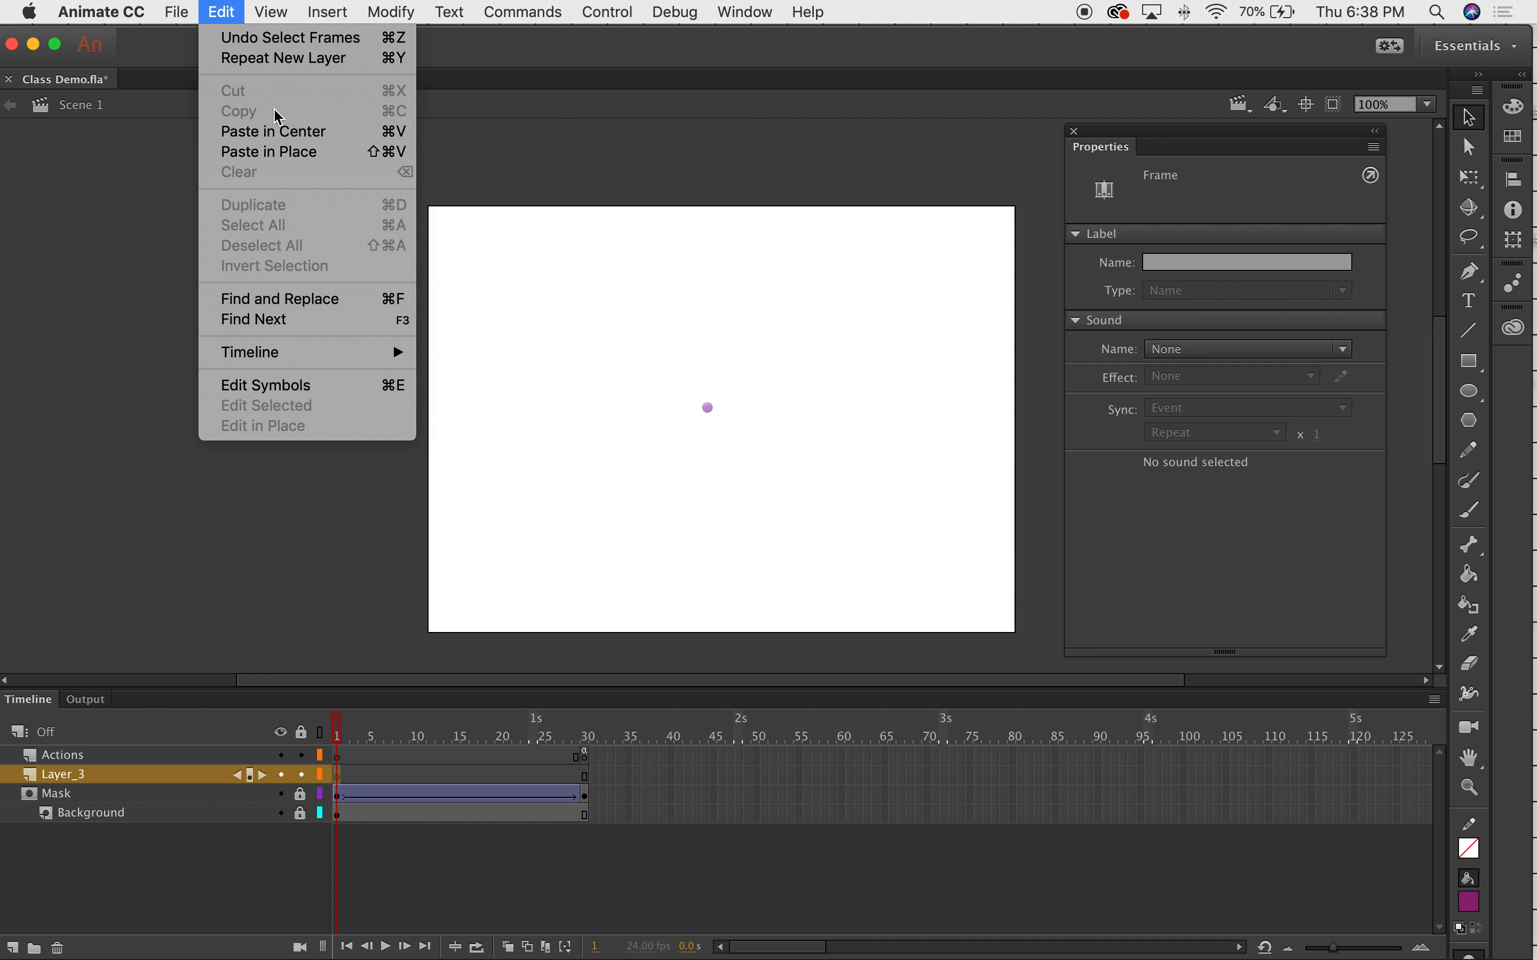
click(274, 151)
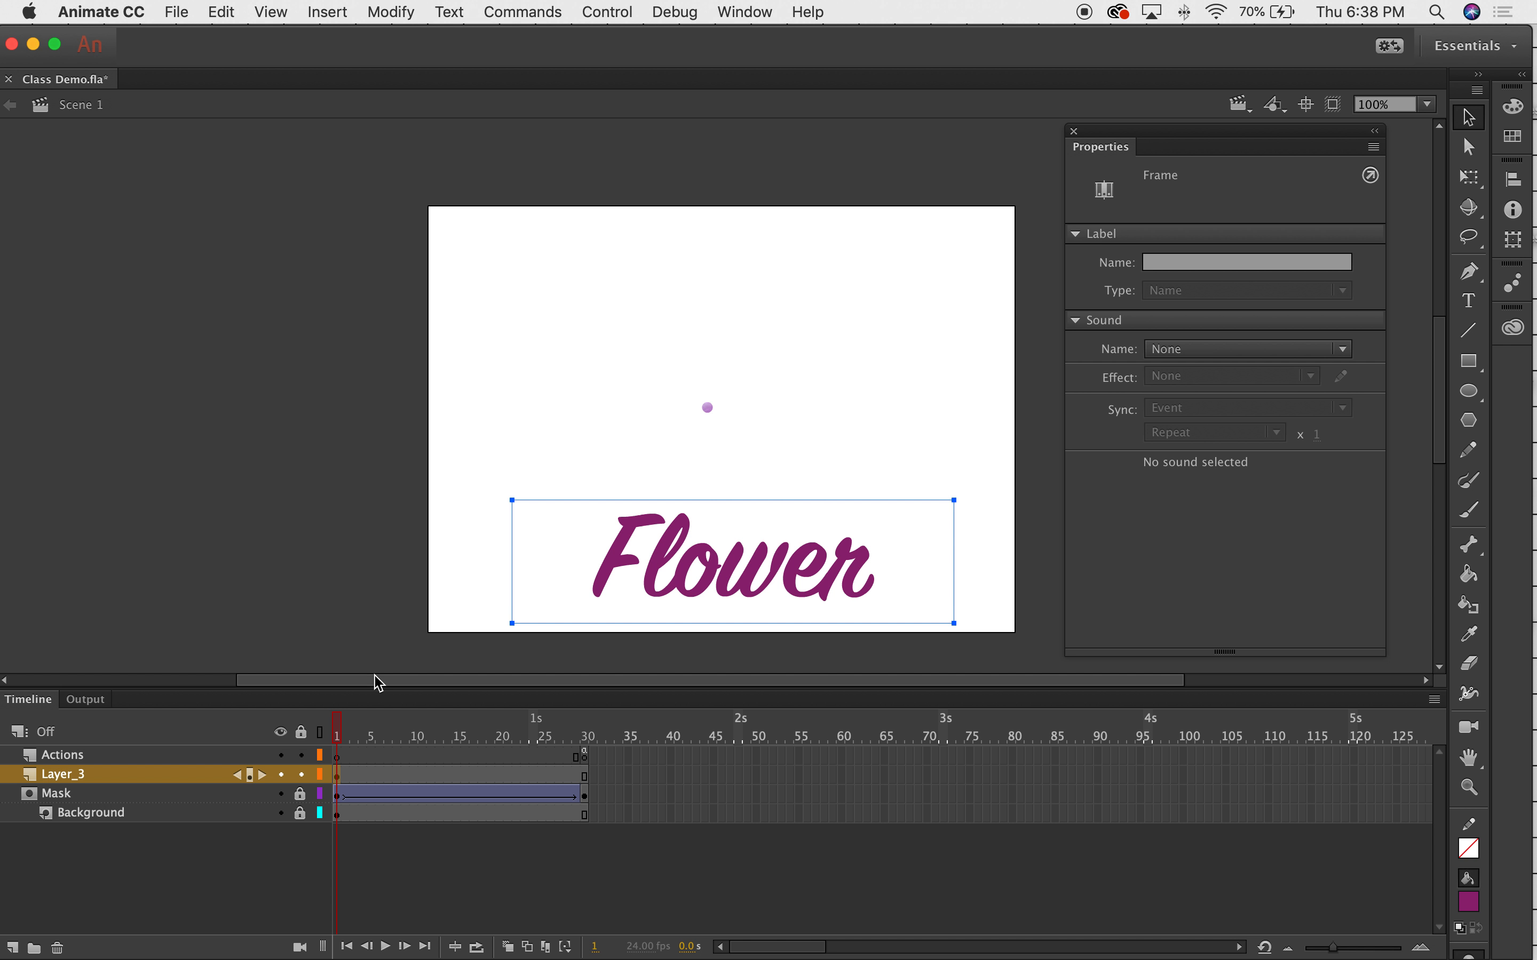
Move Layer_3's Flower keyframe to frame 25 and select the text on stage.
mouse_move(344, 733)
mouse_down()
mouse_move(566, 734)
mouse_move(318, 726)
mouse_move(613, 730)
mouse_move(337, 731)
mouse_up()
click(345, 773)
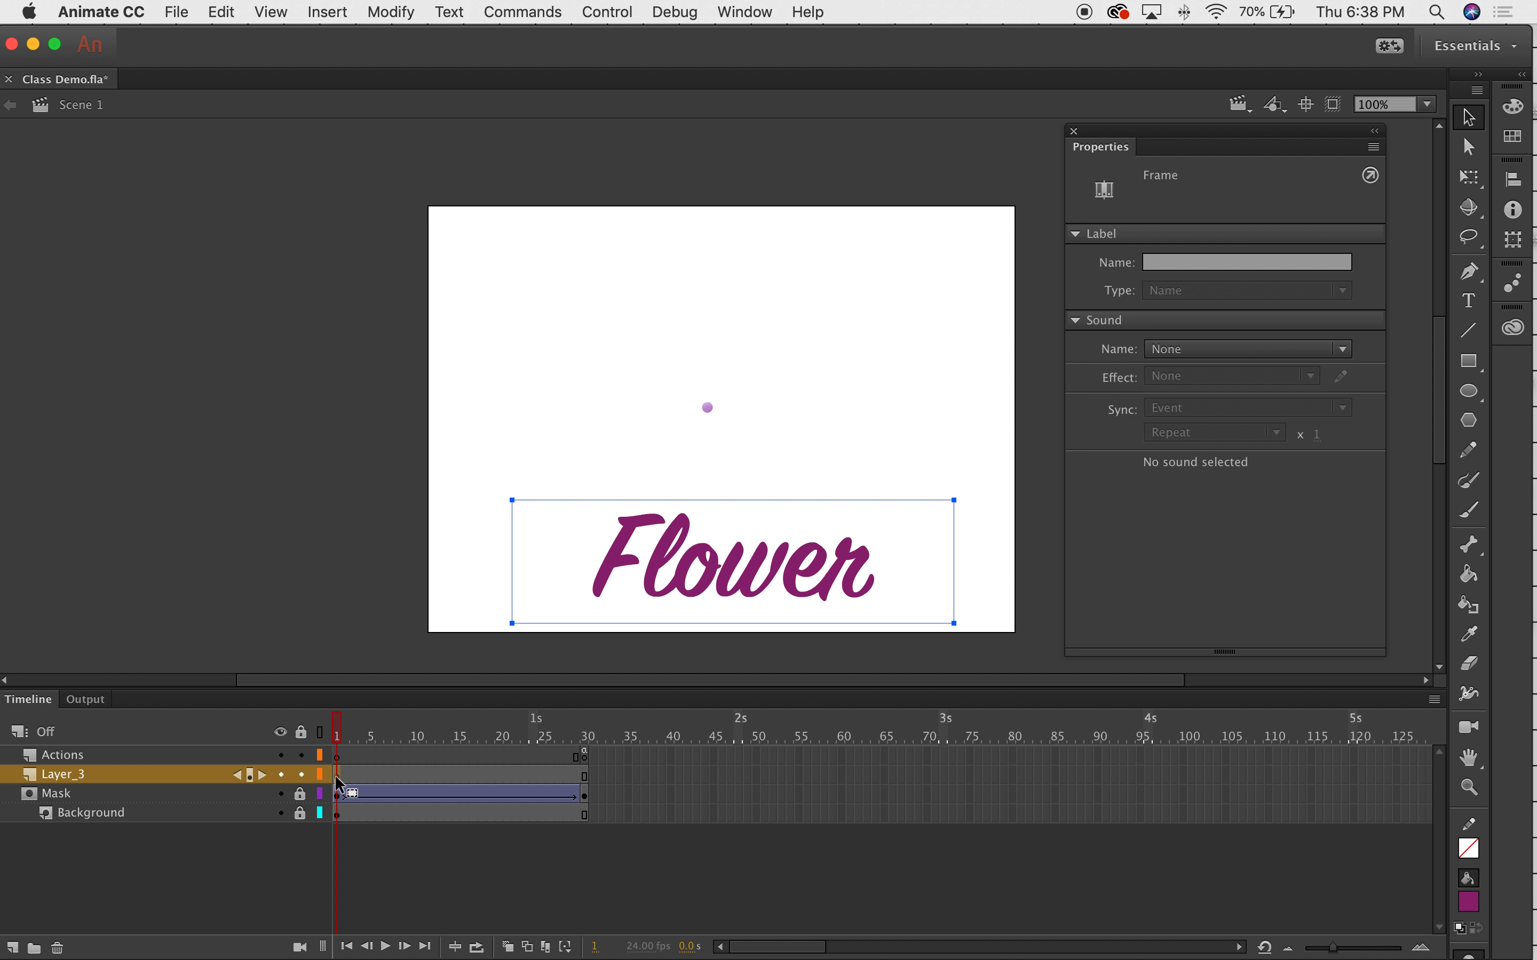
drag(337, 776, 608, 726)
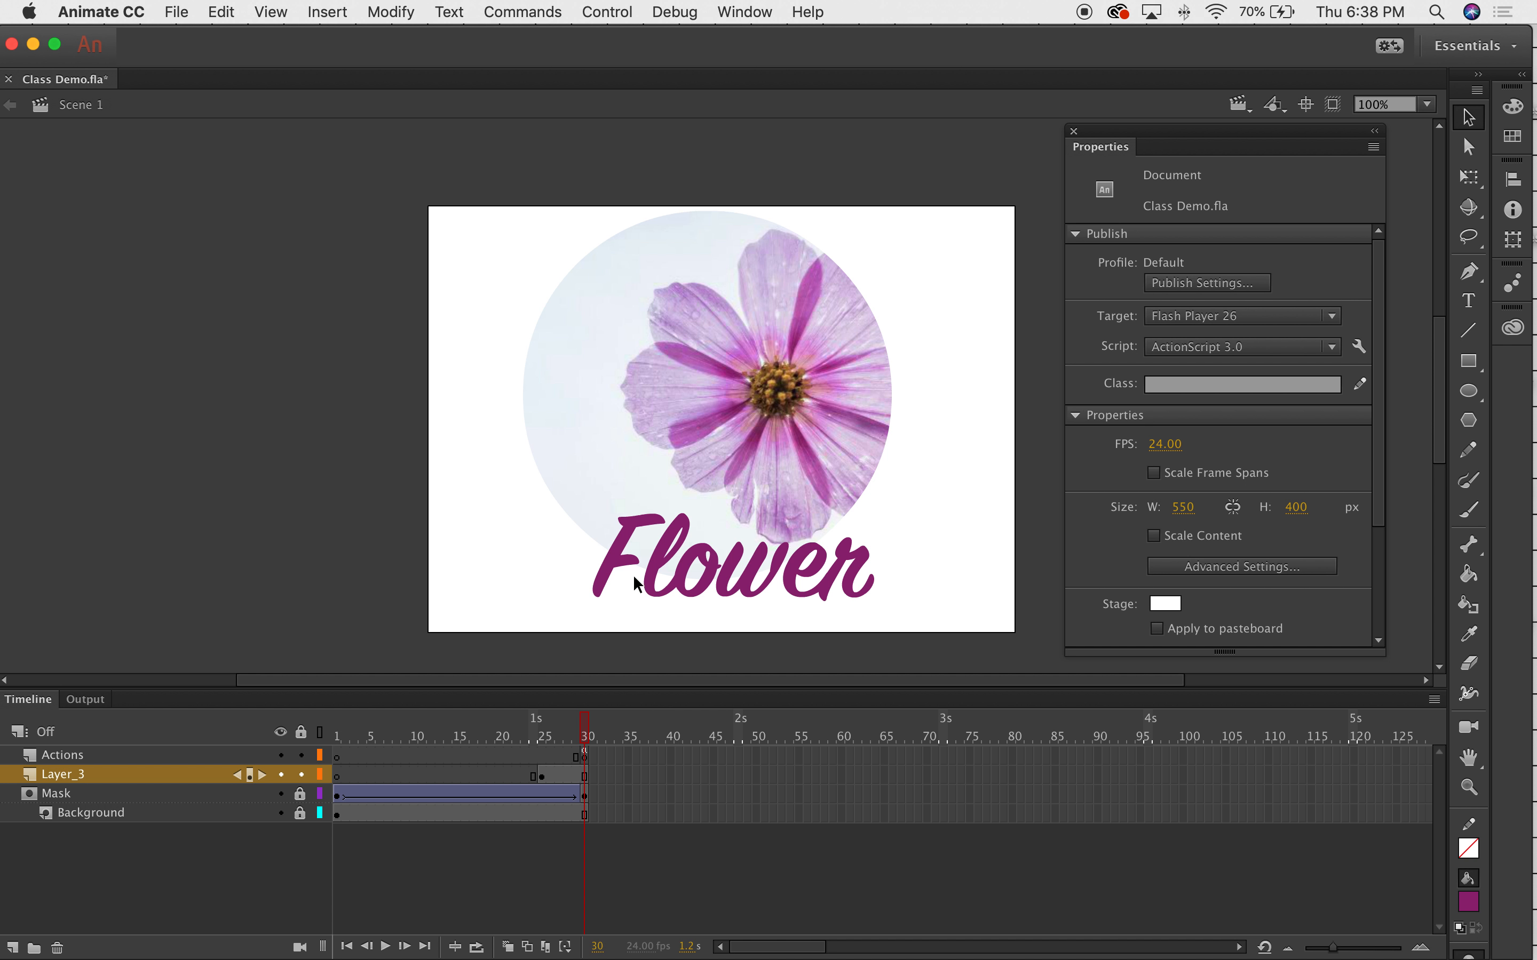
click(657, 576)
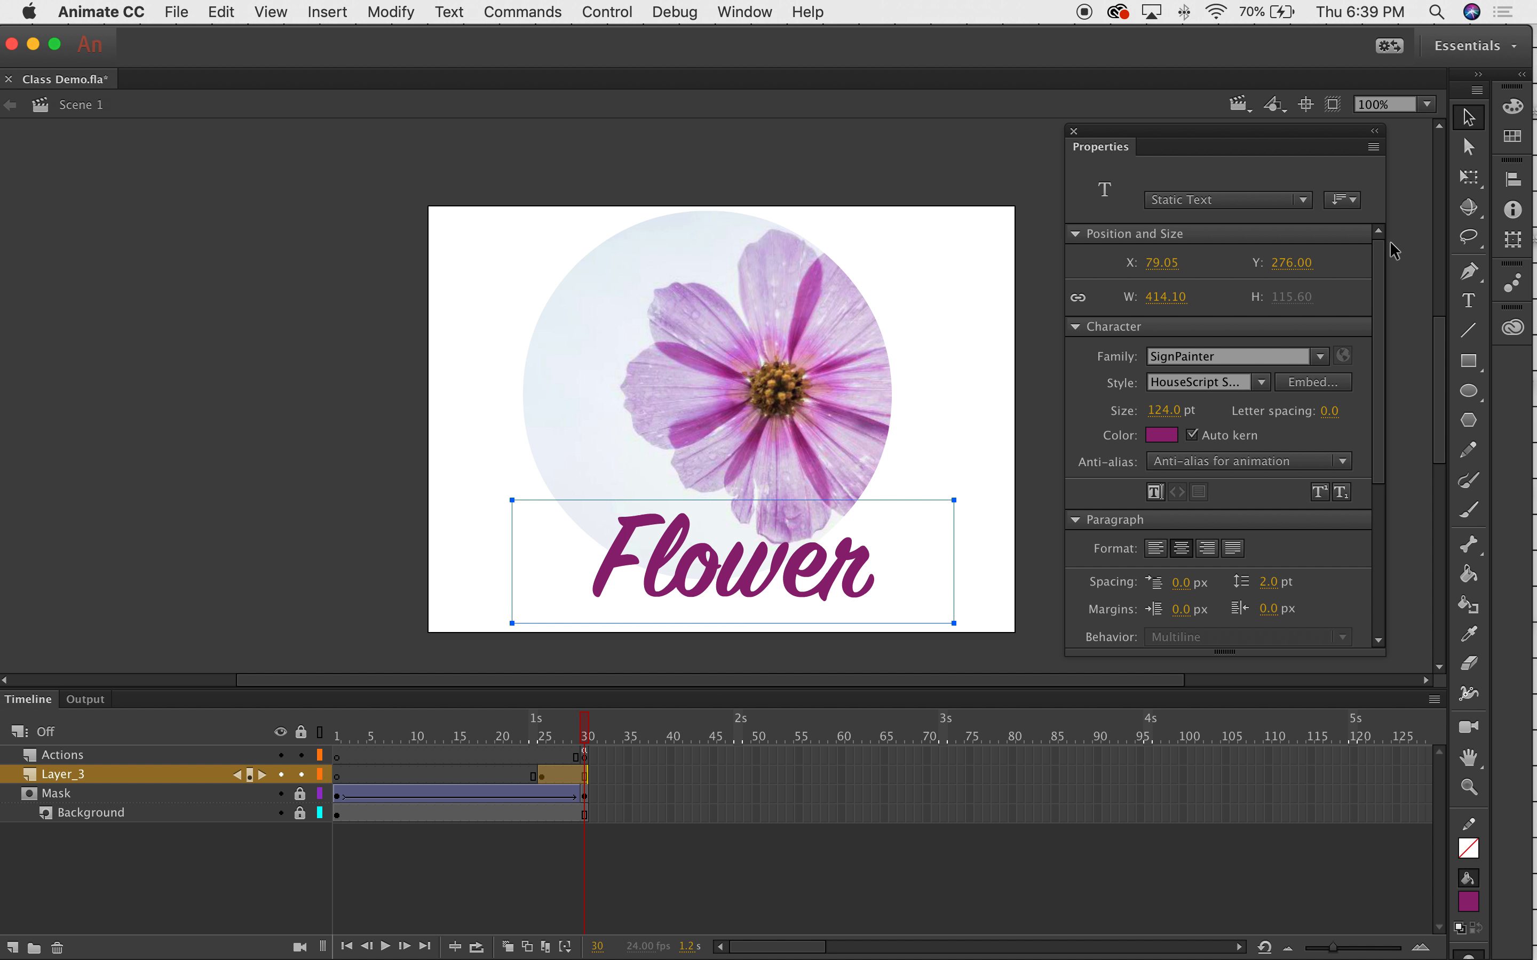
Convert the Flower text into a Button-type symbol, Symbol 2, and reselect the instance.
right_click(621, 587)
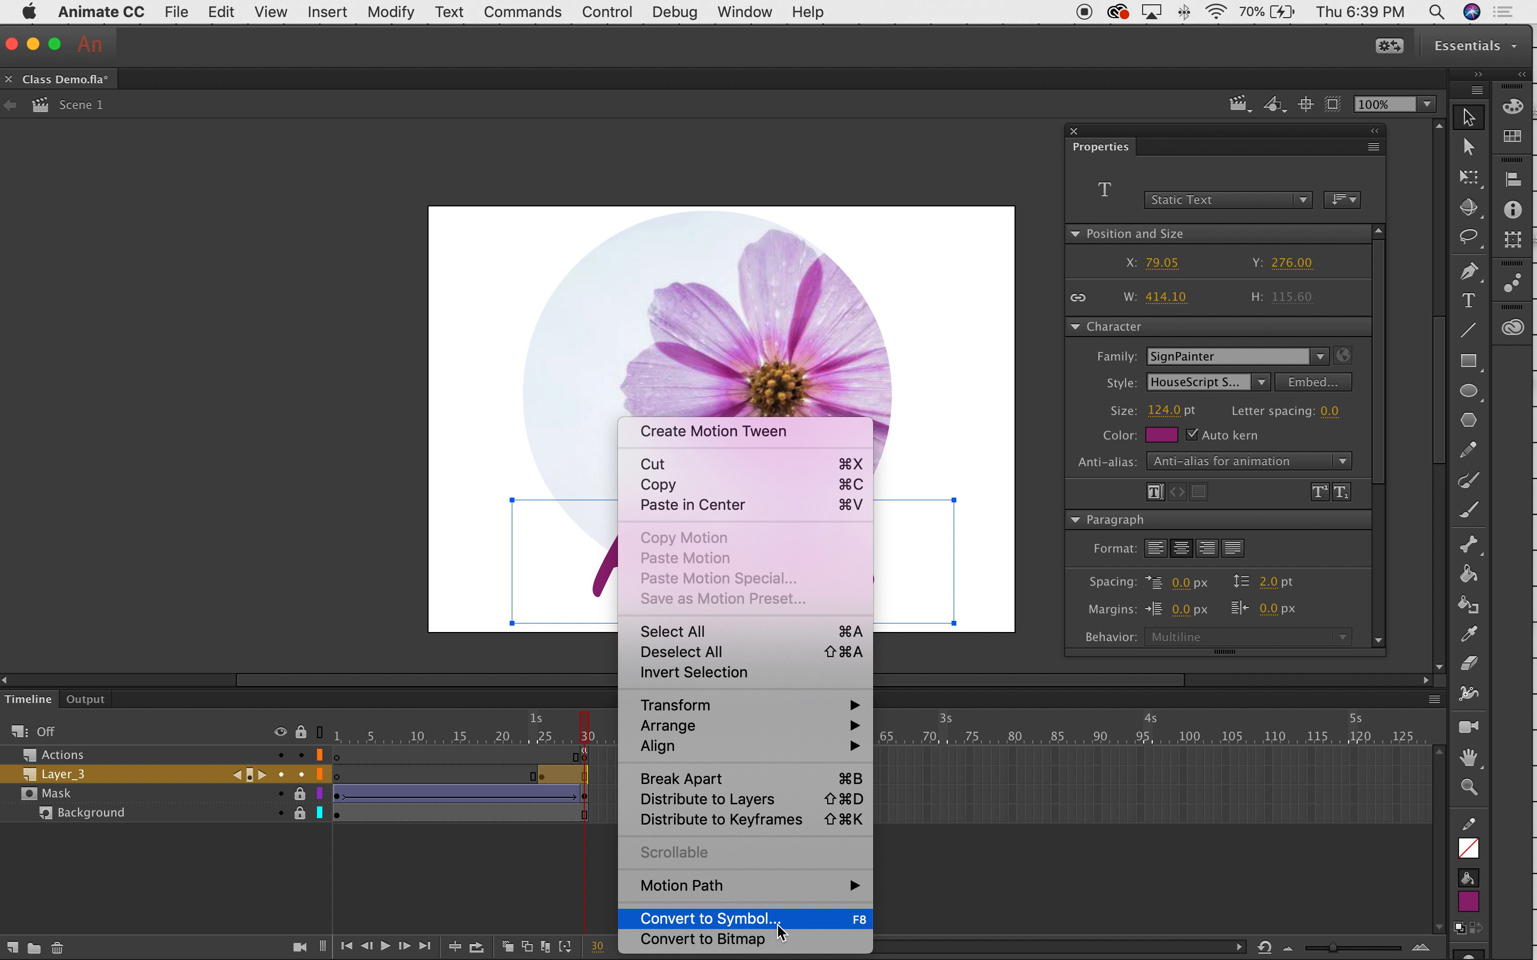
click(764, 918)
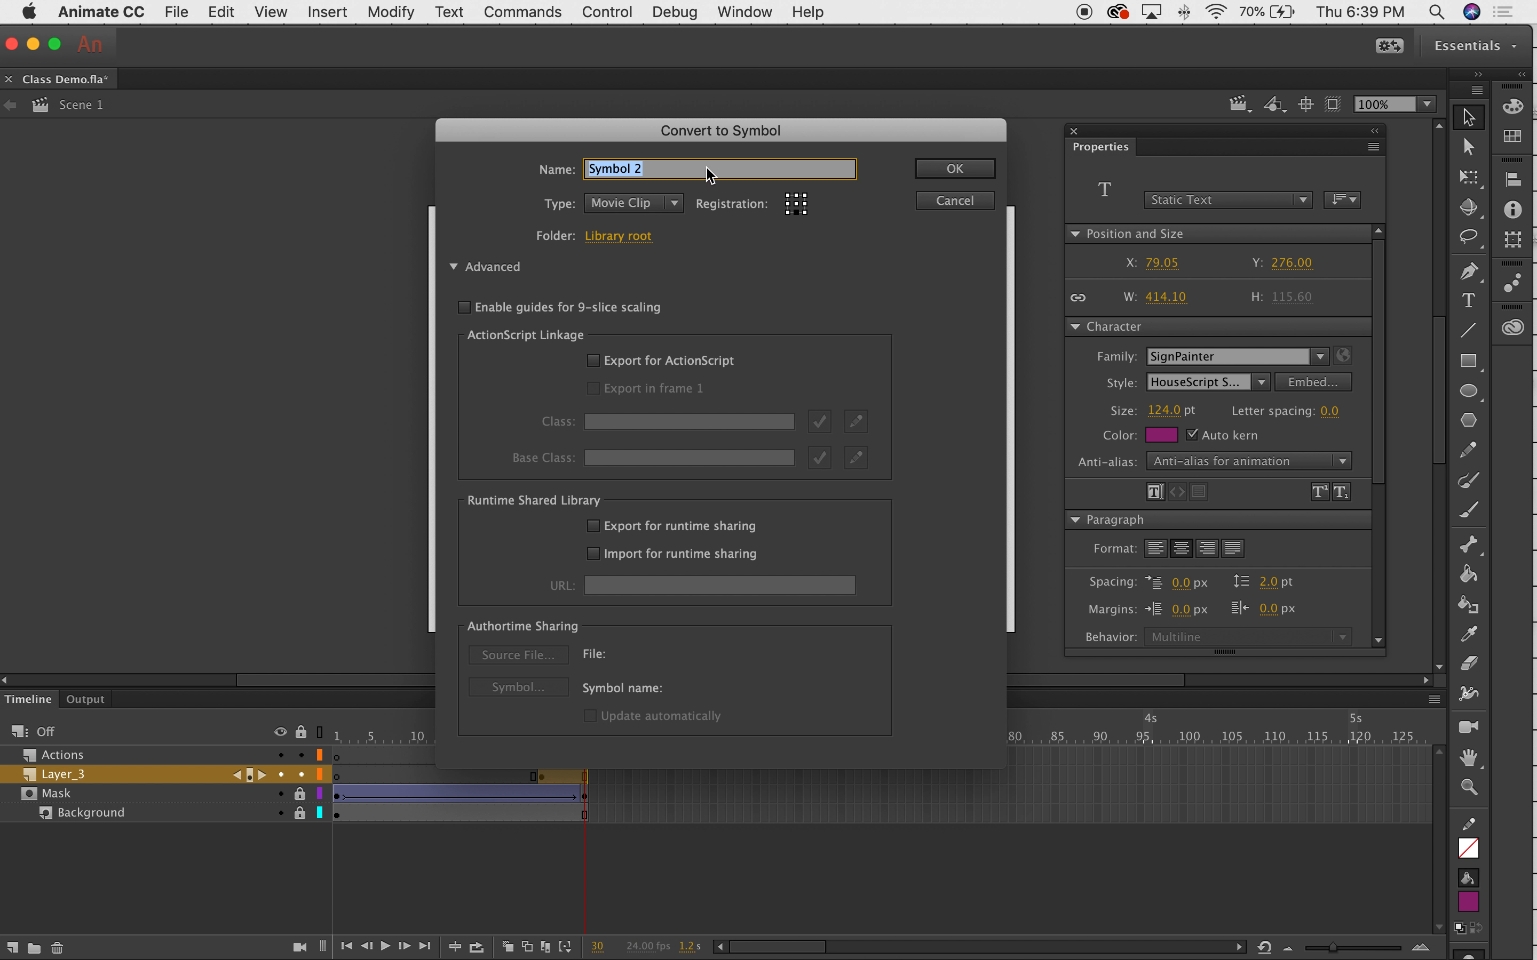
click(677, 203)
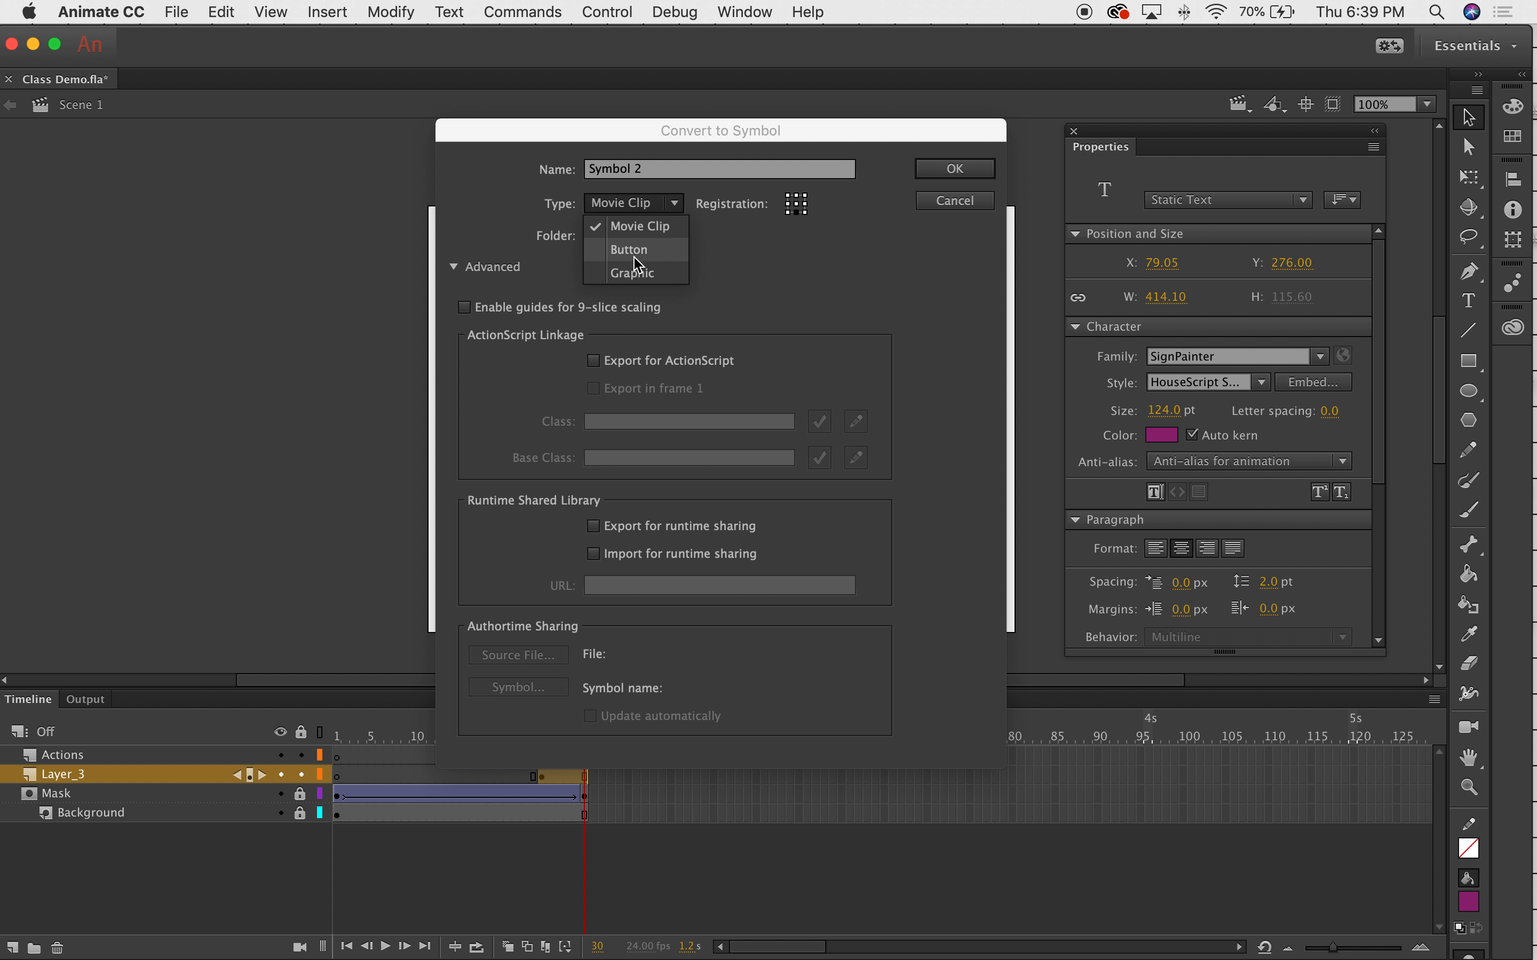
click(635, 250)
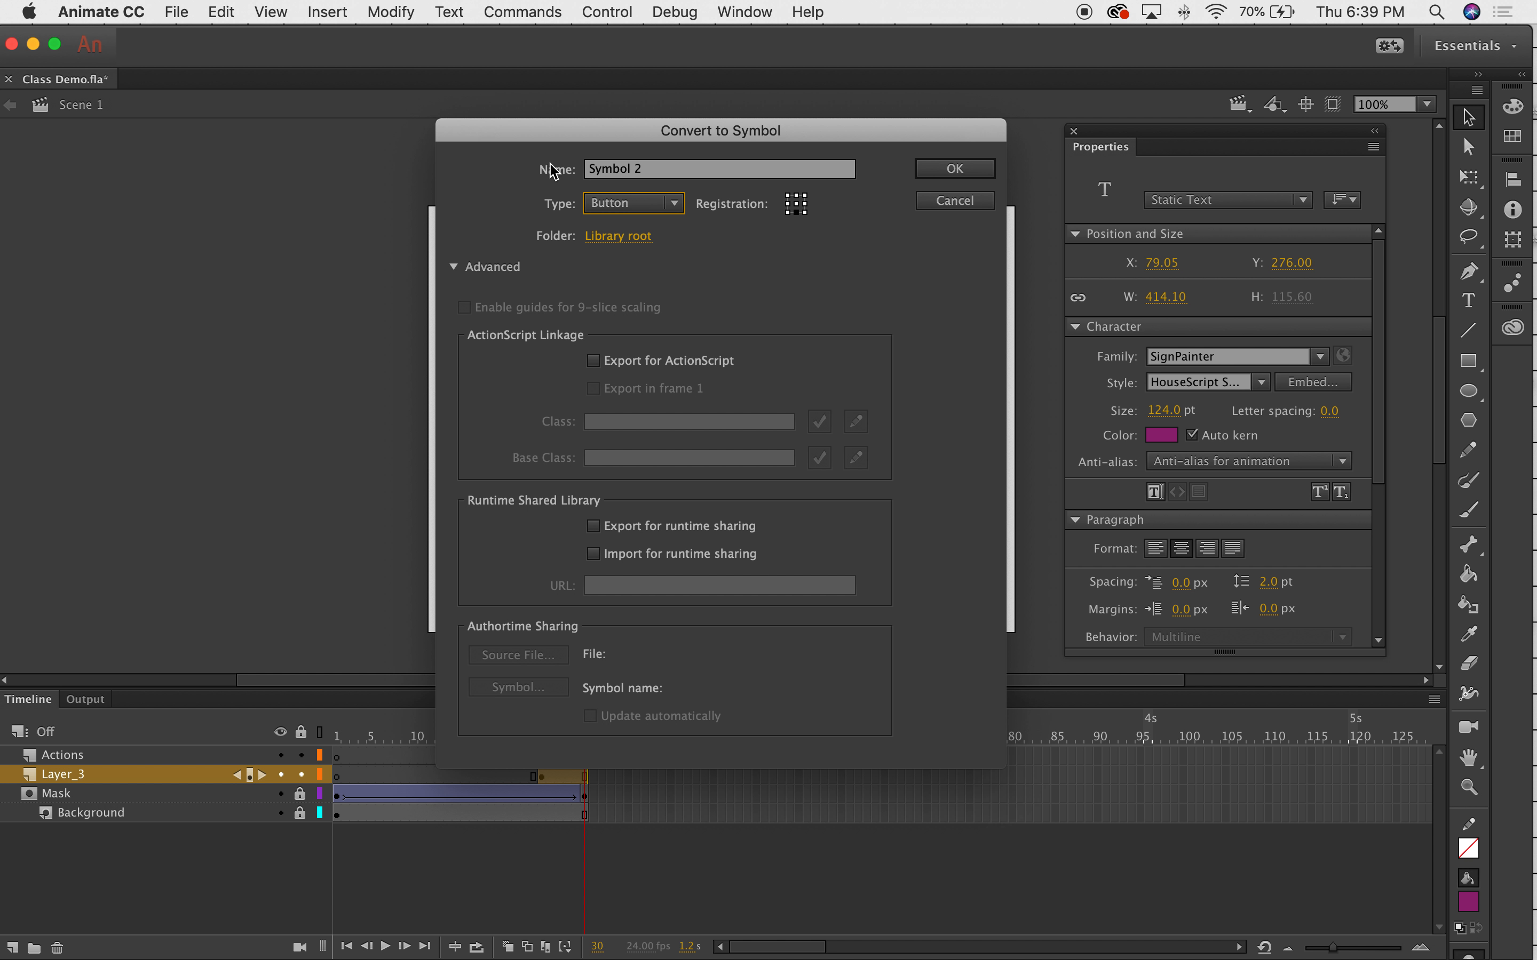
click(982, 171)
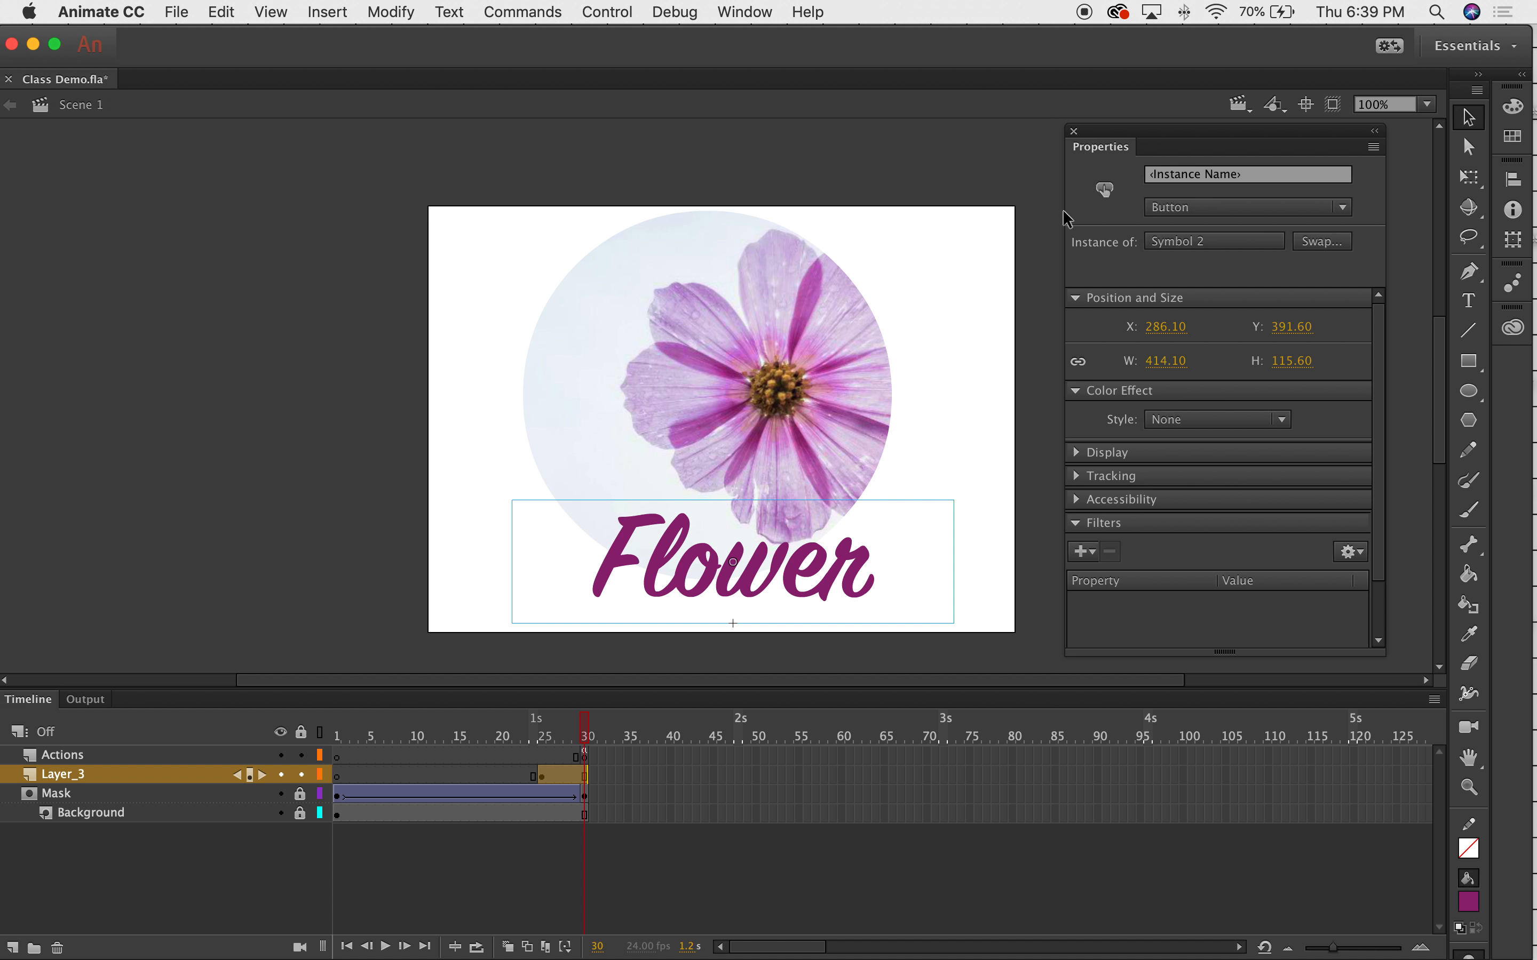
click(992, 269)
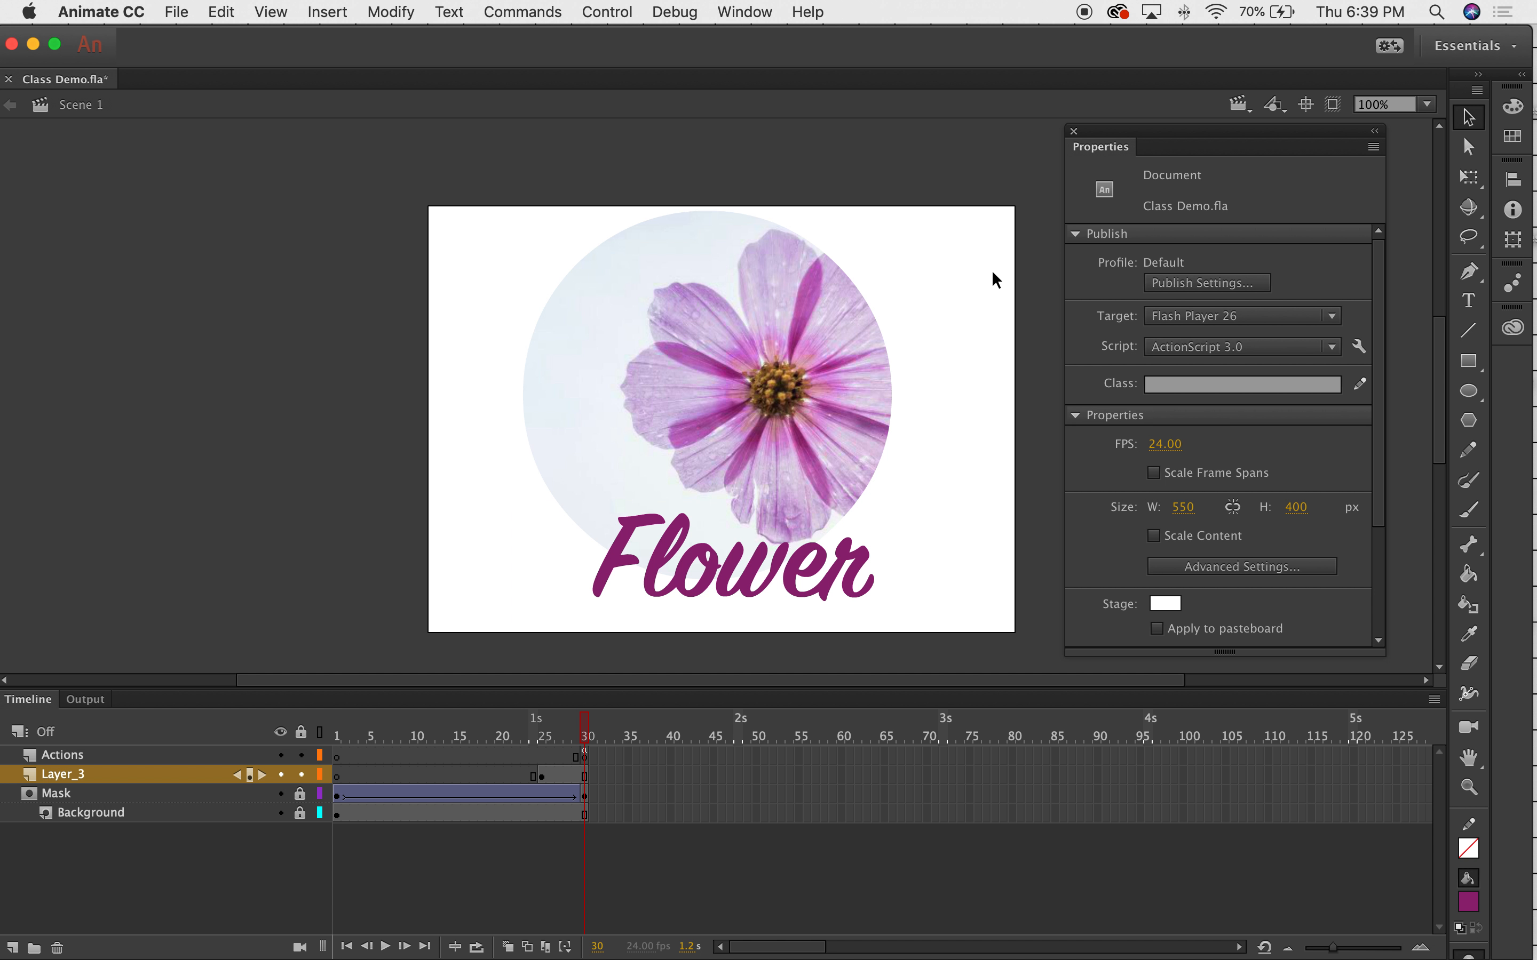
click(842, 580)
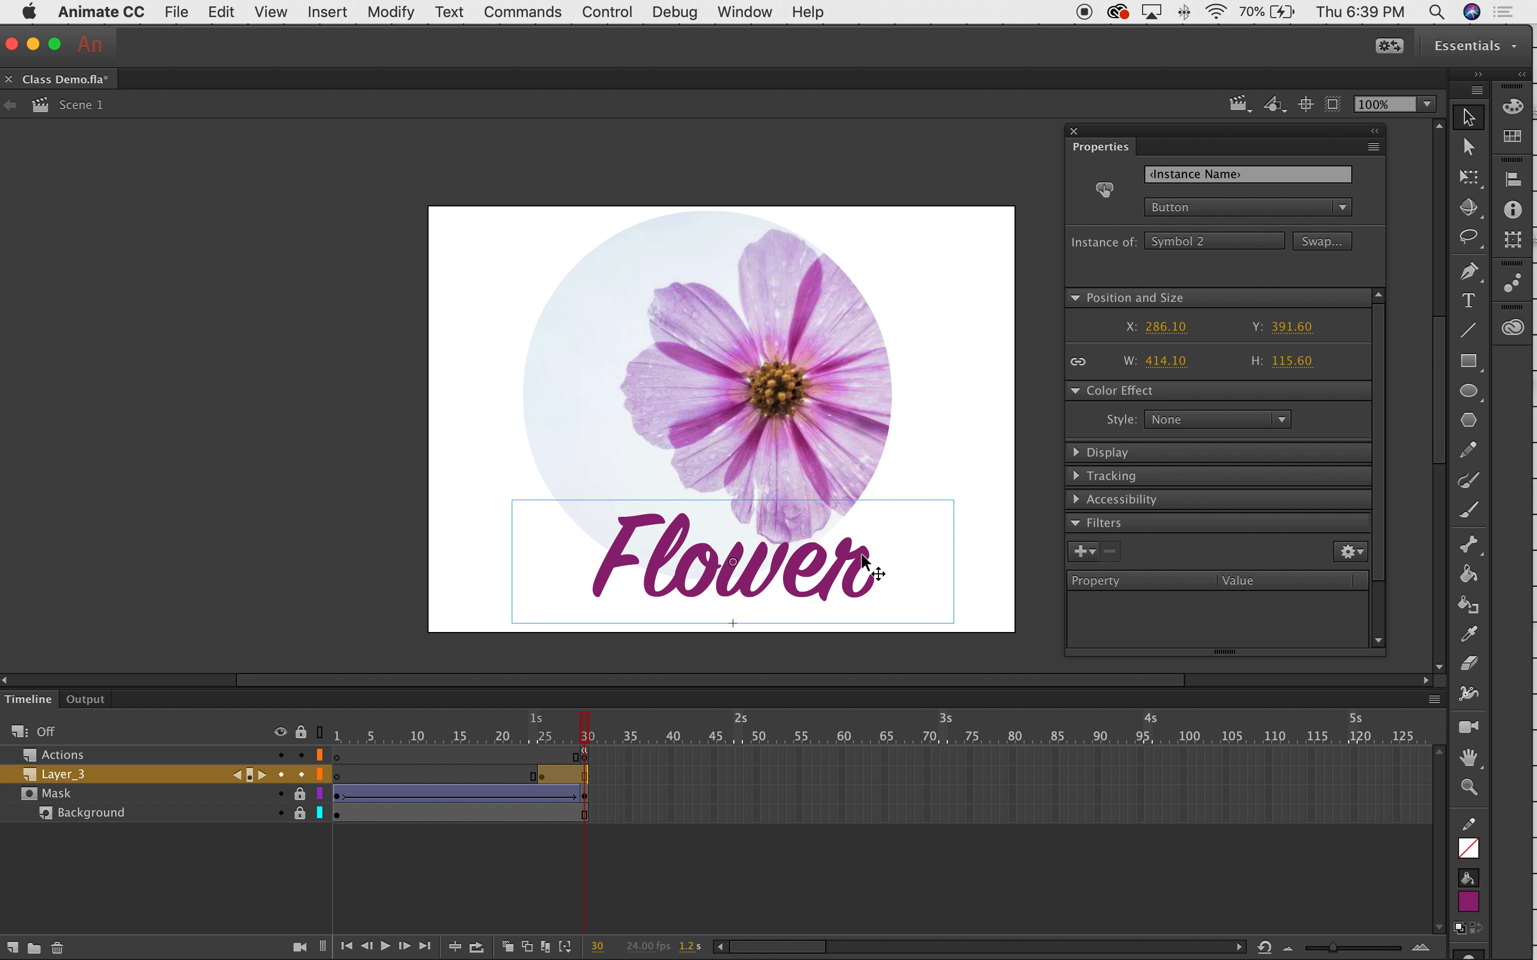
Open Symbol 2 for editing and inspect its Up, Over, Down and Hit state frames.
double_click(663, 553)
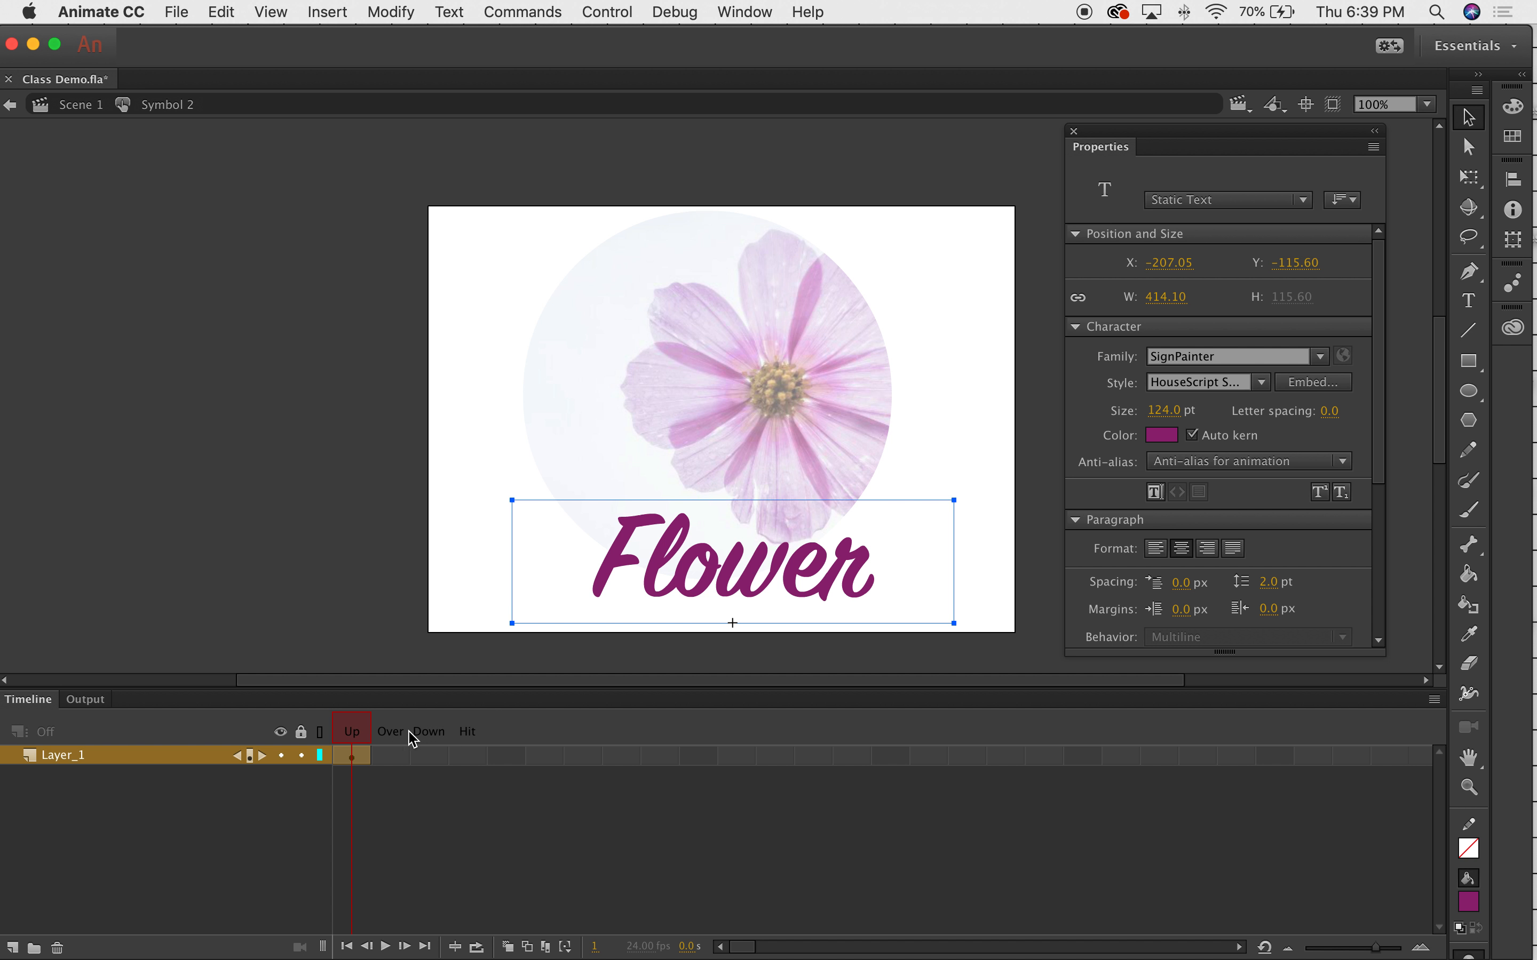
click(354, 736)
click(390, 756)
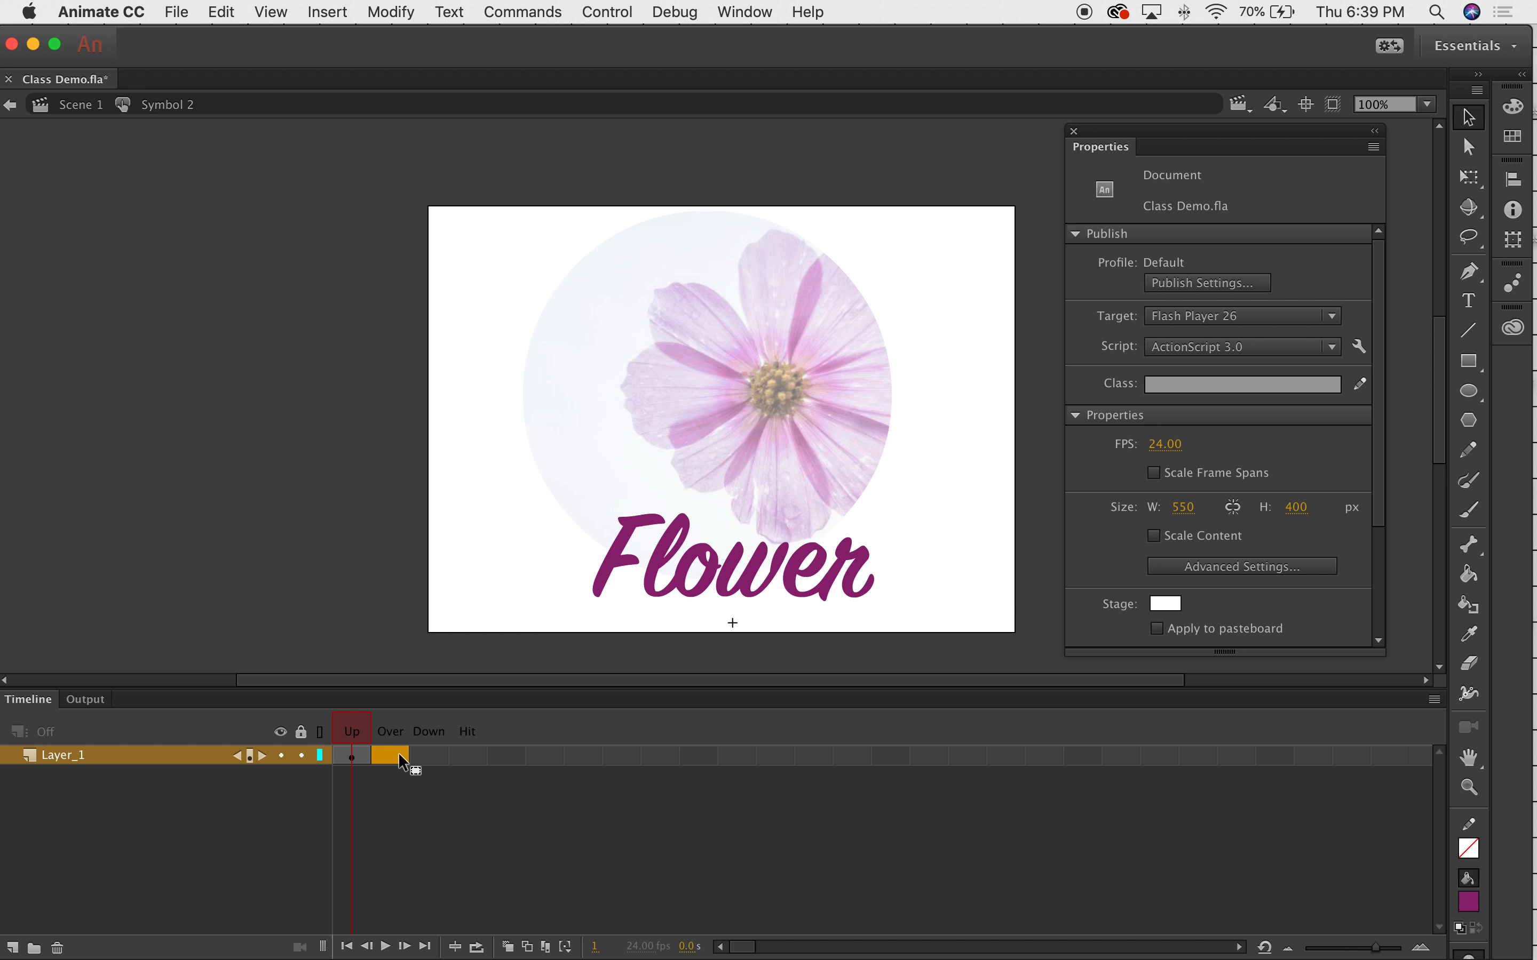
click(351, 760)
click(391, 758)
click(440, 759)
mouse_move(440, 760)
mouse_down()
mouse_move(456, 776)
mouse_move(467, 755)
mouse_up()
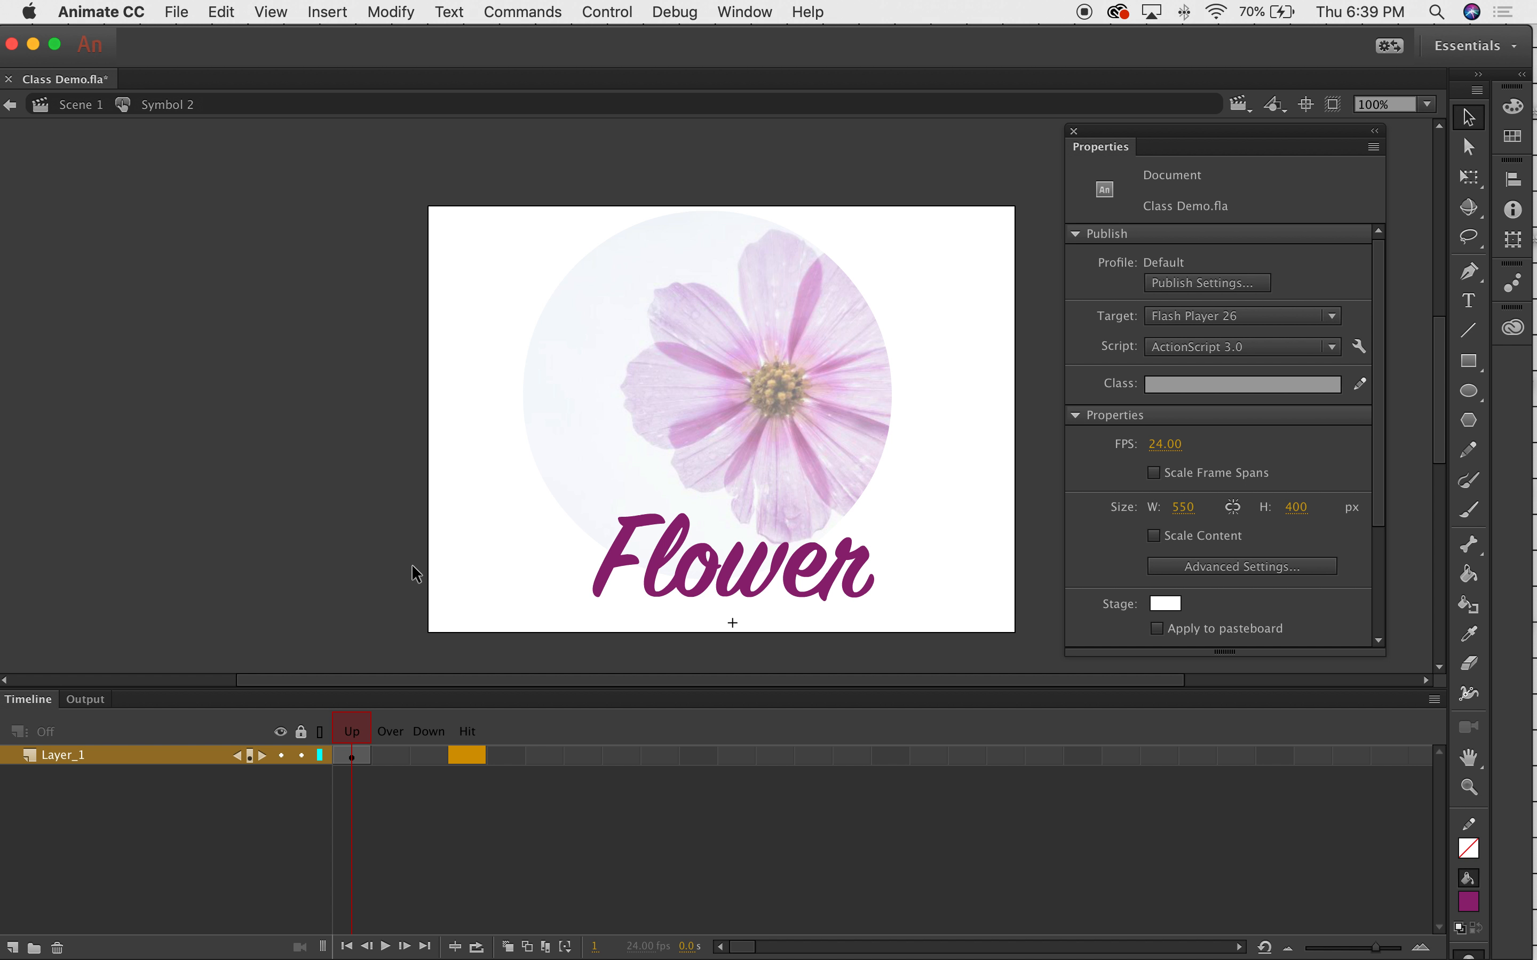
click(402, 755)
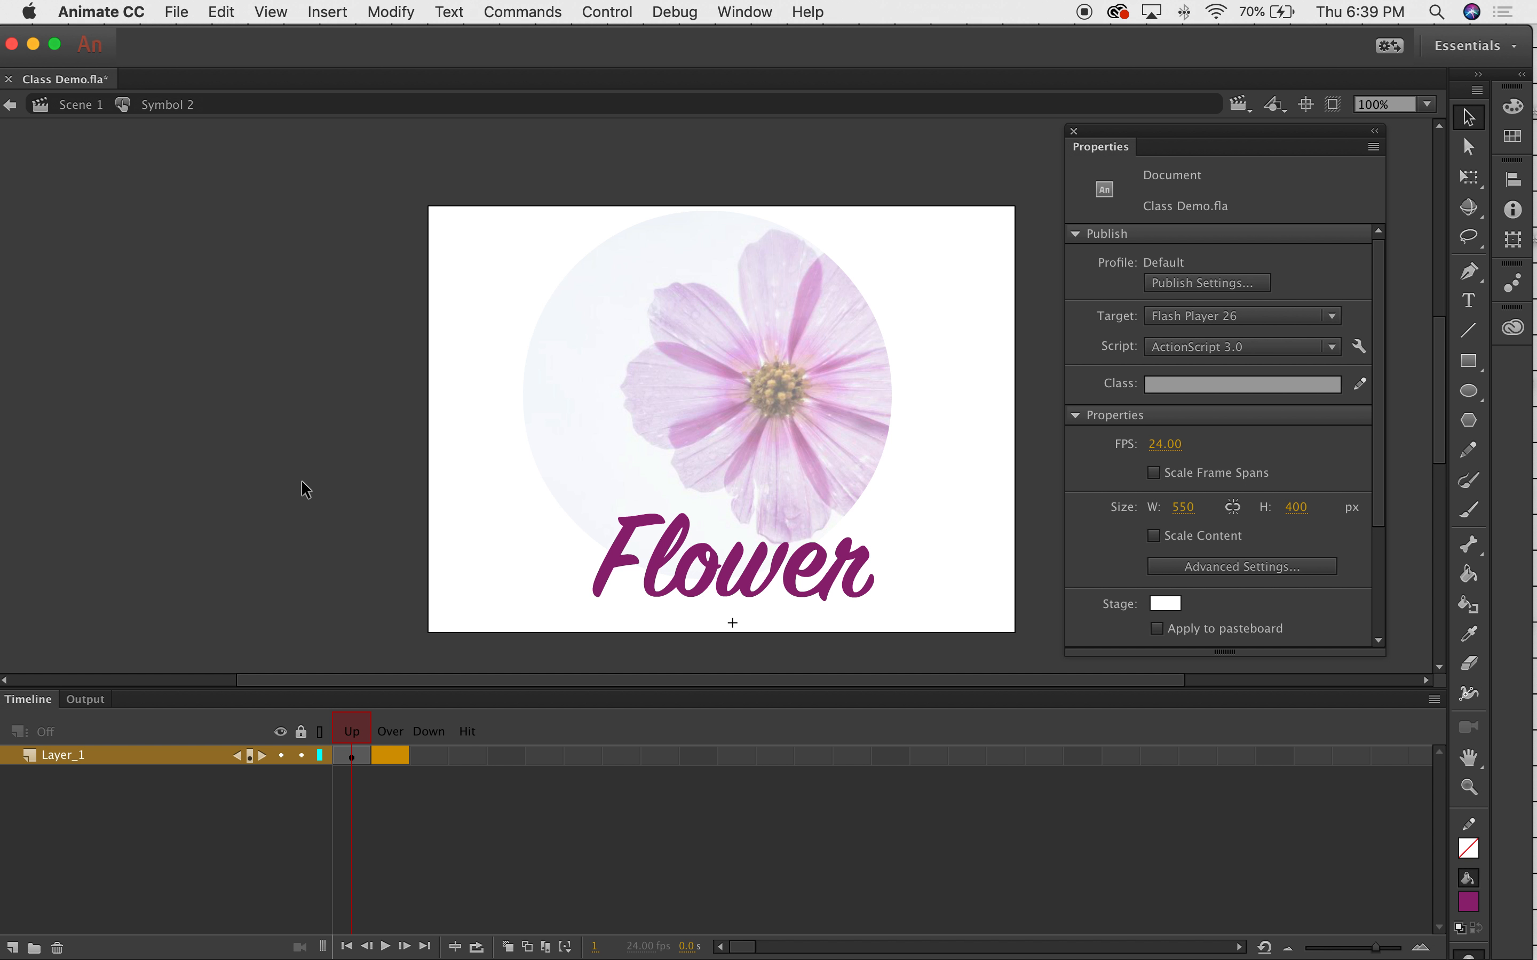
click(429, 756)
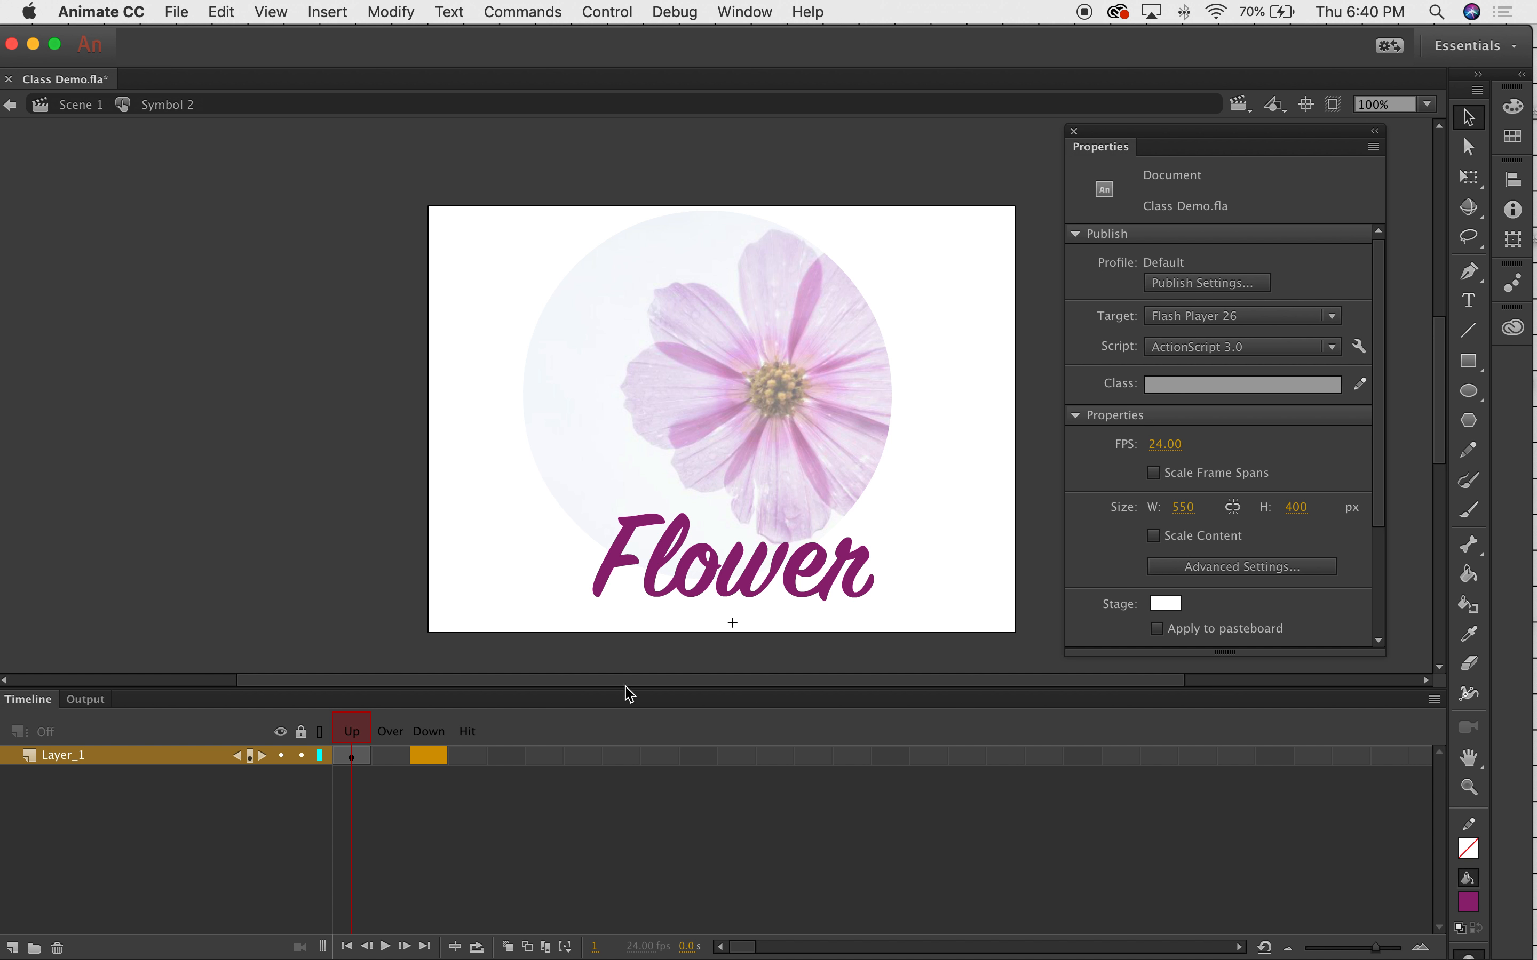
click(390, 755)
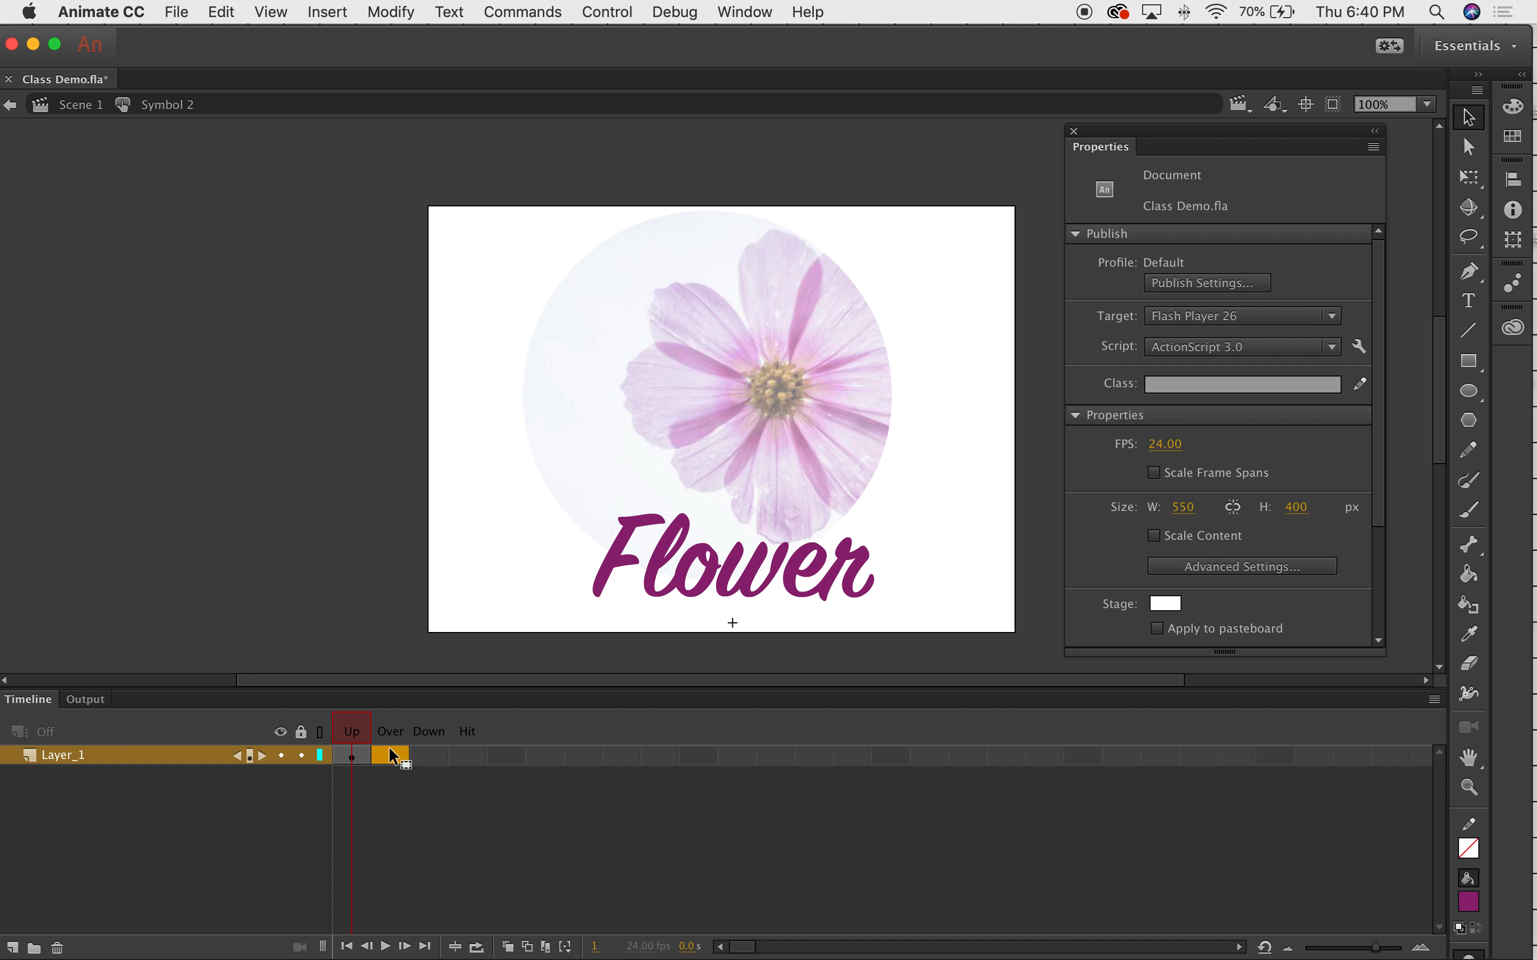
Insert a keyframe in the Over state holding the Flower text.
right_click(392, 756)
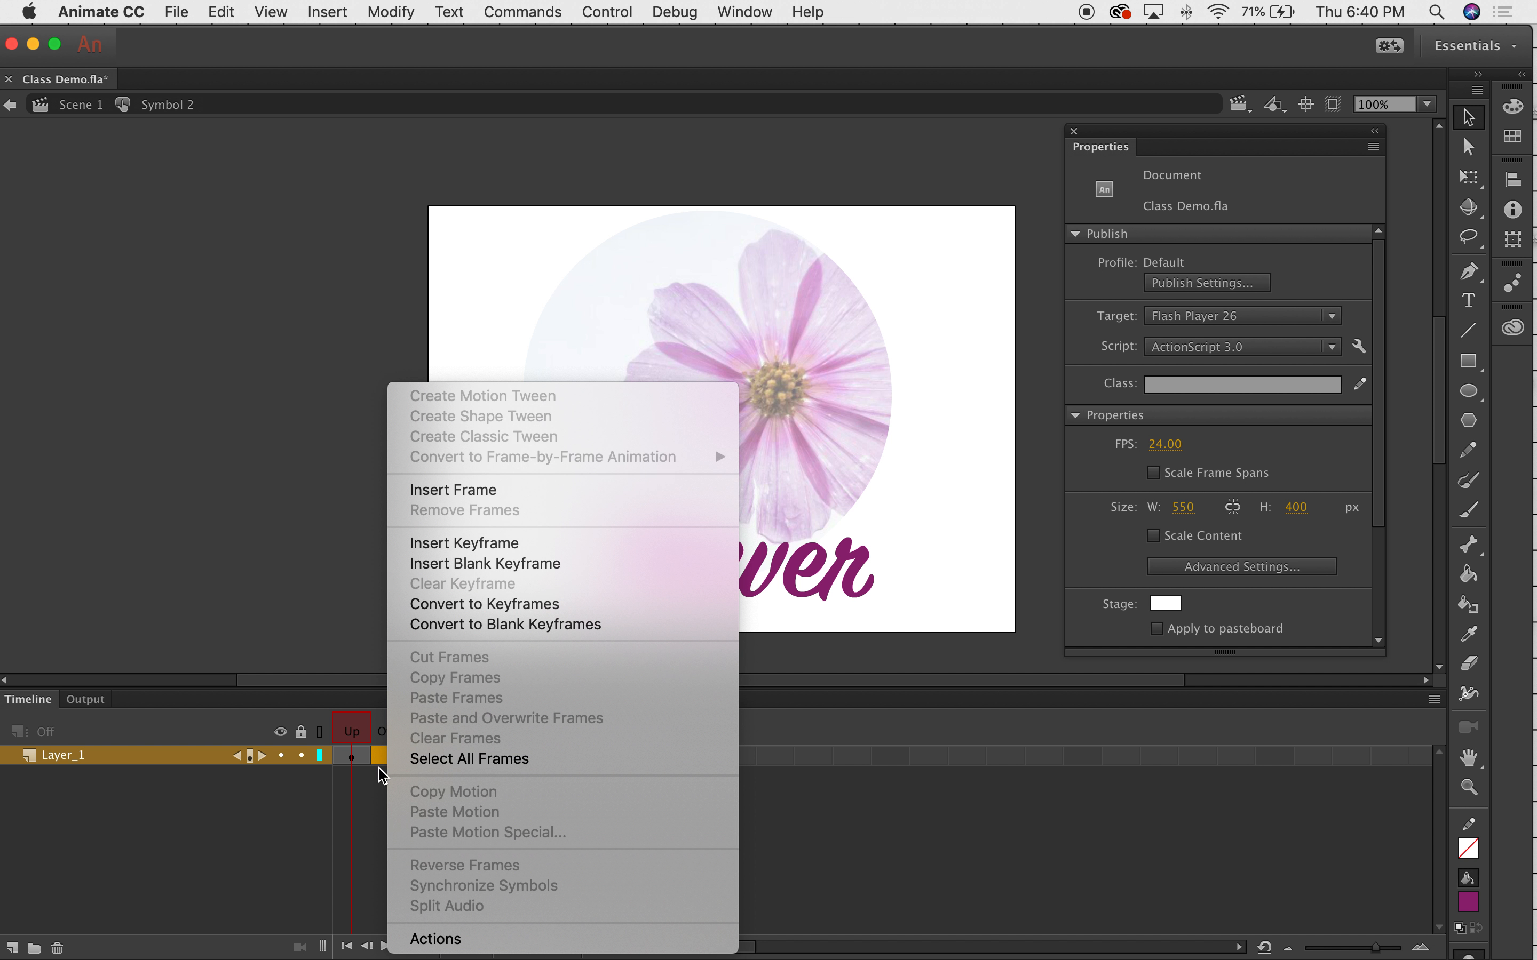
click(480, 546)
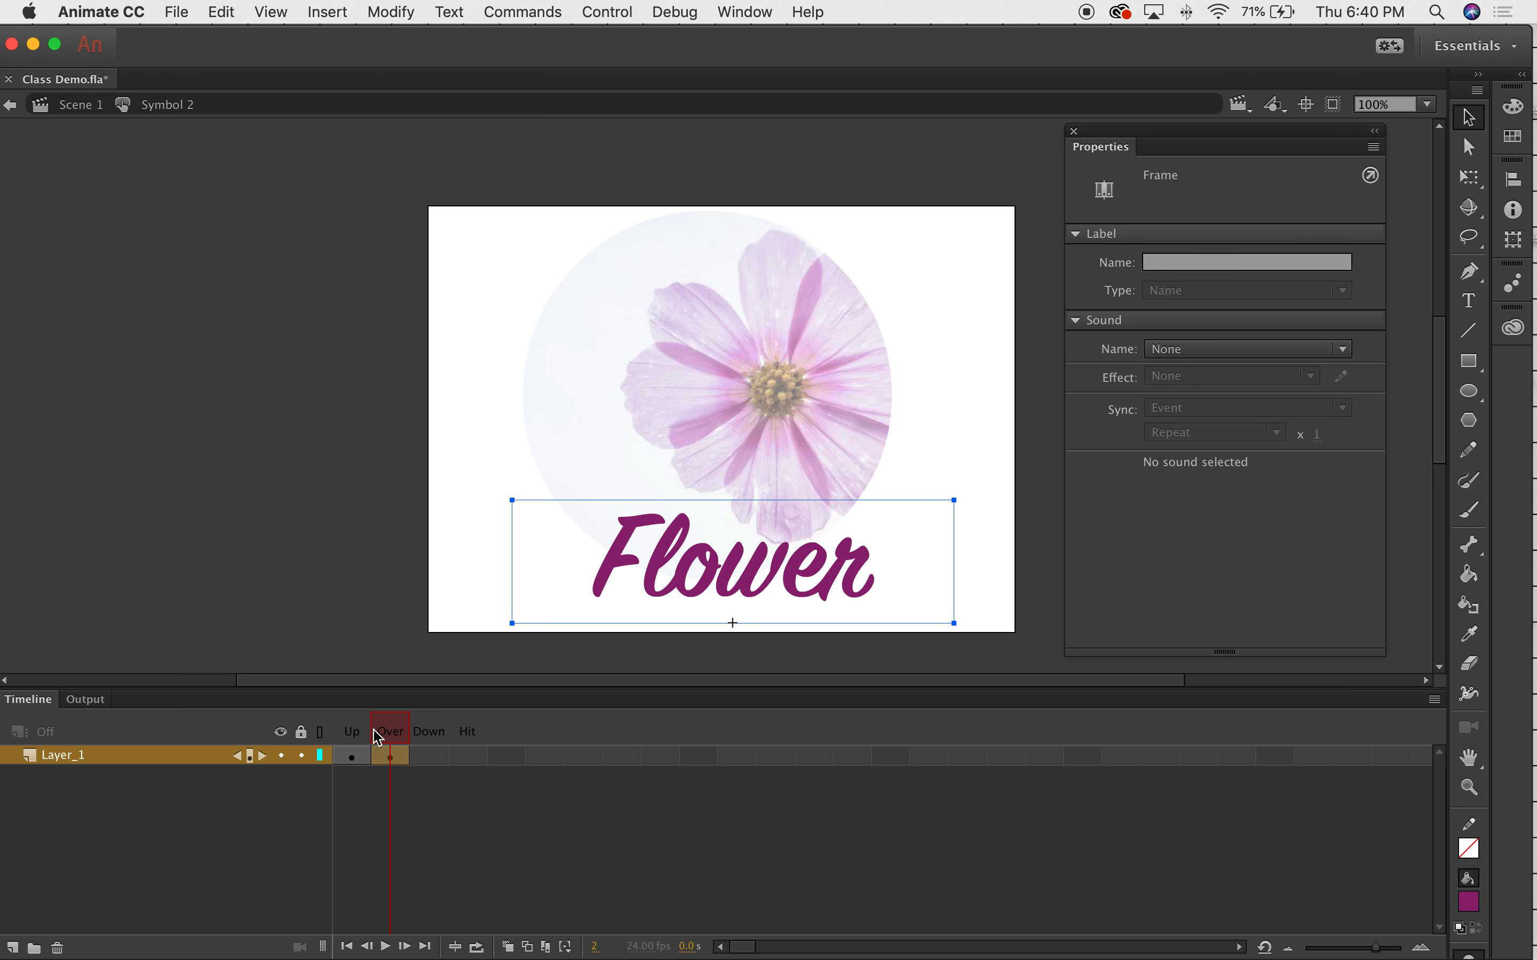
click(355, 734)
click(390, 732)
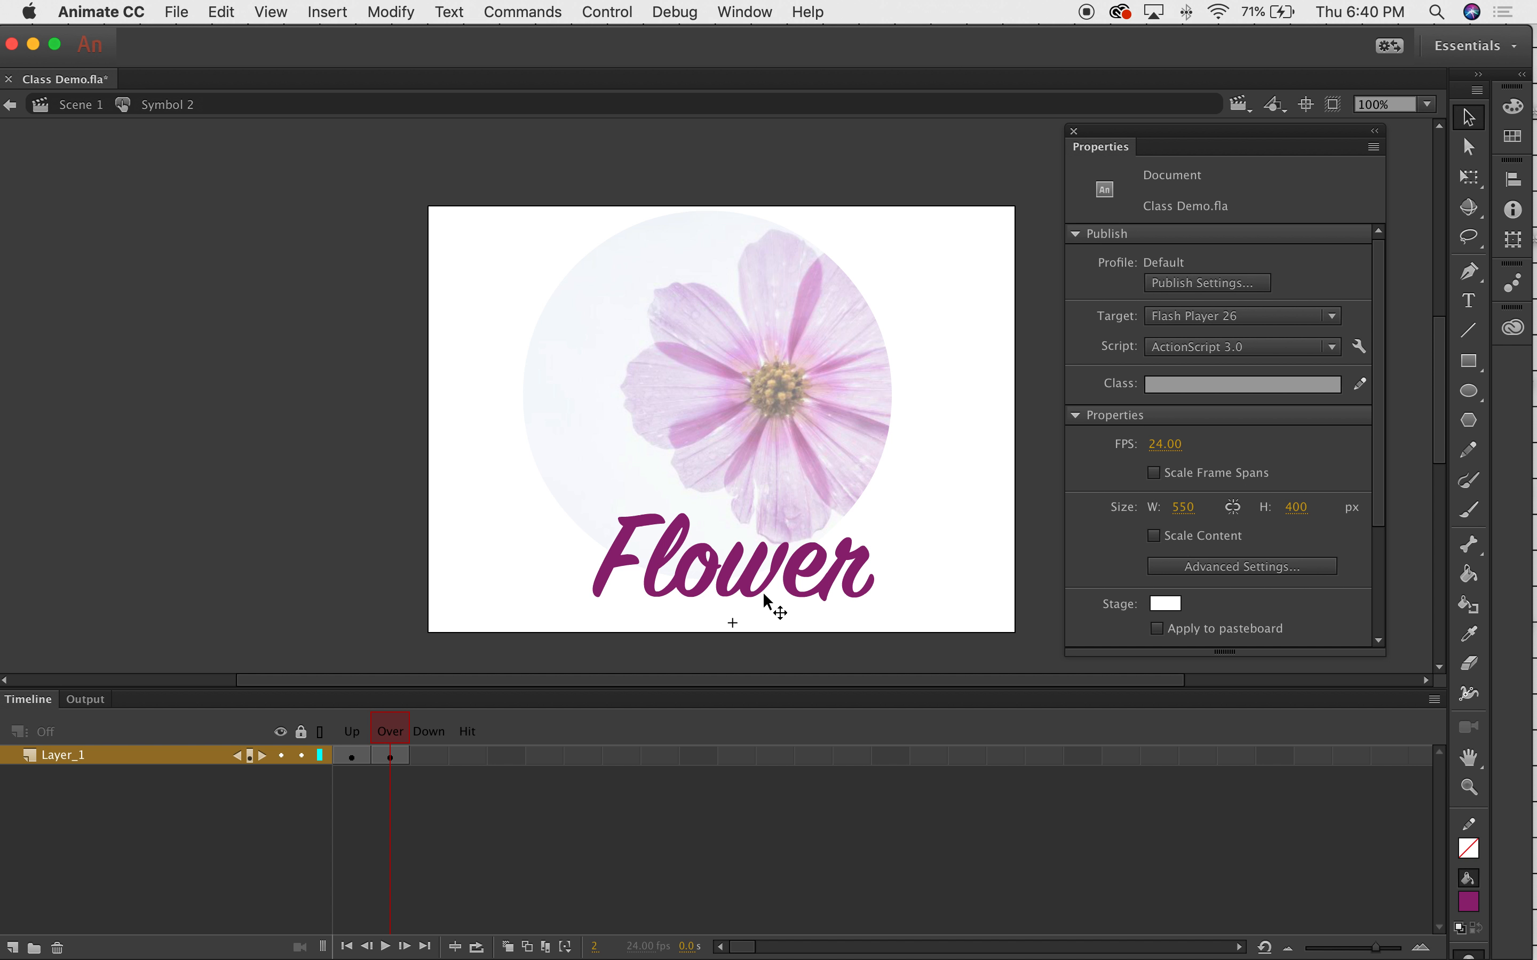
Insert a keyframe in the Down state, then start editing the Over-state text.
right_click(431, 764)
click(521, 541)
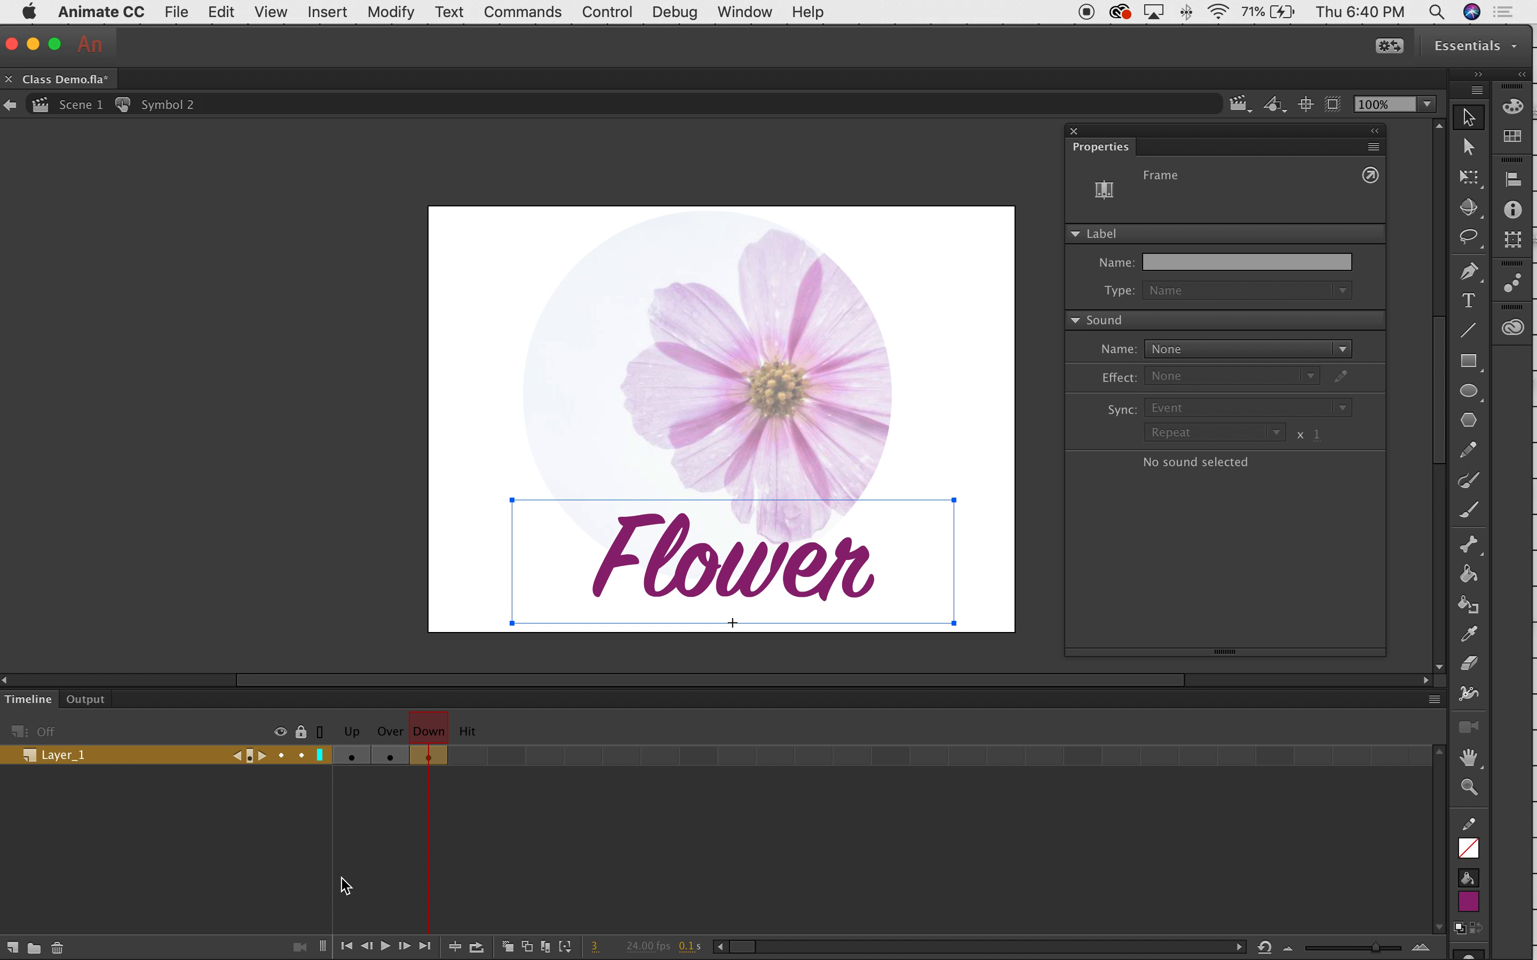
click(432, 731)
click(361, 732)
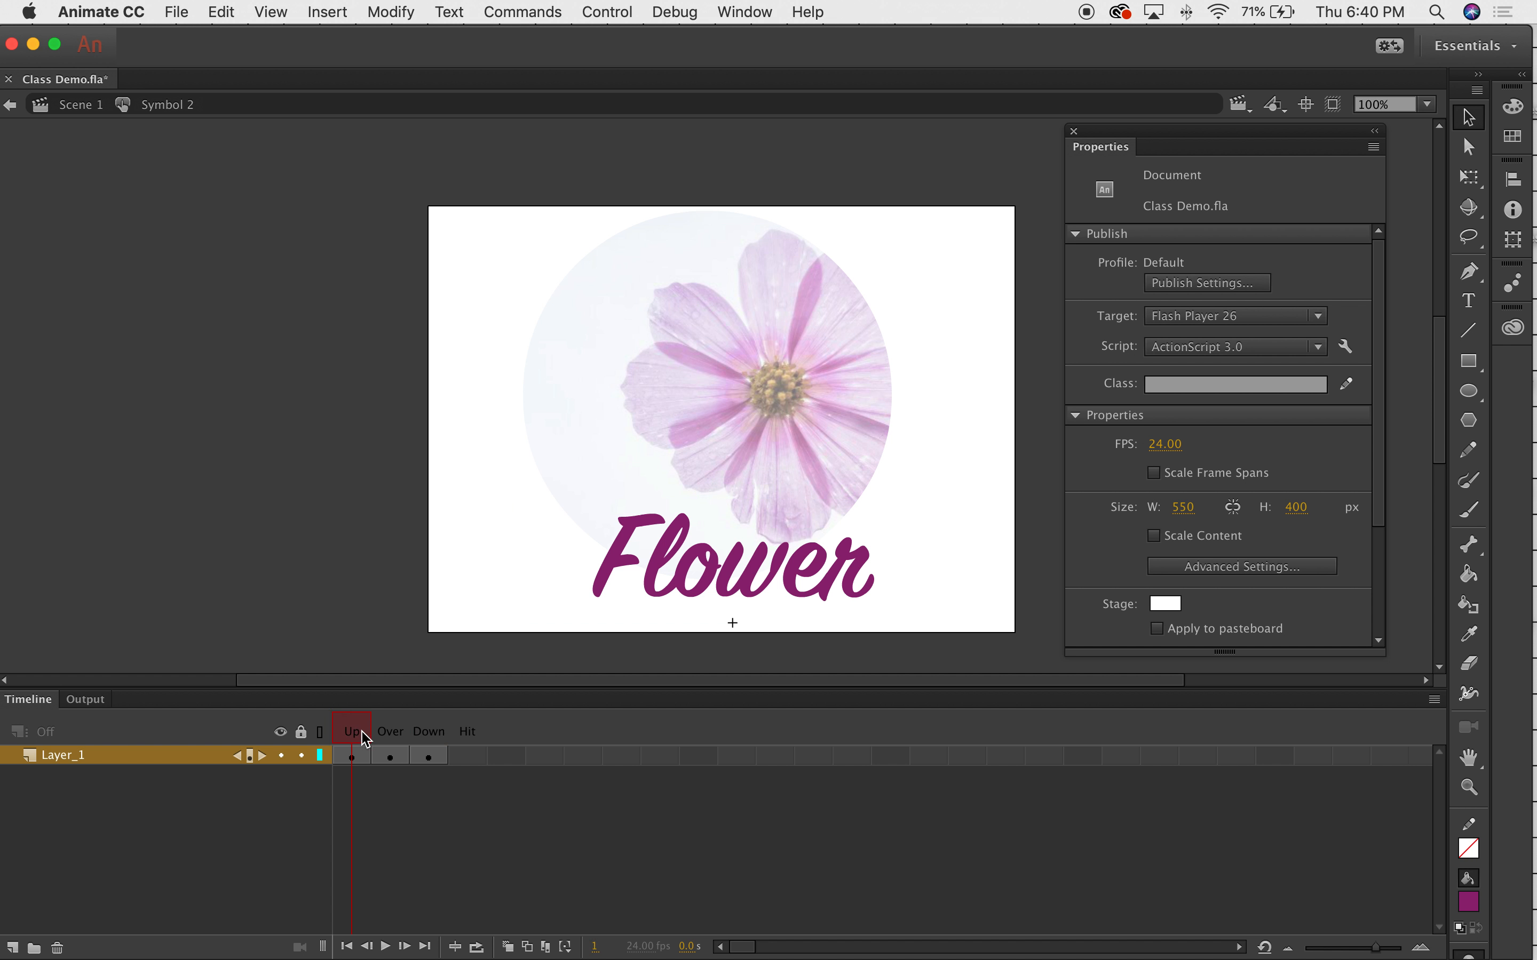
click(390, 756)
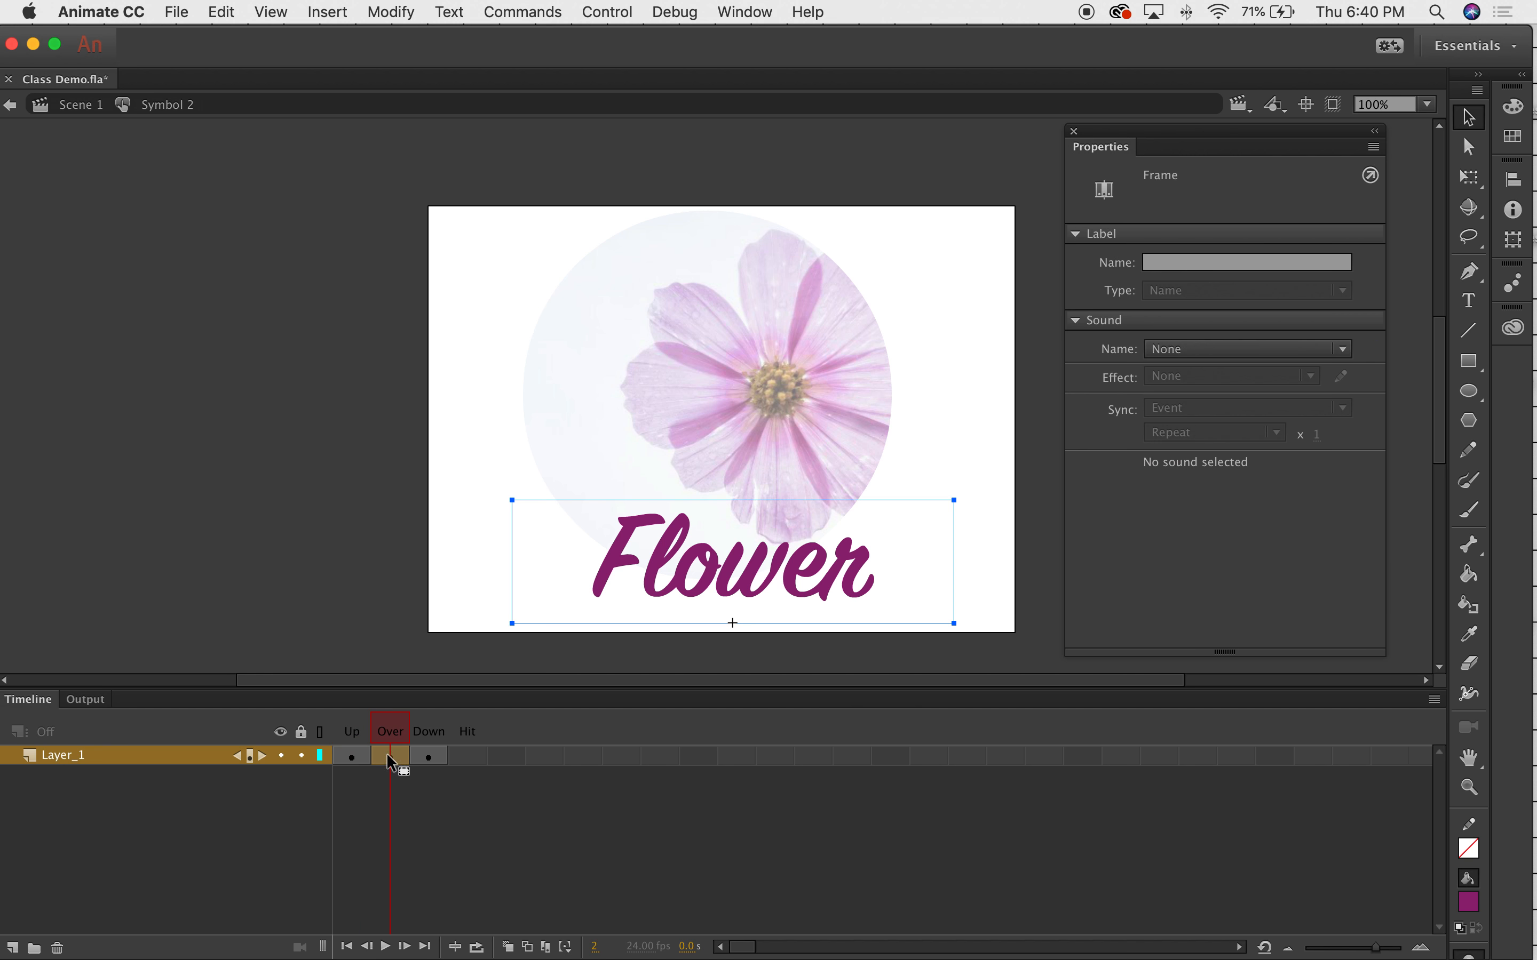
double_click(770, 564)
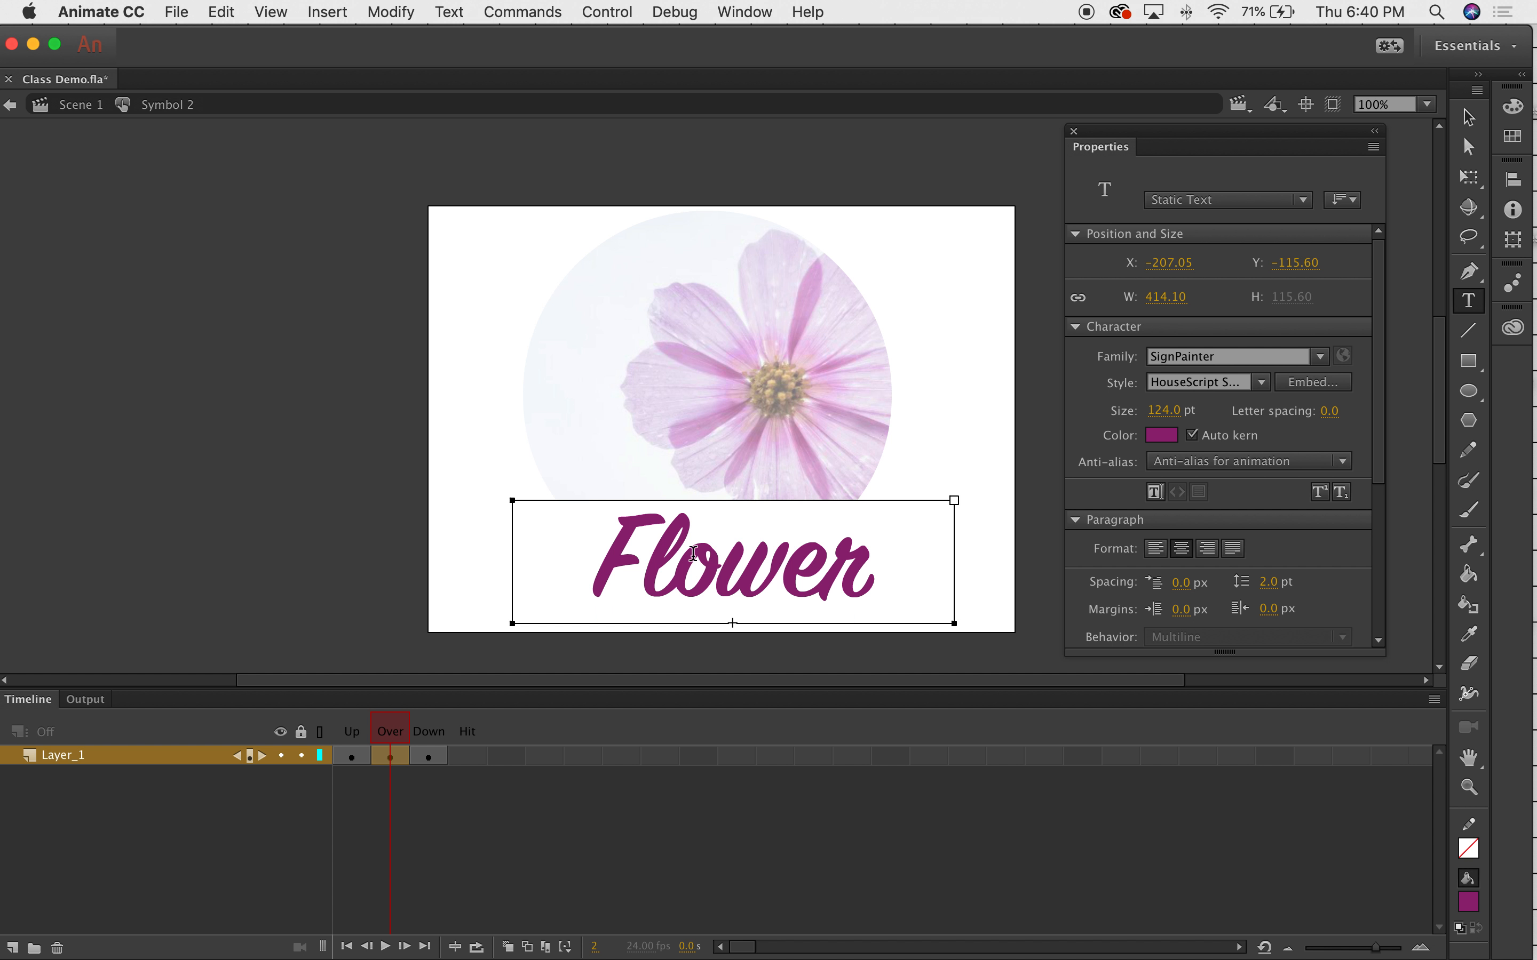
Colour the Over-state Flower text purple #9966FF.
double_click(657, 554)
click(1161, 435)
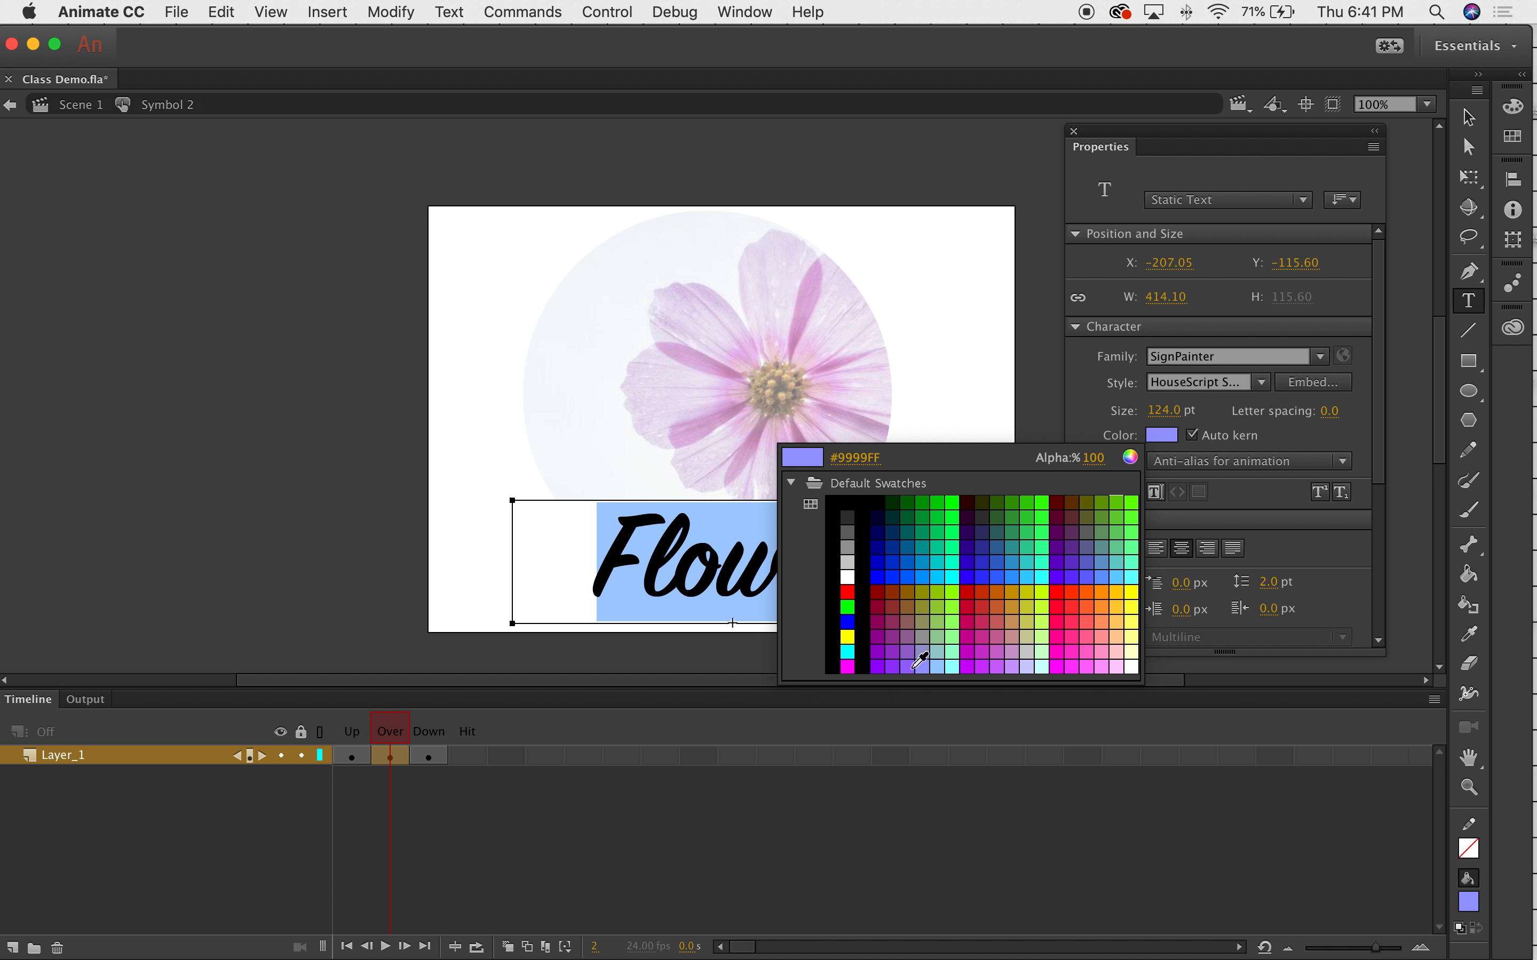
click(908, 666)
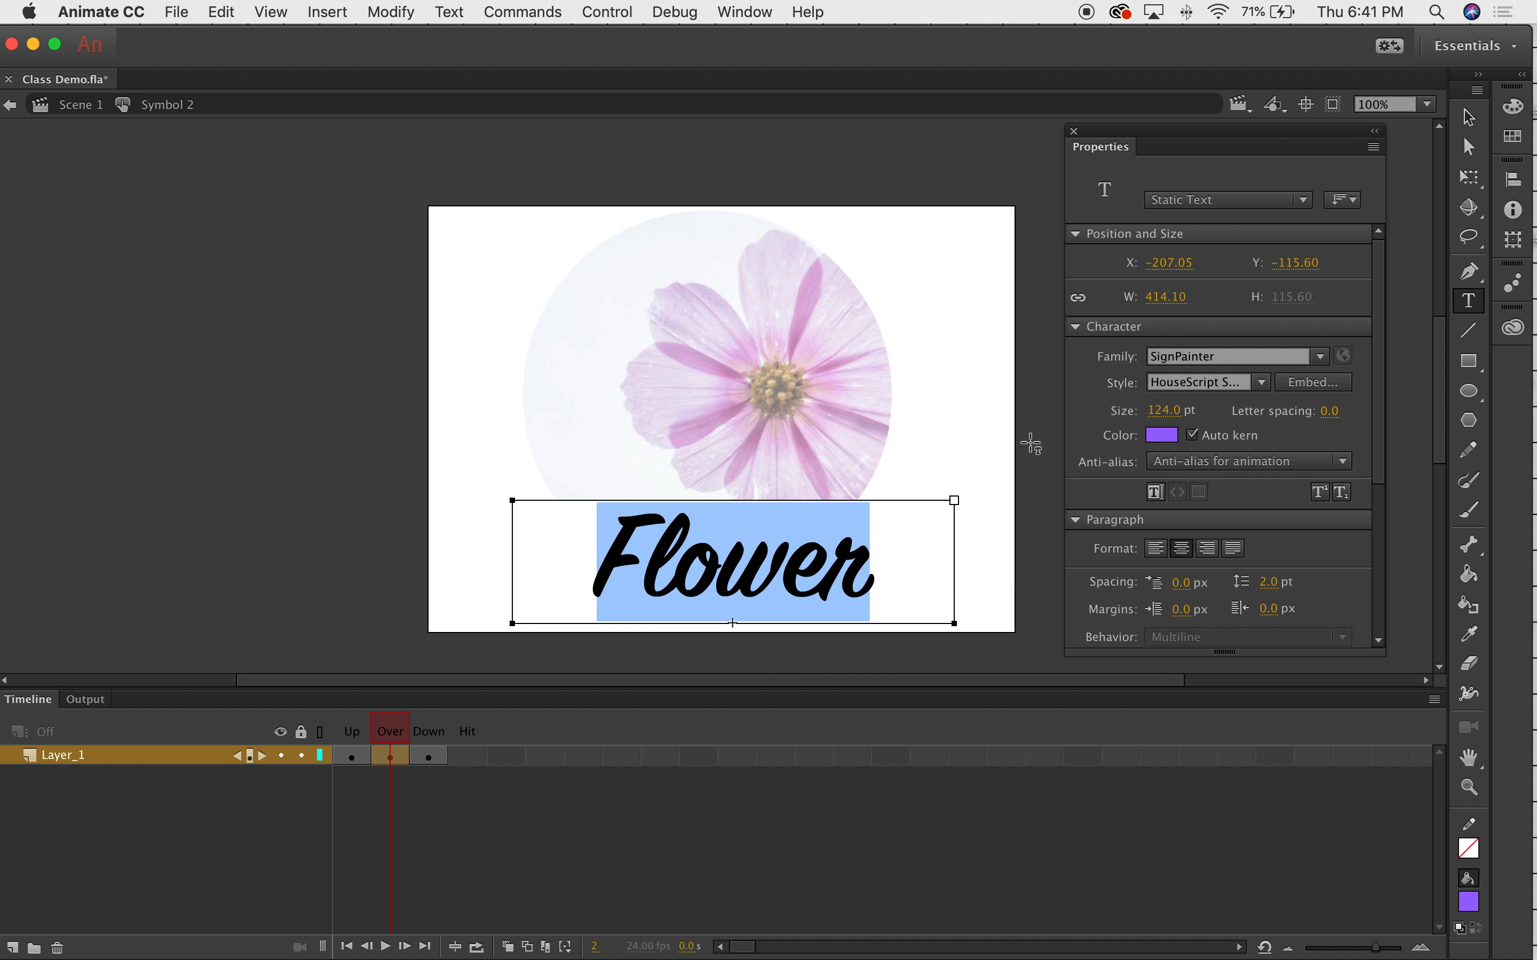
click(1469, 117)
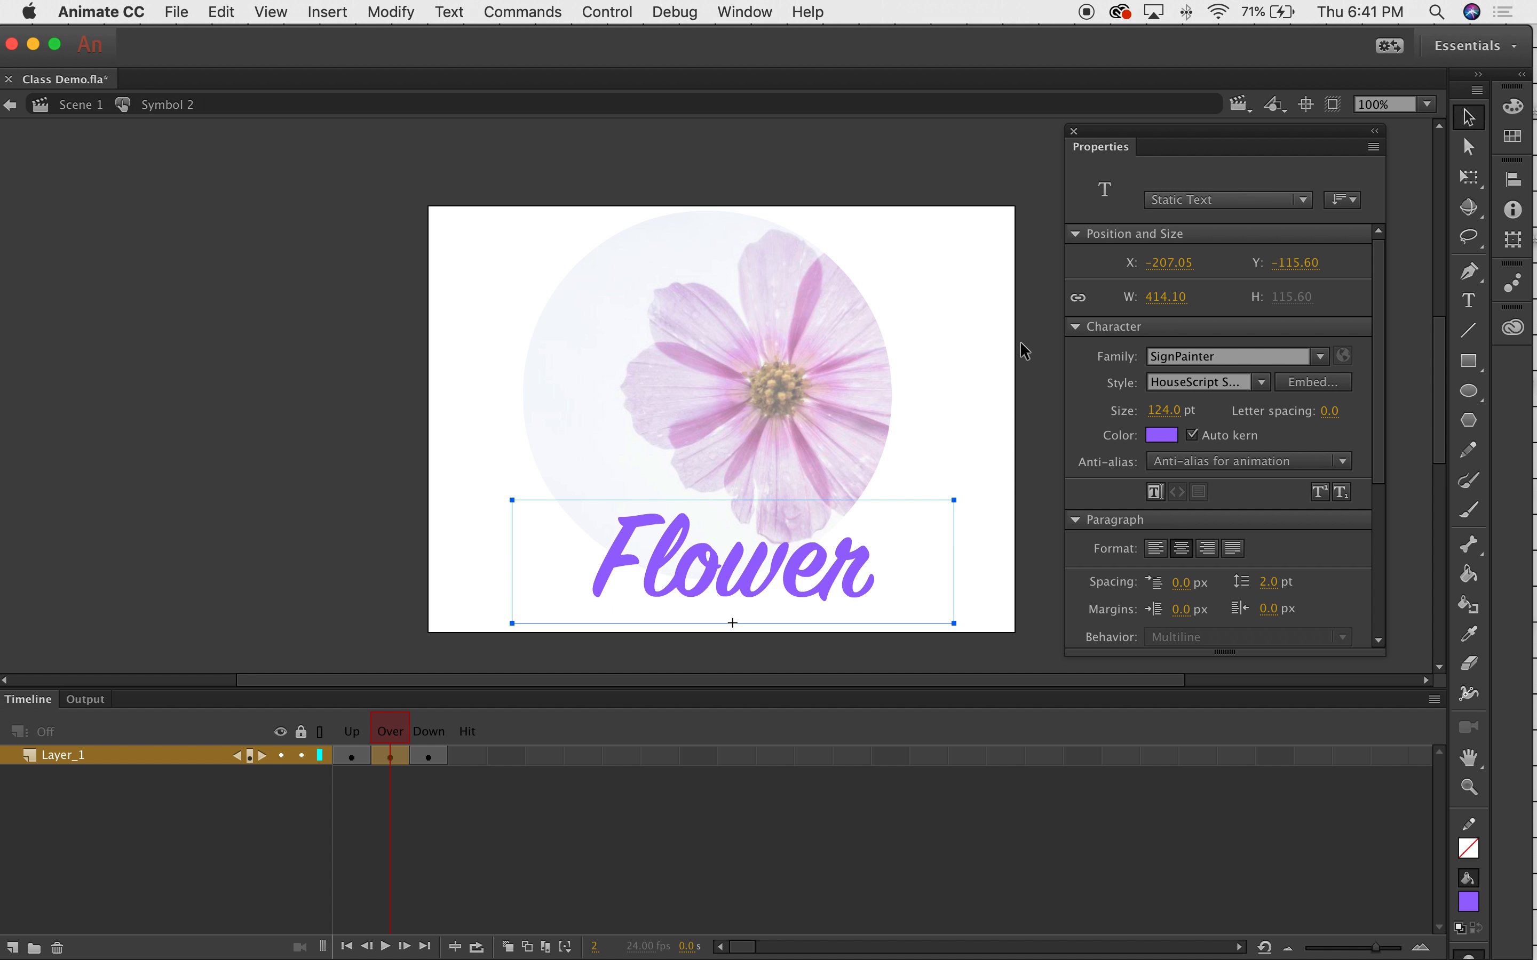
click(913, 350)
Colour the Down-state Flower text black.
click(427, 756)
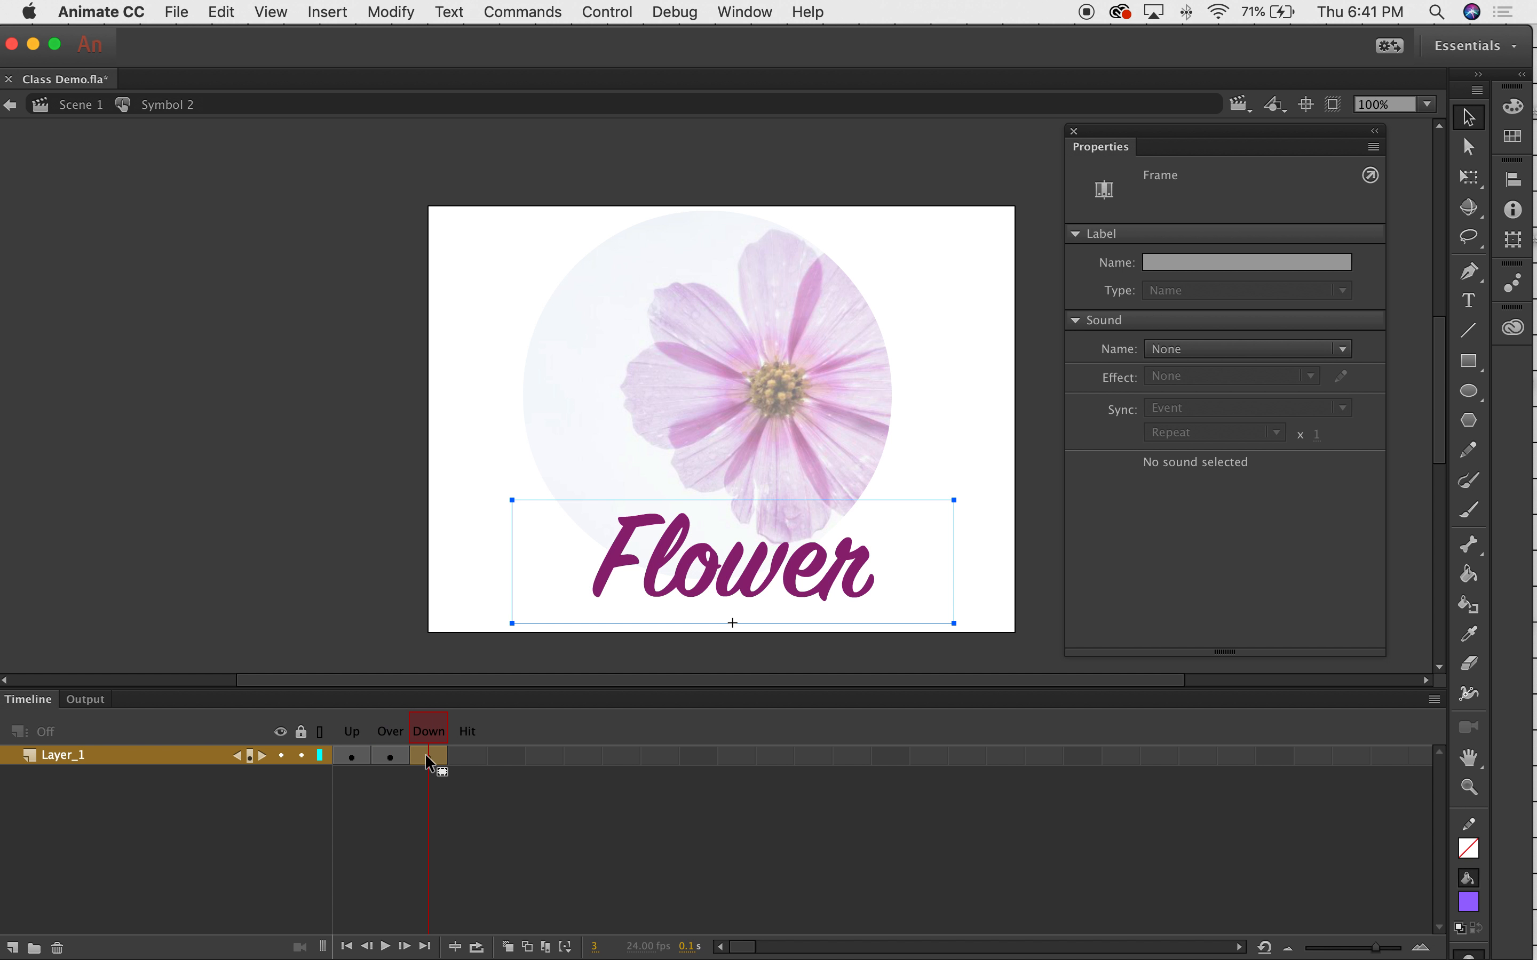
mouse_move(431, 731)
mouse_down()
mouse_move(355, 727)
mouse_move(430, 736)
mouse_up()
click(437, 757)
double_click(662, 547)
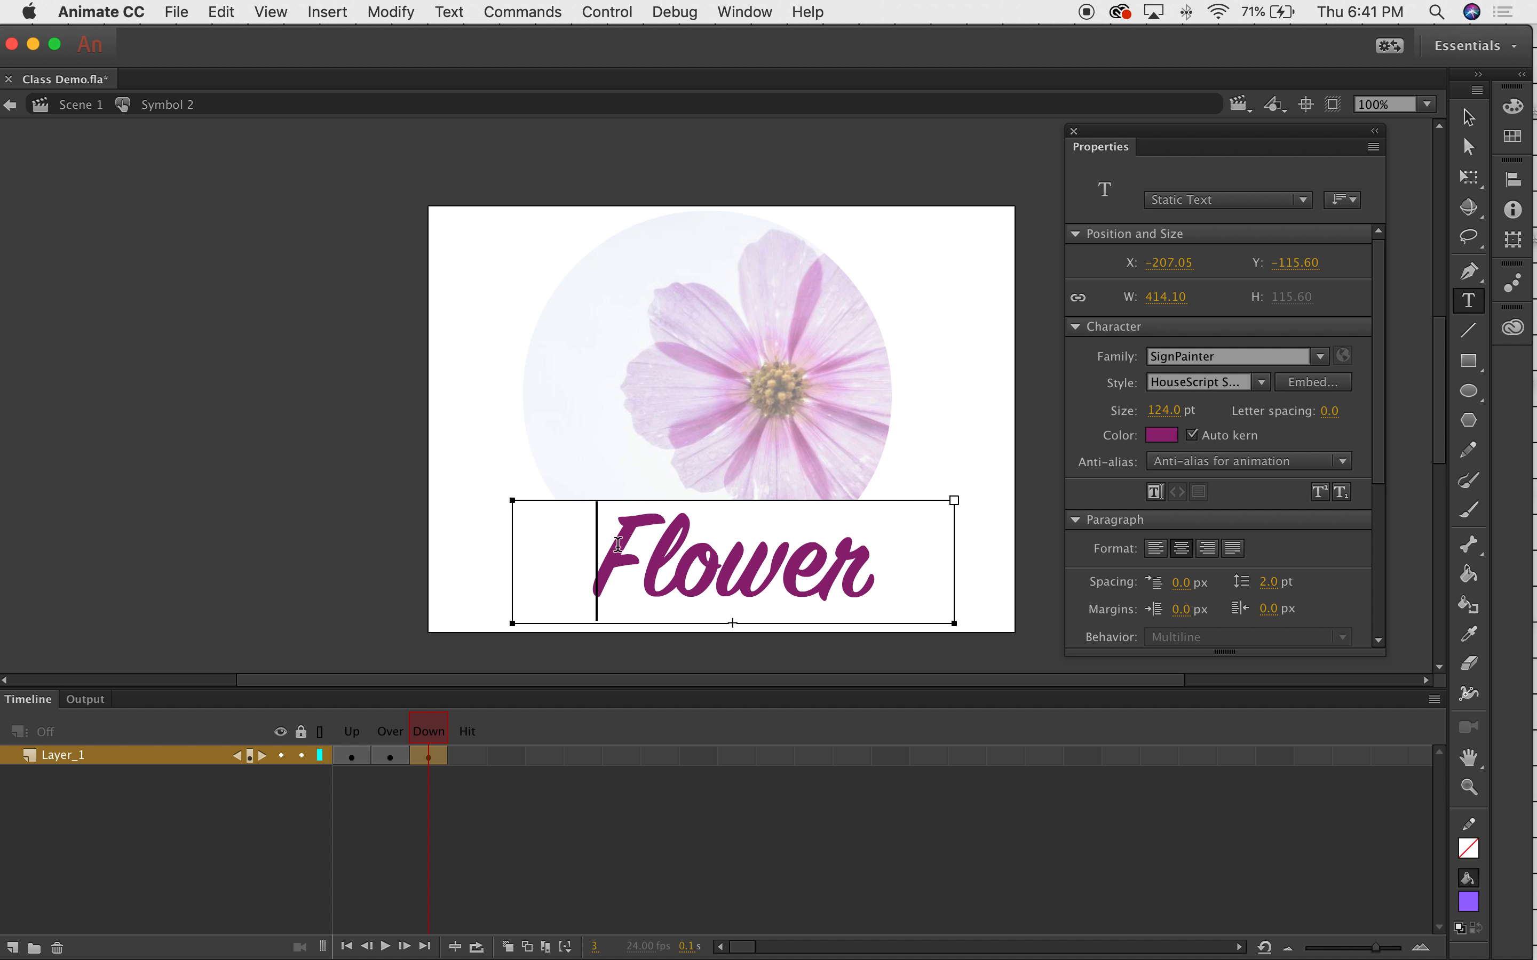
double_click(662, 546)
click(1172, 443)
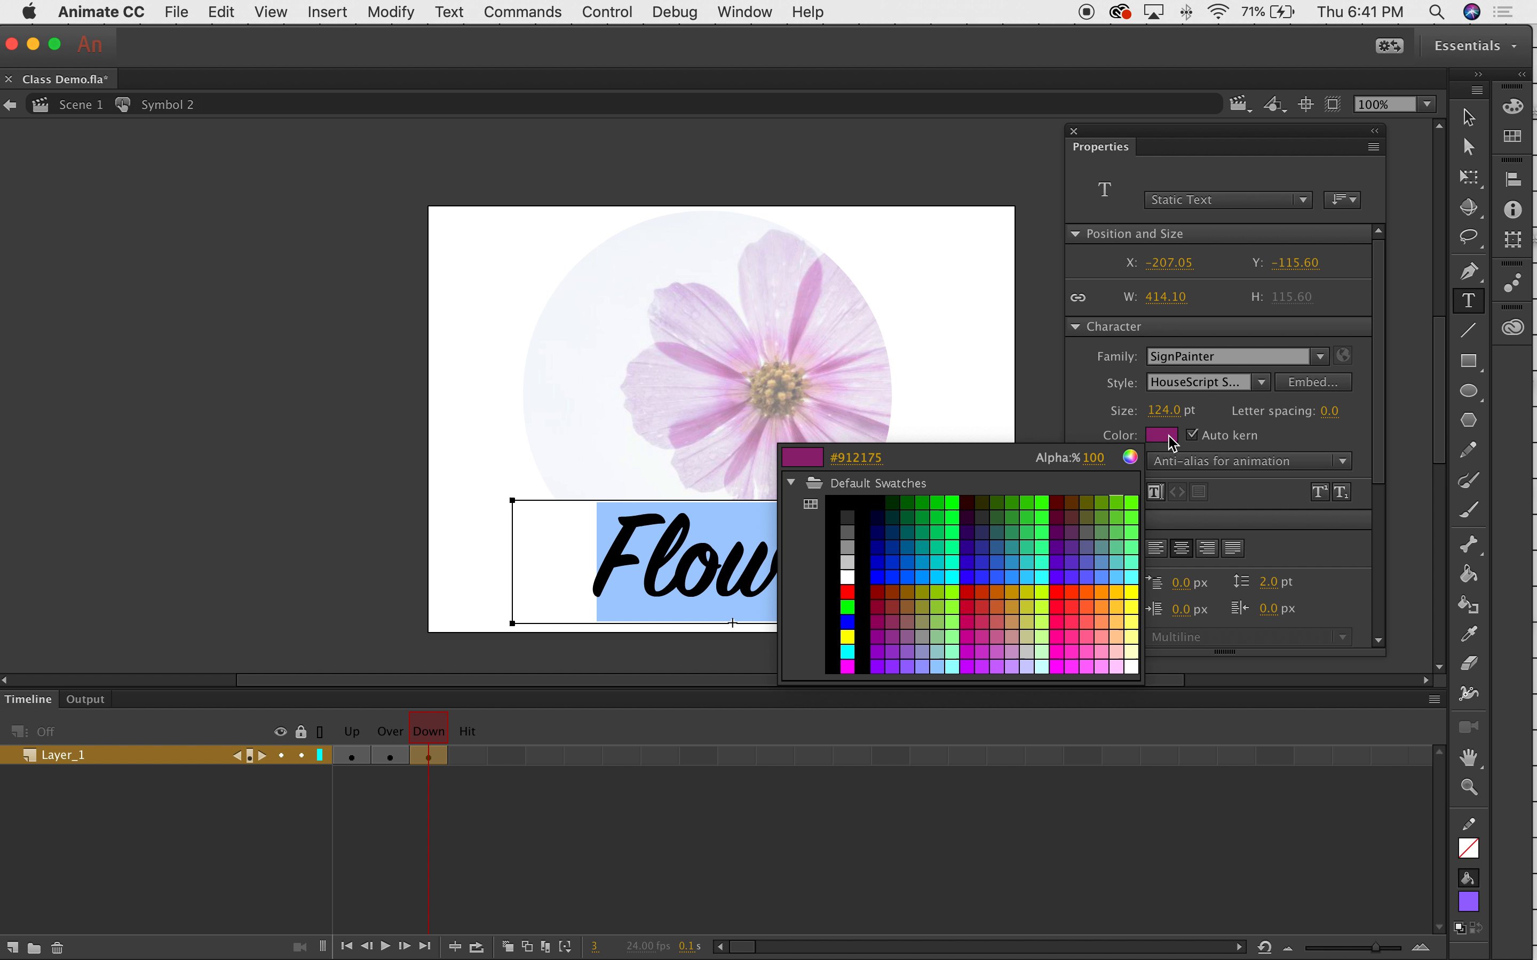
click(851, 505)
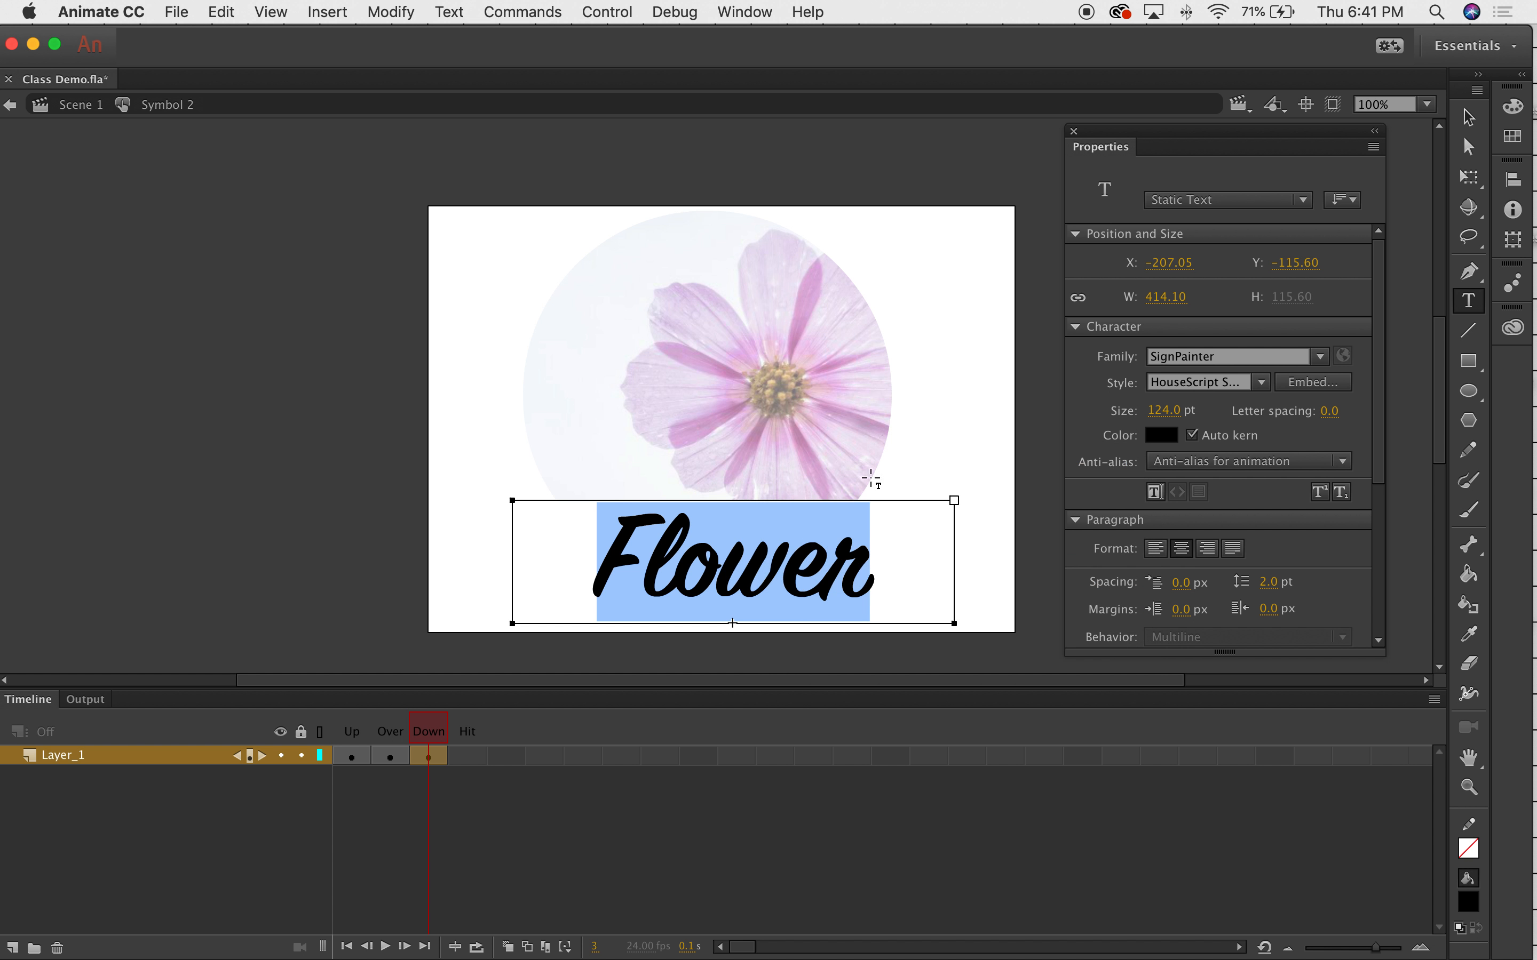
click(1479, 112)
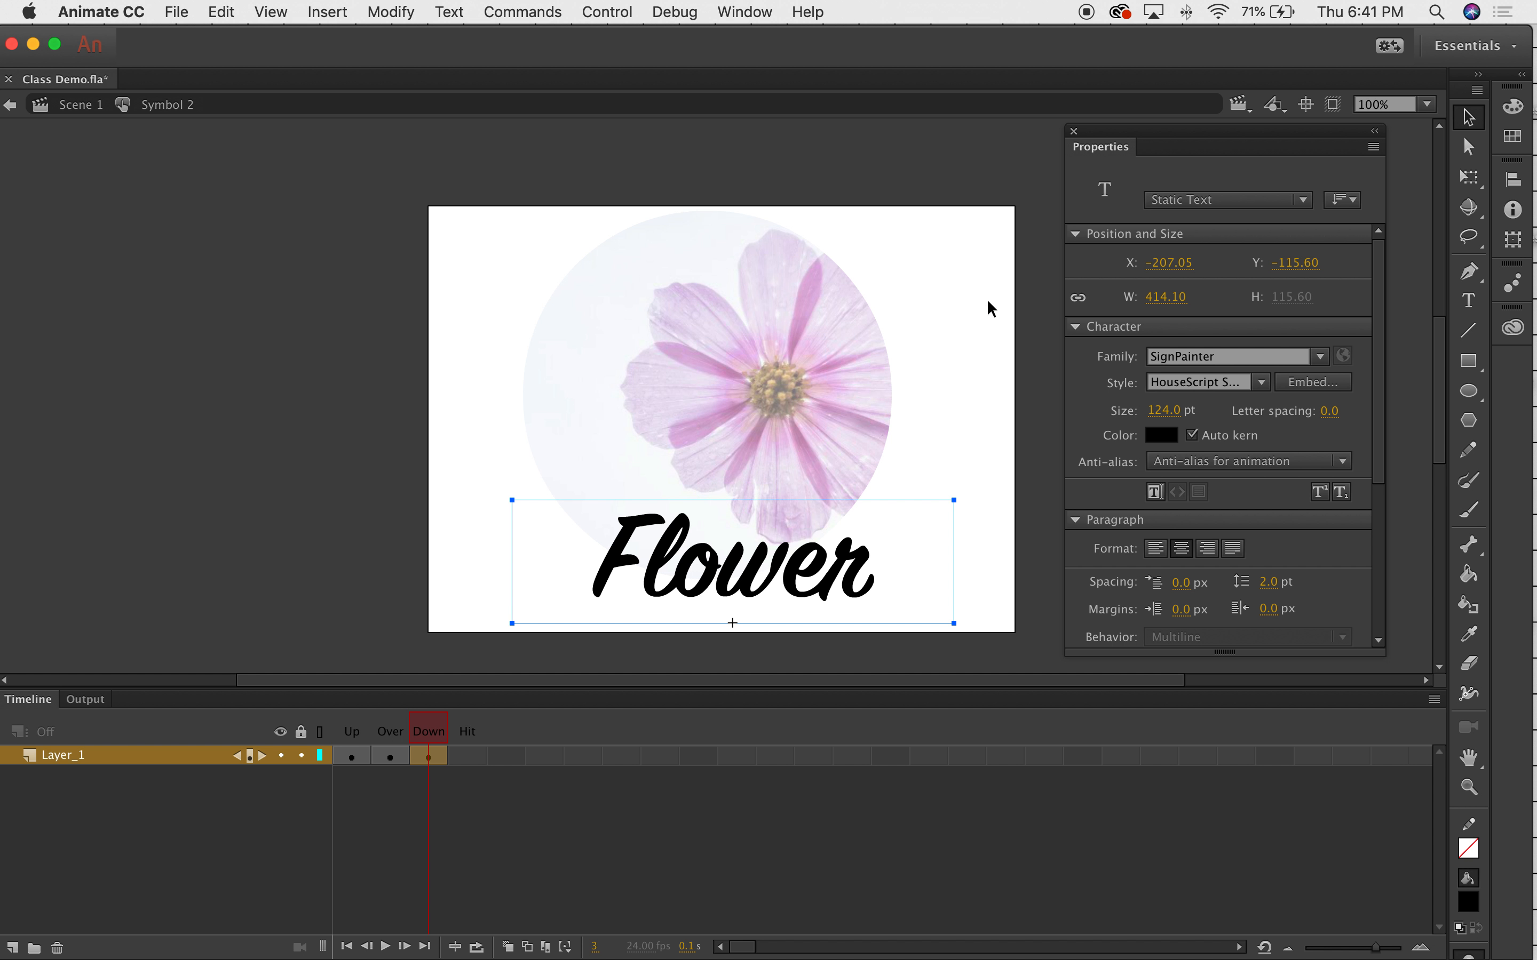
click(1026, 263)
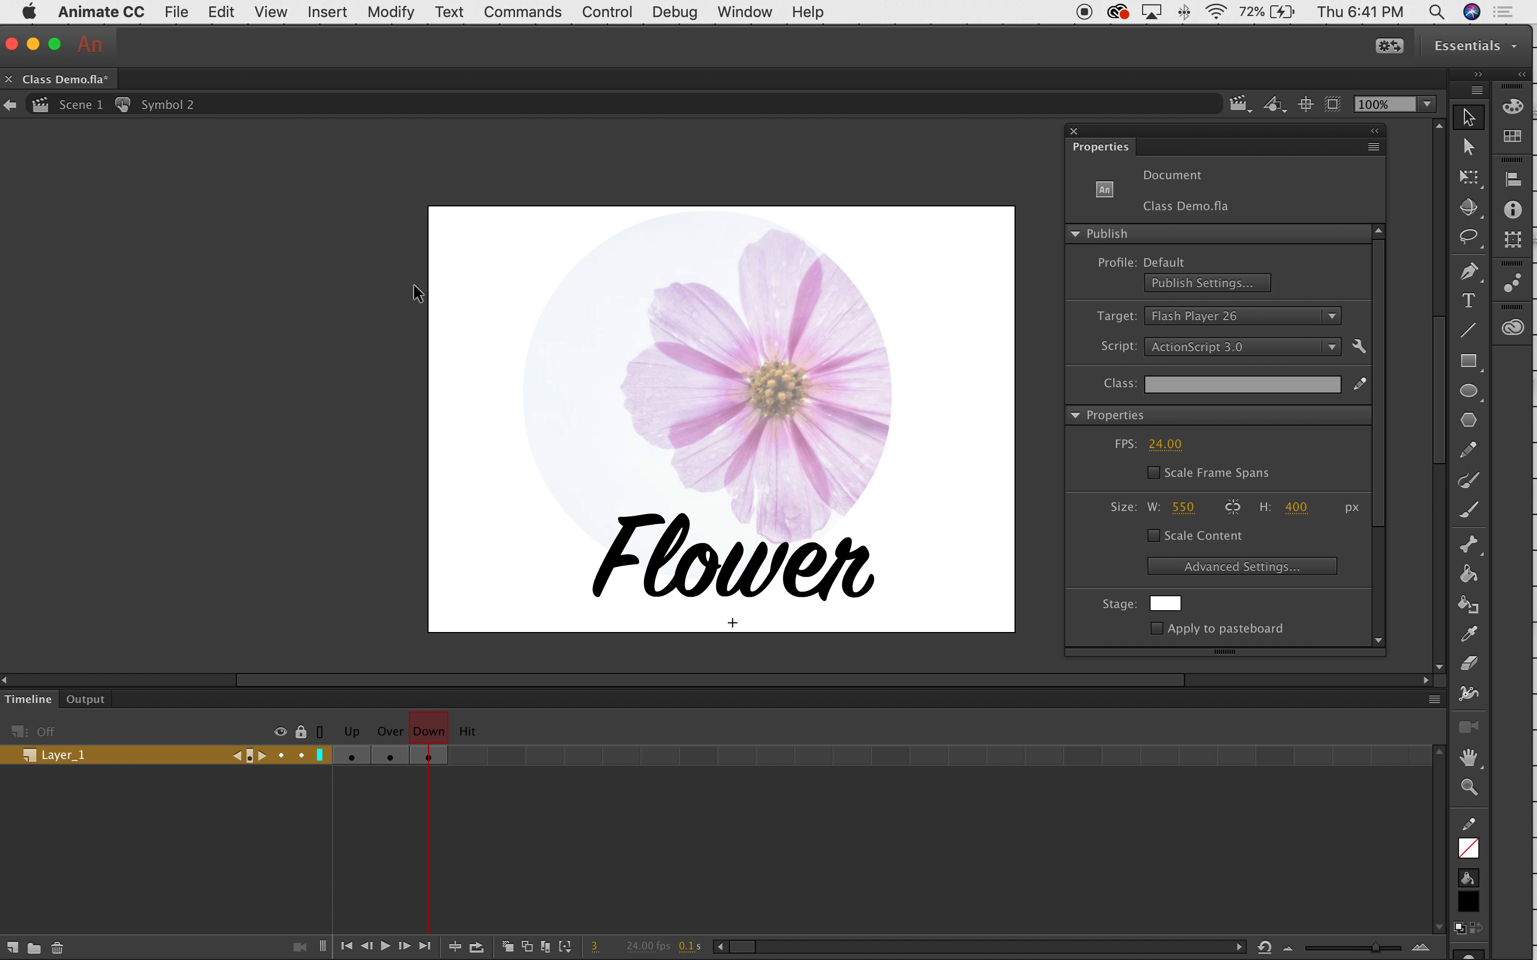
Back in Scene 1, scrub to frame 30, test-play Class Demo.swf, then close the preview.
click(87, 107)
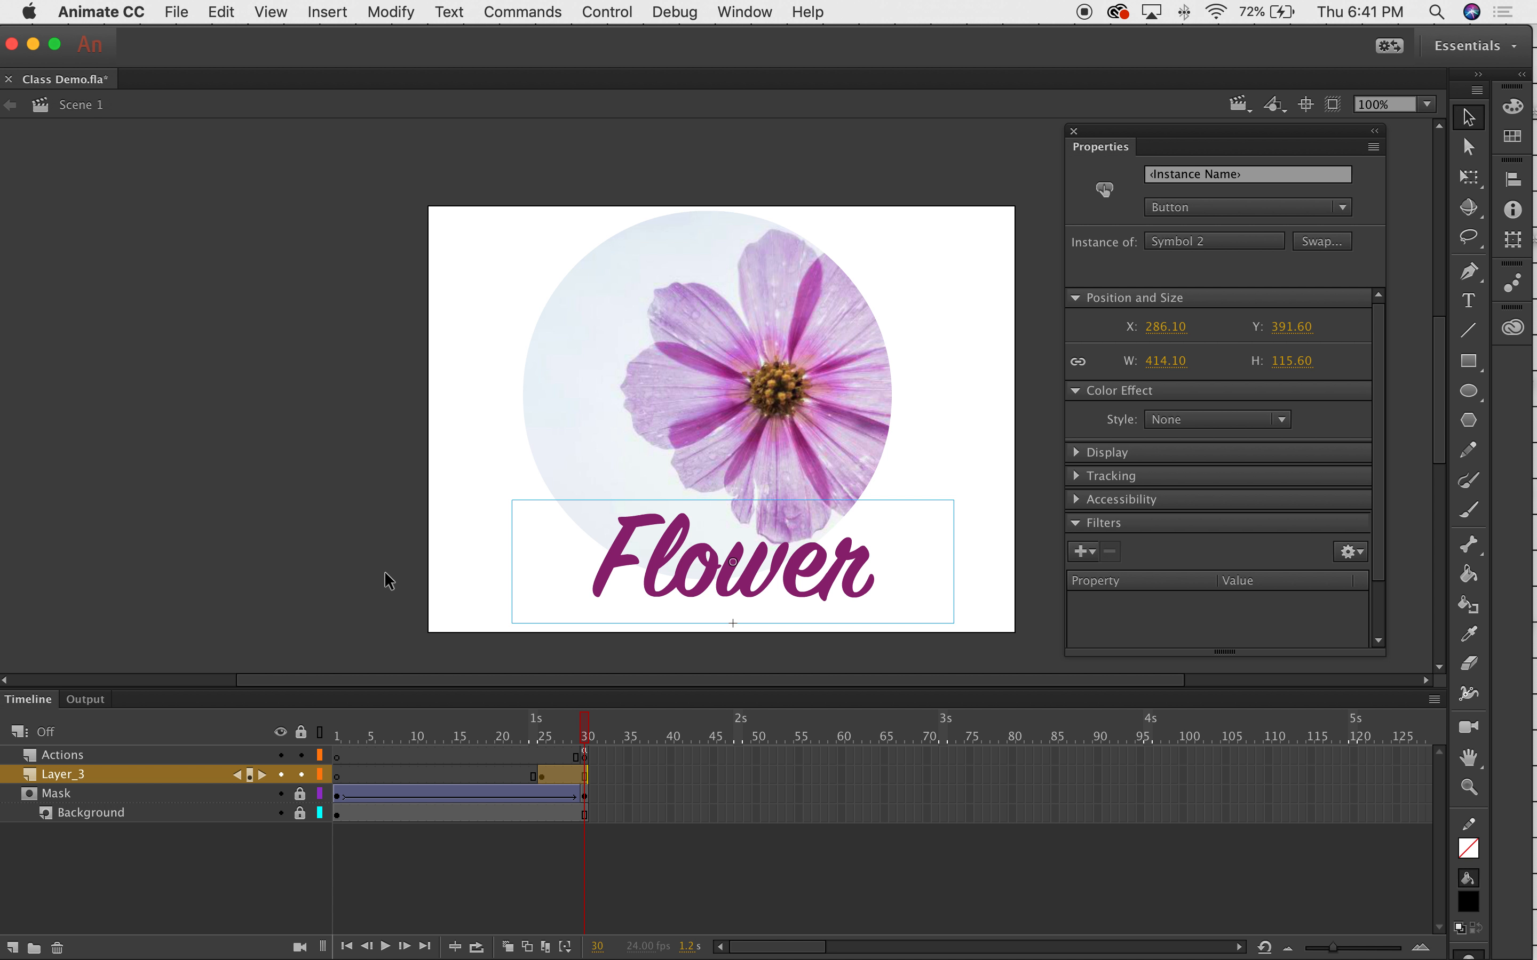
click(579, 730)
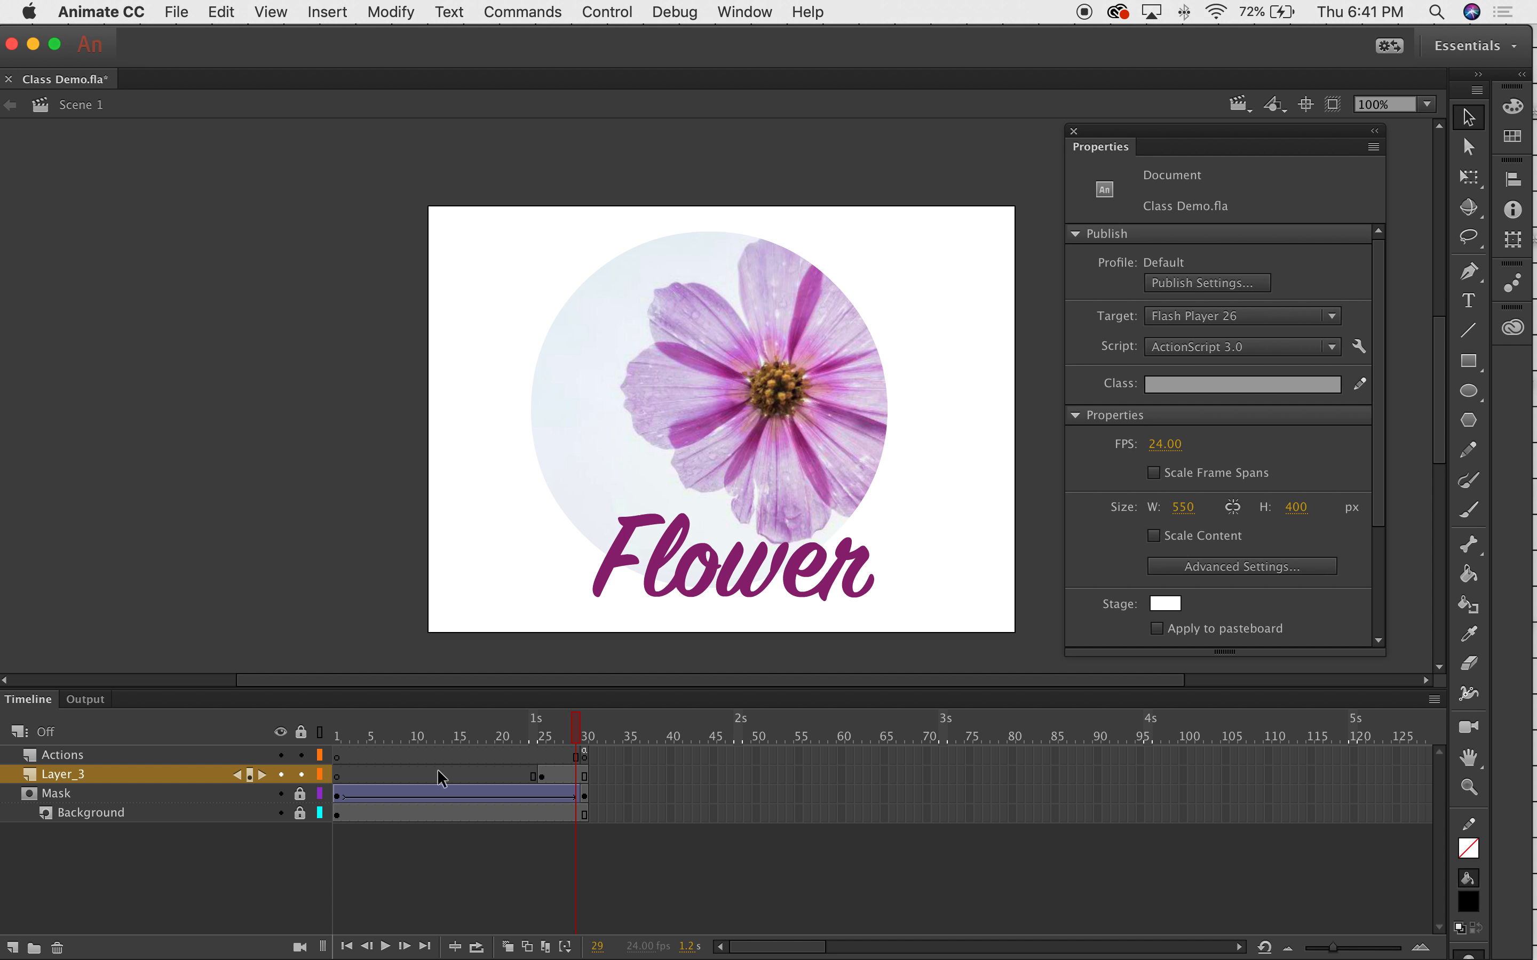
drag(582, 720, 621, 713)
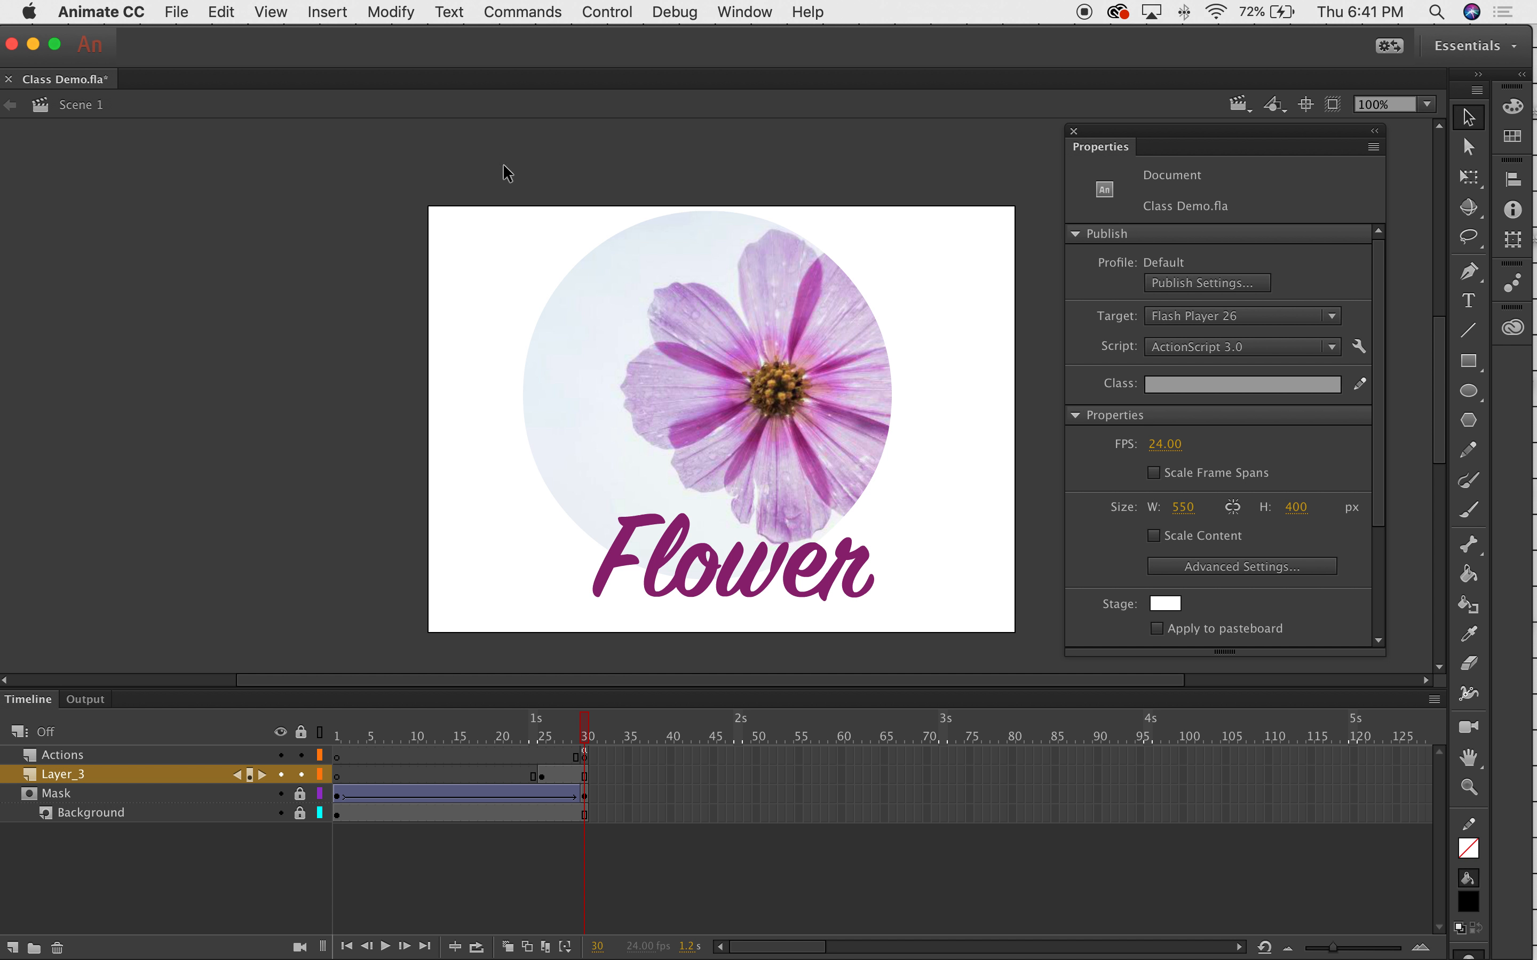
click(627, 9)
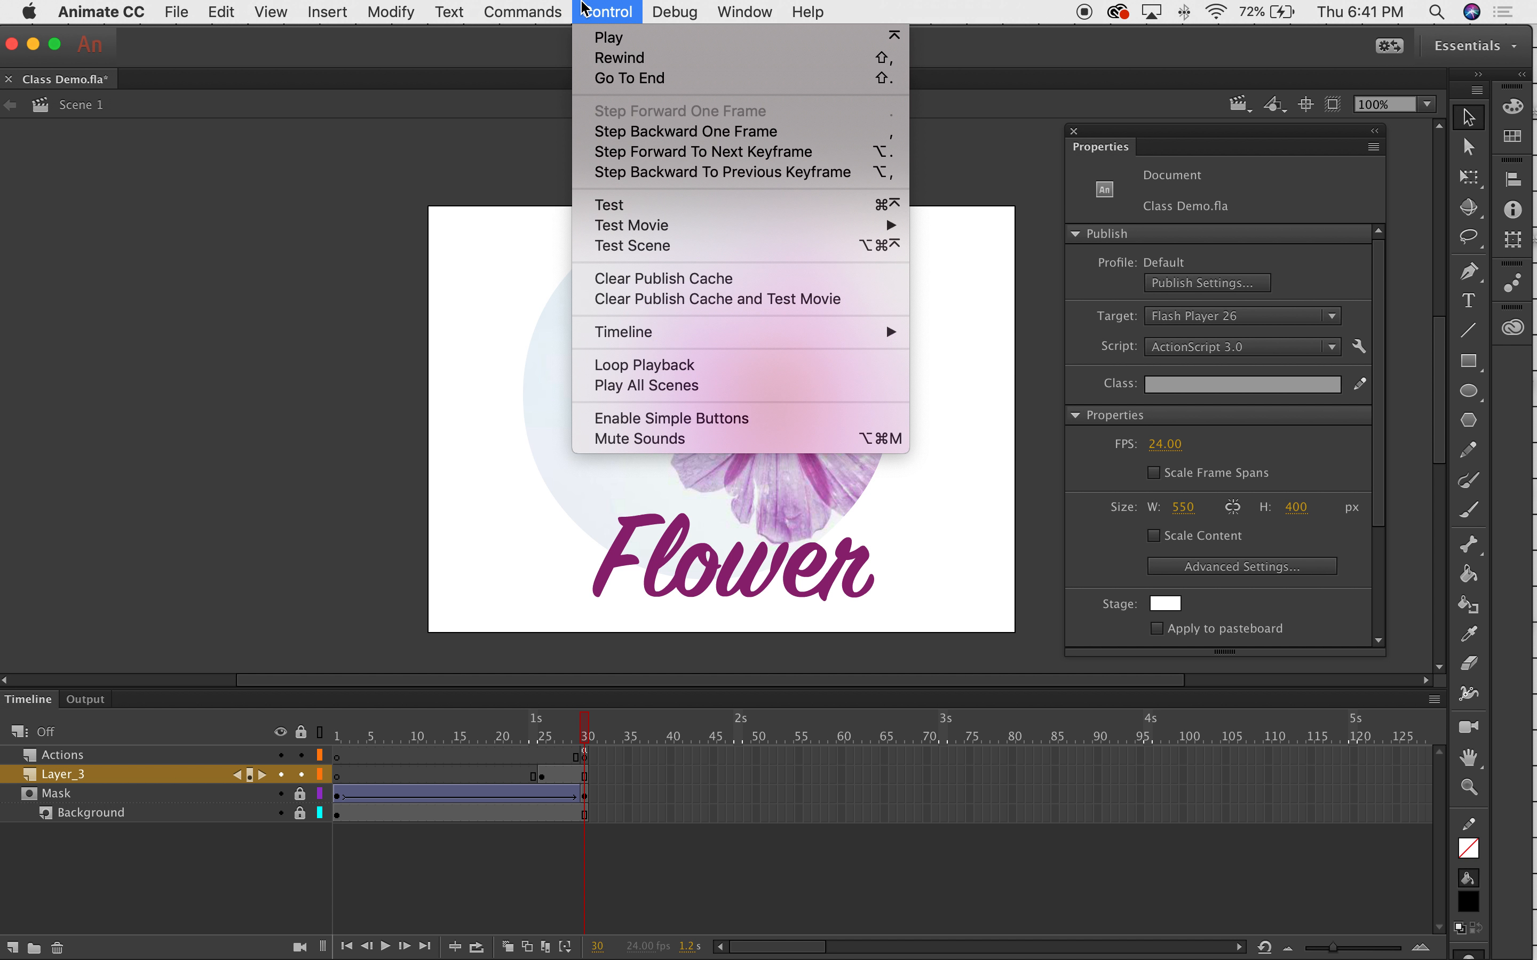
click(605, 210)
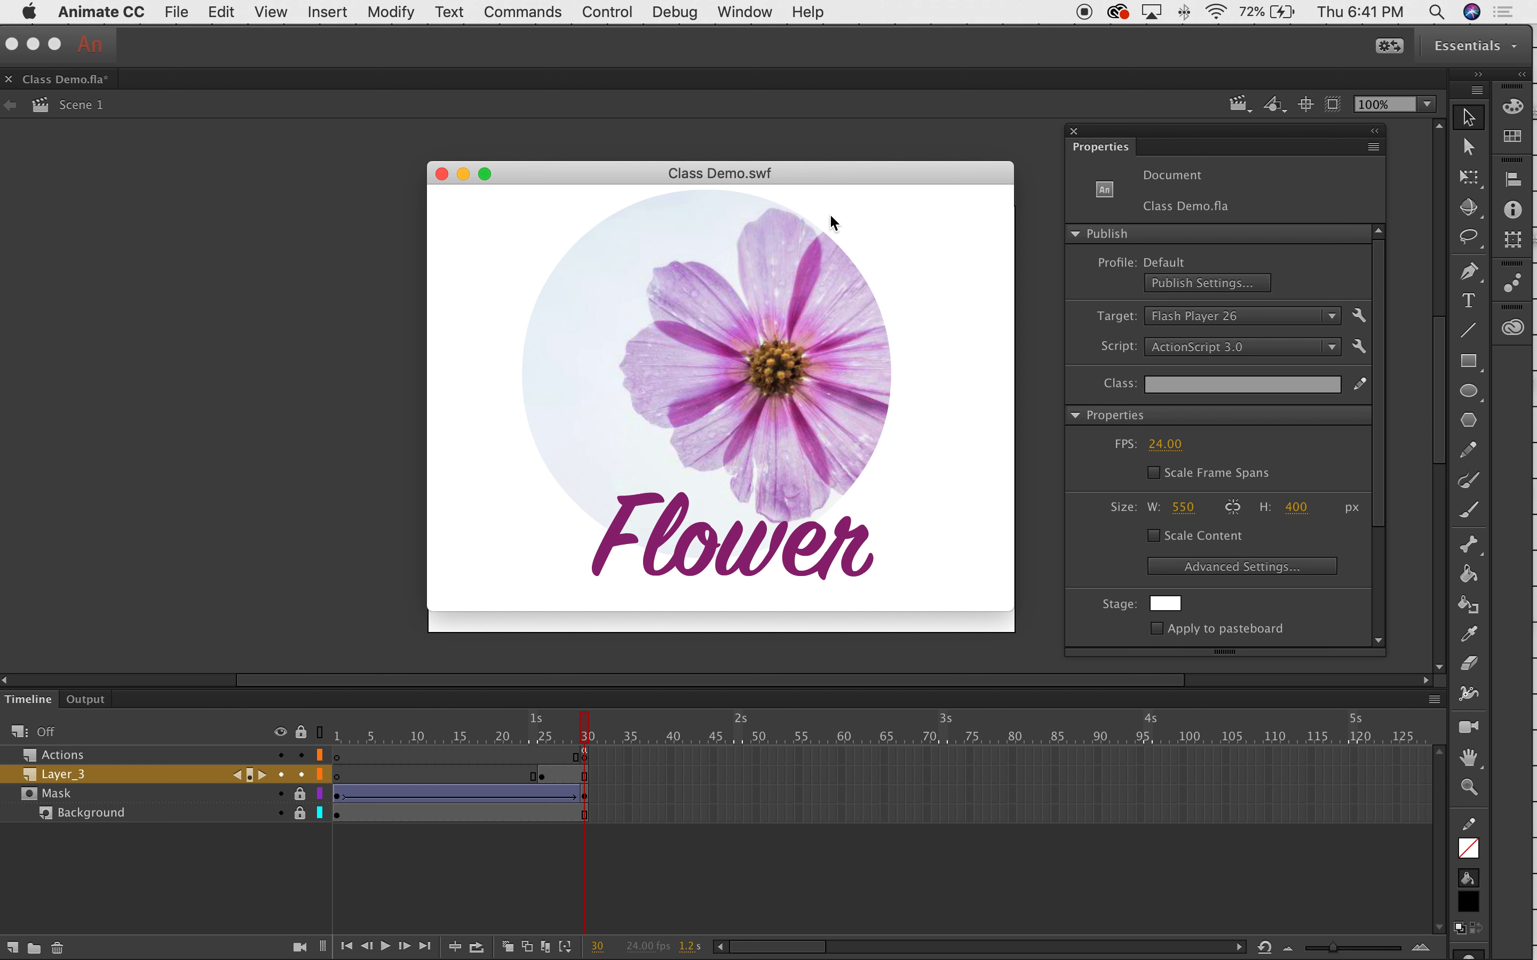
drag(808, 180, 762, 164)
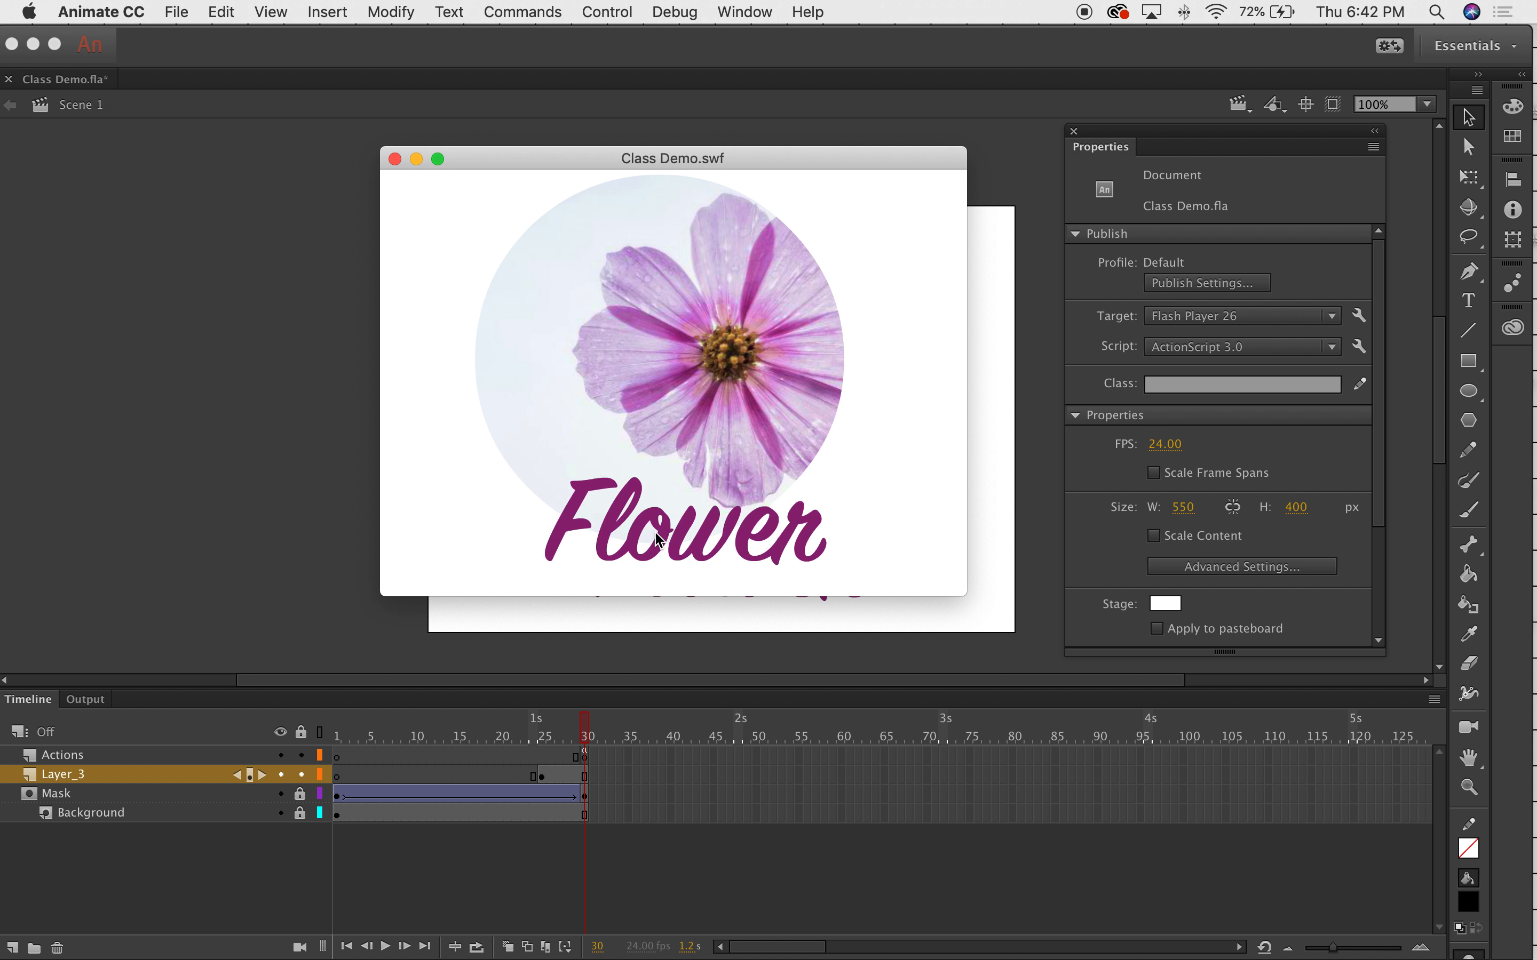
click(396, 159)
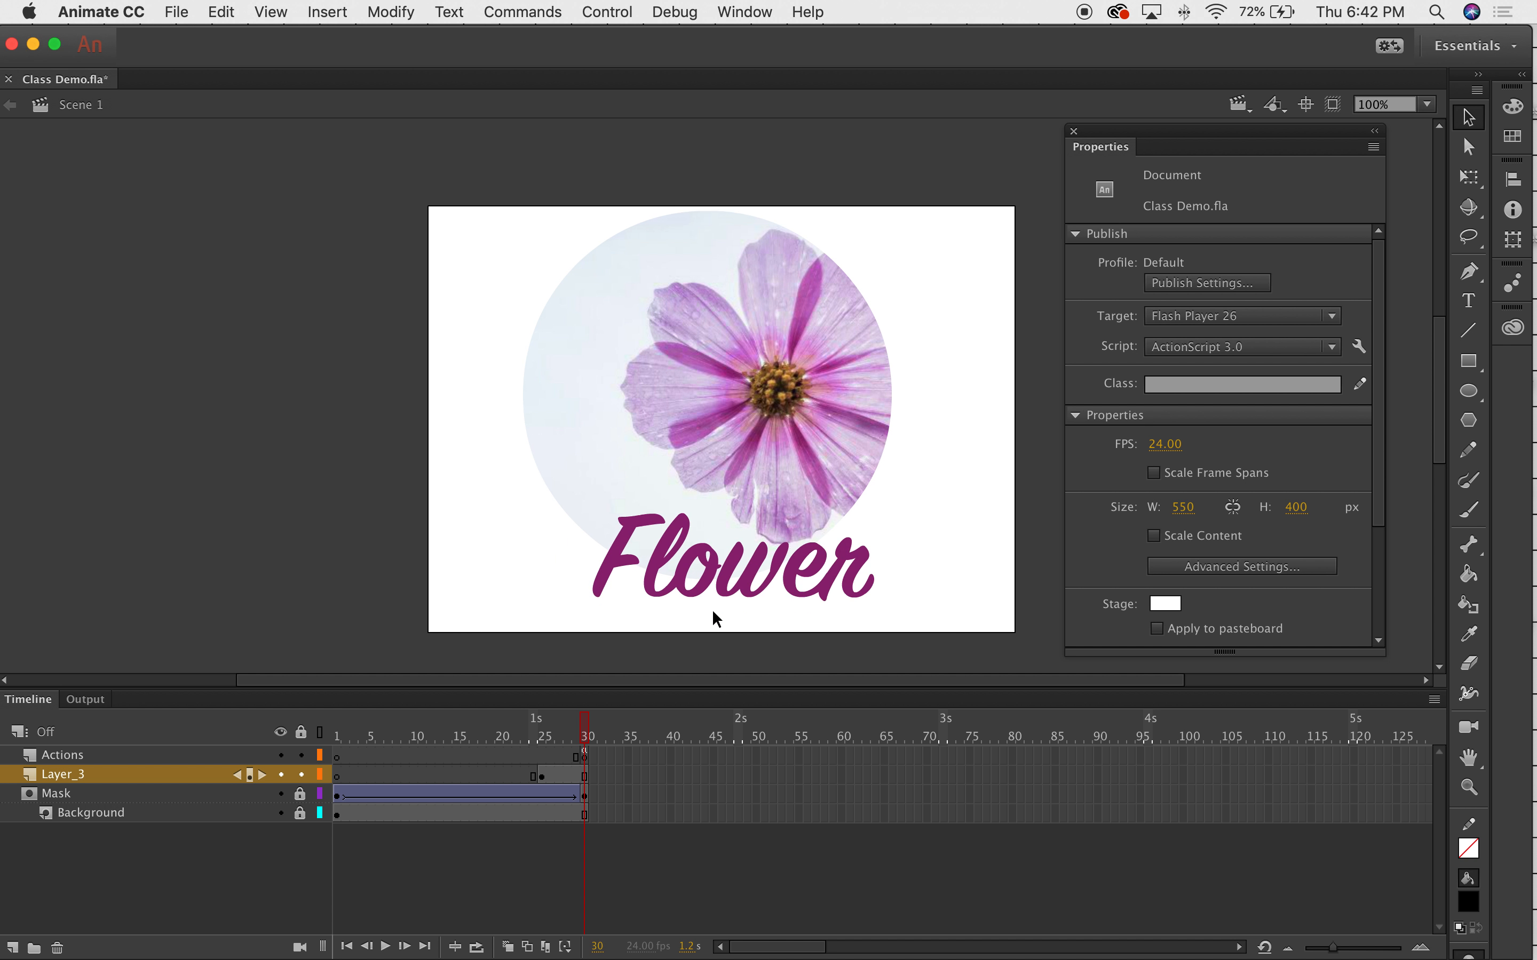
Open the Flower button symbol and make its Hit frame a keyframe.
click(654, 562)
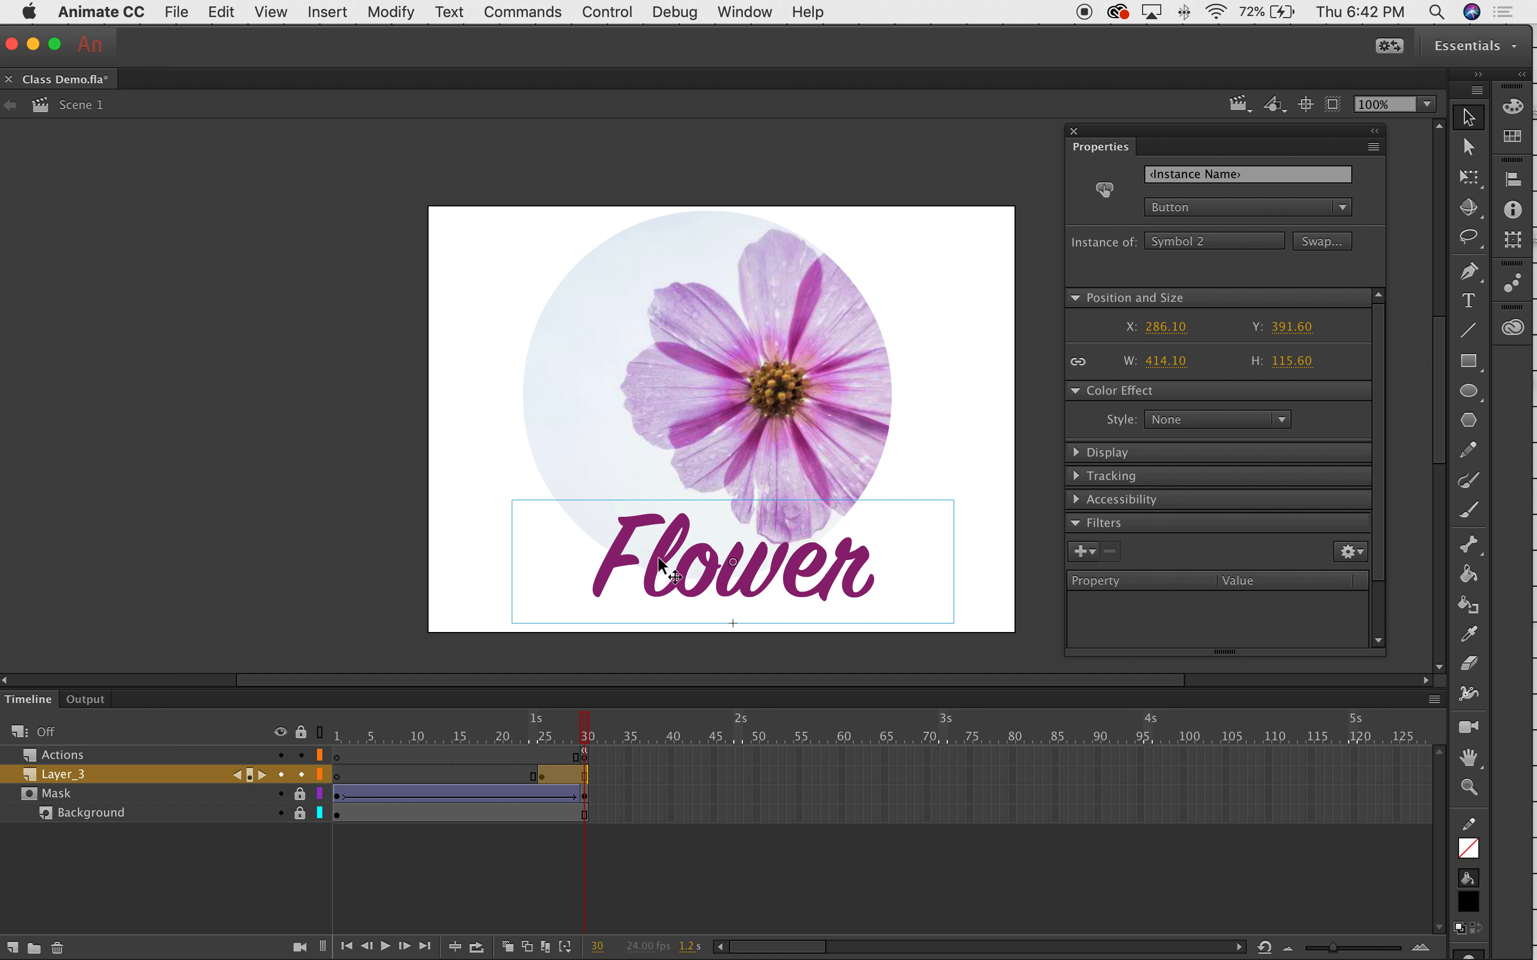
double_click(683, 559)
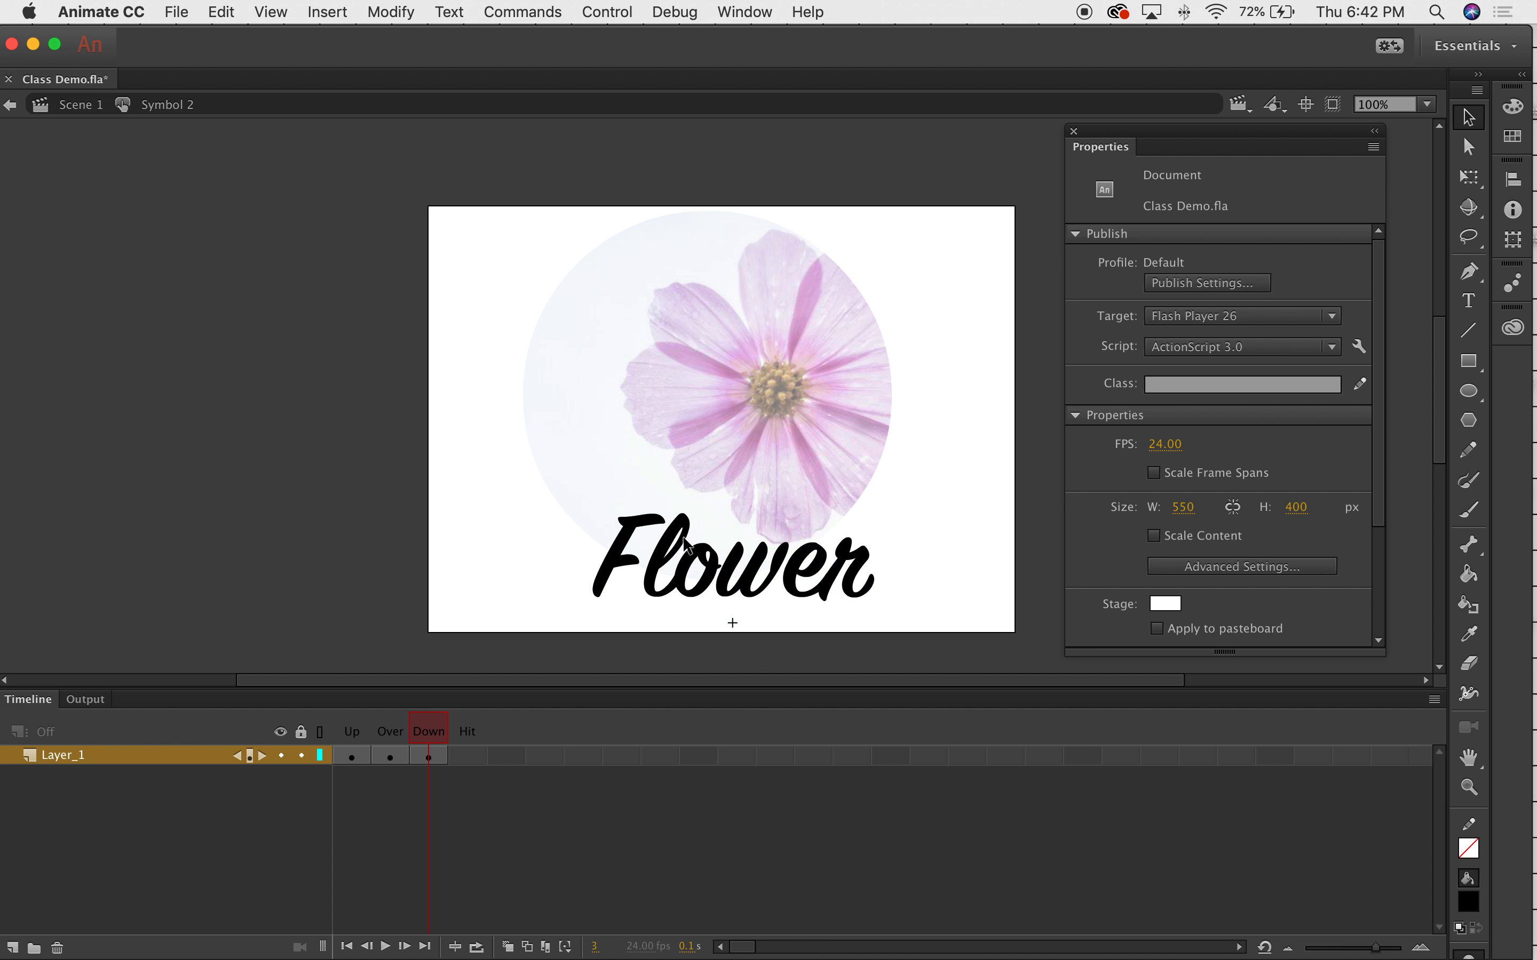
click(470, 761)
right_click(475, 758)
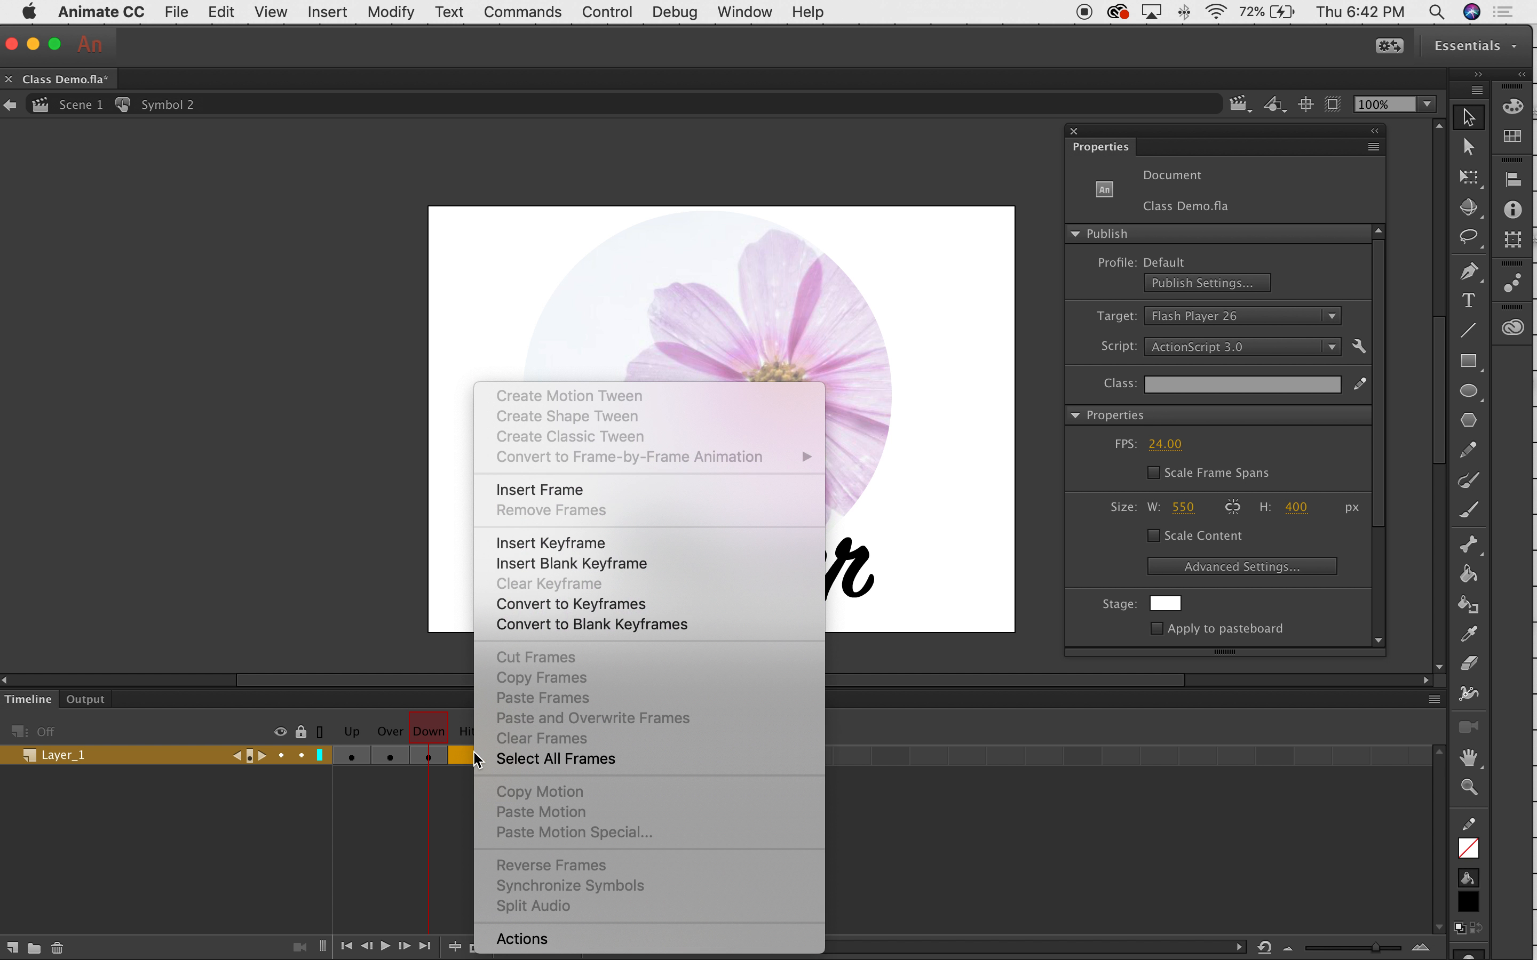
click(580, 545)
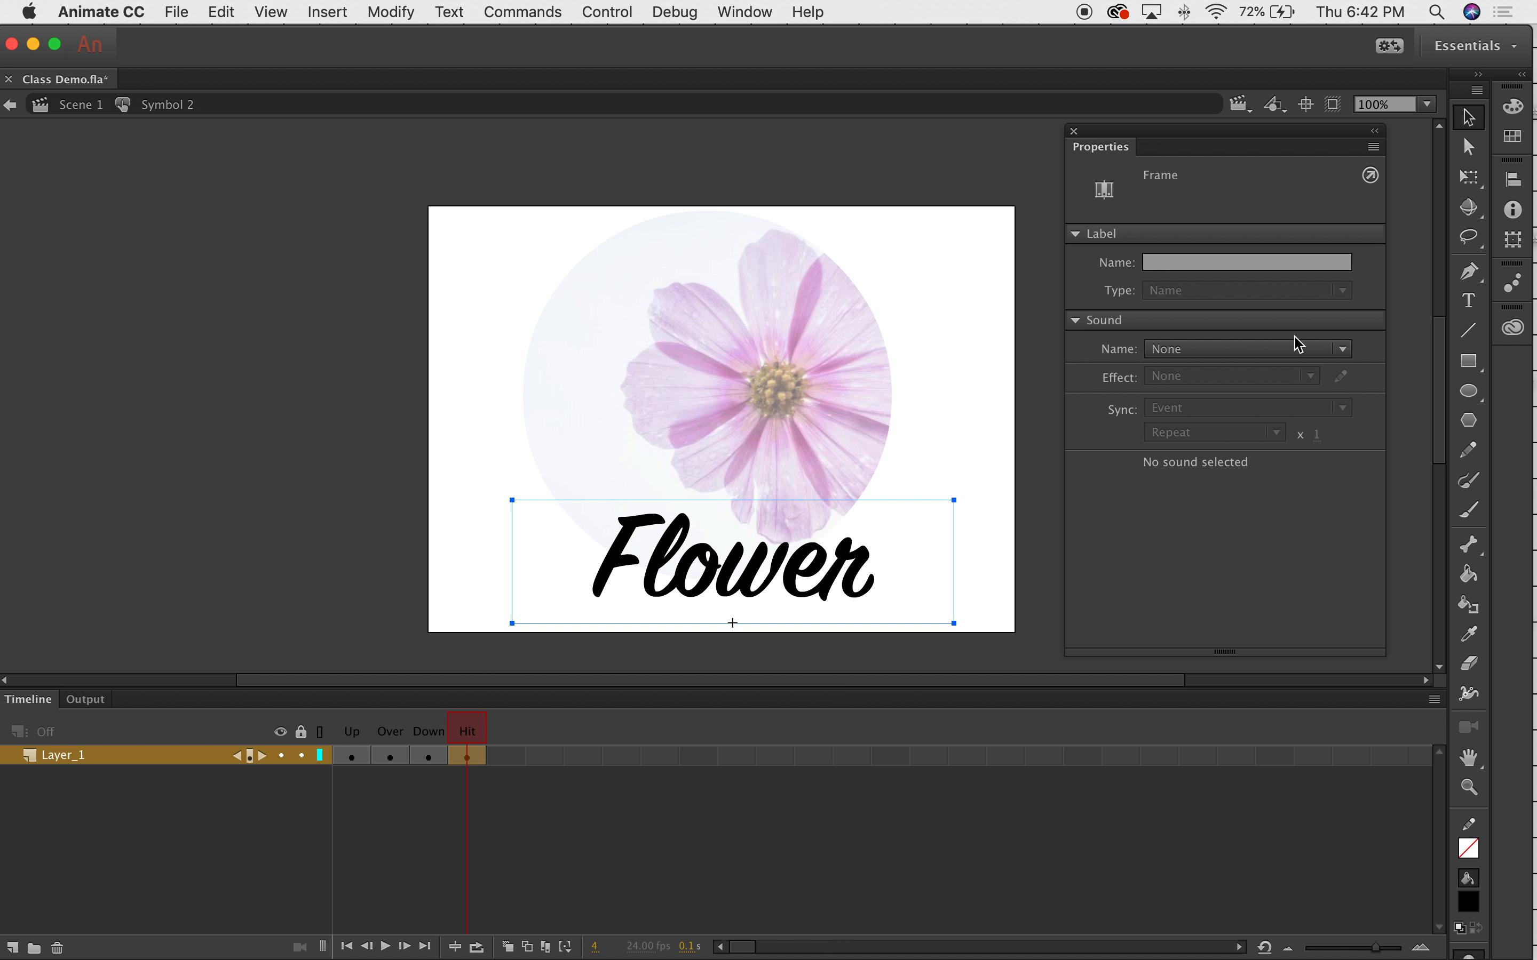
Draw a green-filled rectangle over the Flower text in the Hit frame, then return to Scene 1.
click(1469, 361)
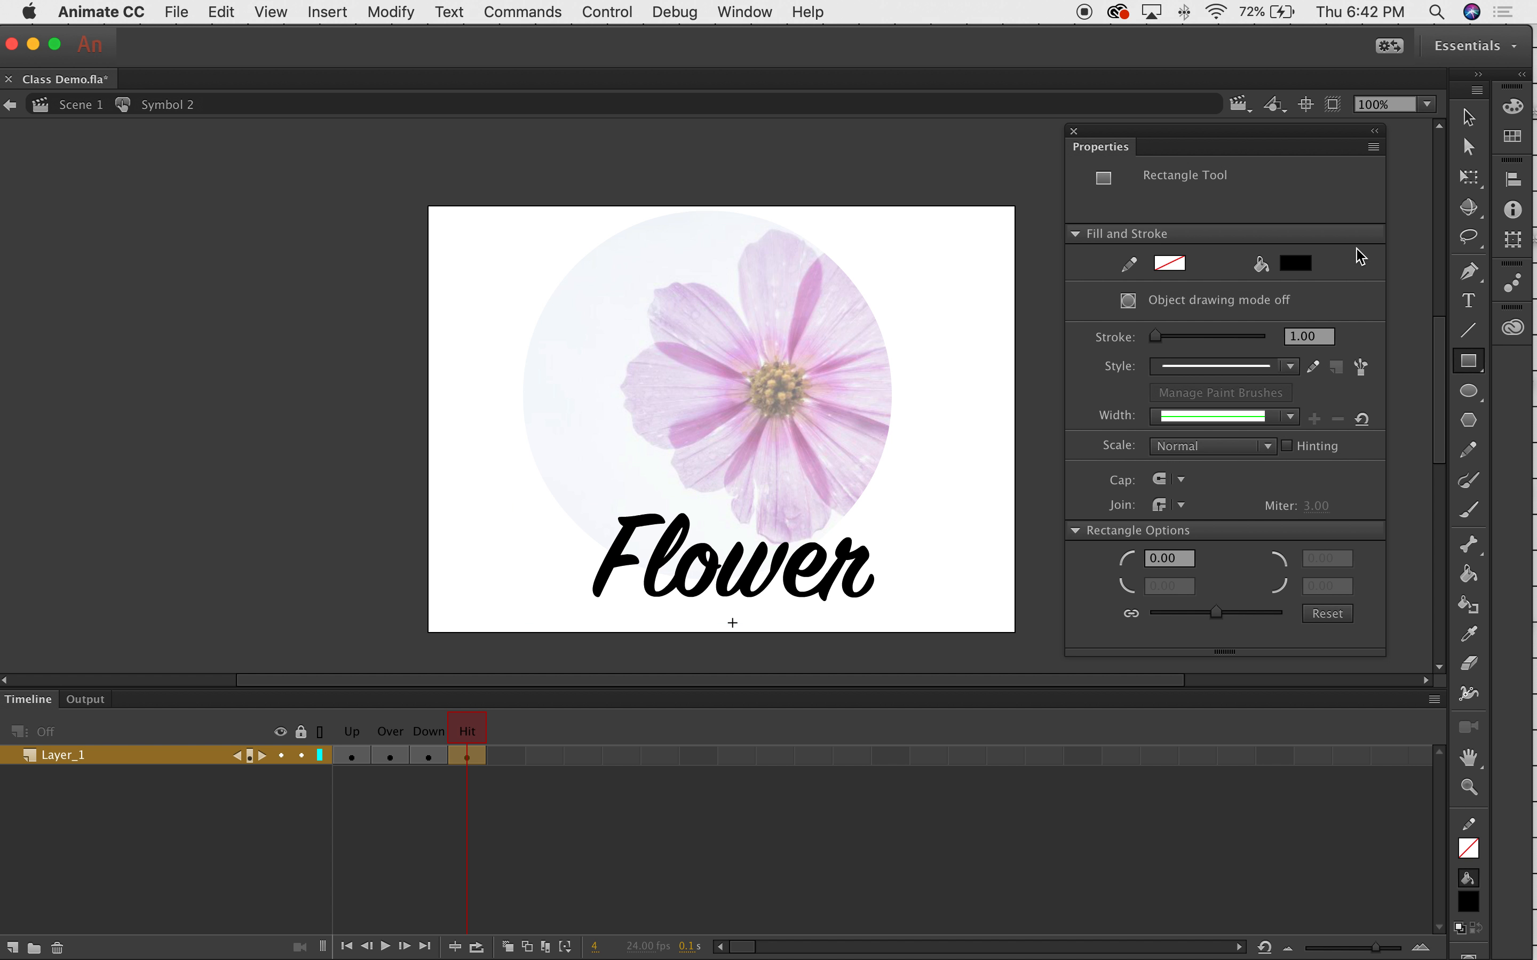
click(1296, 263)
click(1002, 408)
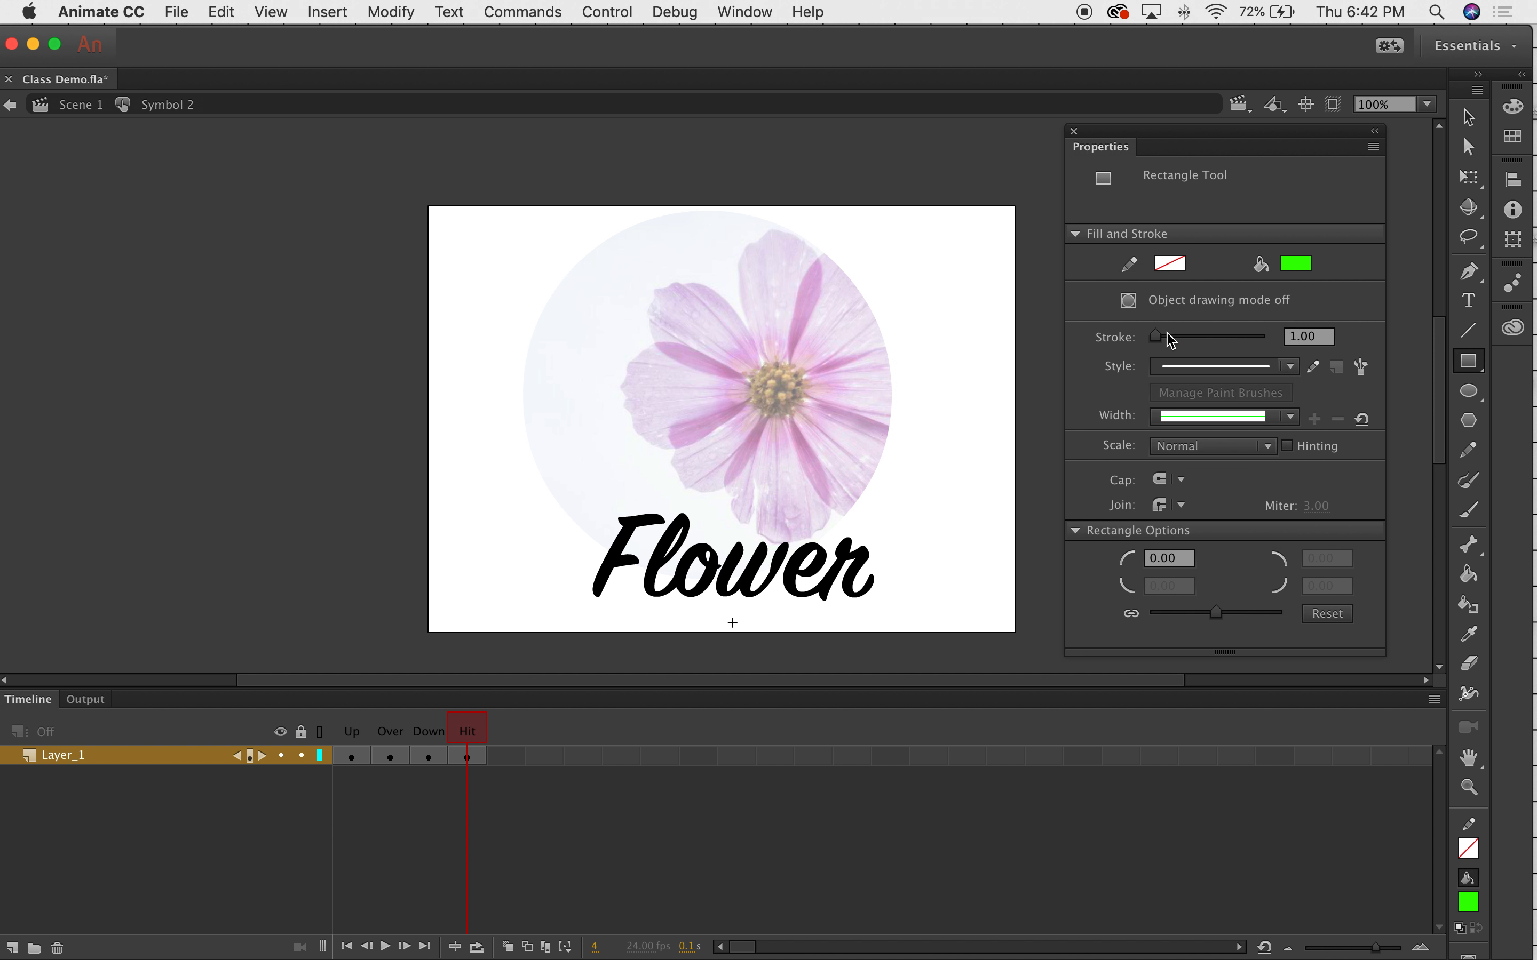
drag(593, 500, 884, 612)
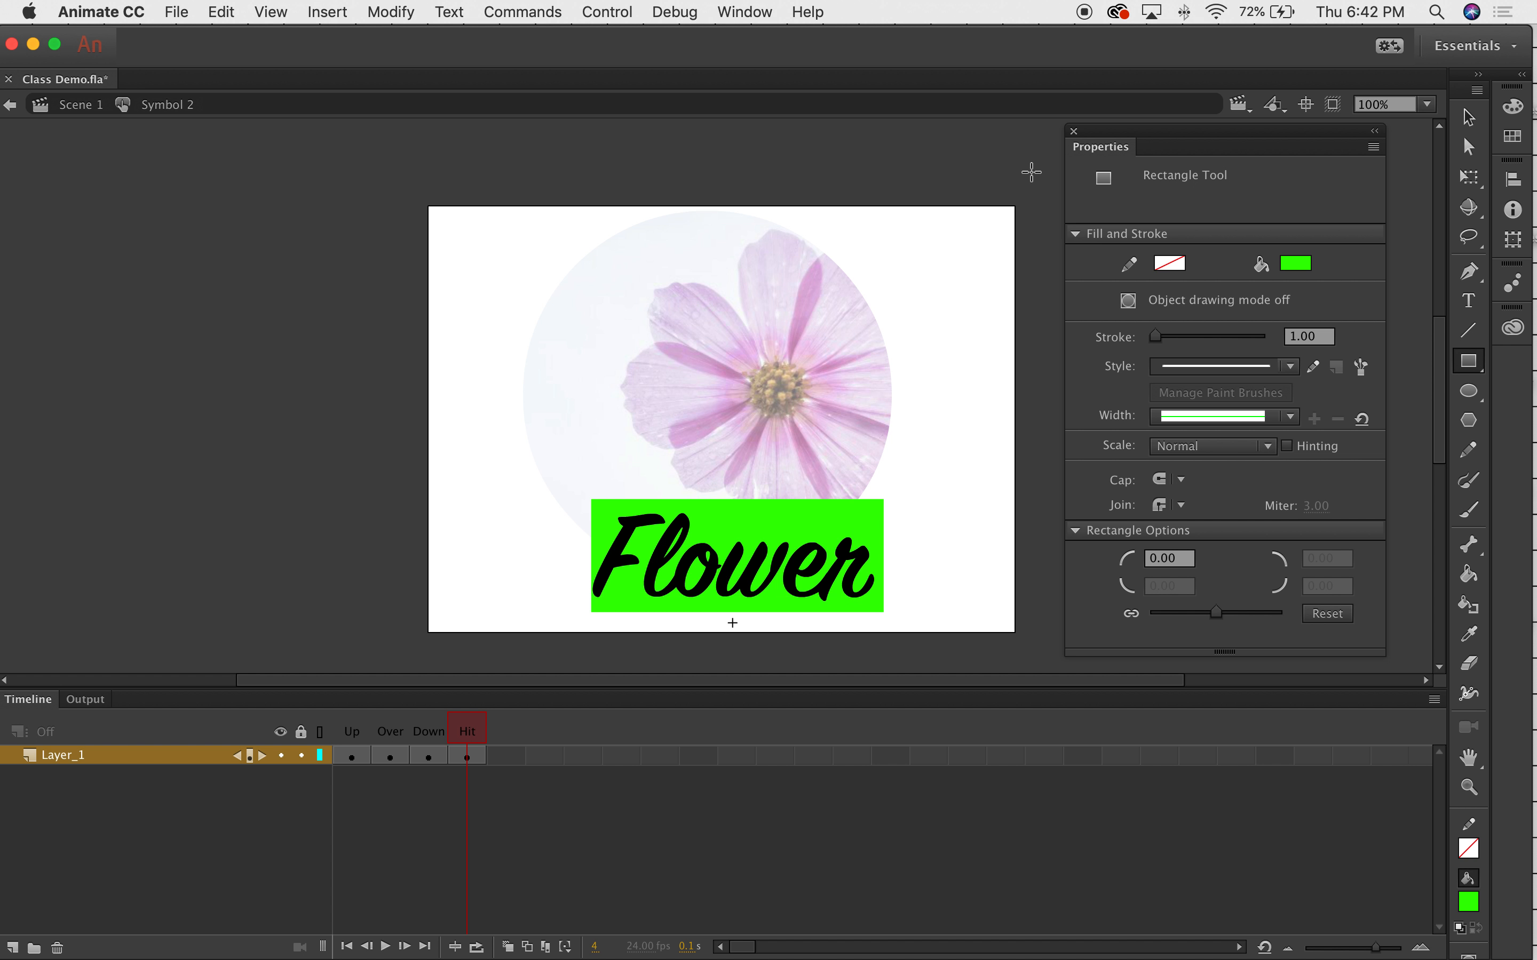
click(50, 101)
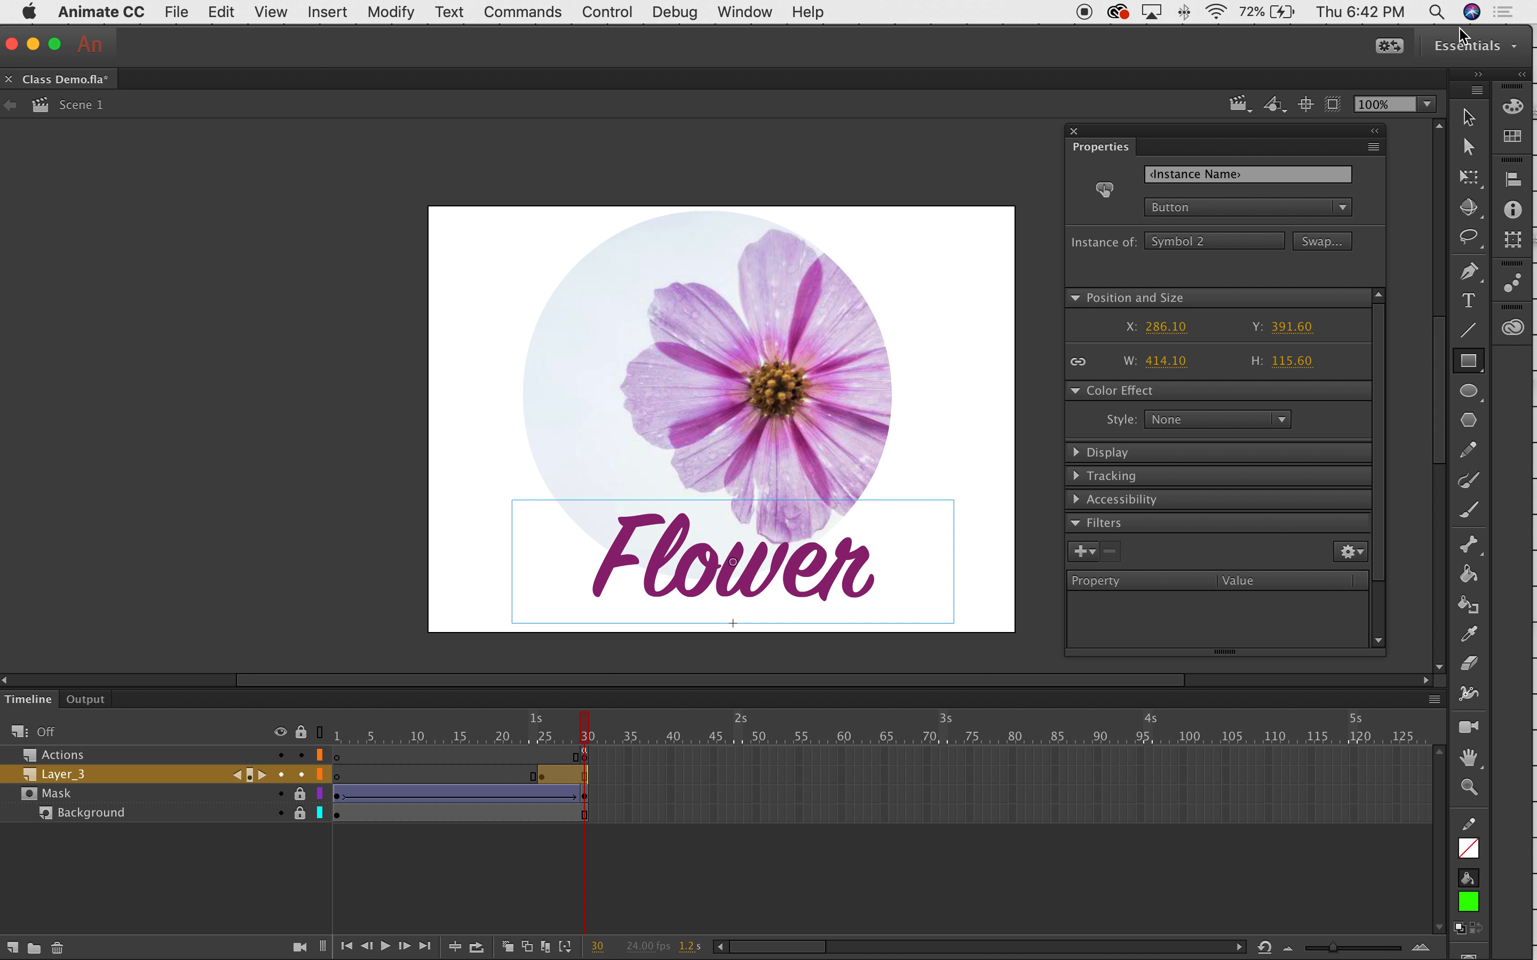
Test the movie as Class Demo.swf and click the Flower button to check its response.
key(v)
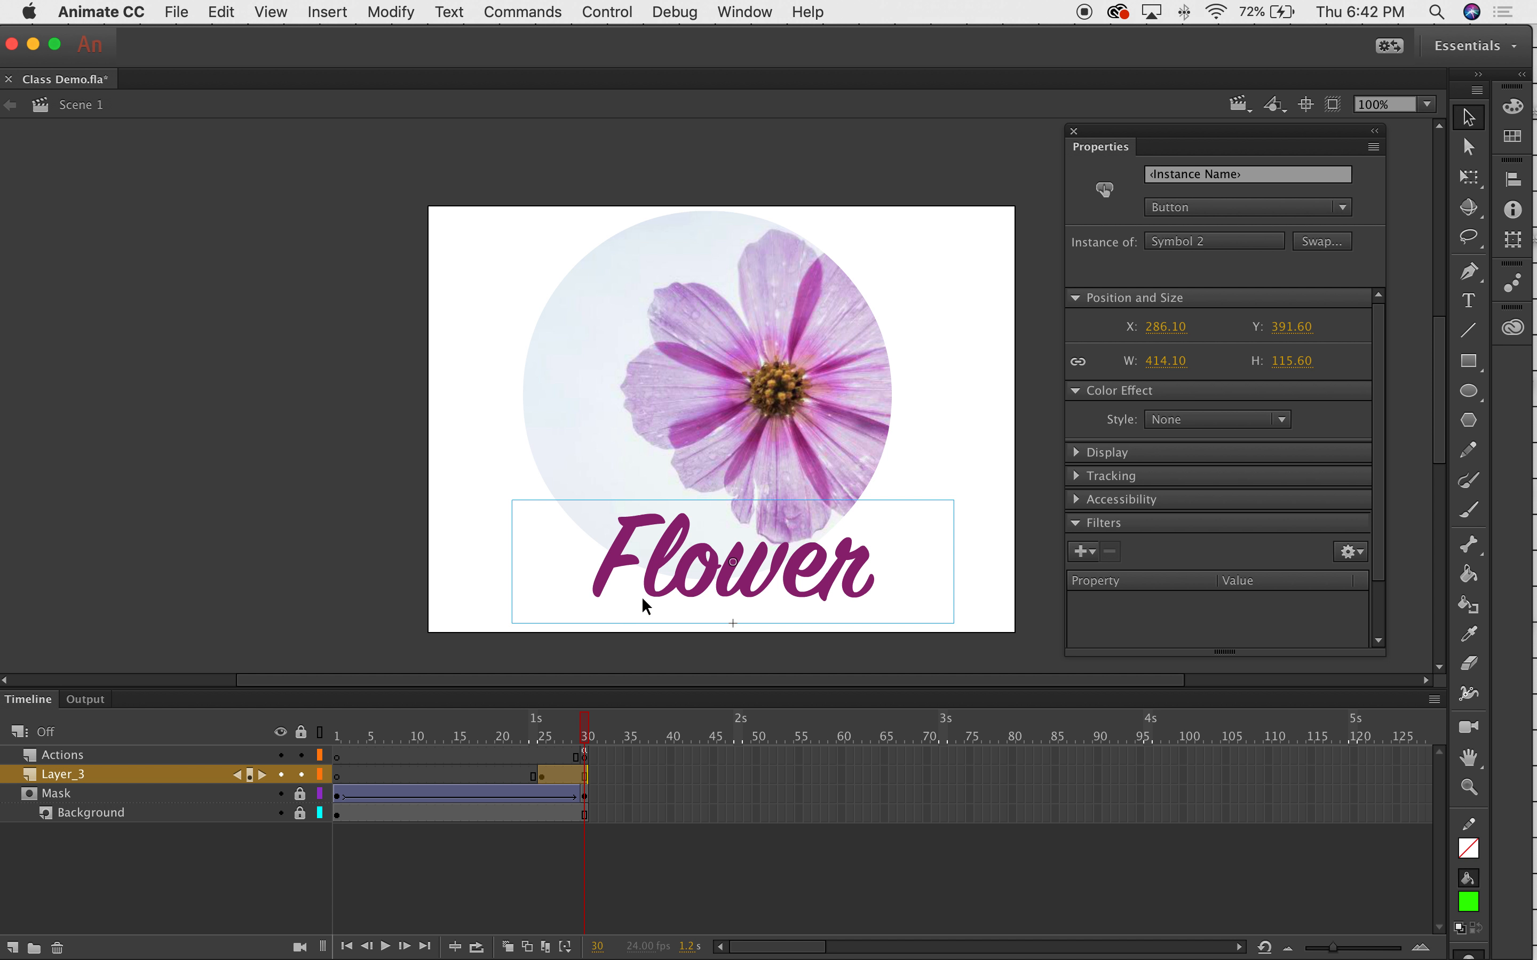
double_click(660, 603)
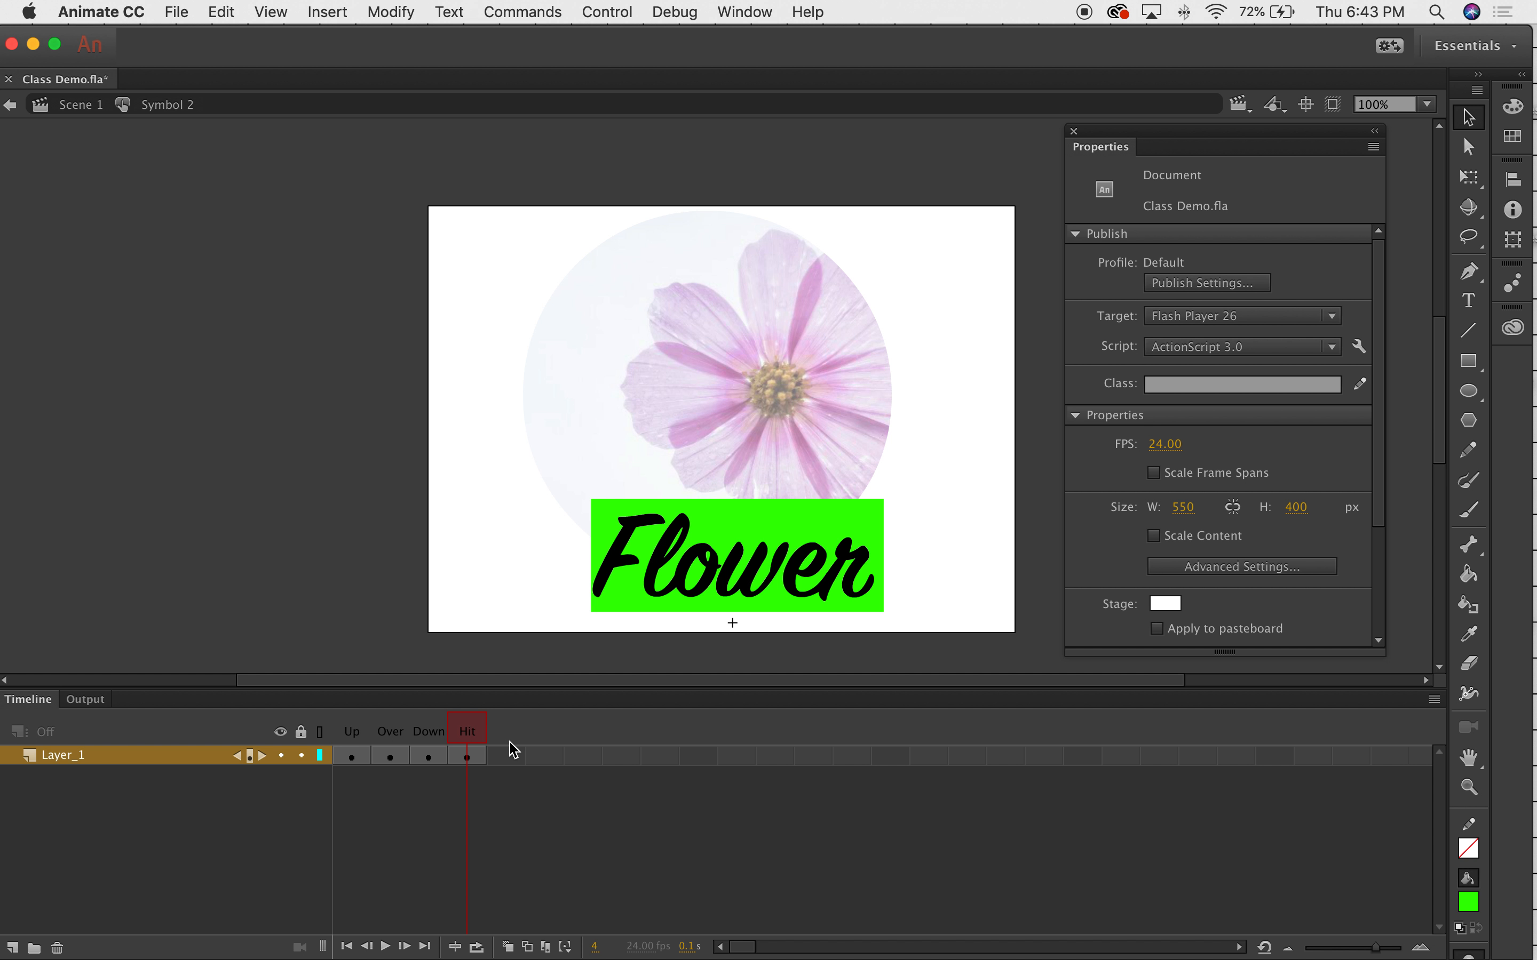
click(74, 105)
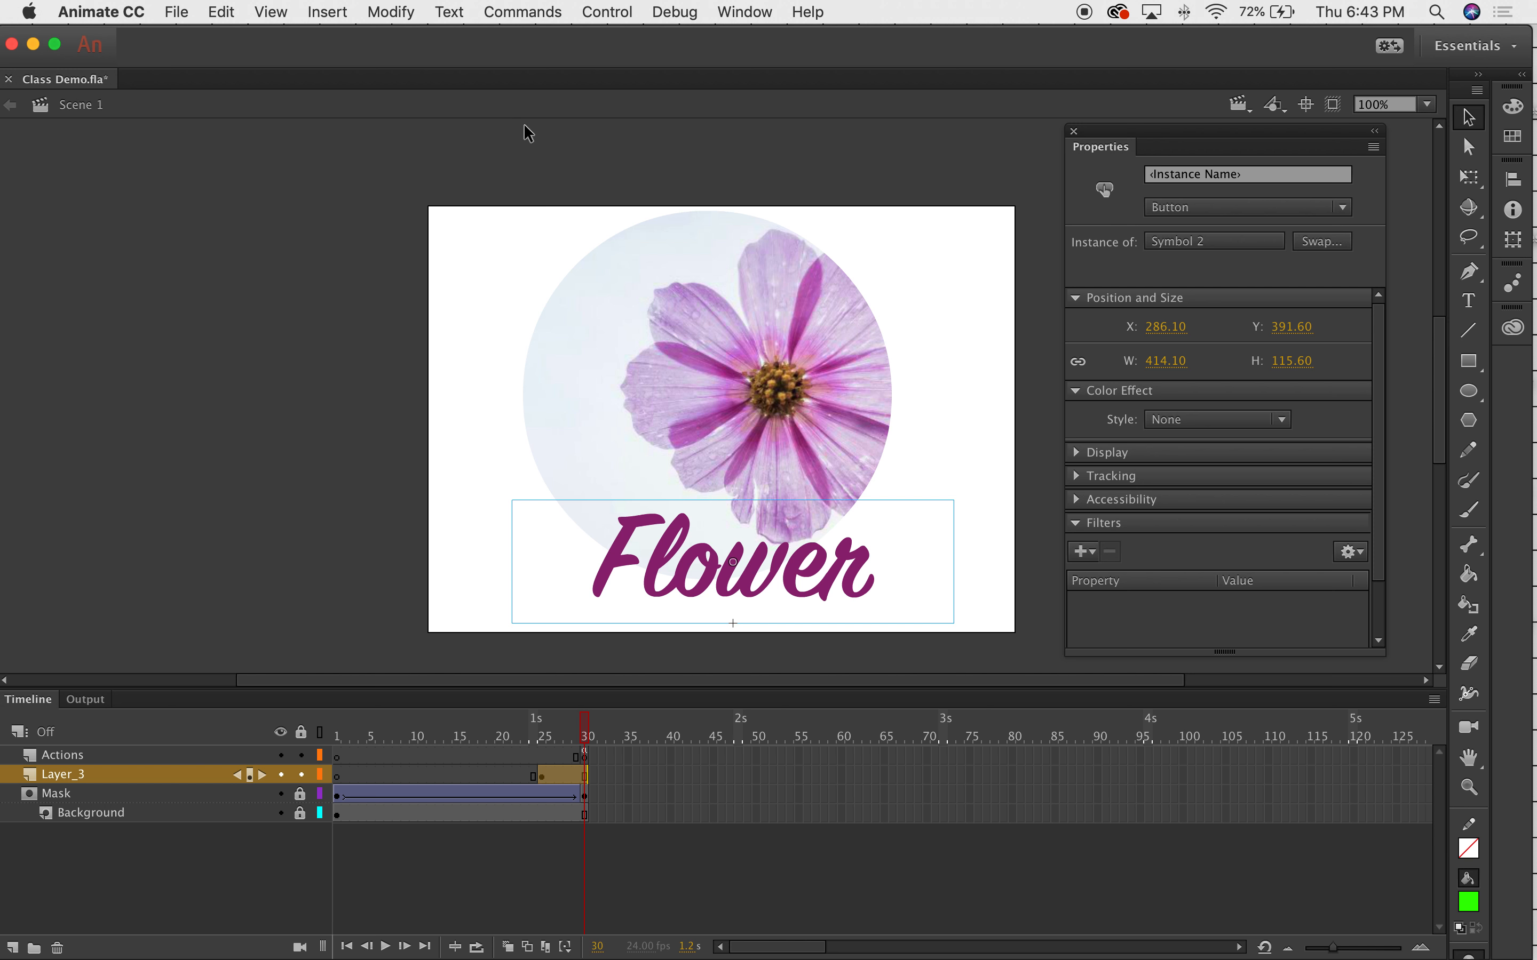
click(540, 12)
mouse_move(604, 8)
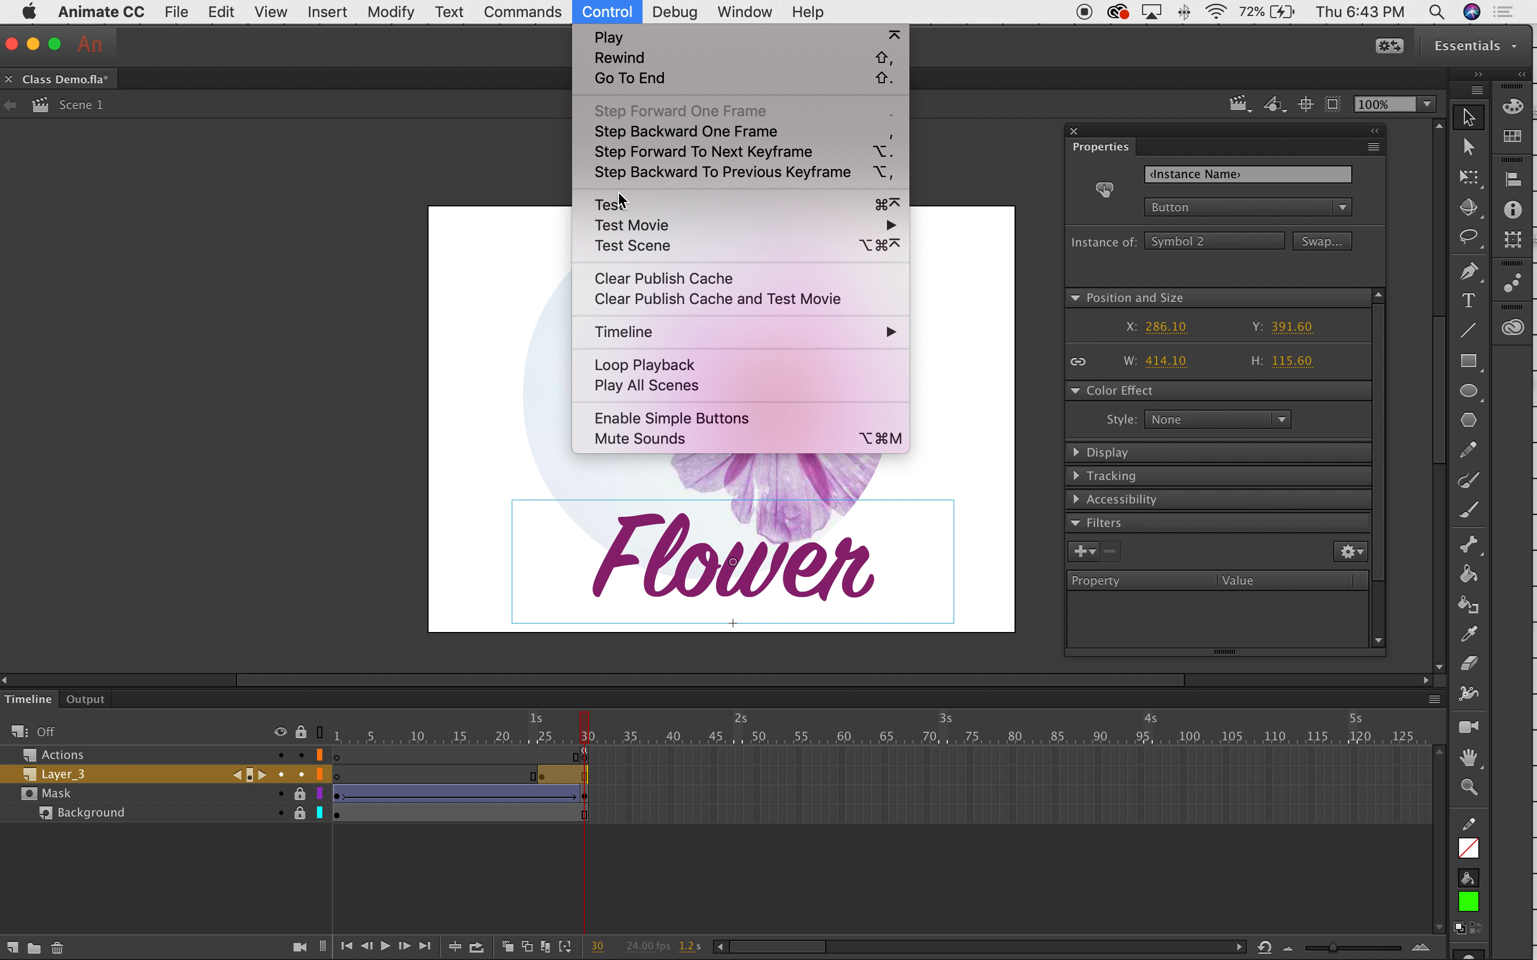
click(612, 205)
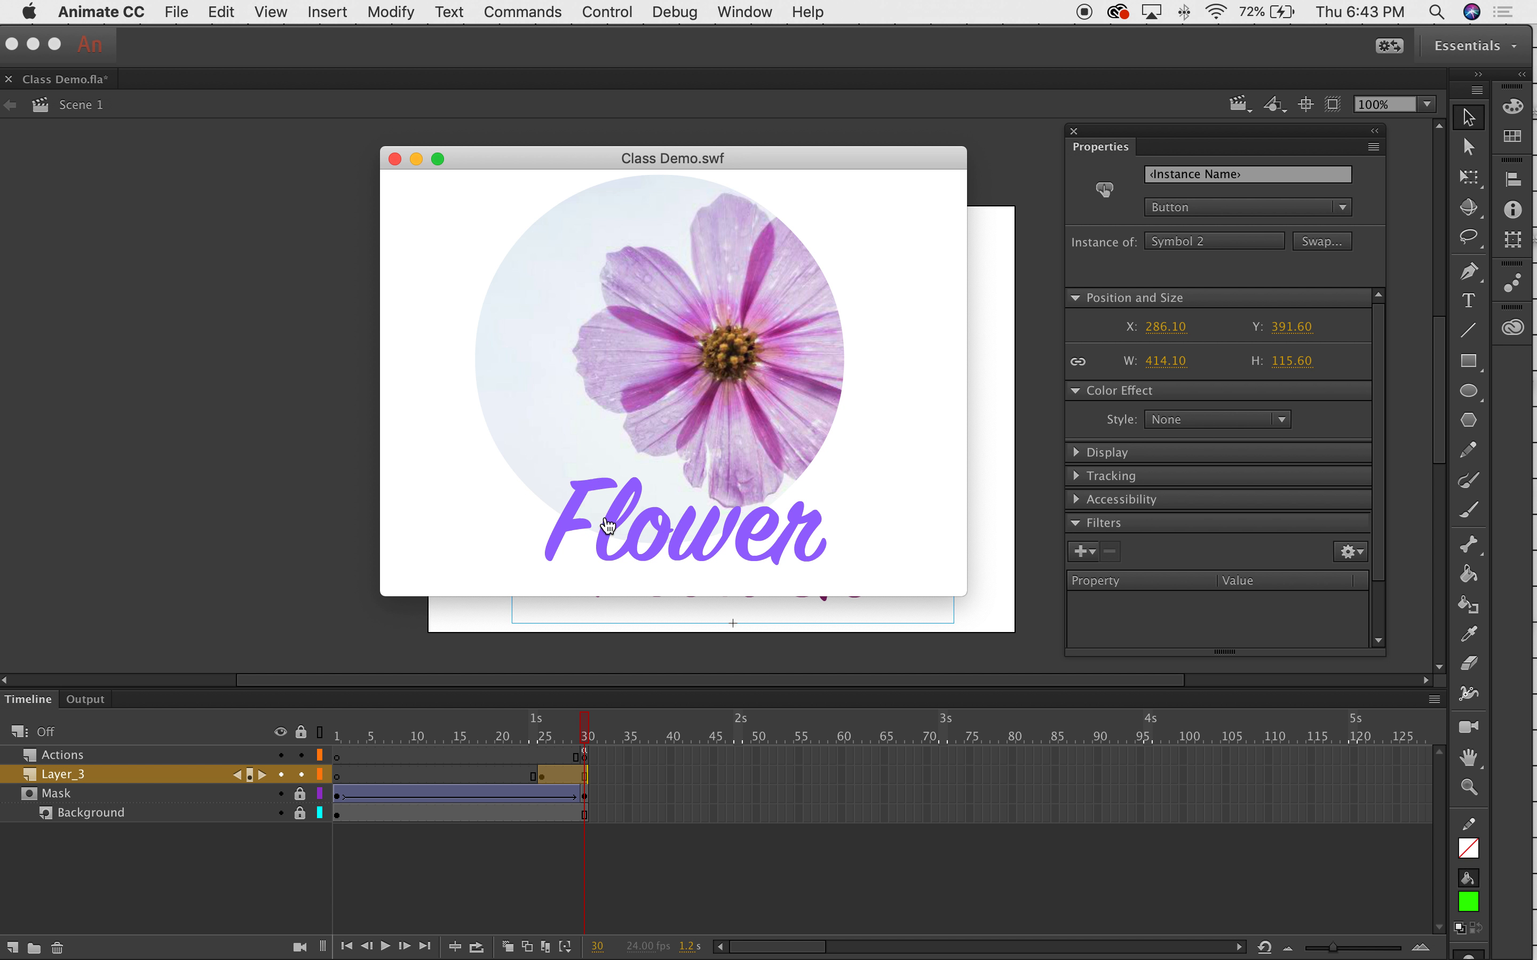
click(559, 554)
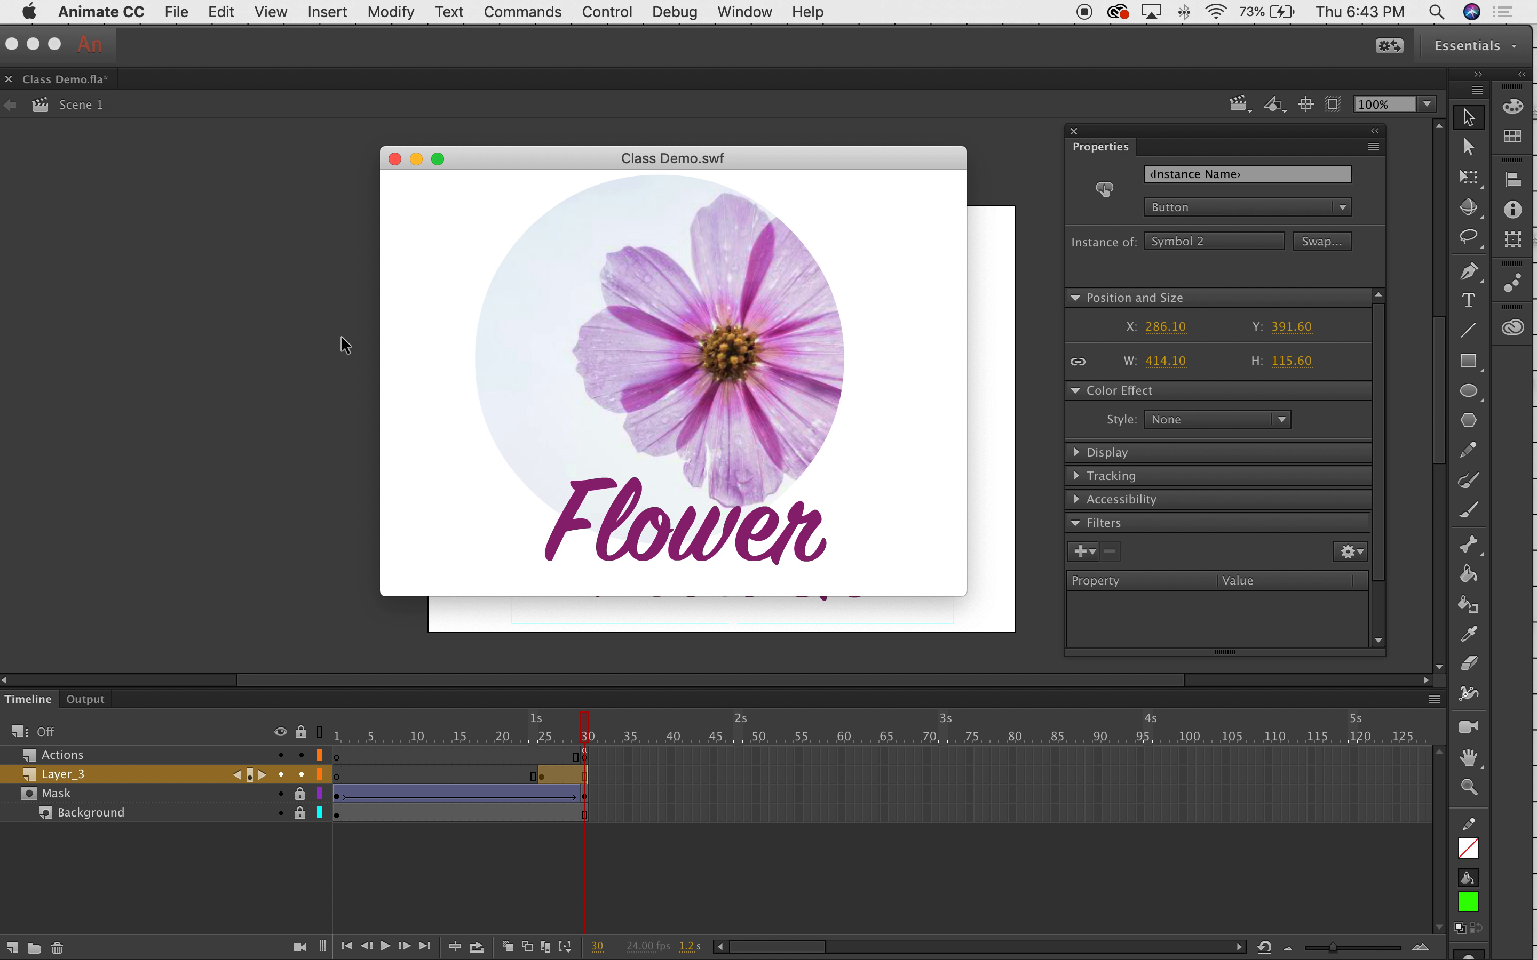
Close the preview and redraw the Flower button's green Hit rectangle across the whole stage.
click(395, 160)
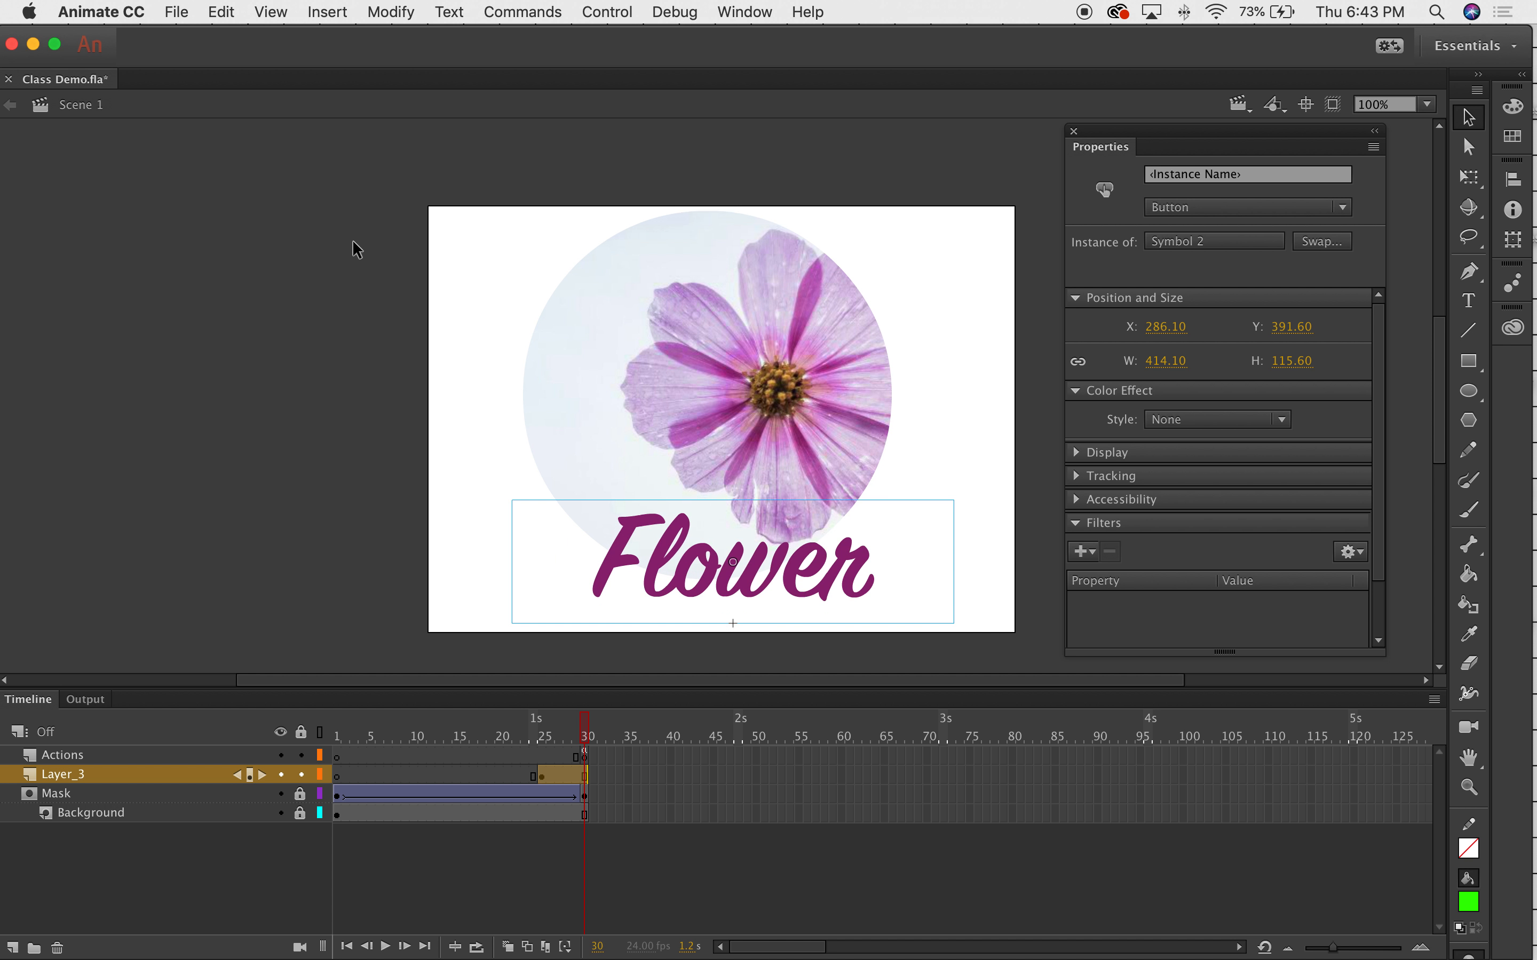
double_click(632, 530)
click(621, 507)
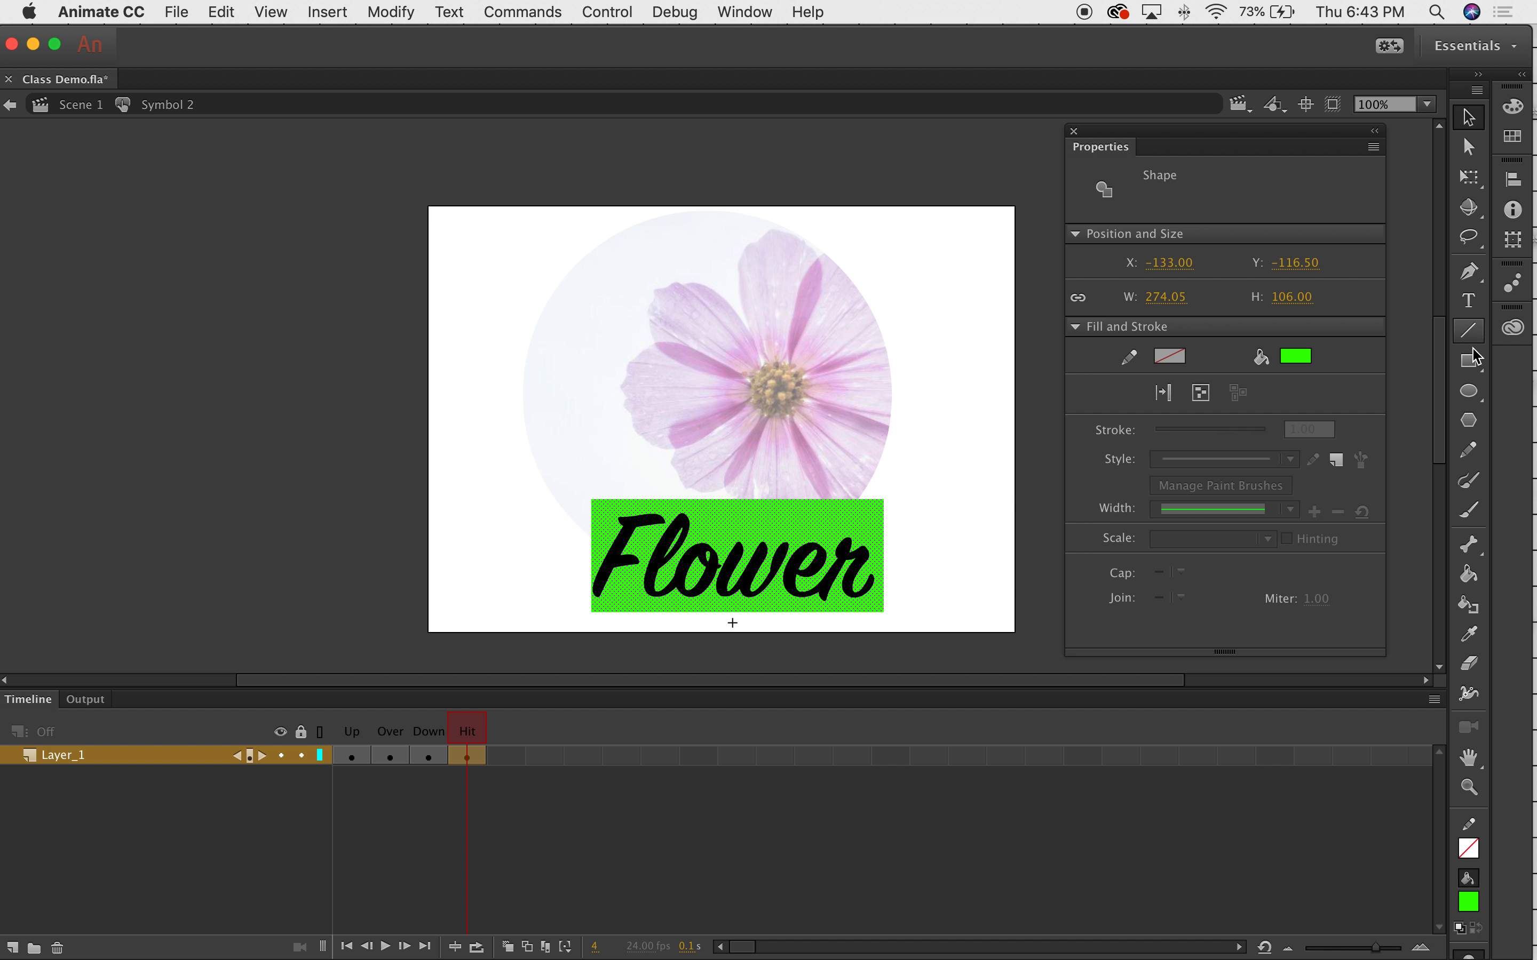
click(1469, 361)
drag(420, 194, 1031, 640)
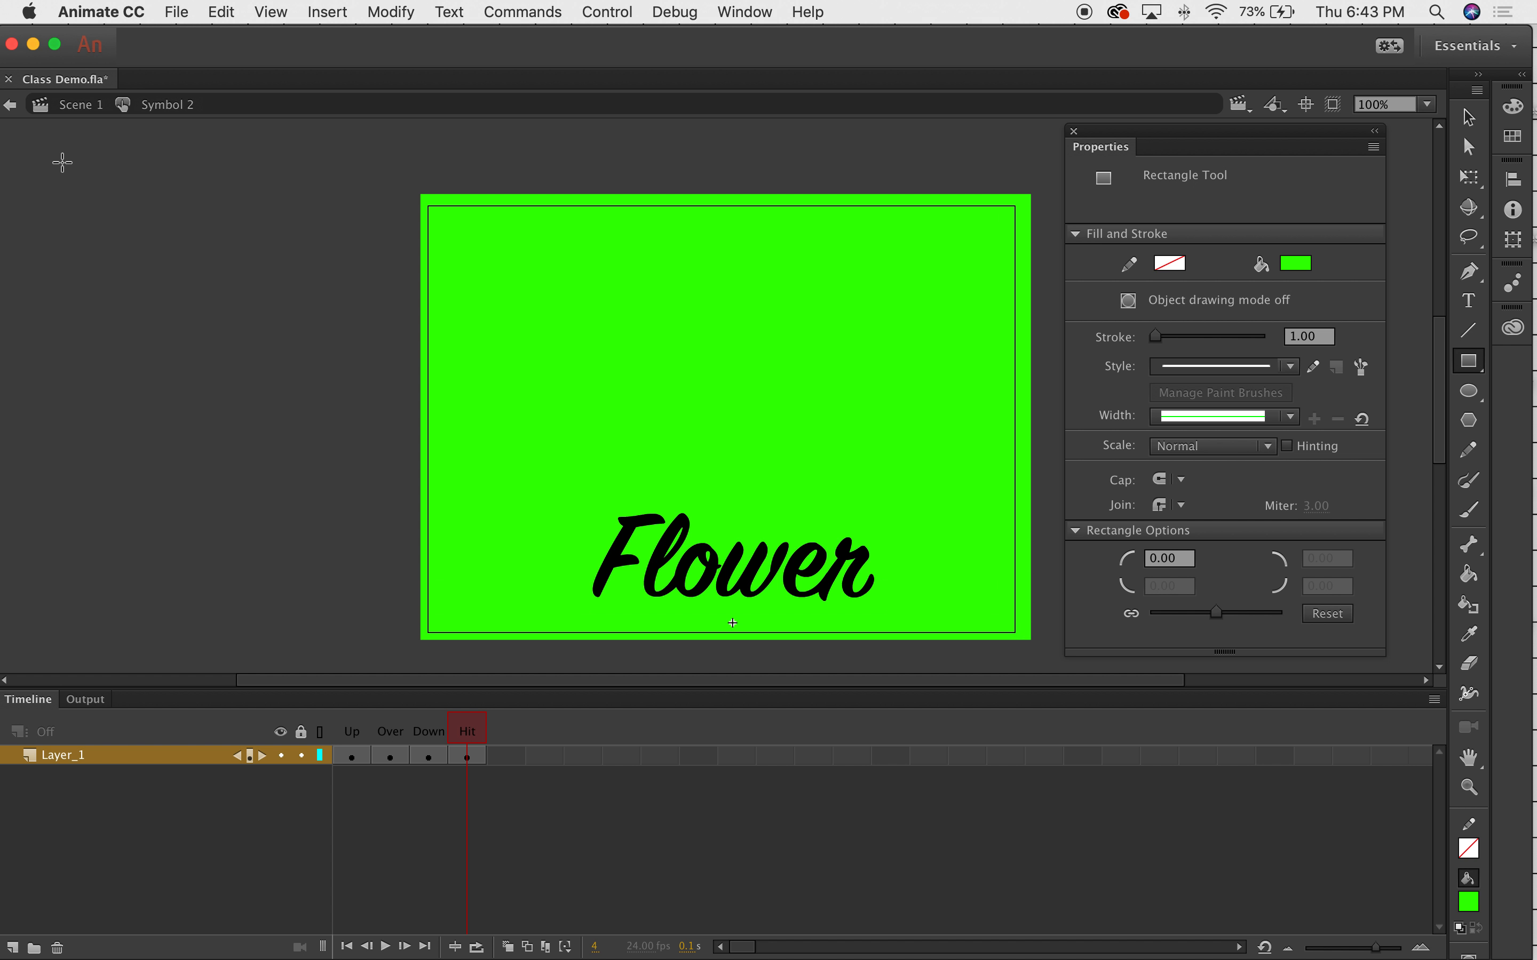
click(43, 101)
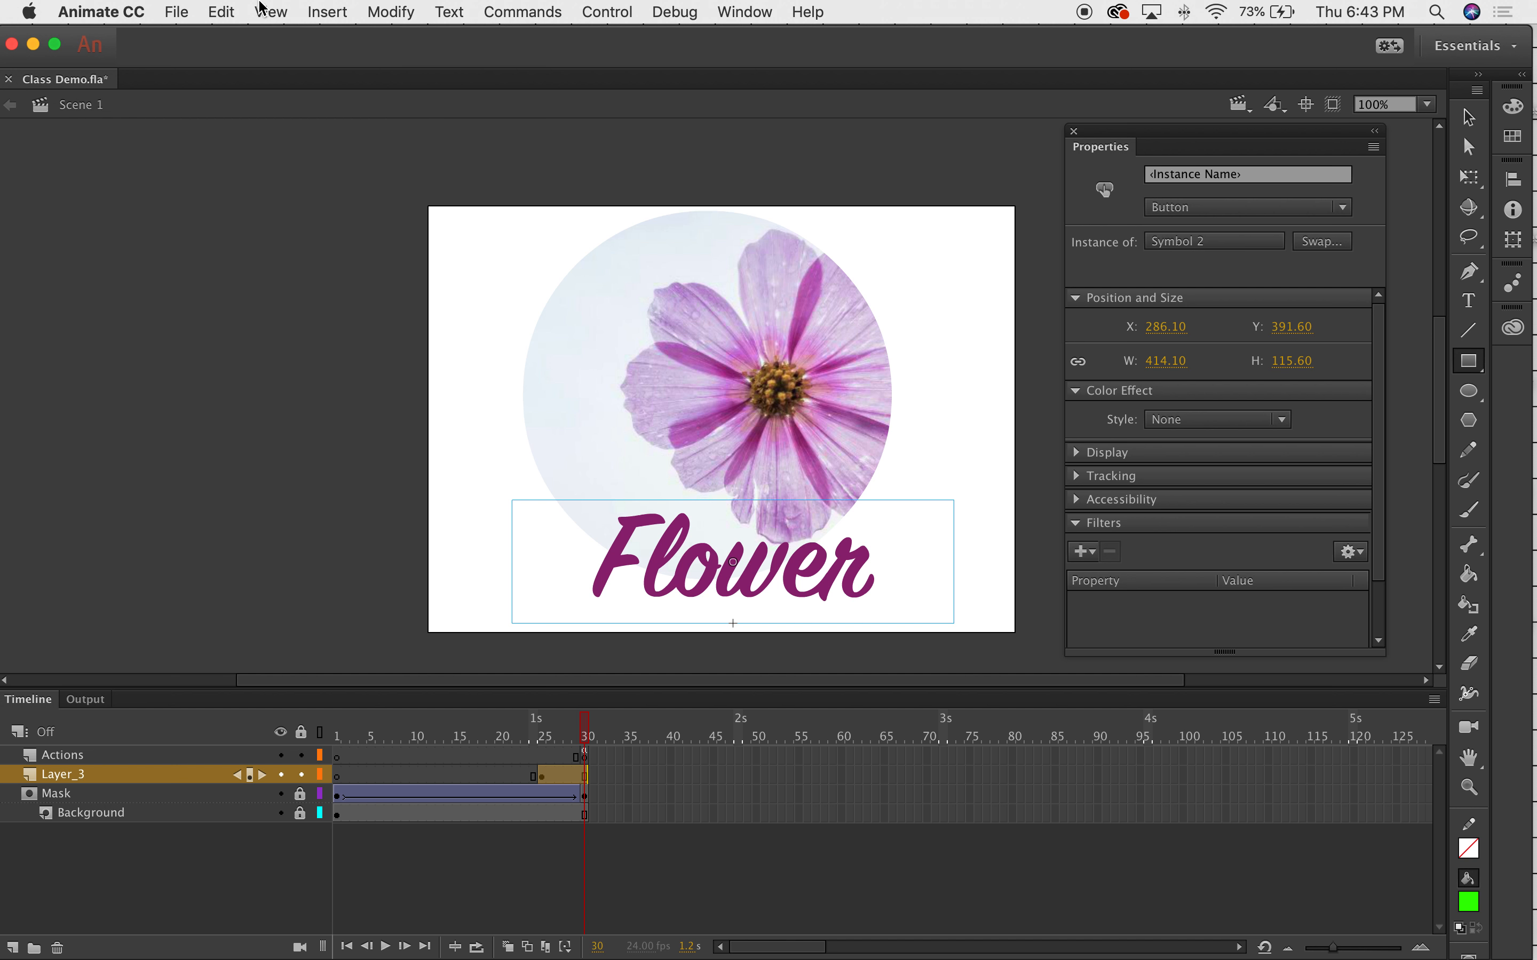
click(261, 4)
mouse_move(590, 3)
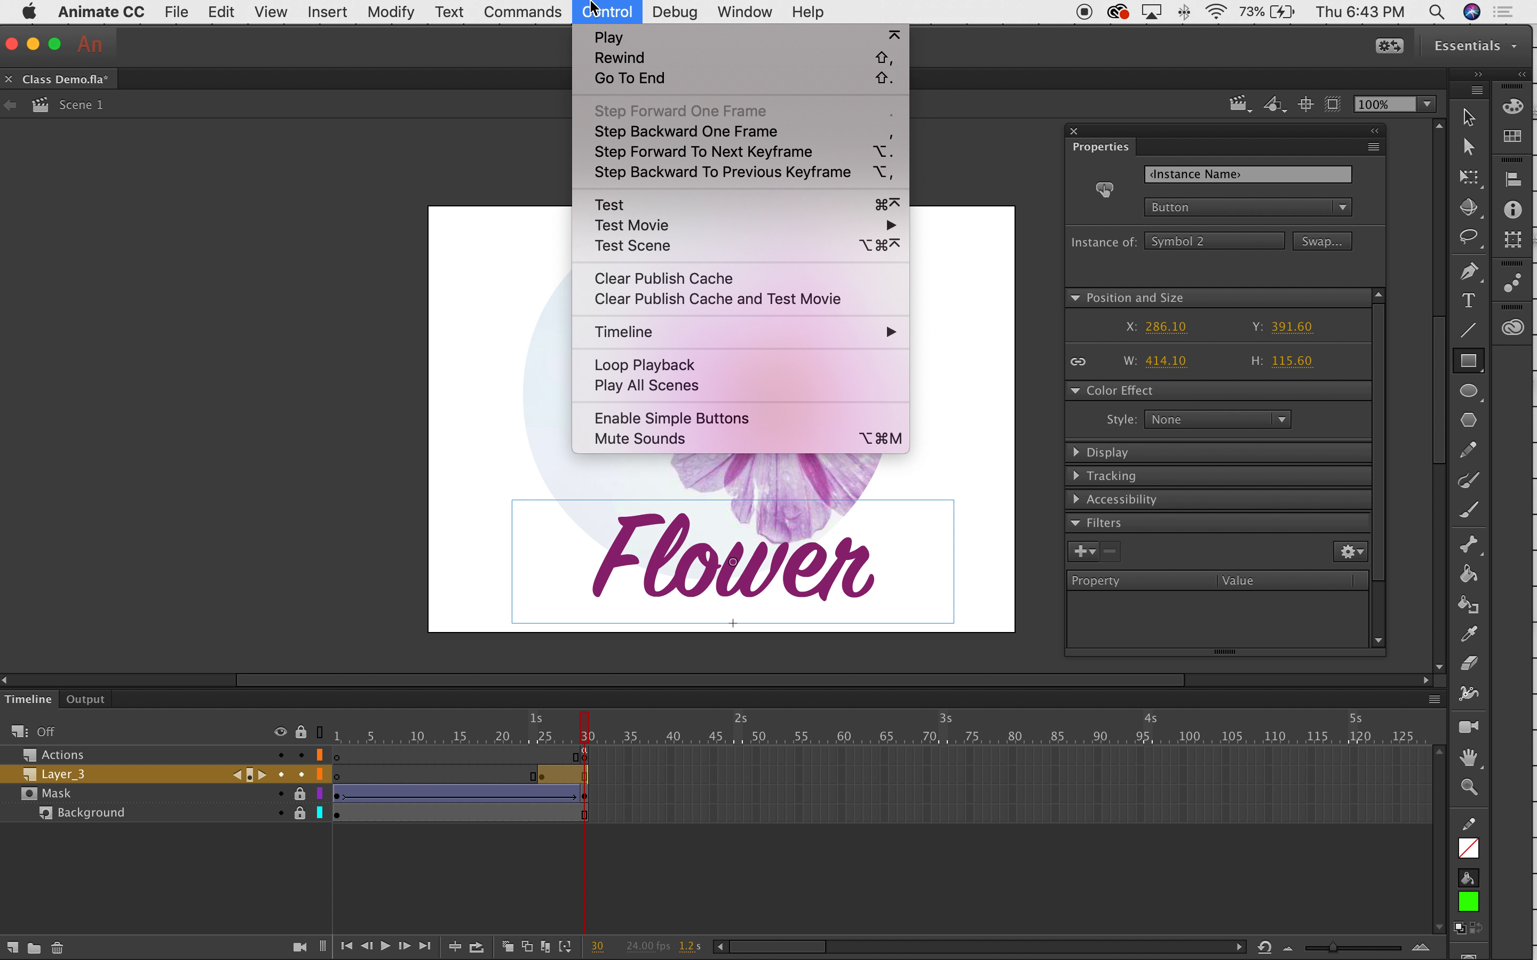
click(642, 211)
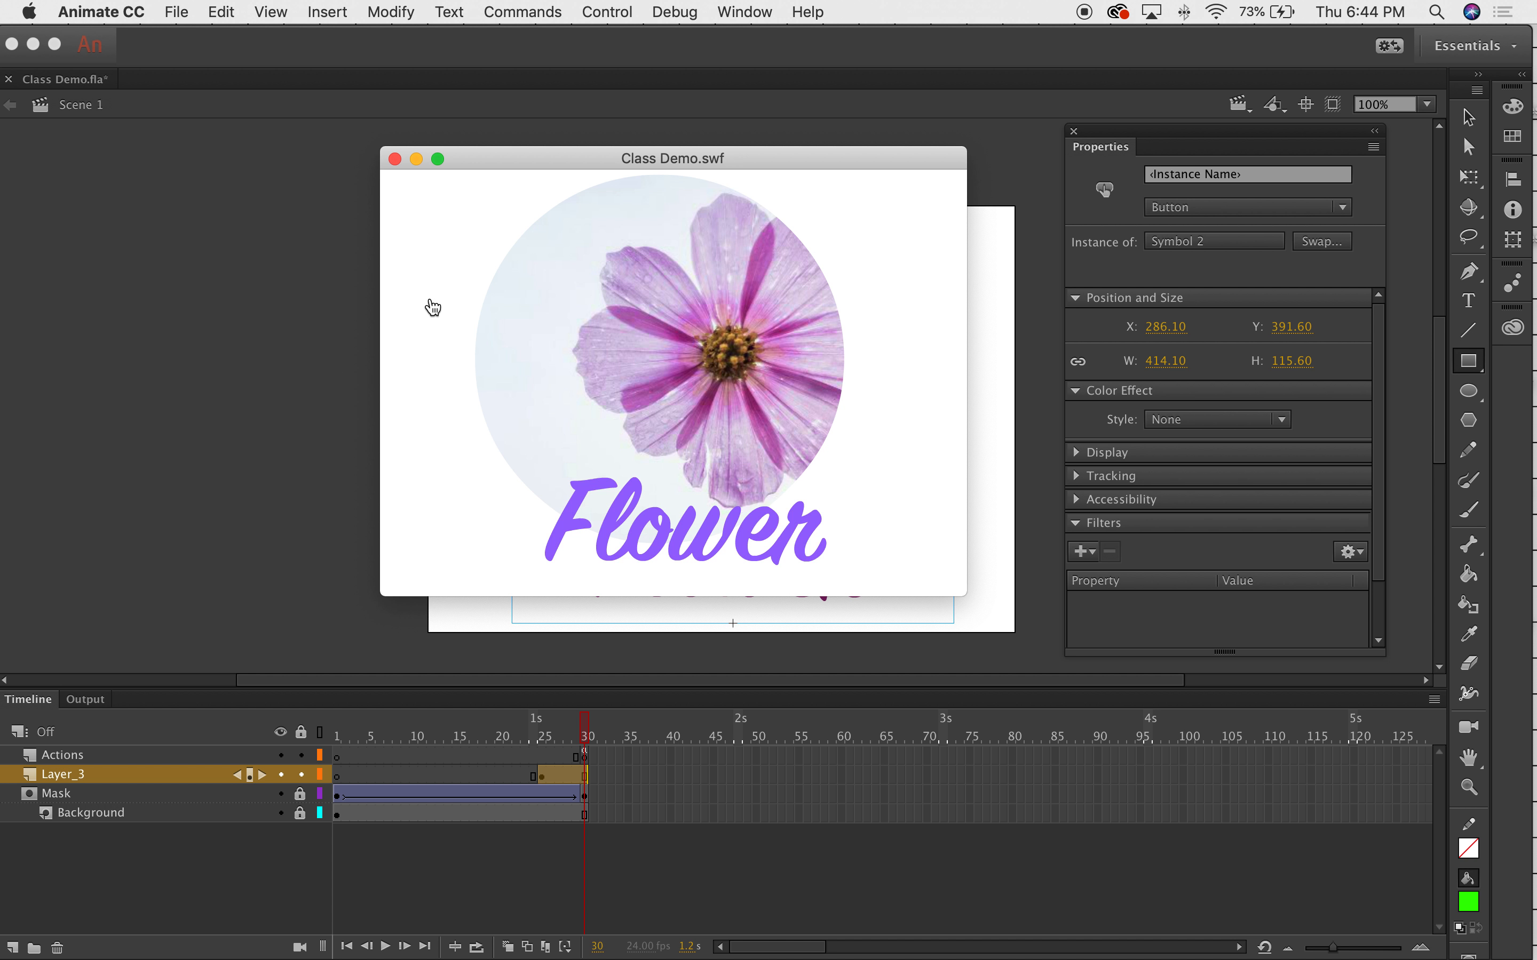
click(394, 160)
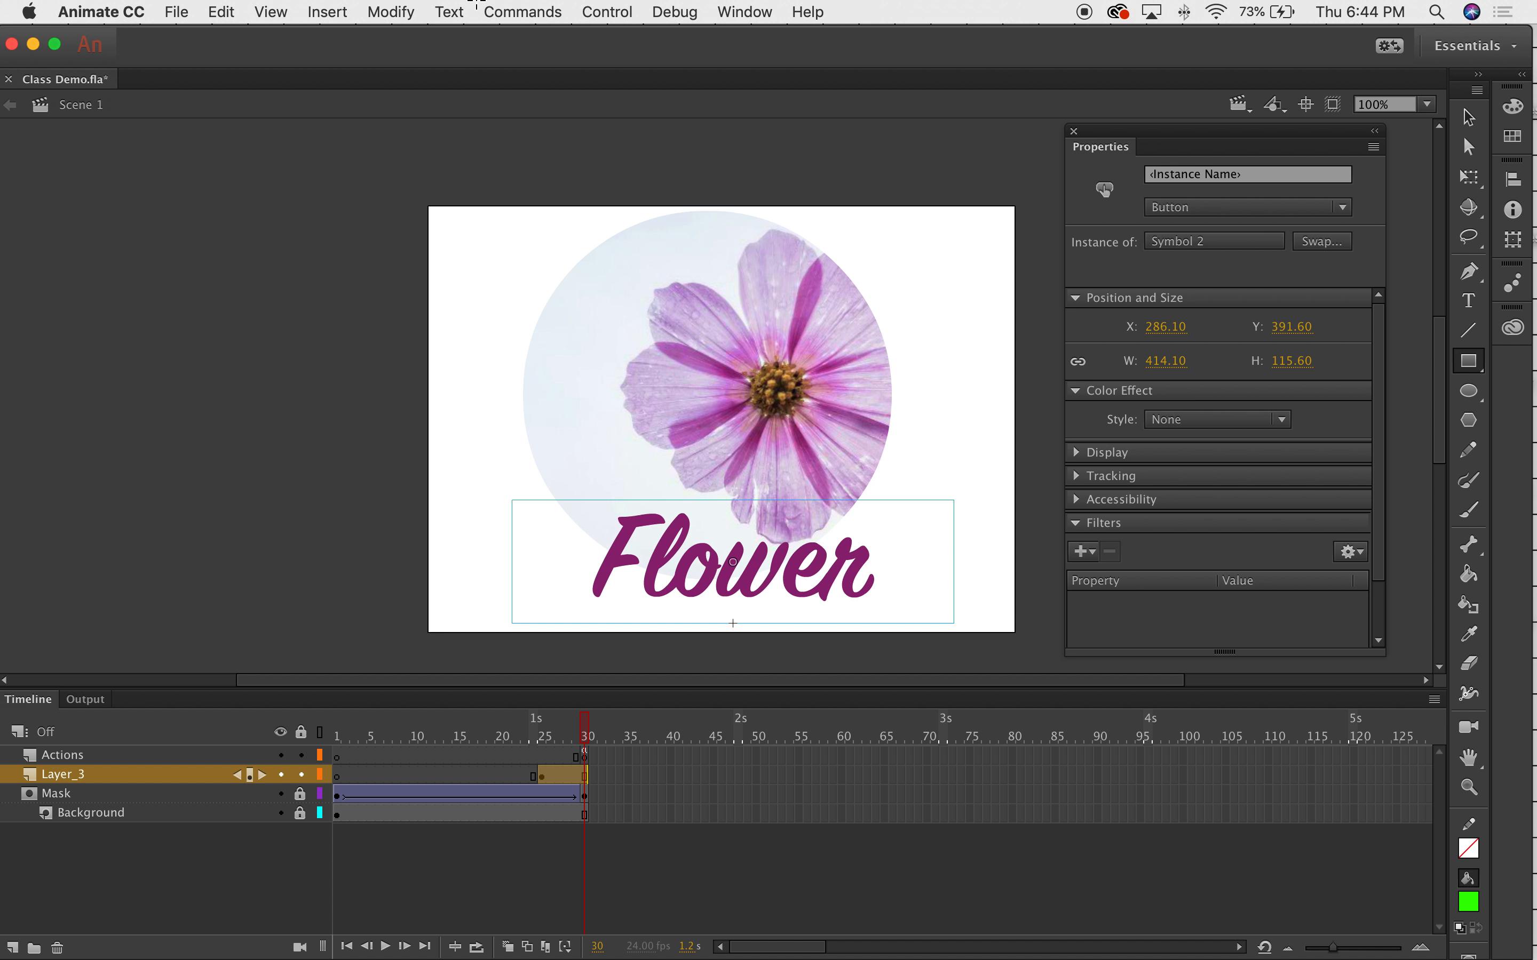
click(608, 11)
click(651, 216)
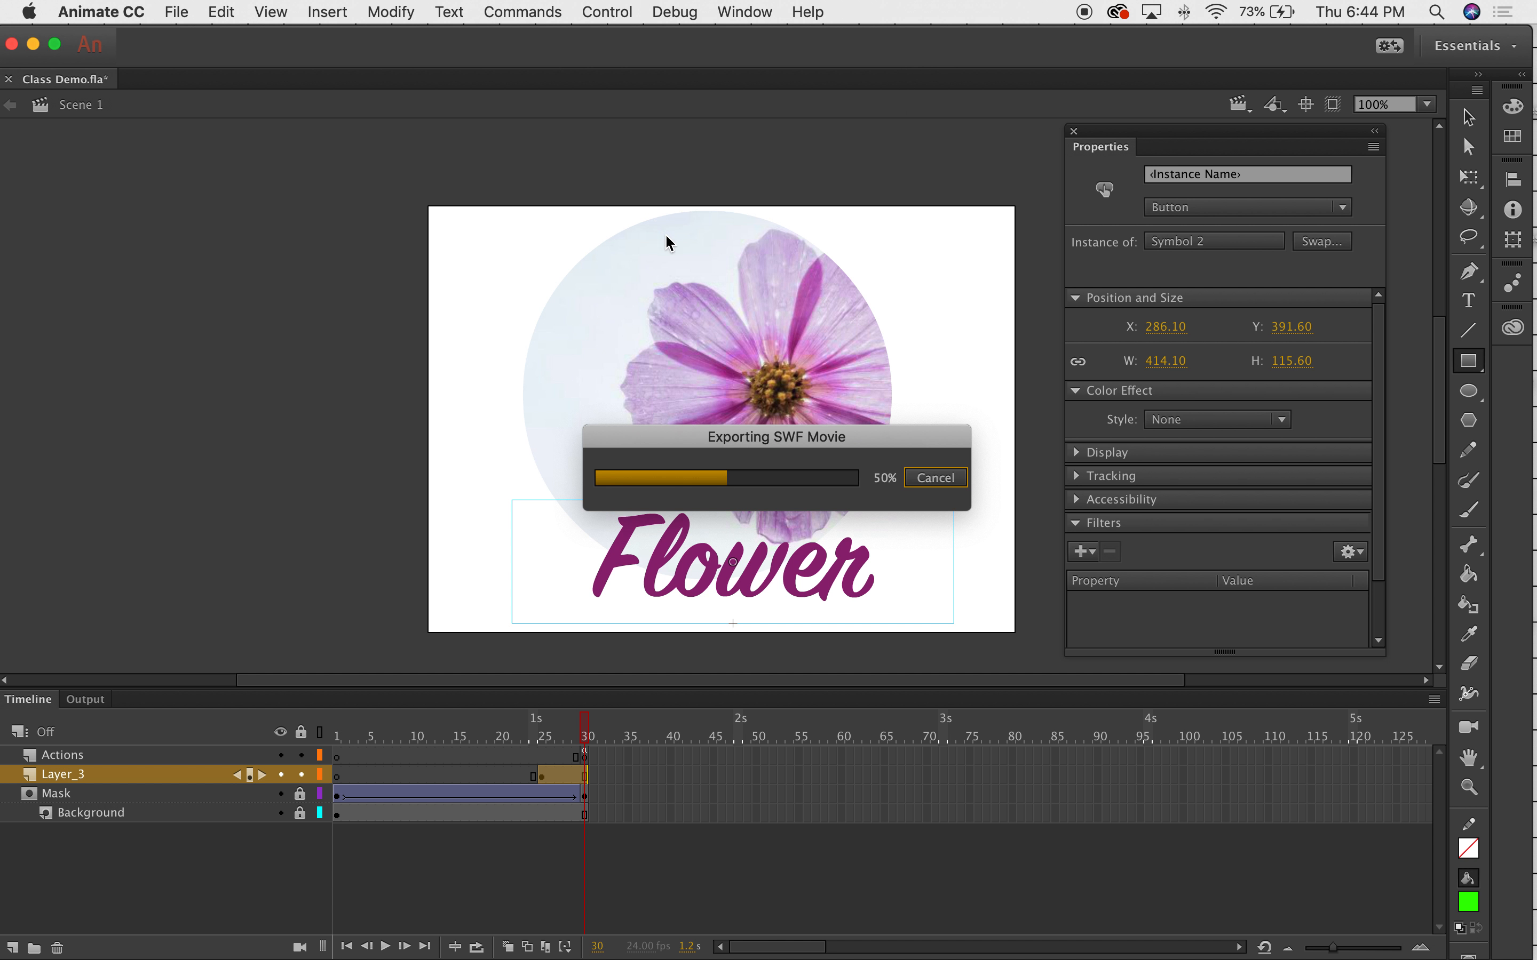
click(534, 216)
click(405, 223)
click(635, 216)
click(892, 443)
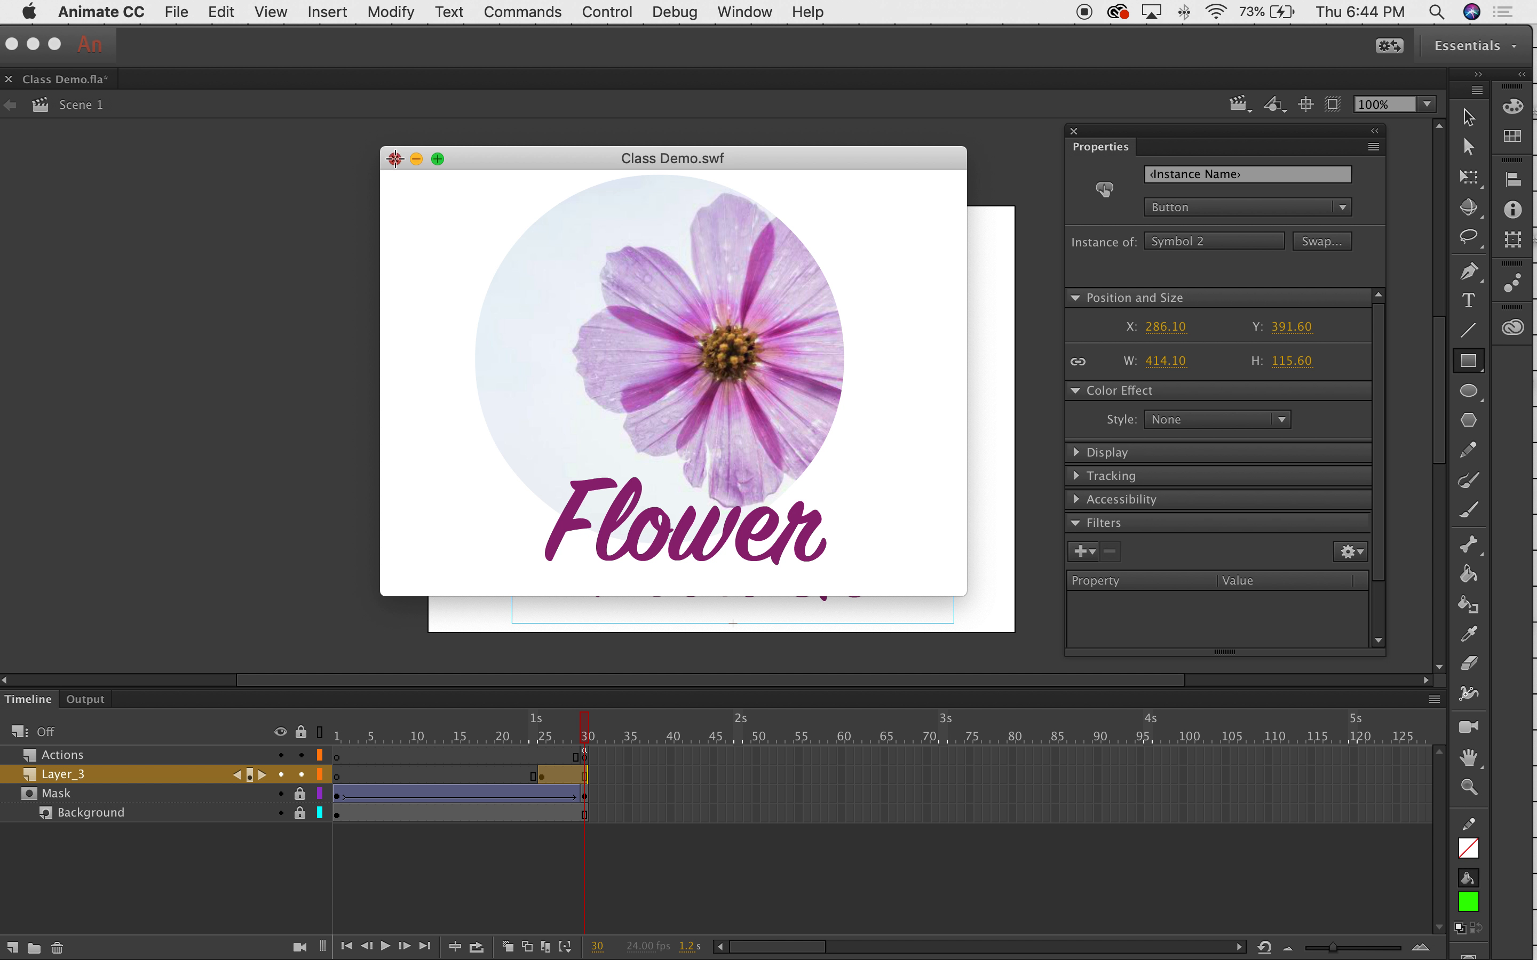
click(395, 159)
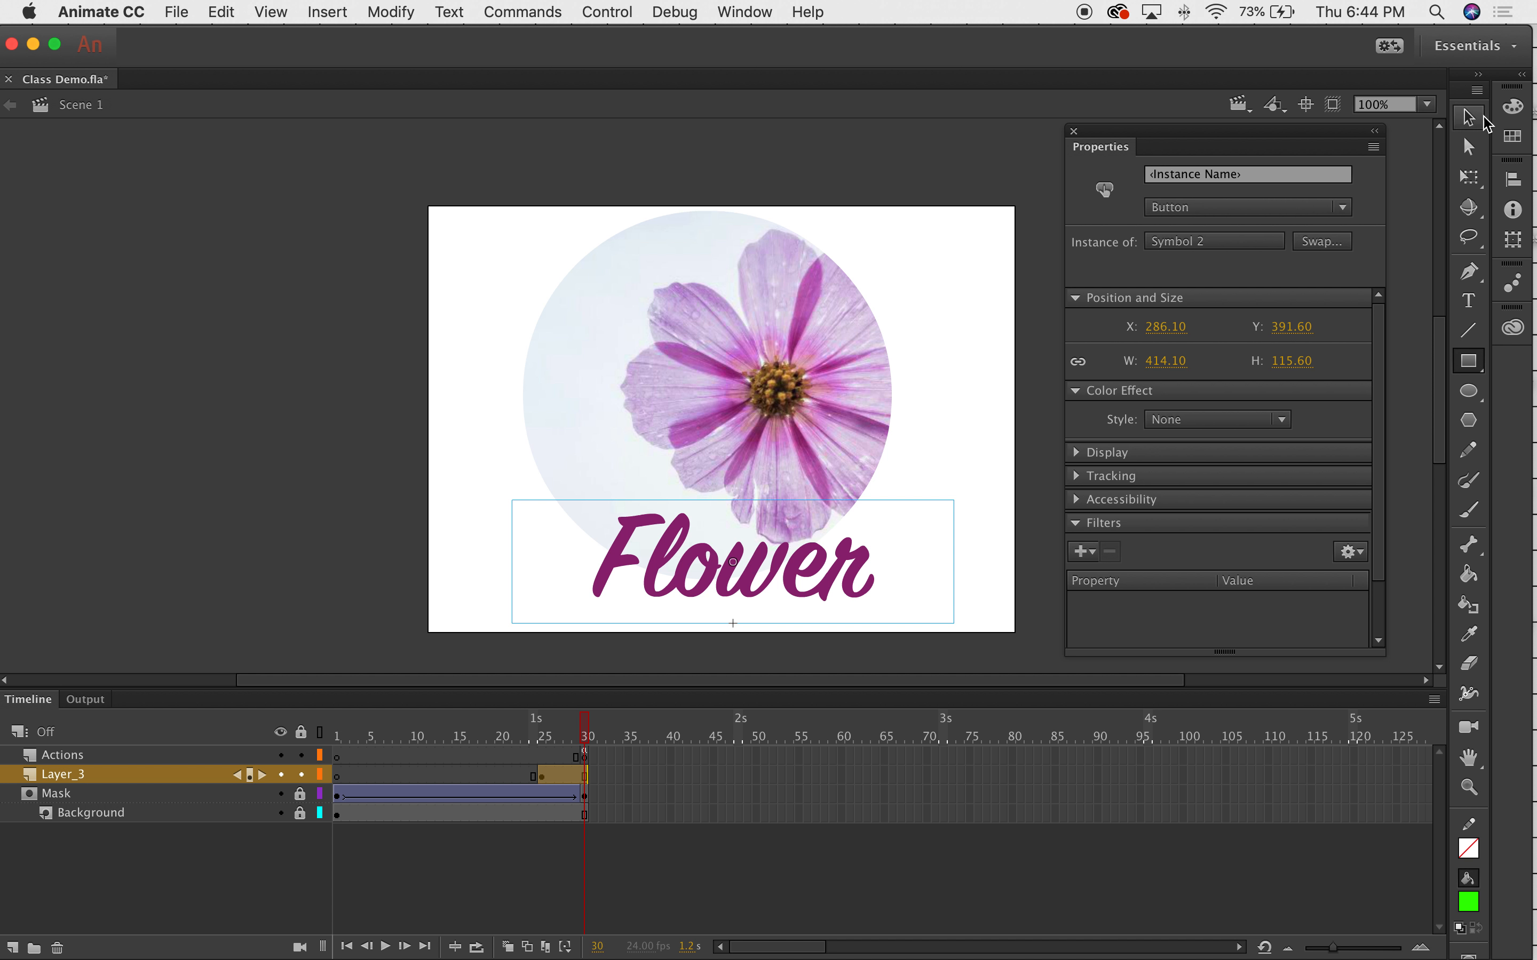
Inside the Flower button, delete the upper, right and left parts of the green Hit fill.
click(1469, 117)
double_click(674, 524)
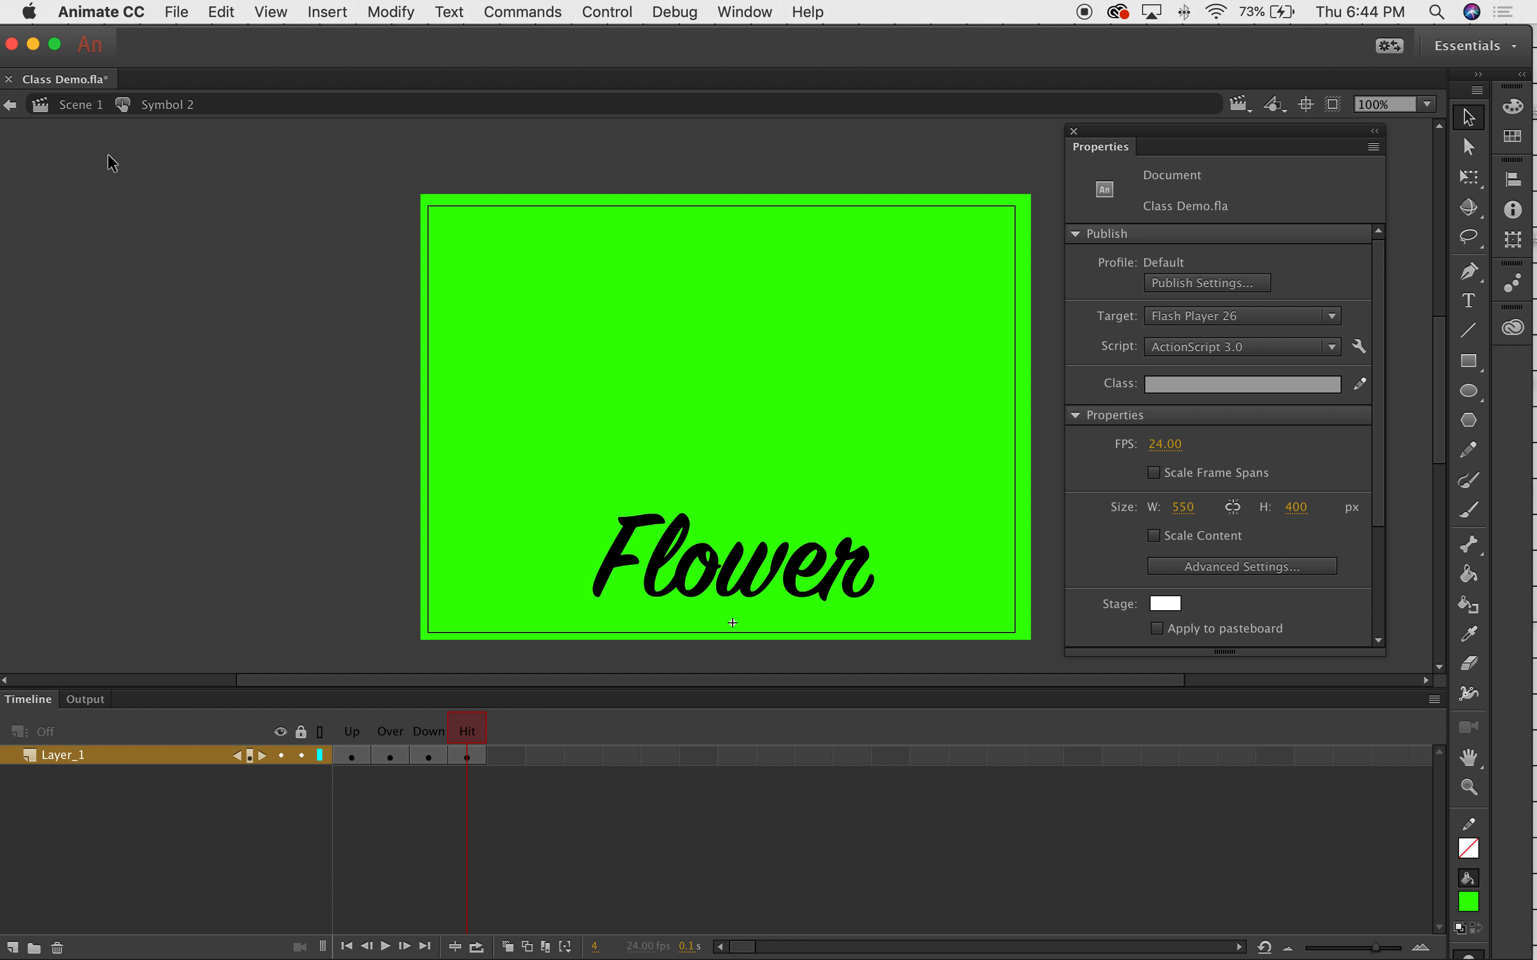
drag(367, 155, 1048, 499)
key(Delete)
drag(1055, 432, 897, 647)
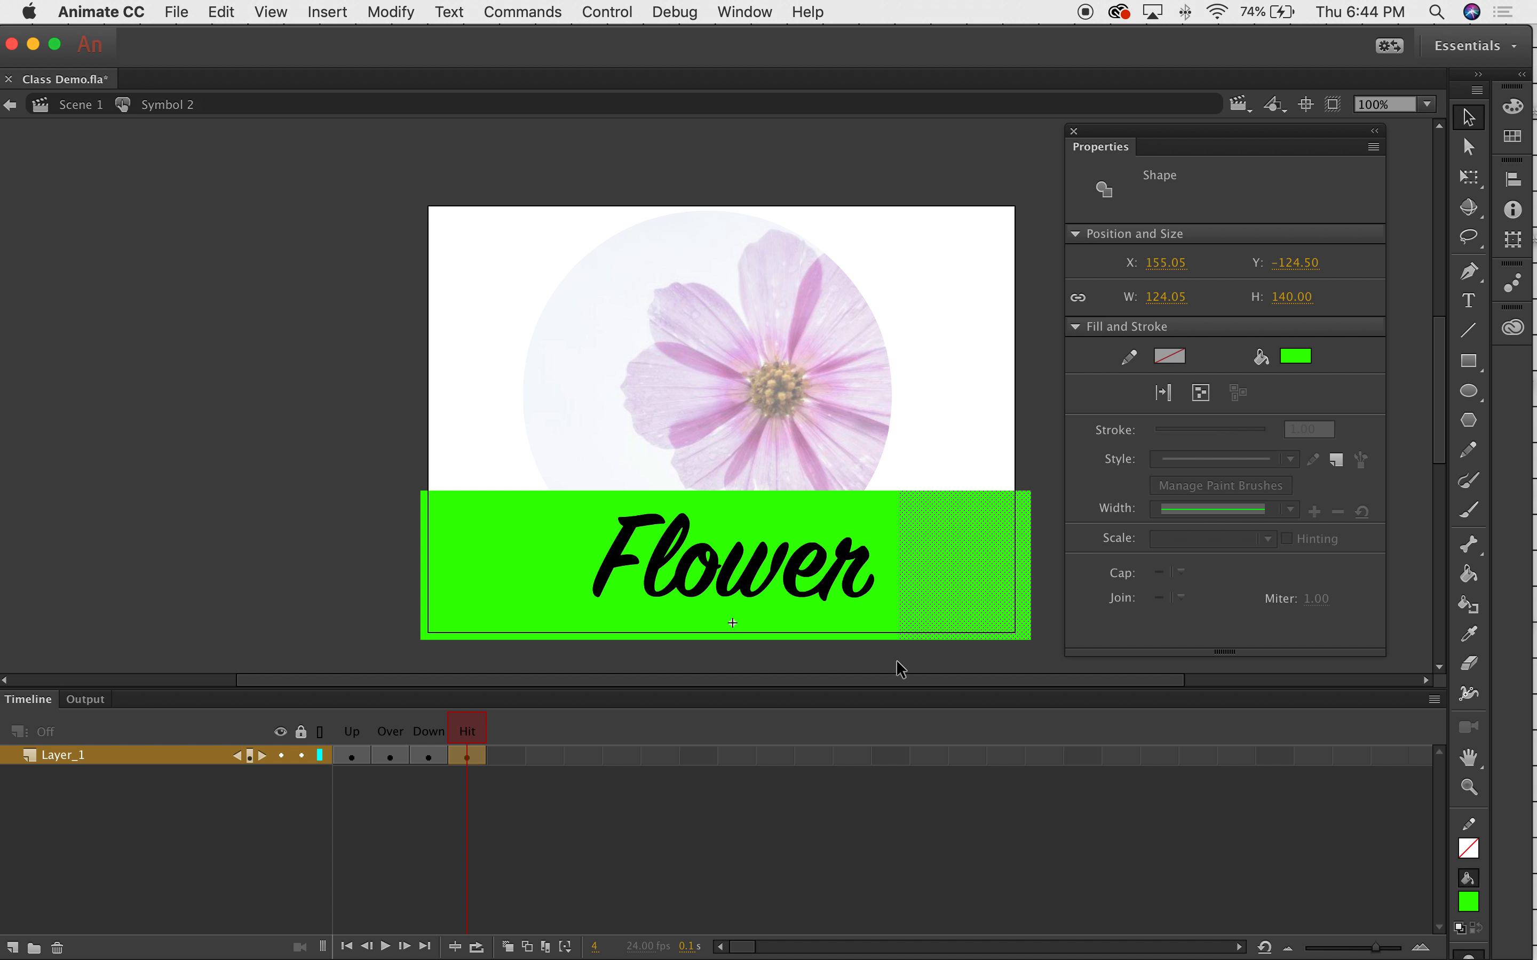
key(Delete)
drag(341, 446, 565, 643)
key(Delete)
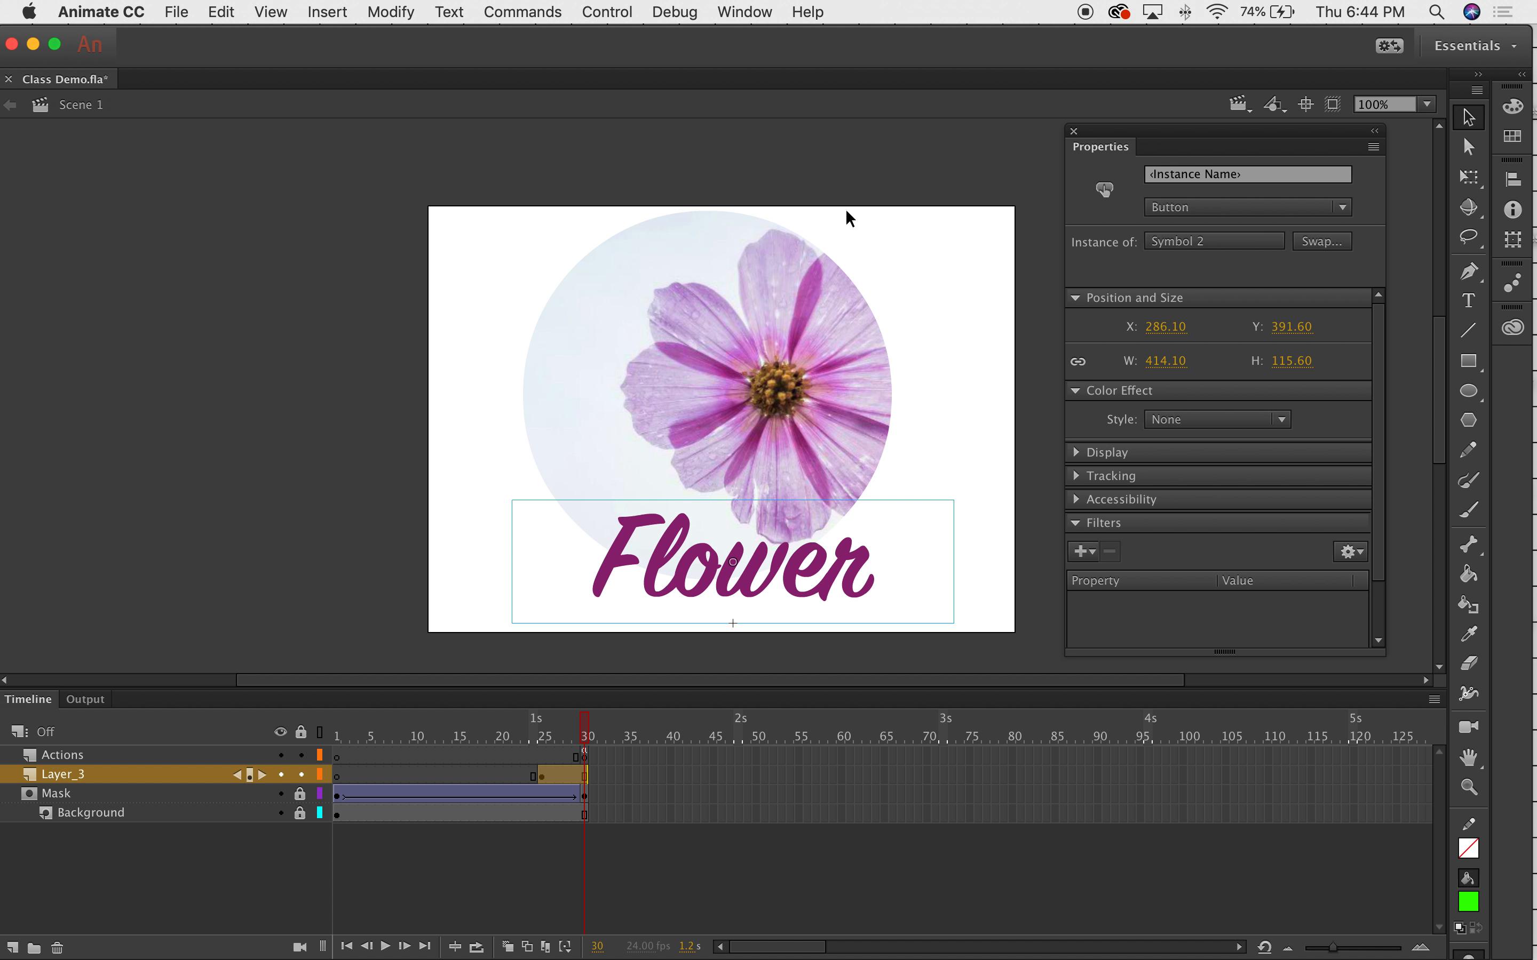
Insert a keyframe at frame 30 of Layer_3.
click(398, 437)
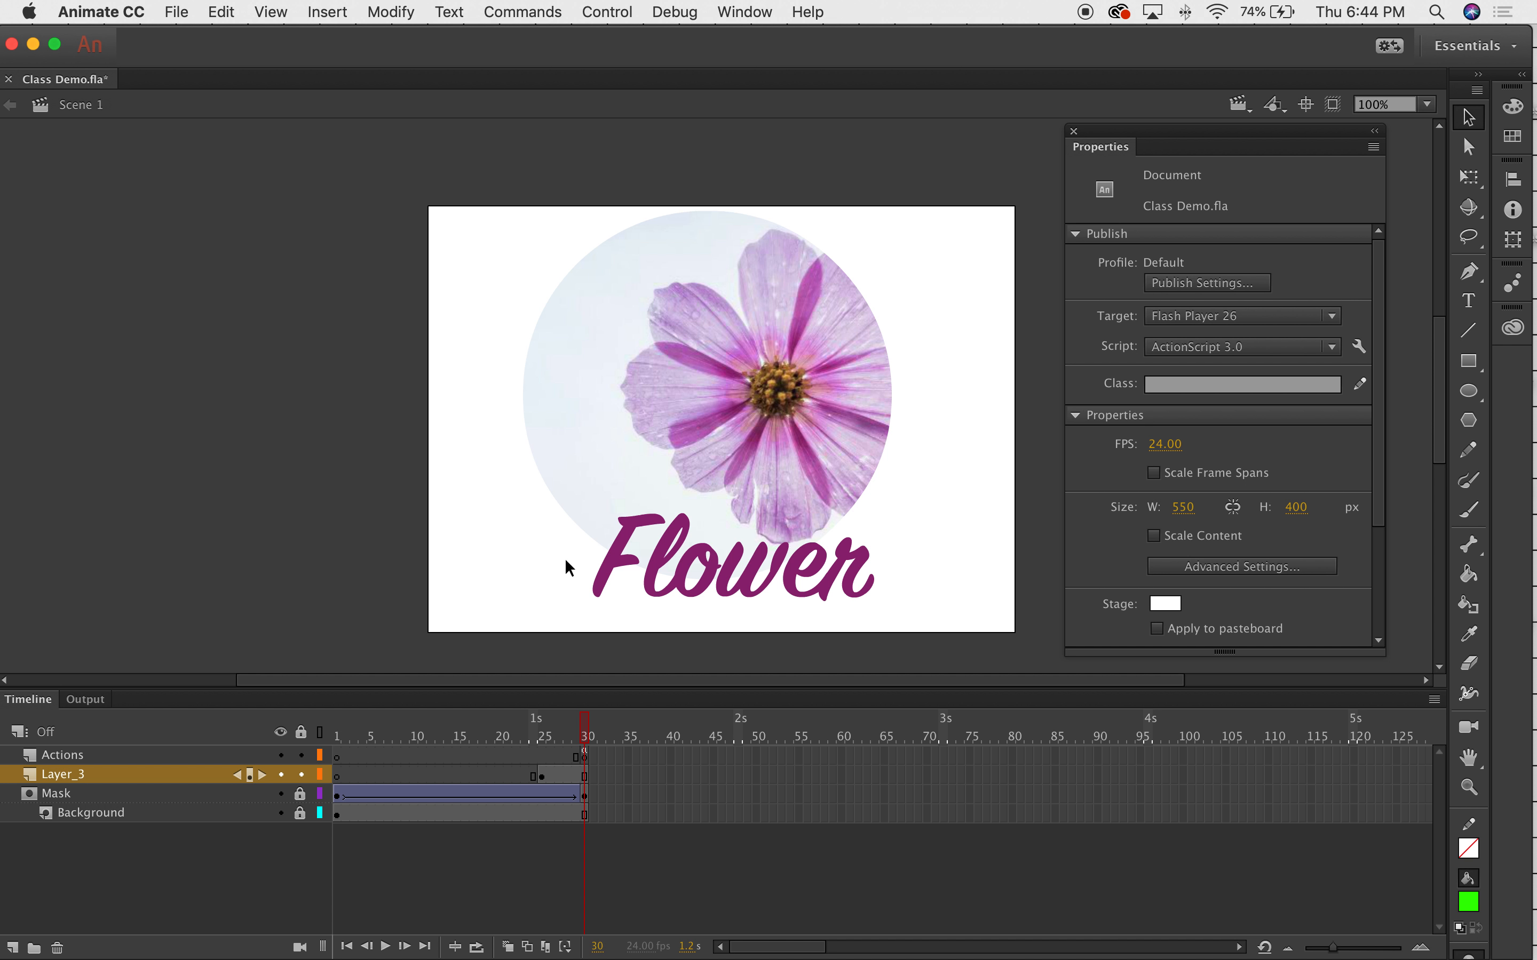
click(585, 774)
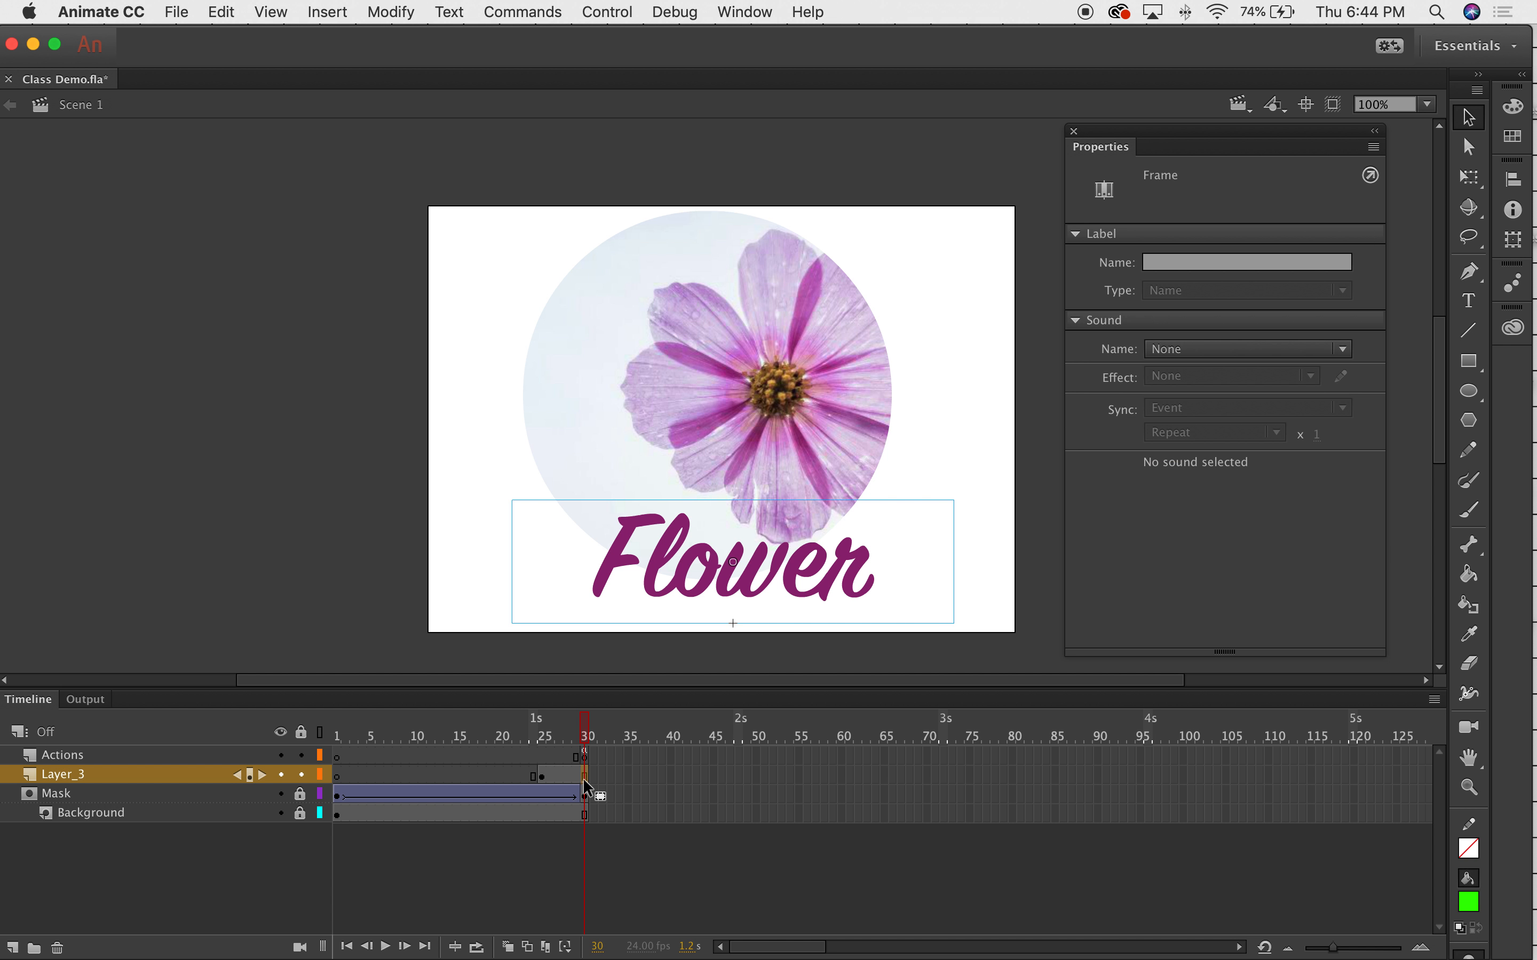
mouse_move(587, 733)
mouse_down()
mouse_move(492, 731)
mouse_move(585, 730)
mouse_up()
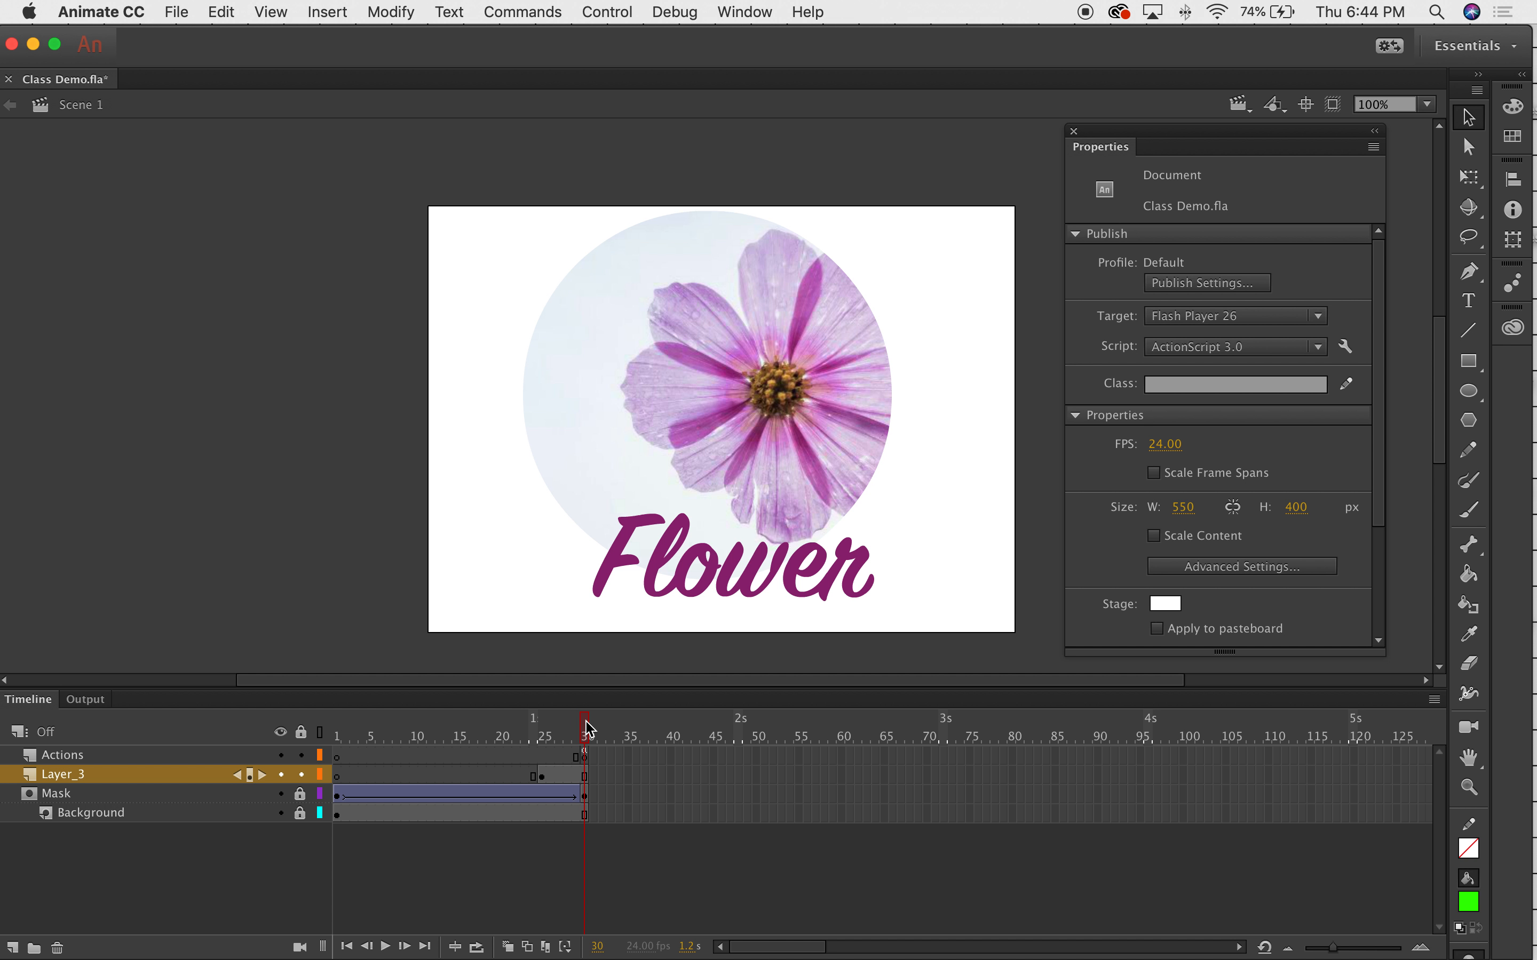
click(585, 775)
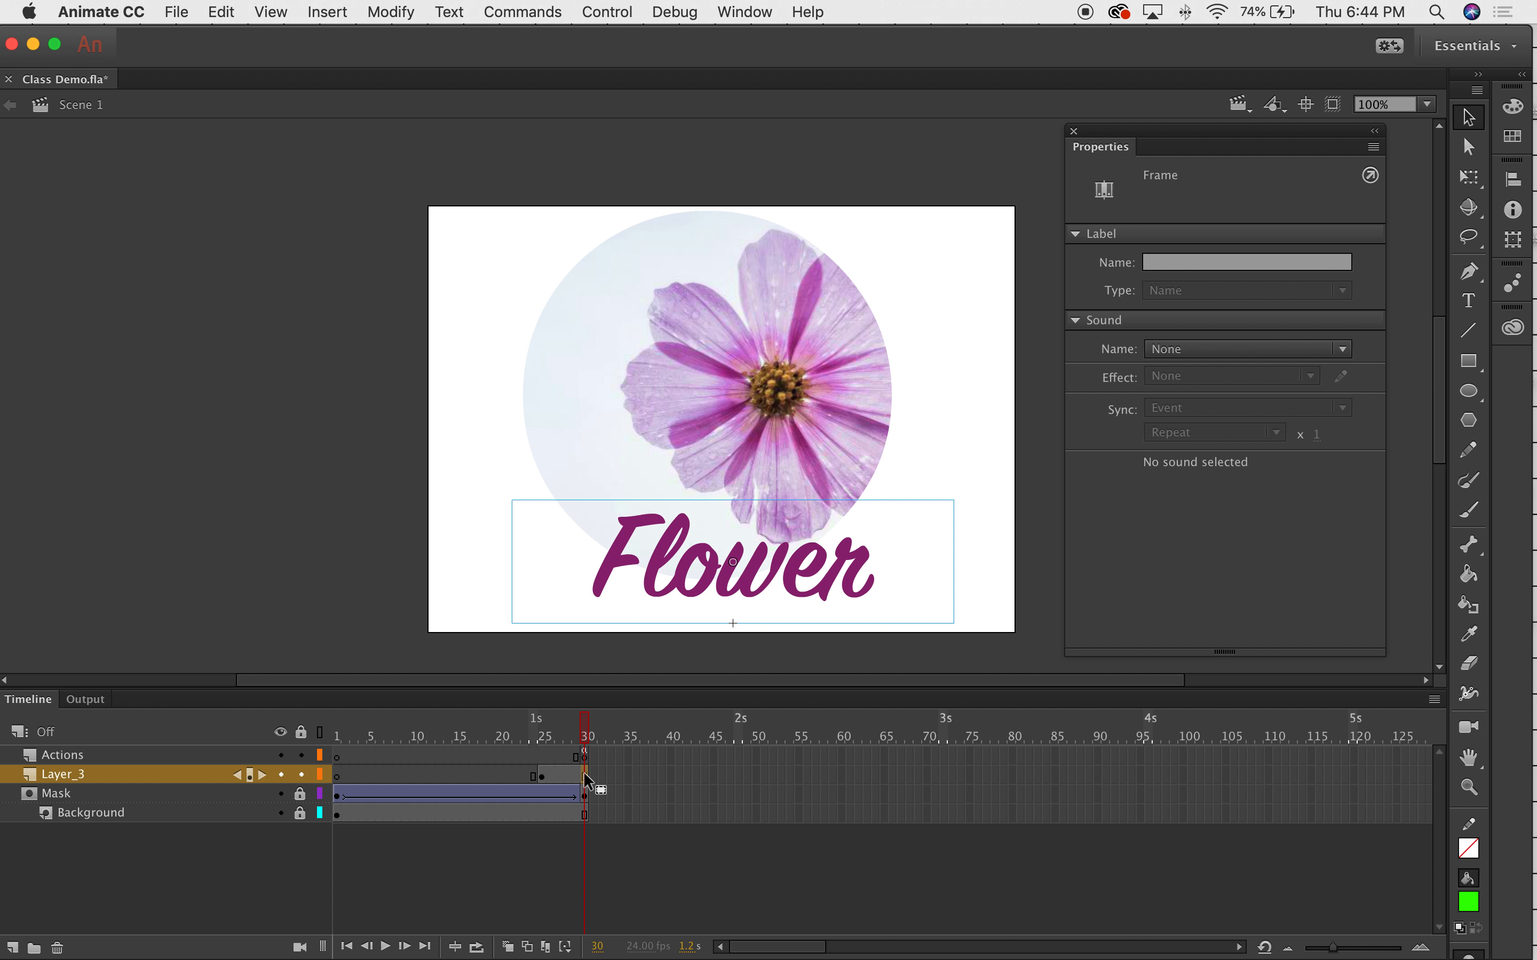
right_click(584, 773)
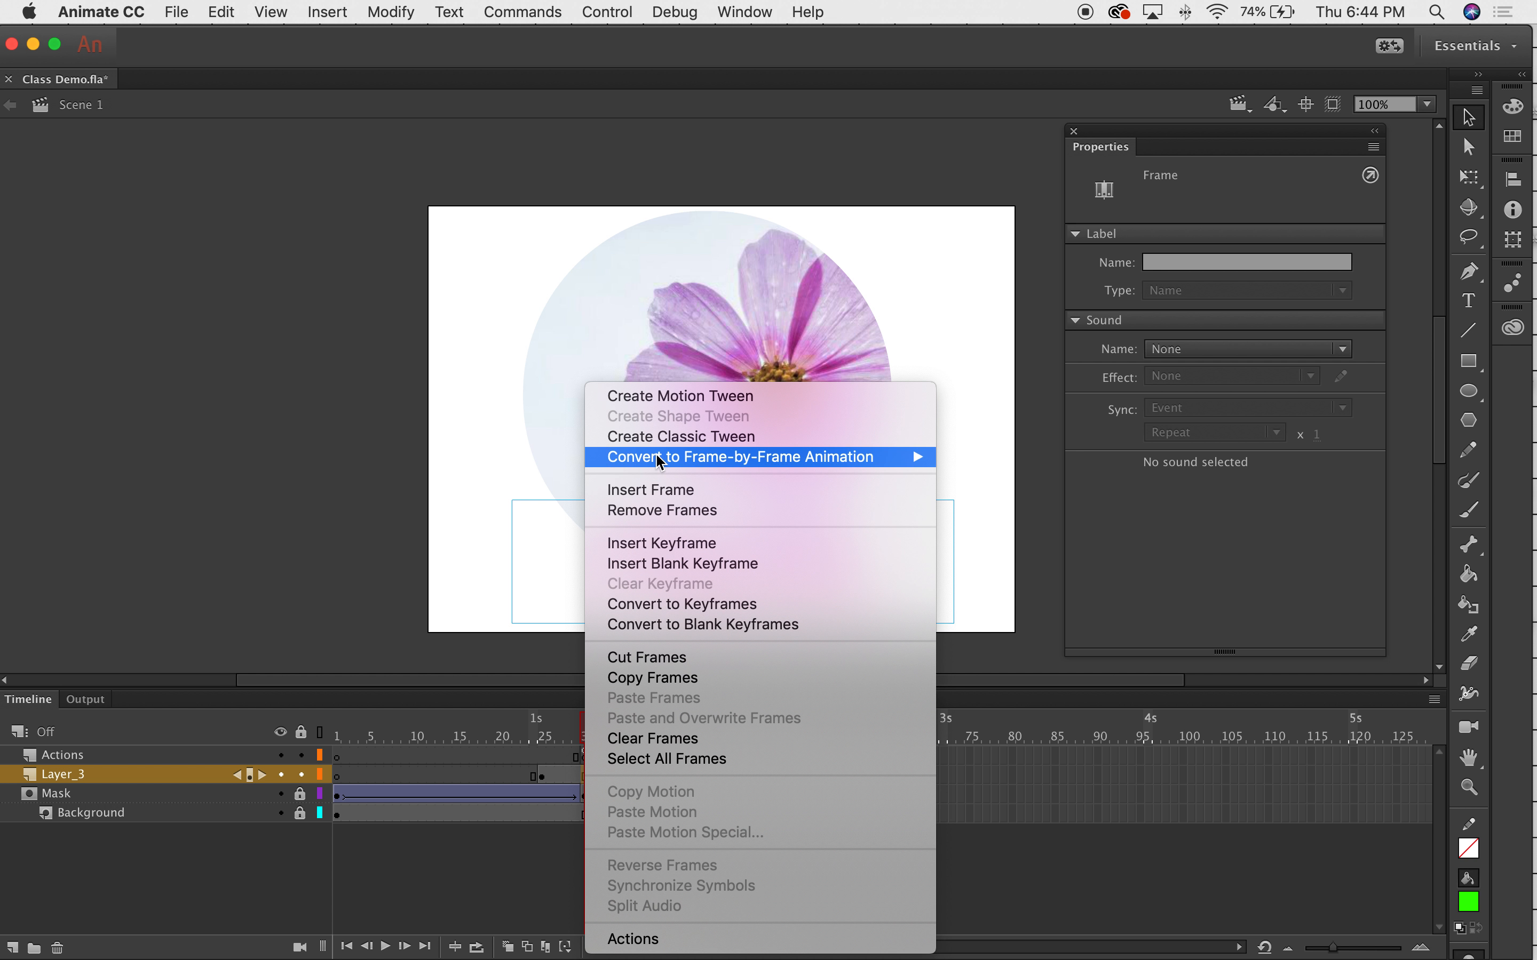
click(662, 544)
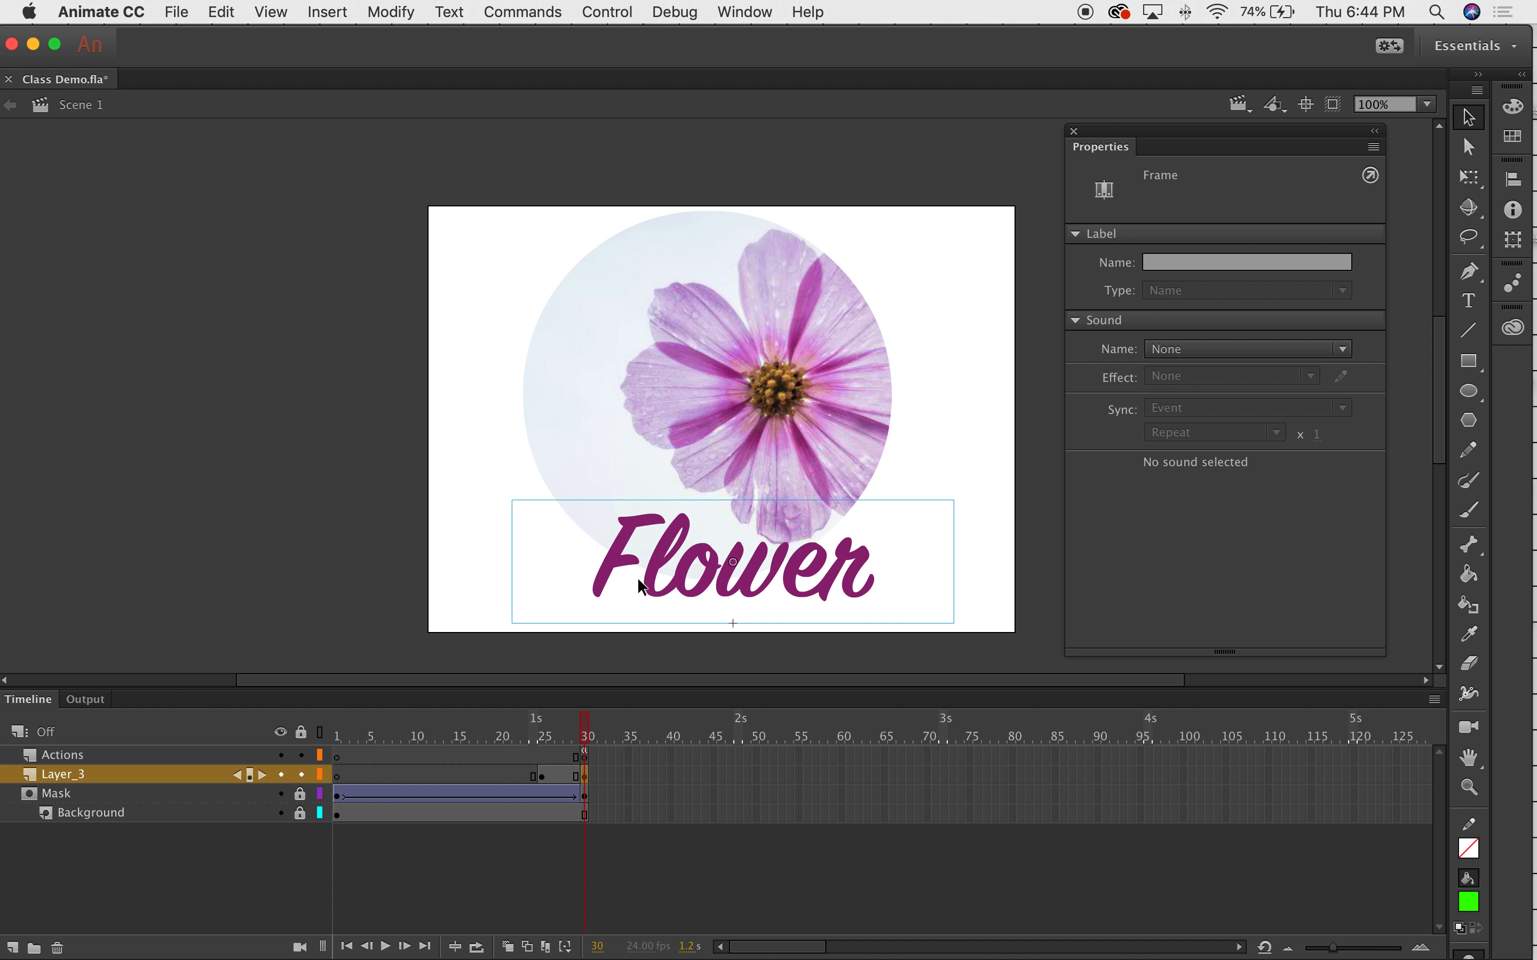
Open the Flower button at frame 30 to check it, then return to Scene 1.
click(642, 568)
click(347, 489)
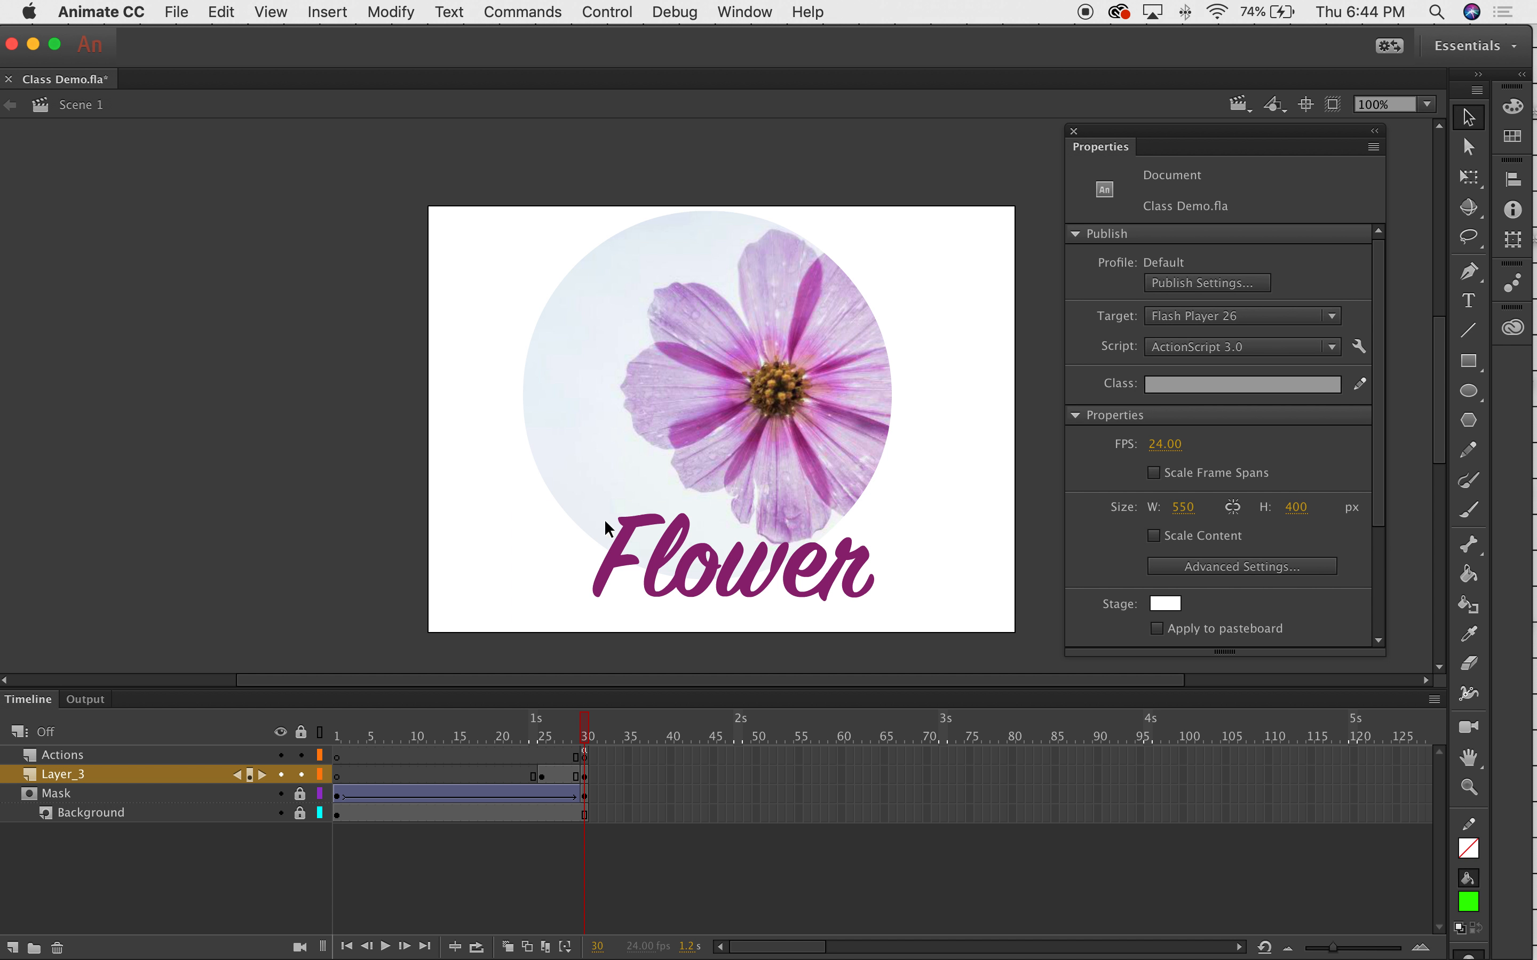
click(619, 563)
double_click(615, 561)
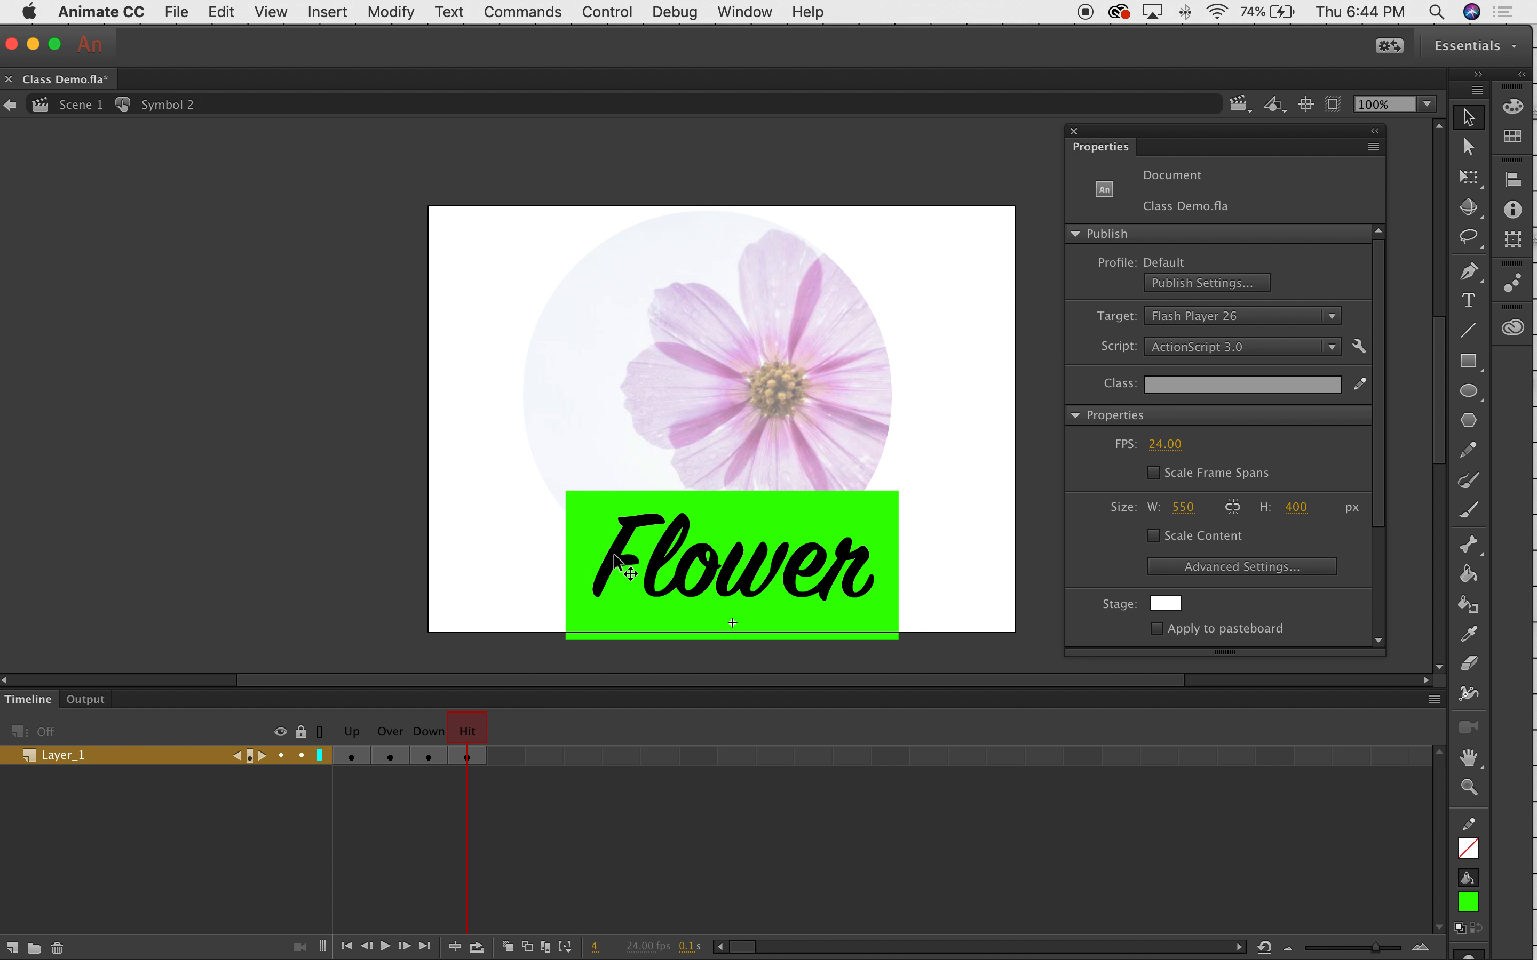
click(73, 104)
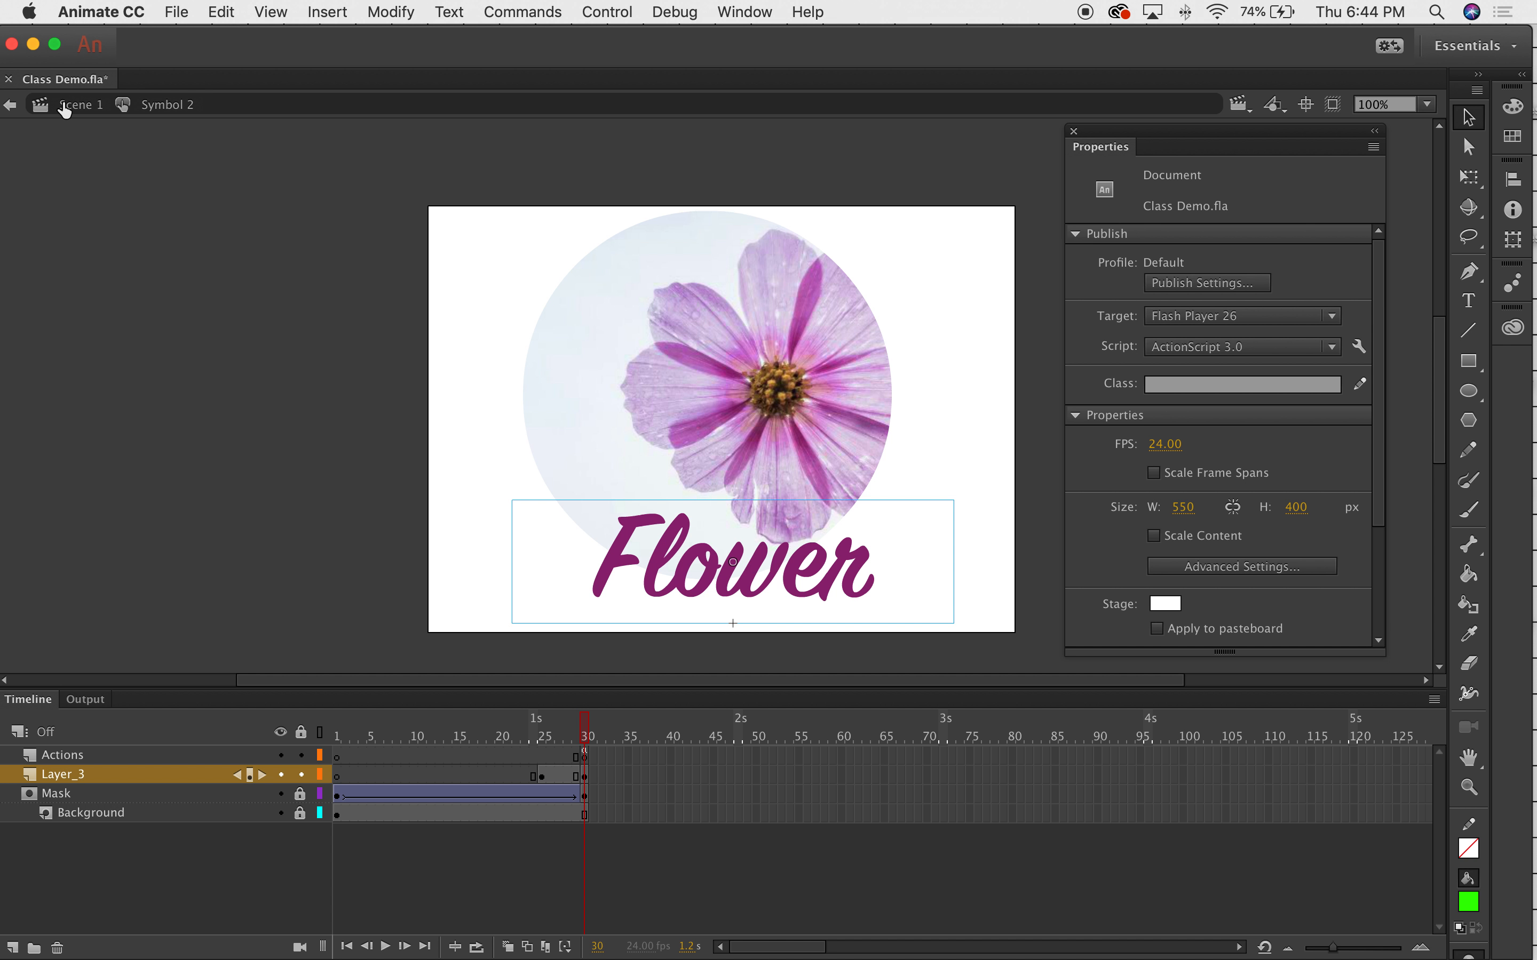
Set the Flower button at Layer_3 frame 25 to Alpha 0%.
mouse_move(585, 734)
mouse_down()
mouse_move(545, 730)
mouse_move(558, 729)
mouse_up()
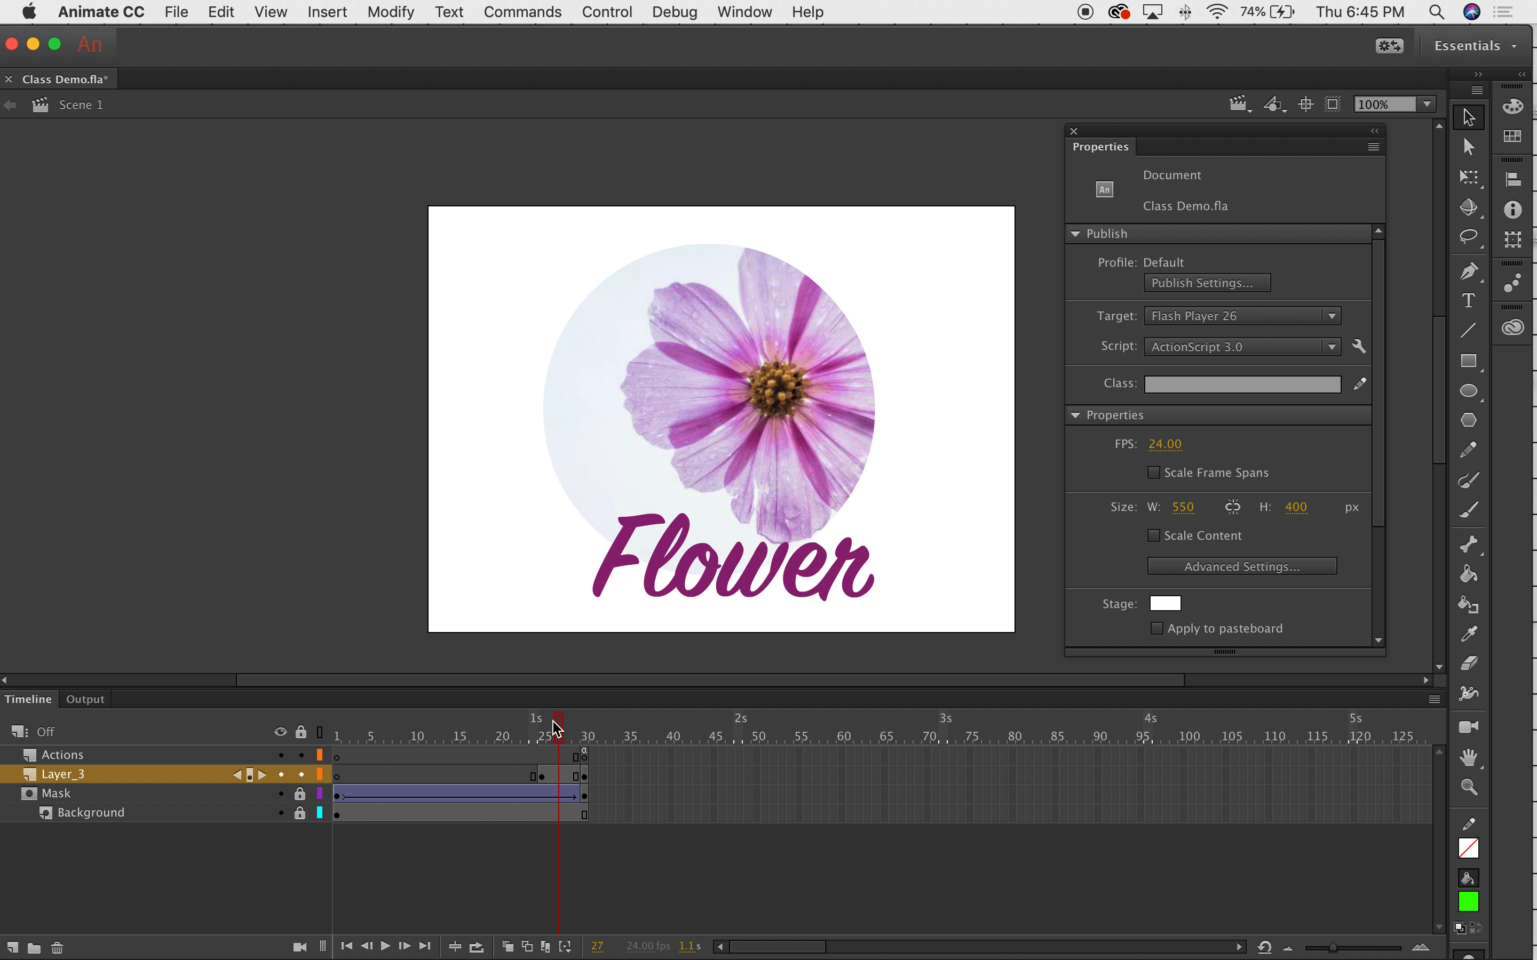
click(542, 774)
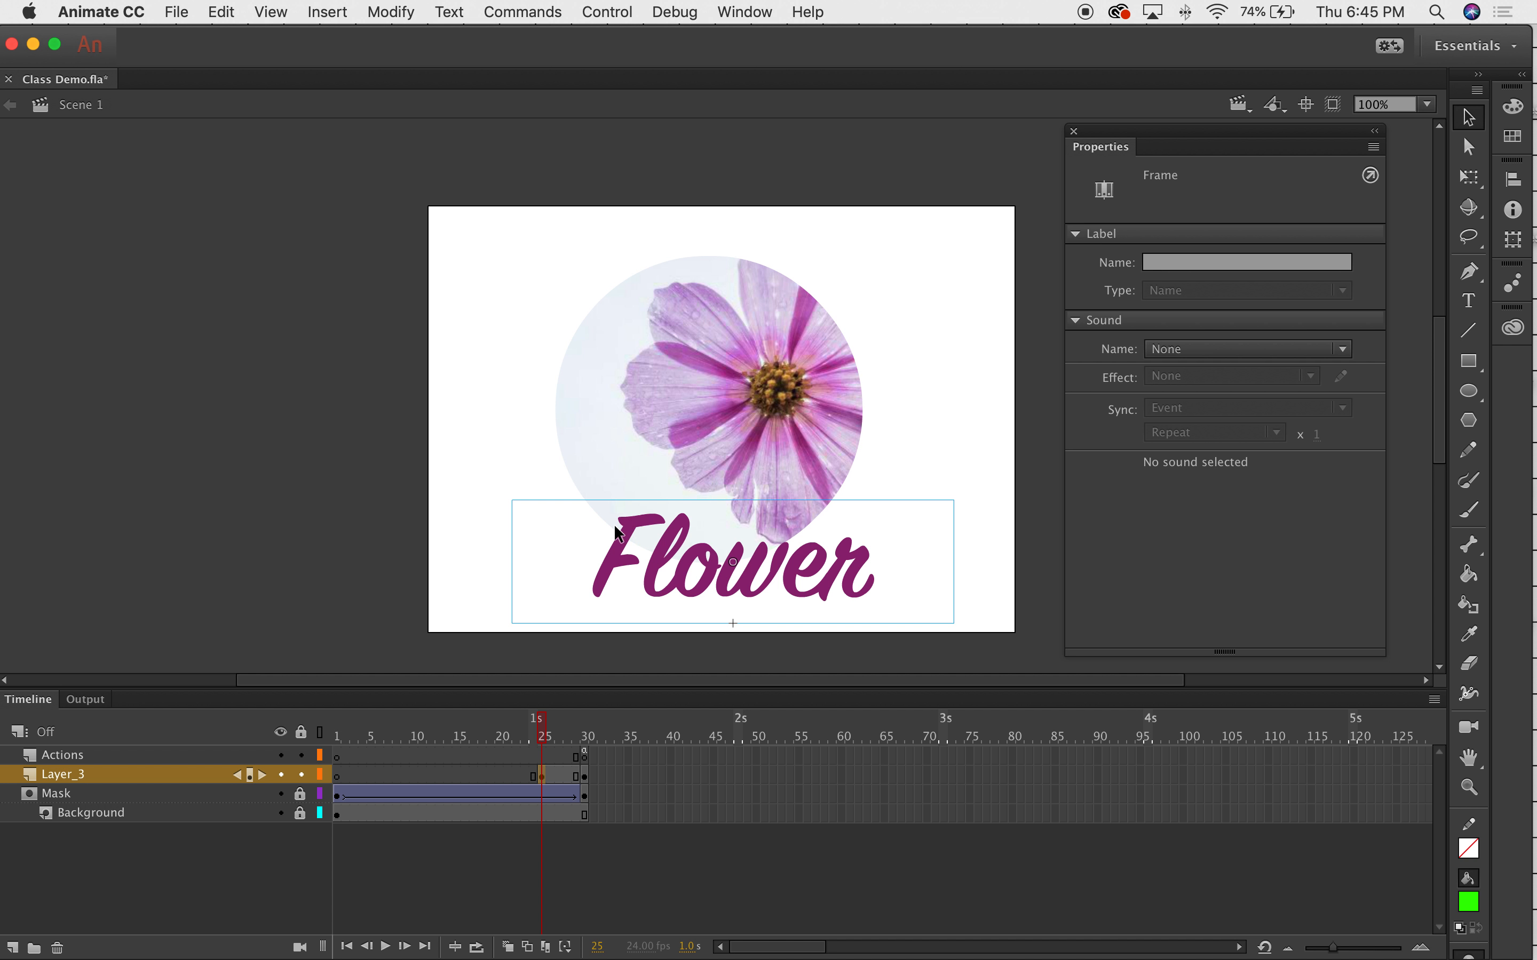
click(638, 545)
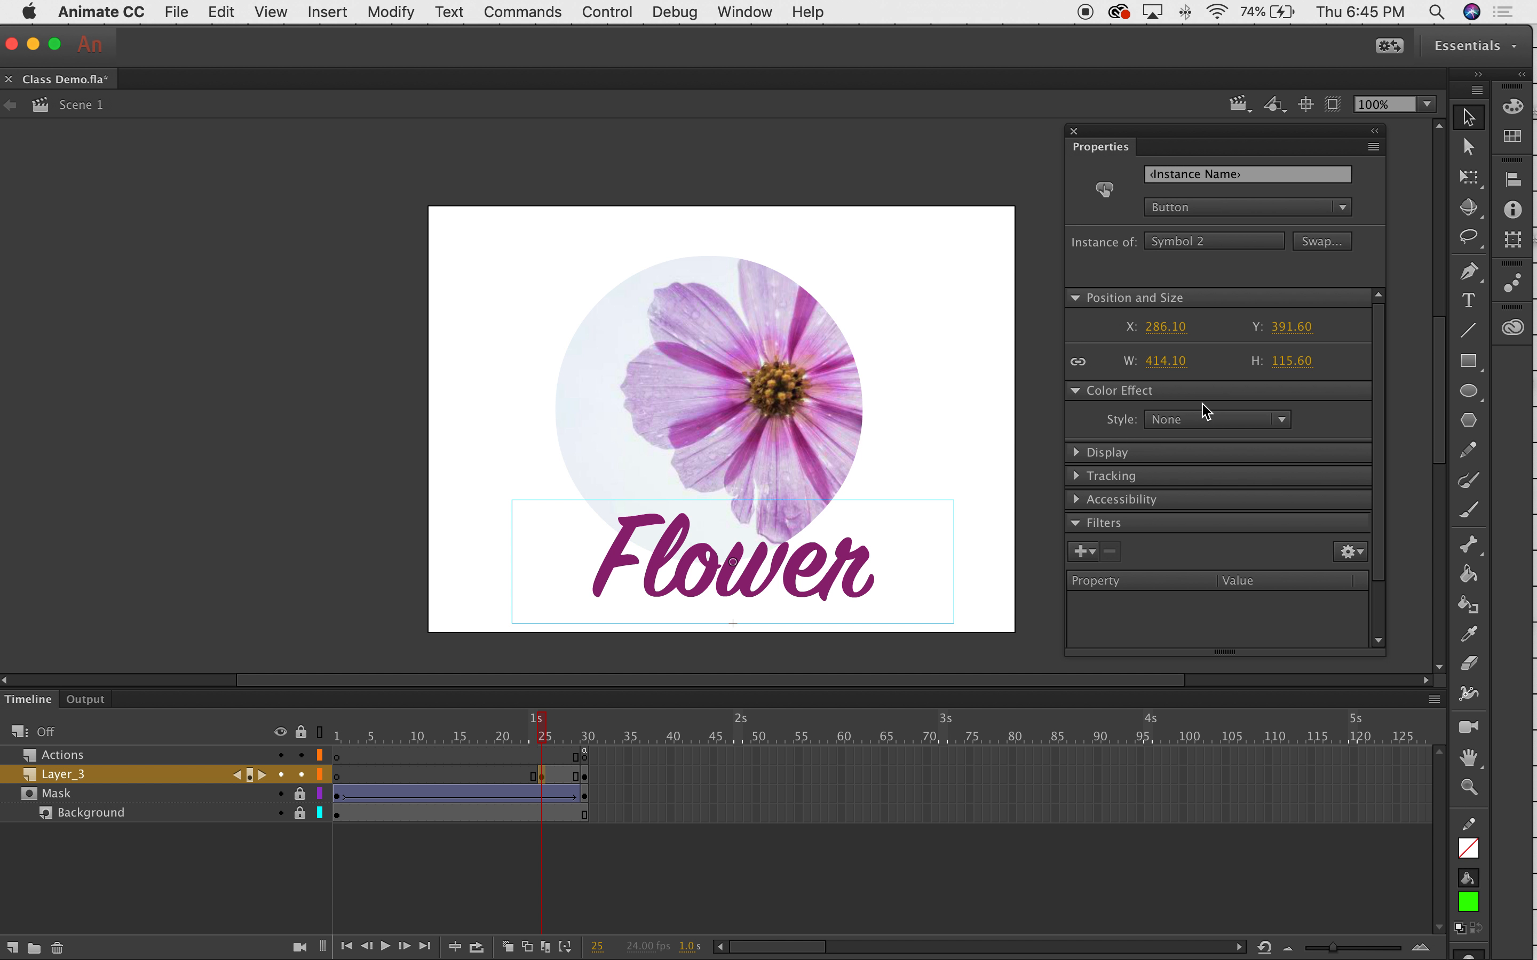
click(1204, 425)
click(1199, 537)
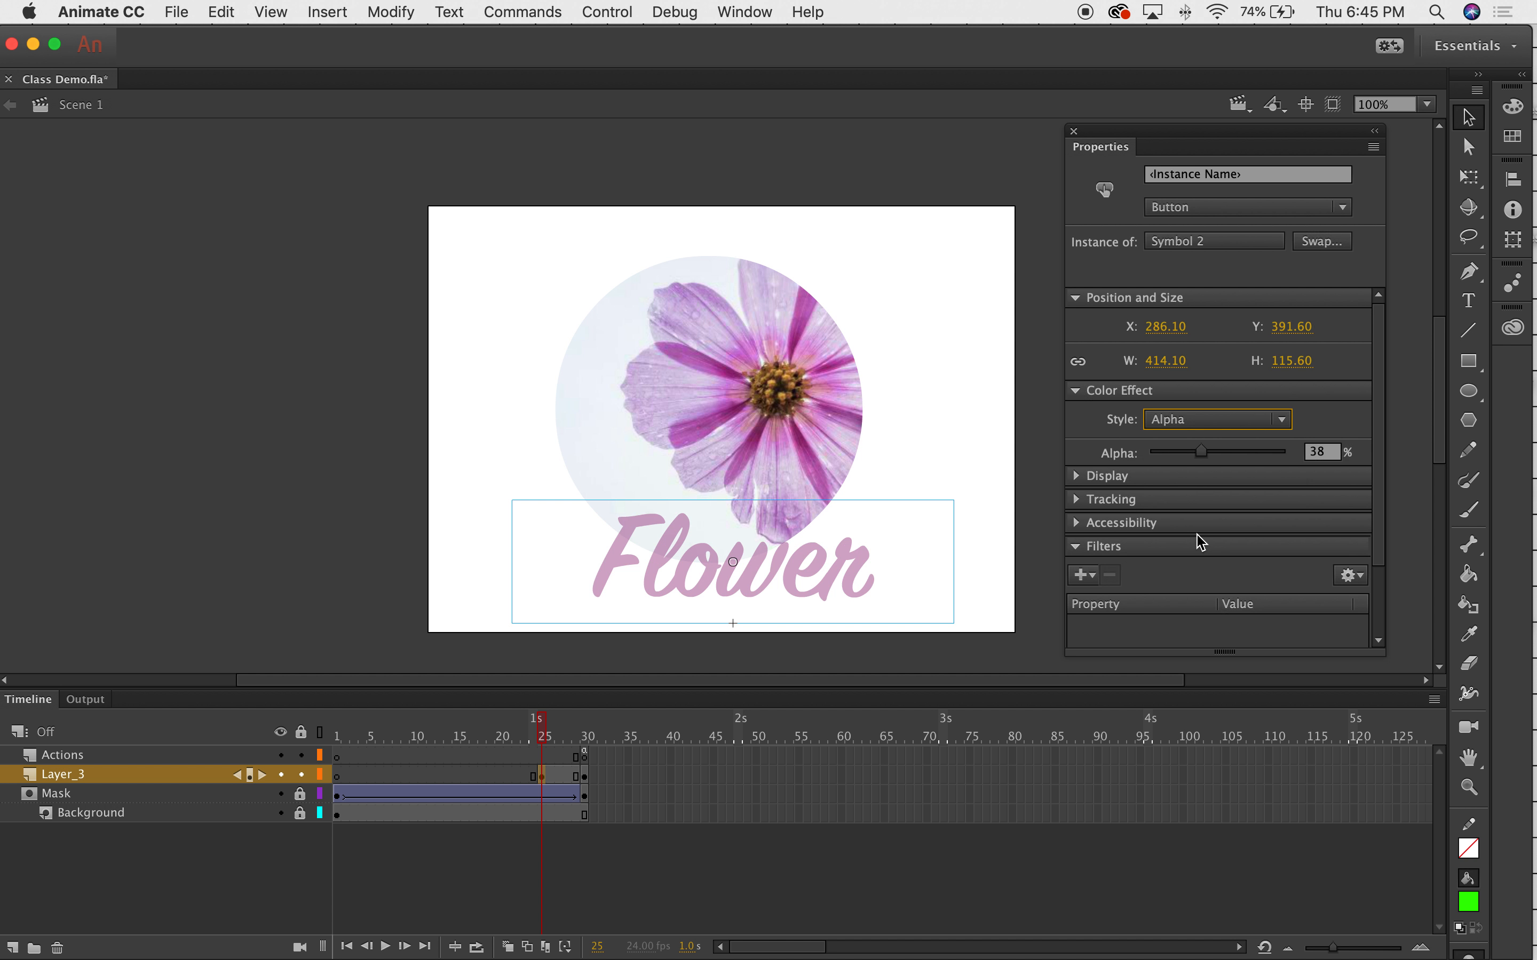
drag(1202, 451, 1072, 491)
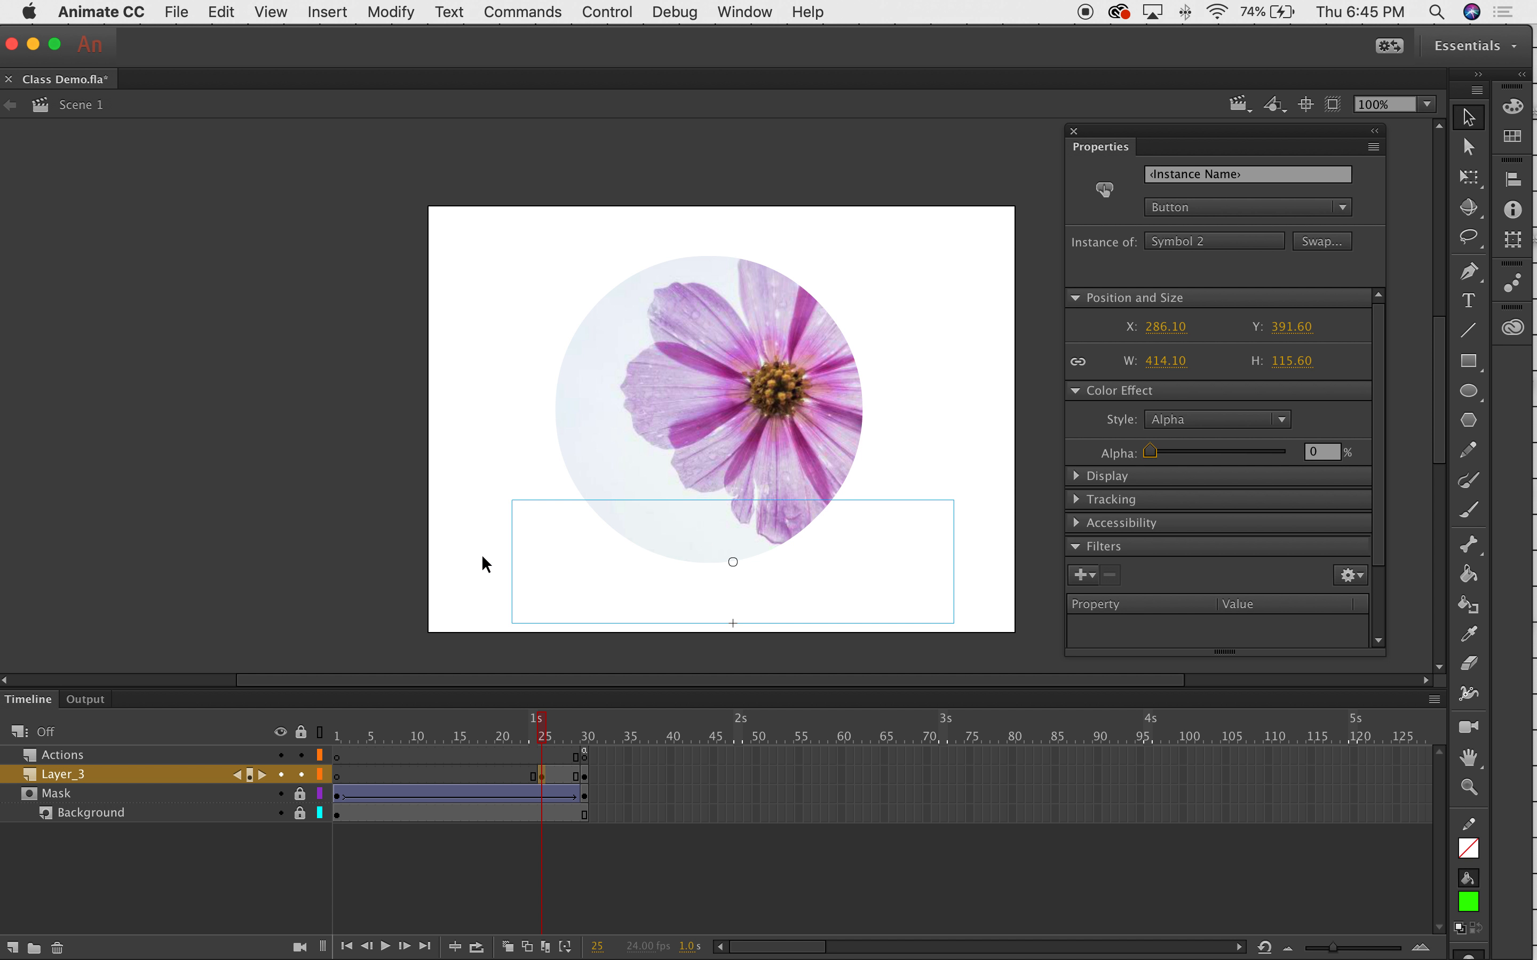
Create a classic tween on Layer_3 between frames 25 and 30.
click(548, 734)
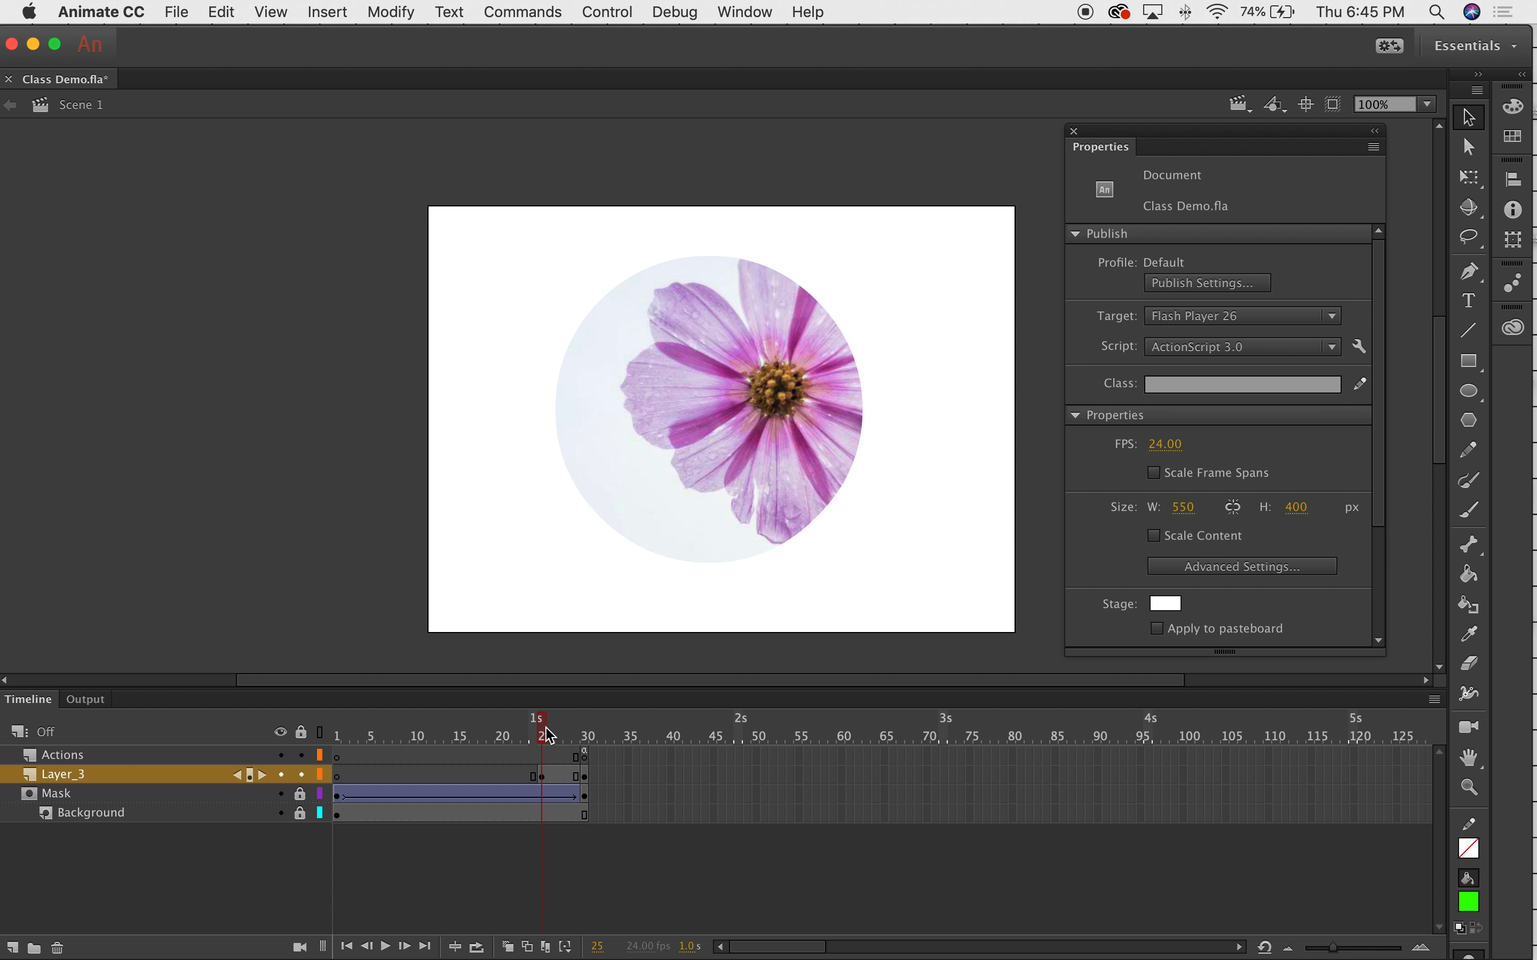
drag(547, 733, 590, 730)
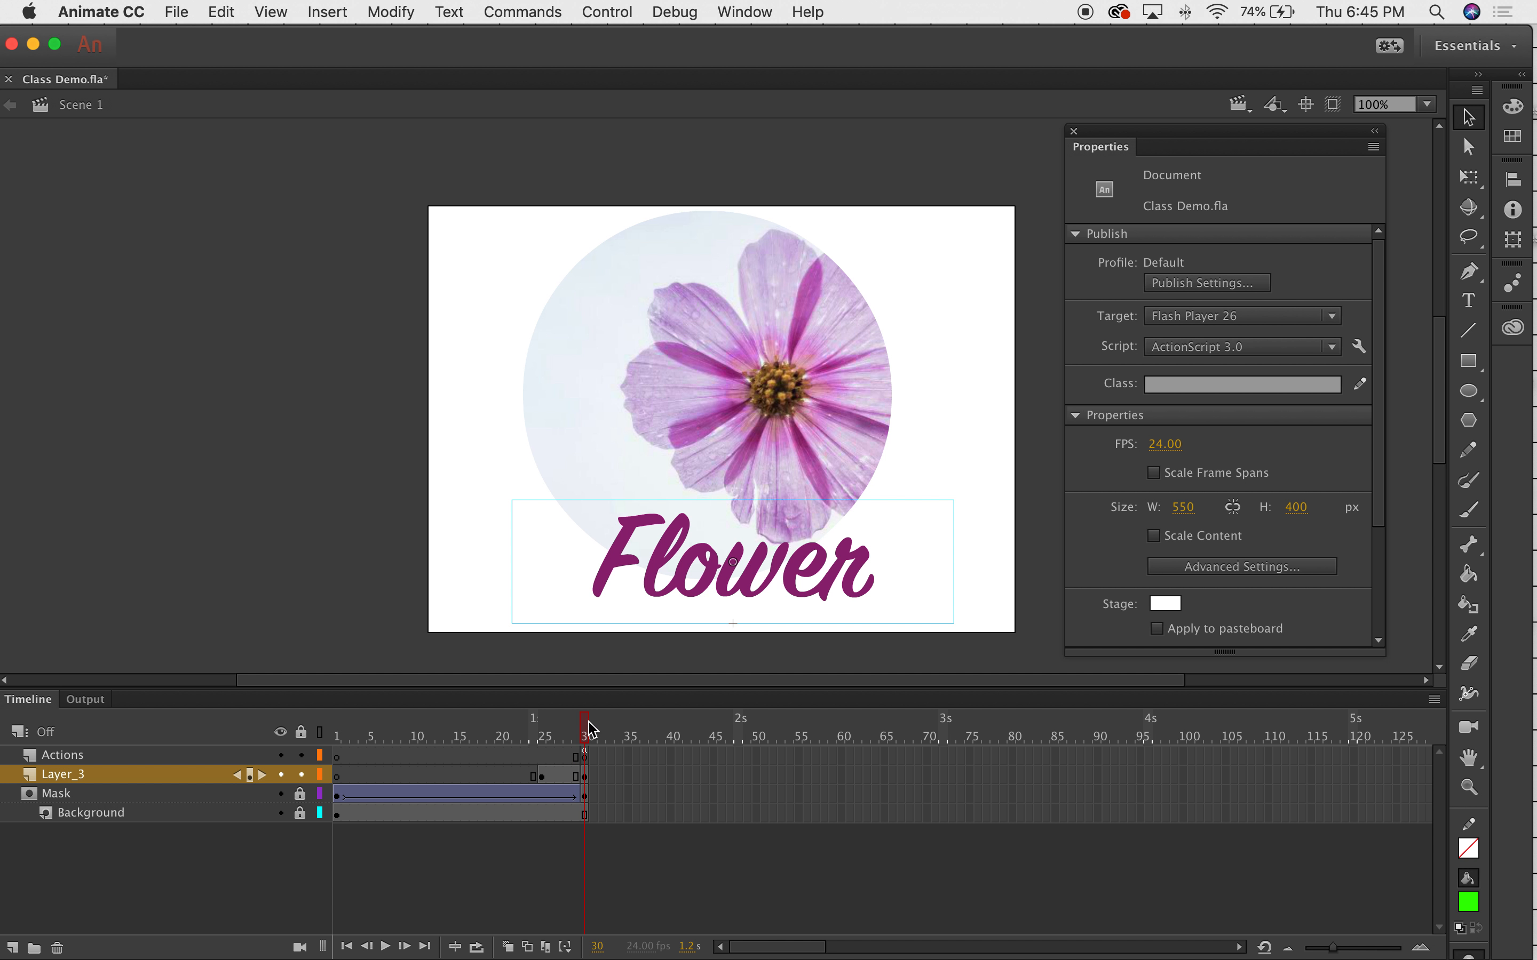
drag(585, 721, 546, 686)
drag(536, 482, 542, 428)
click(559, 524)
click(558, 513)
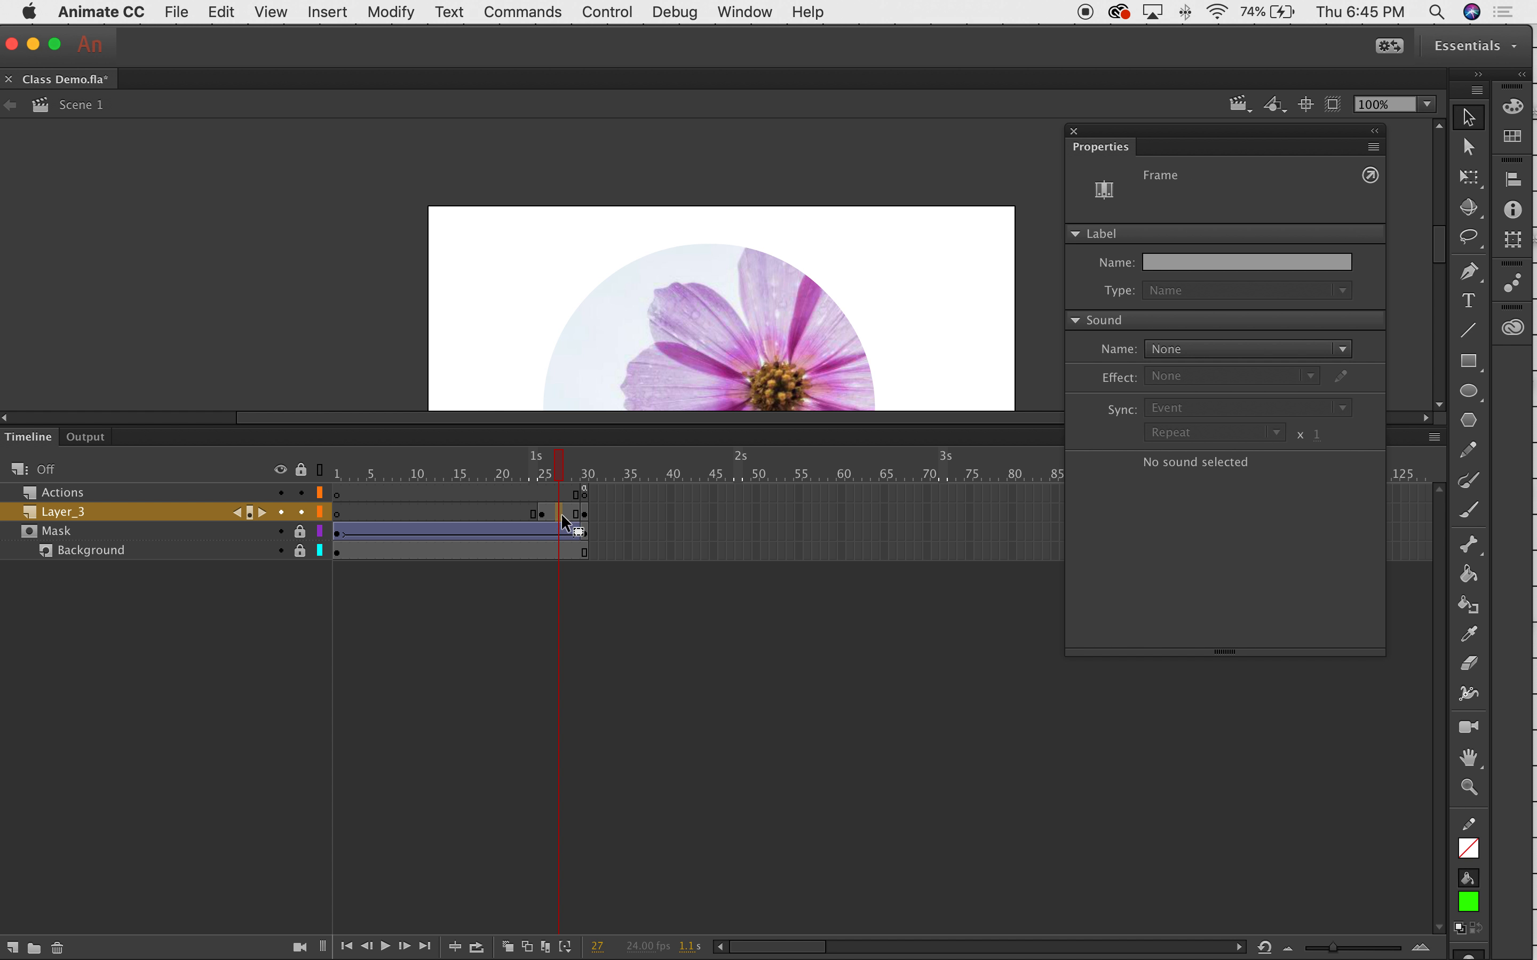
right_click(562, 516)
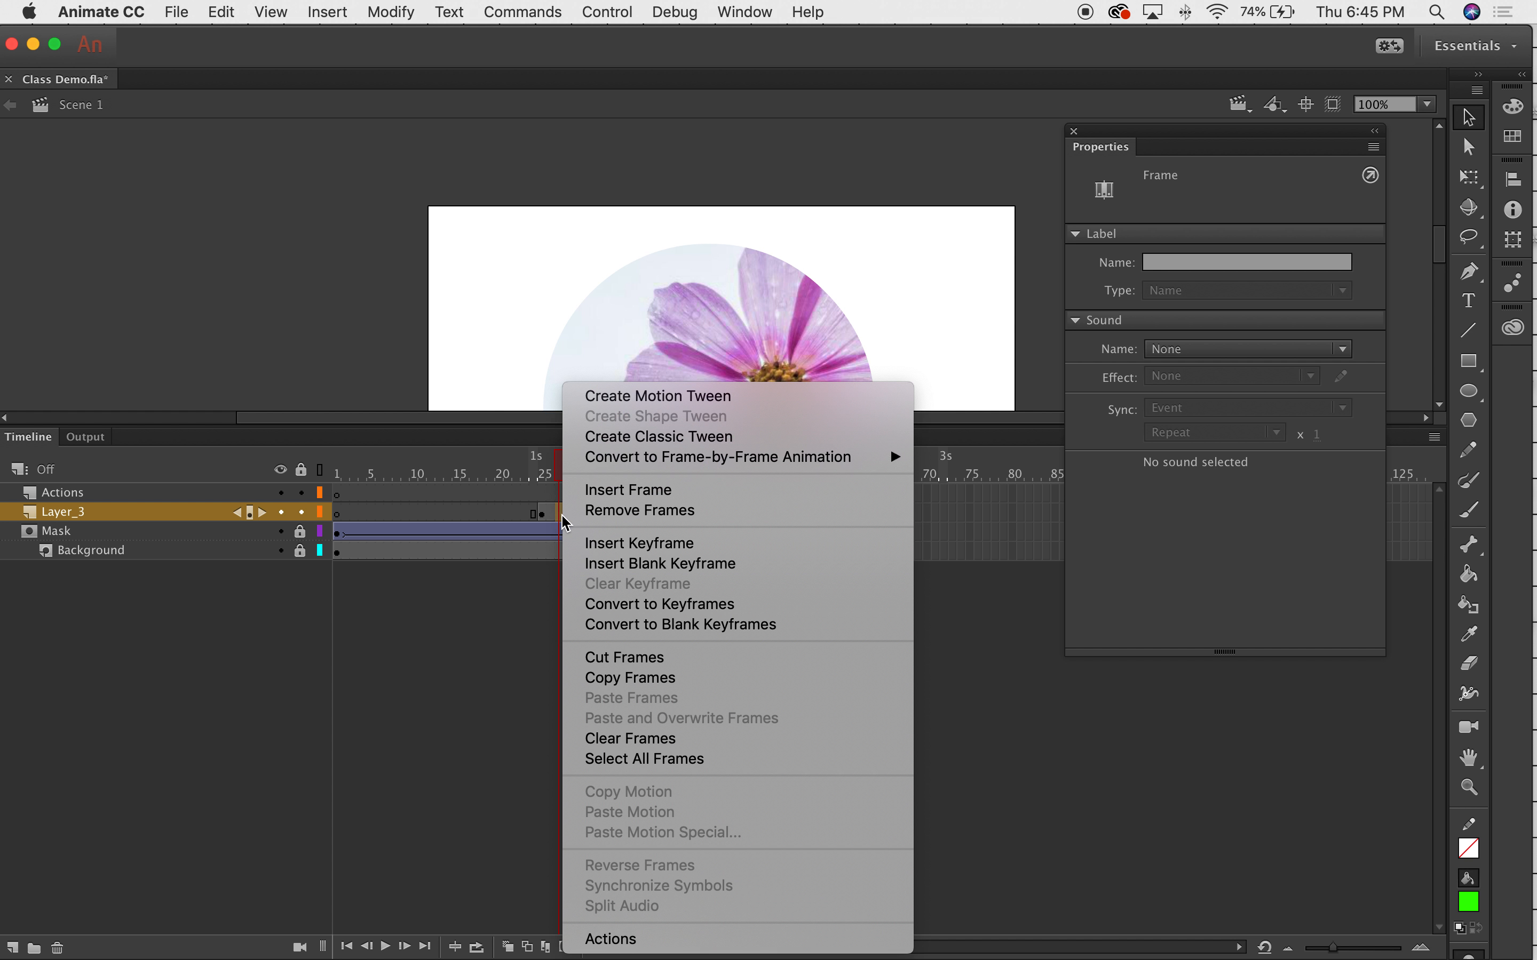
click(652, 438)
Scrub back to check the fade, then test-play the movie.
drag(665, 537, 695, 617)
mouse_move(562, 675)
mouse_down()
mouse_move(540, 673)
mouse_move(586, 672)
mouse_up()
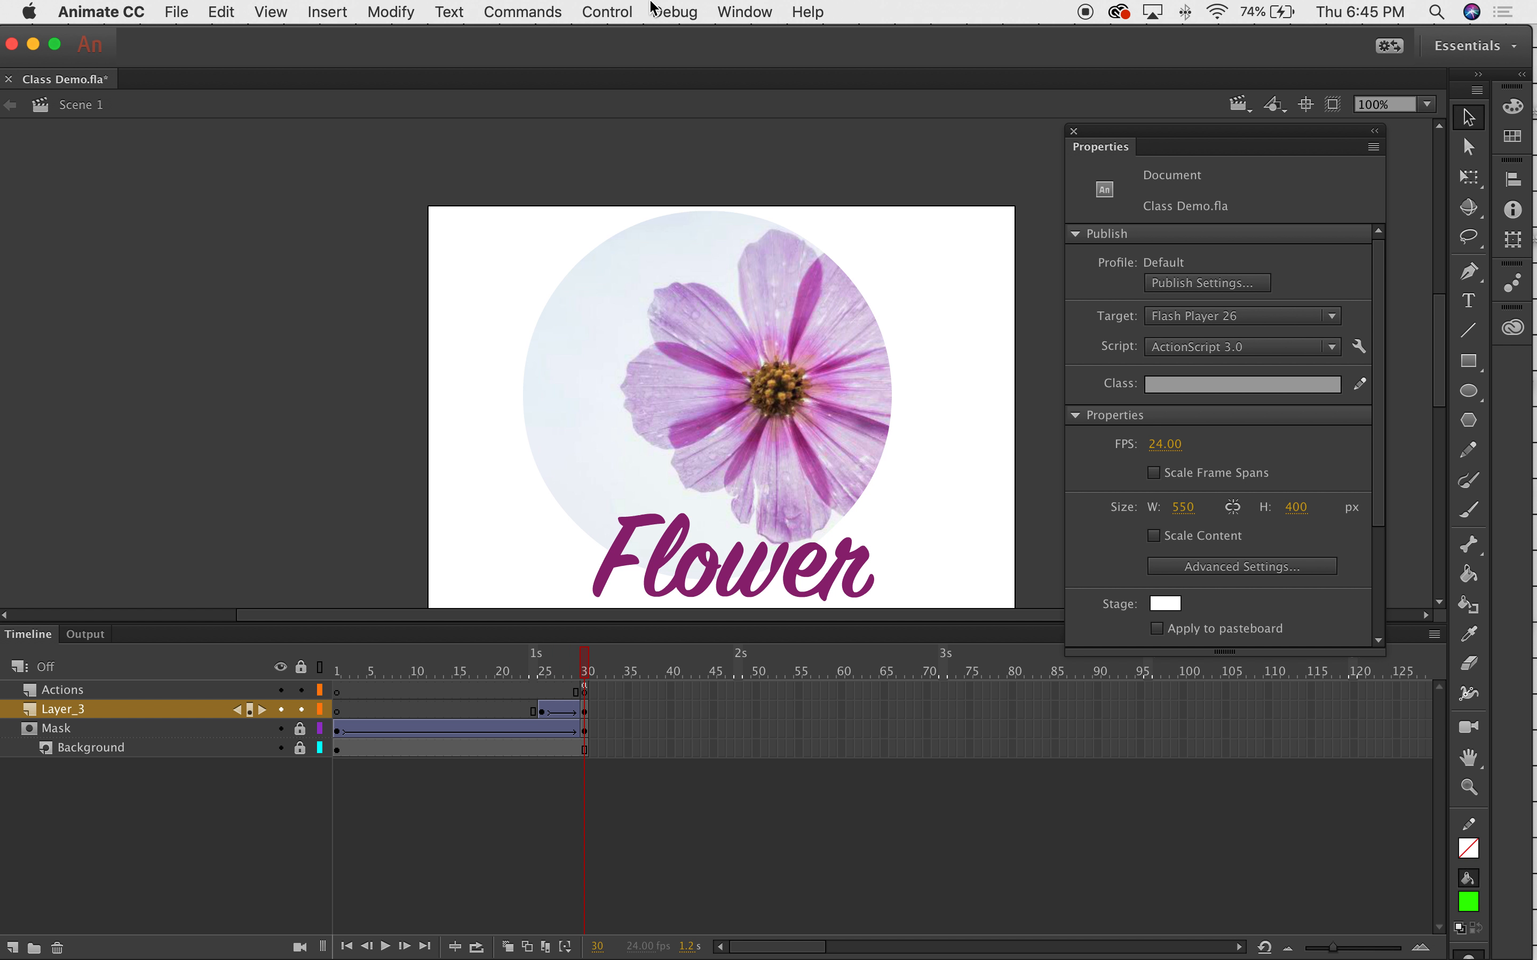
click(629, 11)
click(594, 205)
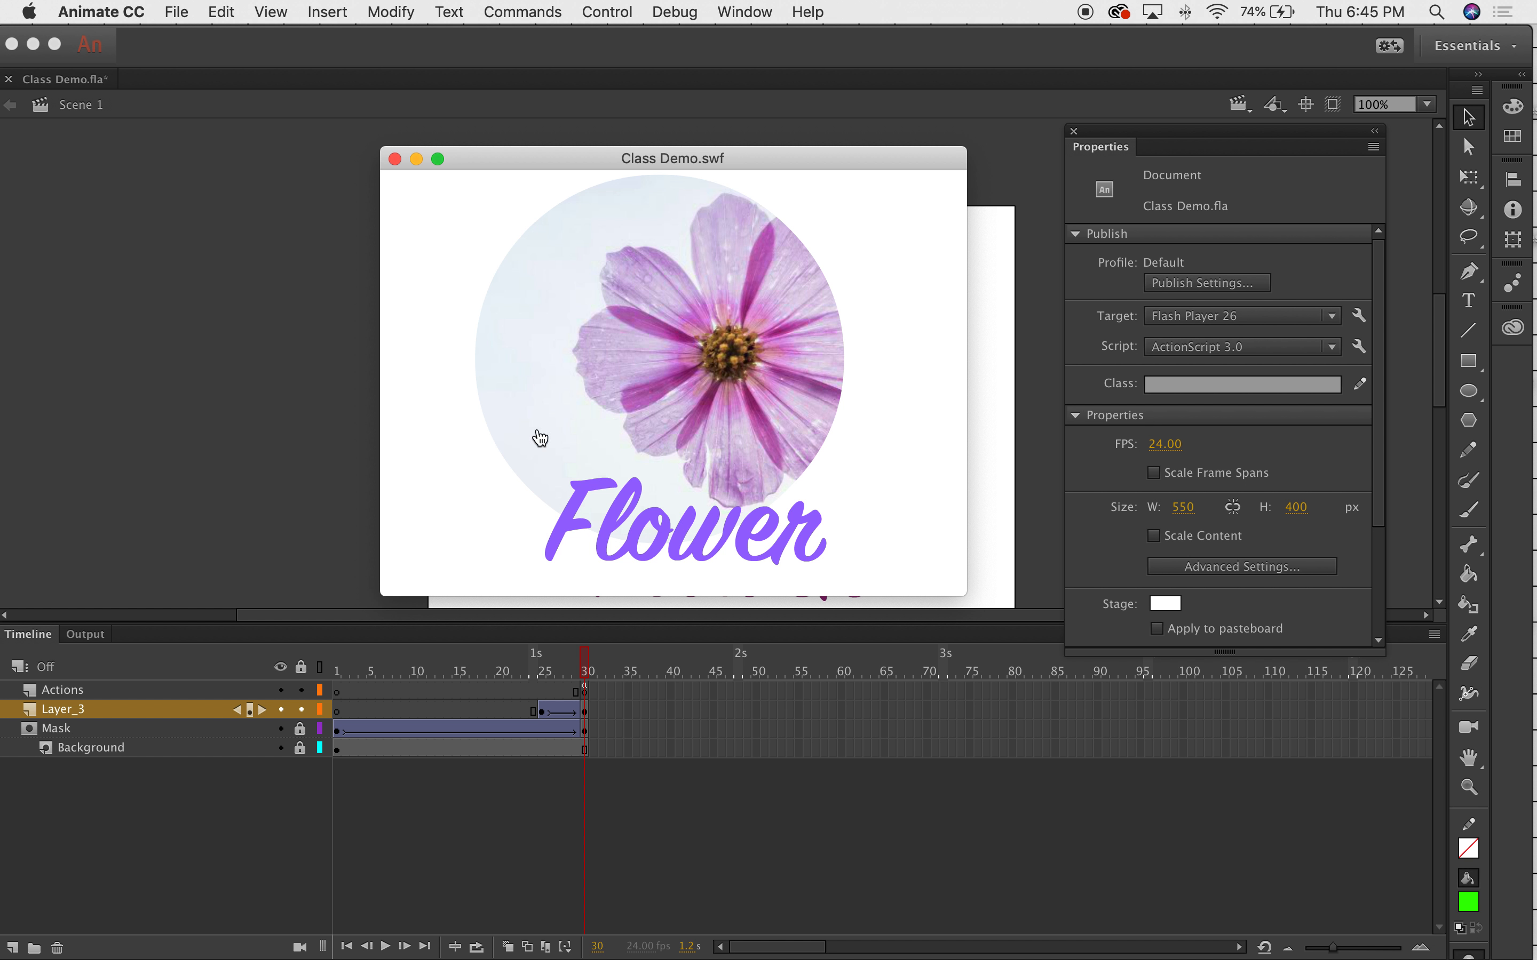
click(395, 158)
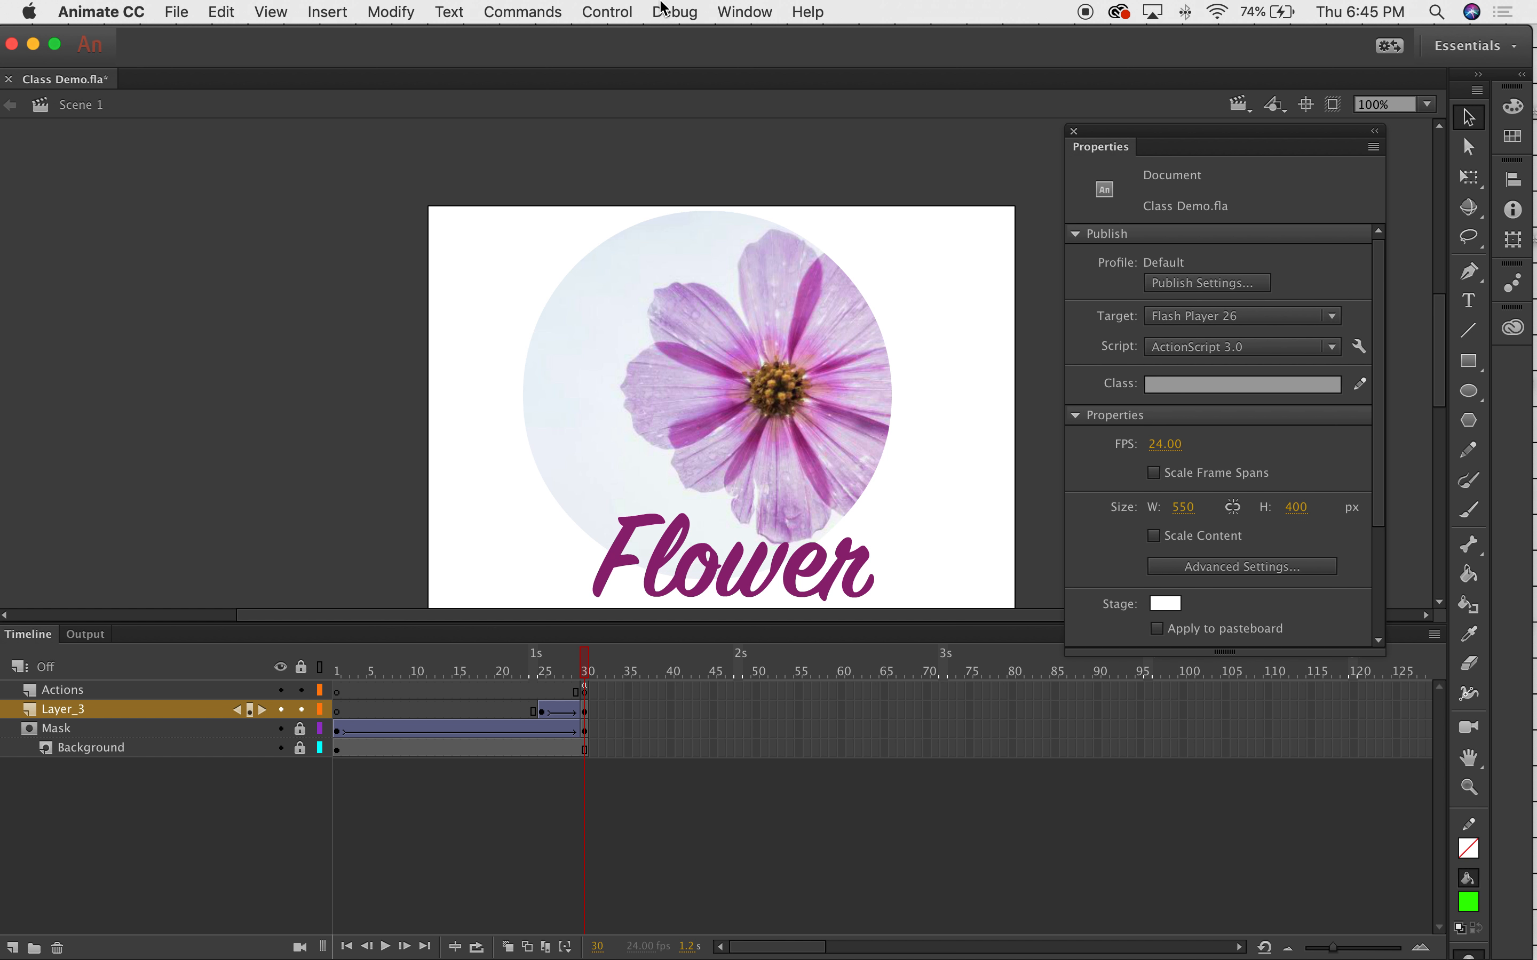
click(608, 11)
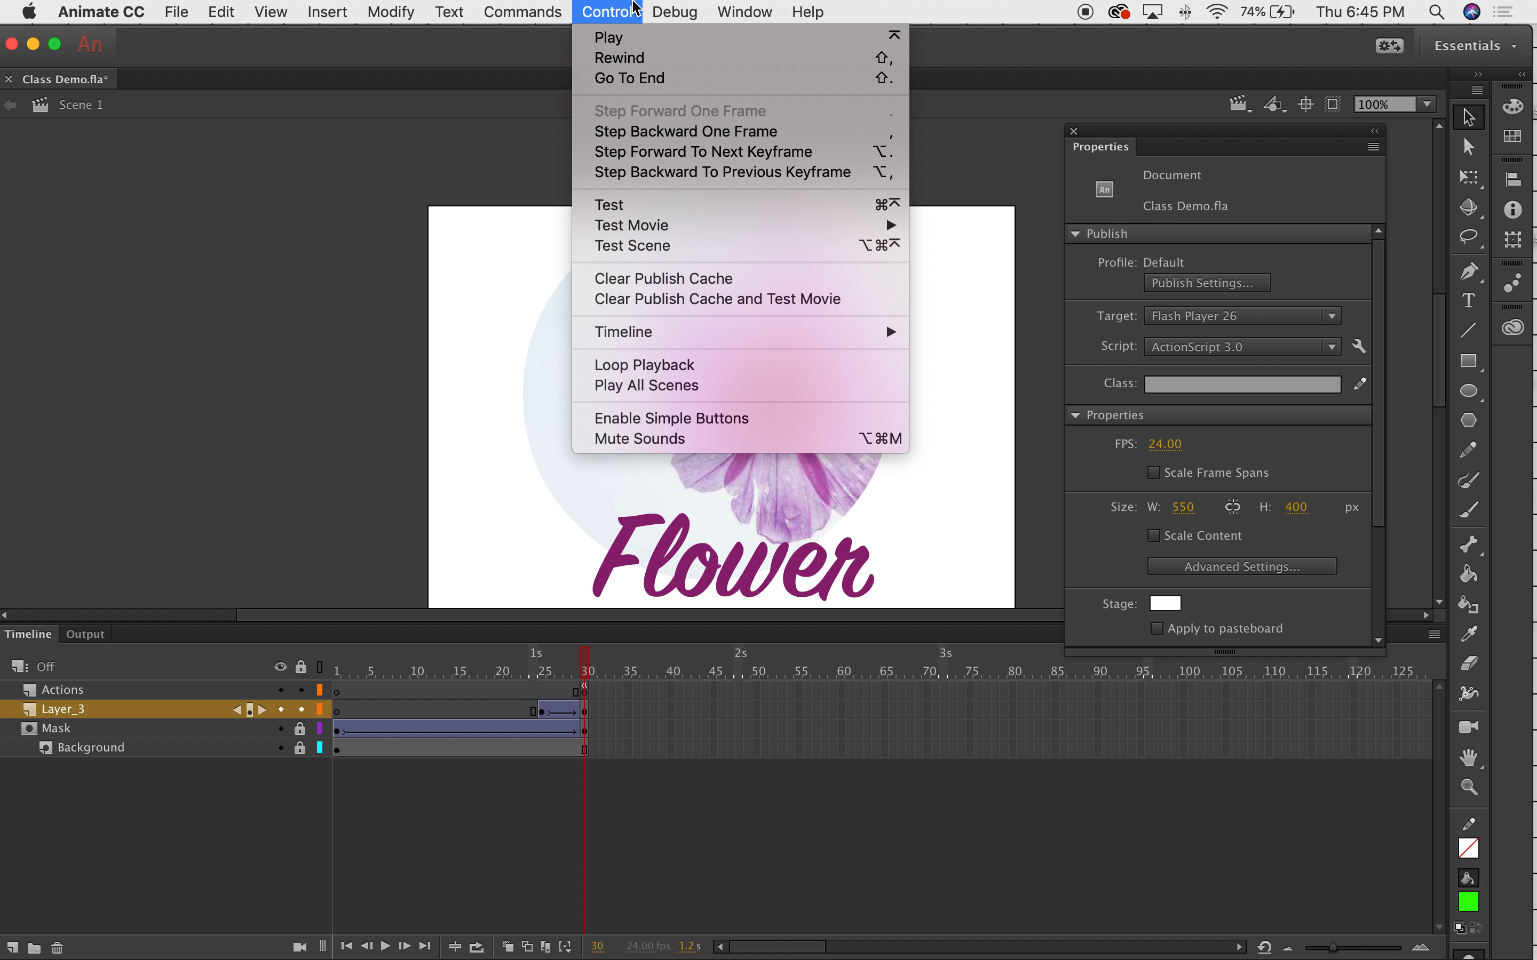
click(610, 210)
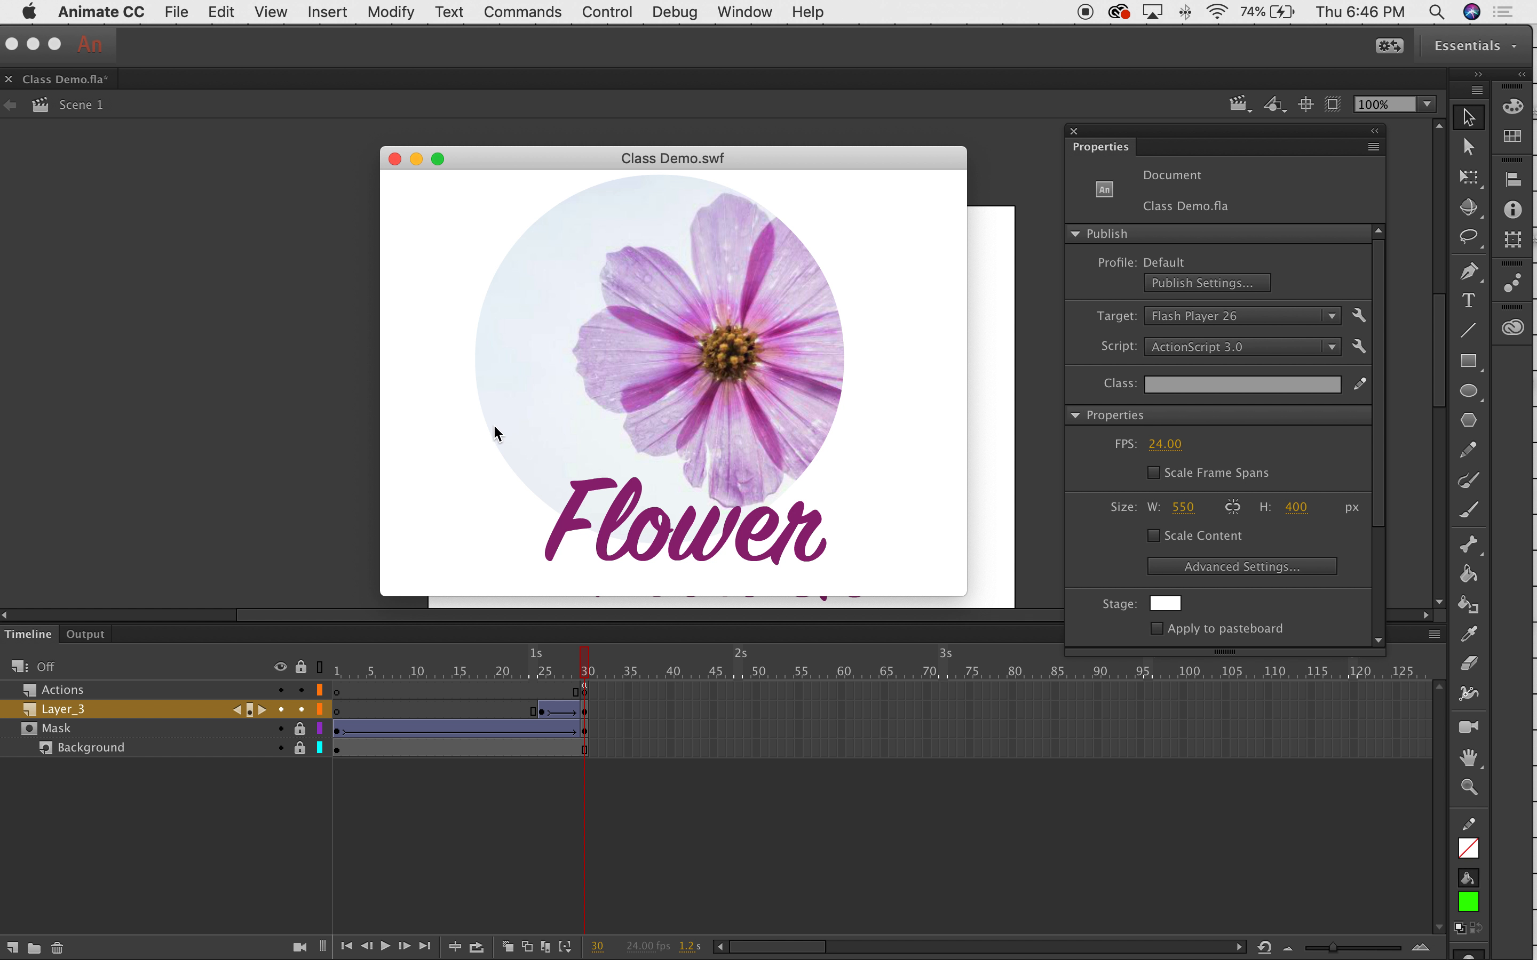
click(395, 159)
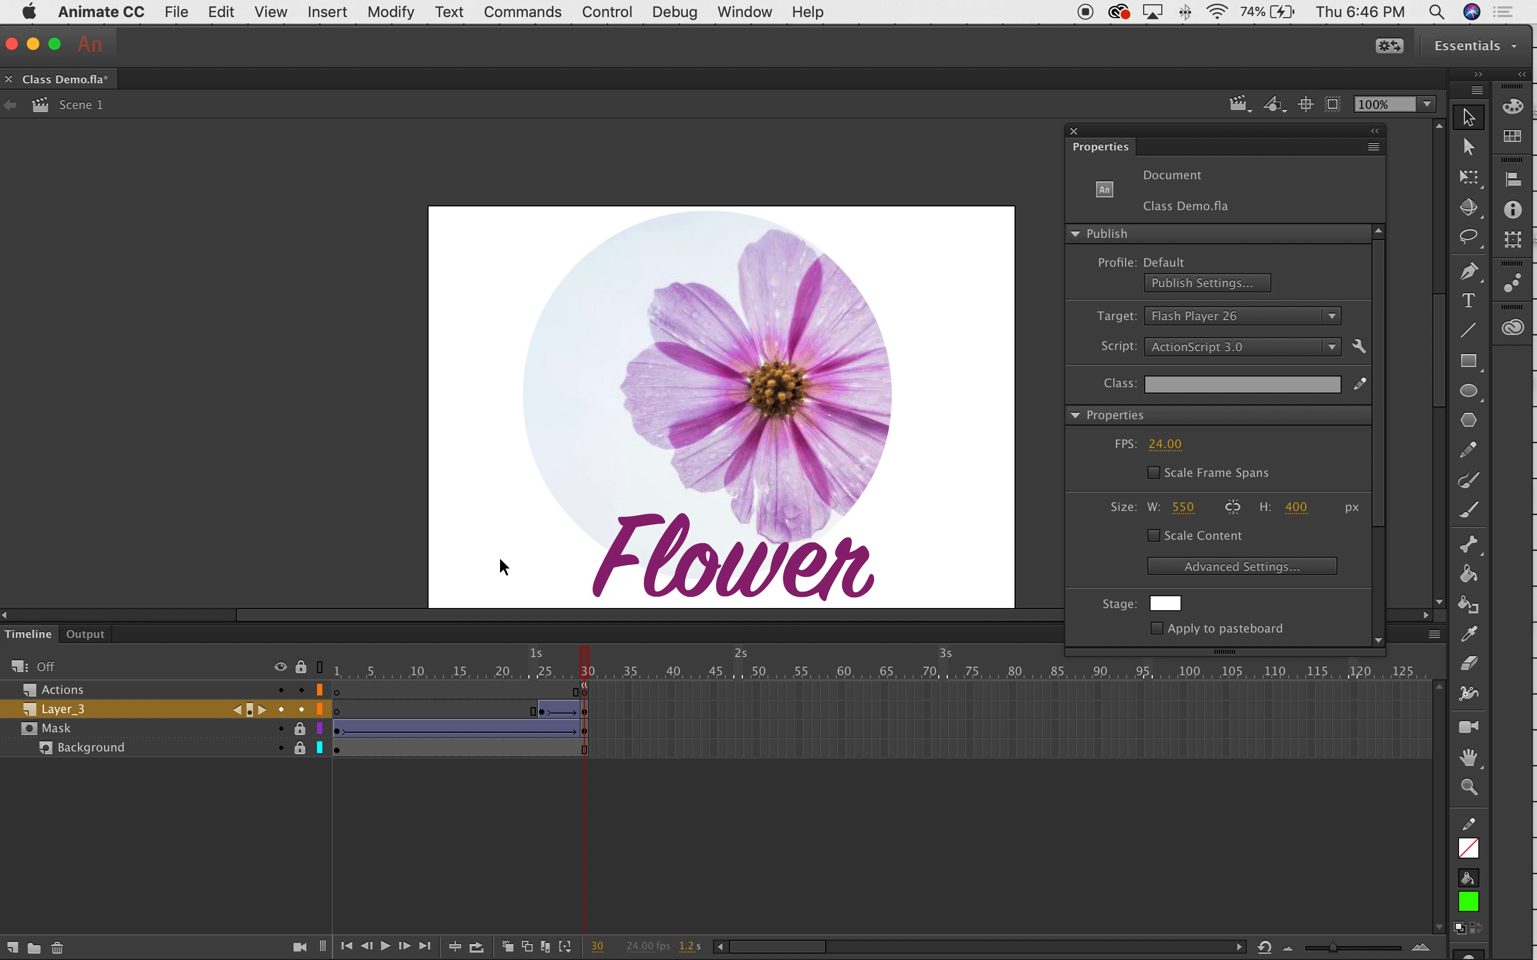
drag(584, 626, 610, 659)
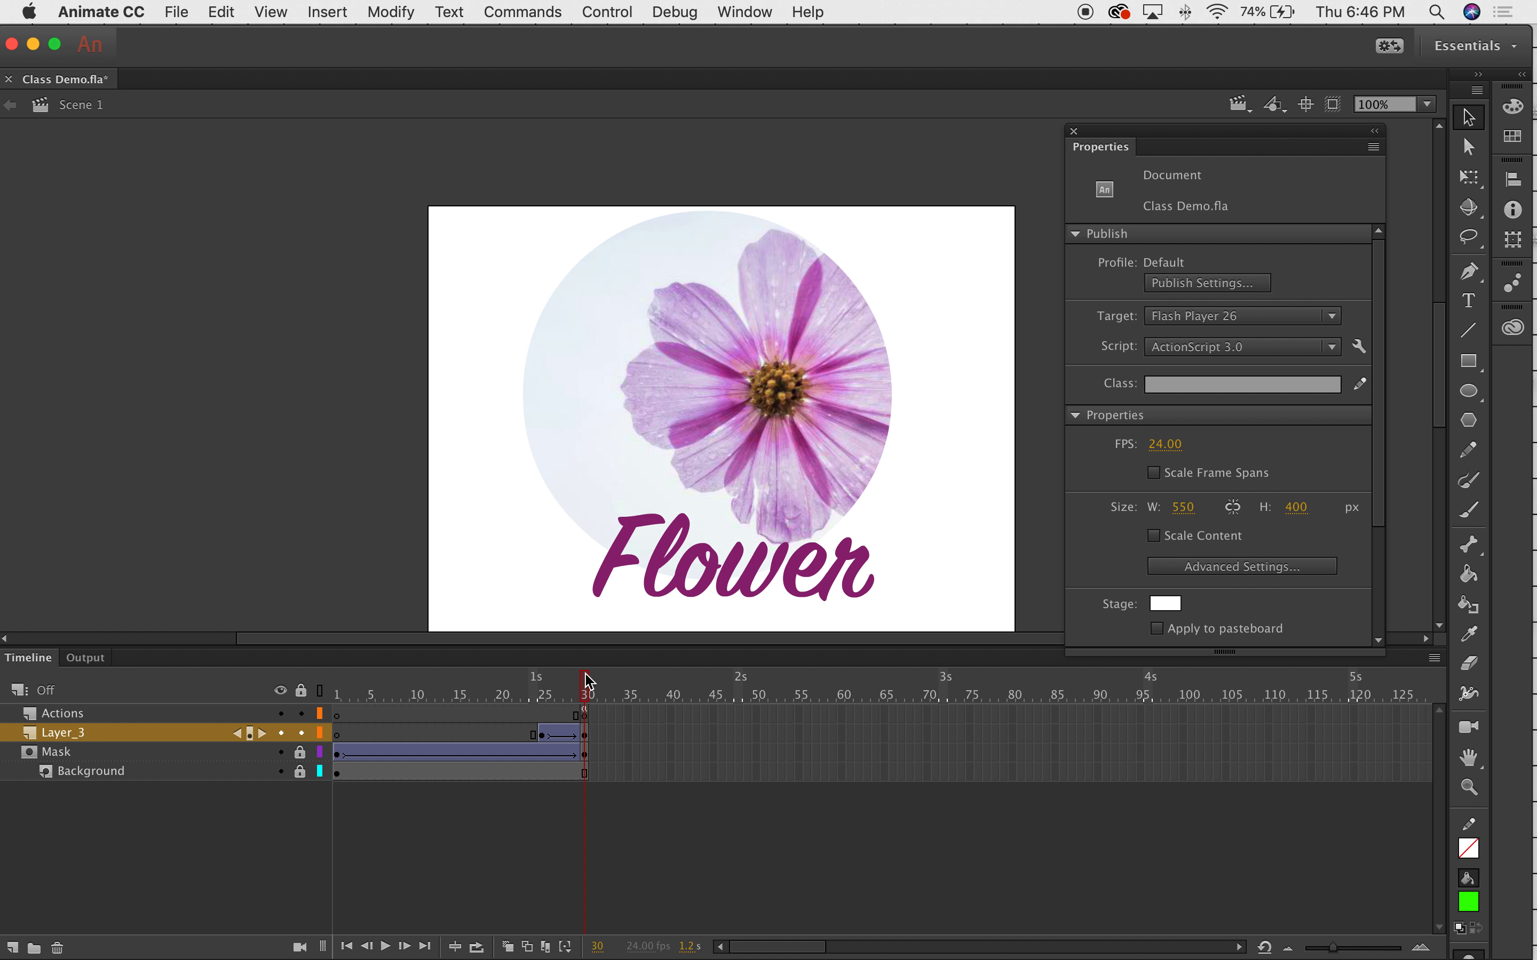
Name the Flower button instance at Layer_3 frame 30 'BTN1'.
click(621, 567)
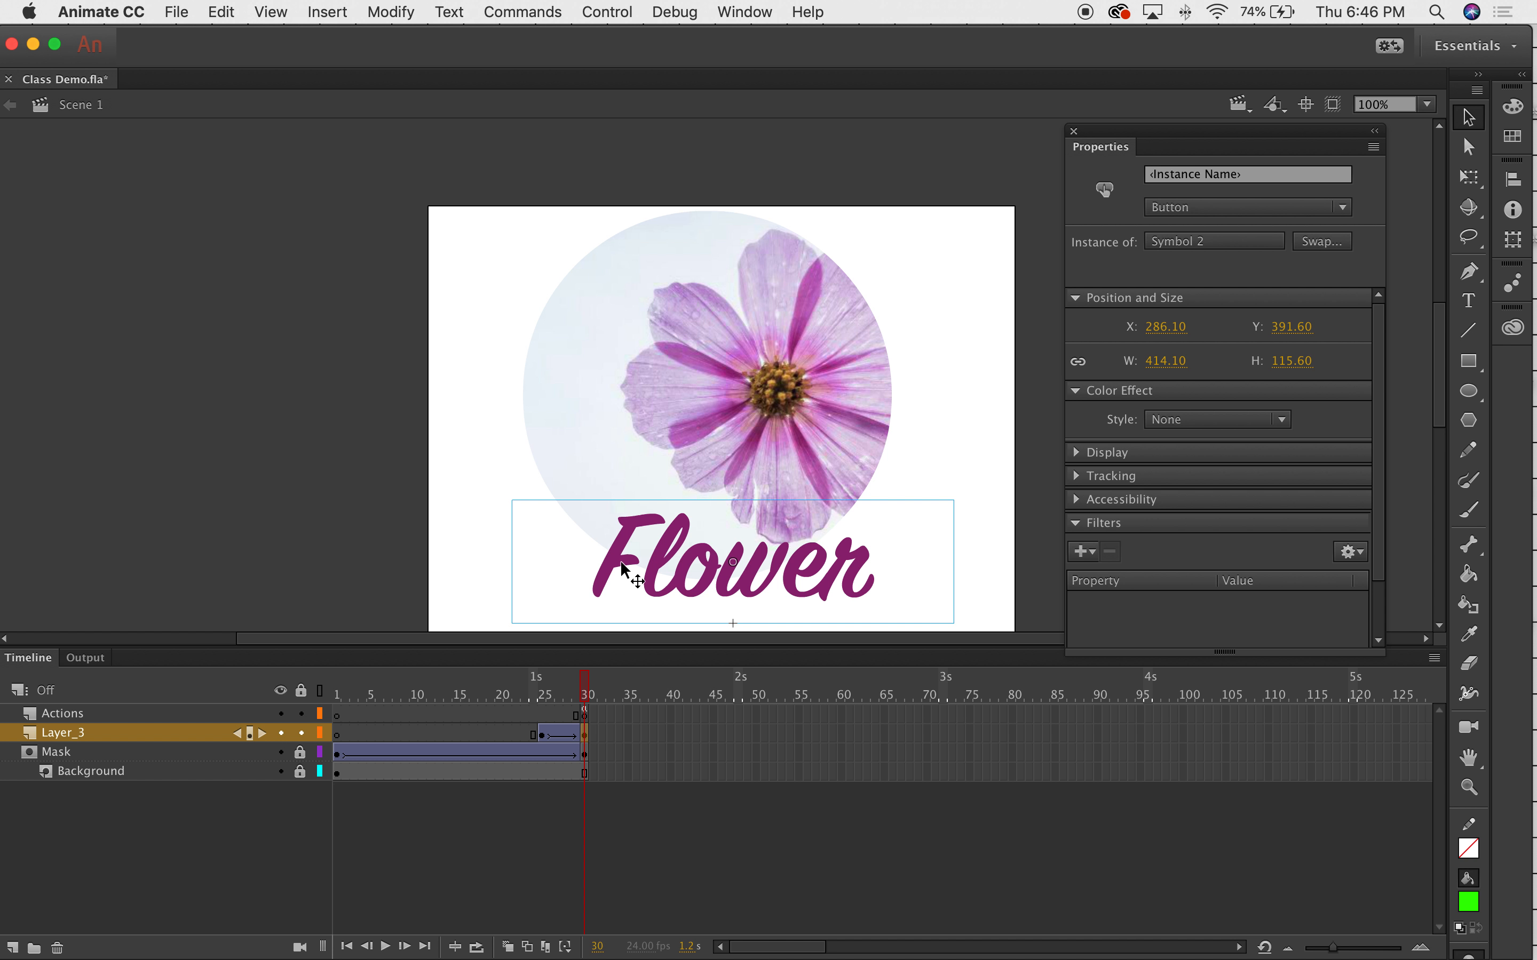
click(585, 685)
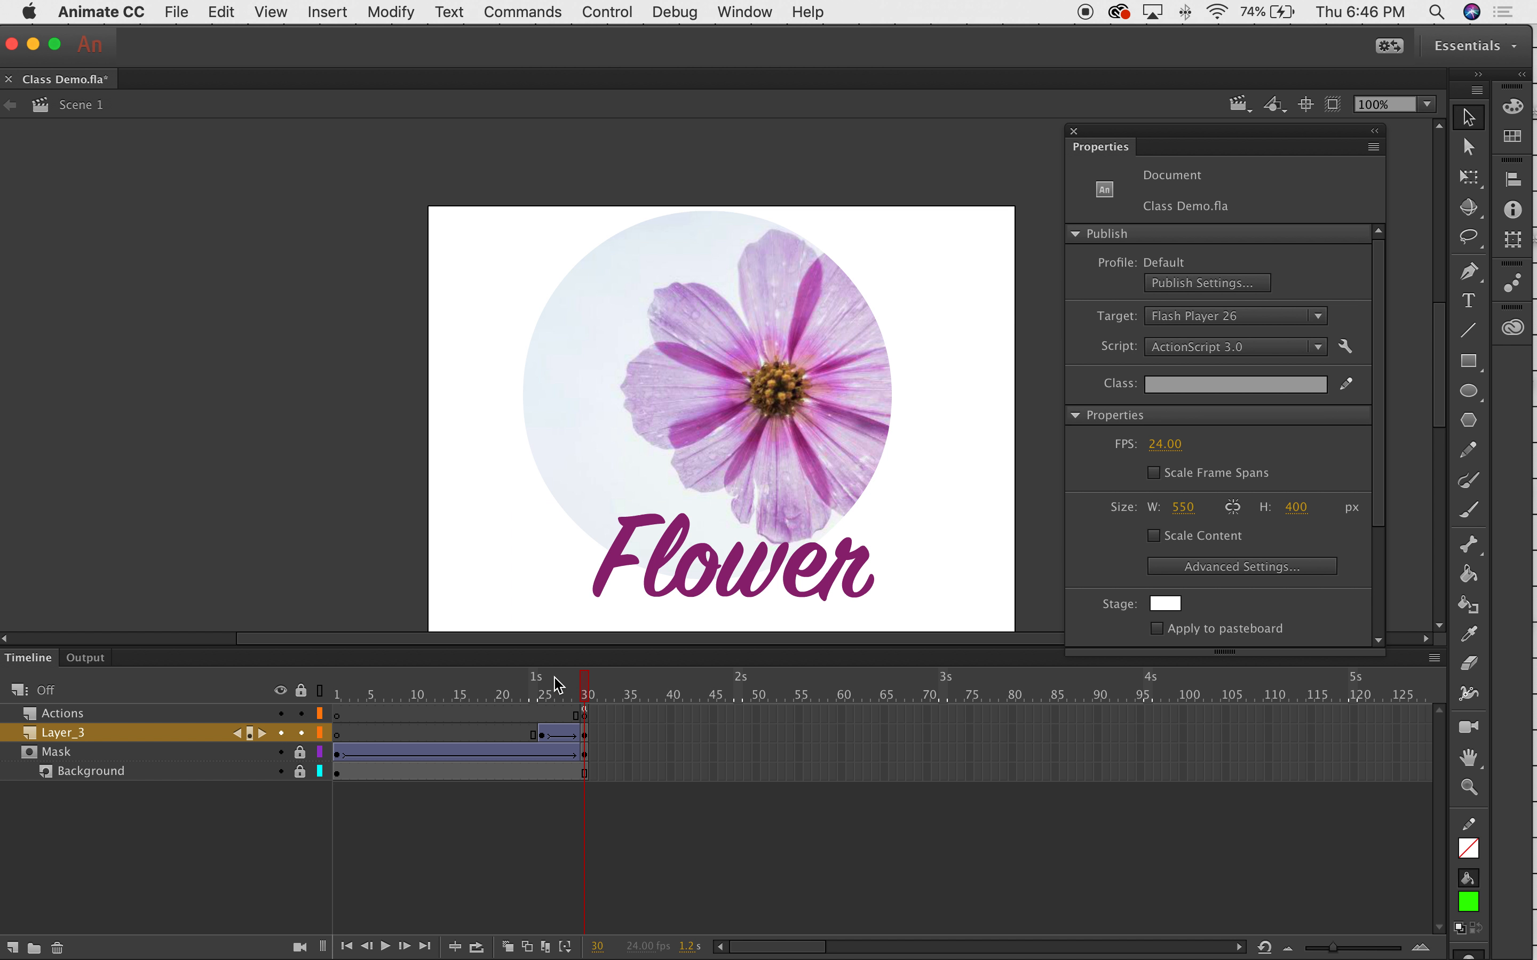
click(587, 737)
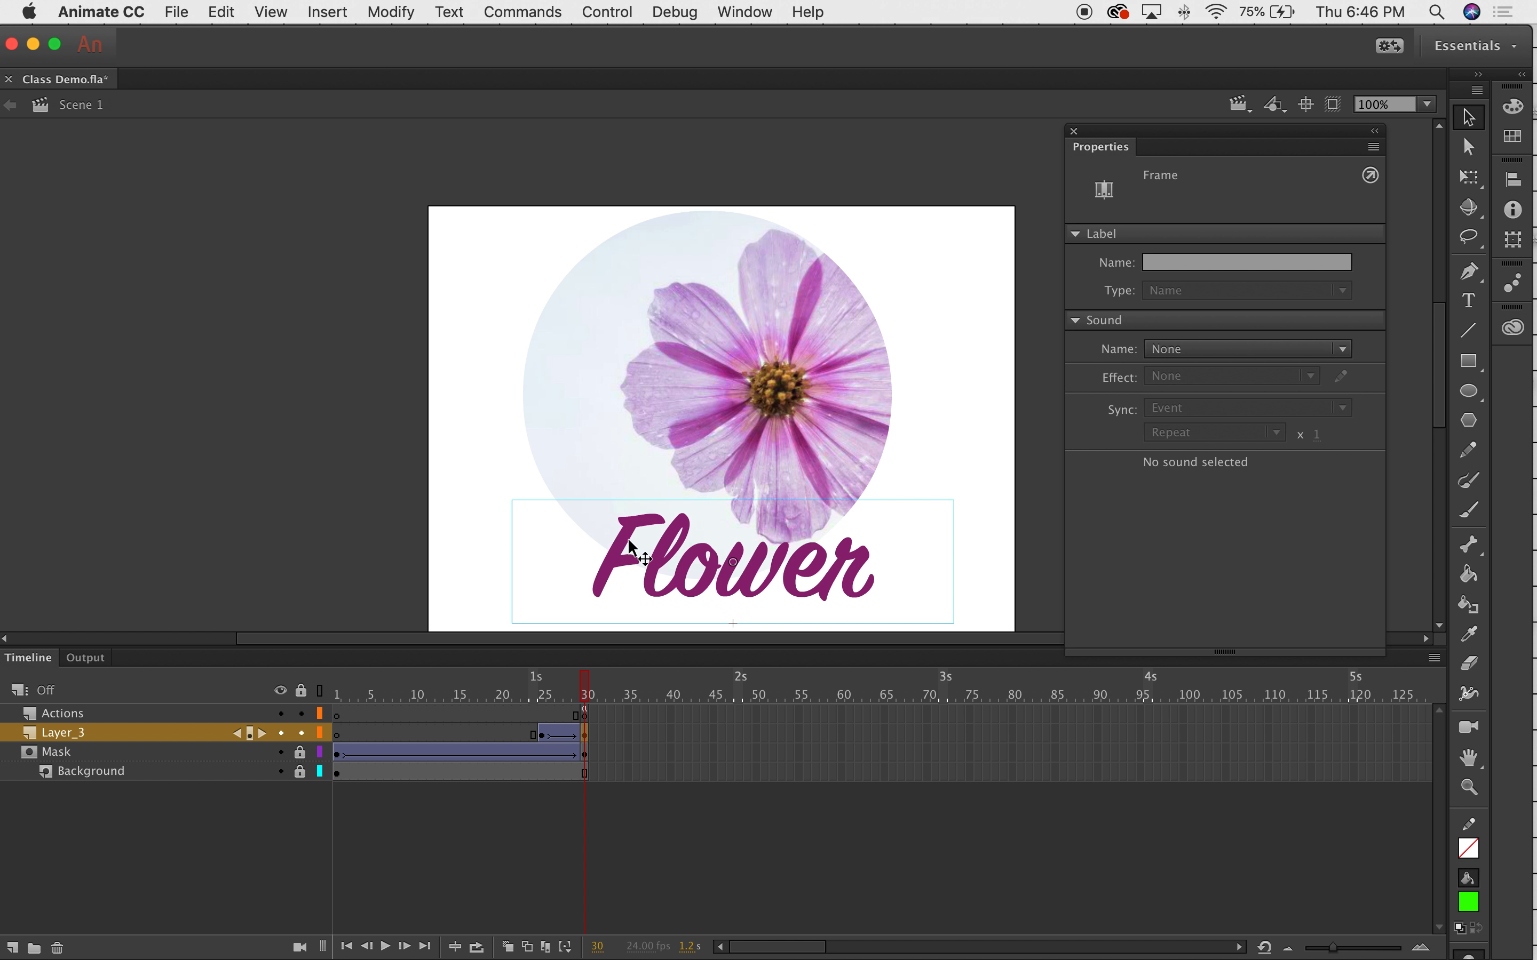
click(572, 686)
click(585, 687)
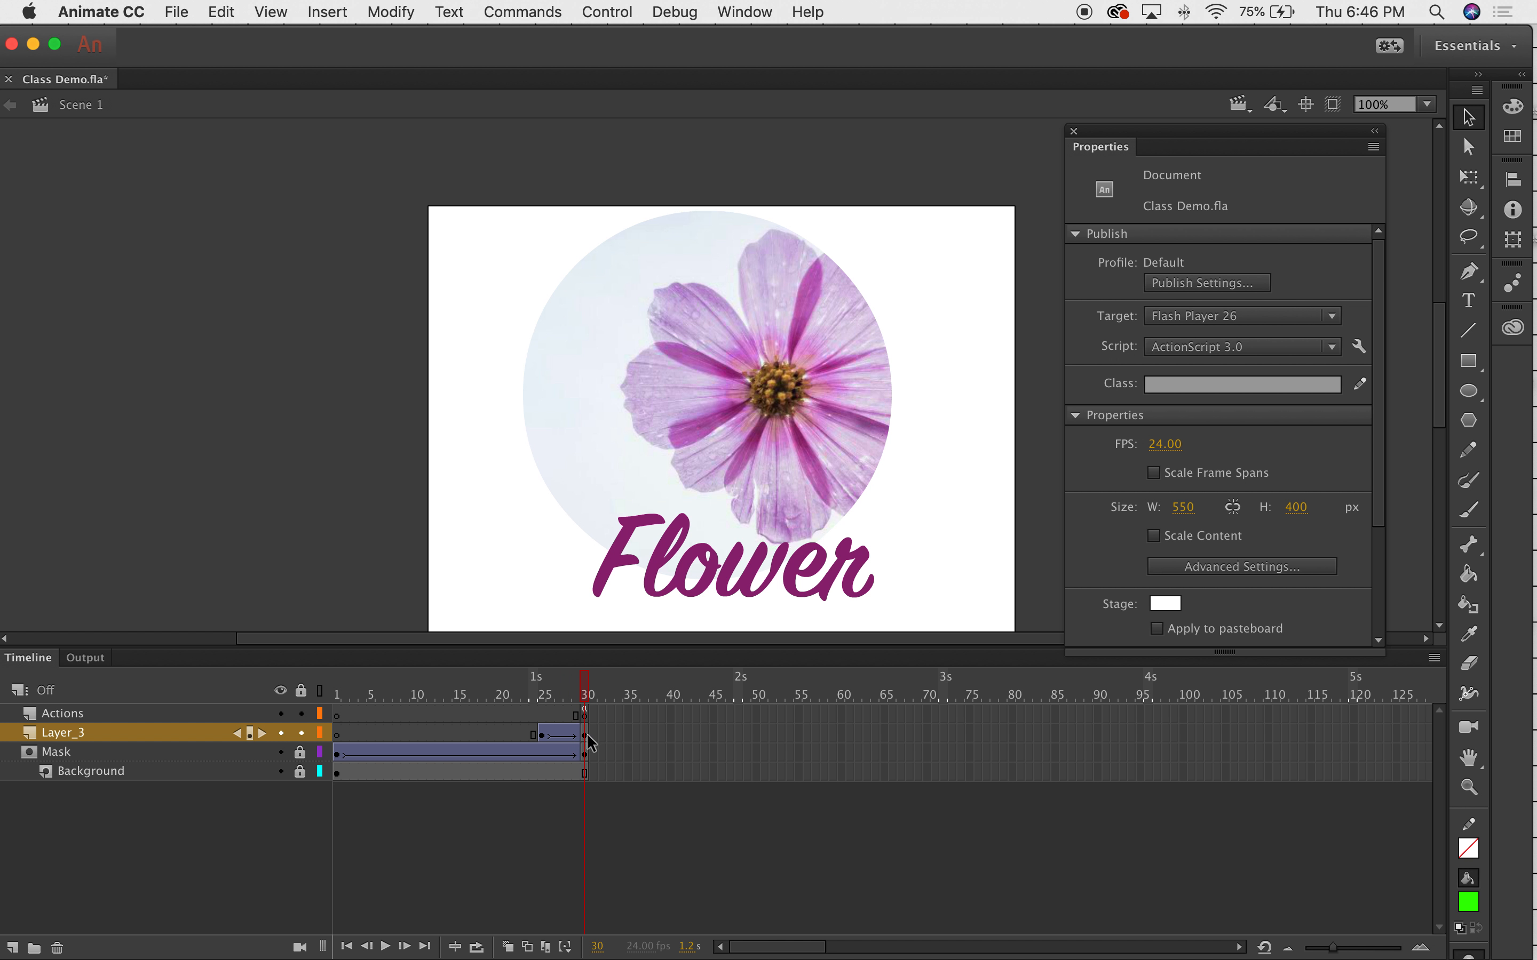
click(635, 546)
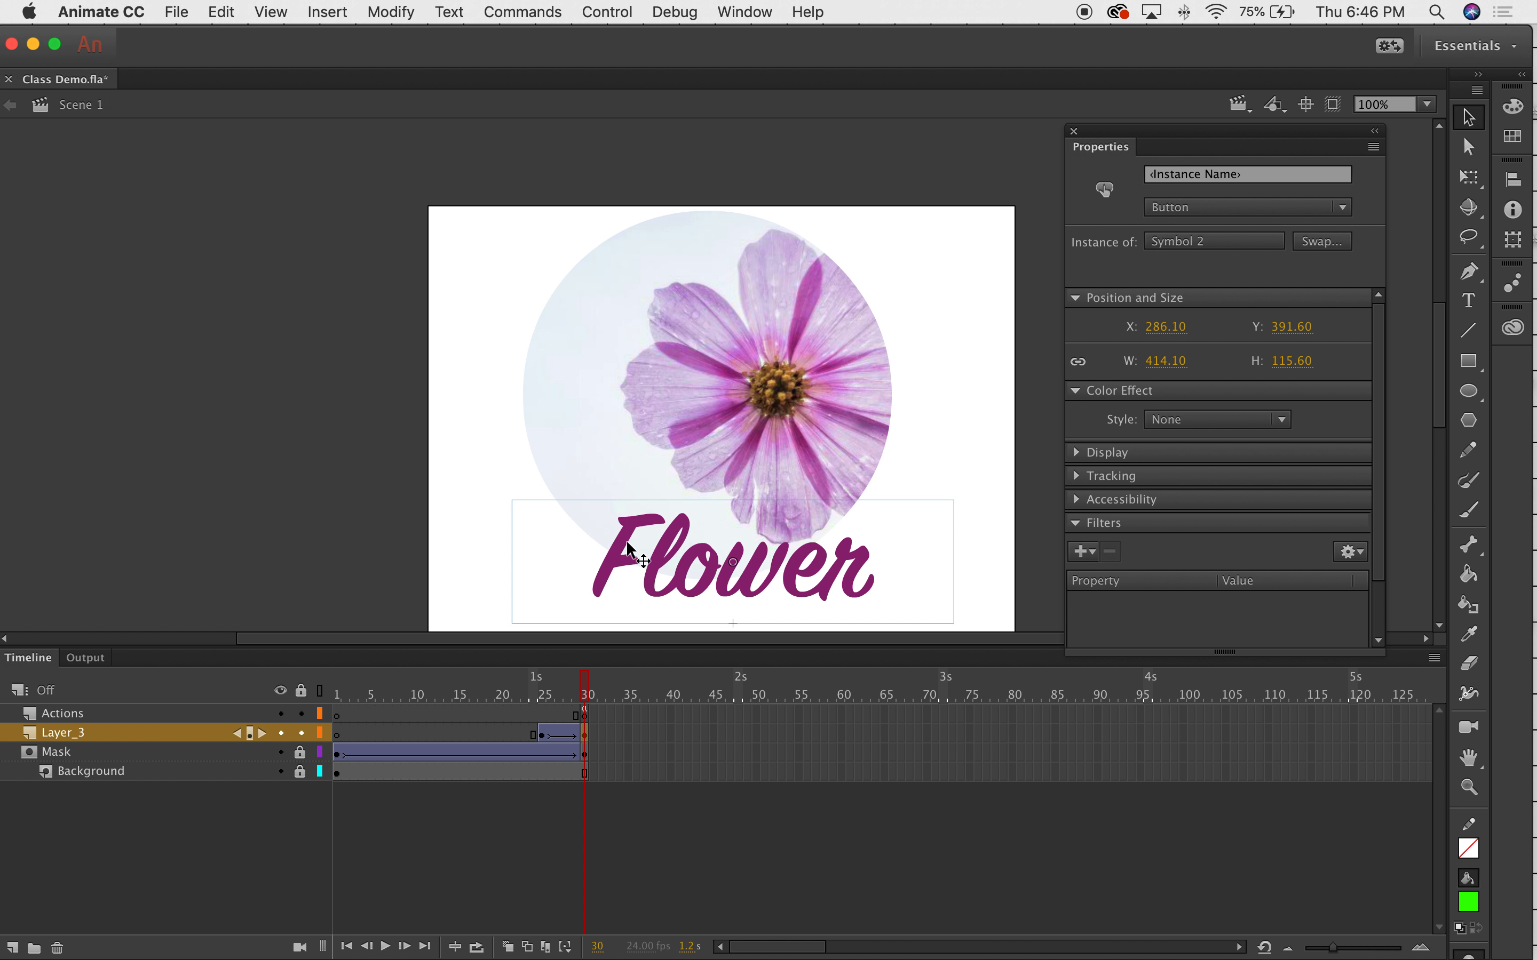
click(1259, 180)
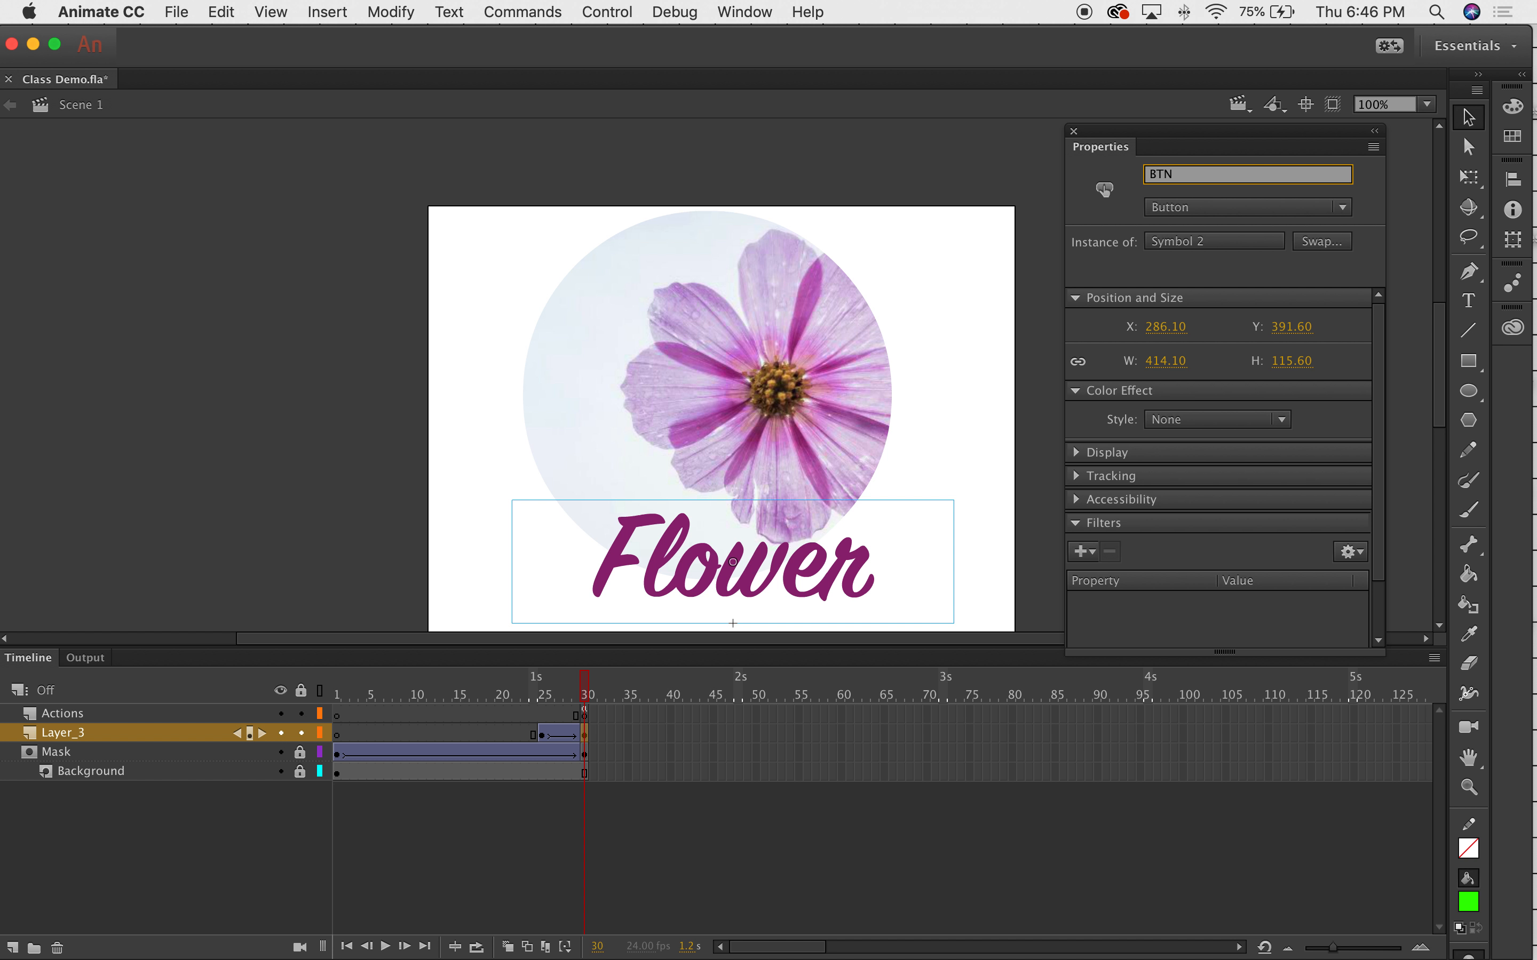
key(Return)
Reselect the button at frames 25 through 30 to verify the BTN1 instance name.
click(949, 254)
click(727, 590)
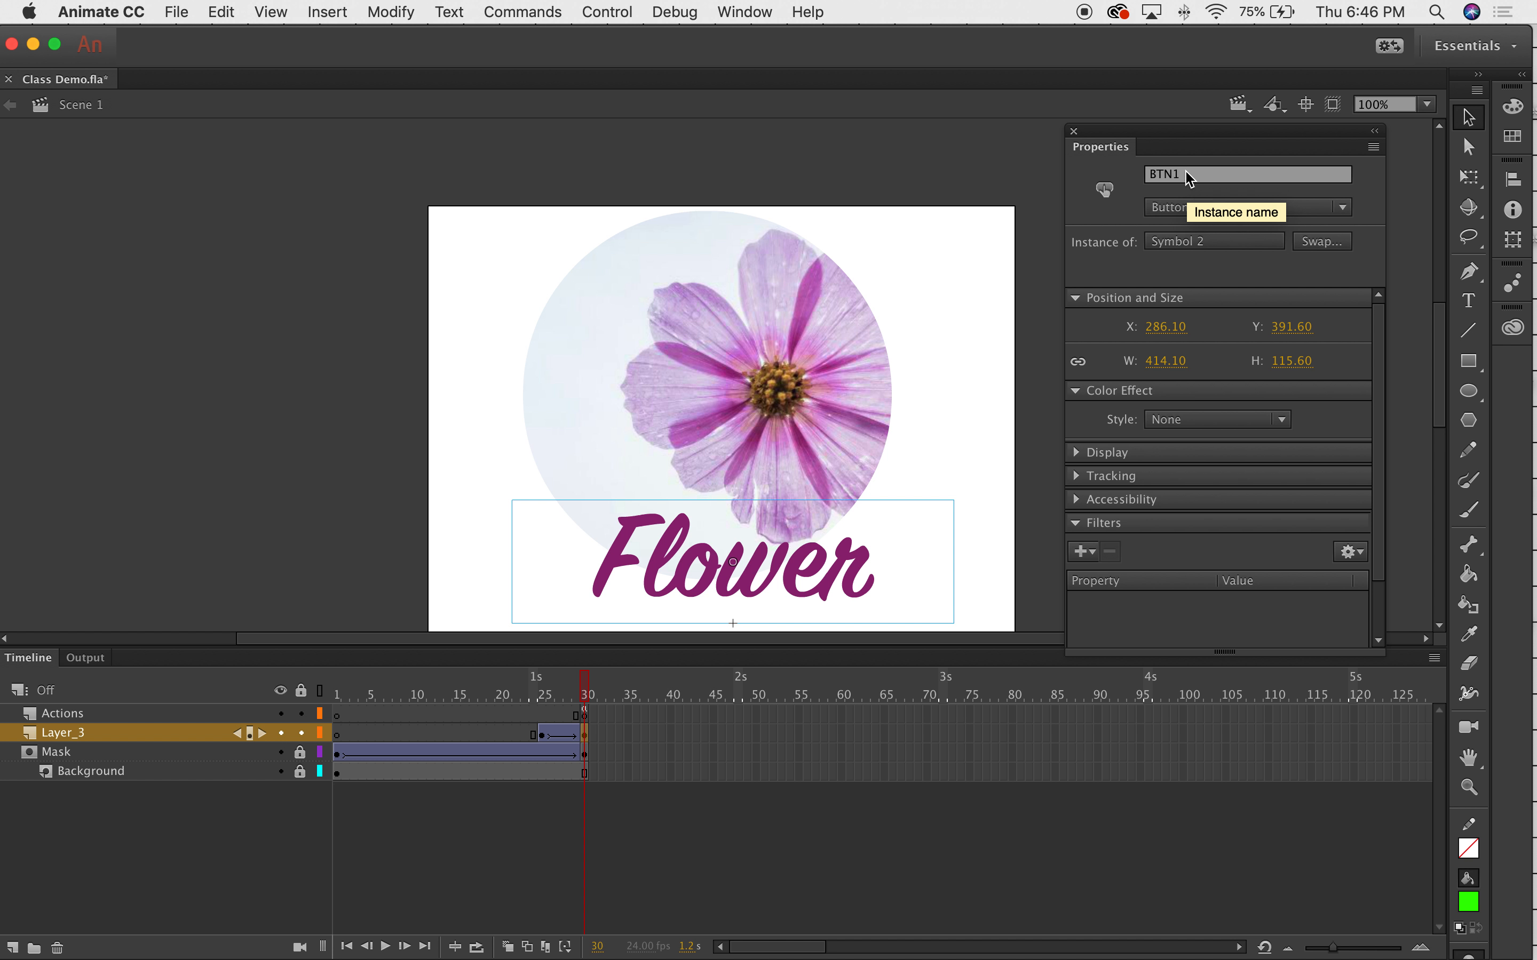
click(545, 736)
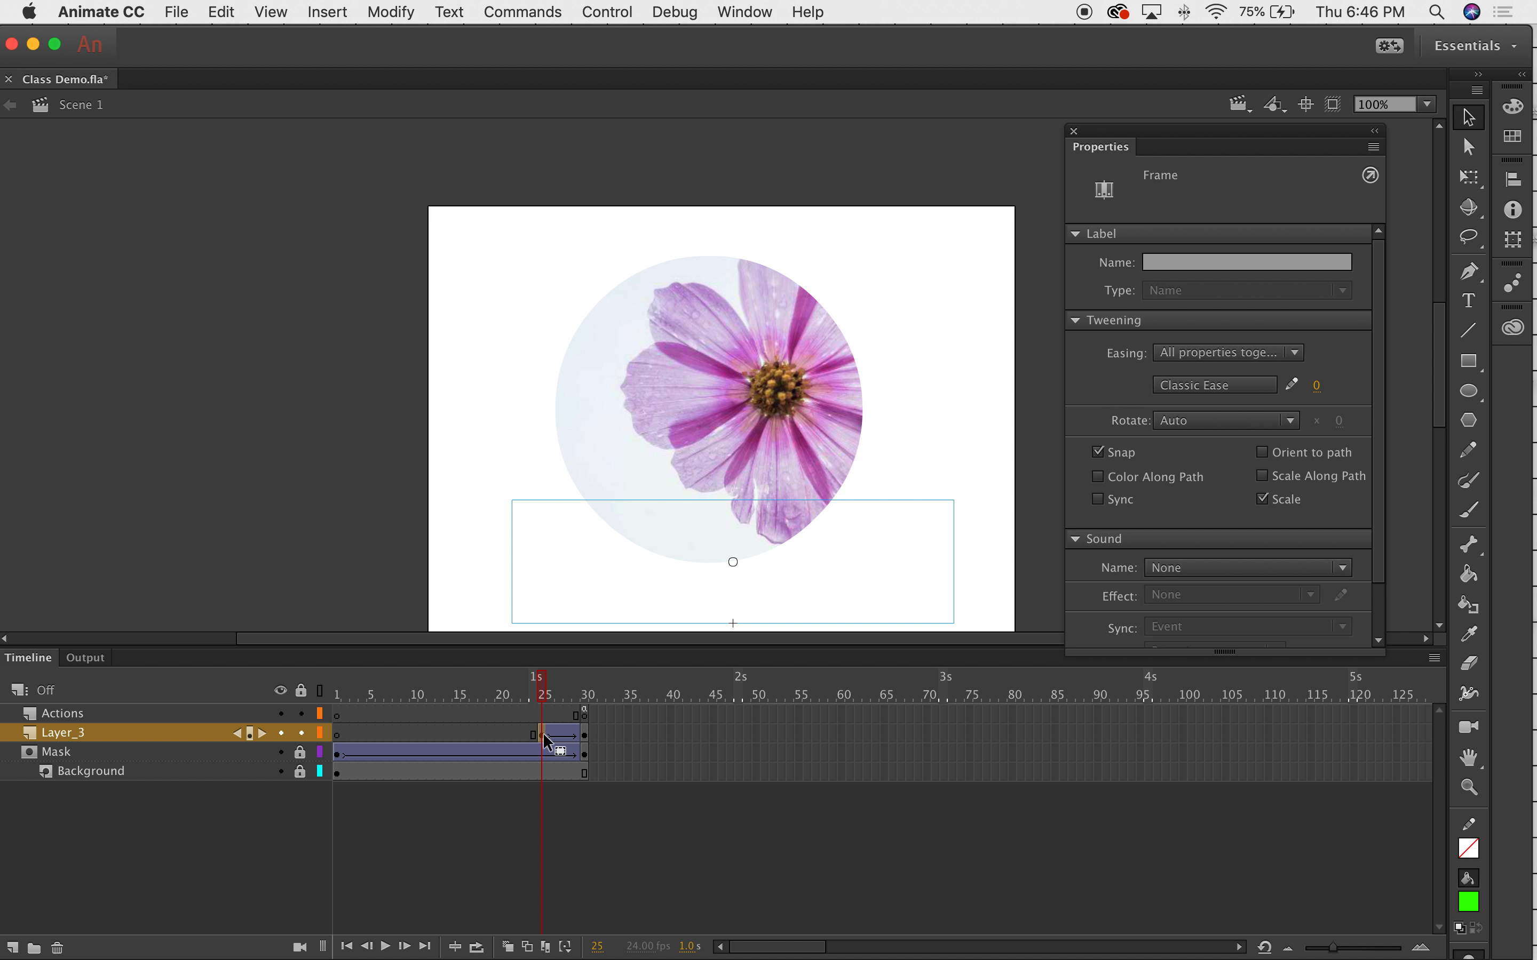
click(654, 575)
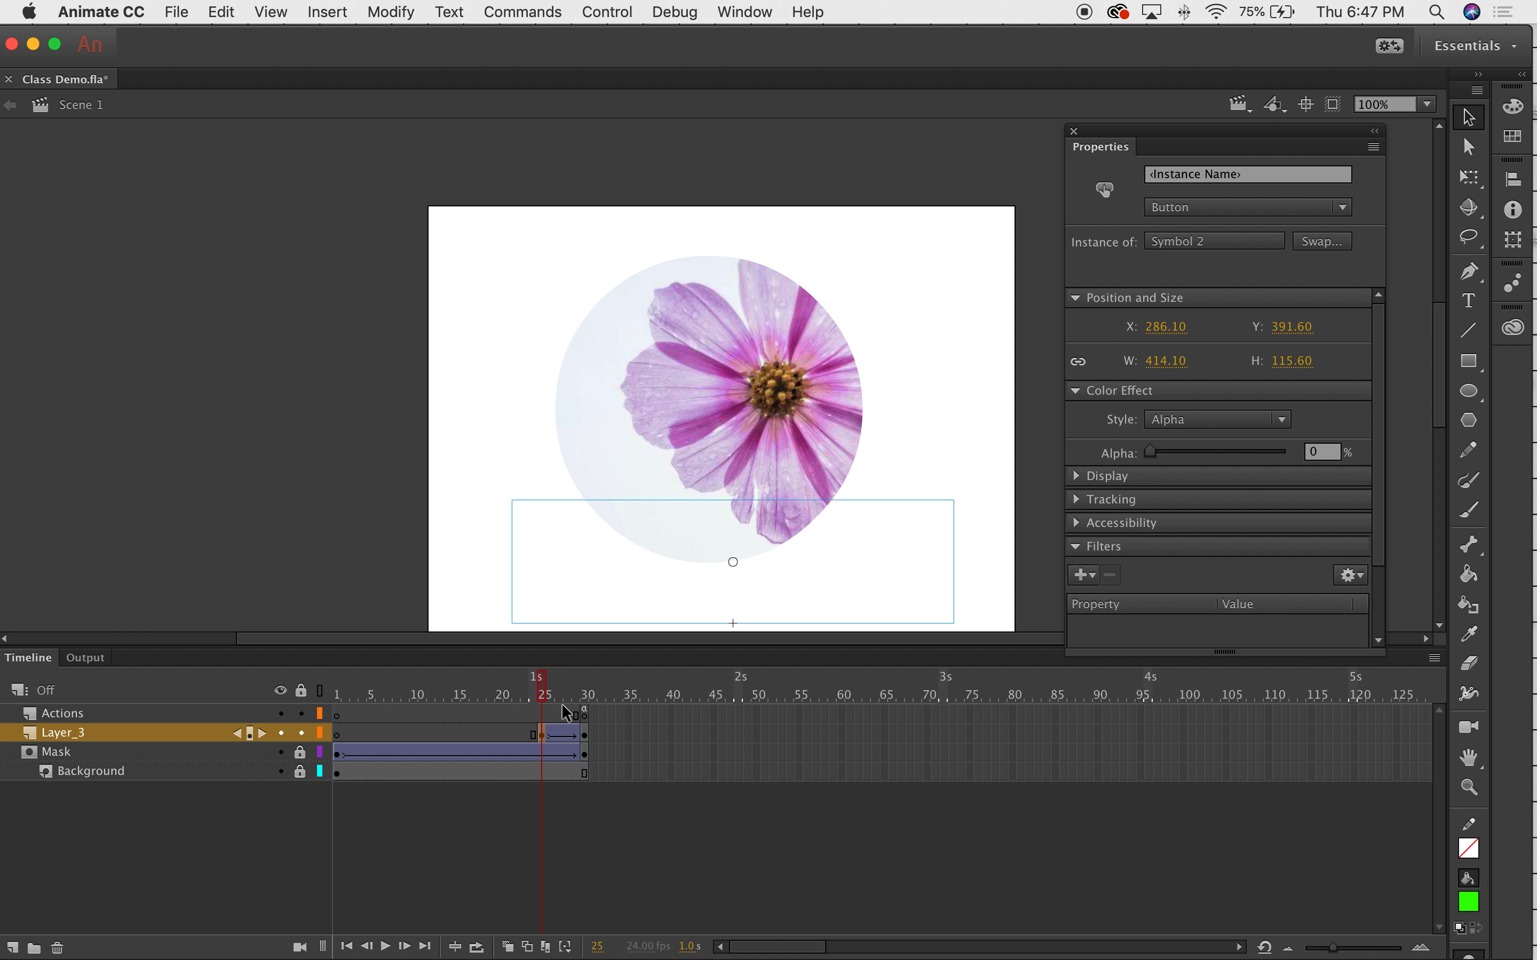
drag(544, 683, 587, 685)
click(578, 687)
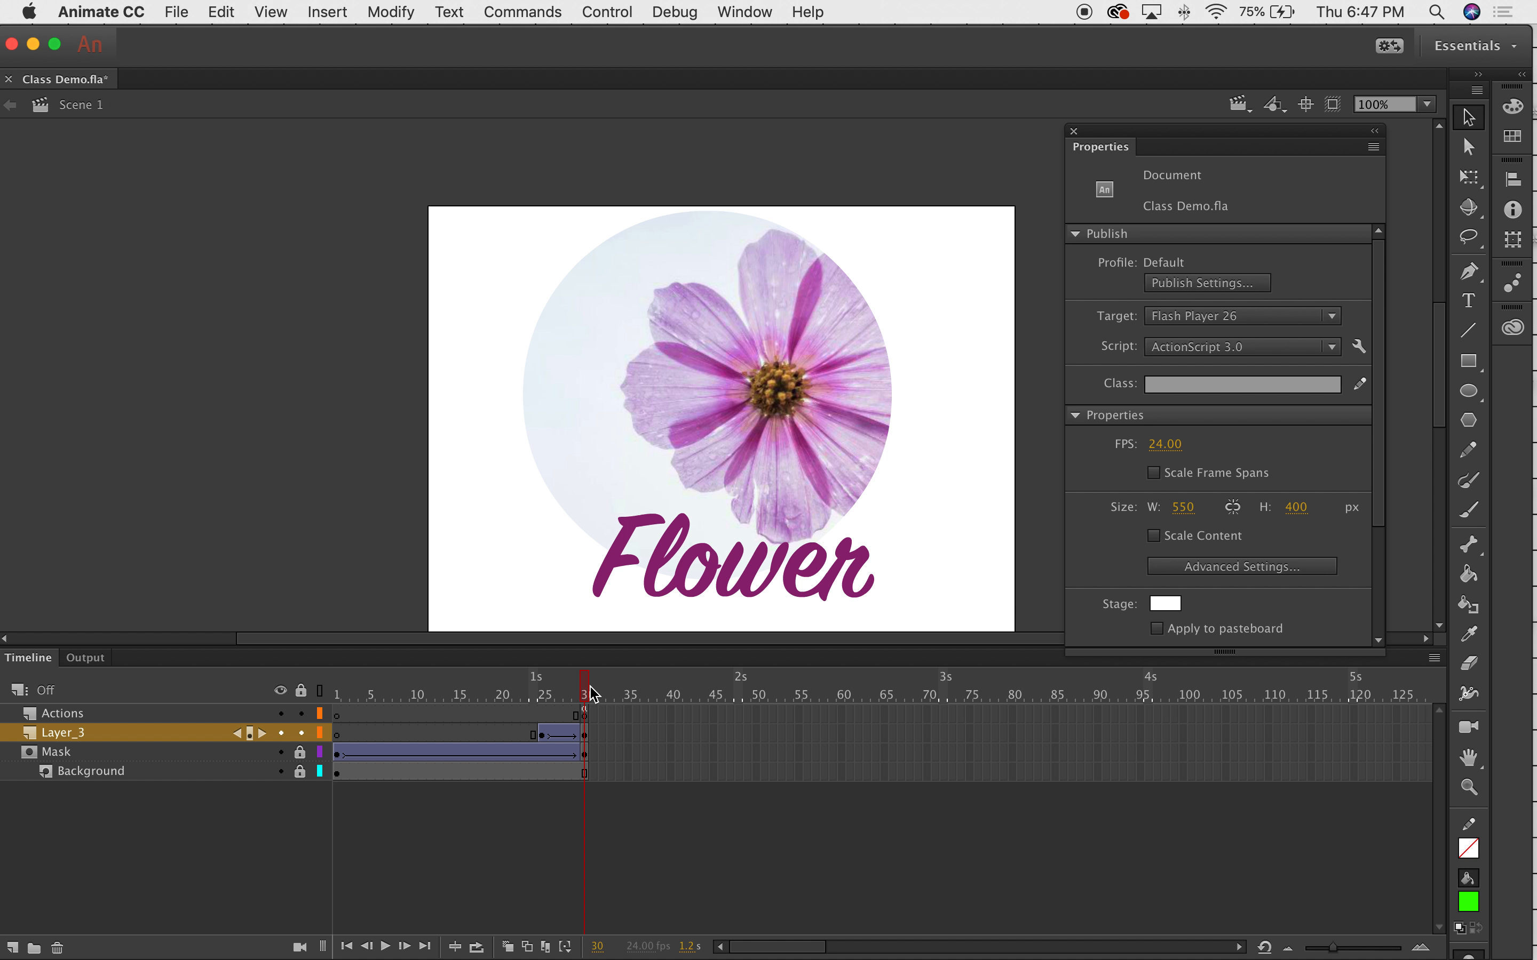
click(657, 573)
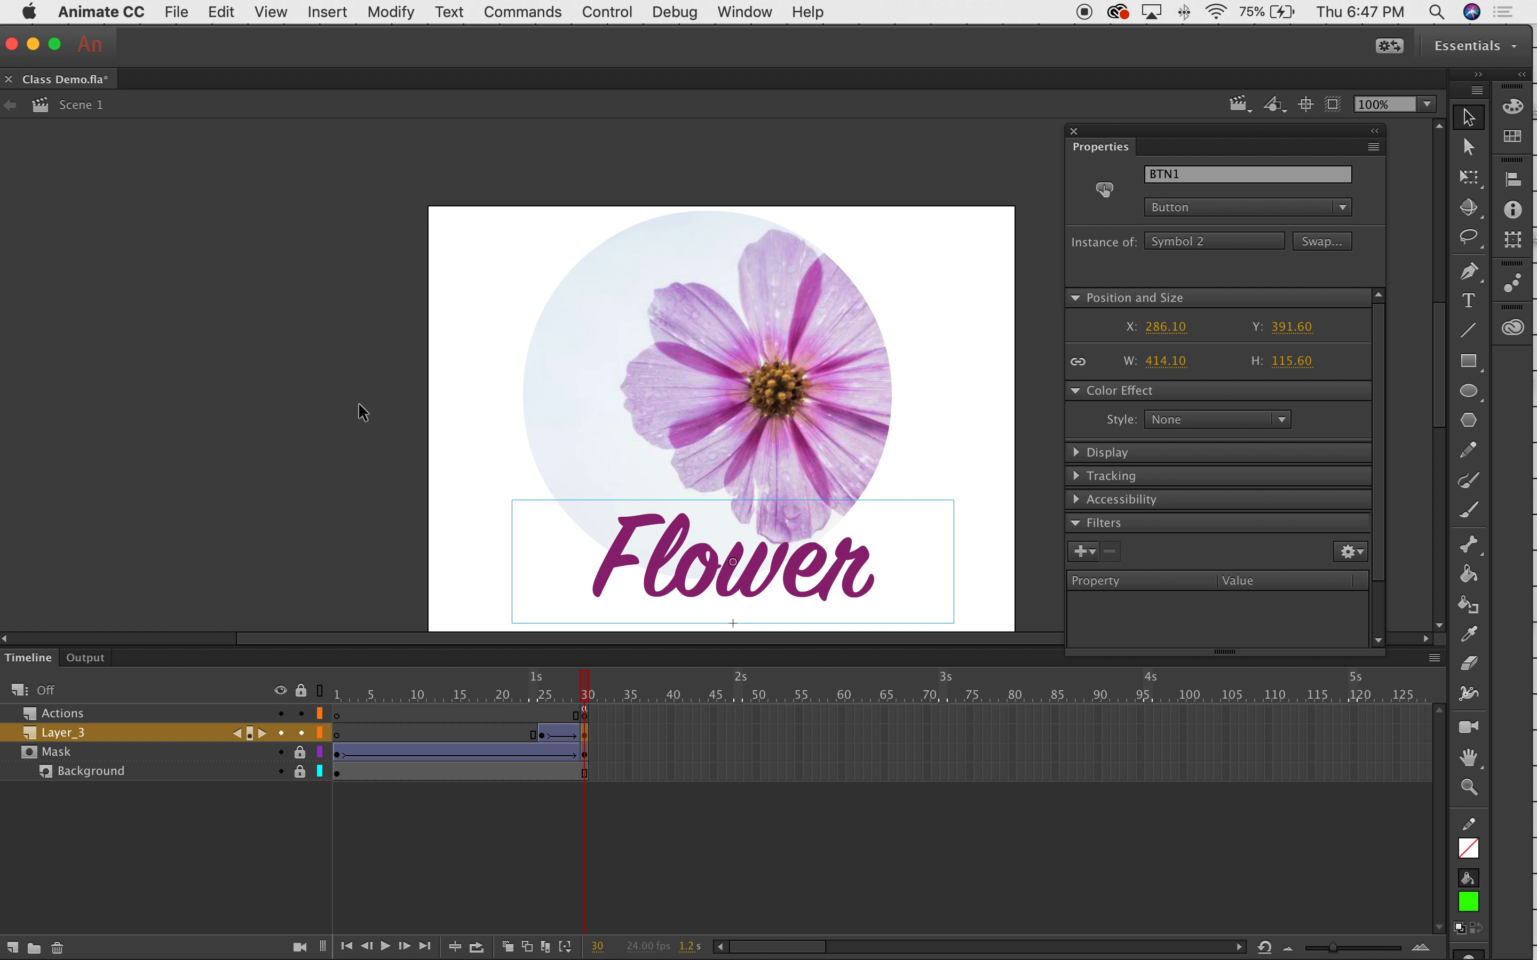
click(488, 465)
click(607, 558)
Open the Actions panel for the current frame and move it down and right.
click(774, 8)
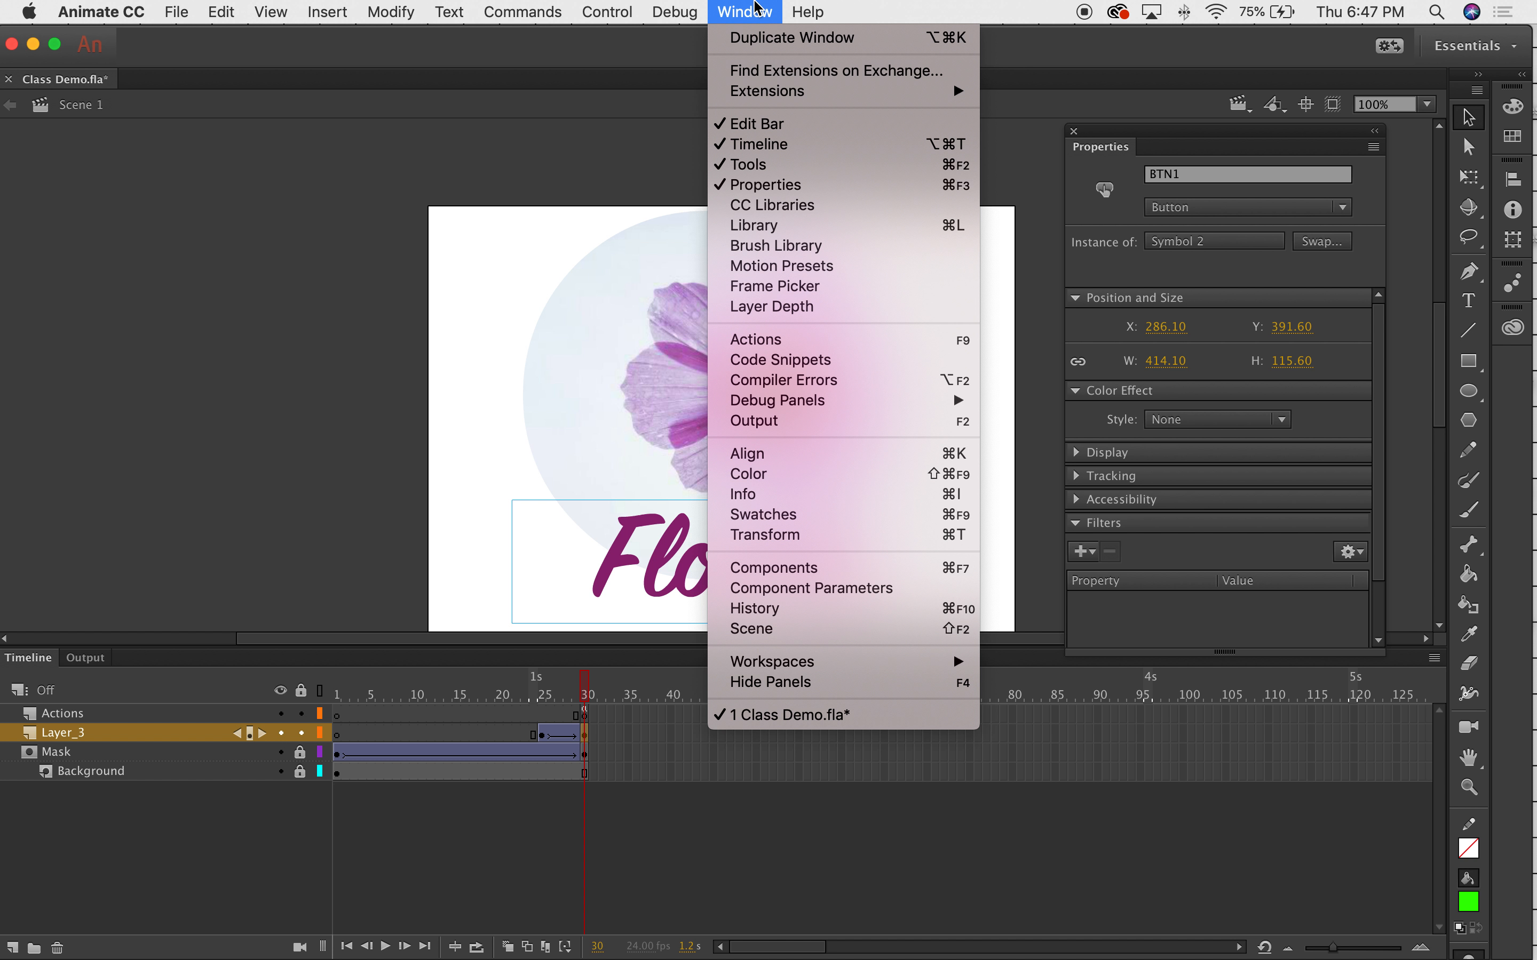
click(762, 340)
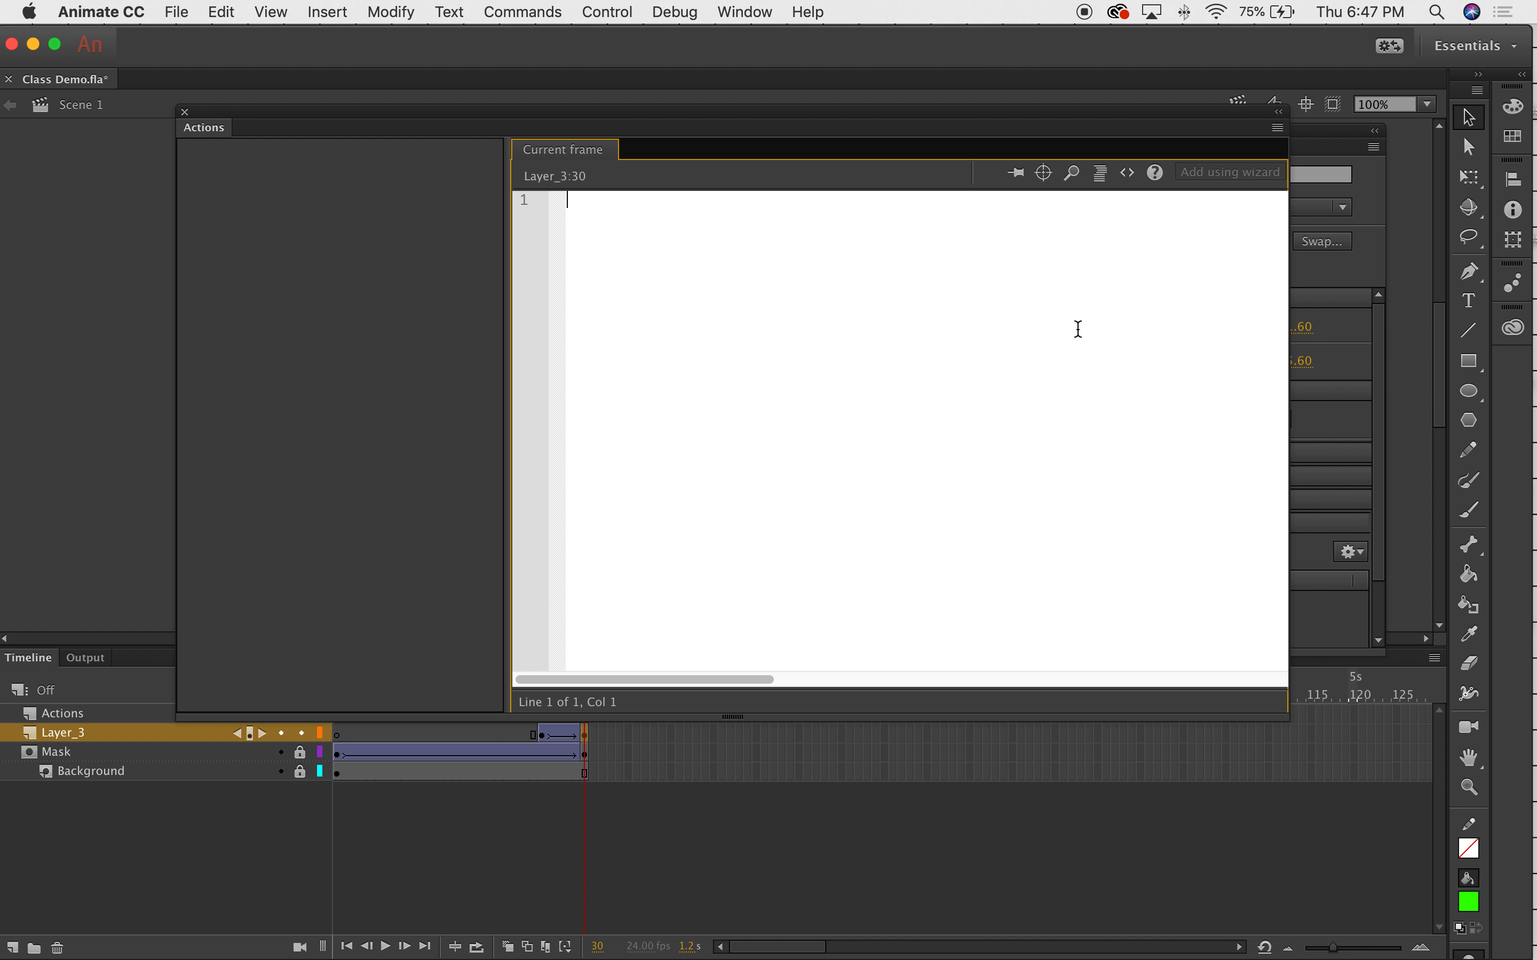
drag(981, 114, 1173, 223)
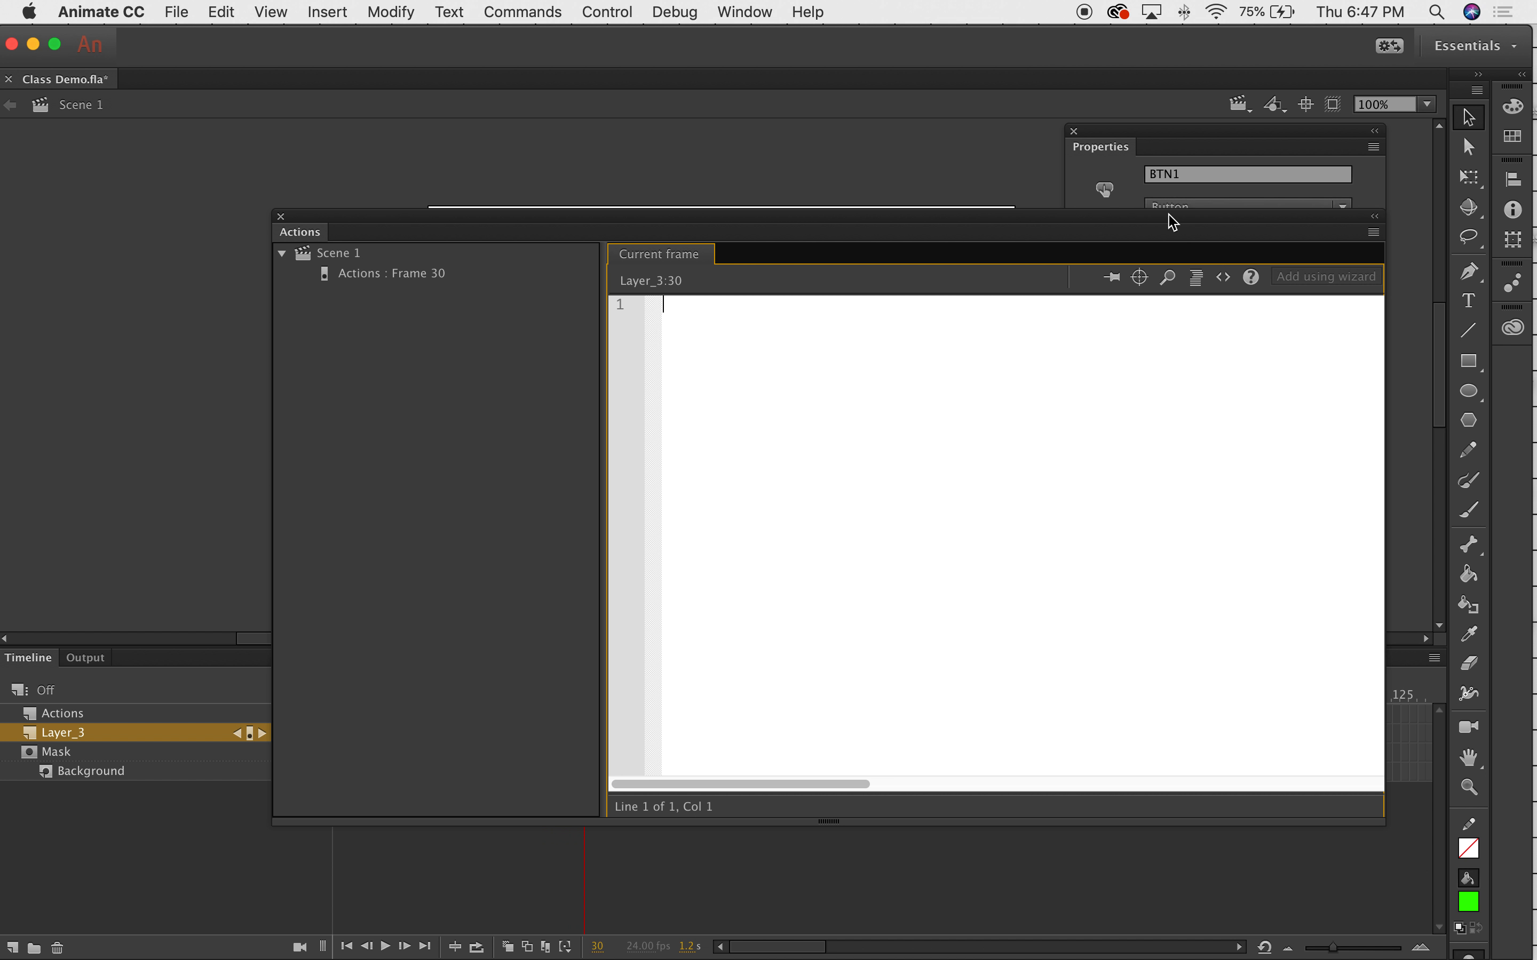
Insert the 'Click to Go to Frame and Play' snippet from ActionScript > Timeline Navigation.
click(1227, 285)
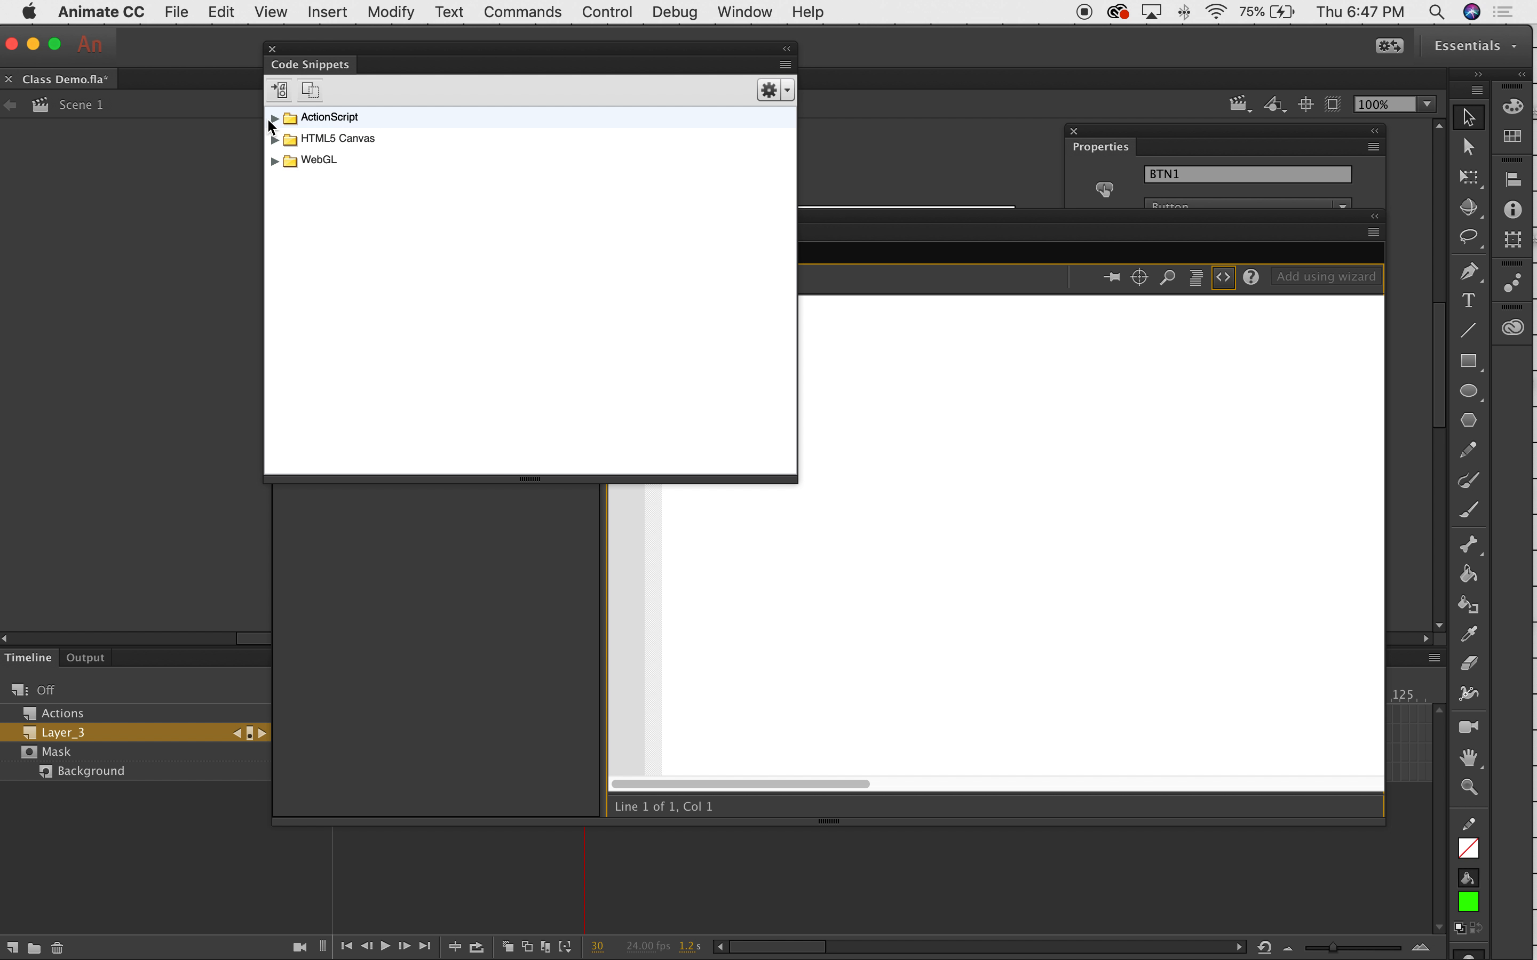
click(274, 119)
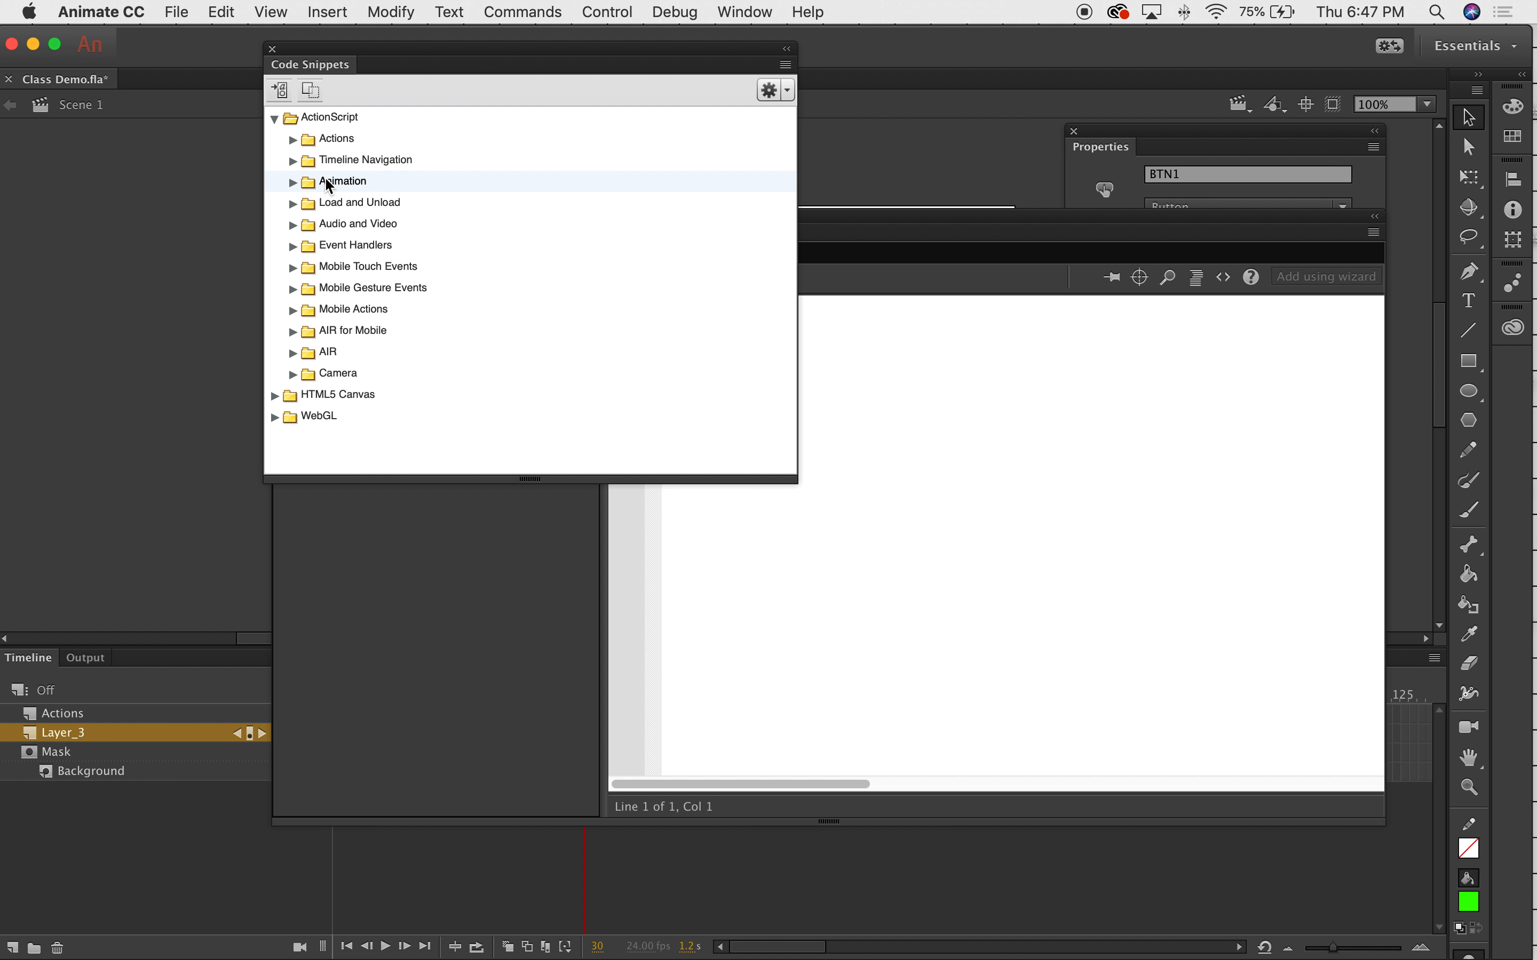
click(294, 161)
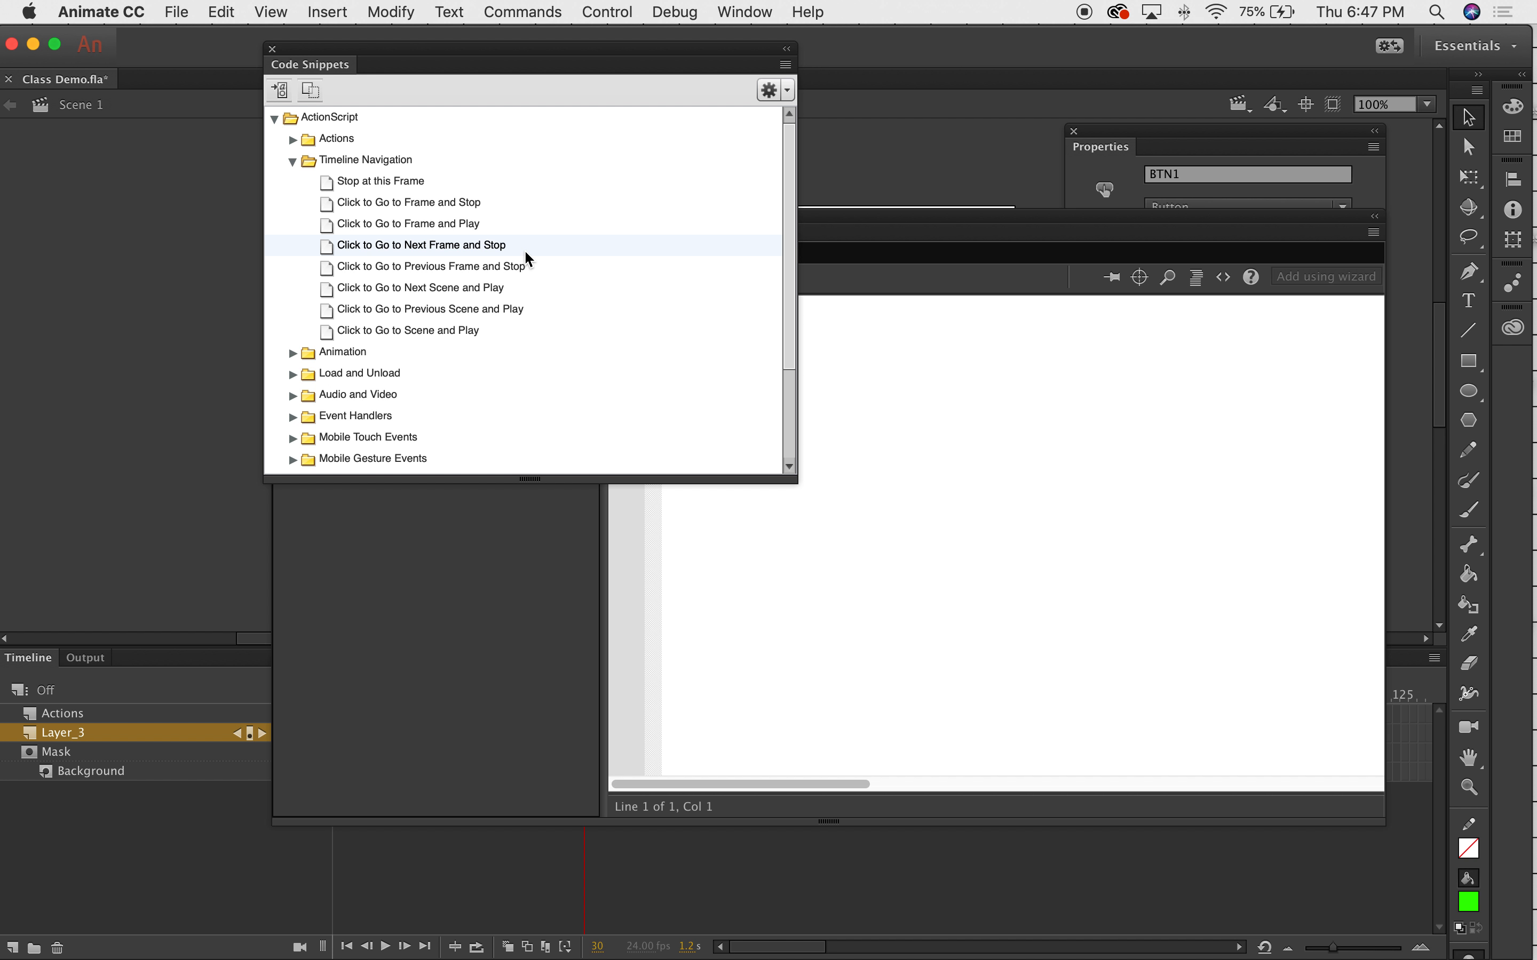
double_click(450, 225)
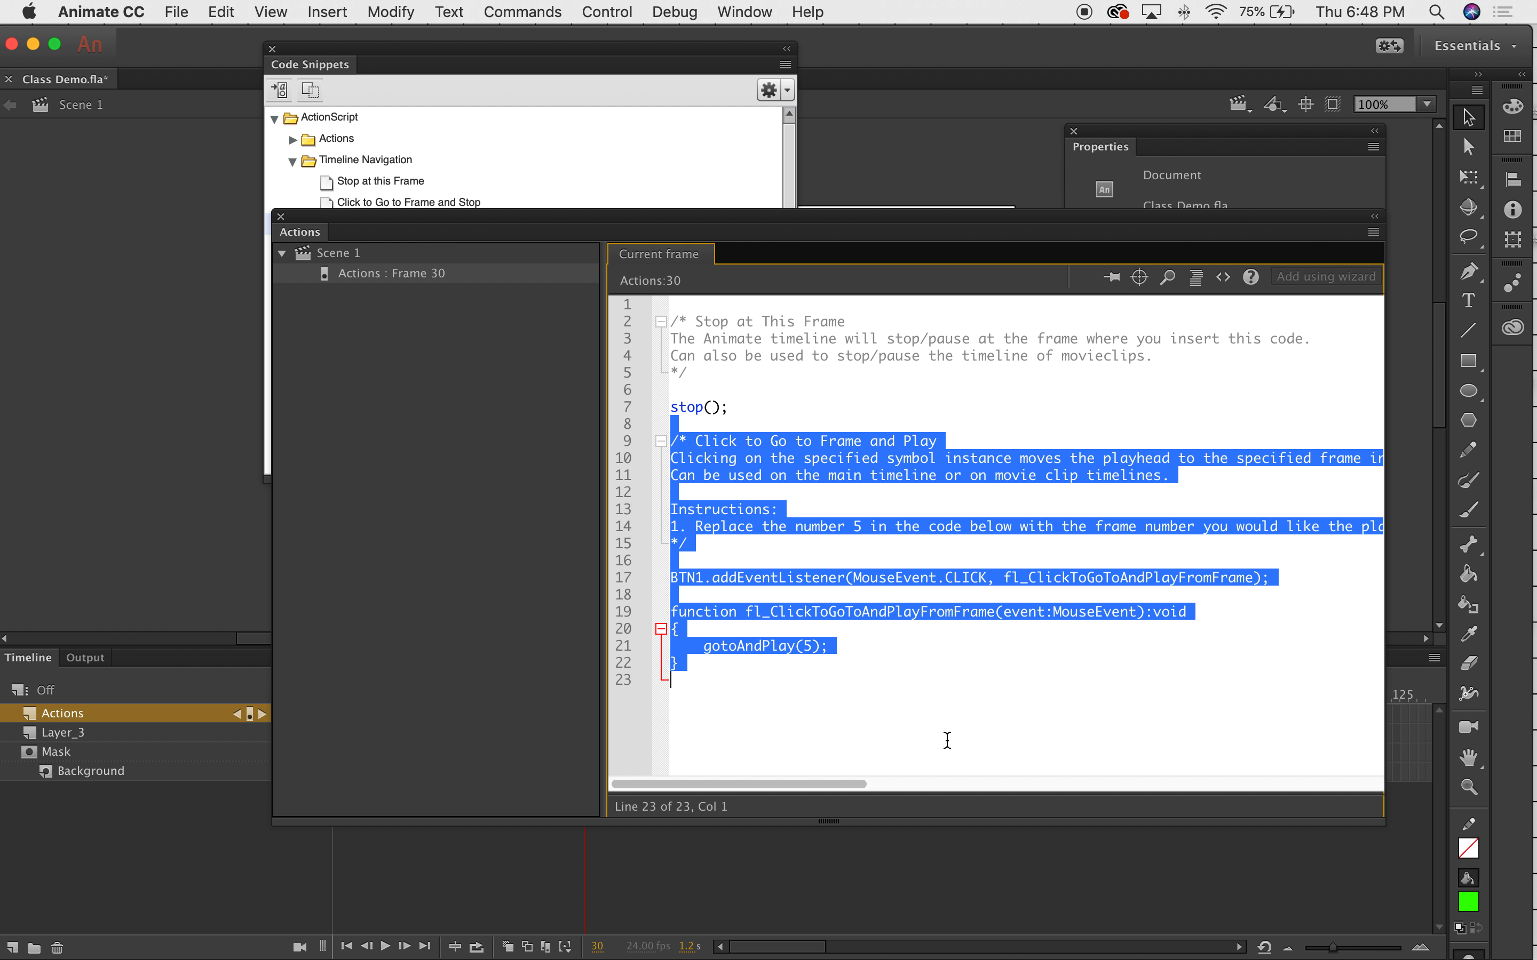
click(917, 694)
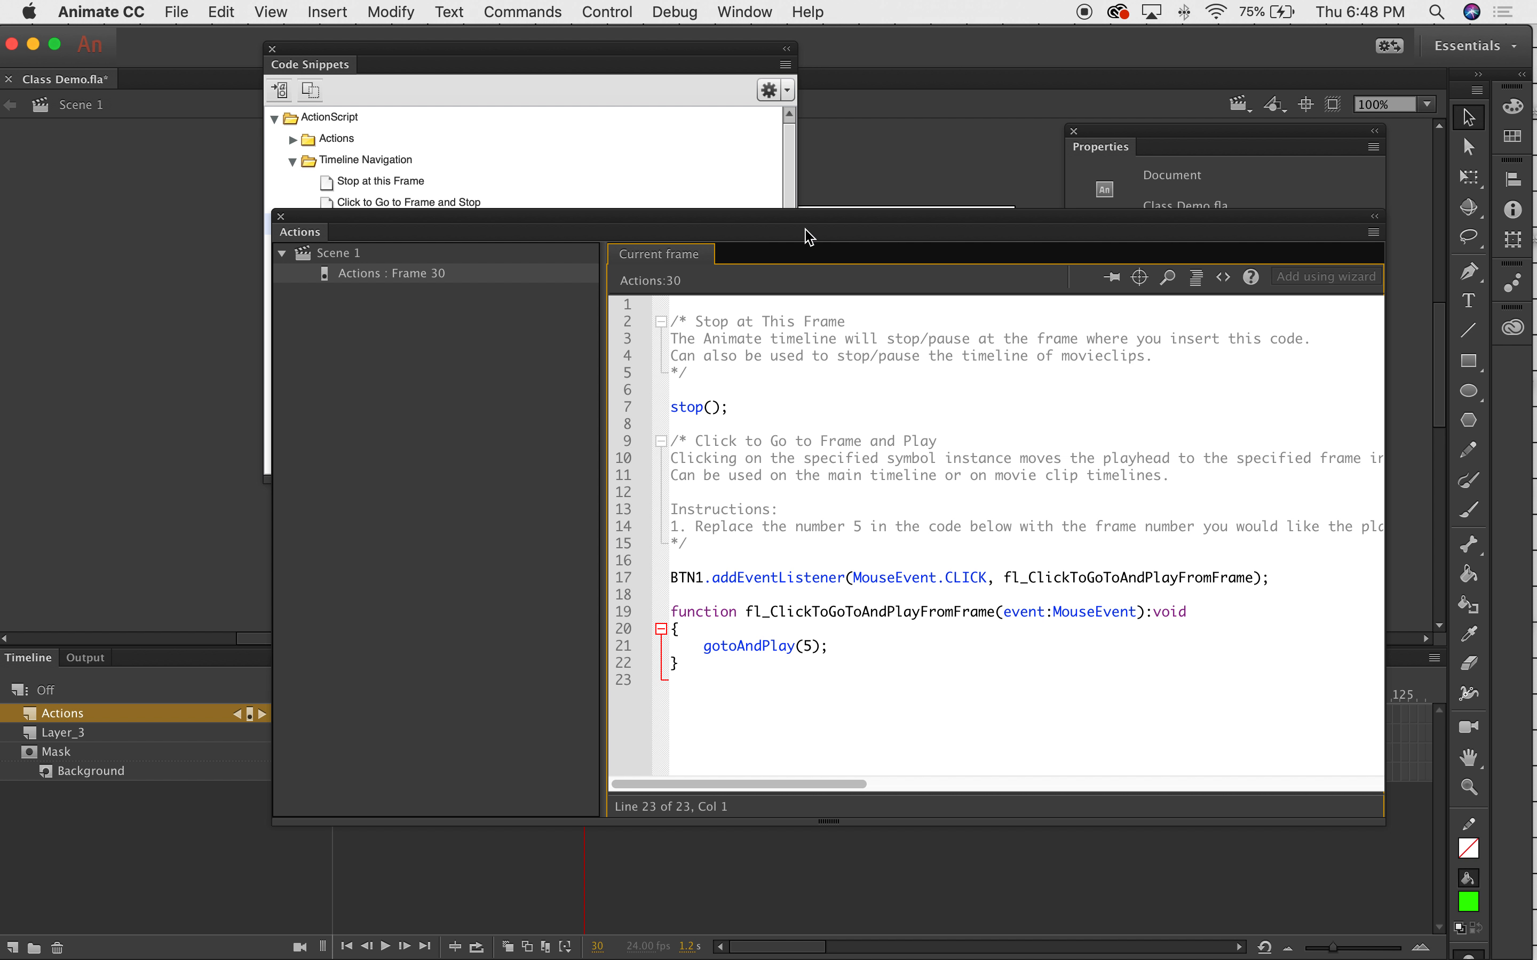
drag(792, 223, 729, 103)
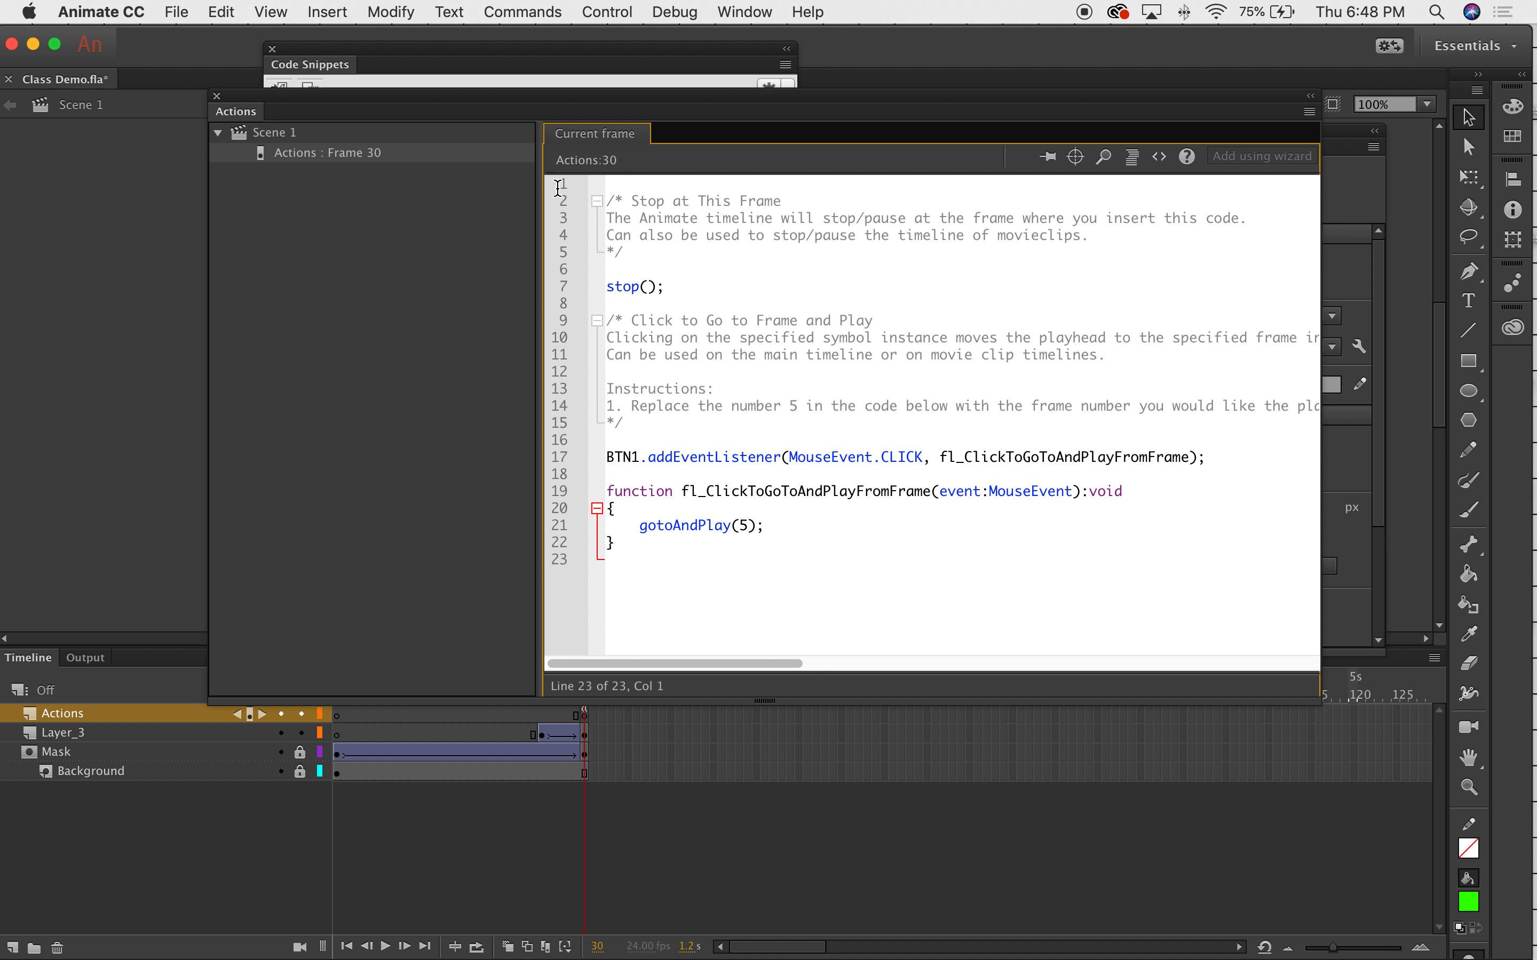
drag(667, 289, 607, 290)
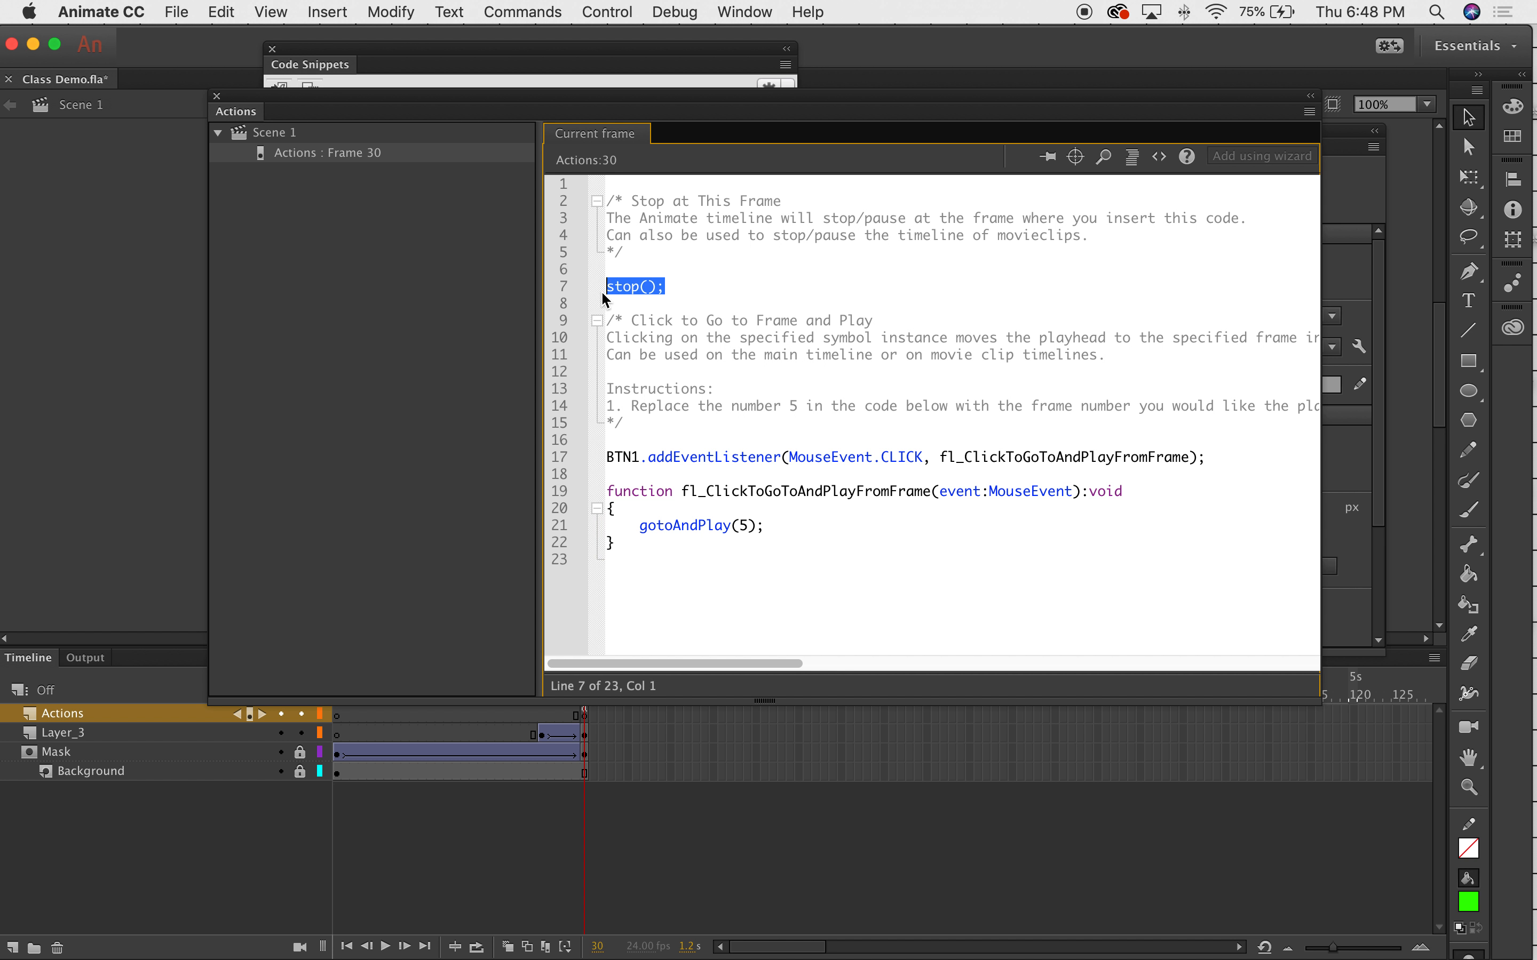
drag(613, 318, 835, 540)
click(837, 540)
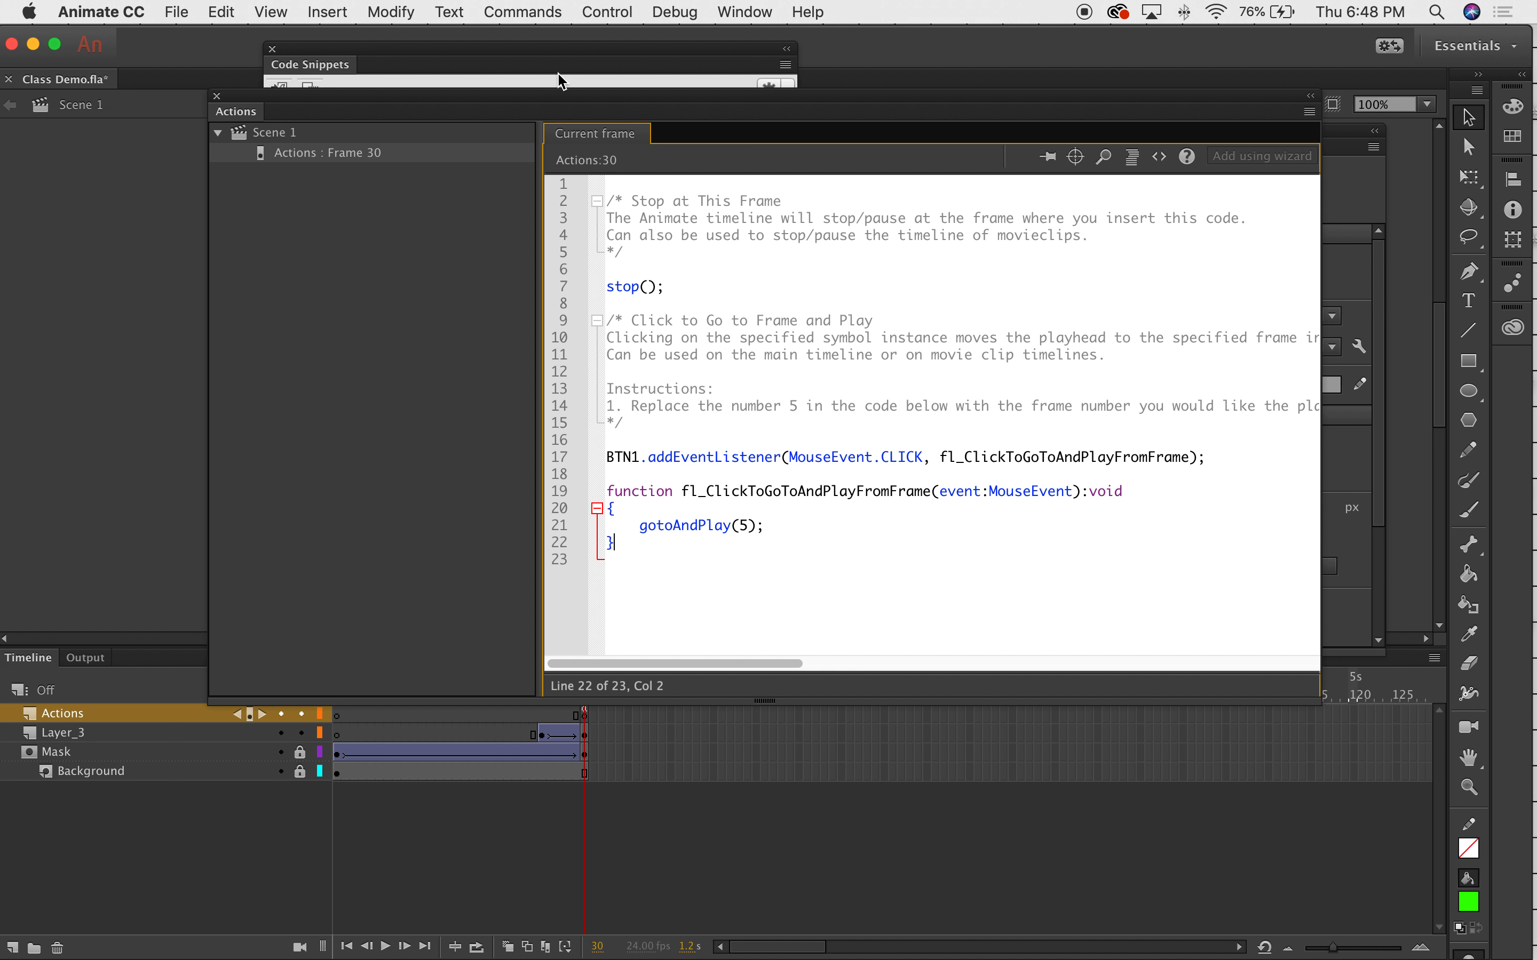
Move the Actions panel left, widen it to the screen edge, scroll the code, and highlight BTN1.
drag(553, 111, 373, 91)
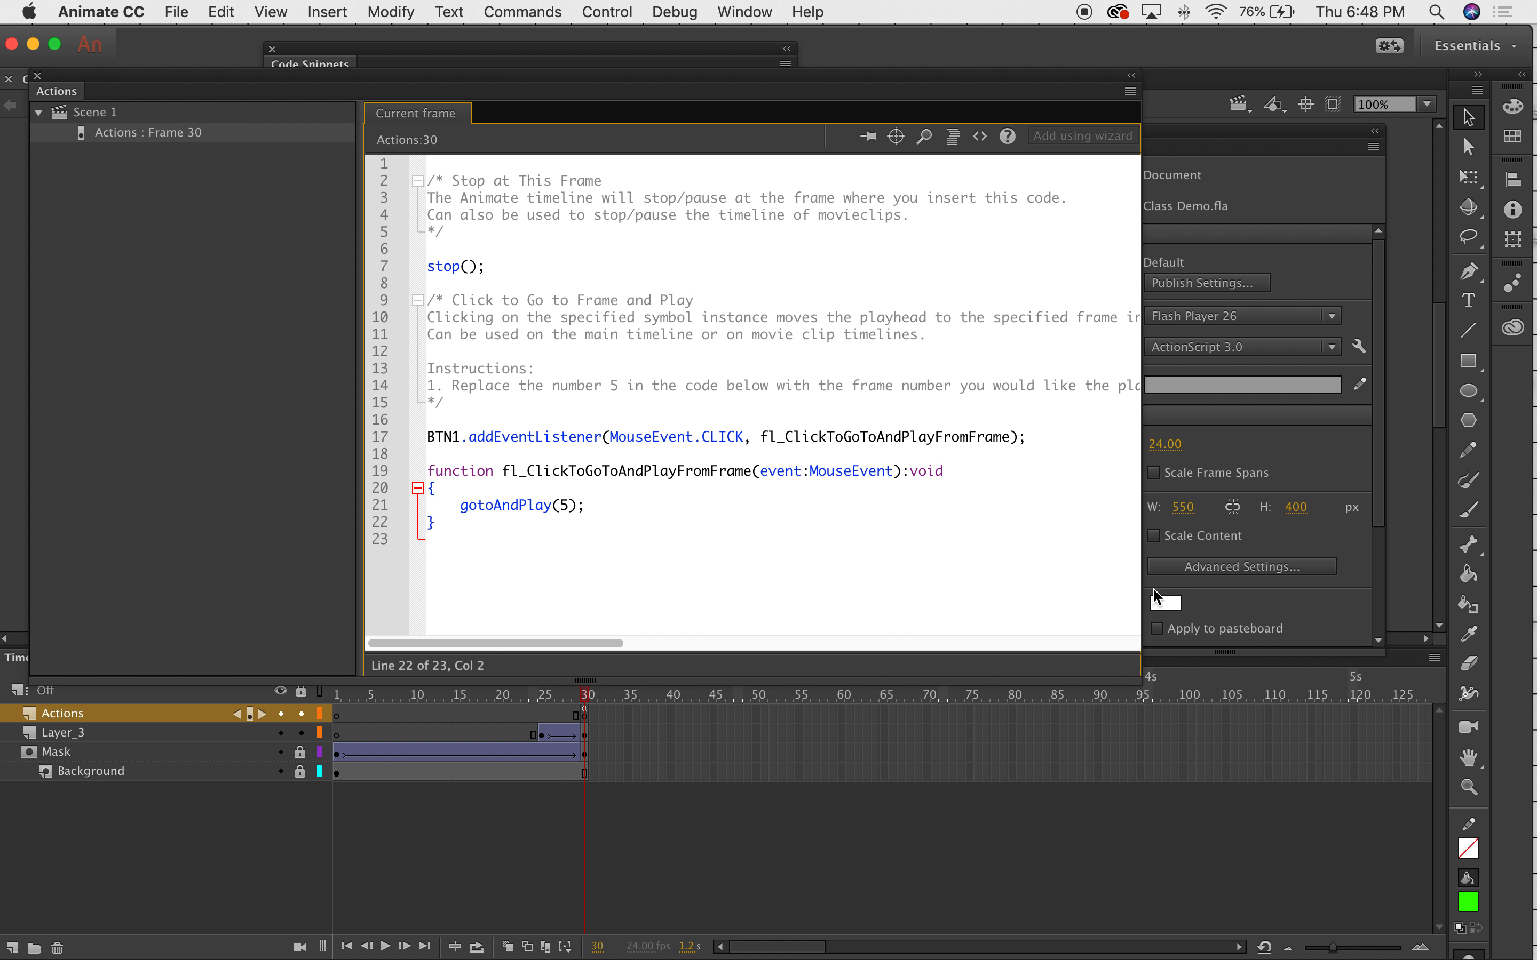
drag(1146, 585, 1533, 585)
drag(986, 84, 908, 84)
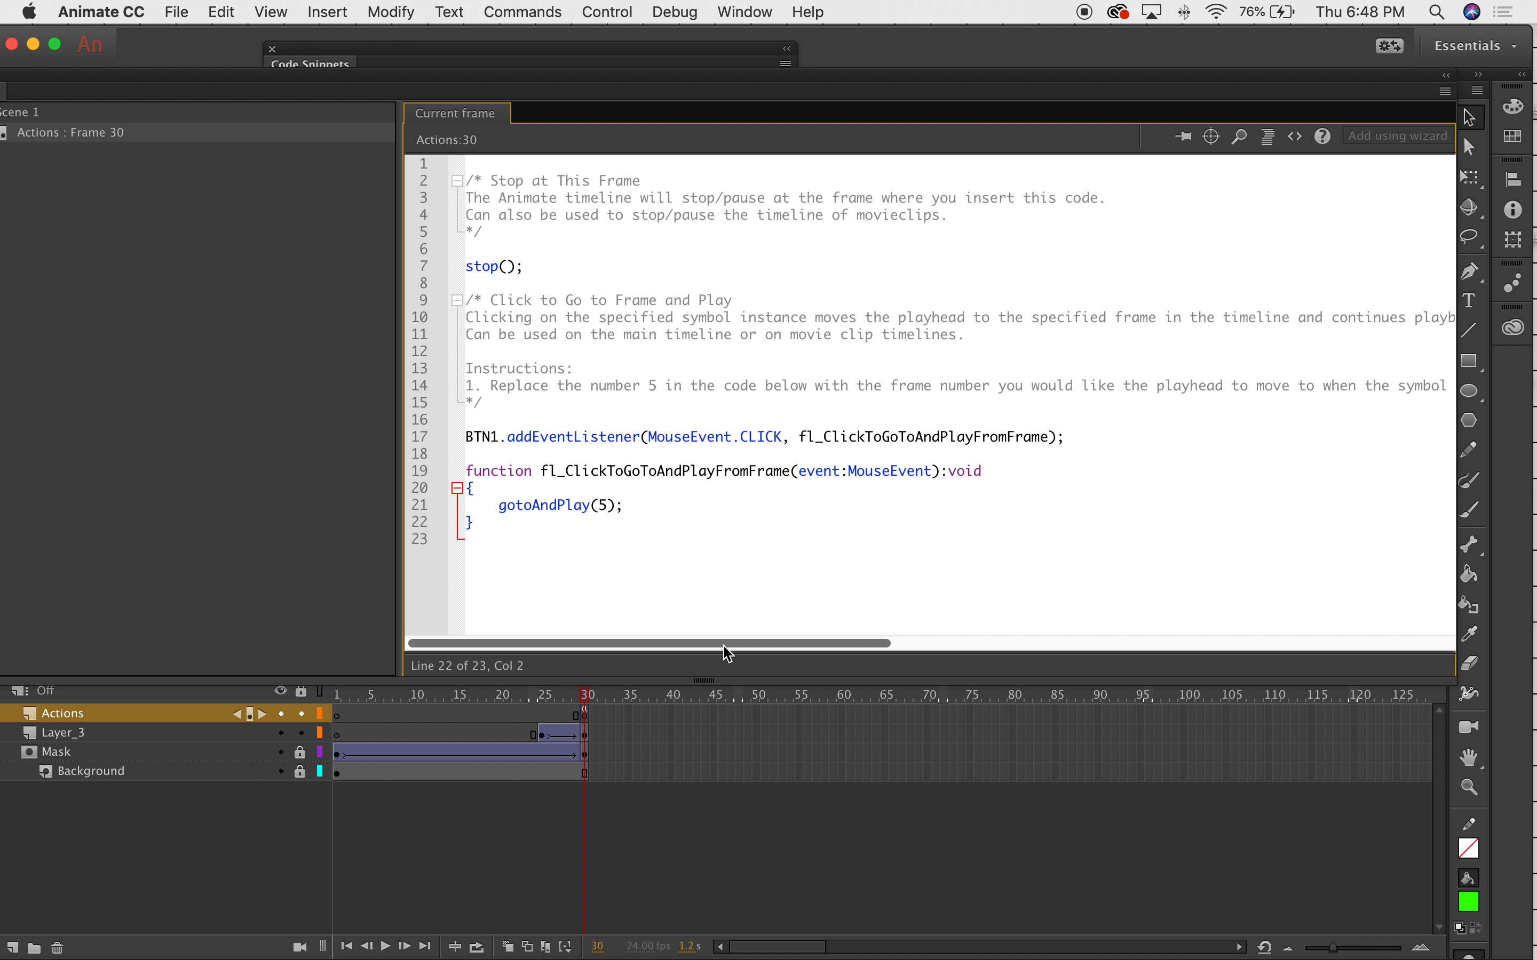
drag(723, 646, 694, 643)
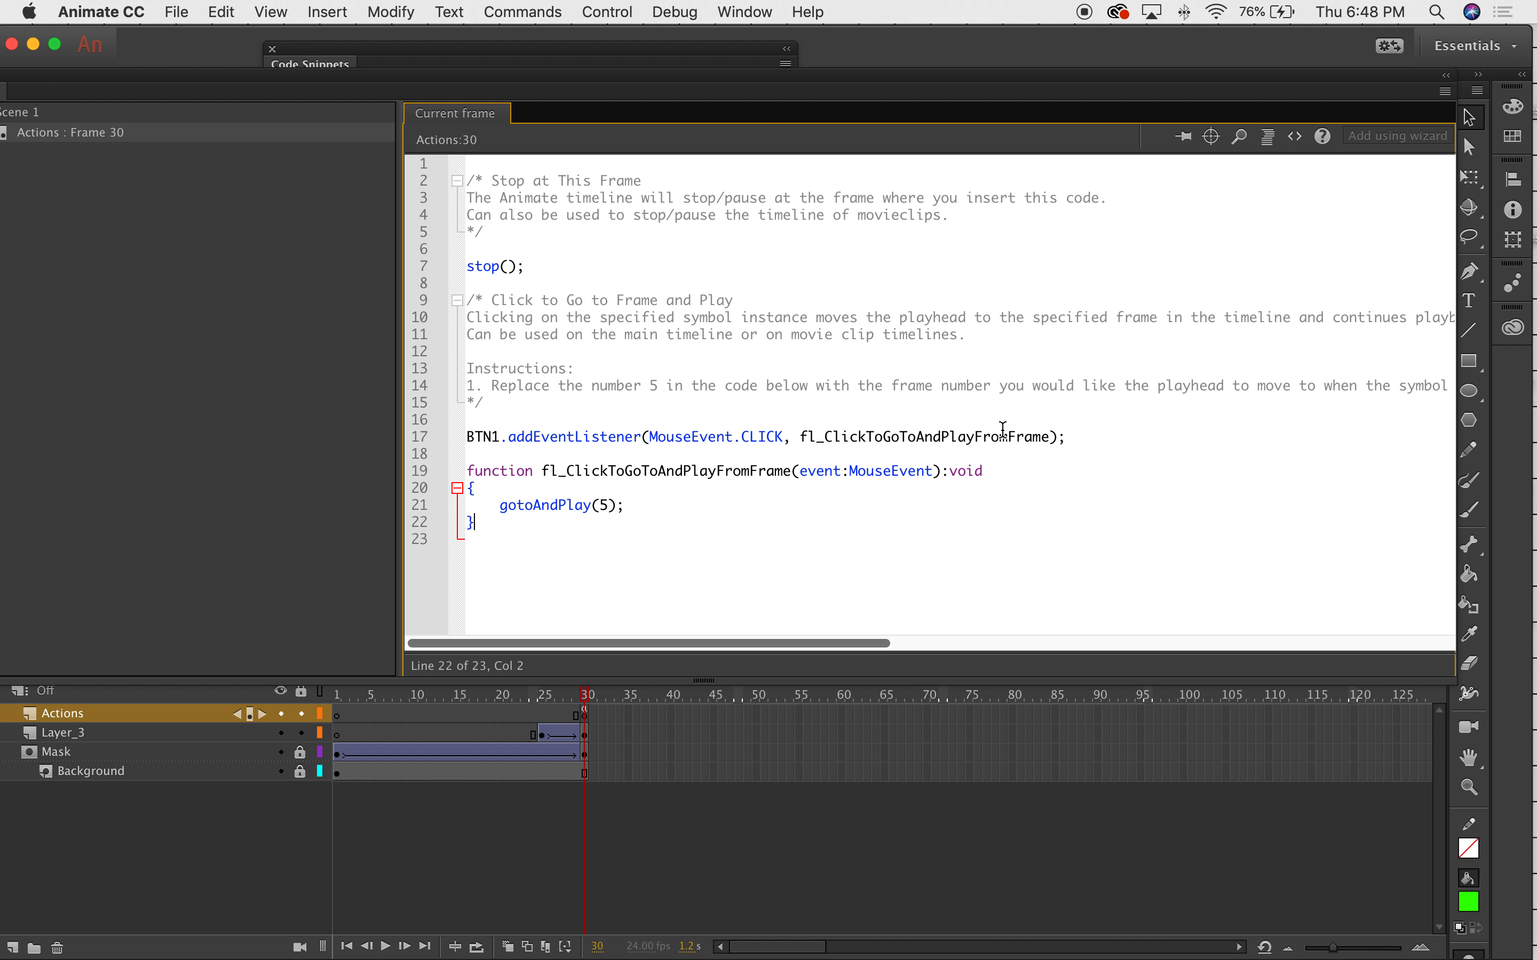
drag(828, 644, 559, 770)
drag(471, 431, 503, 448)
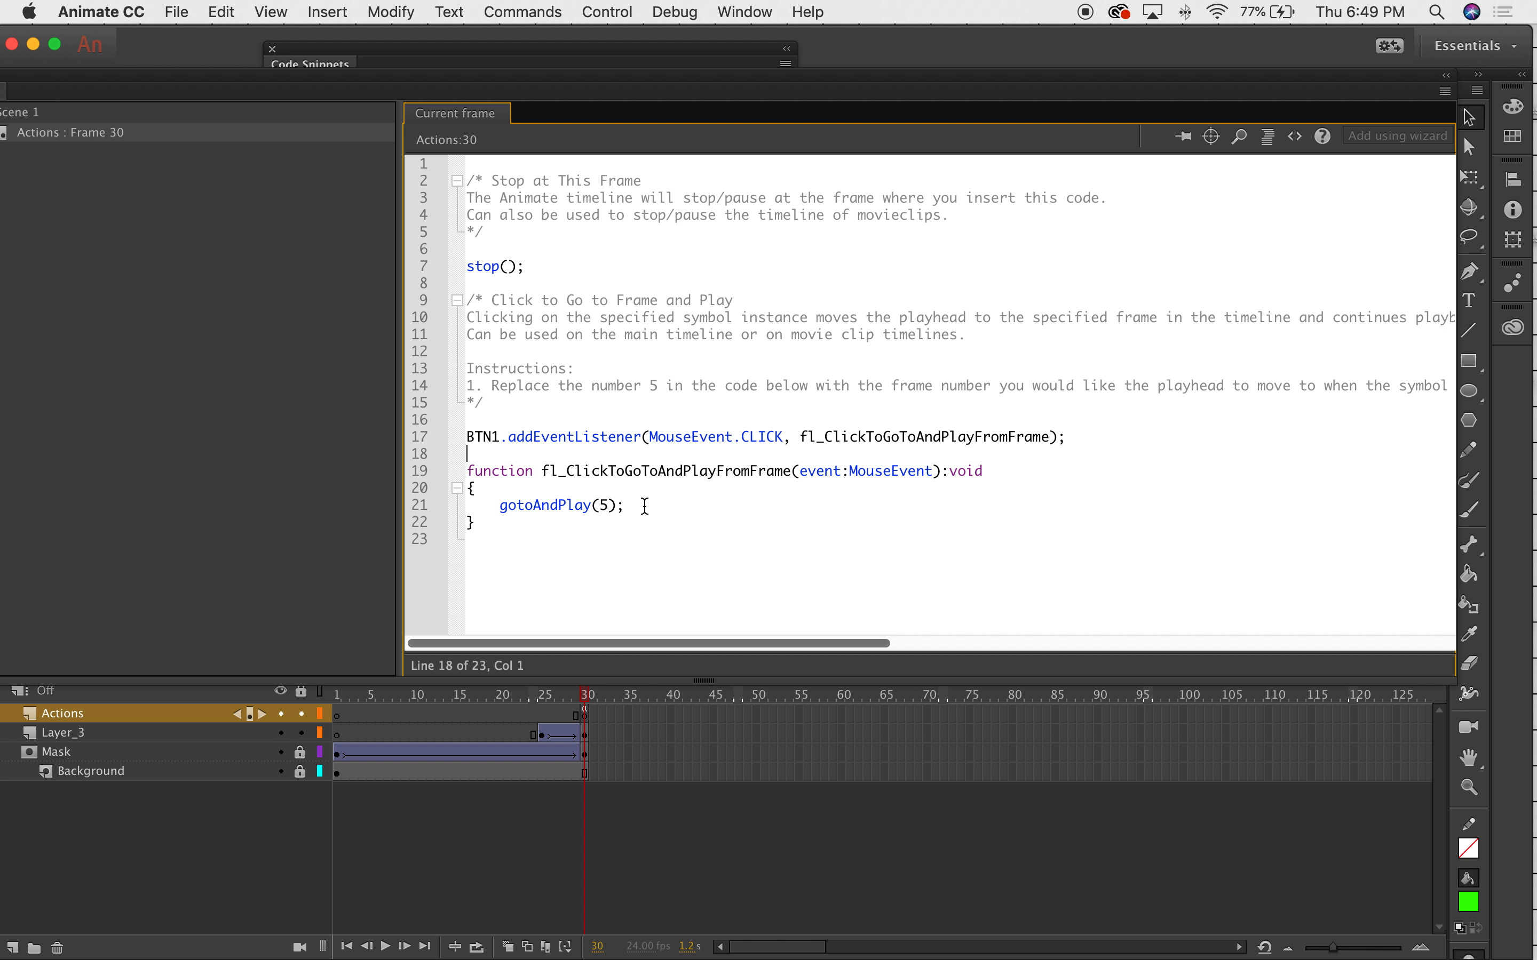
Change gotoAndPlay(5) to gotoAndPlay(1) in BTN1's click handler and close the Actions panel.
double_click(607, 505)
text(1)
drag(435, 78, 522, 77)
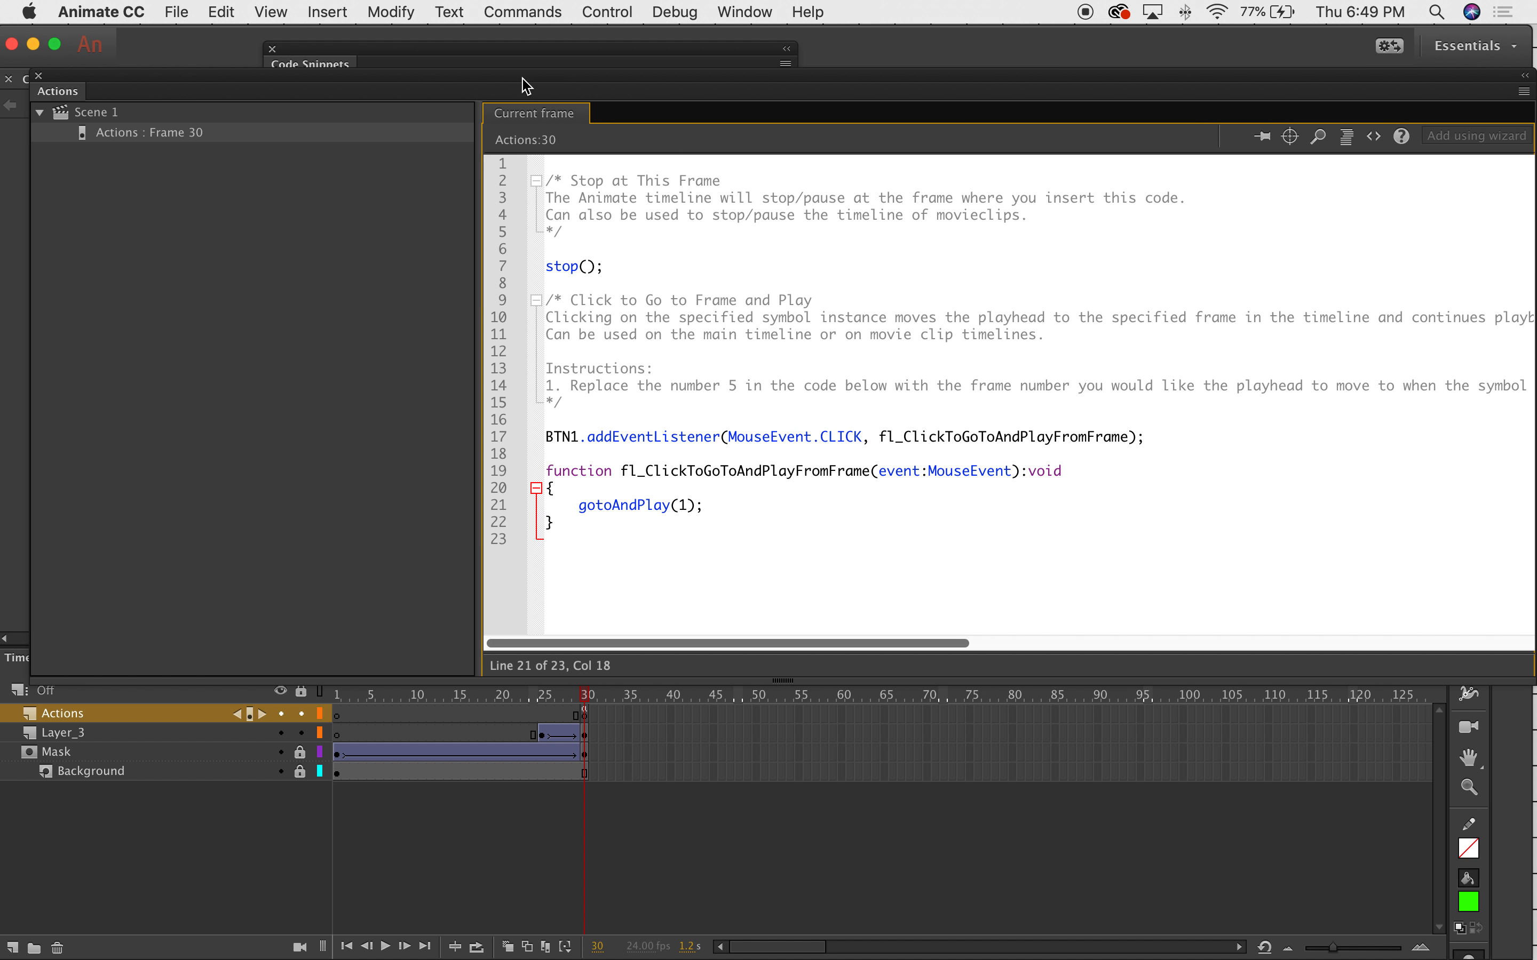
click(37, 75)
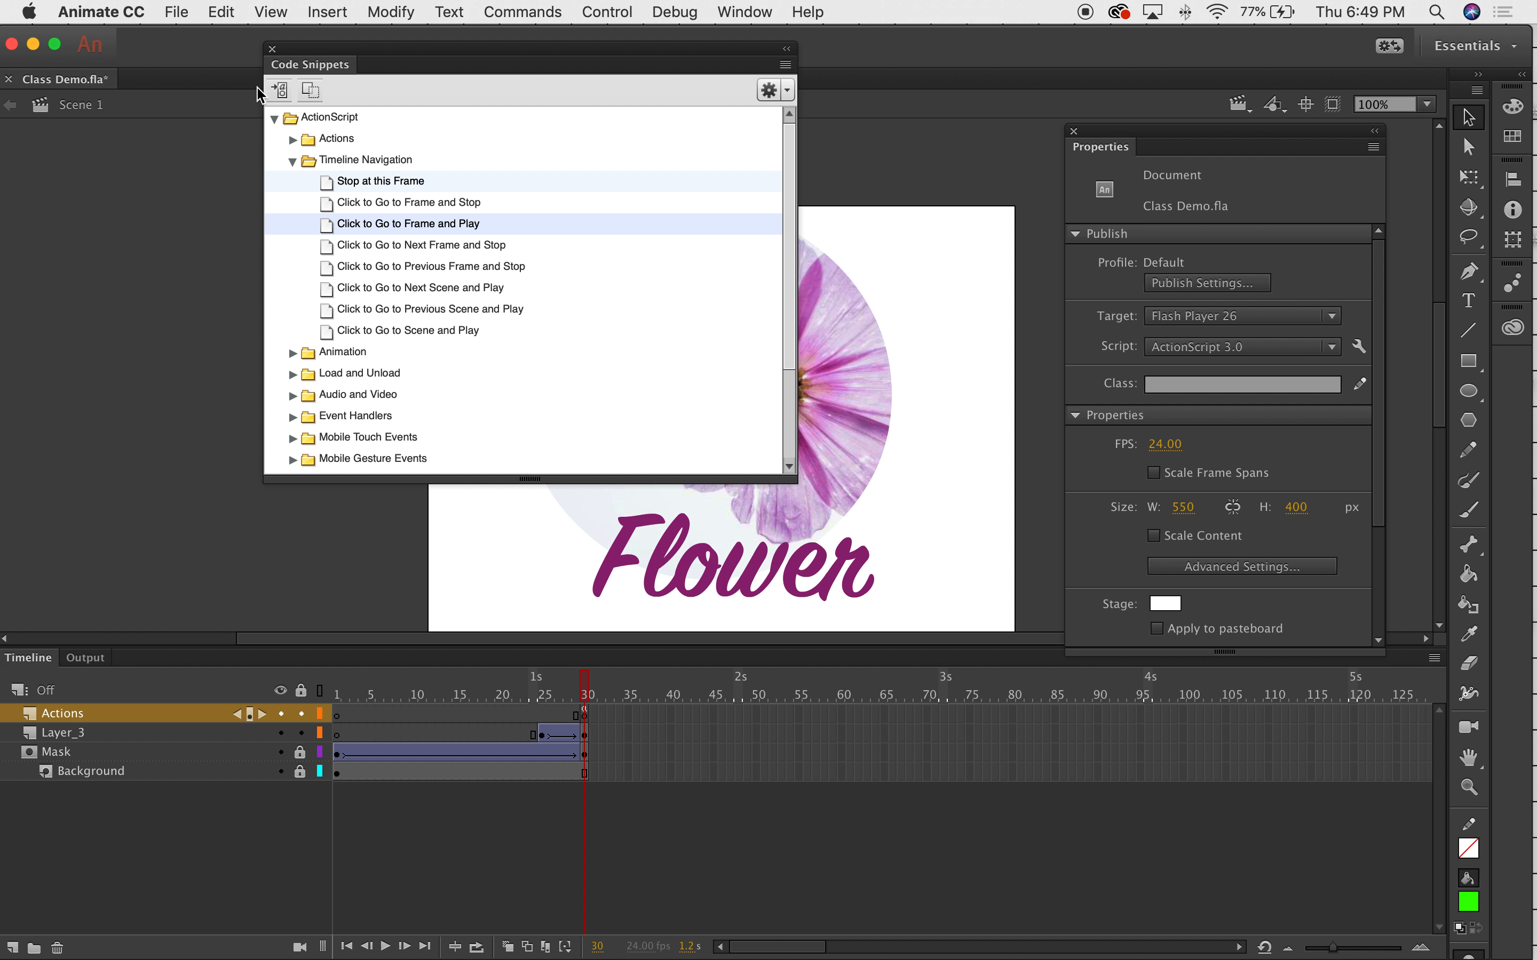
Test the movie and click Flower several times to confirm the animation replays.
click(272, 49)
click(645, 7)
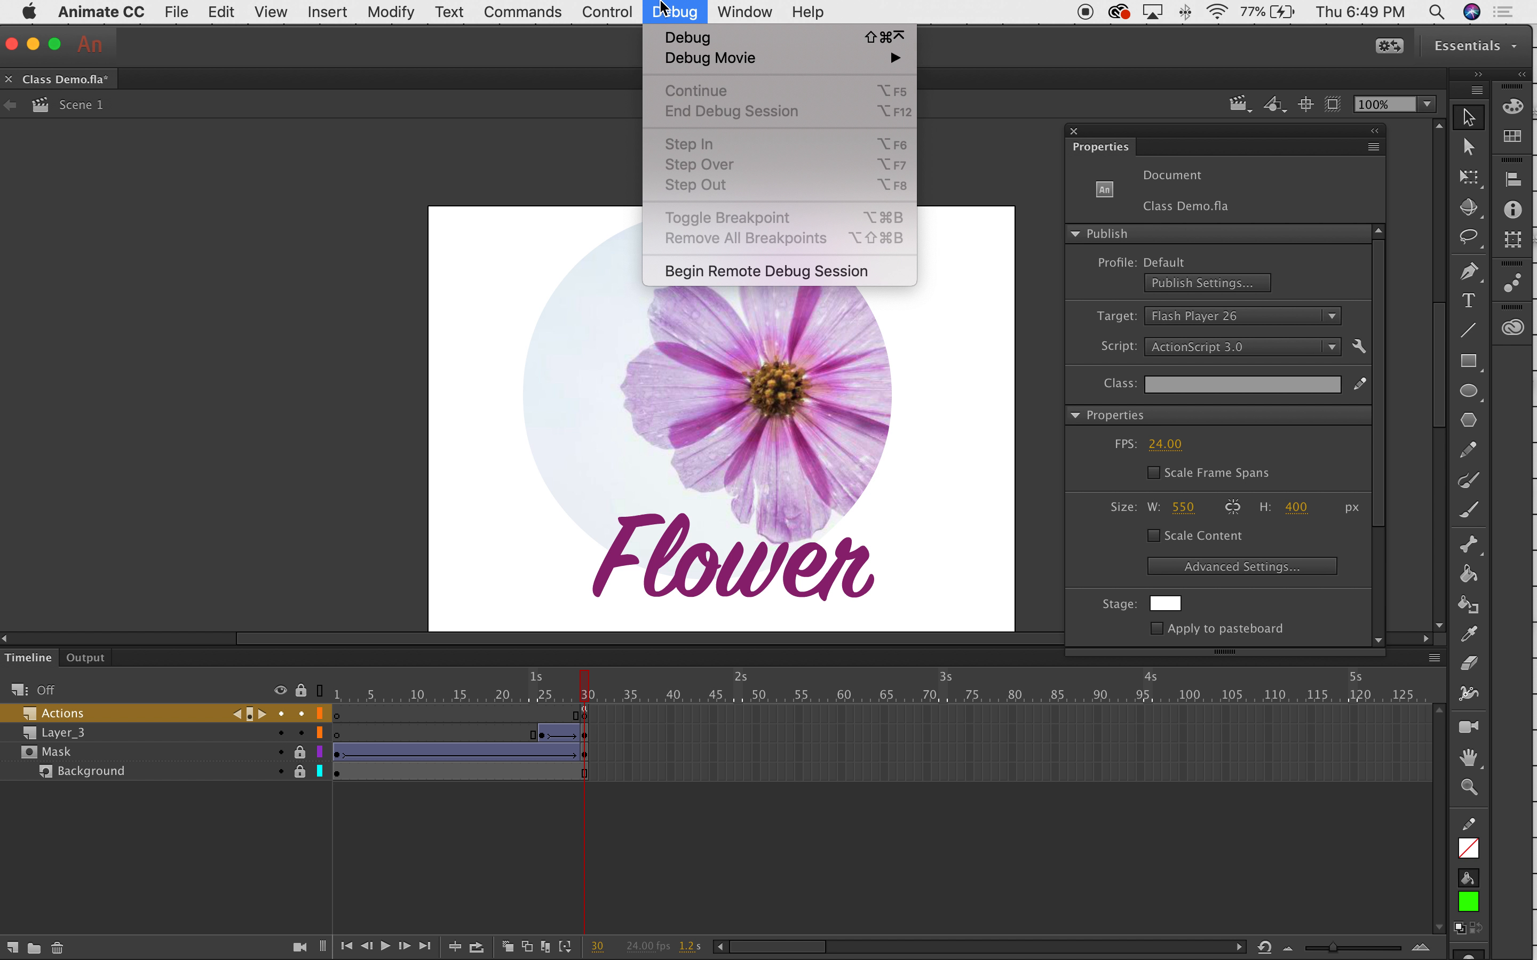
click(629, 204)
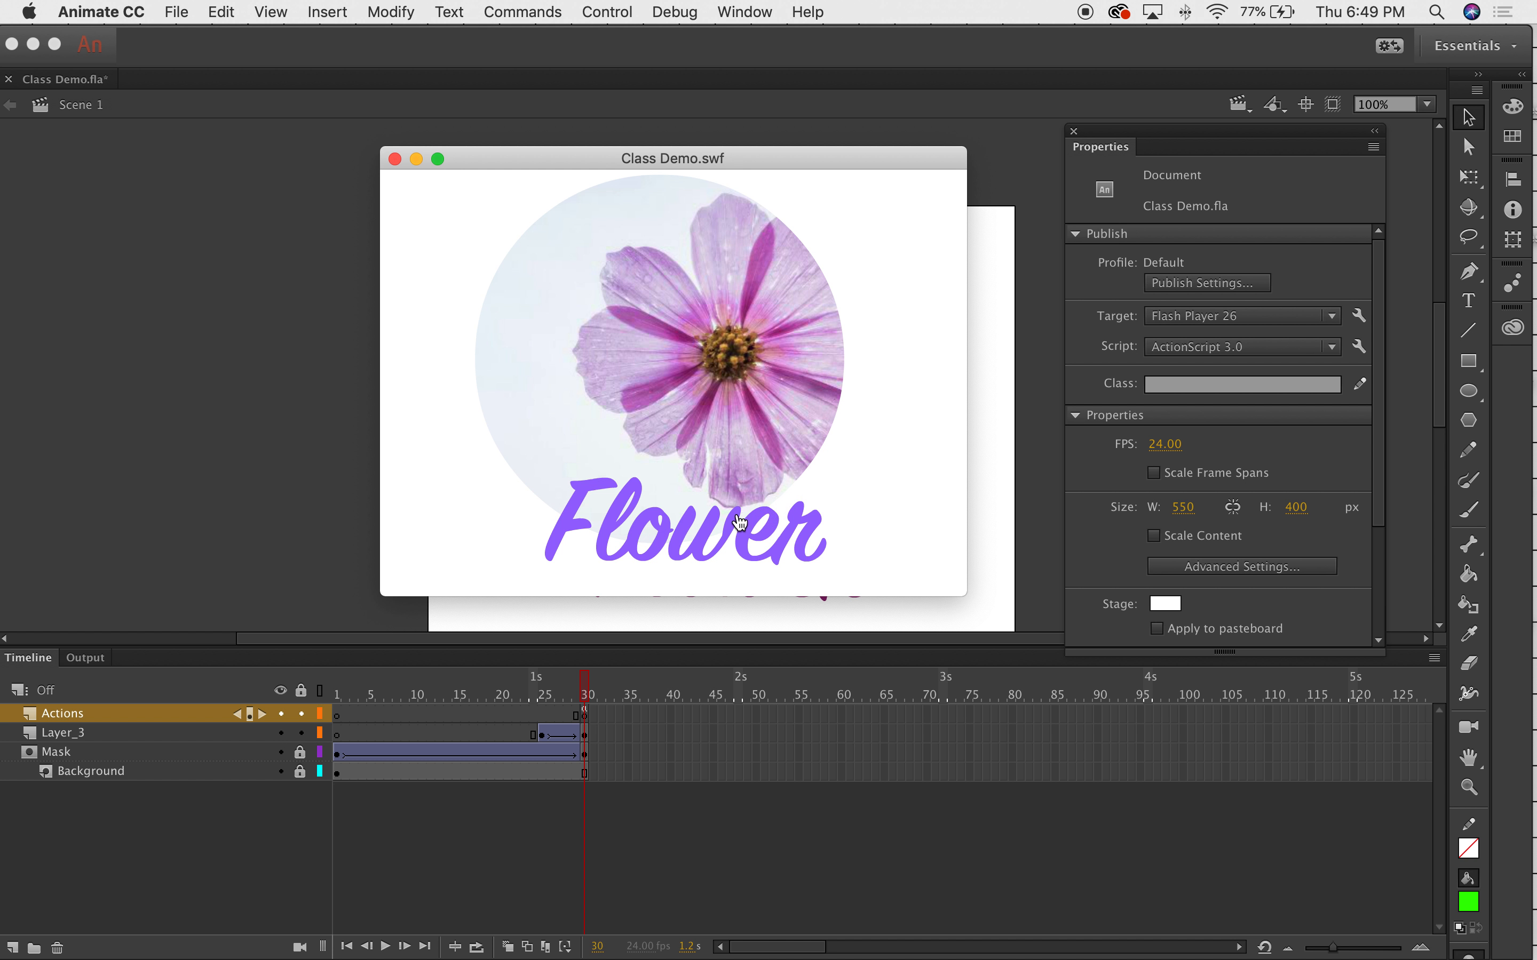
click(729, 527)
click(724, 531)
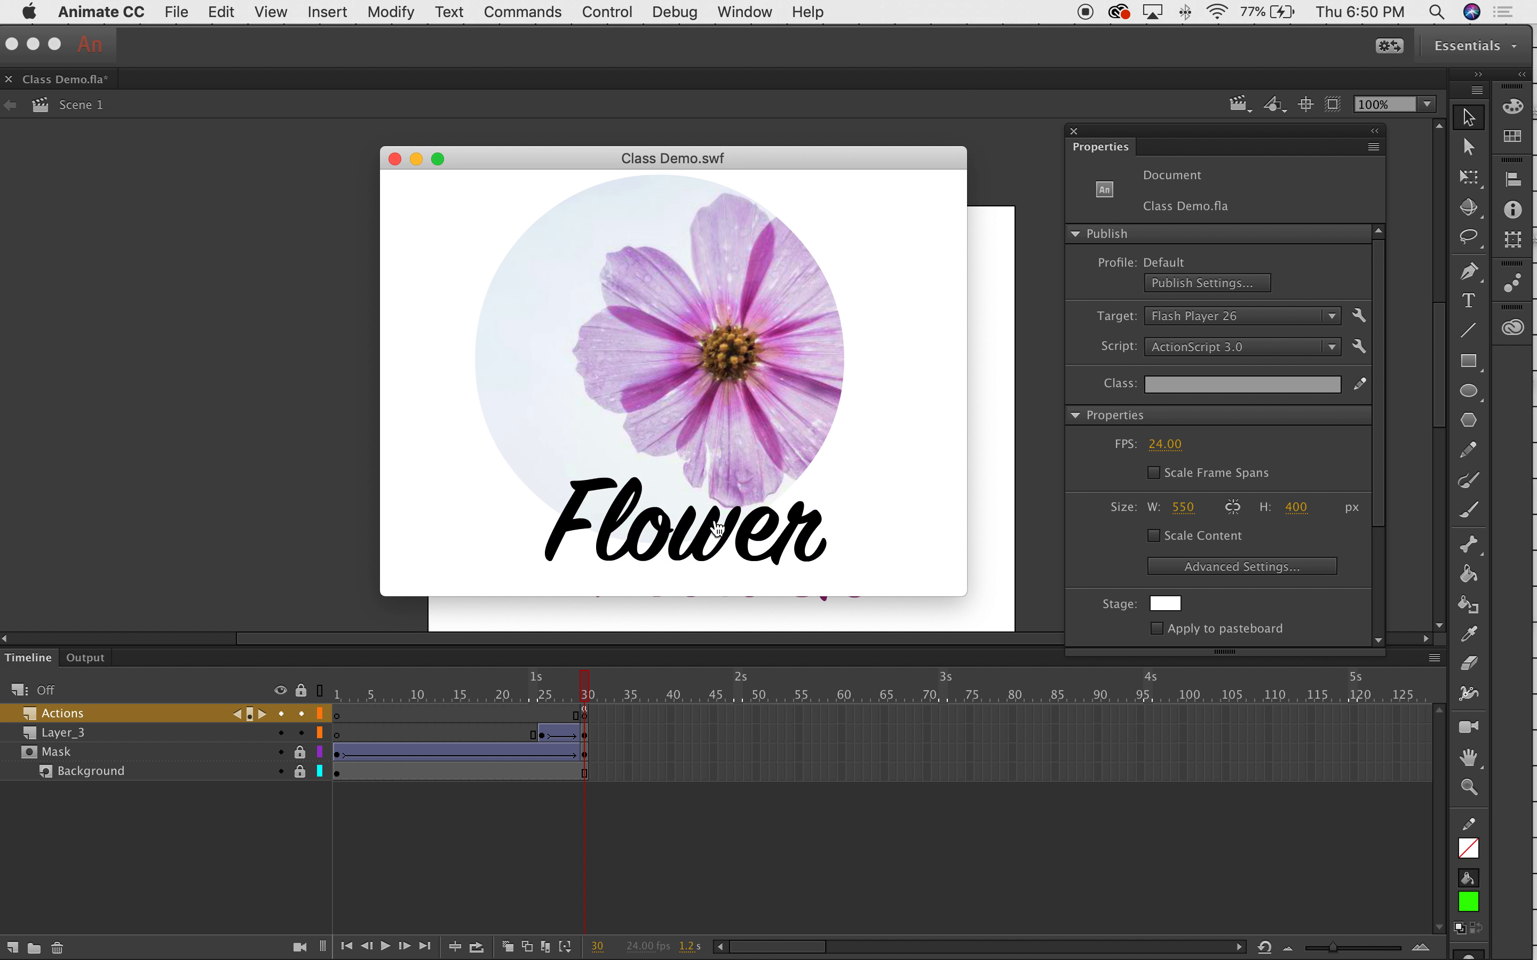
click(707, 538)
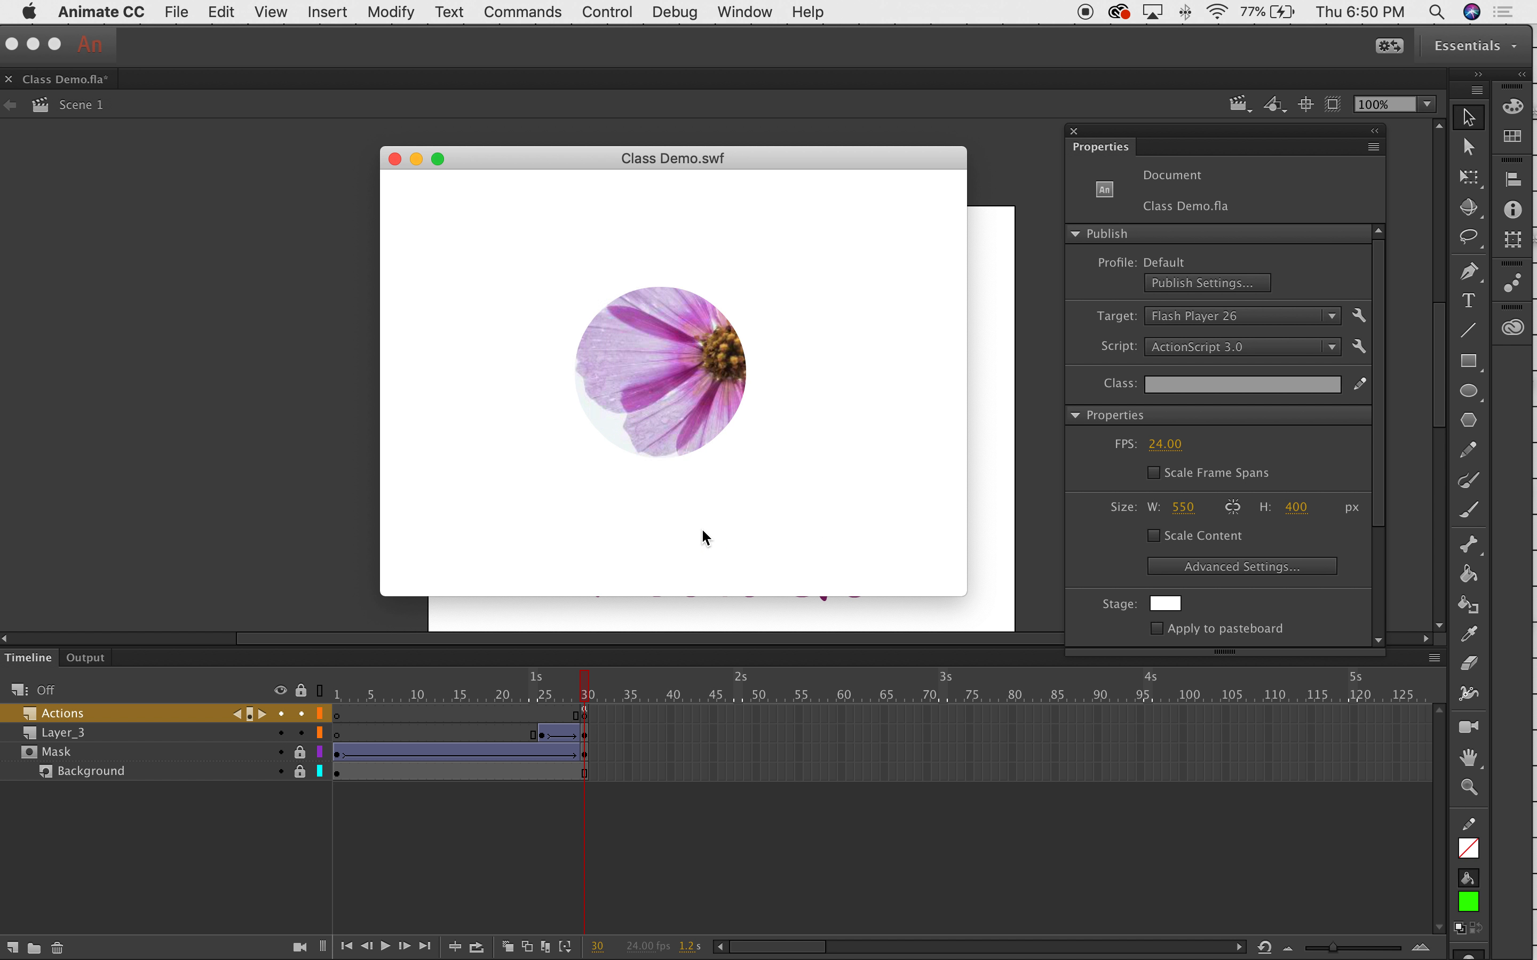
click(703, 540)
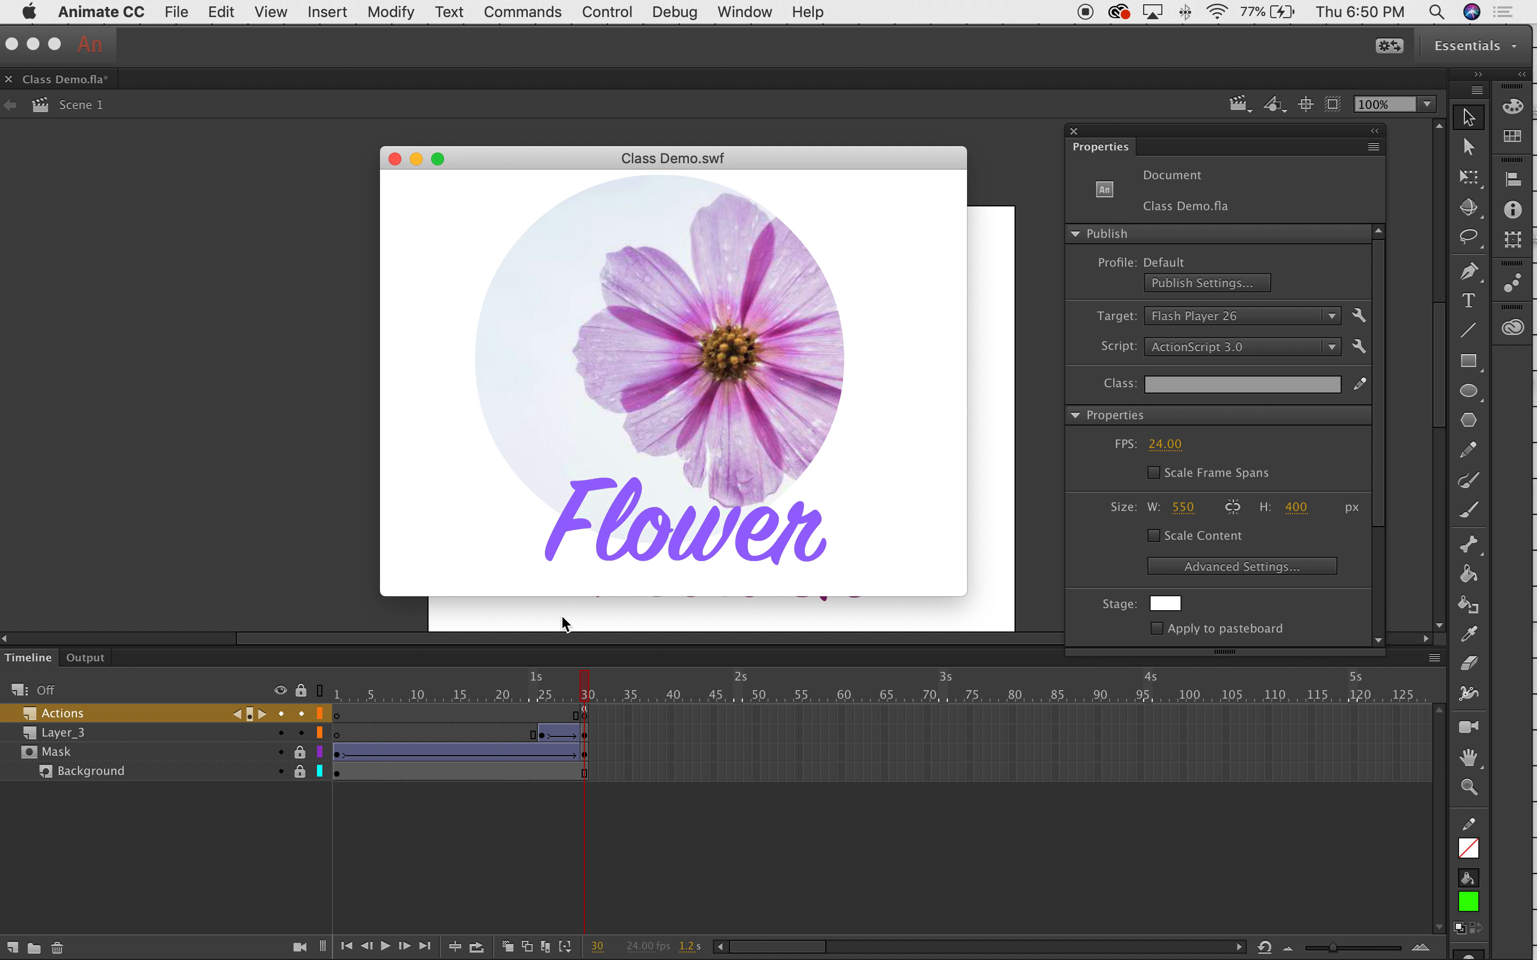
Move the playhead to frame 25 and reopen the Actions panel from the Window menu.
click(545, 694)
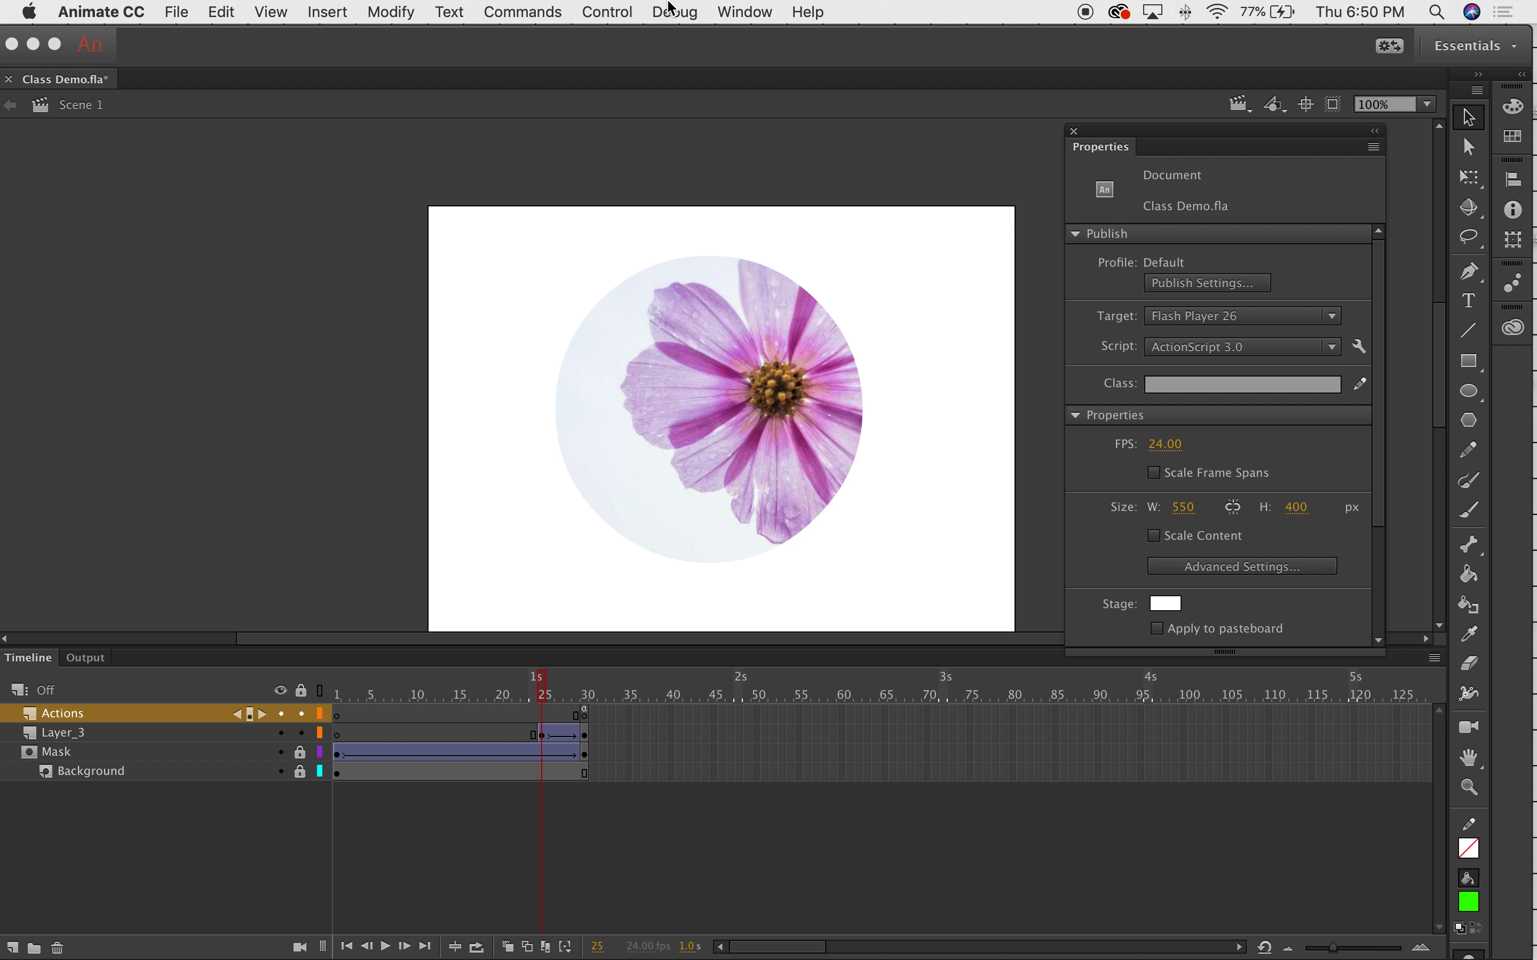
click(677, 10)
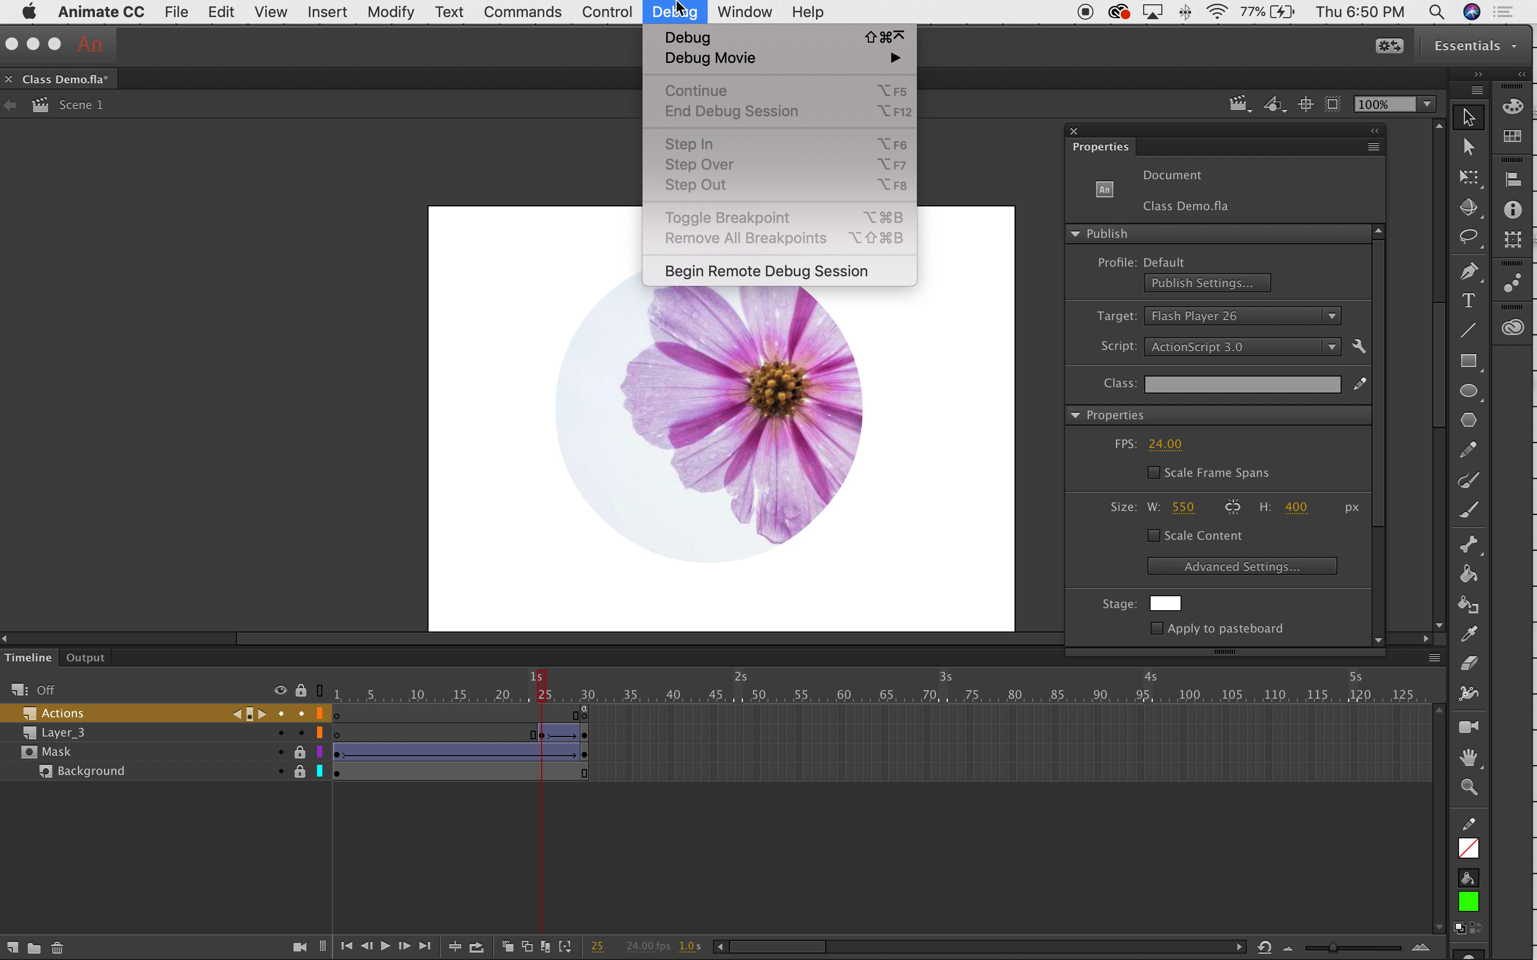
mouse_move(744, 11)
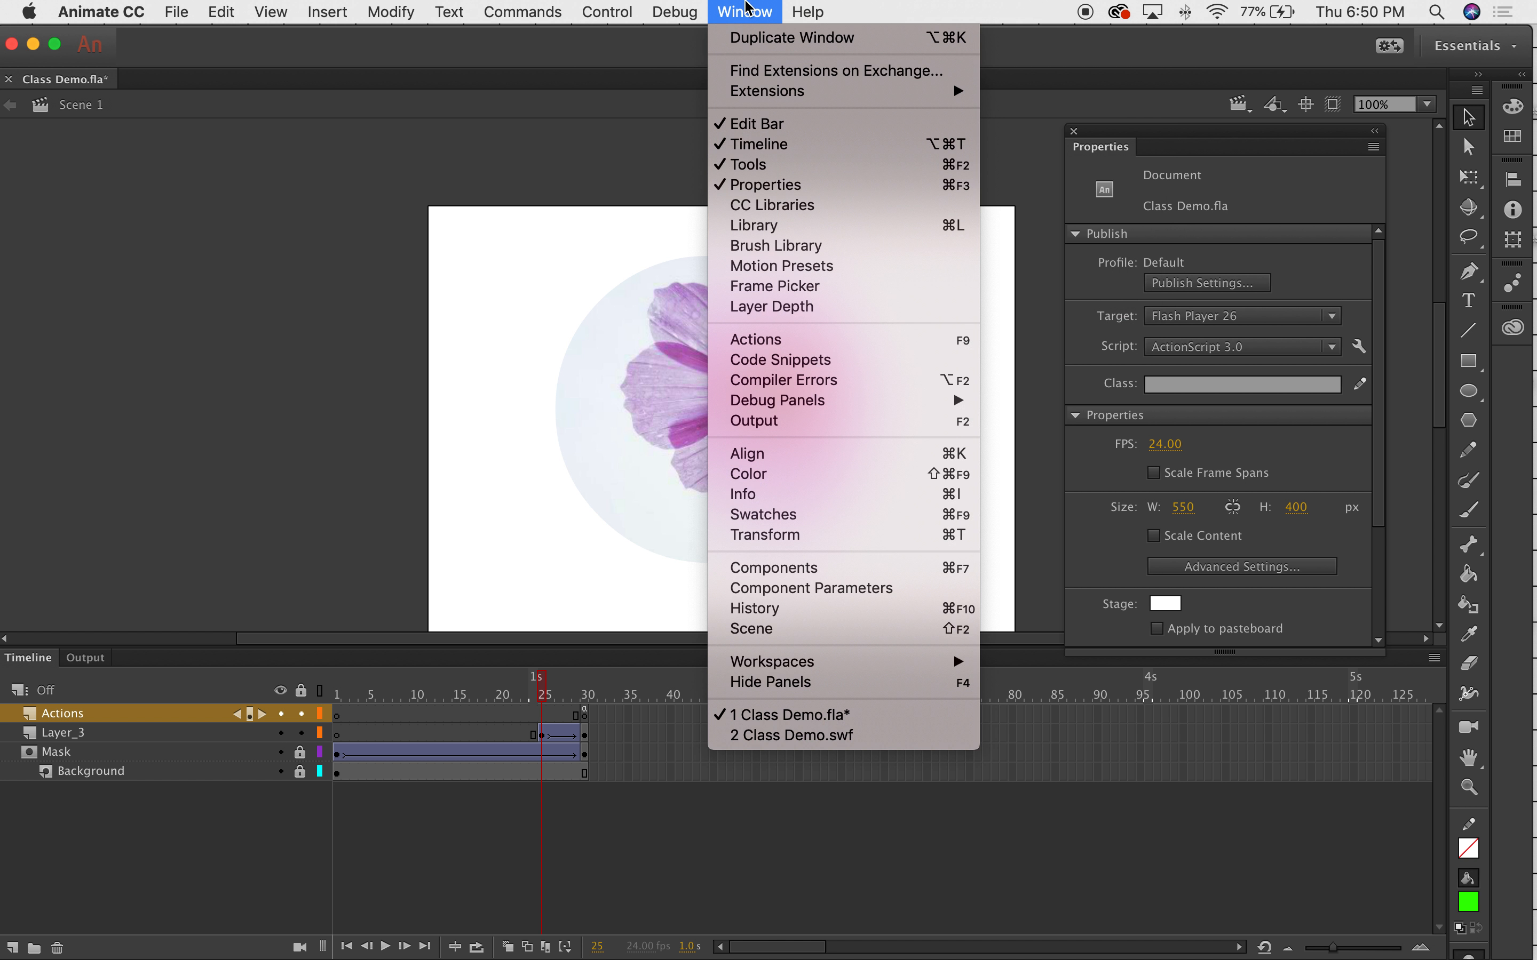
click(753, 338)
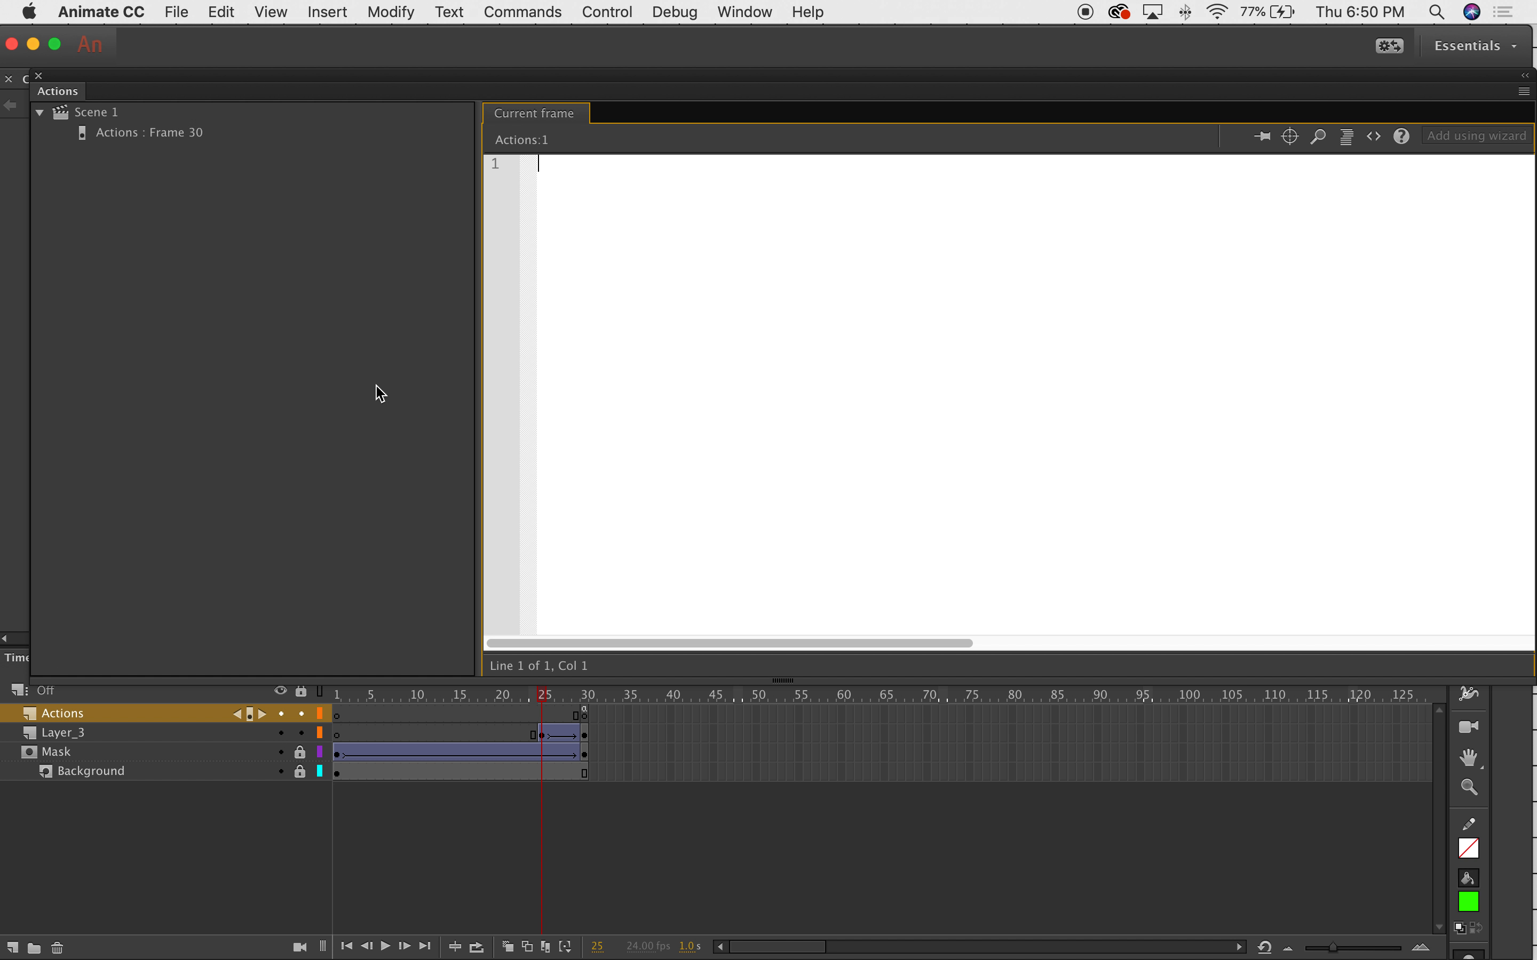
Change the Frame 30 script's gotoAndPlay(1) to gotoAndPlay(25) and close the Actions panel.
click(150, 137)
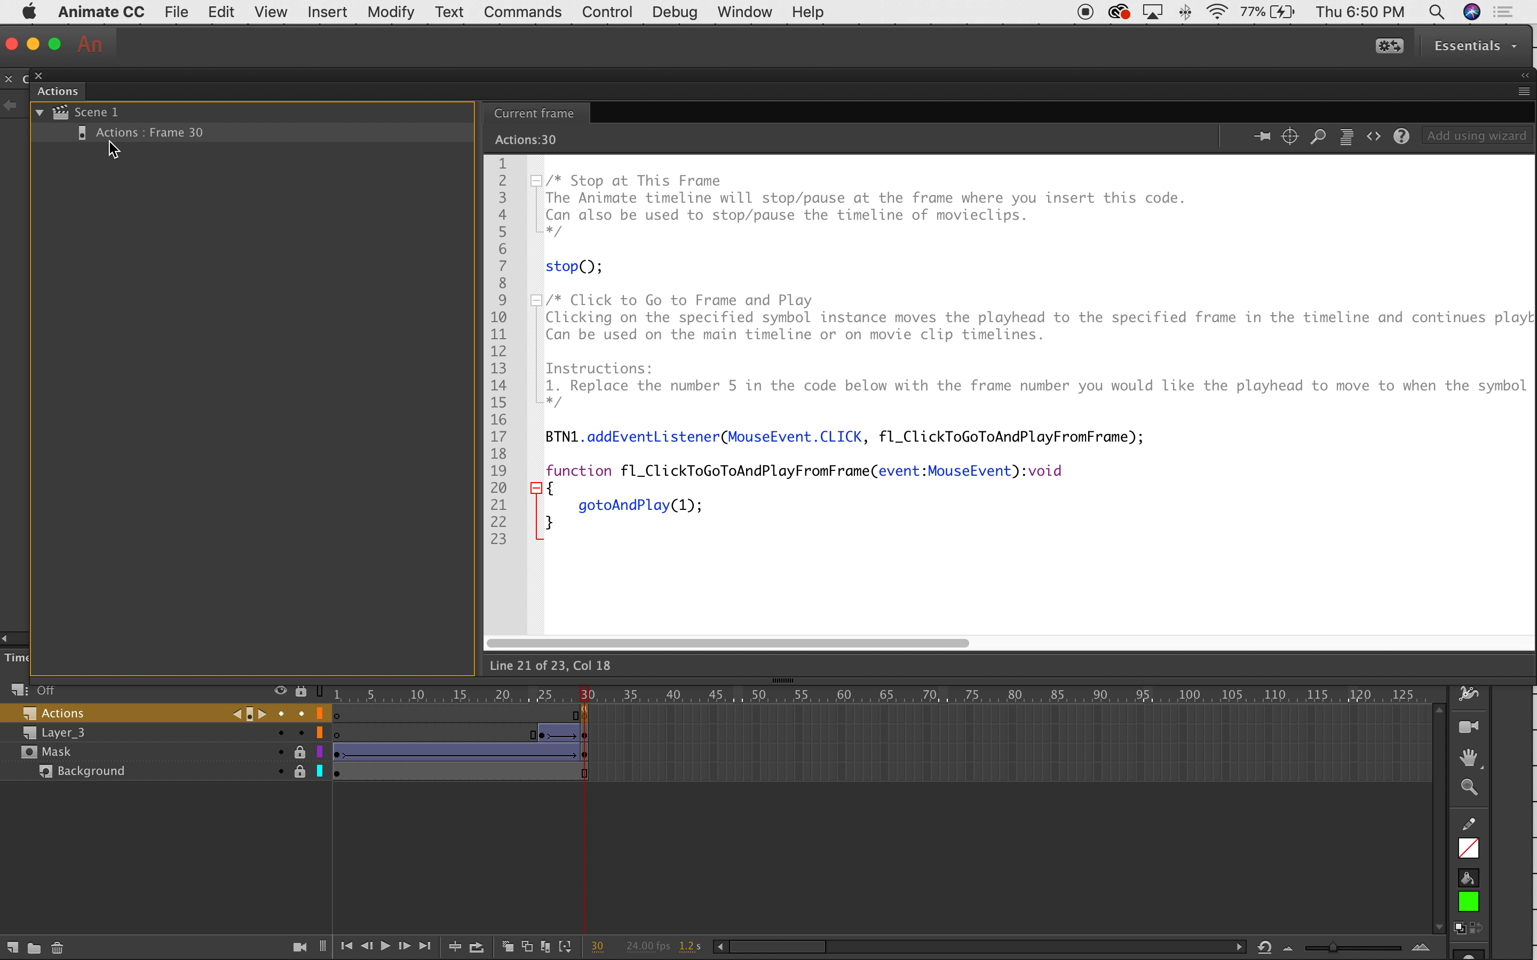
double_click(683, 507)
text(25)
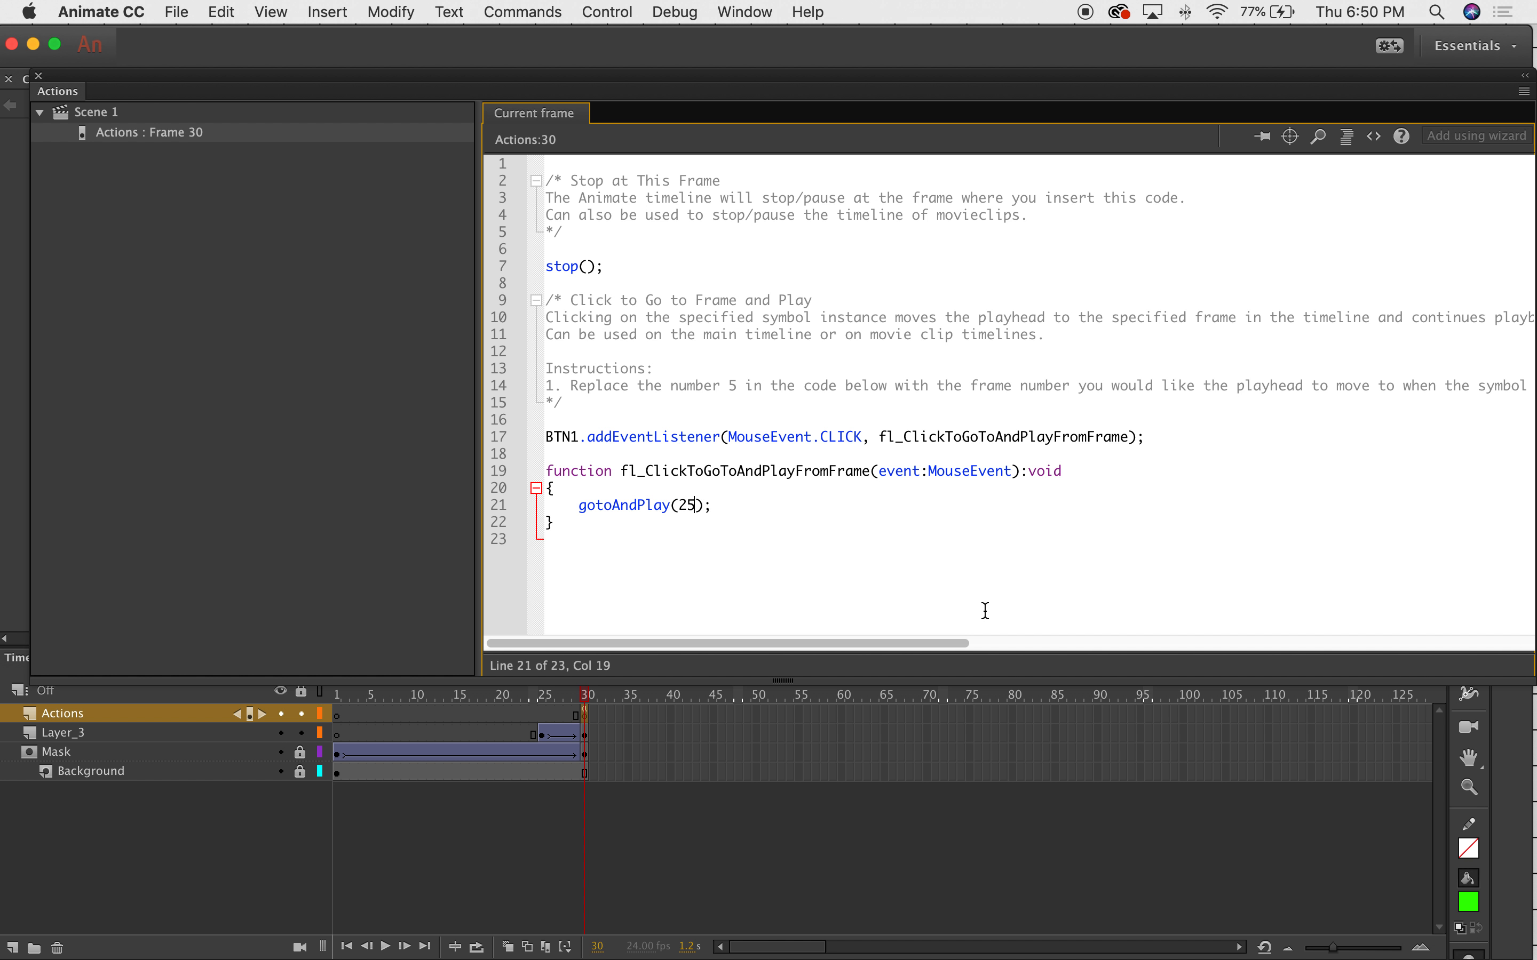
click(39, 76)
click(567, 688)
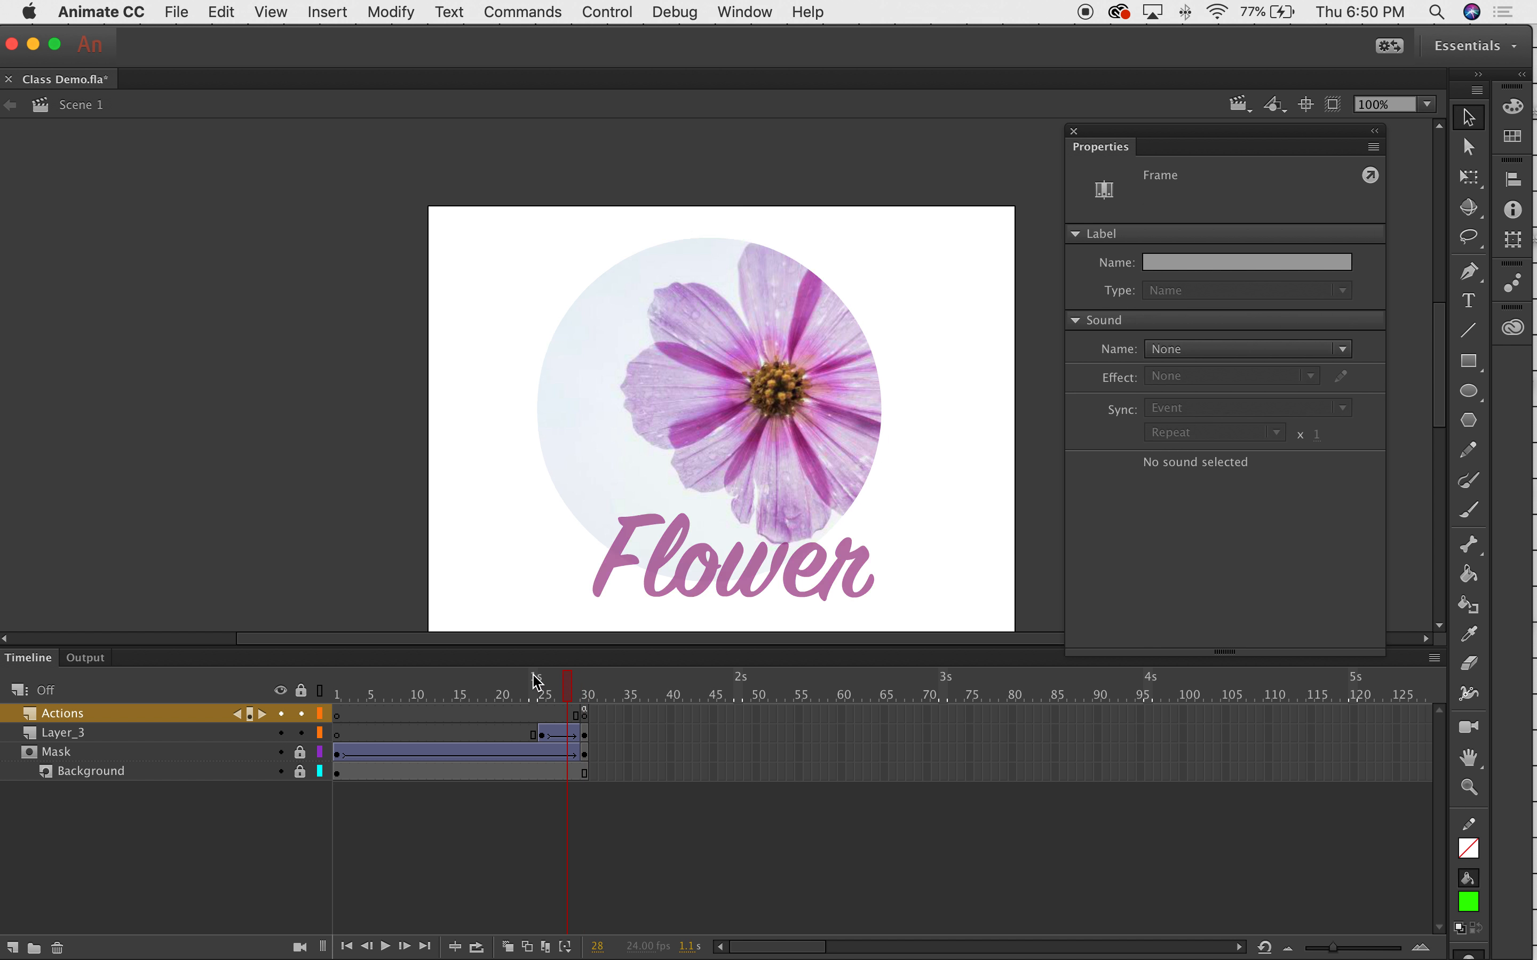
click(544, 683)
drag(546, 682, 584, 682)
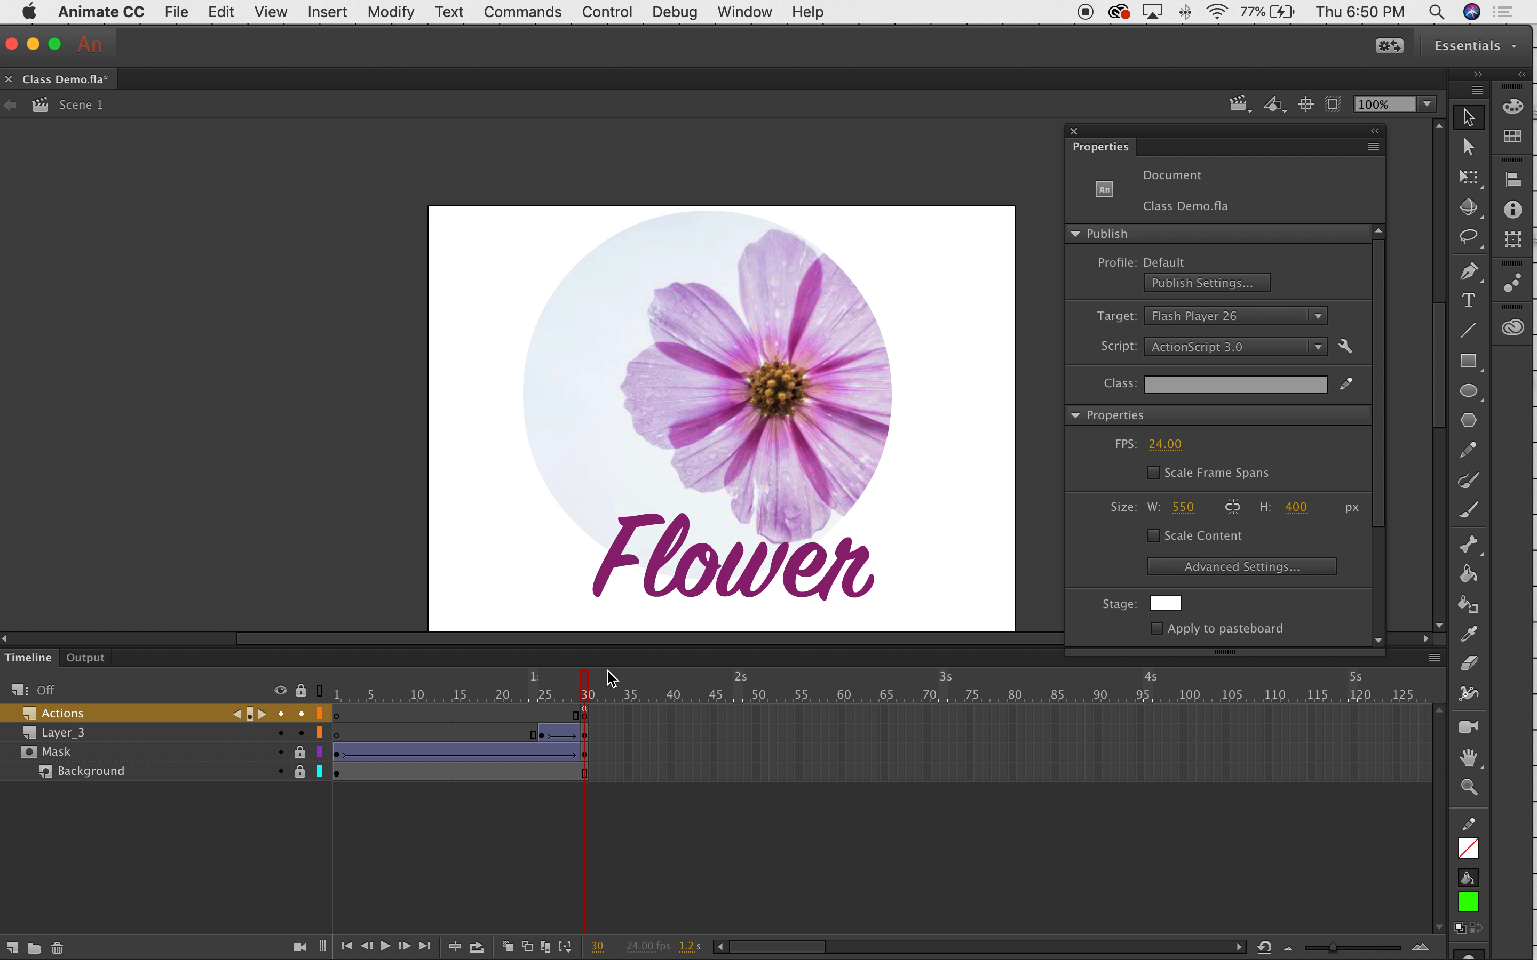
click(559, 7)
mouse_move(591, 12)
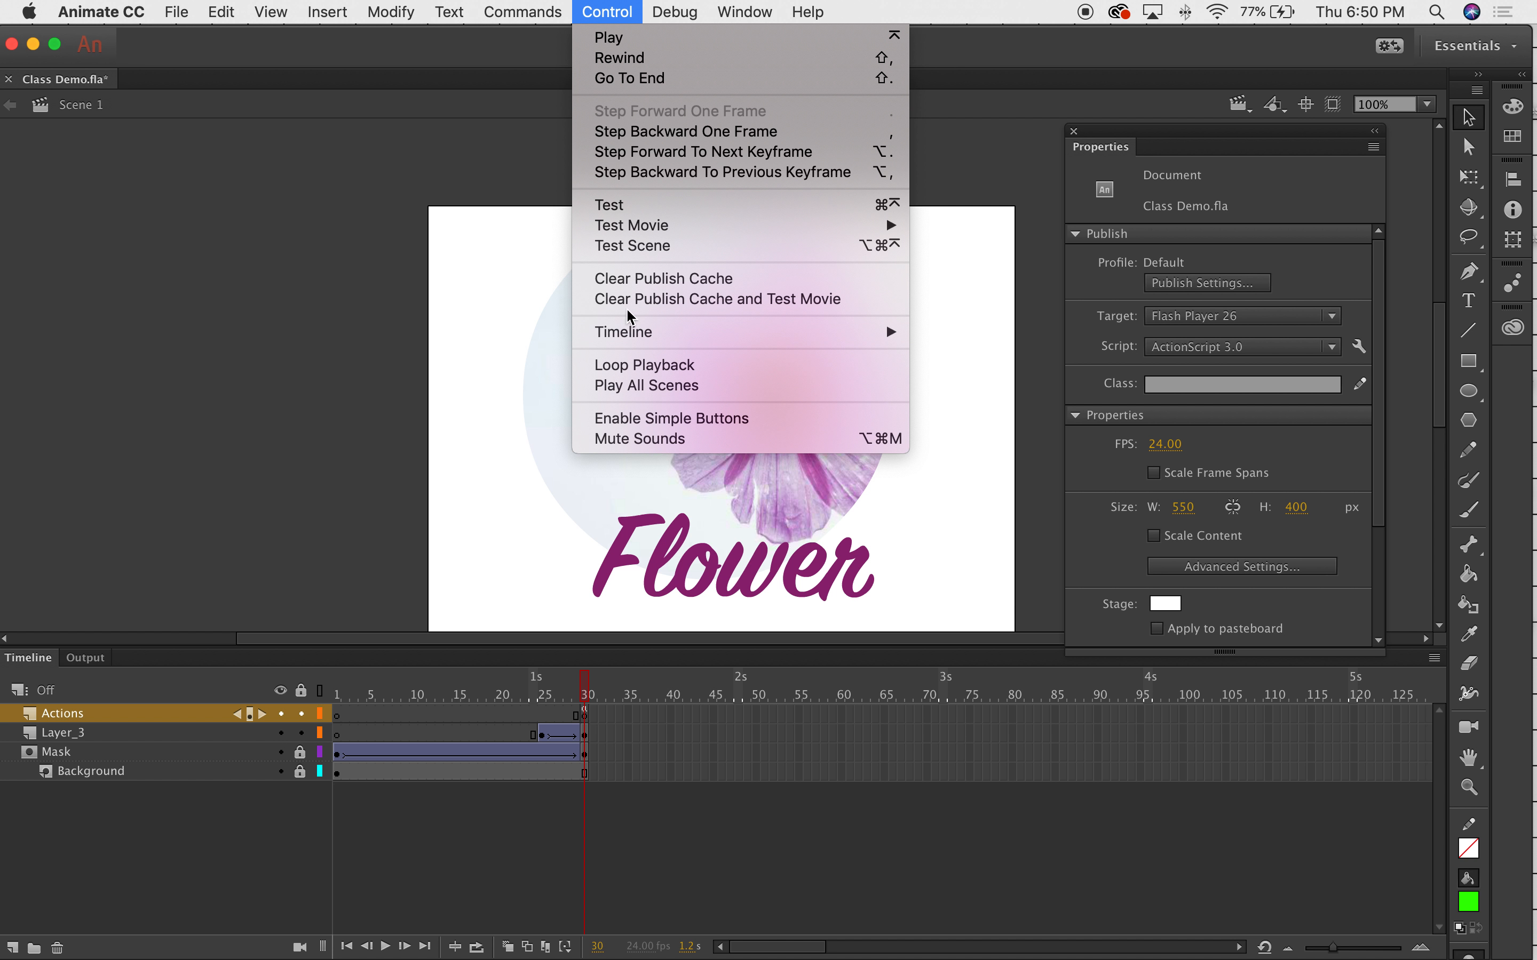
click(611, 211)
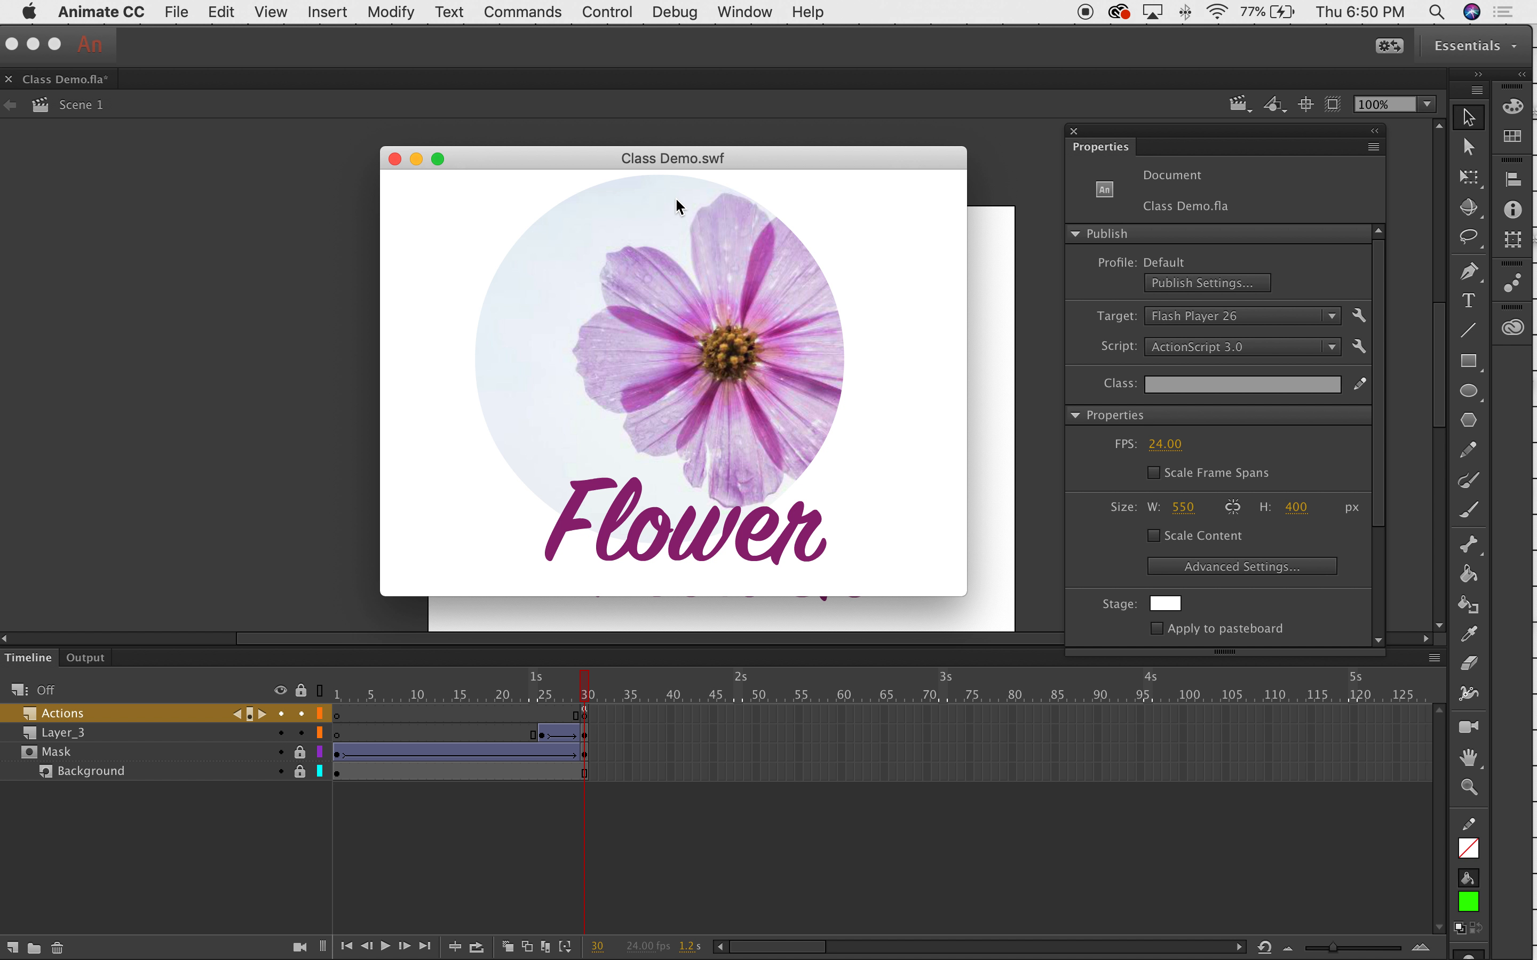
click(395, 158)
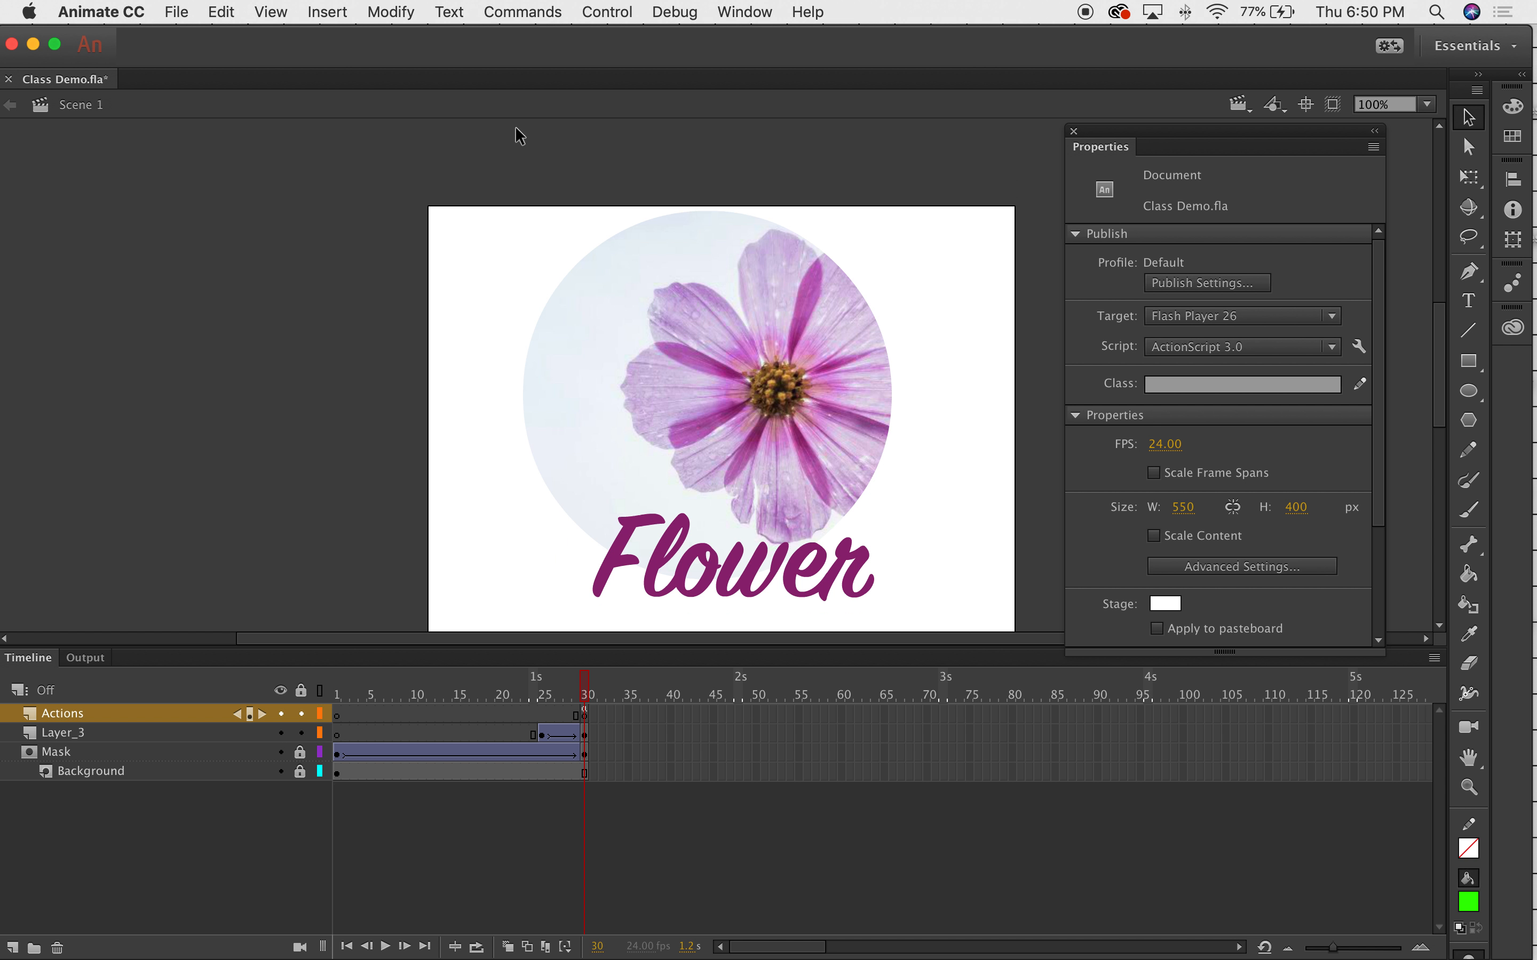
click(524, 10)
click(619, 206)
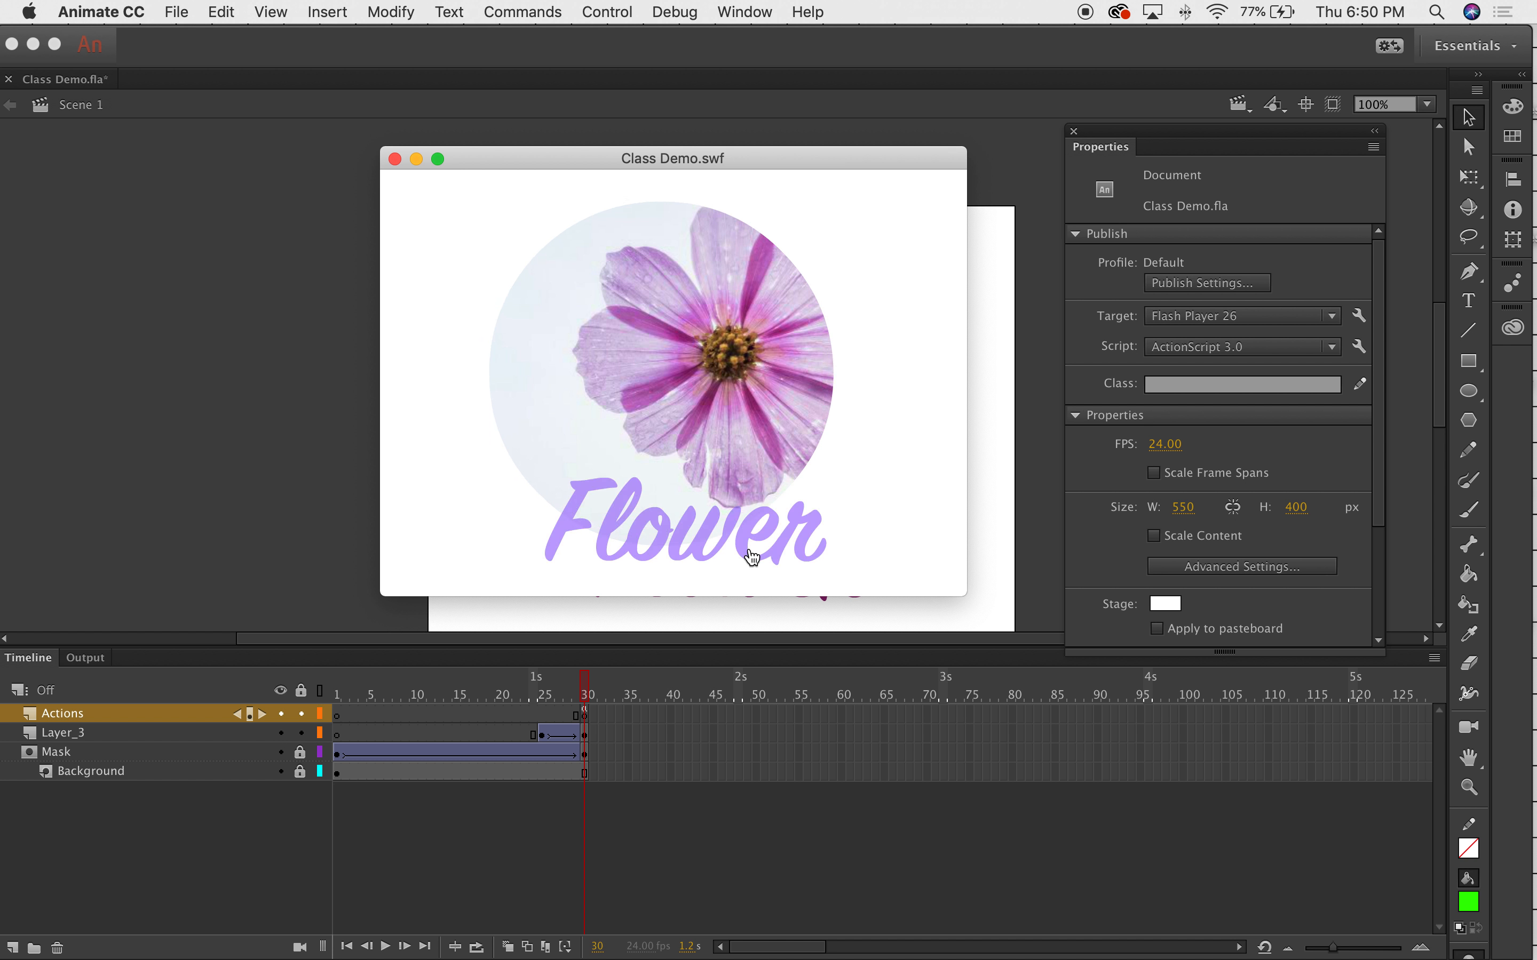
click(395, 159)
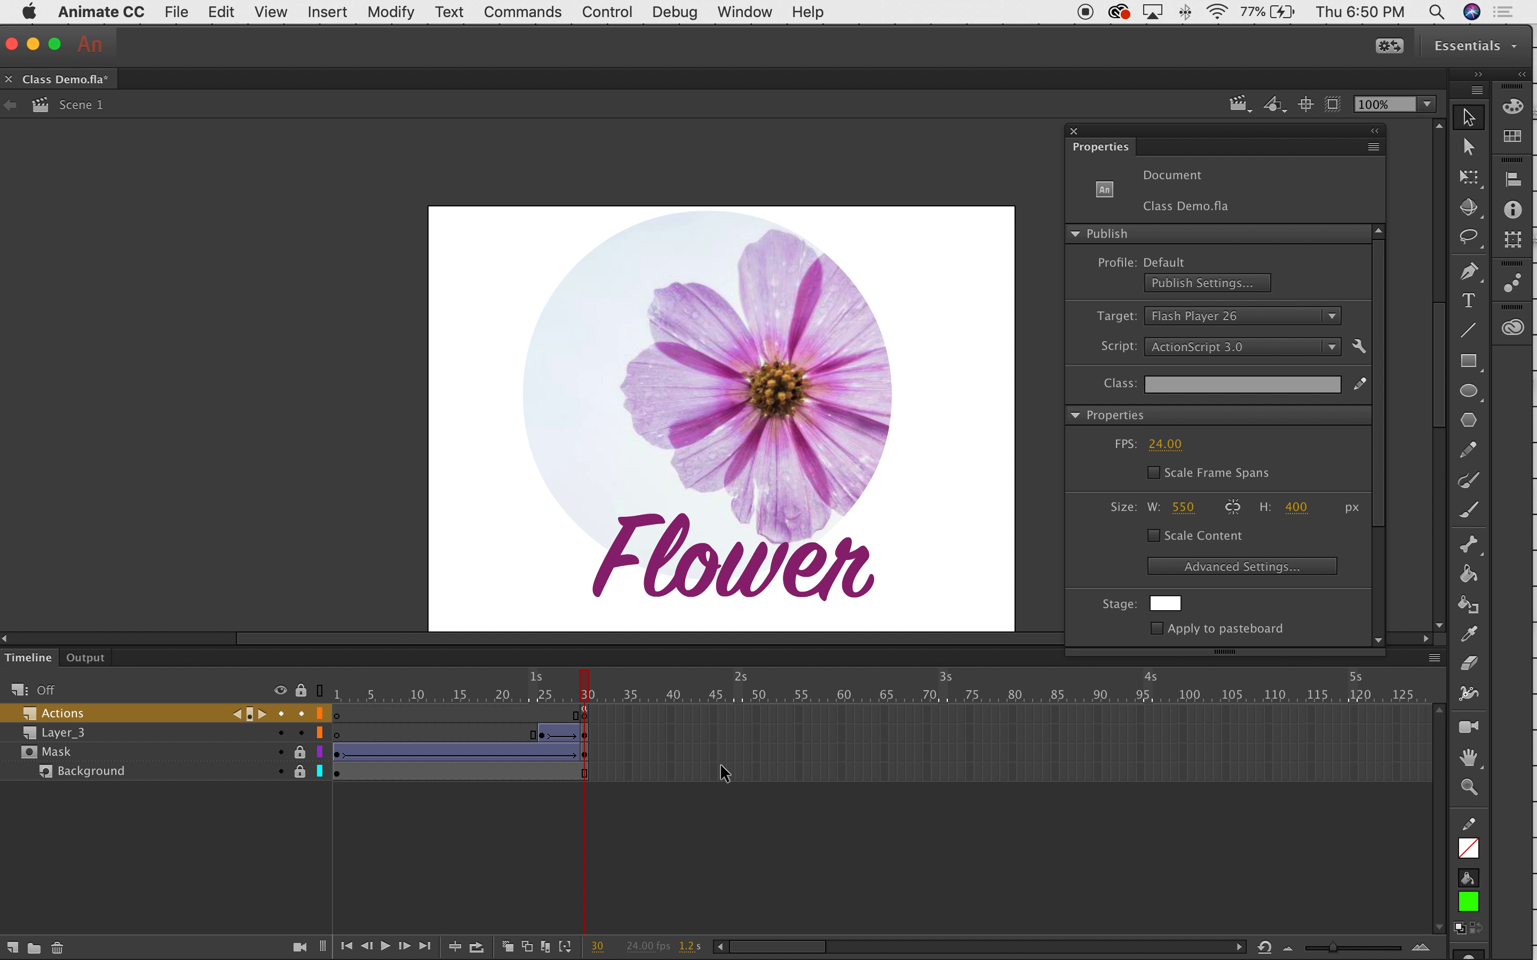
Select frame 30 on all four layers and drag the ending keyframes to frame 50.
click(585, 716)
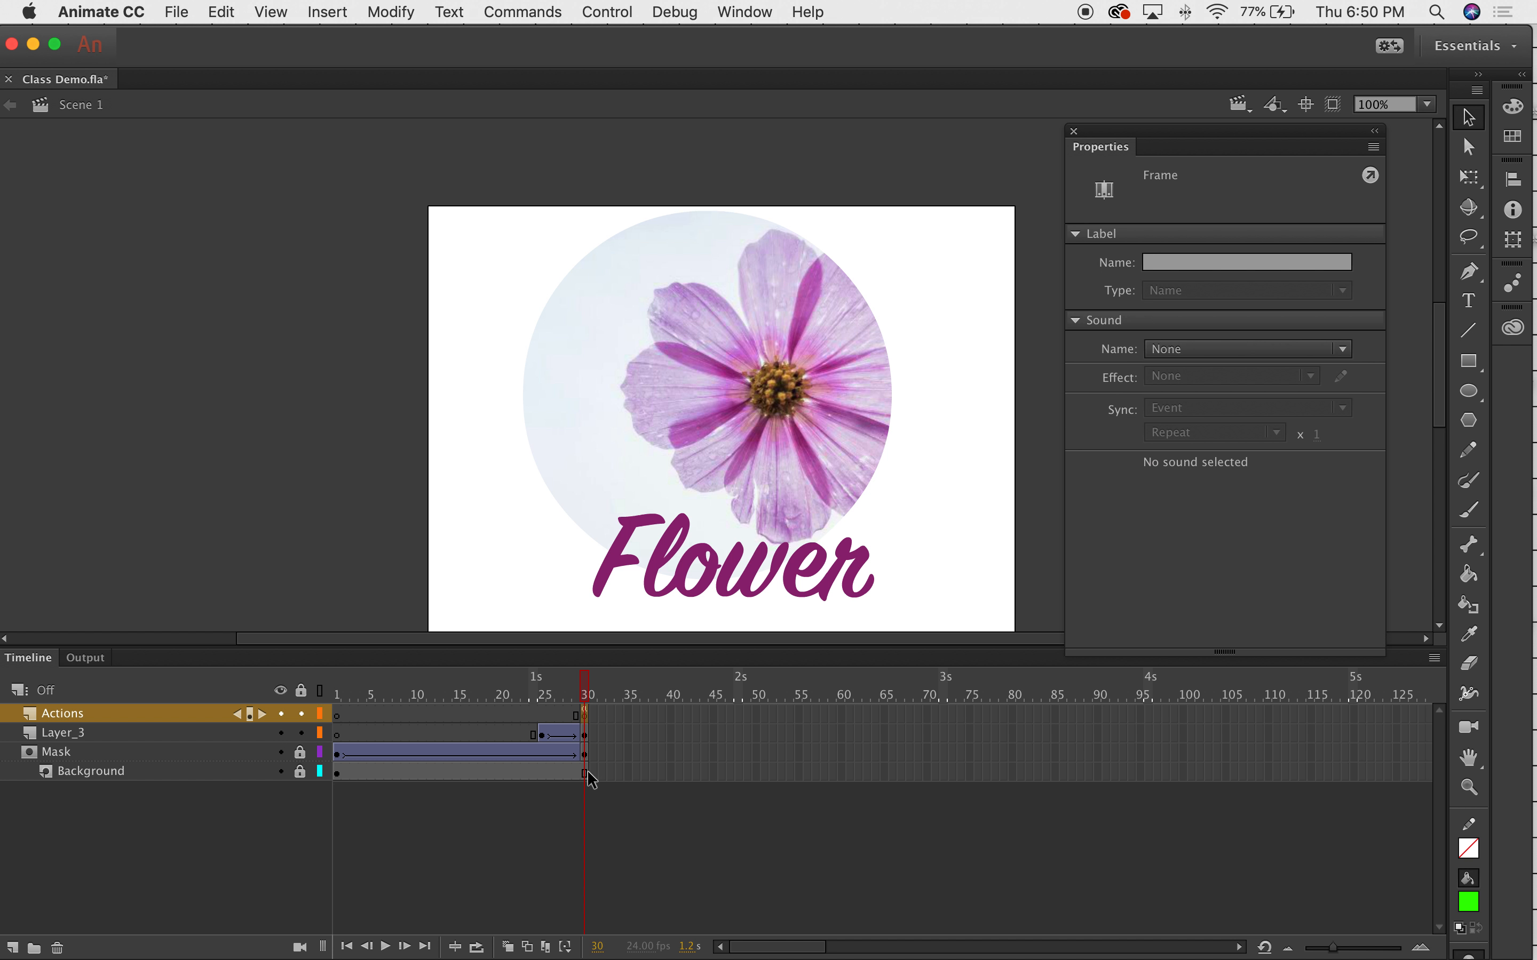
click(585, 734)
click(586, 748)
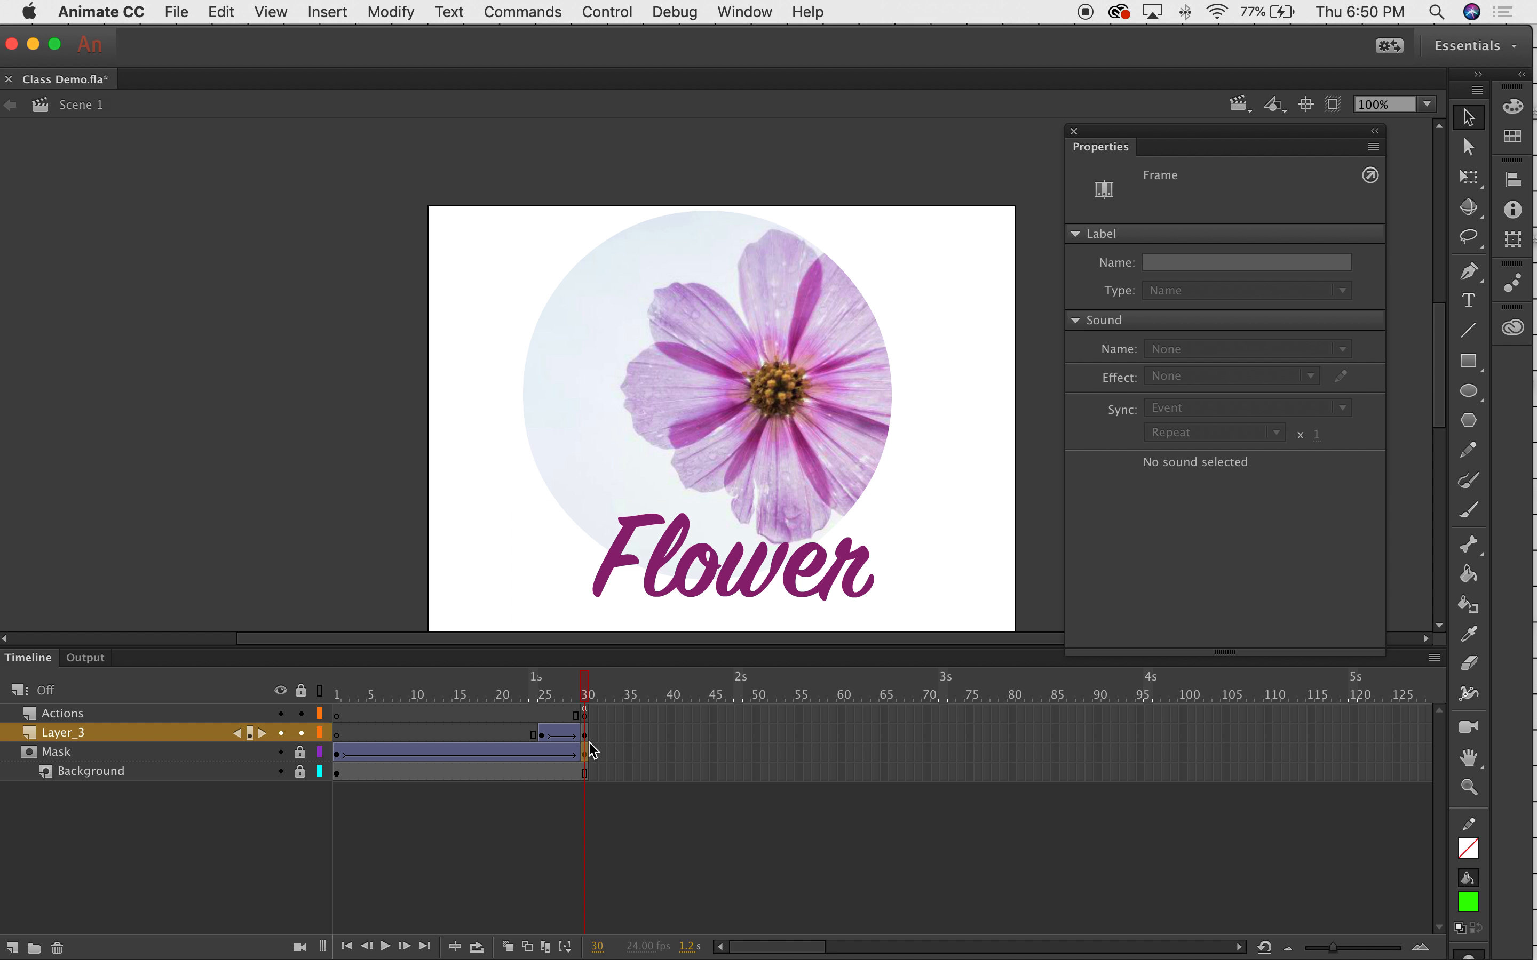
click(584, 717)
shift+click(586, 776)
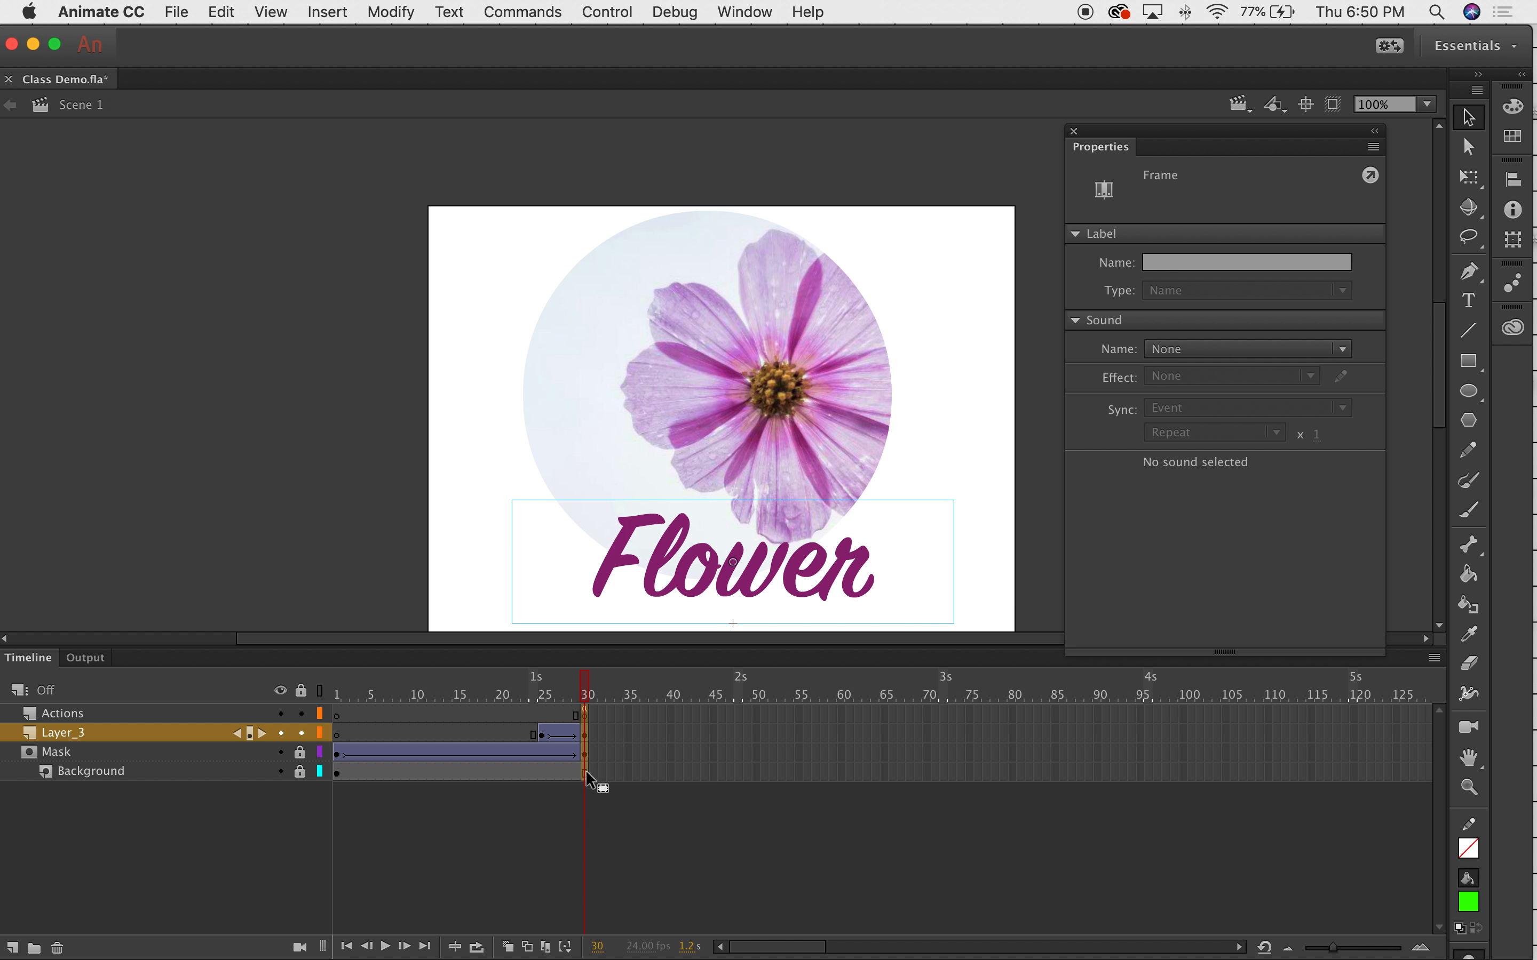
drag(583, 717, 756, 725)
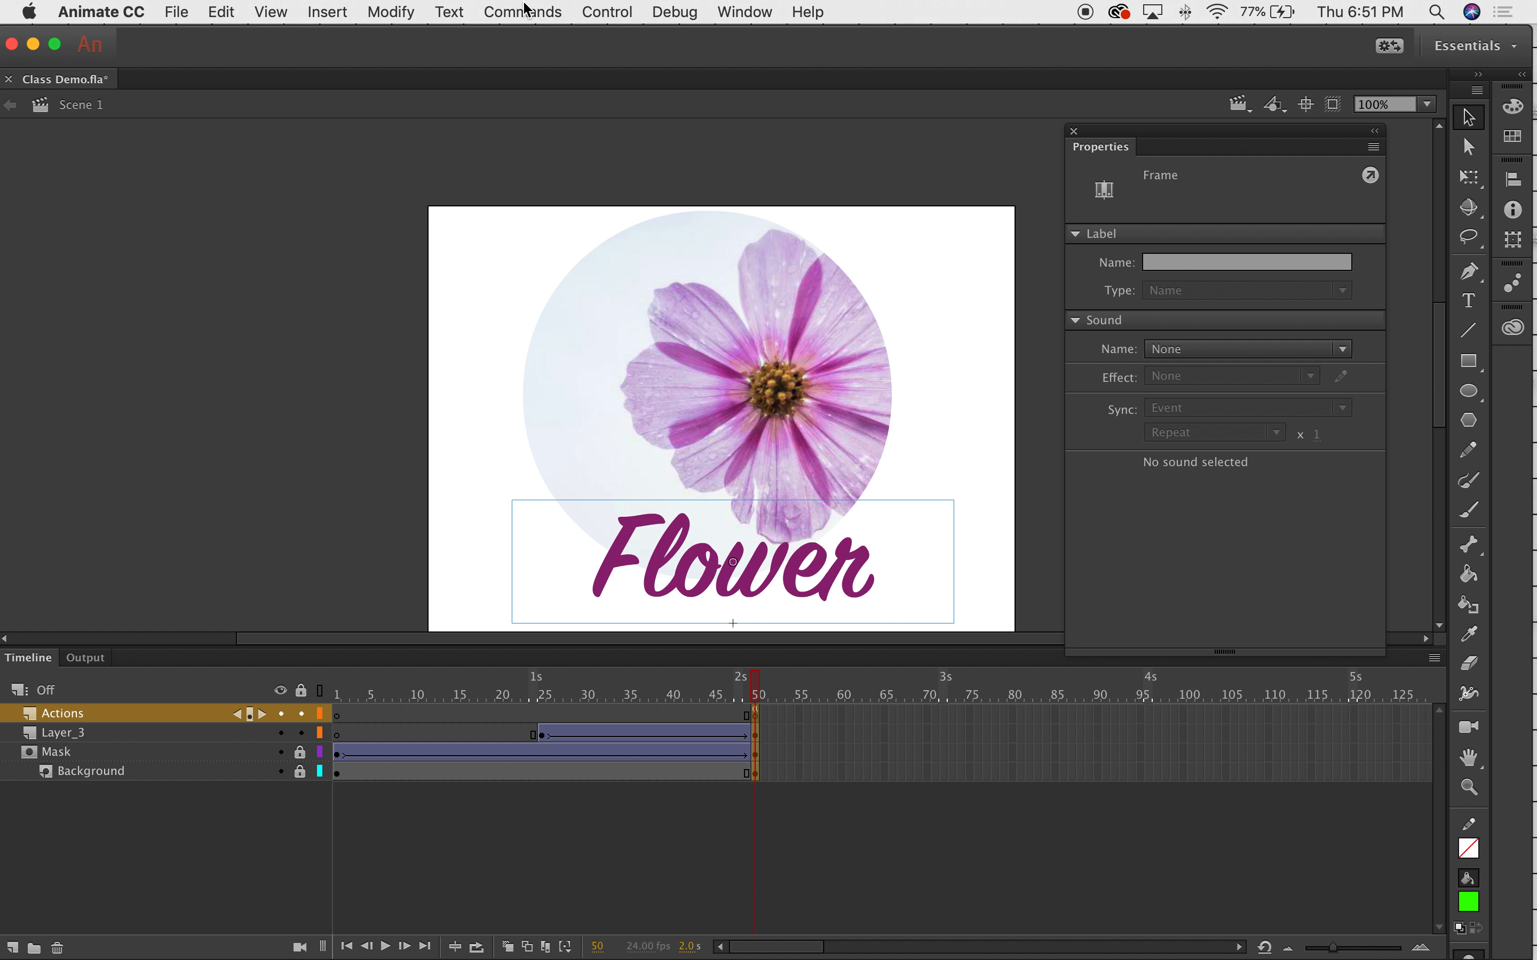
Test the movie in a preview window, close it, and scrub back through the animation.
click(521, 11)
mouse_move(607, 12)
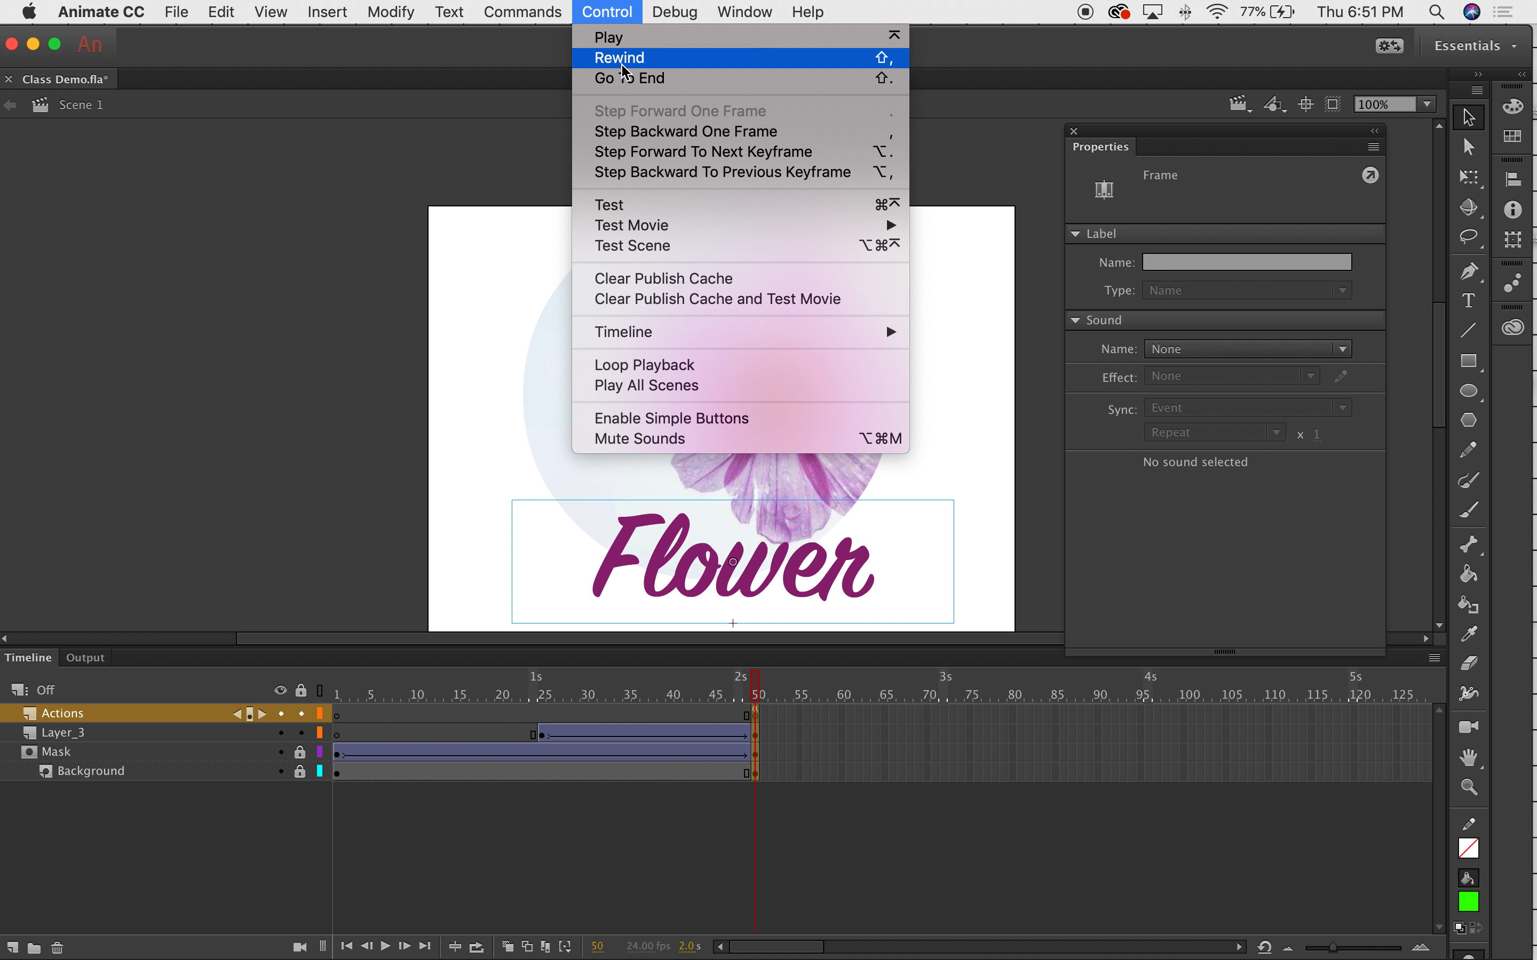
click(619, 204)
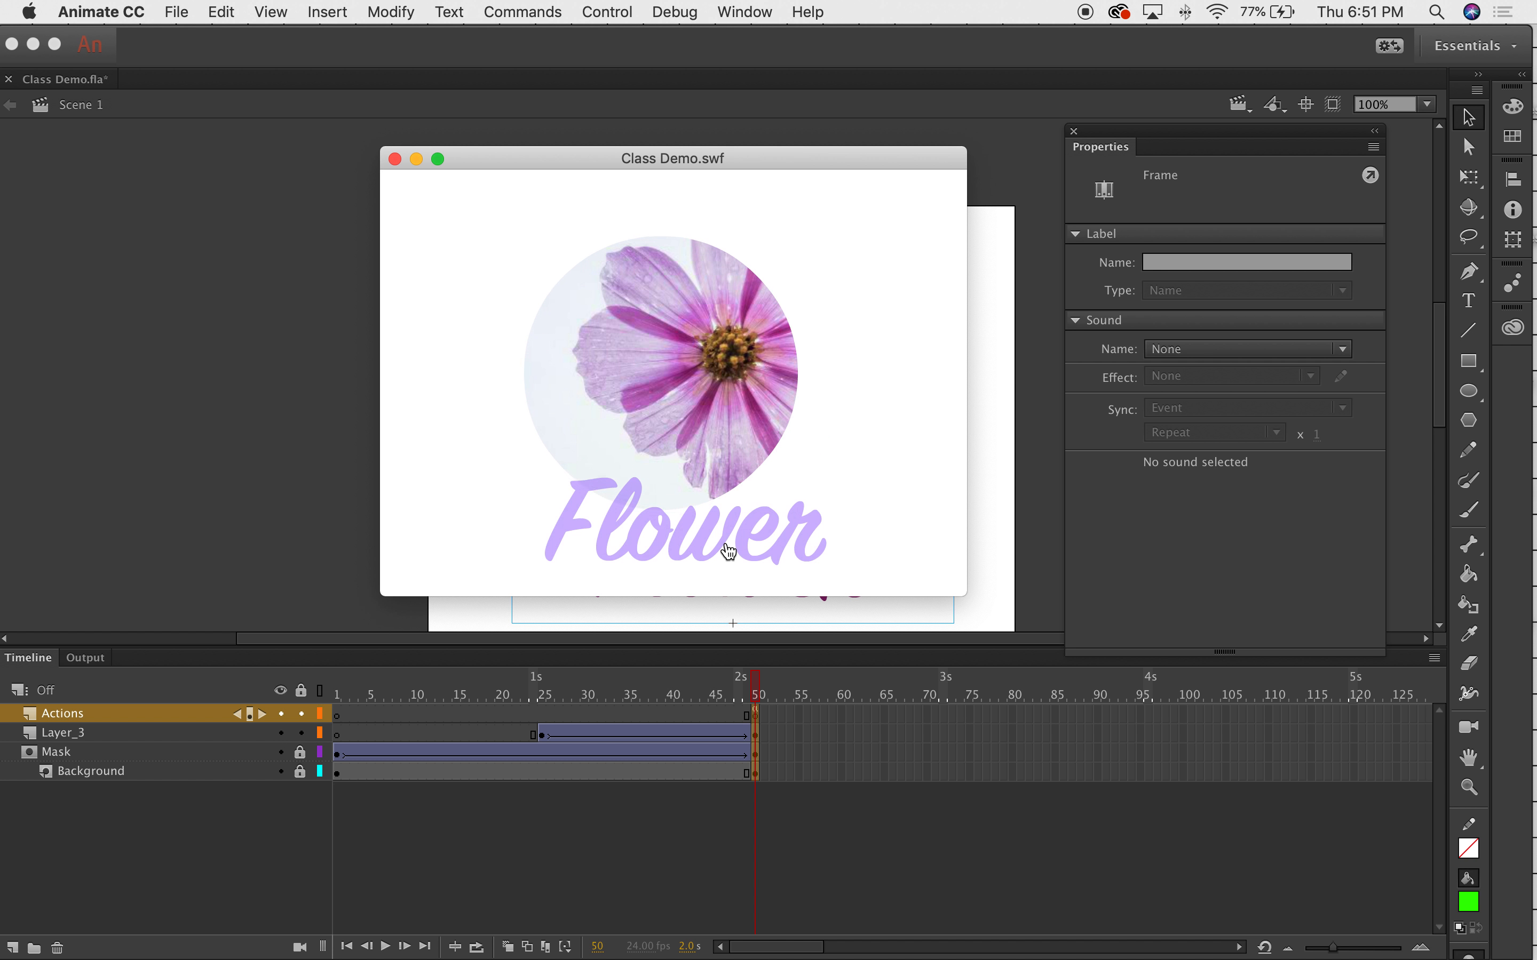
click(395, 159)
mouse_move(765, 693)
mouse_down()
mouse_move(540, 693)
mouse_move(746, 683)
mouse_up()
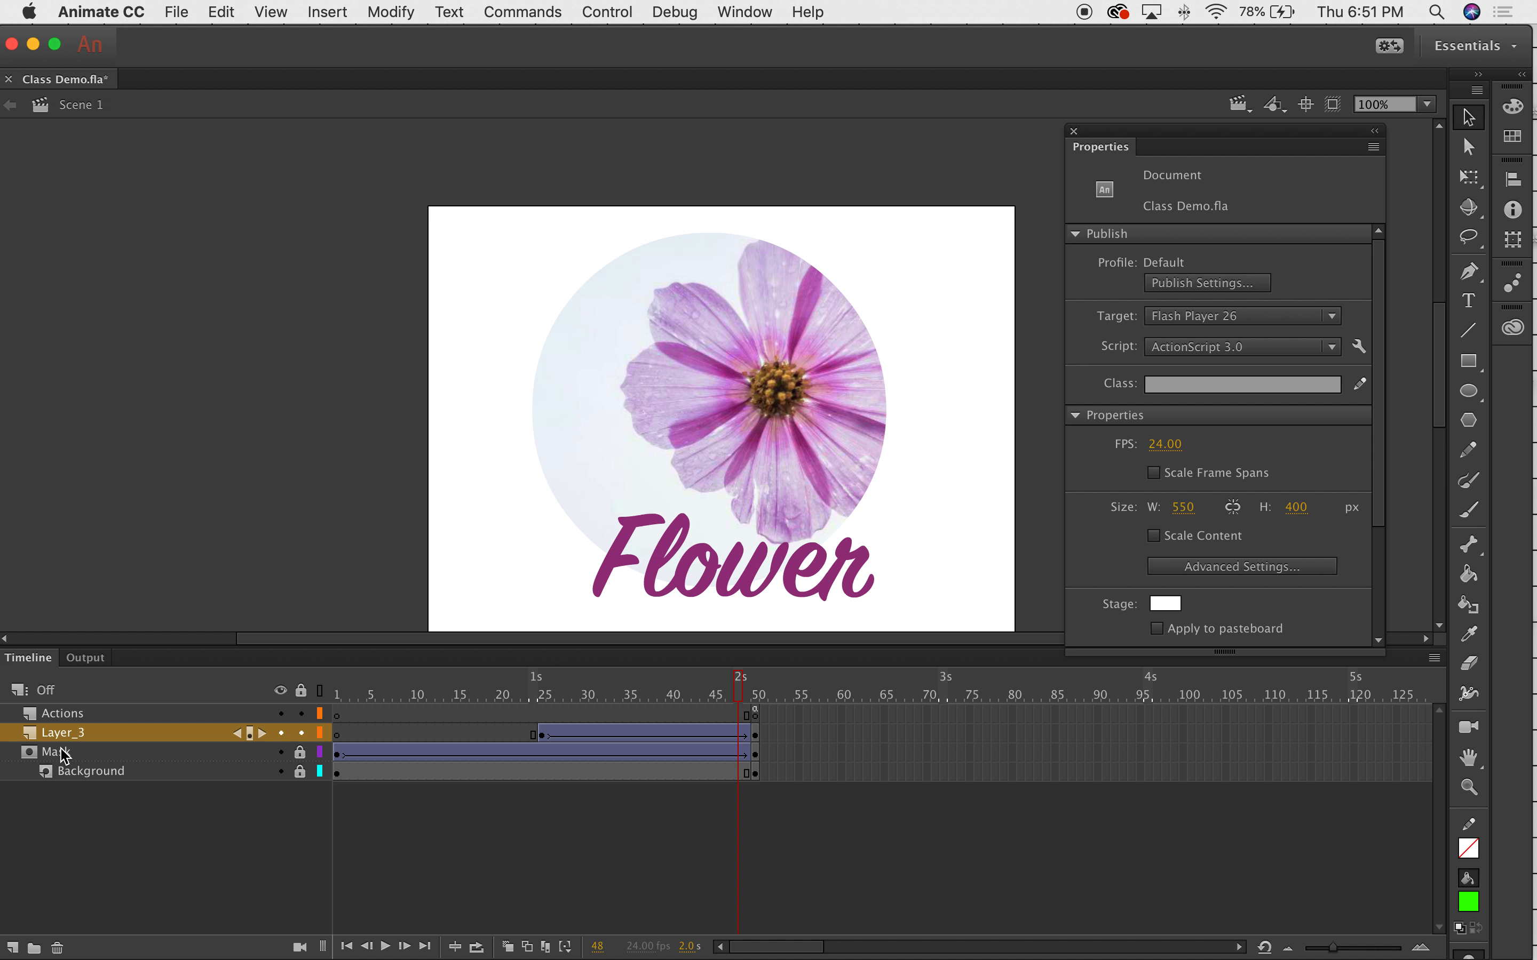
Rename Layer_3 to FlowerBTN.
double_click(73, 733)
text(Flo)
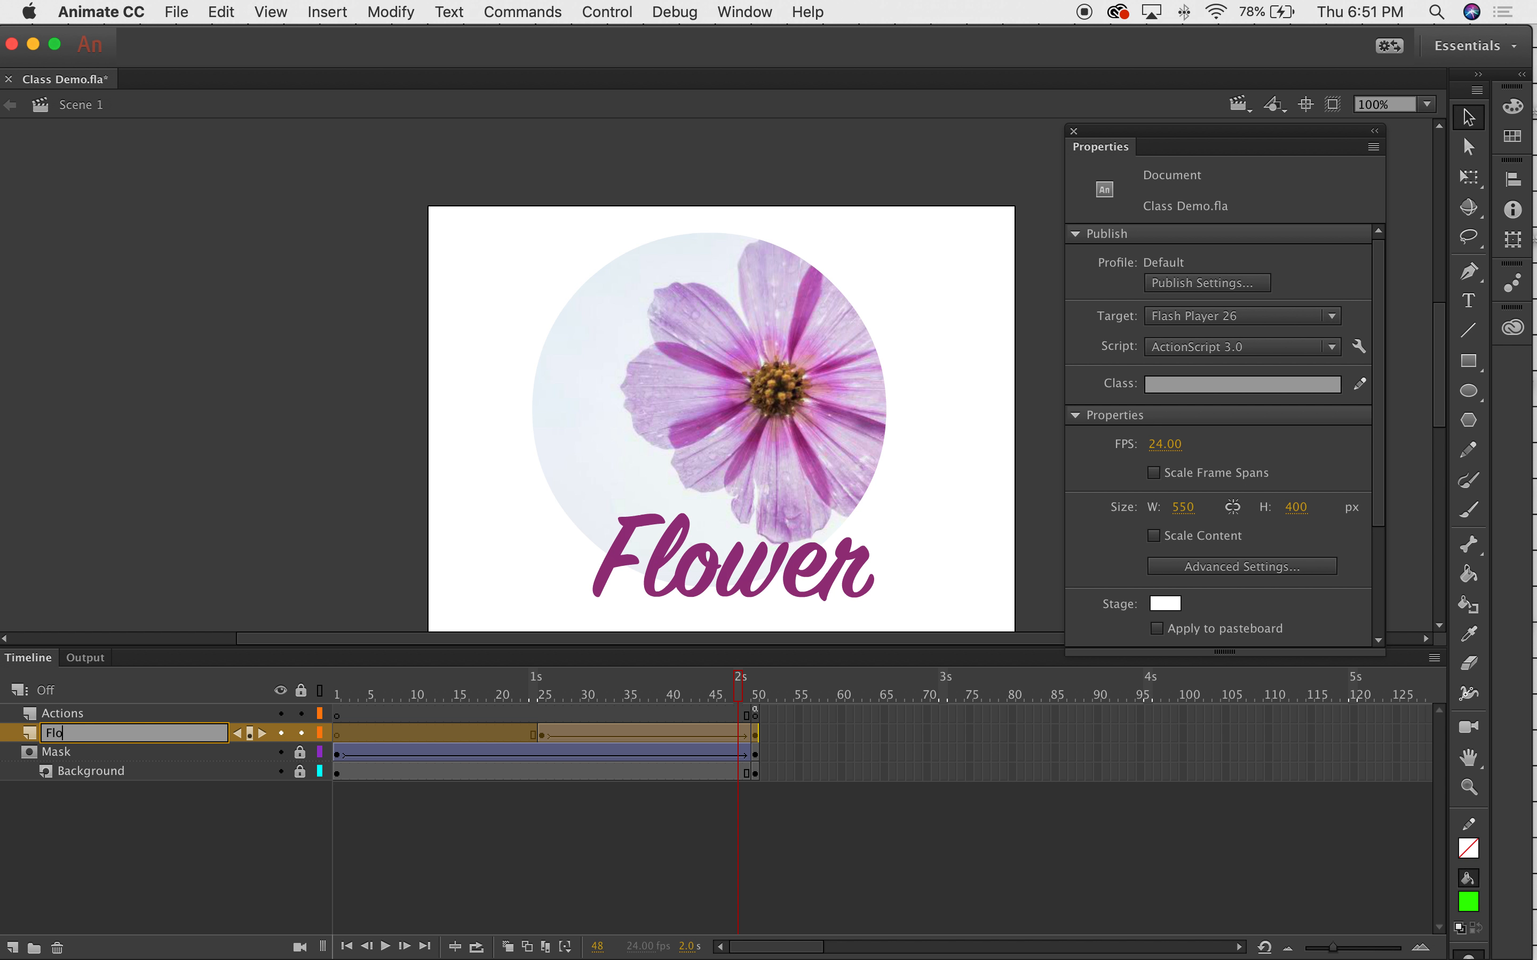
text(werBTN)
click(742, 696)
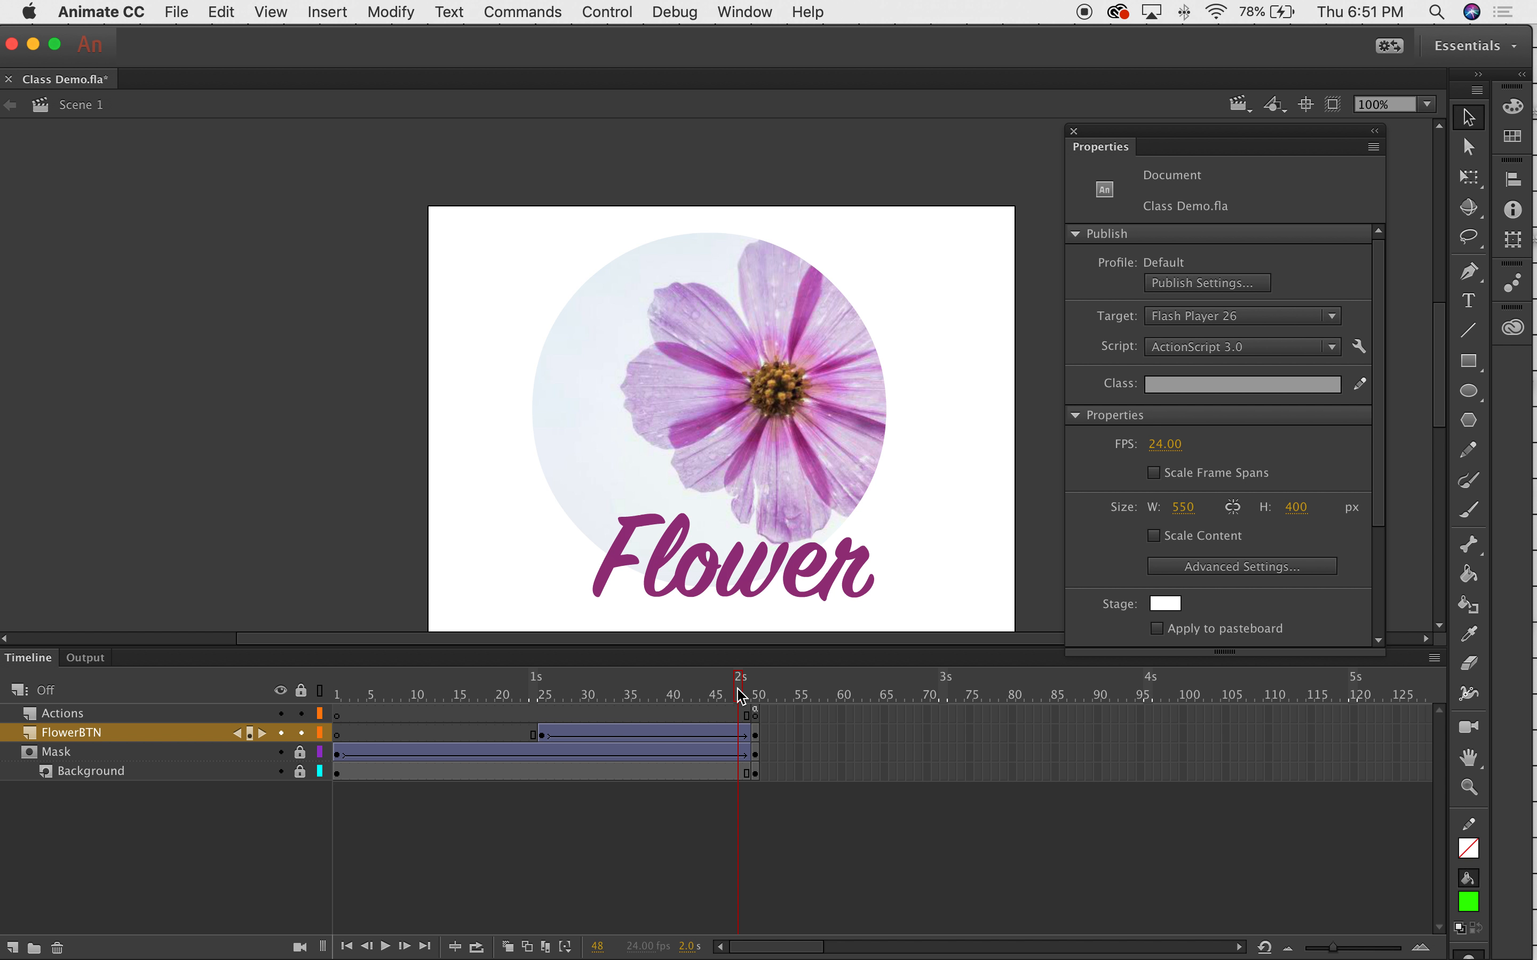
Drag every layer's ending keyframes from frame 50 out to frame 71.
click(755, 714)
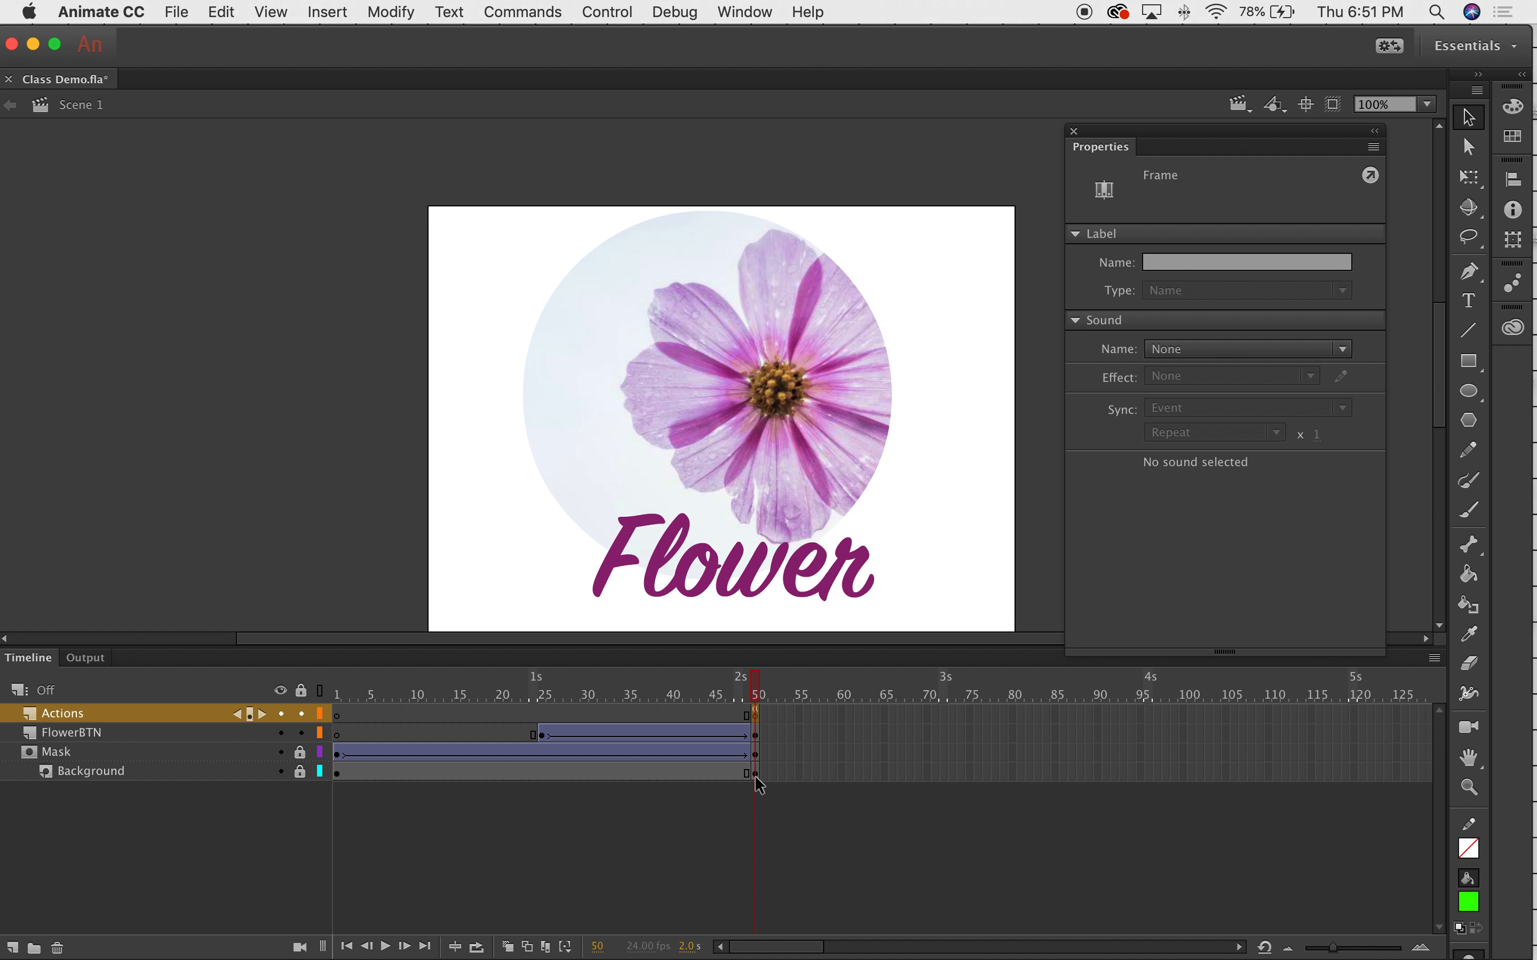
drag(755, 774, 766, 724)
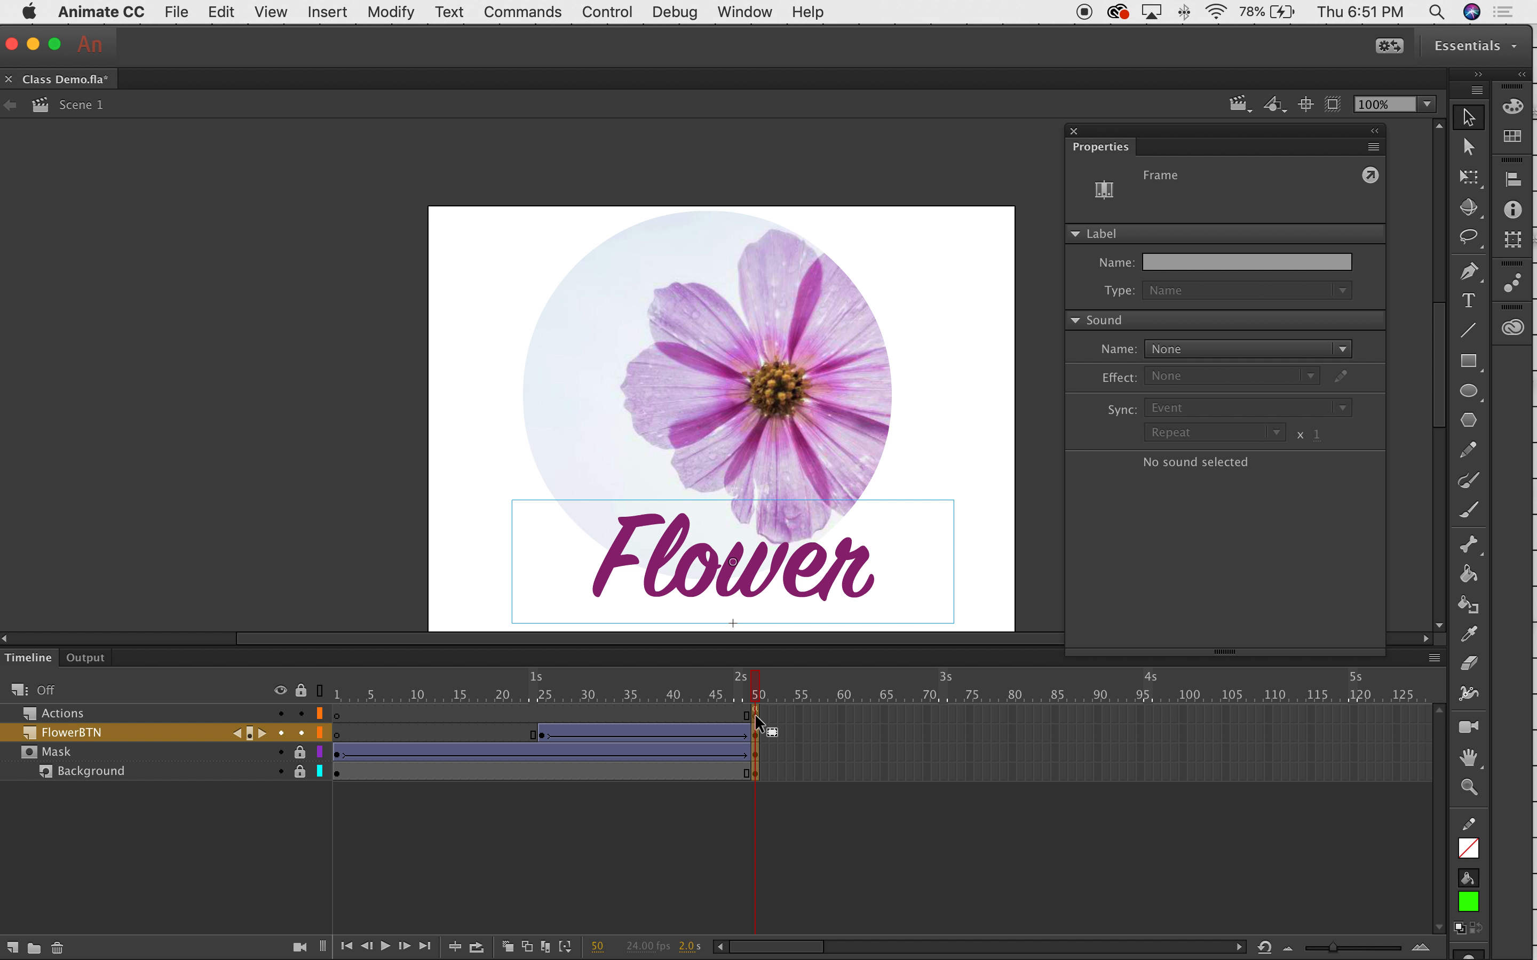
drag(755, 715, 765, 661)
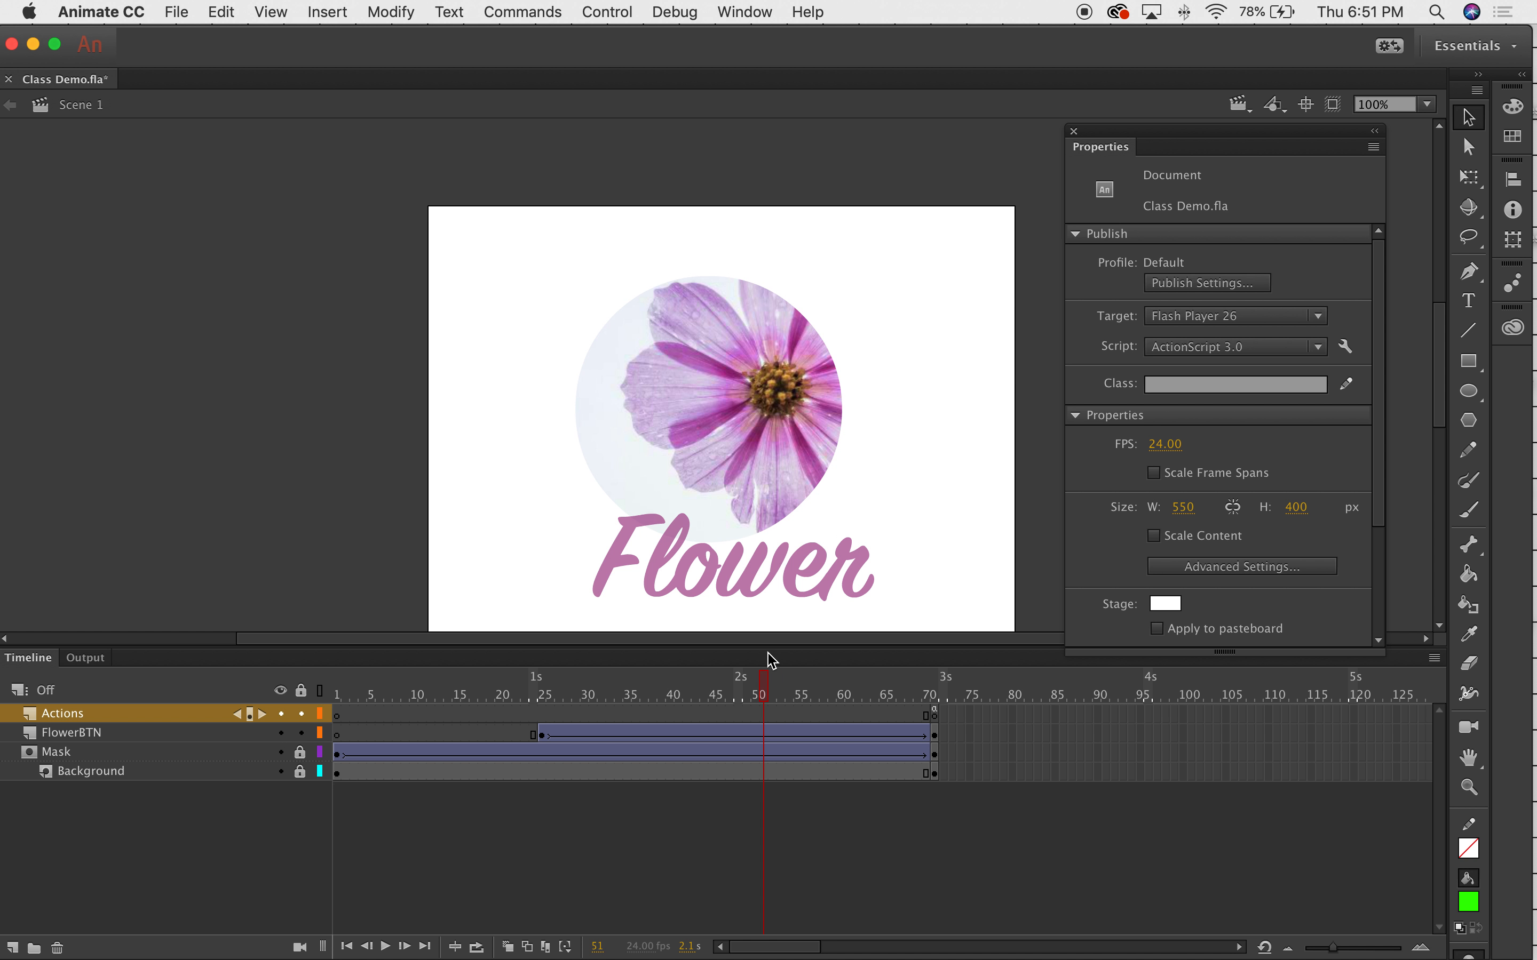
click(552, 11)
mouse_move(452, 14)
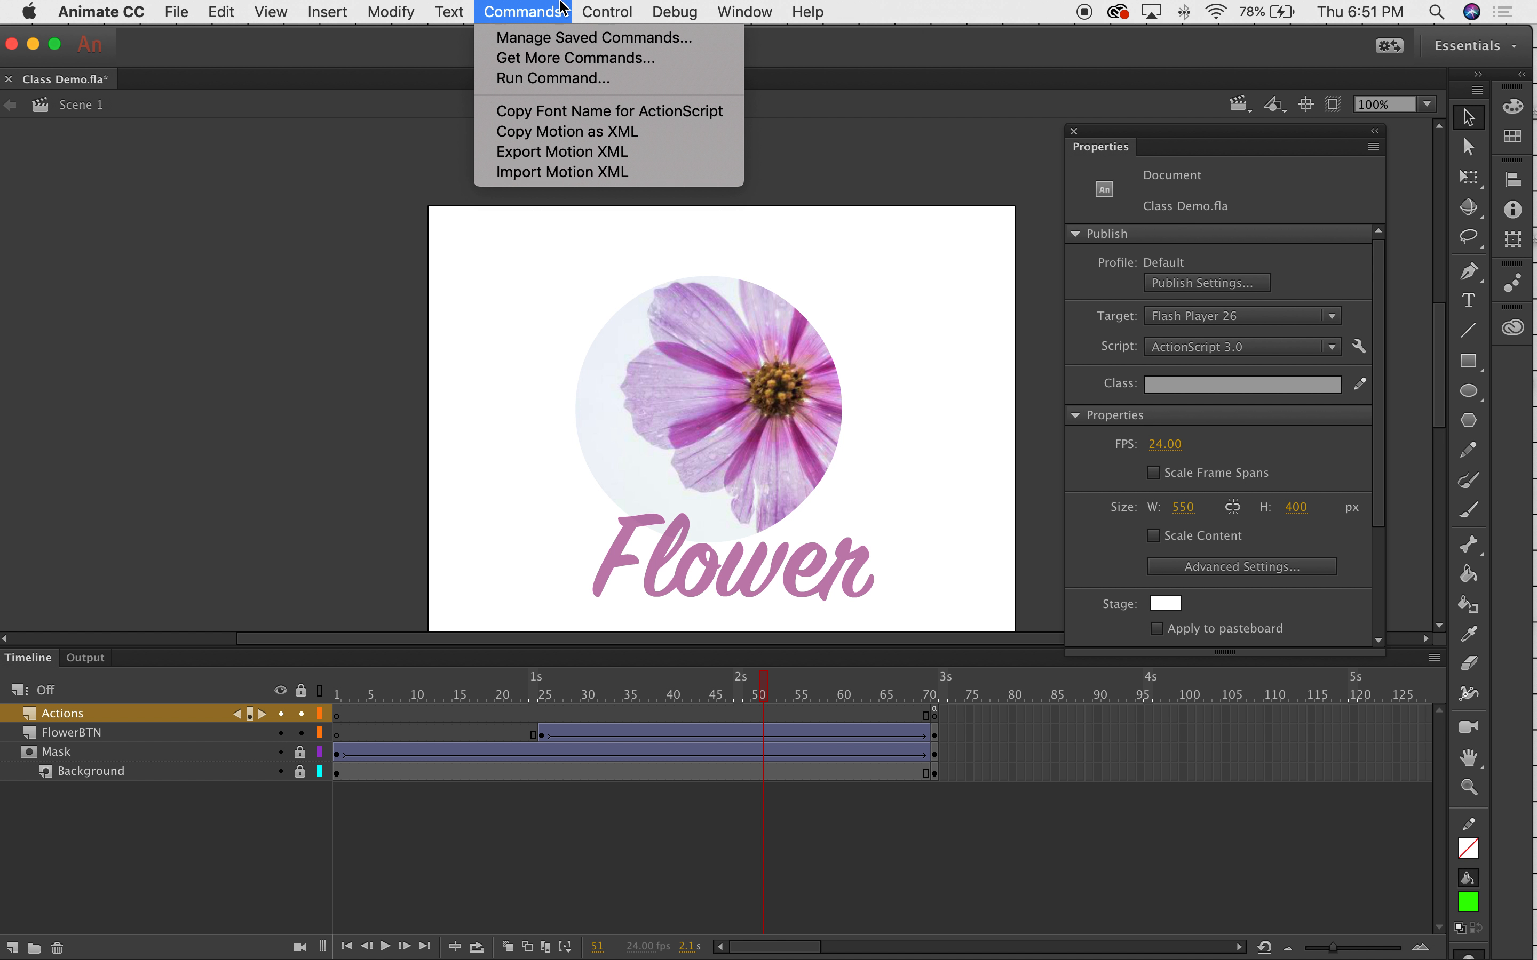
mouse_move(606, 13)
click(664, 205)
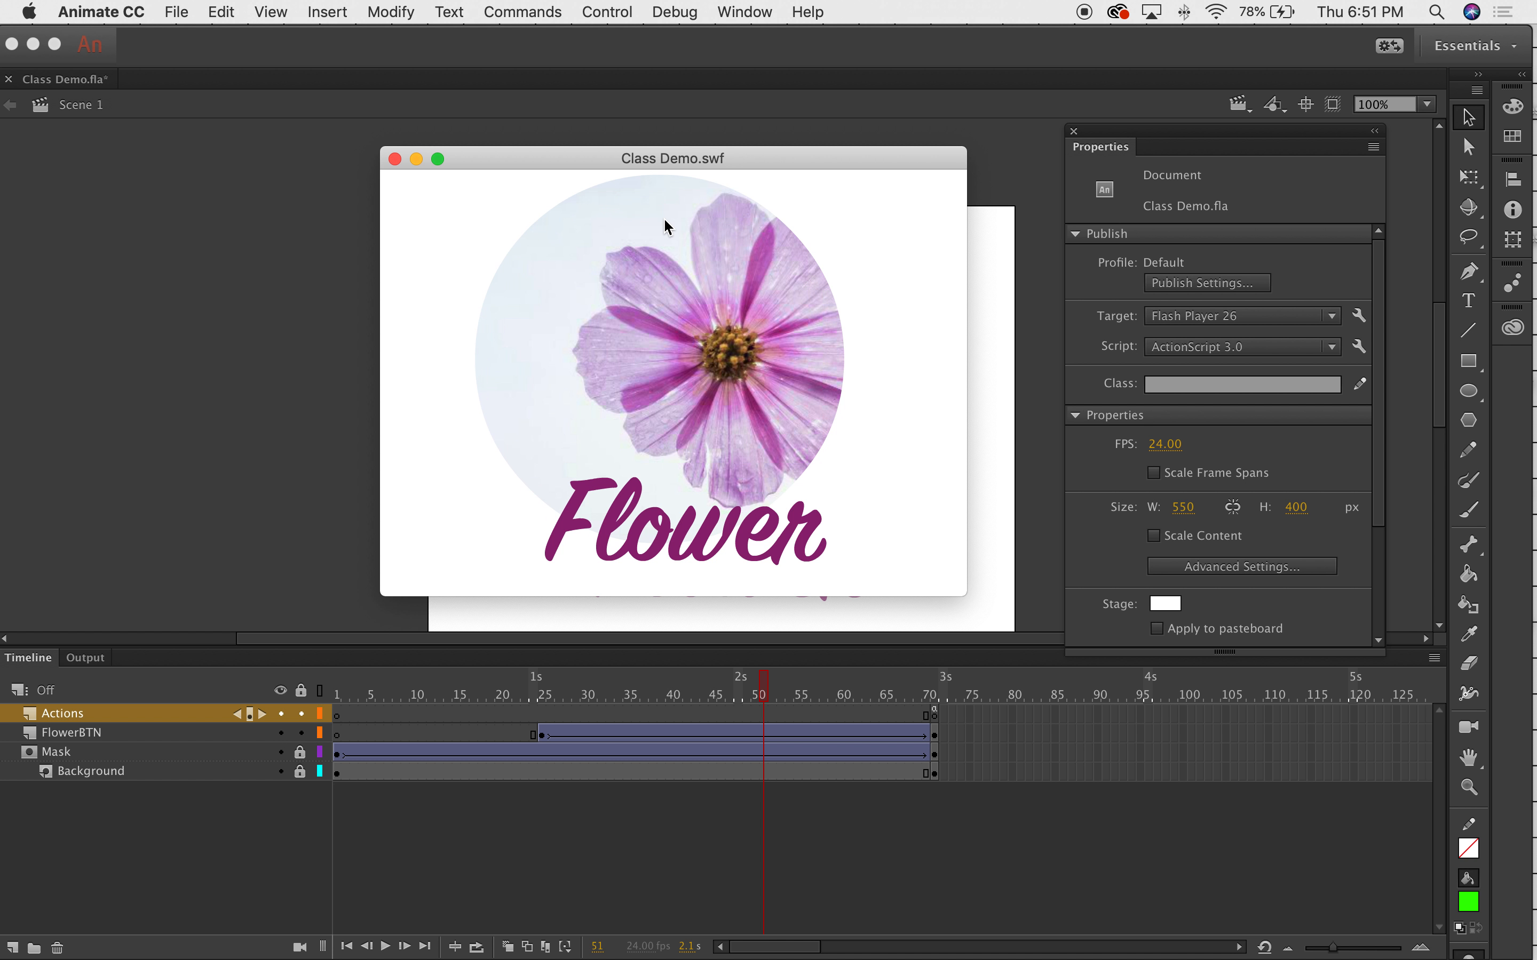
click(610, 554)
click(394, 158)
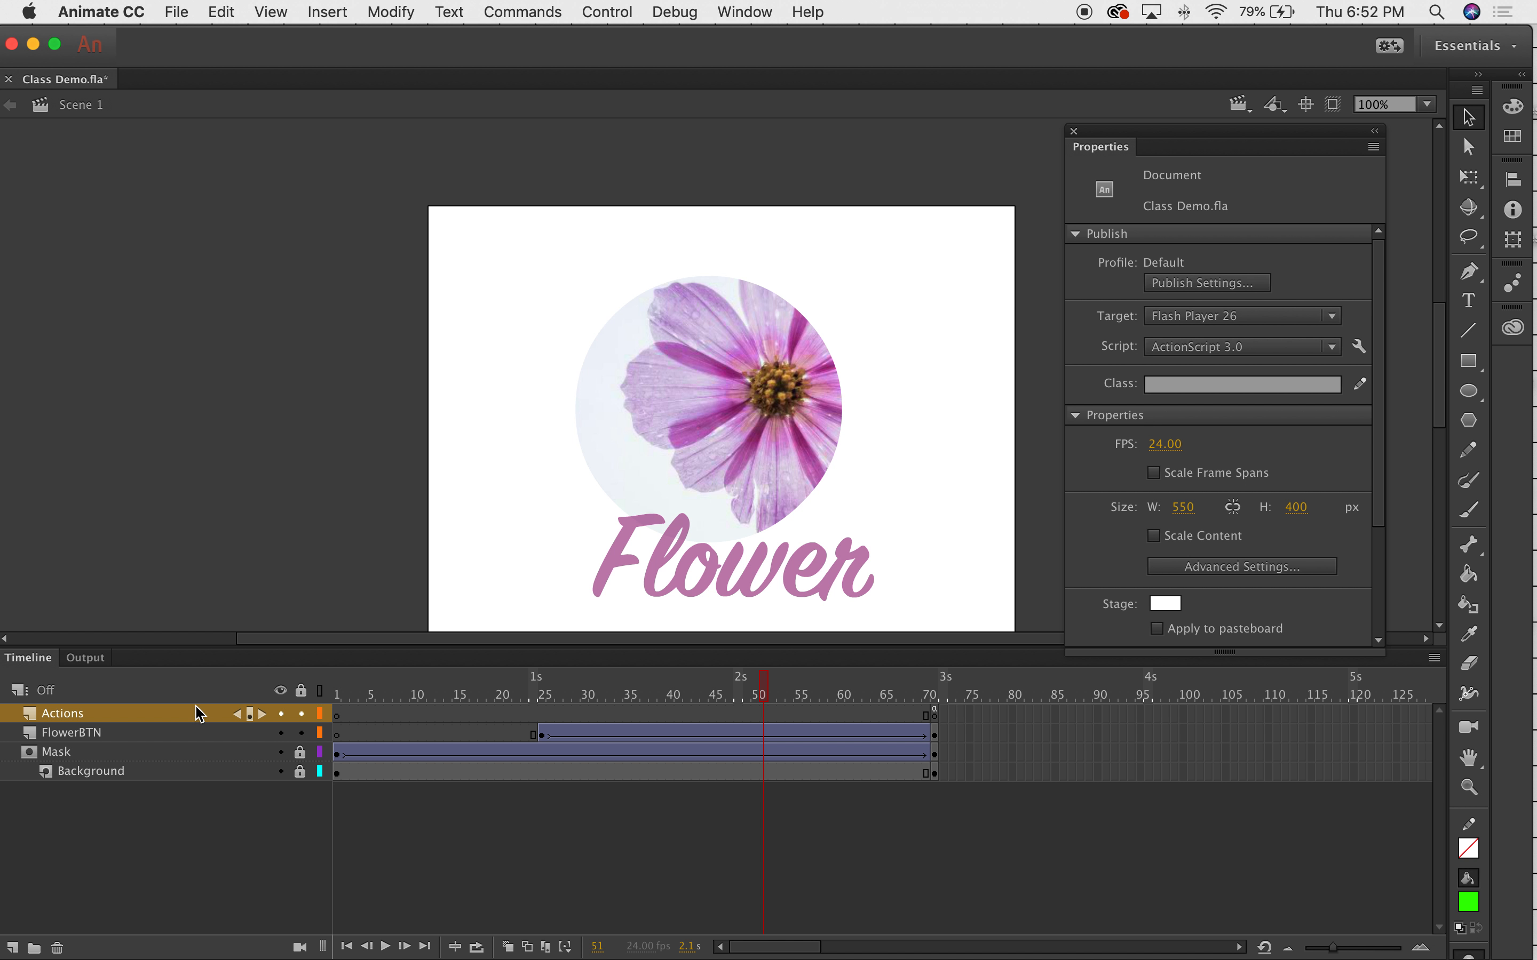
Add a new layer above FlowerBTN and name it Flower BTN2.
click(82, 733)
click(14, 948)
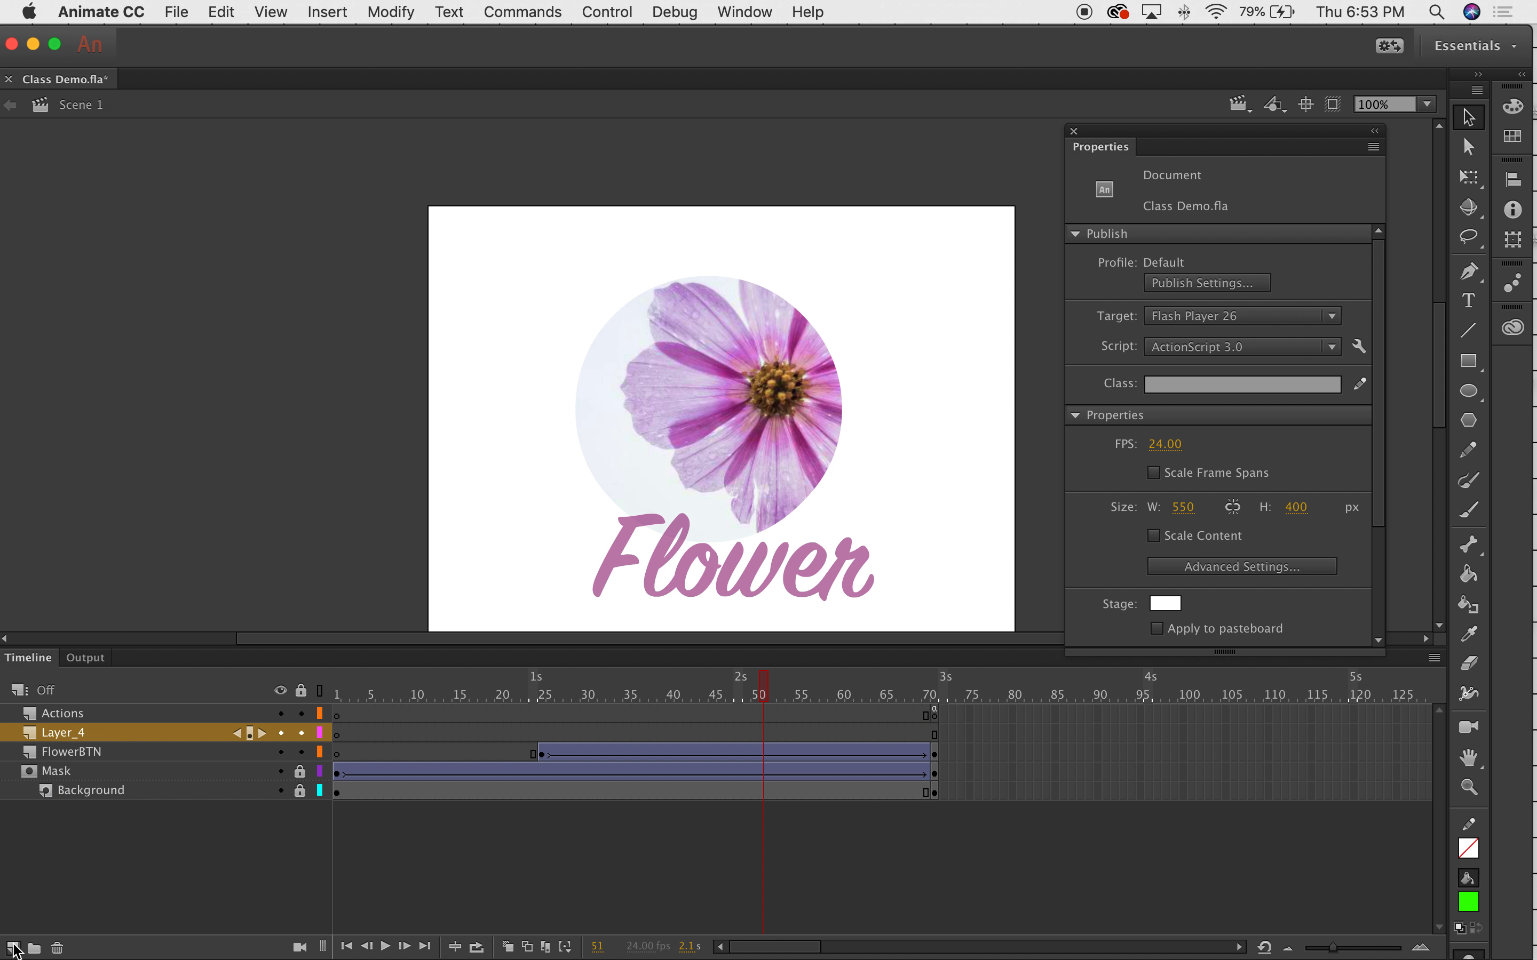
double_click(76, 733)
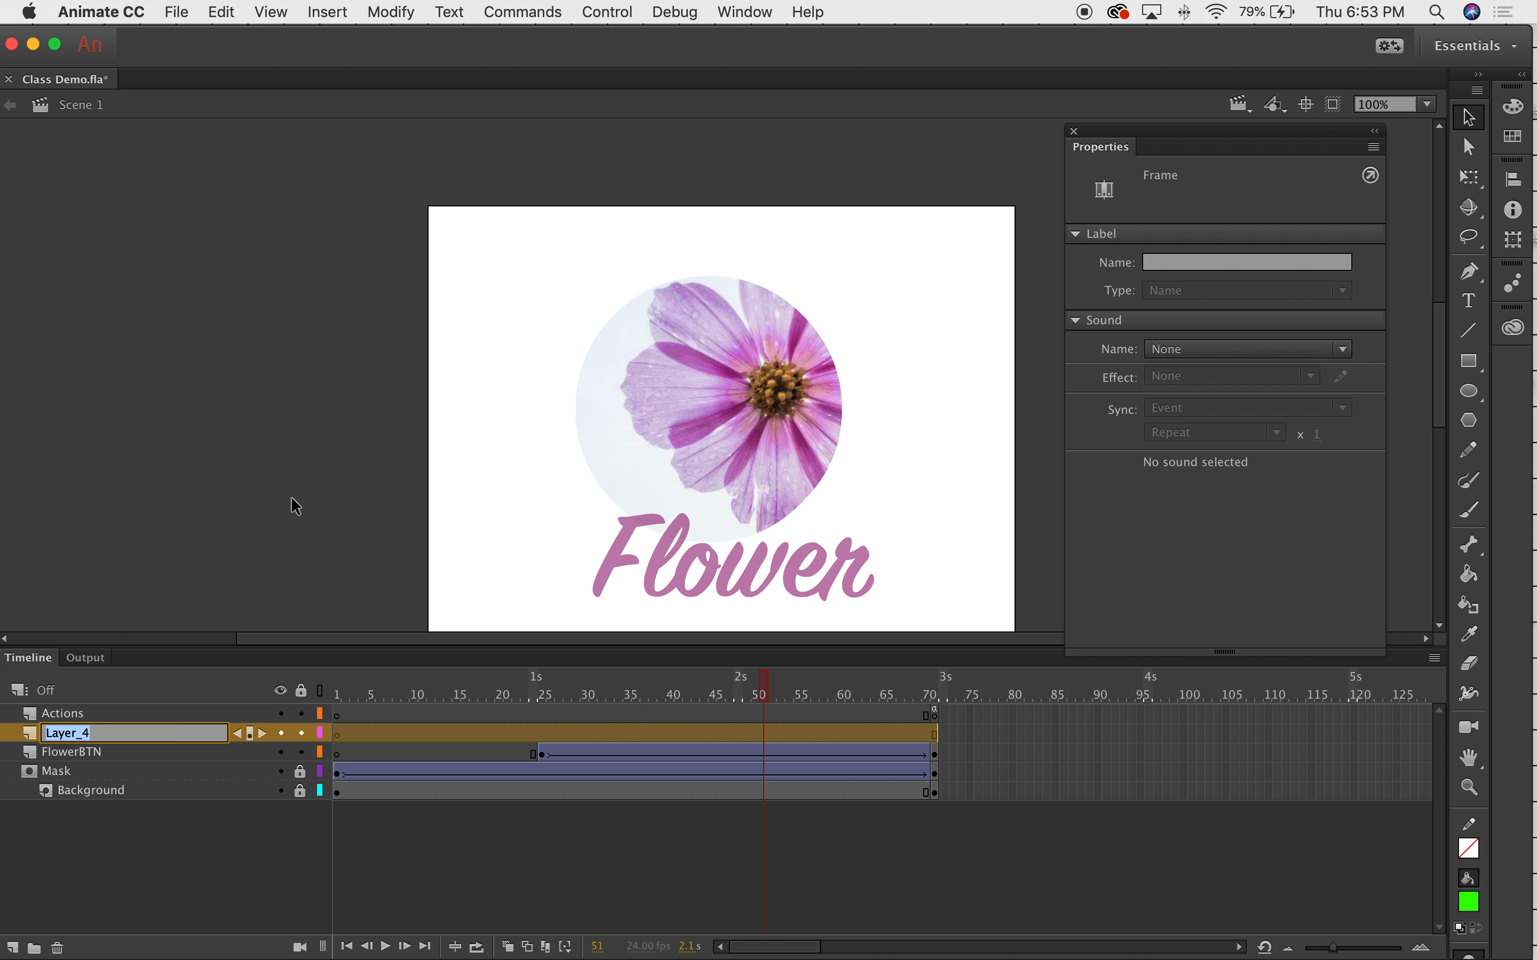
text(FFlower BTN2)
click(935, 735)
Select frame 72 on Flower BTN2 and bring up its frame options menu.
click(943, 700)
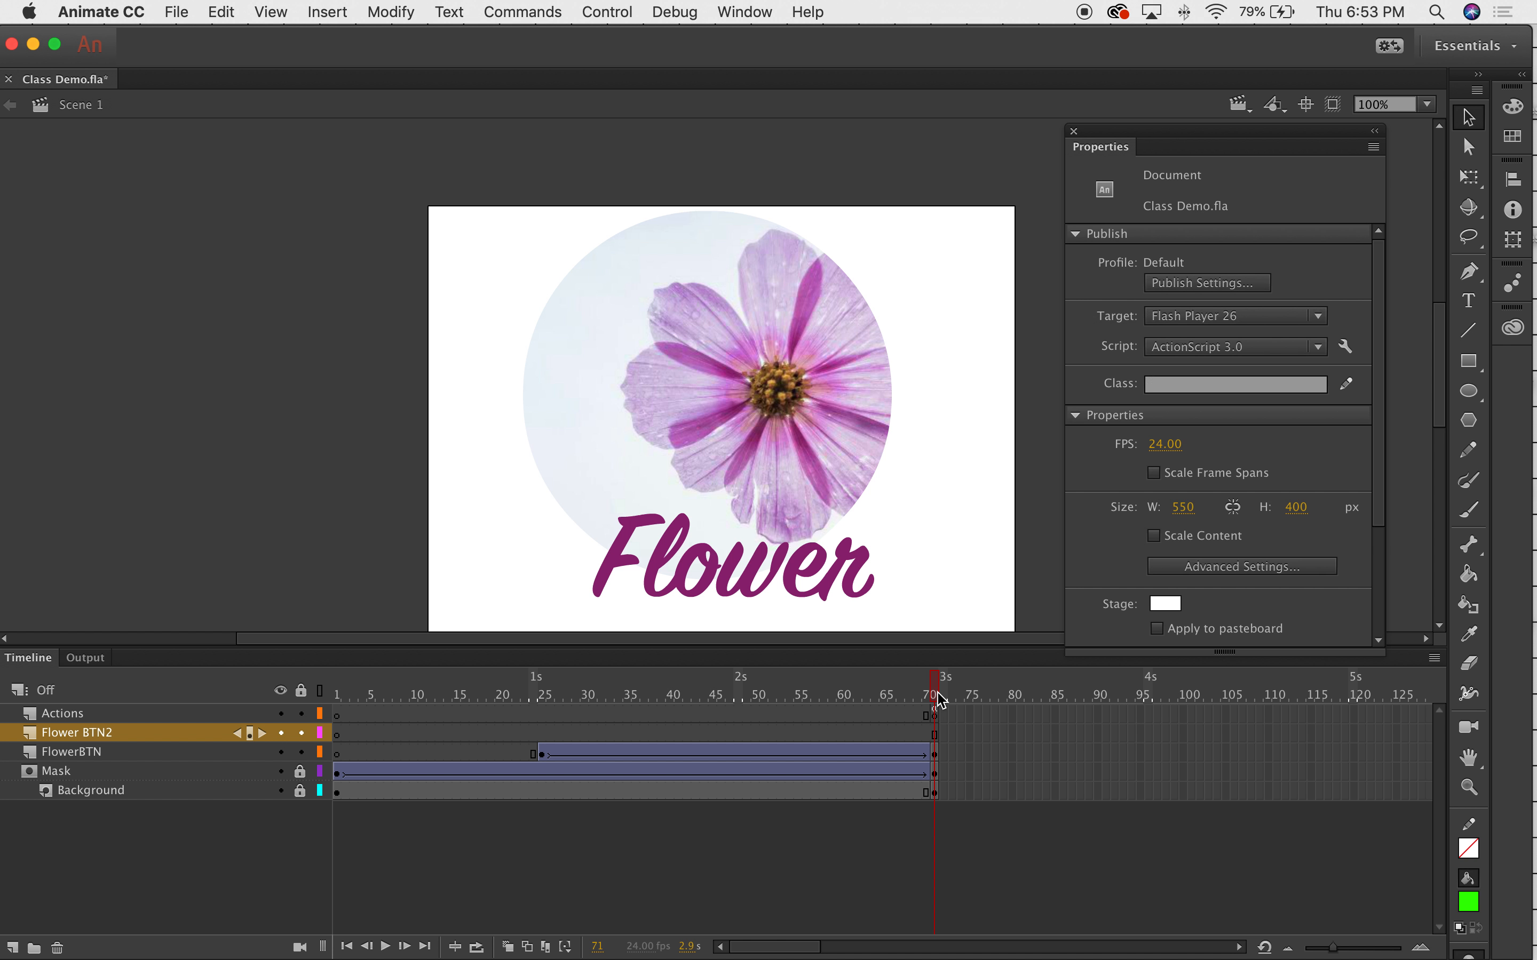
click(942, 734)
right_click(944, 733)
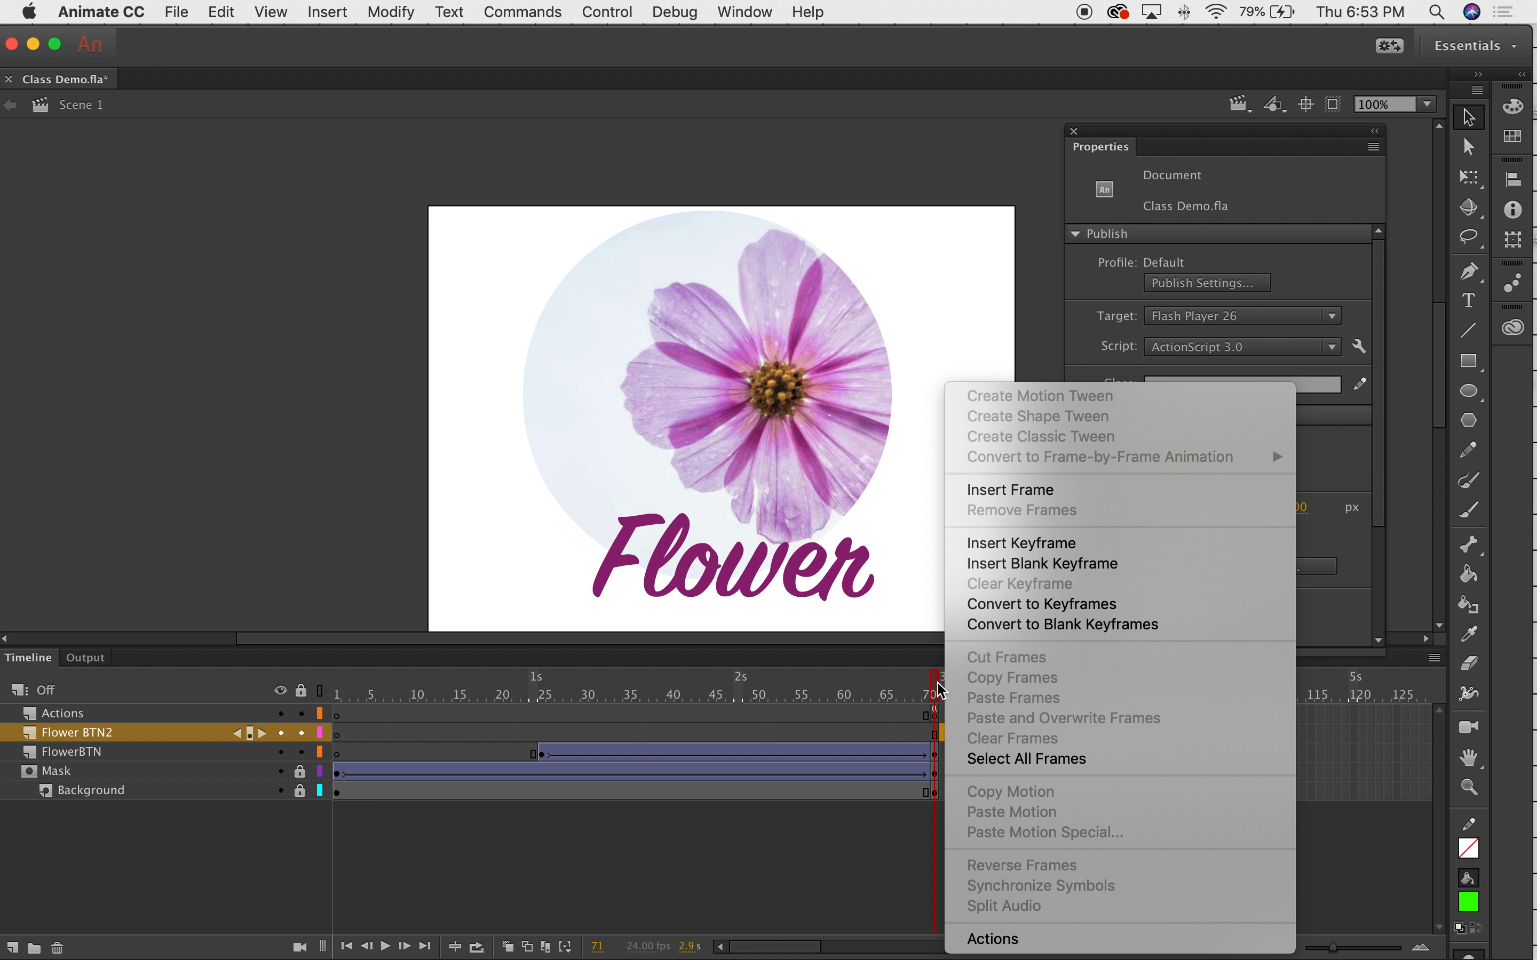
Insert a blank keyframe at frame 72 on the Flower BTN2 layer.
click(1021, 569)
click(979, 736)
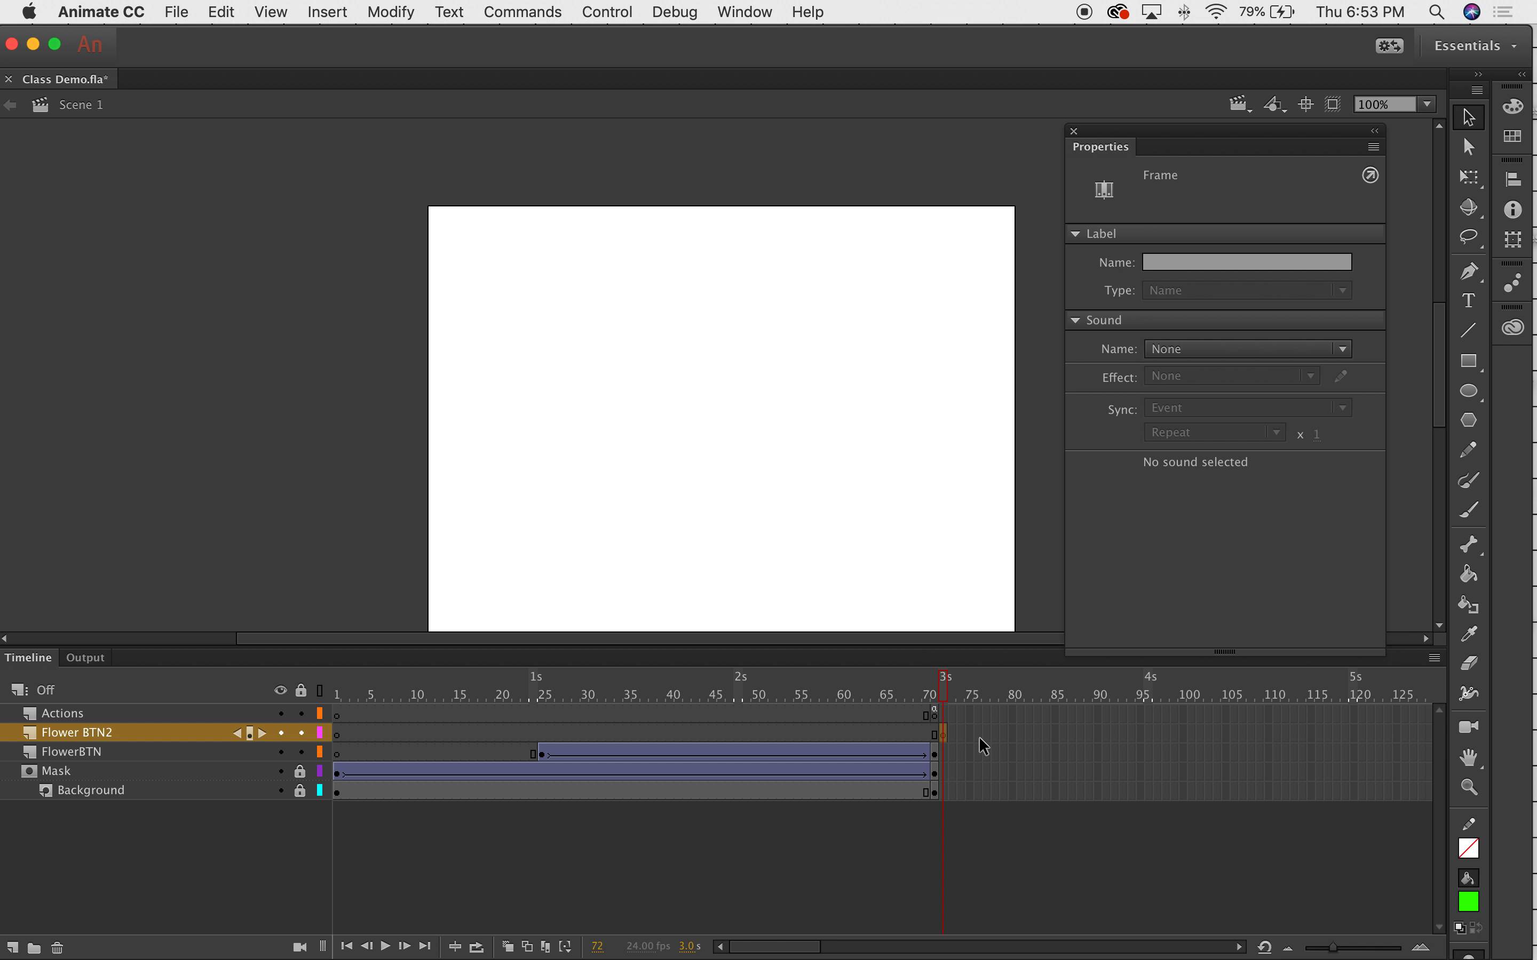
click(946, 693)
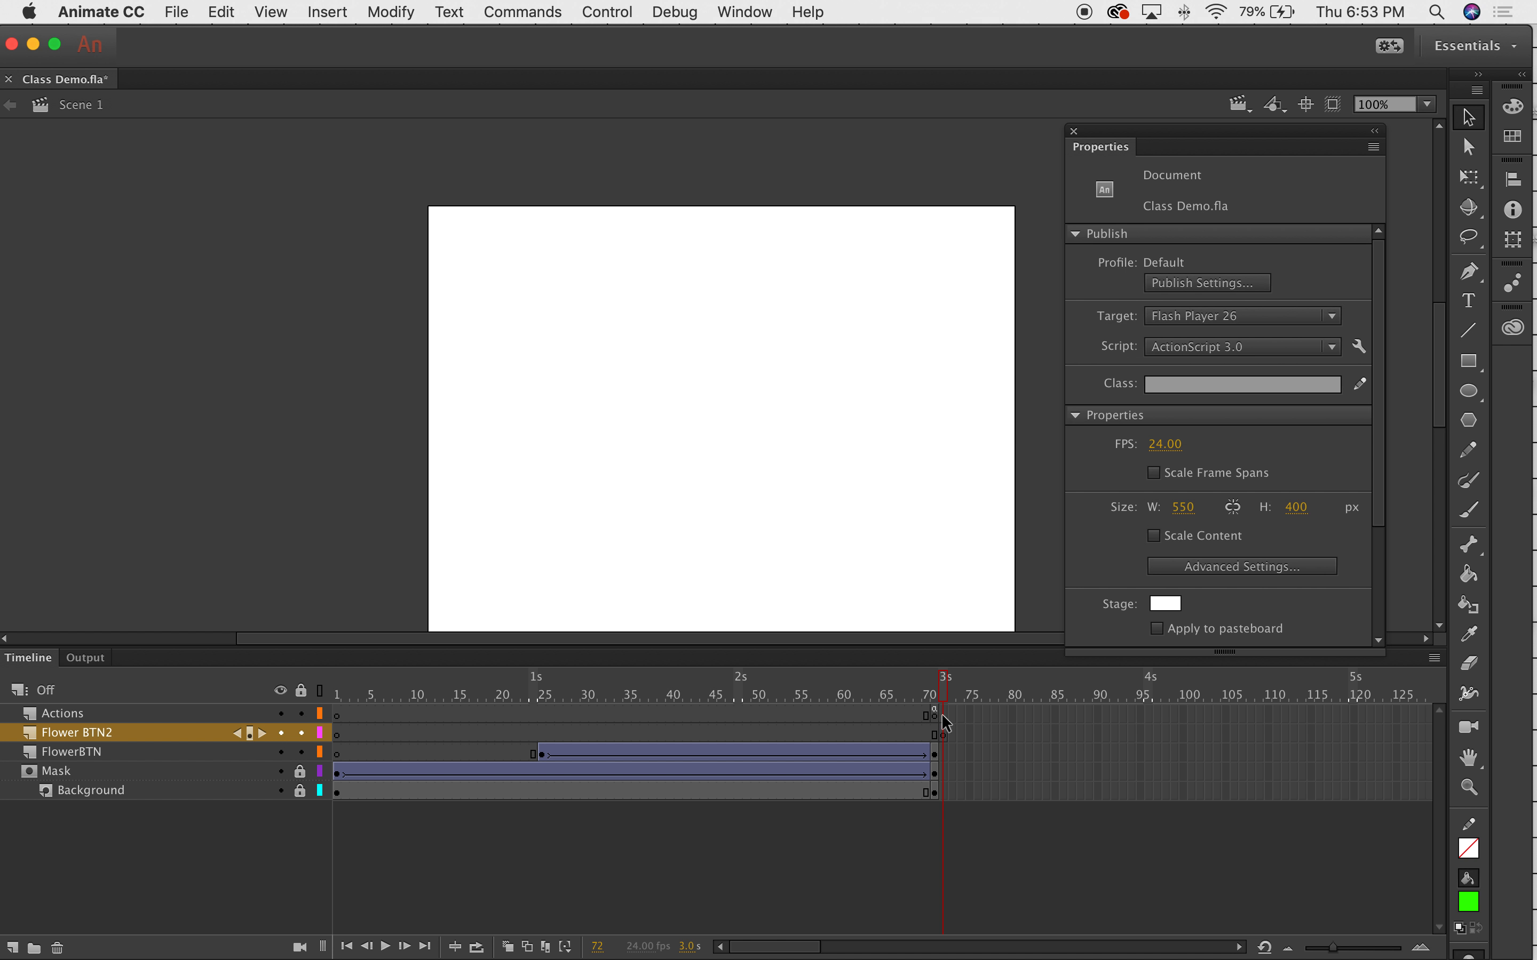
click(944, 733)
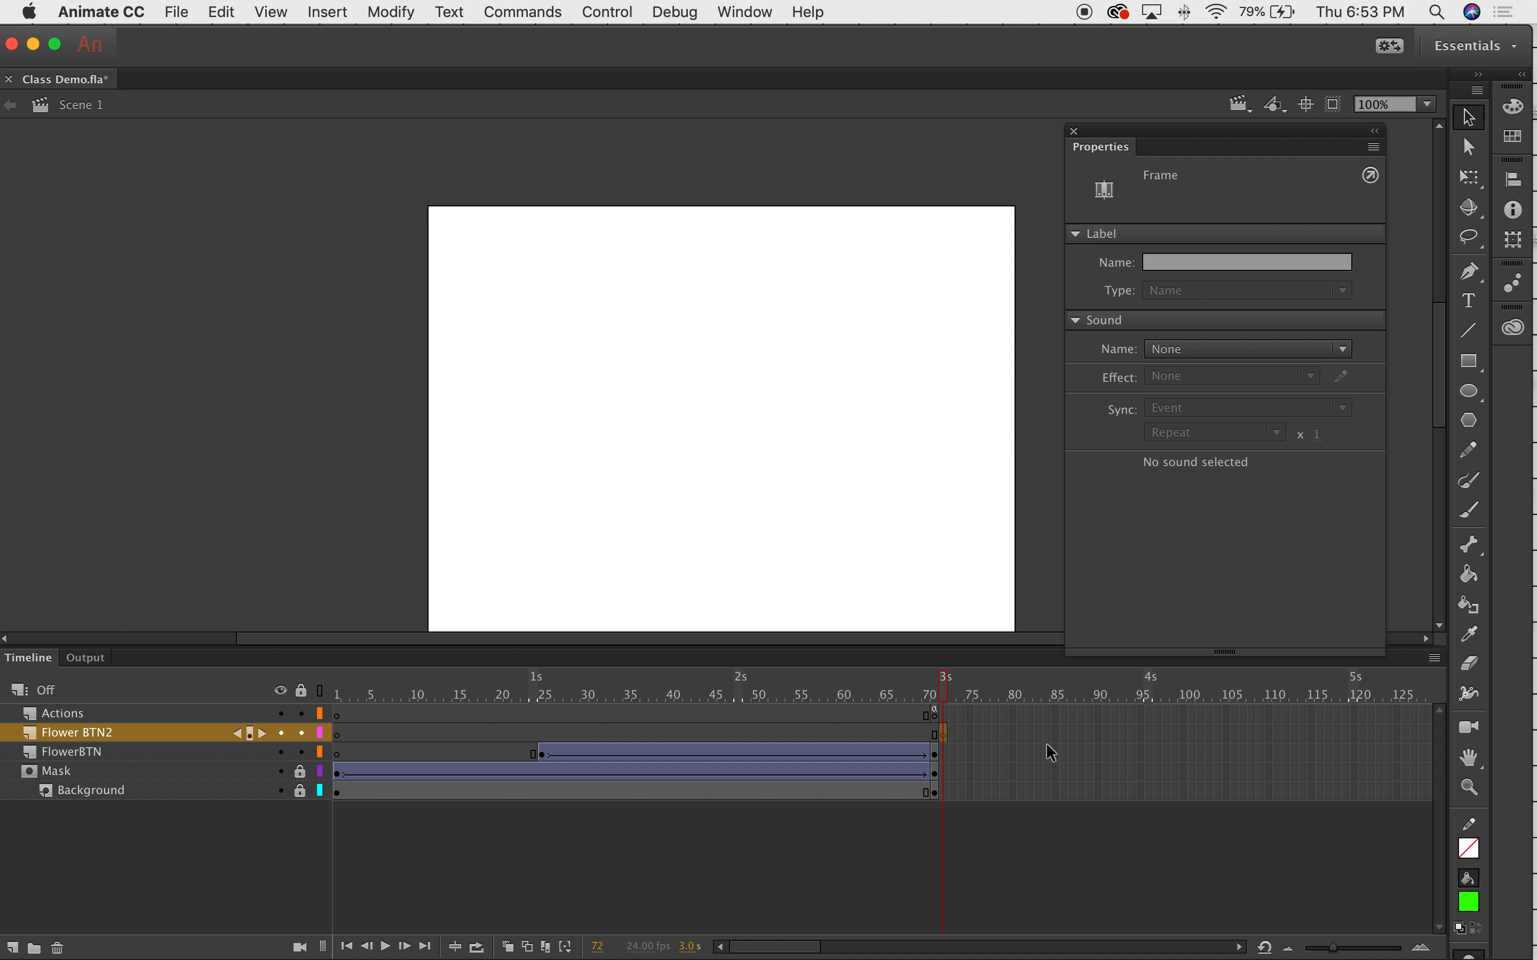
Extend the Background layer by one frame to reach frame 72.
click(943, 791)
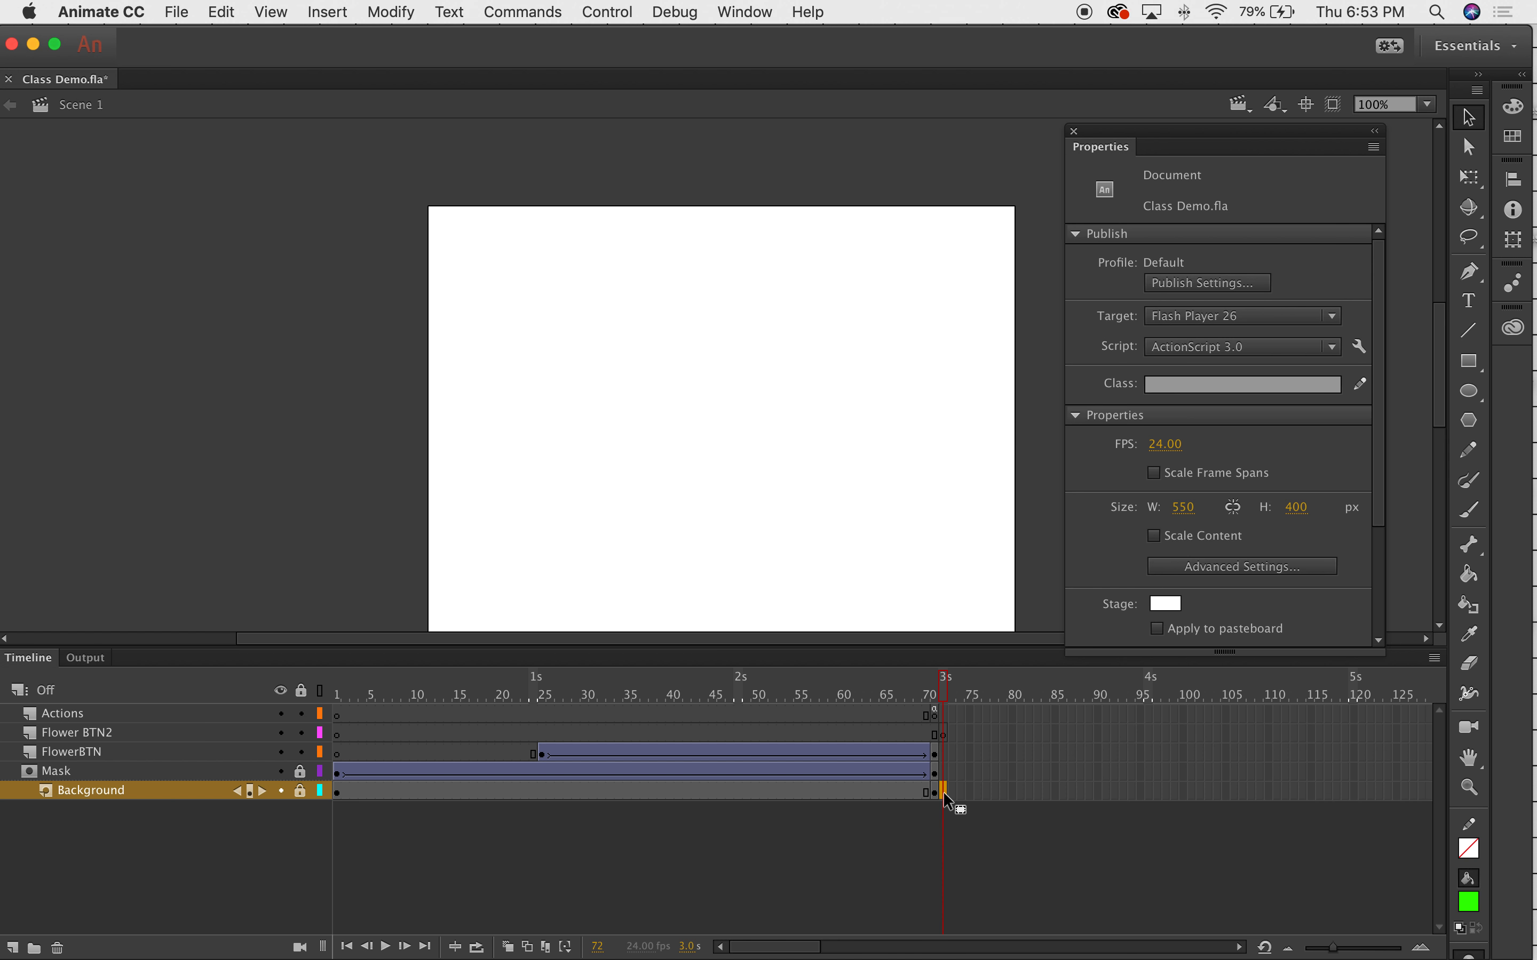
right_click(943, 791)
click(1014, 490)
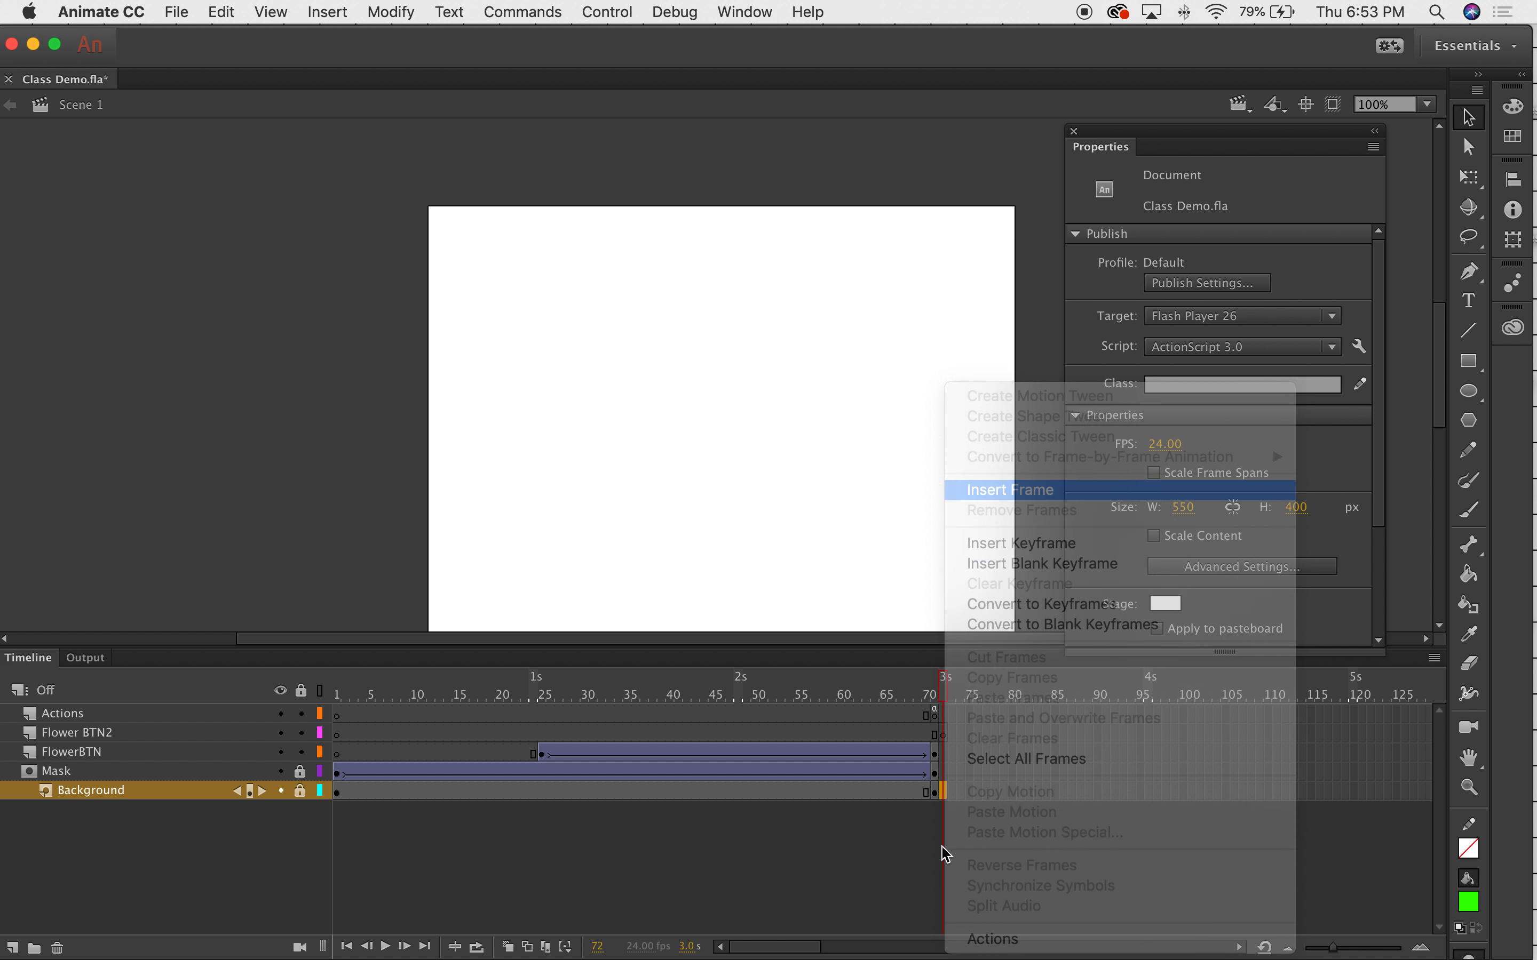
Compare frames 71 and 72 to check the unmasked flower photo at frame 72.
click(945, 689)
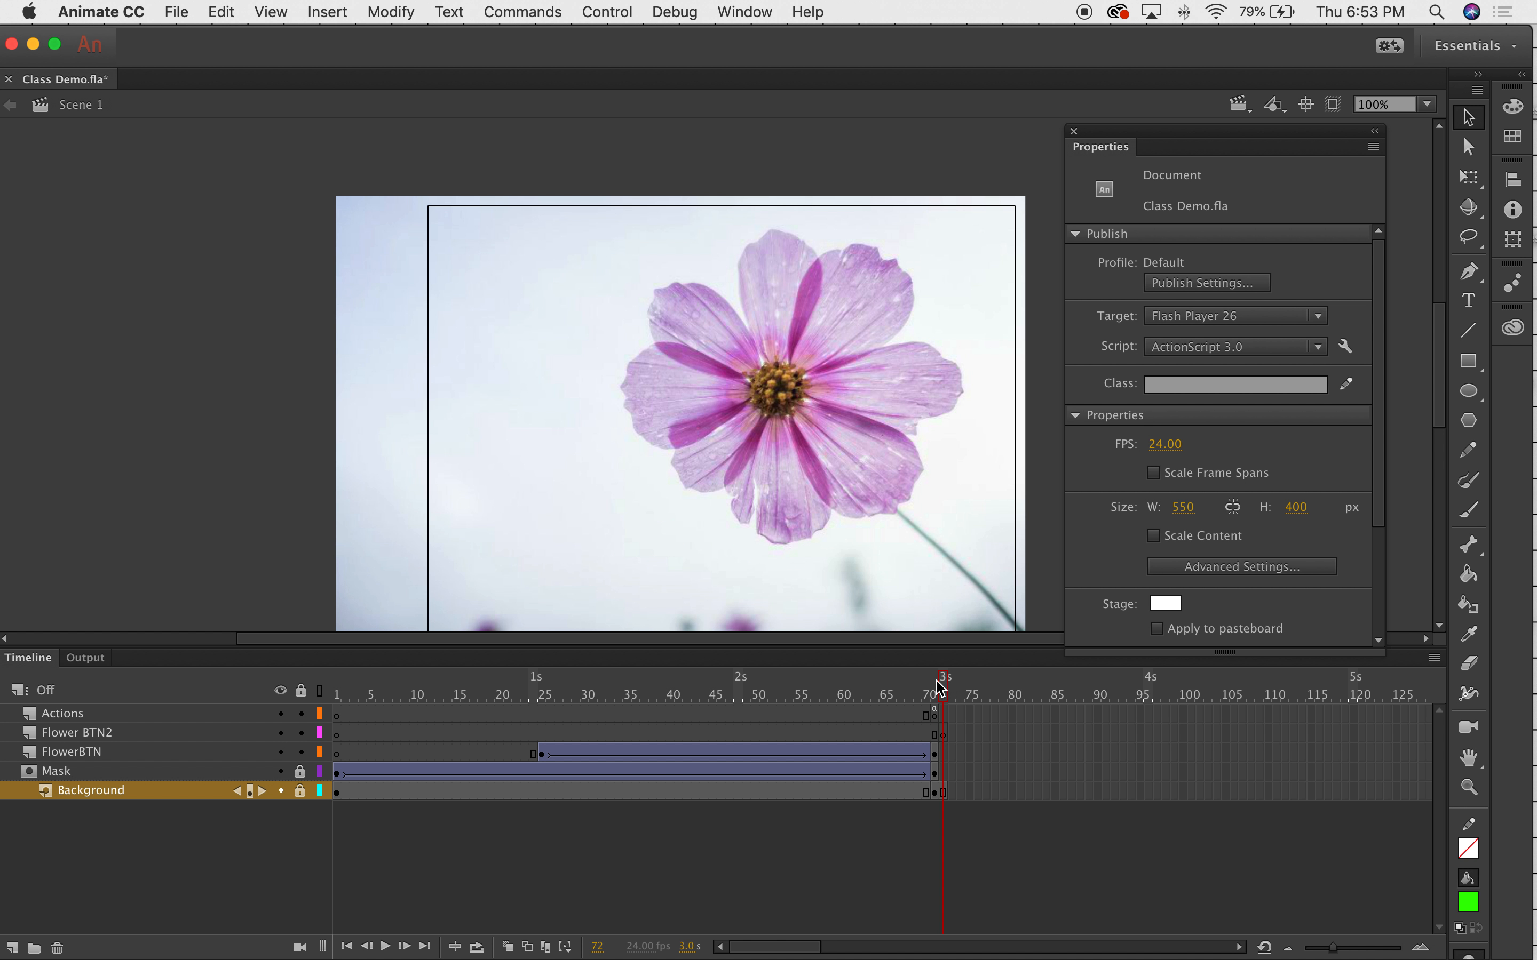
mouse_move(942, 681)
mouse_down()
mouse_move(891, 678)
mouse_move(936, 669)
mouse_move(938, 681)
mouse_up()
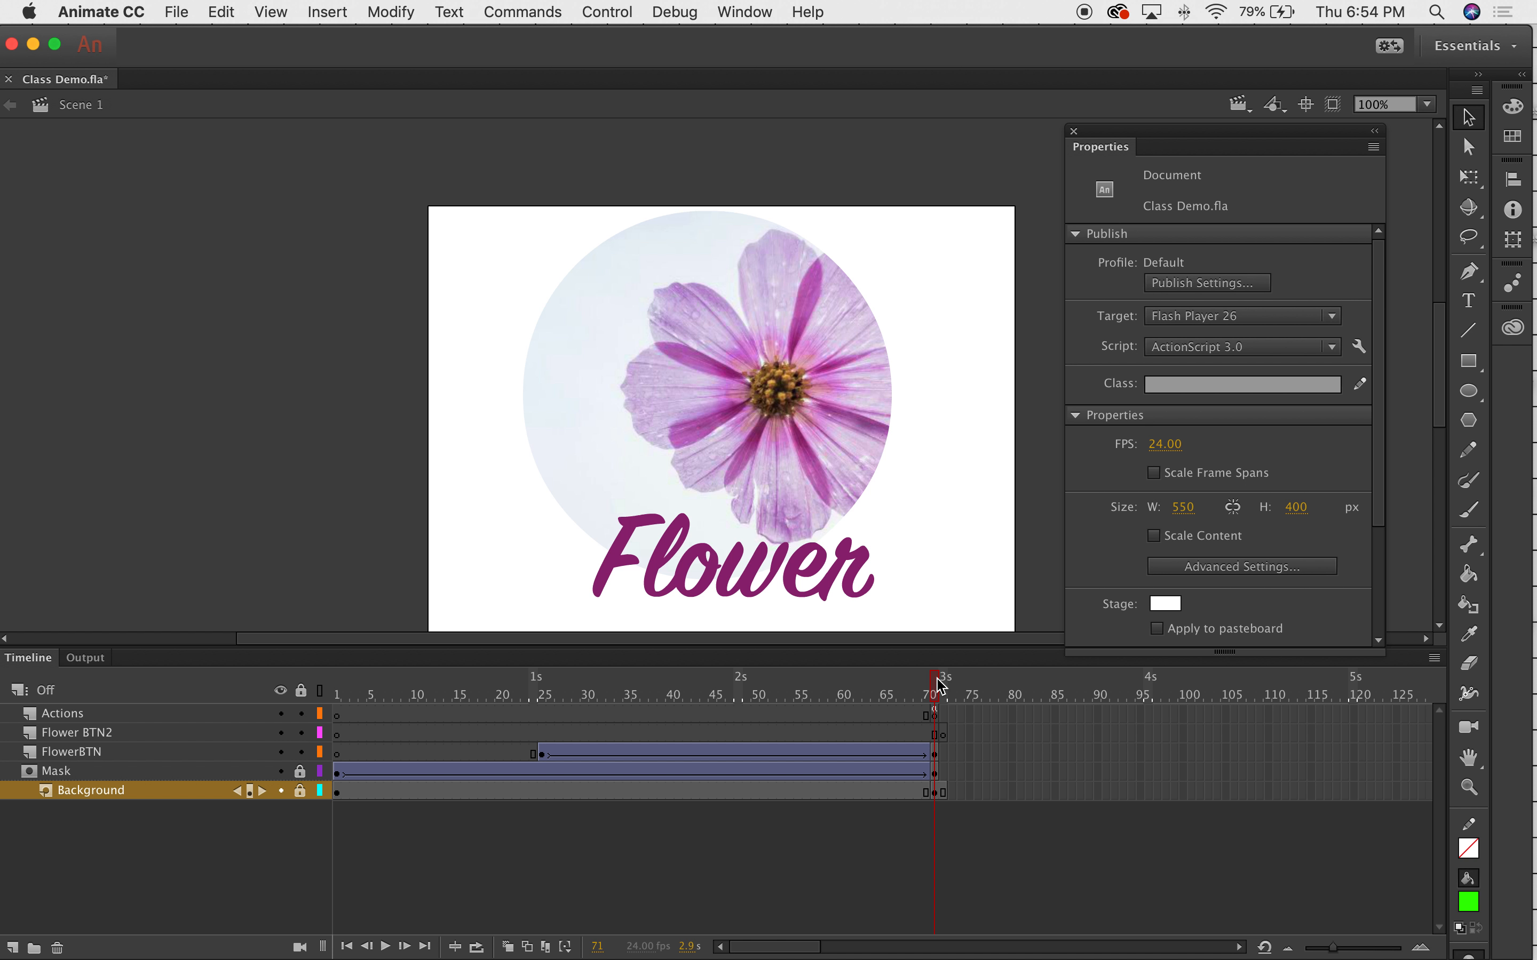
click(944, 734)
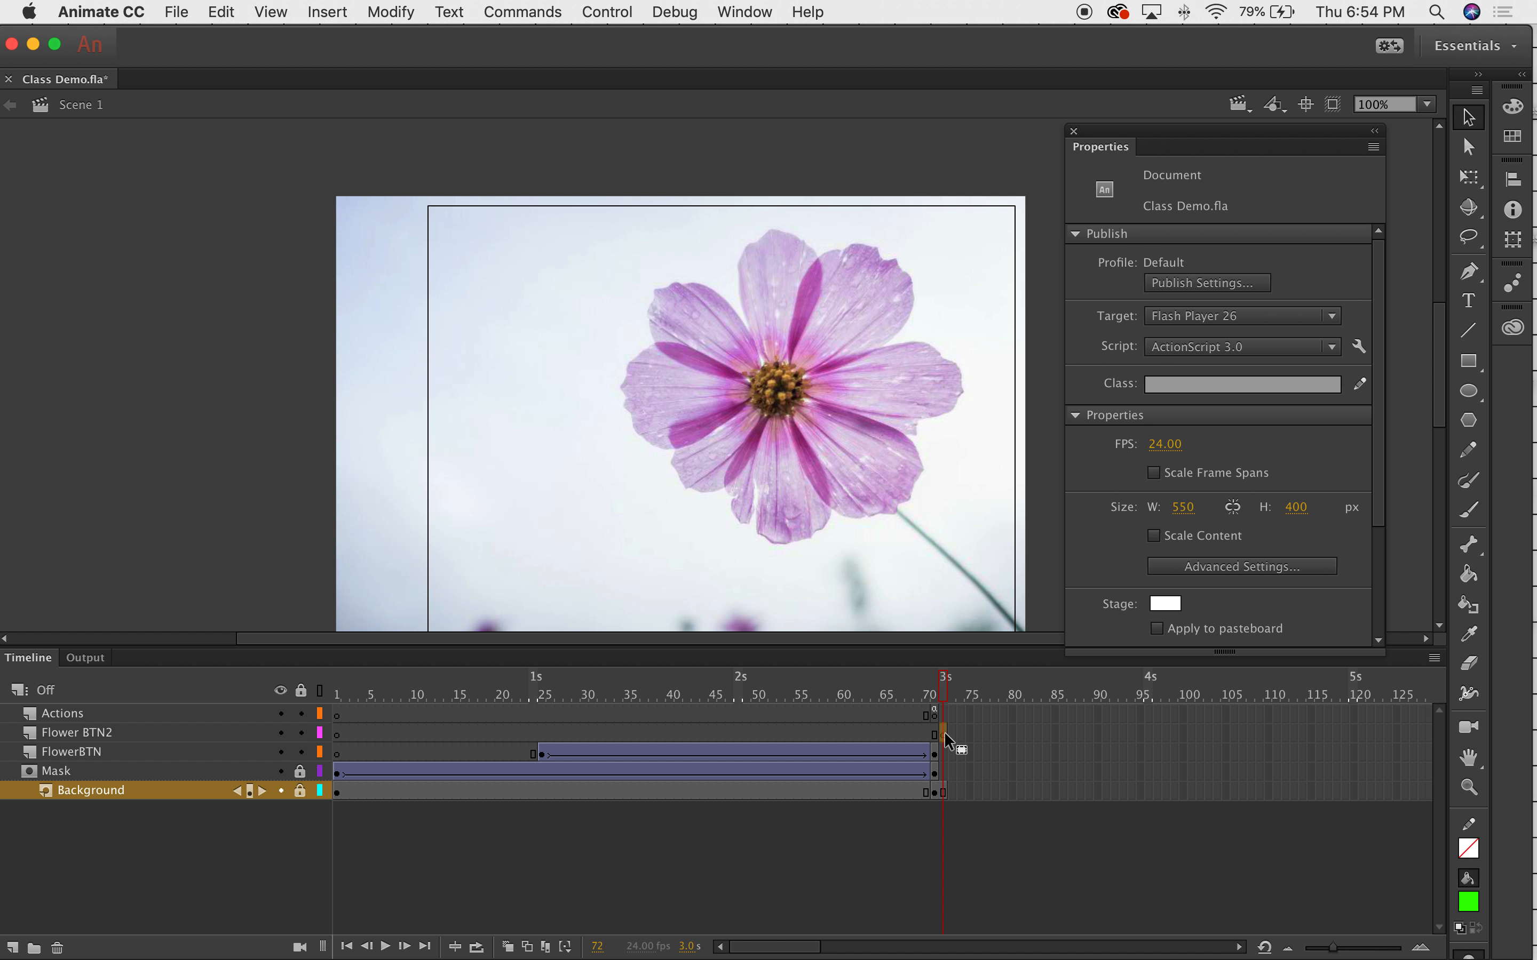
click(931, 730)
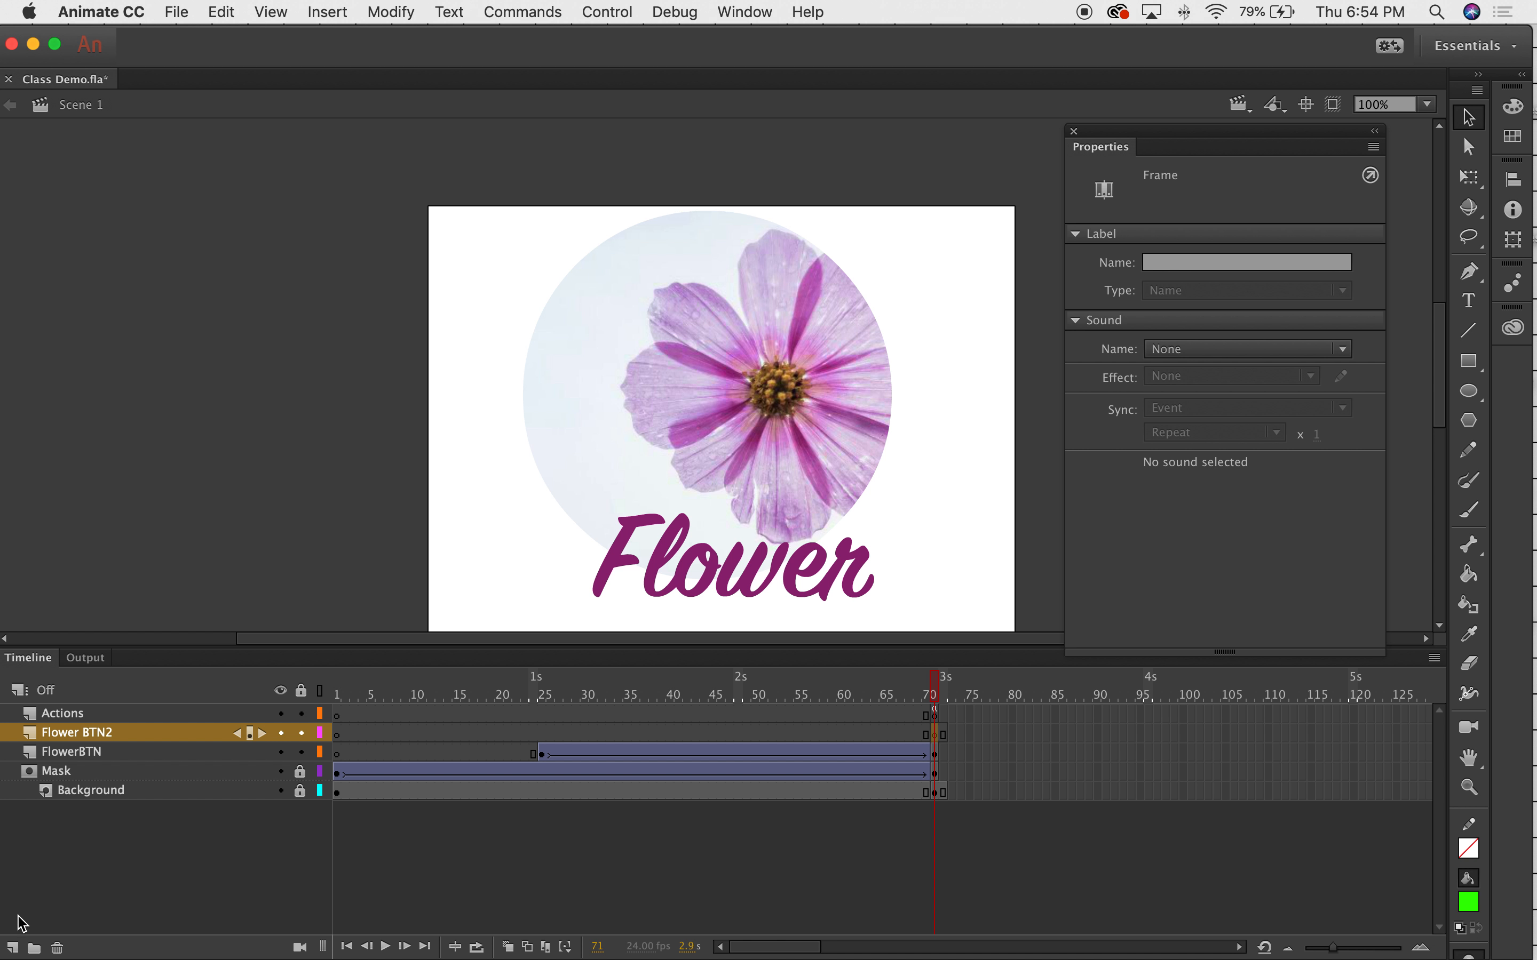
Add a layer named 'Animation' above Flower BTN2, then select frame 71 on Flower BTN2.
click(76, 751)
click(83, 737)
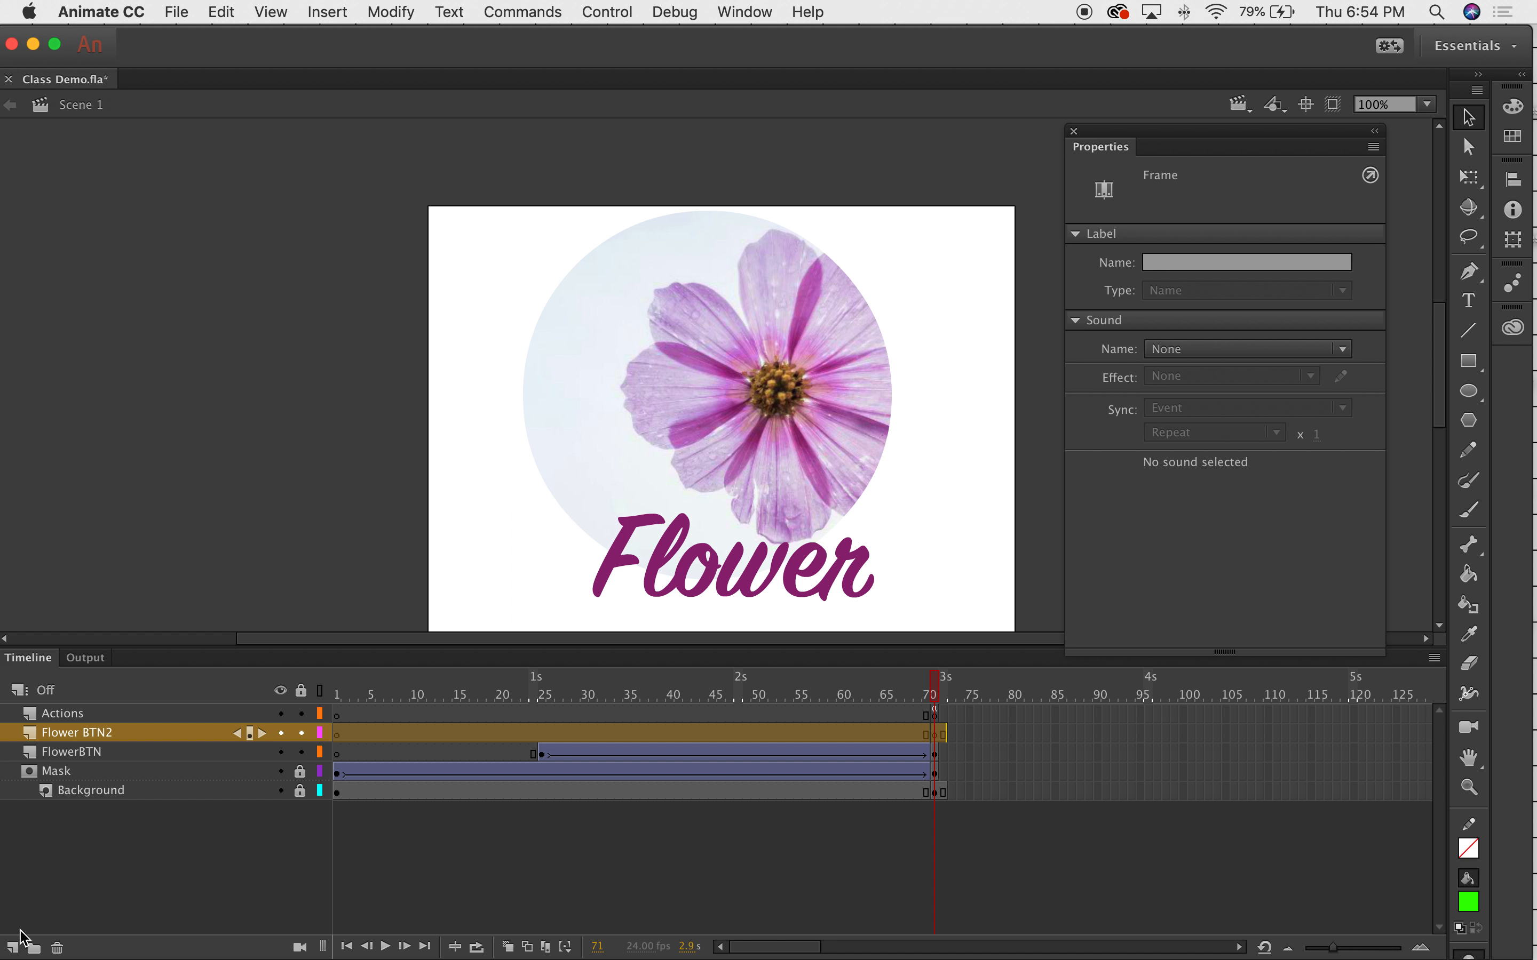
click(12, 946)
double_click(80, 734)
text(Animation)
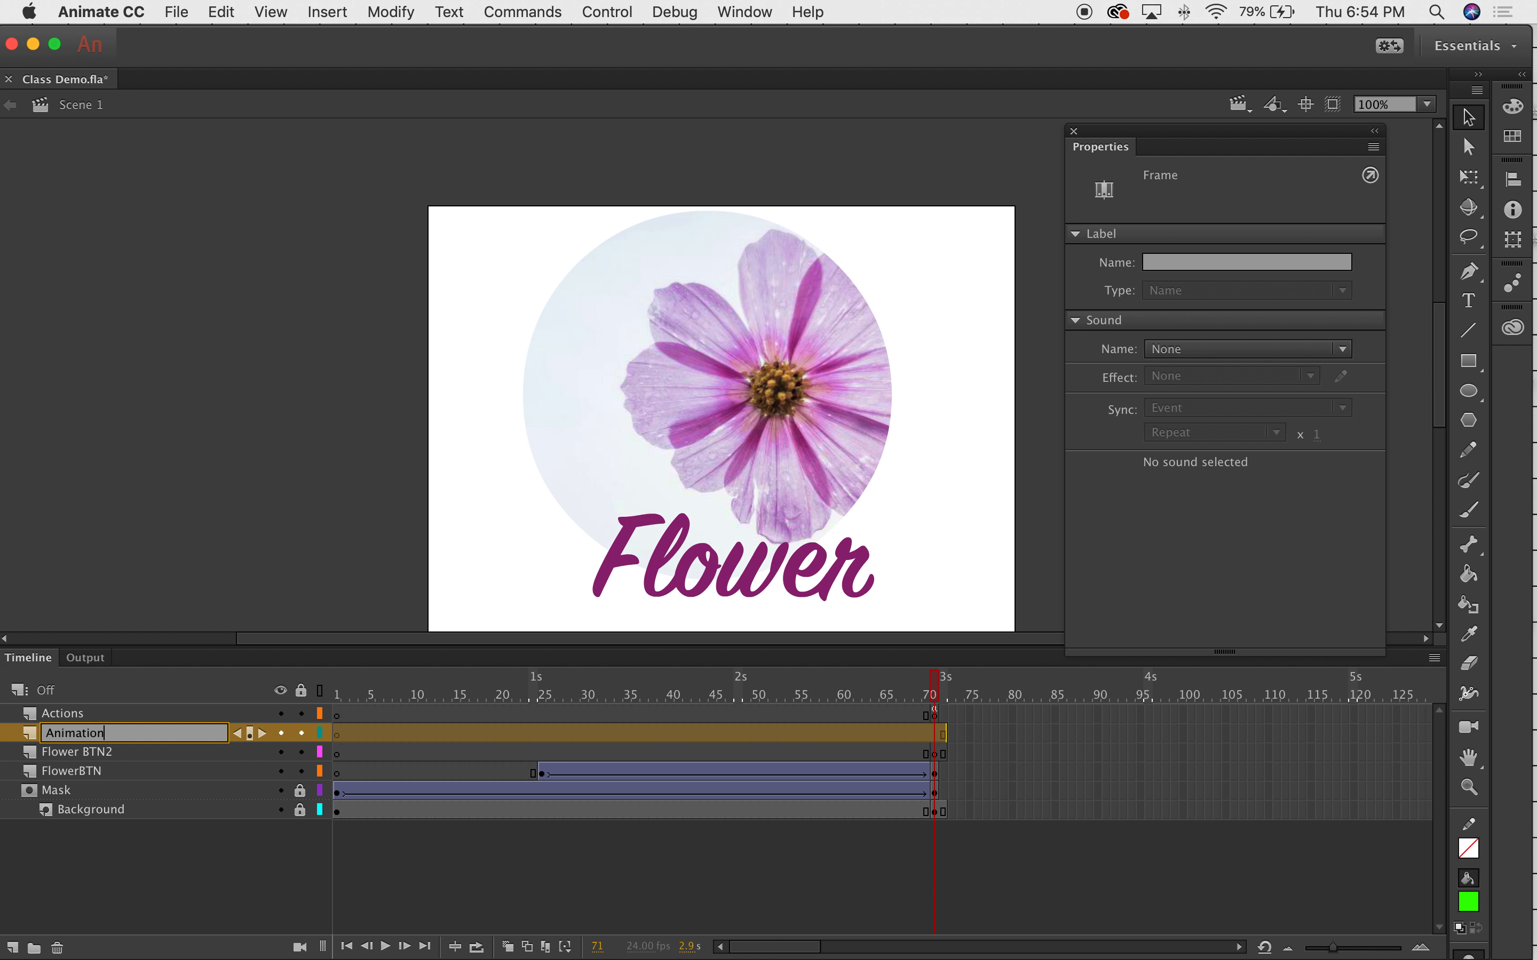
click(133, 753)
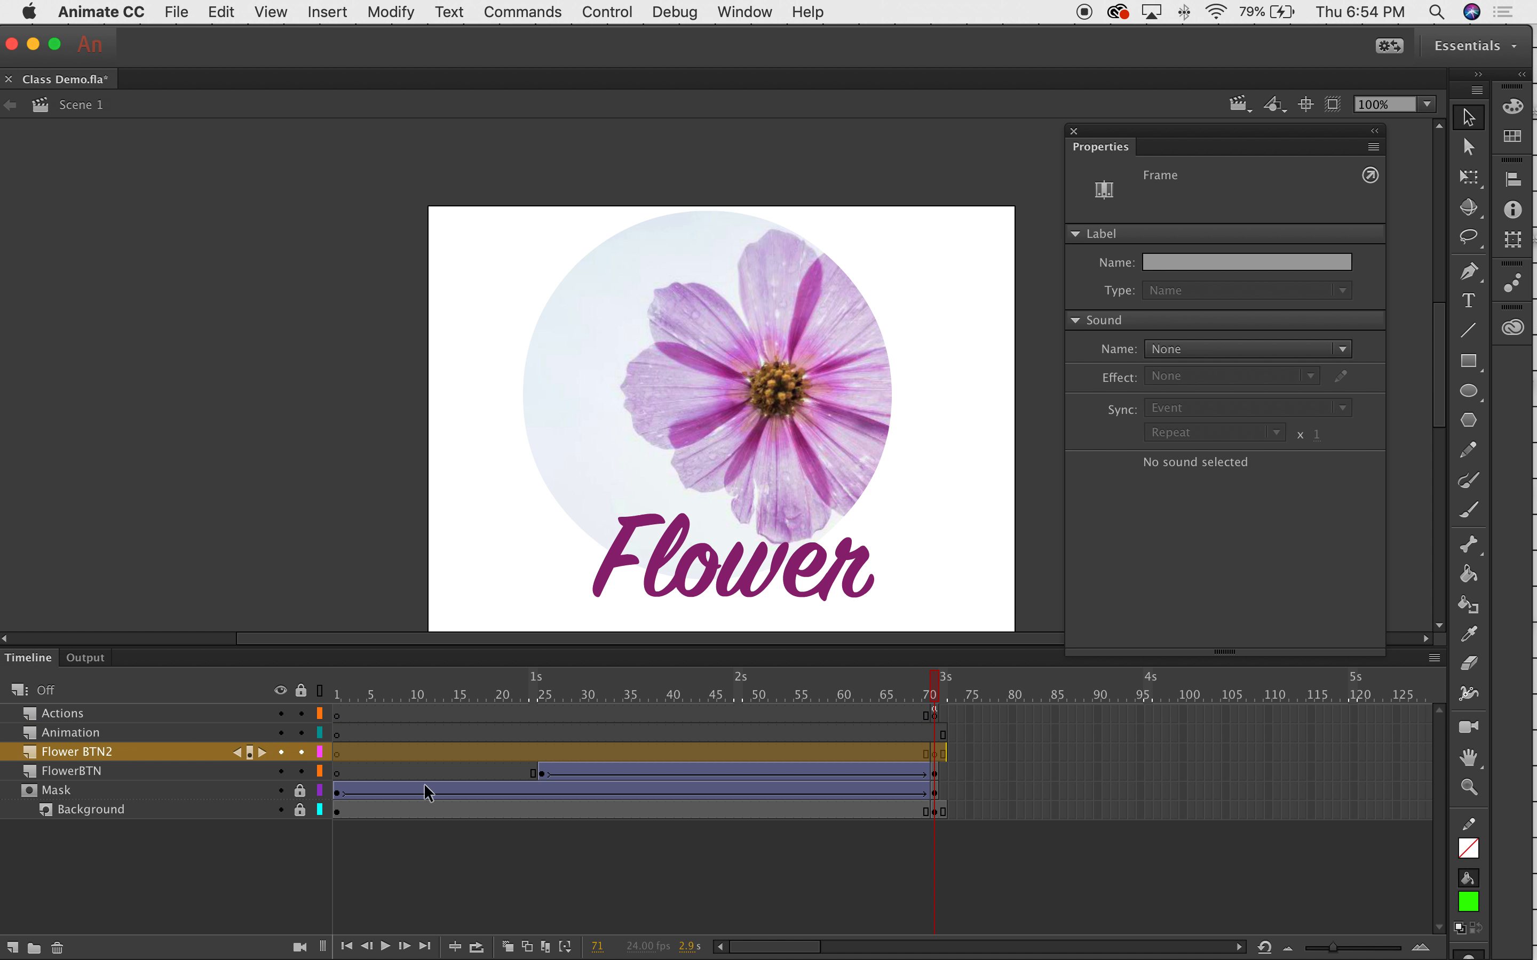
click(936, 754)
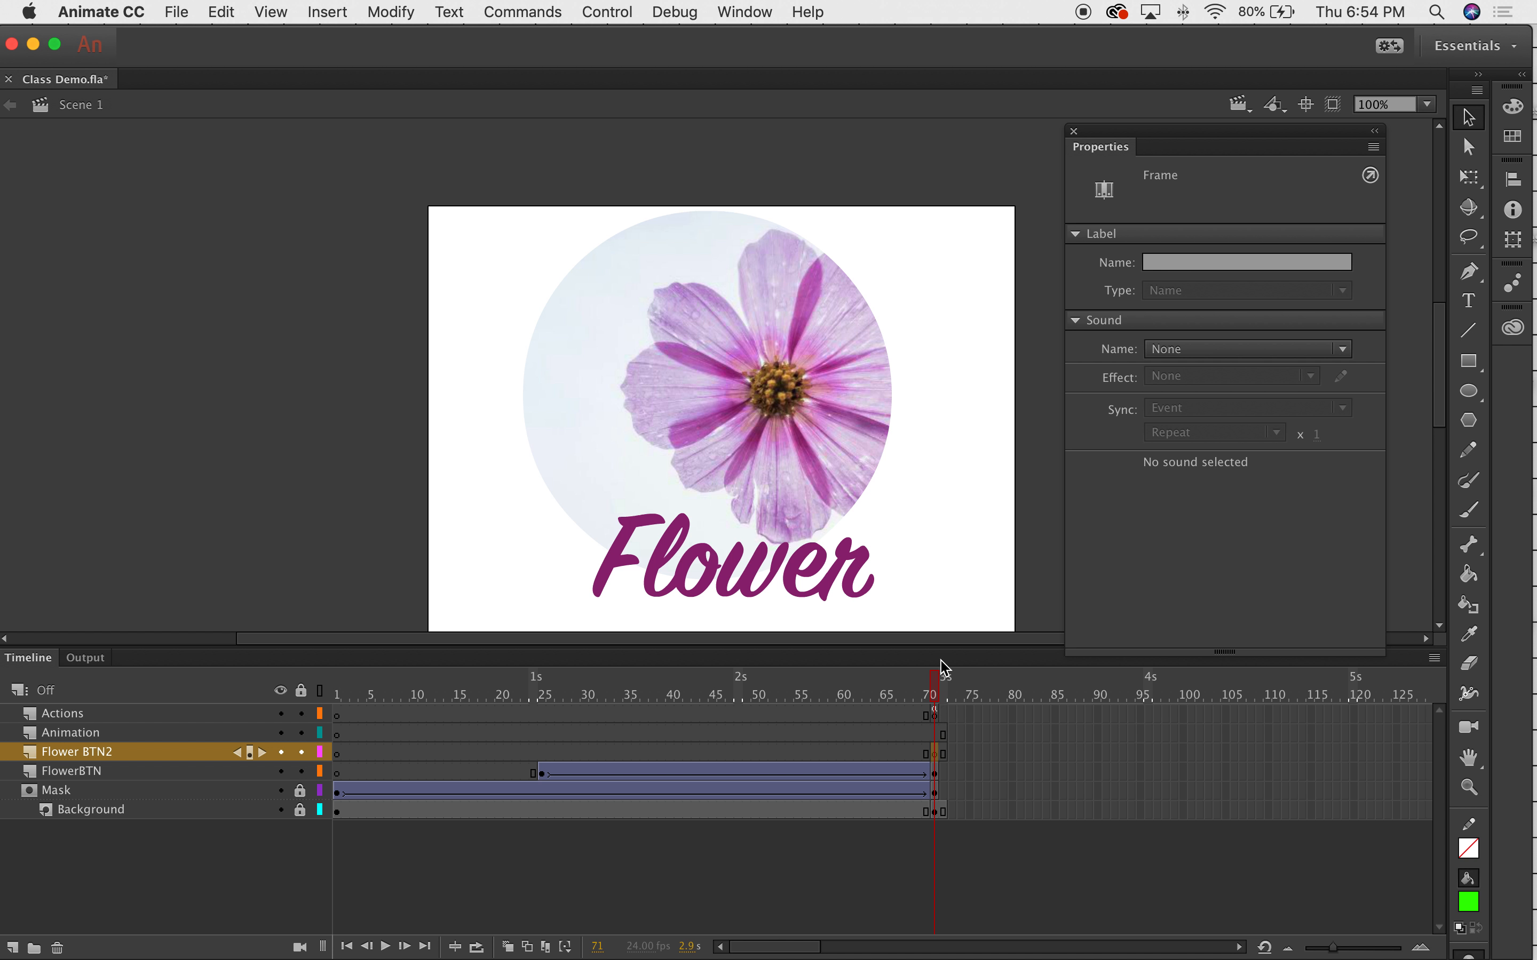
Create a text box reading 'Anima' and style it Helvetica Bold at a small size.
click(1472, 302)
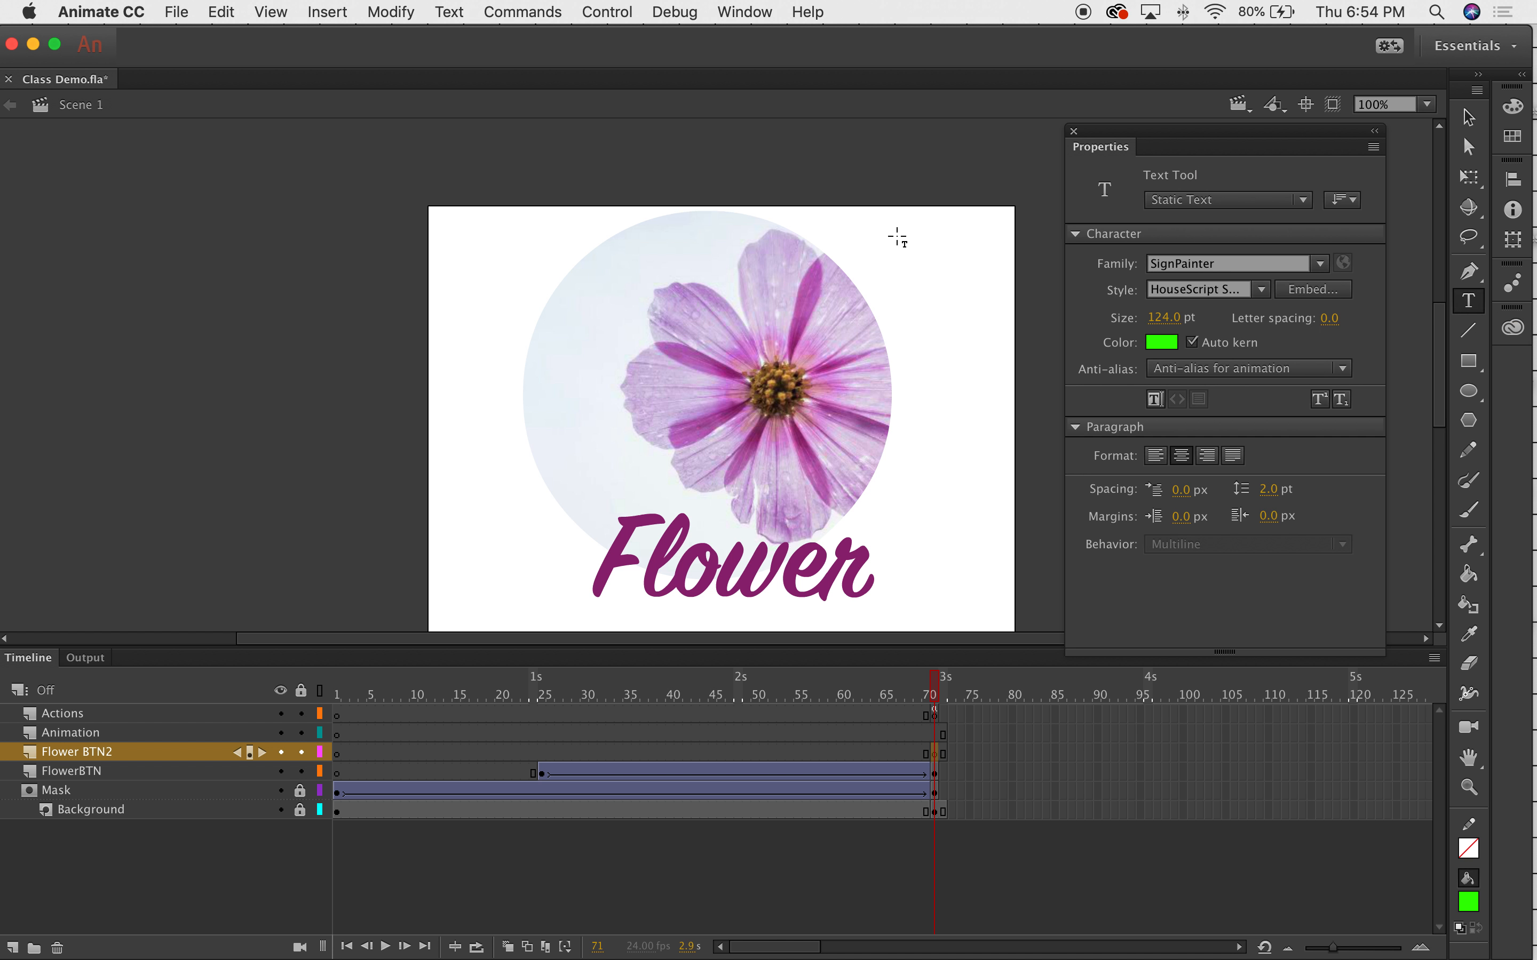
drag(891, 139, 1048, 261)
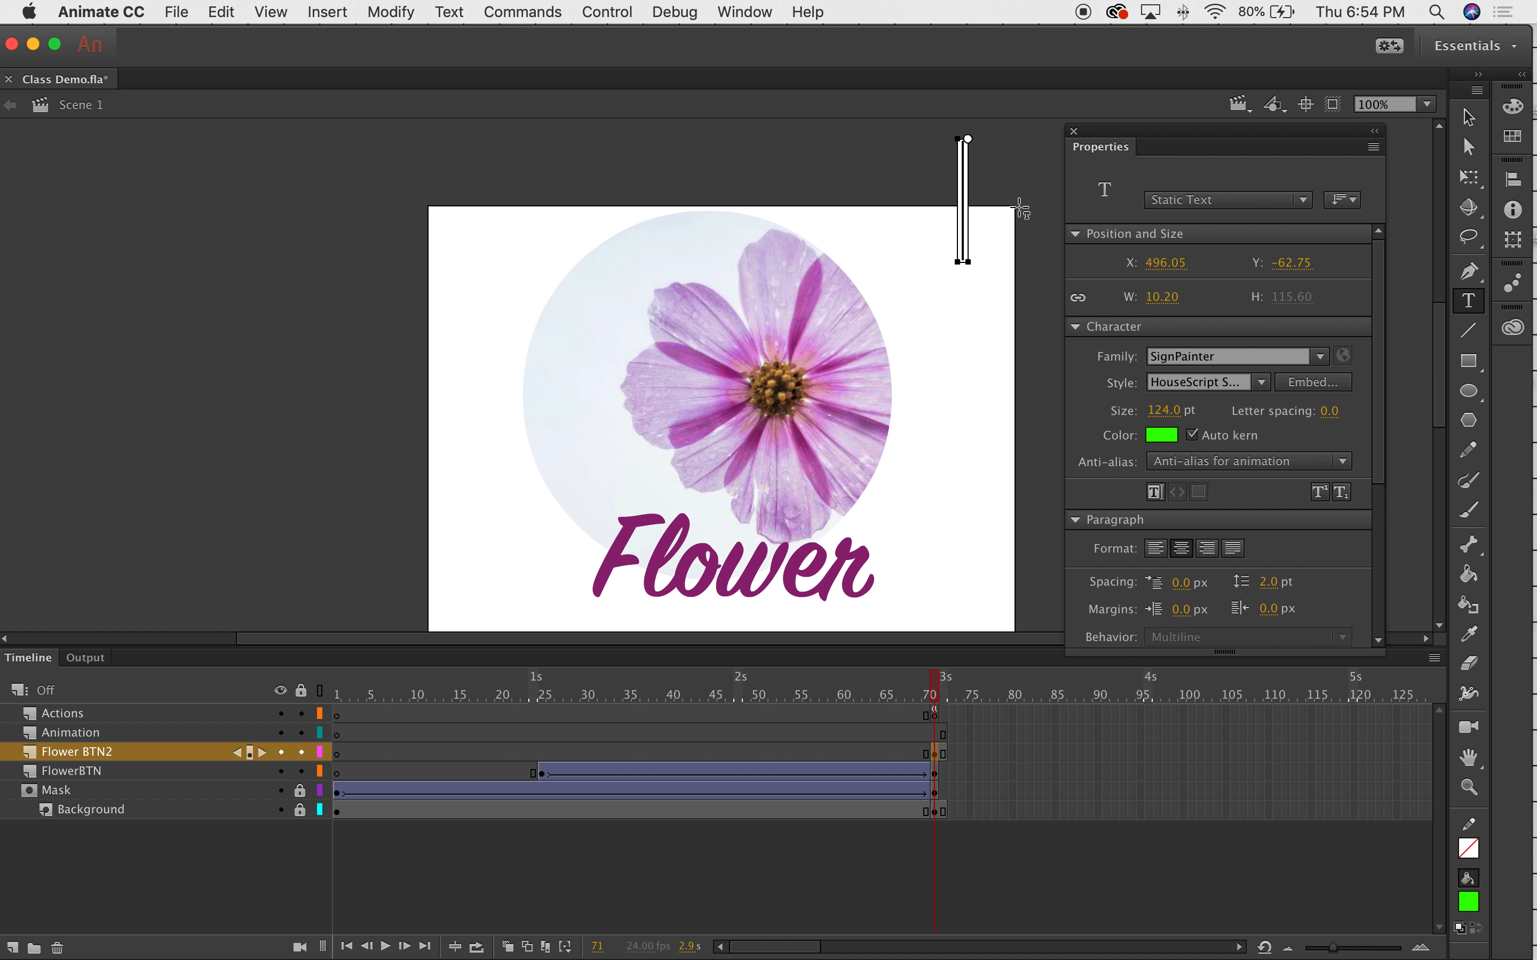
text(Anima)
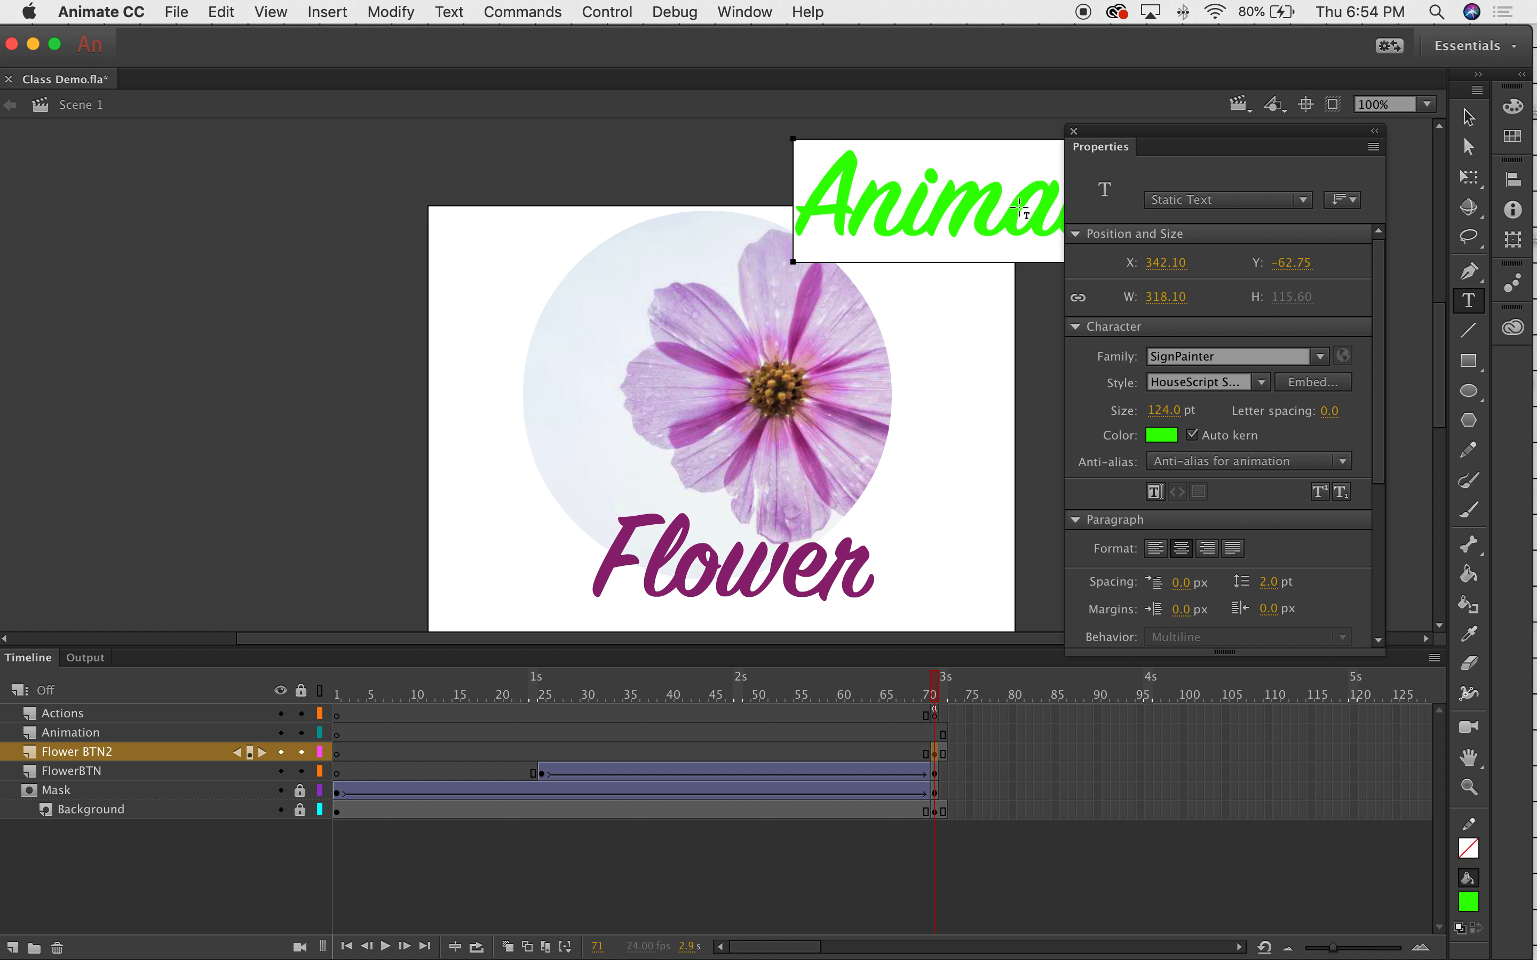
double_click(874, 202)
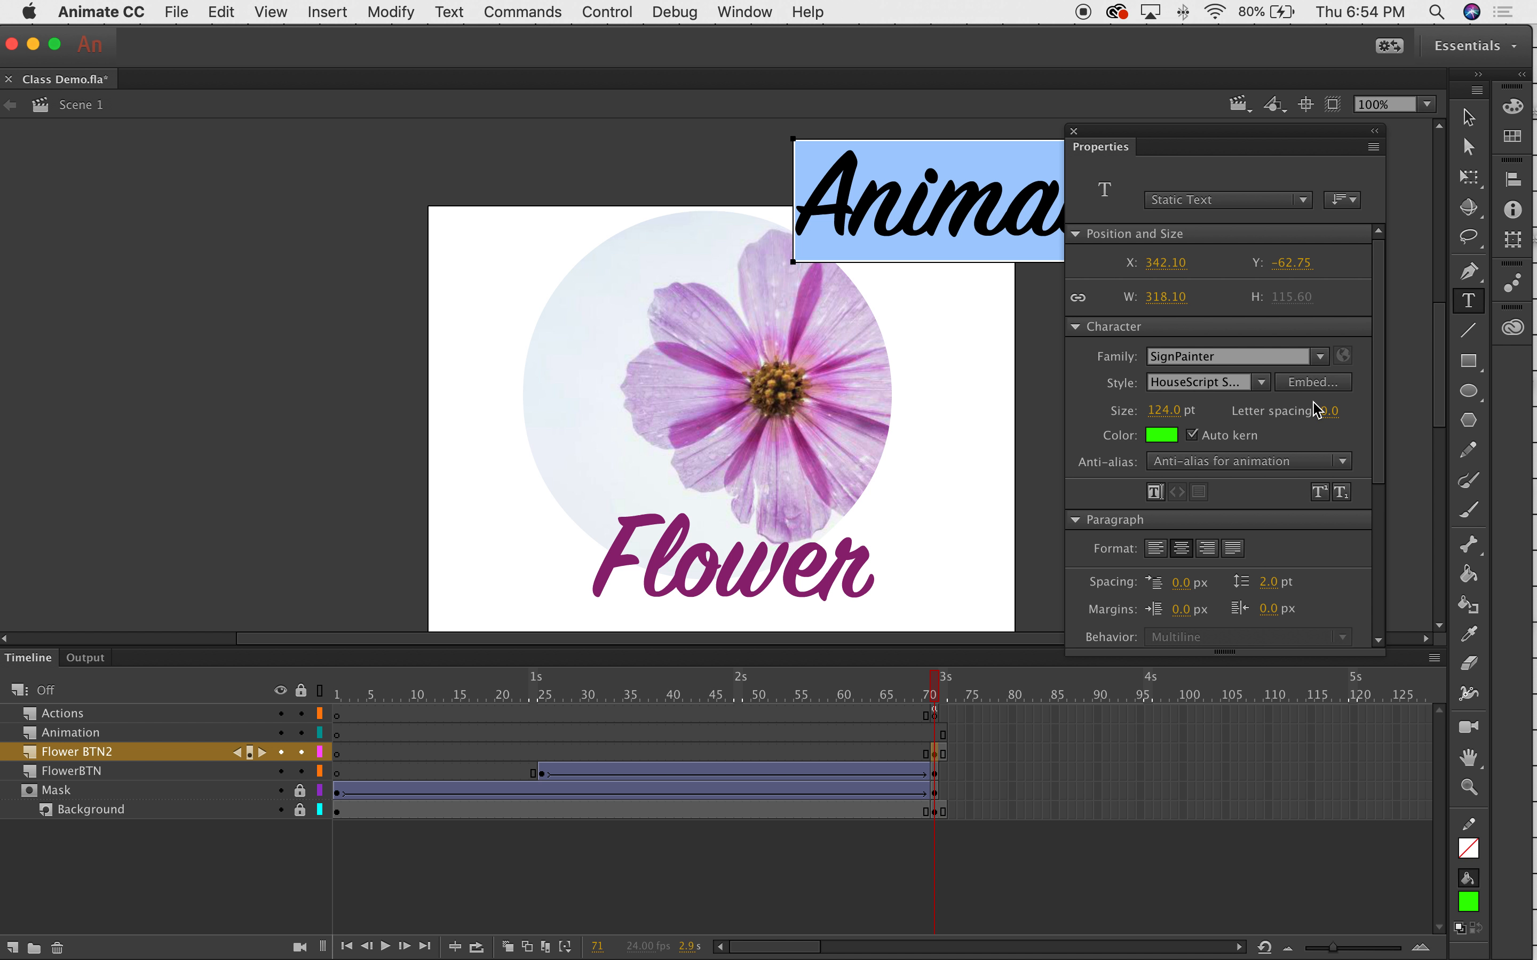
click(1276, 356)
text(Helvetica)
key(Return)
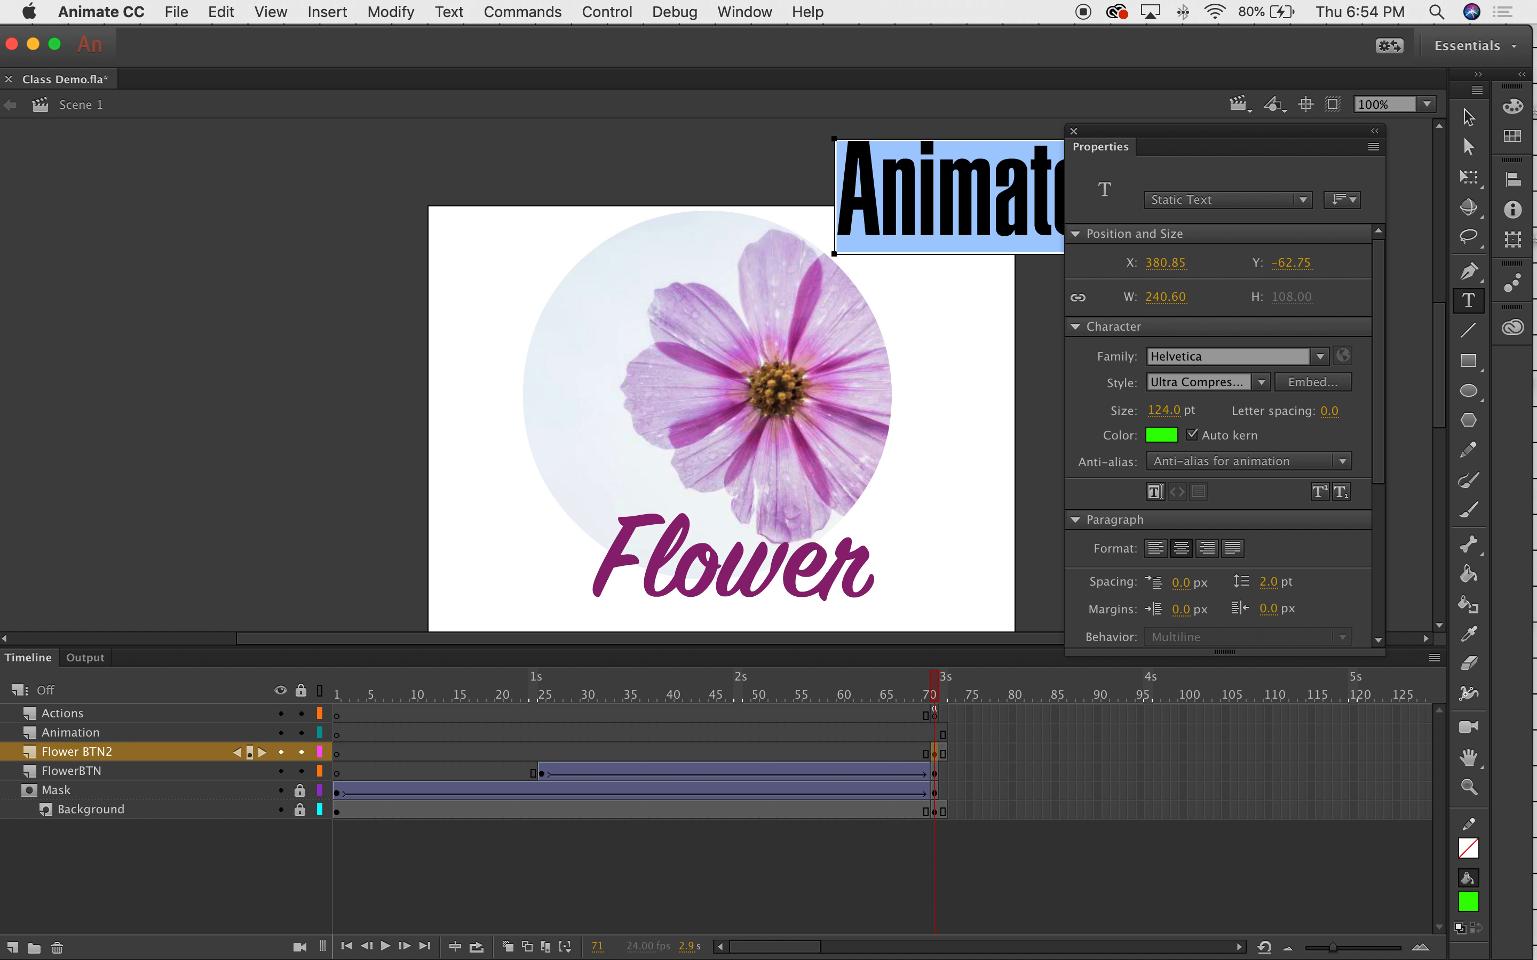
click(1254, 383)
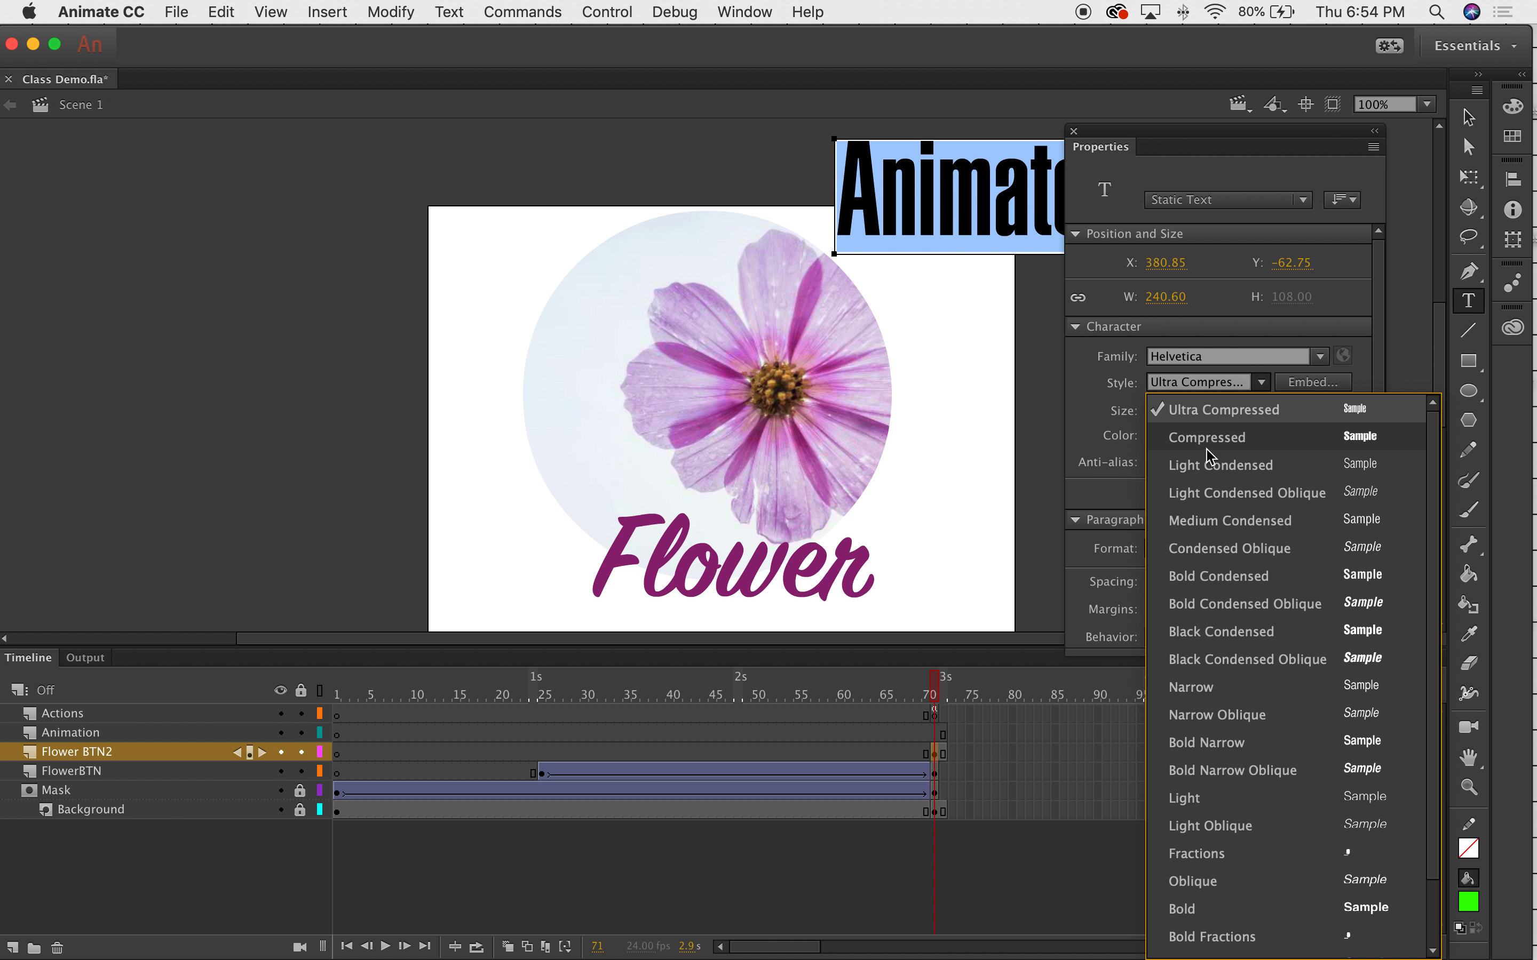
click(1210, 798)
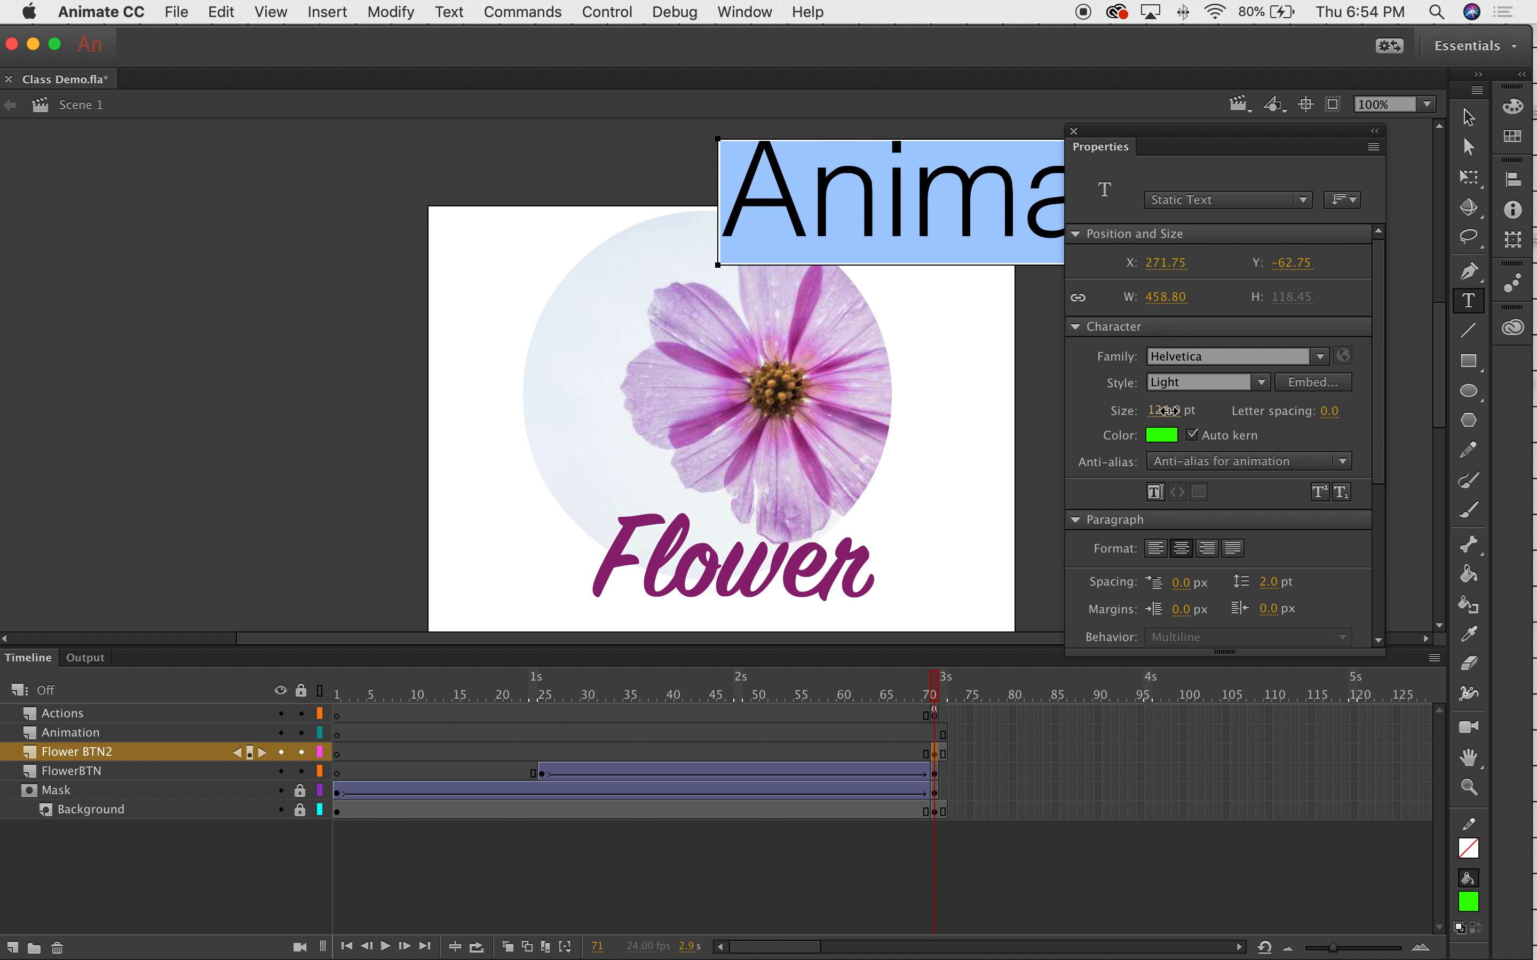
drag(1169, 411, 1075, 416)
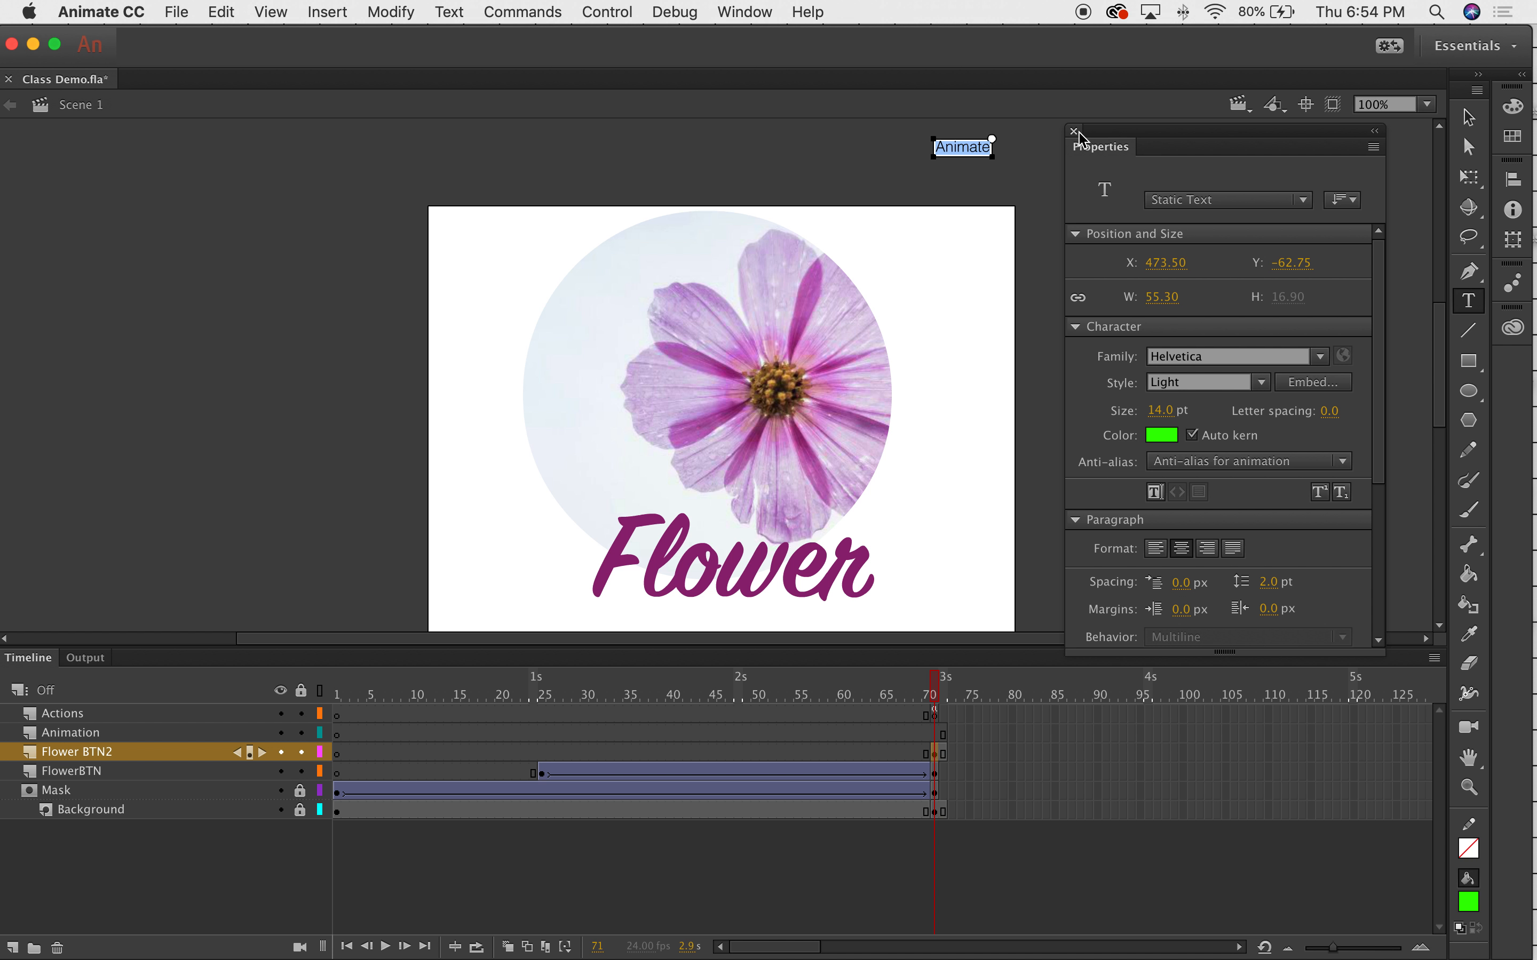
click(1263, 383)
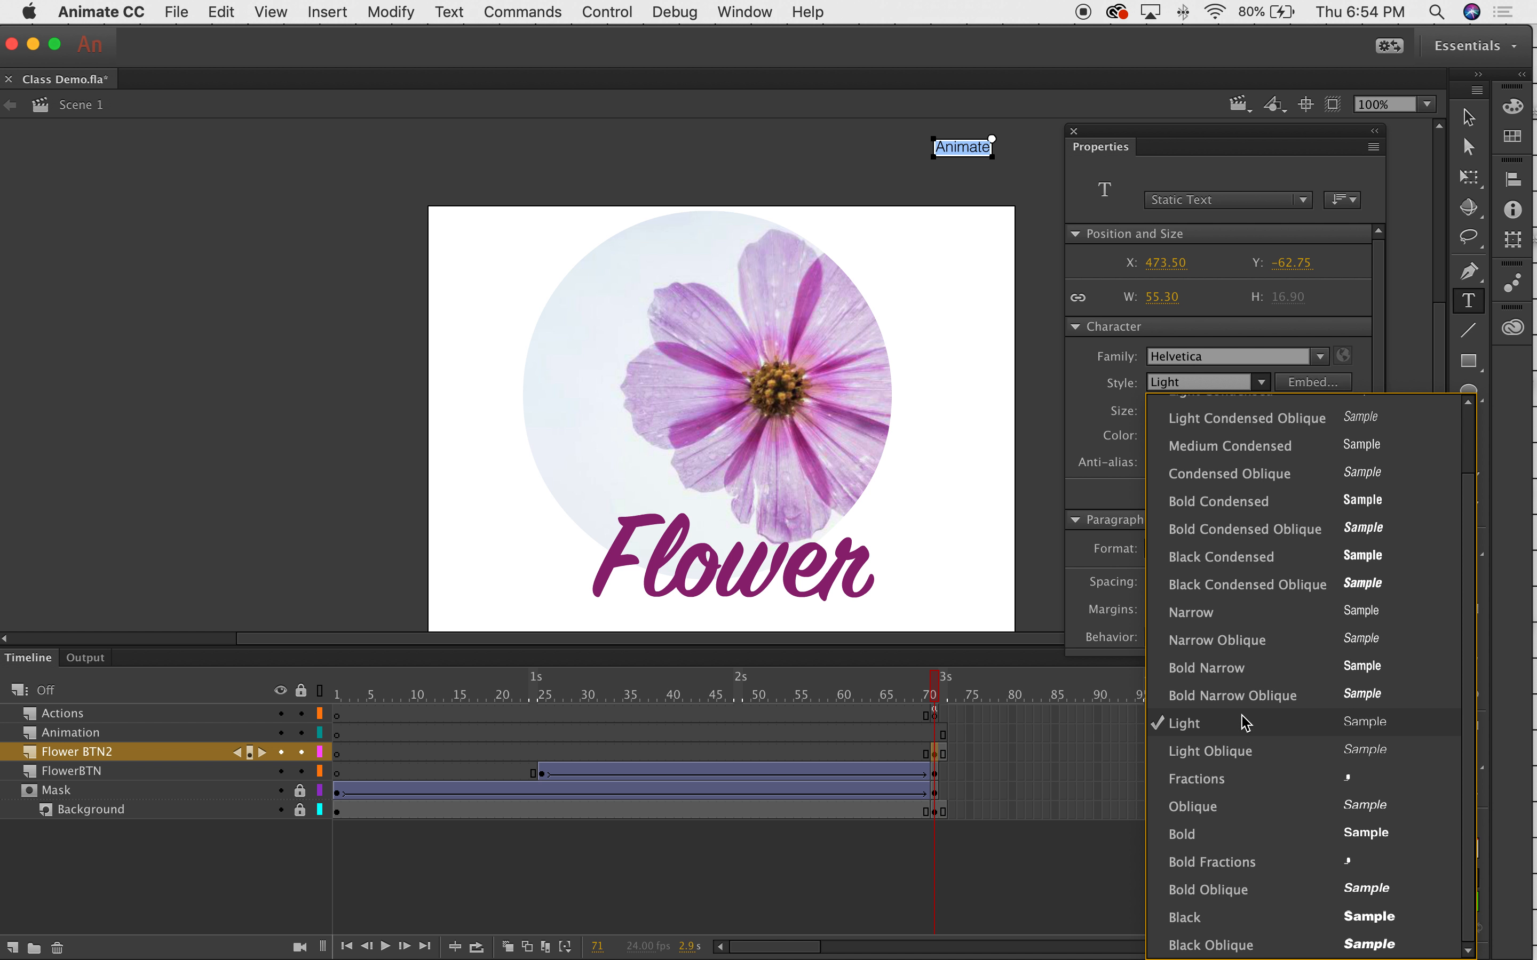
click(1226, 833)
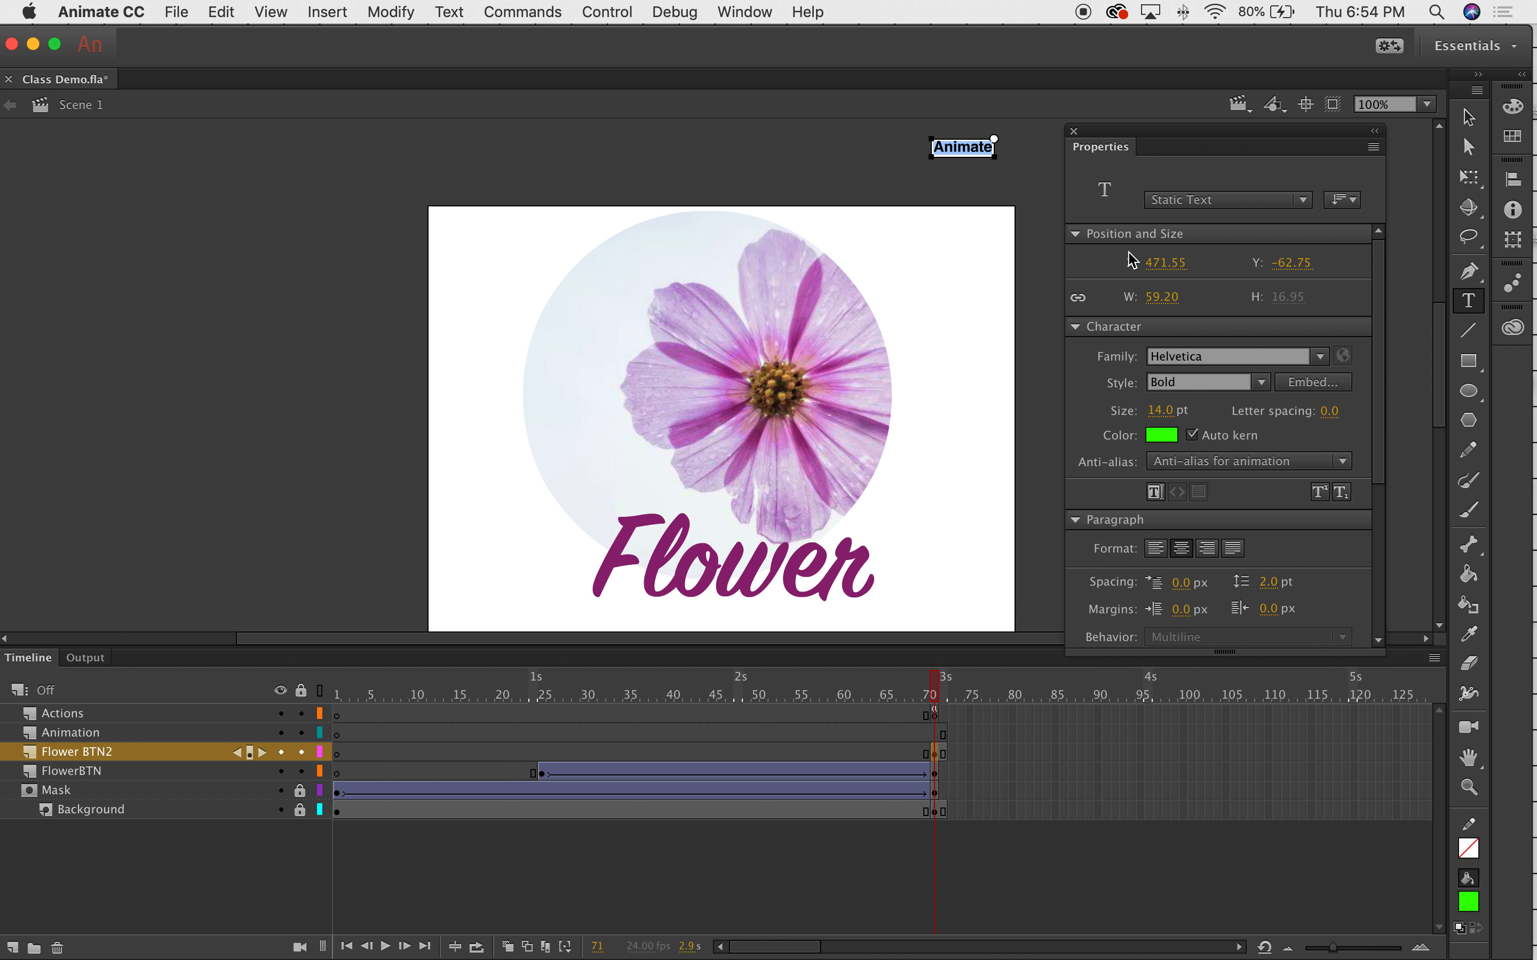
Complete the label as 'Animate >' and make both the word and the arrow black.
click(989, 144)
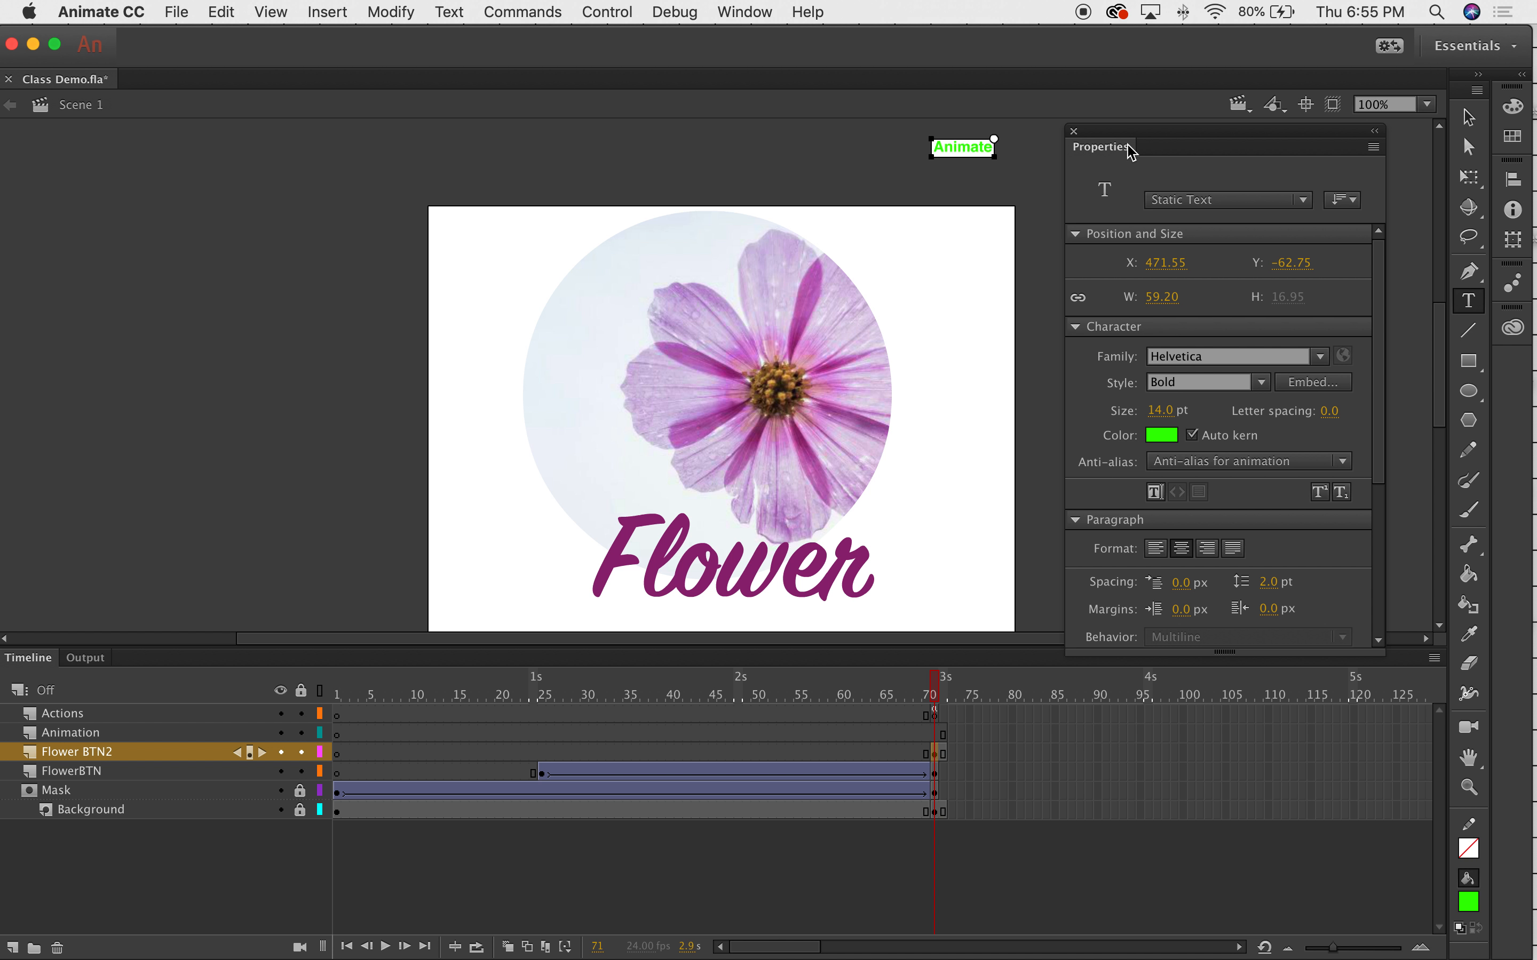
text(>)
double_click(963, 149)
click(1162, 435)
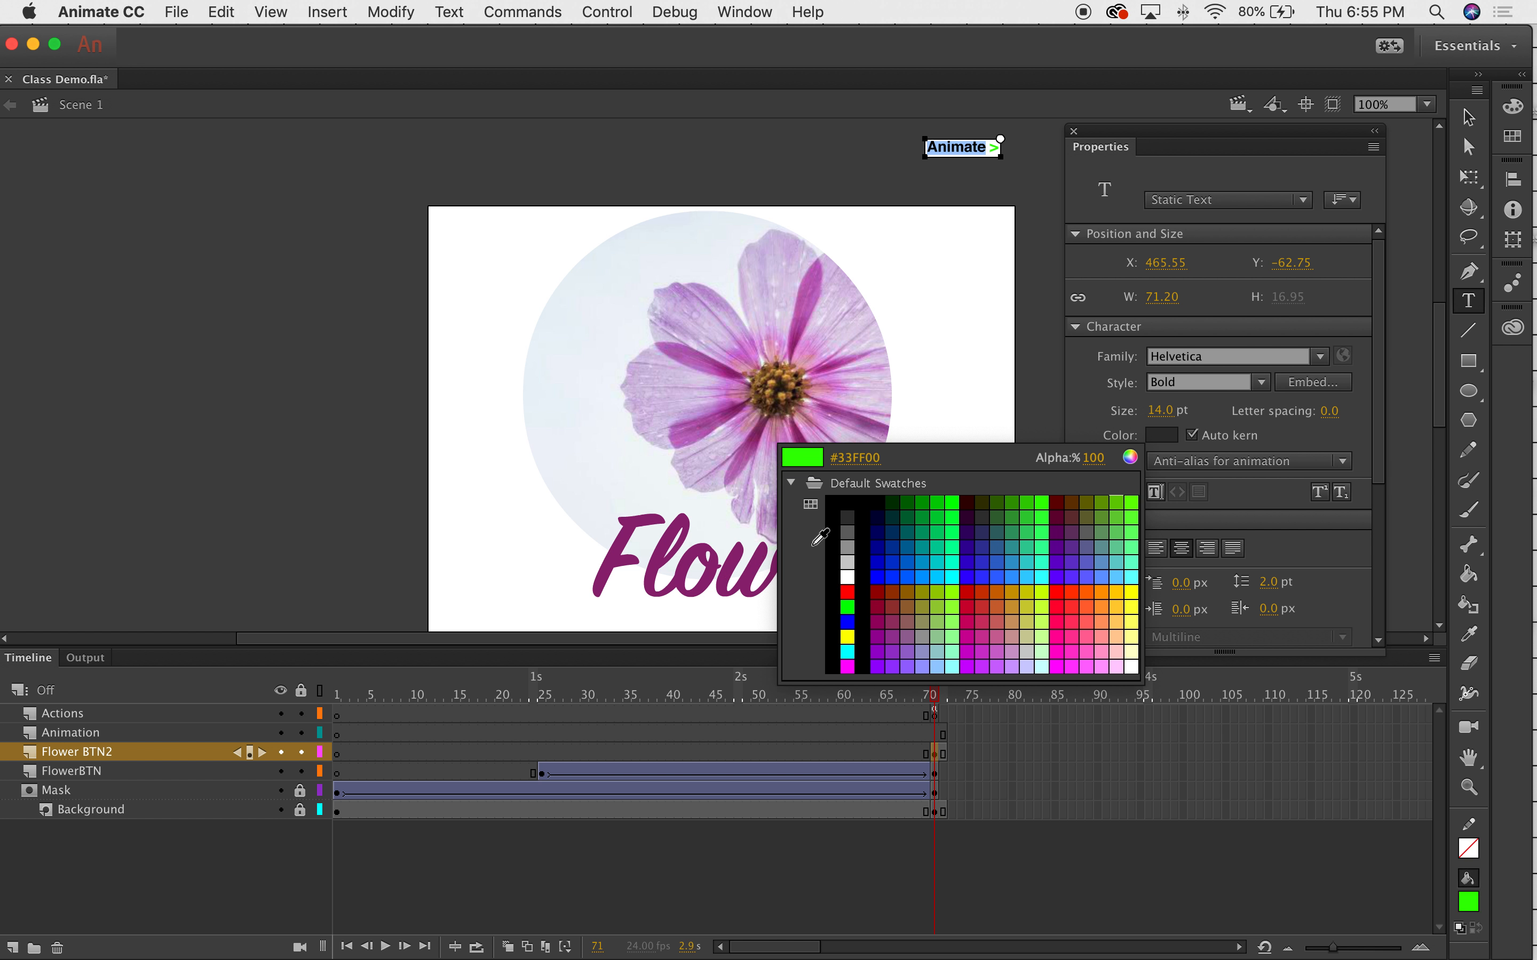
click(835, 504)
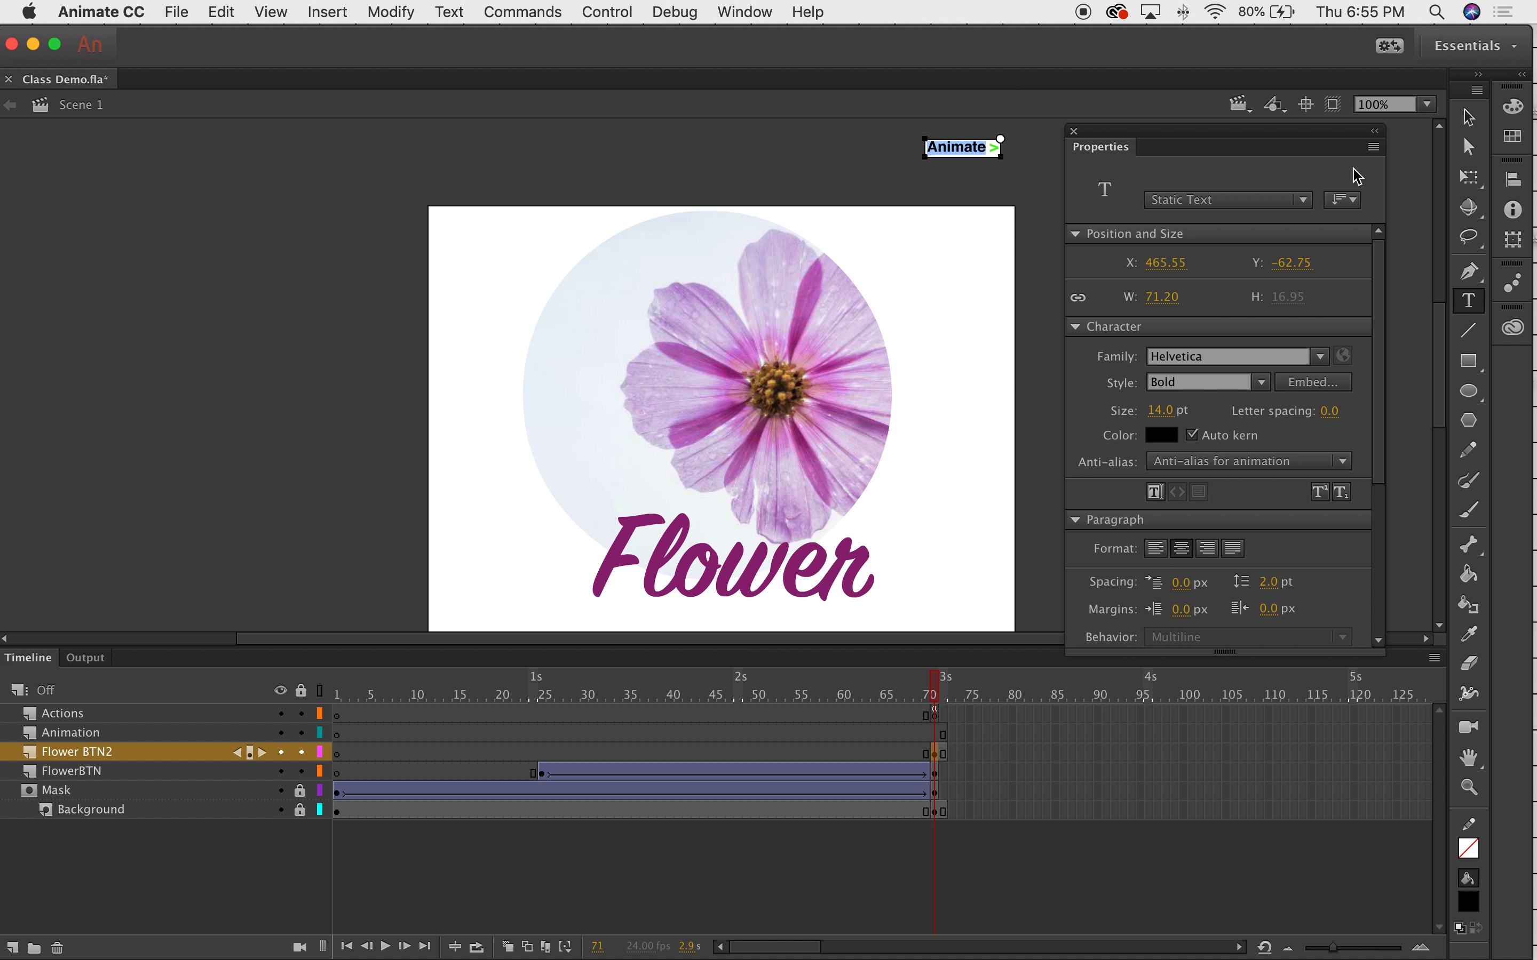
double_click(993, 147)
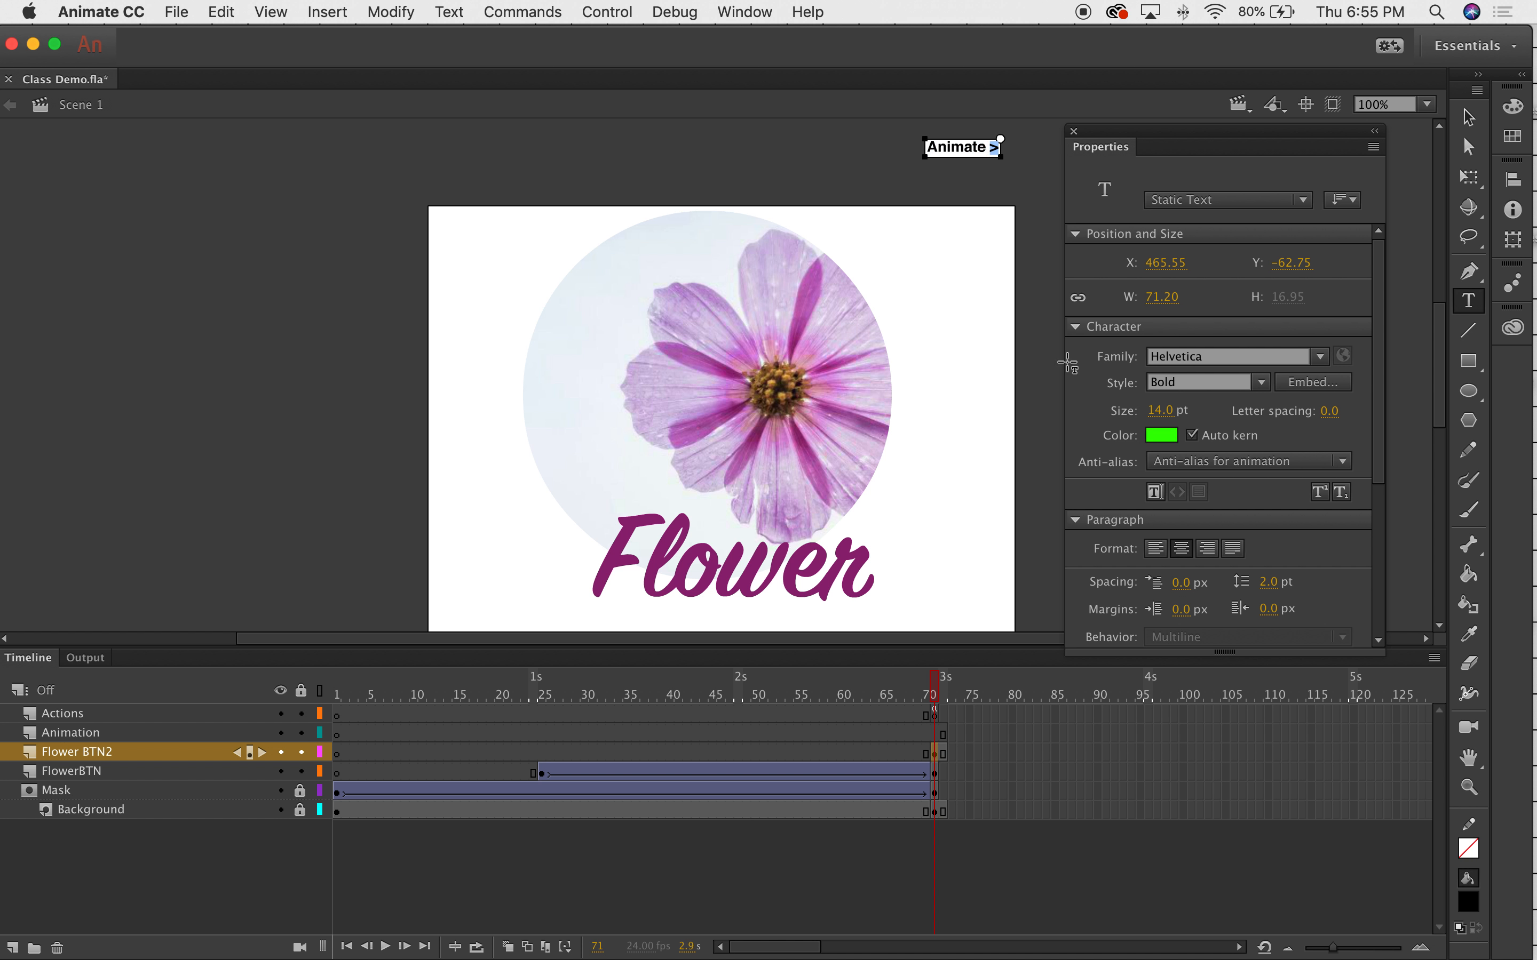
click(1161, 435)
click(835, 501)
Move the 'Animate >' label onto the stage's top-right corner.
click(1471, 118)
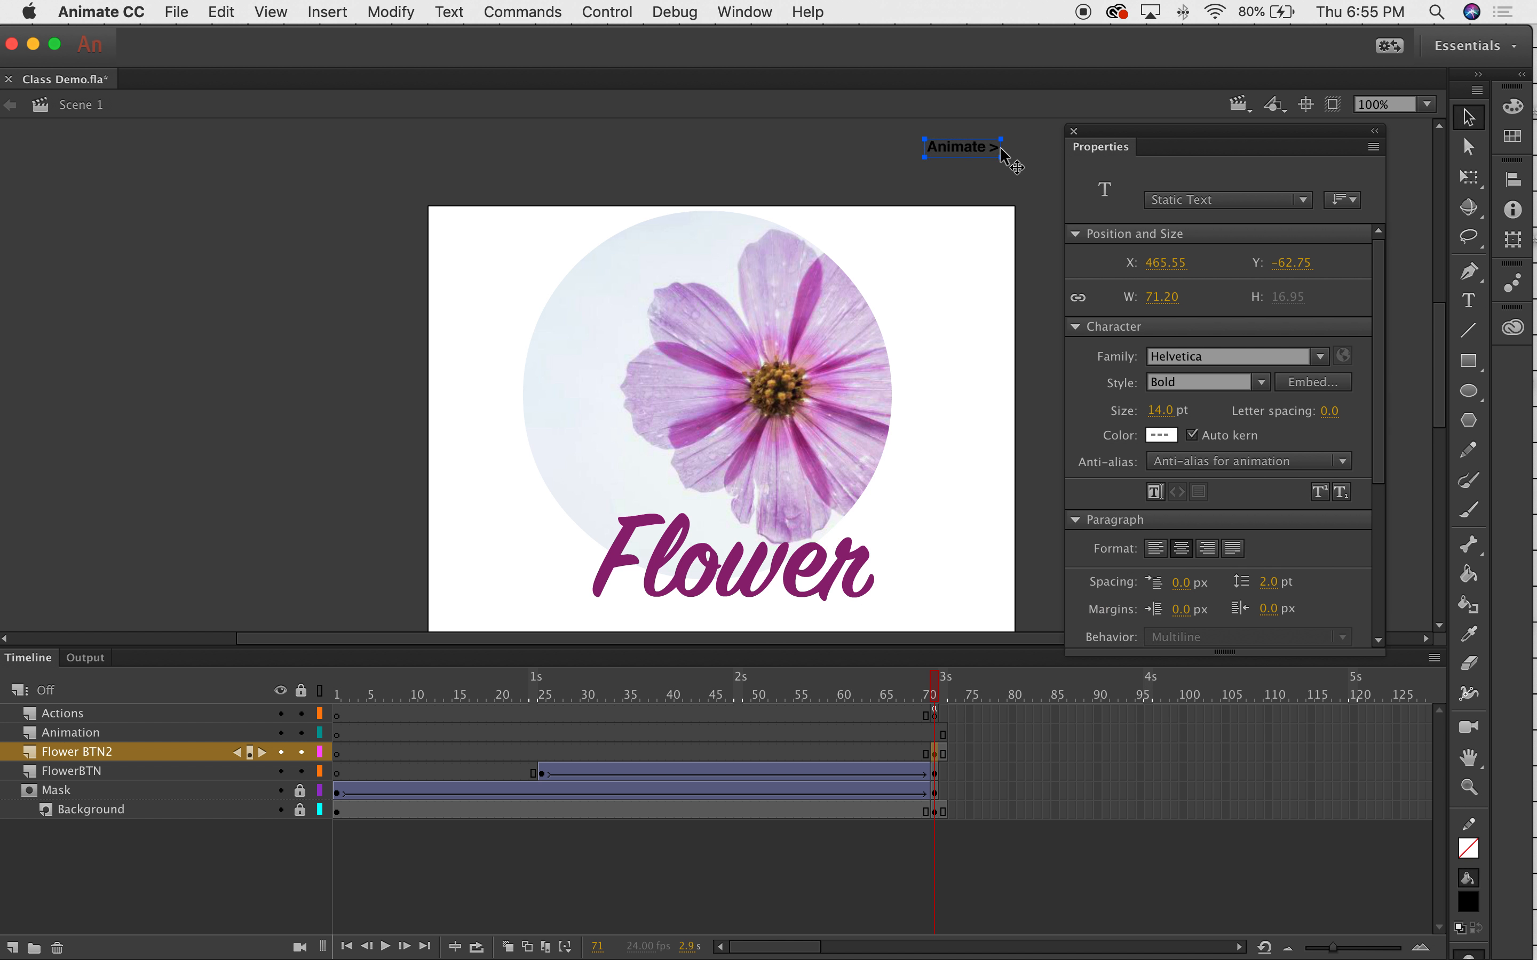
drag(989, 145, 988, 234)
click(959, 143)
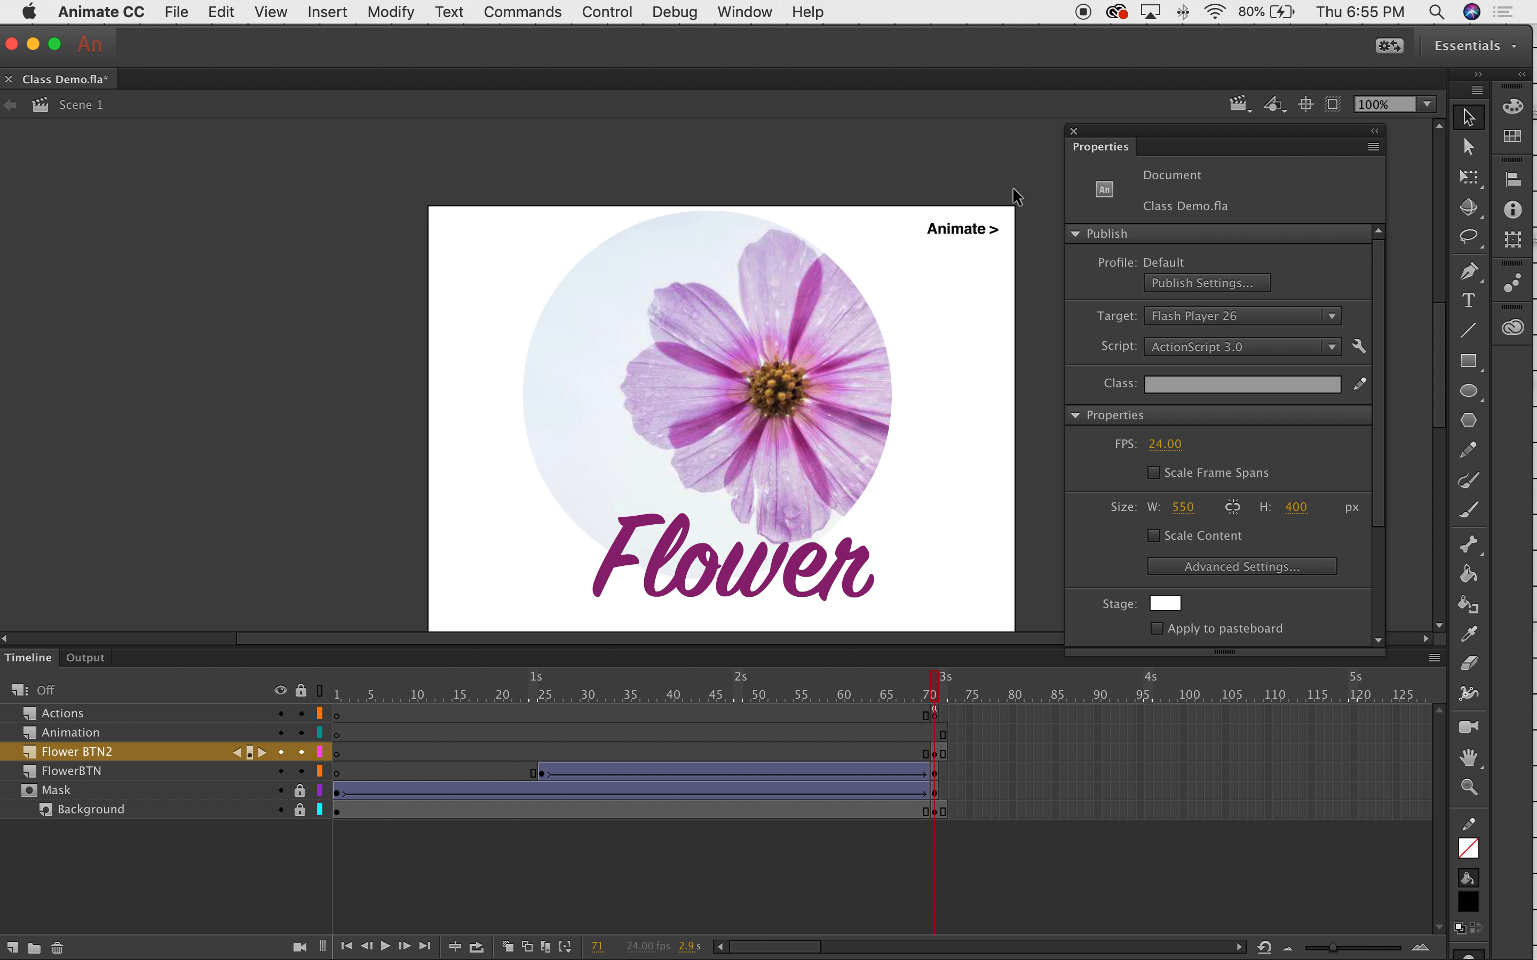
click(950, 236)
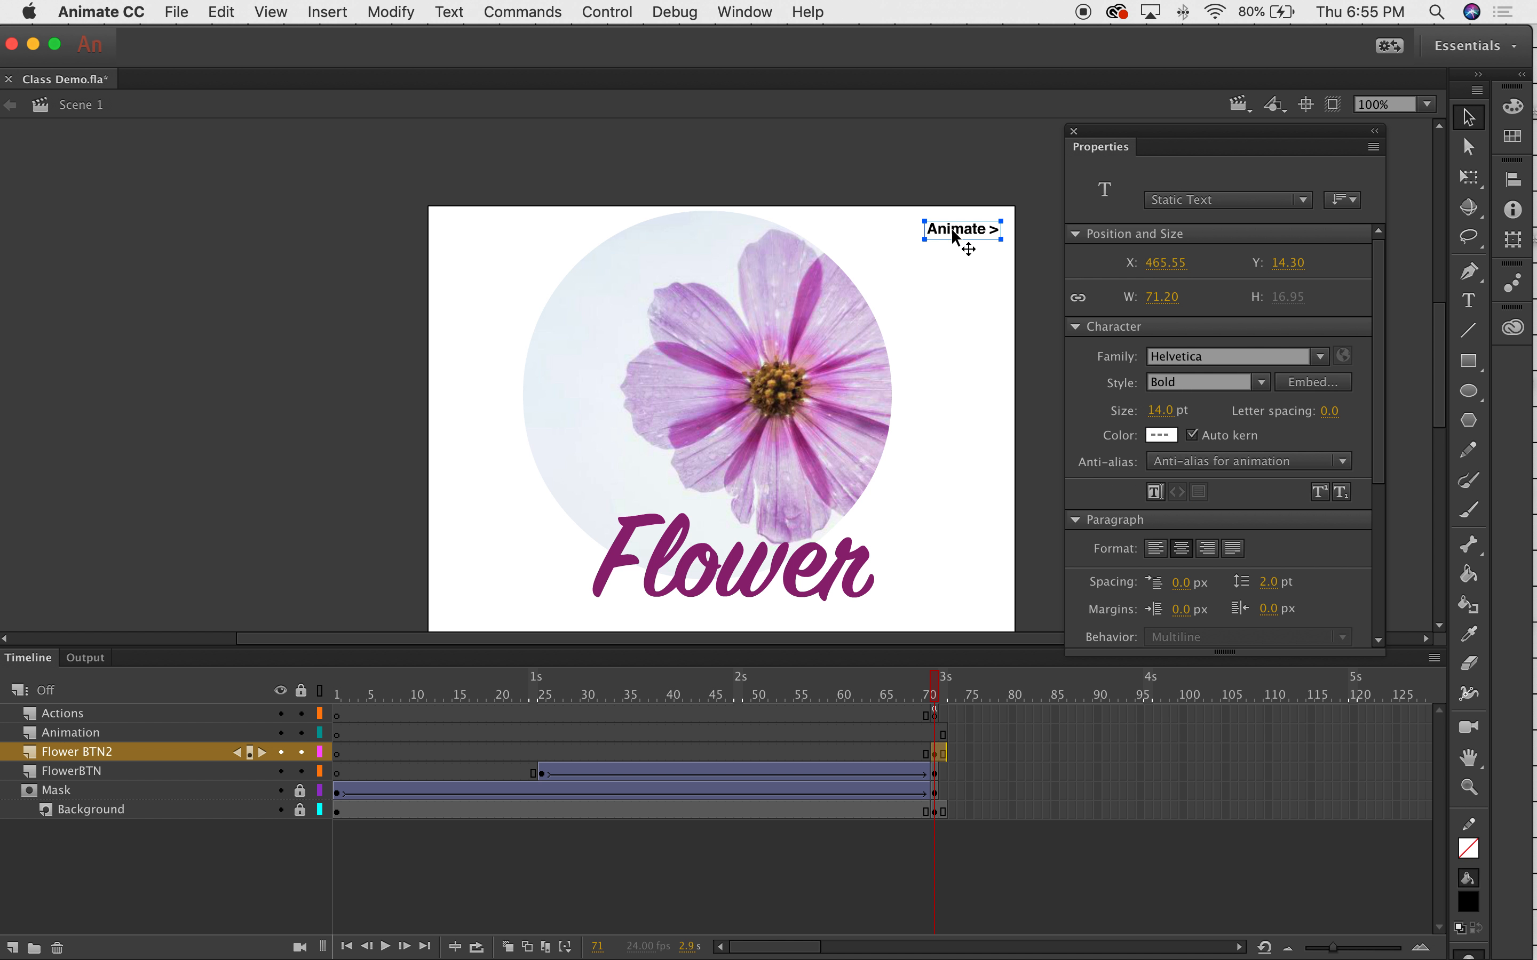
Convert the 'Animate >' label into a button symbol and name the instance BTN2.
right_click(946, 234)
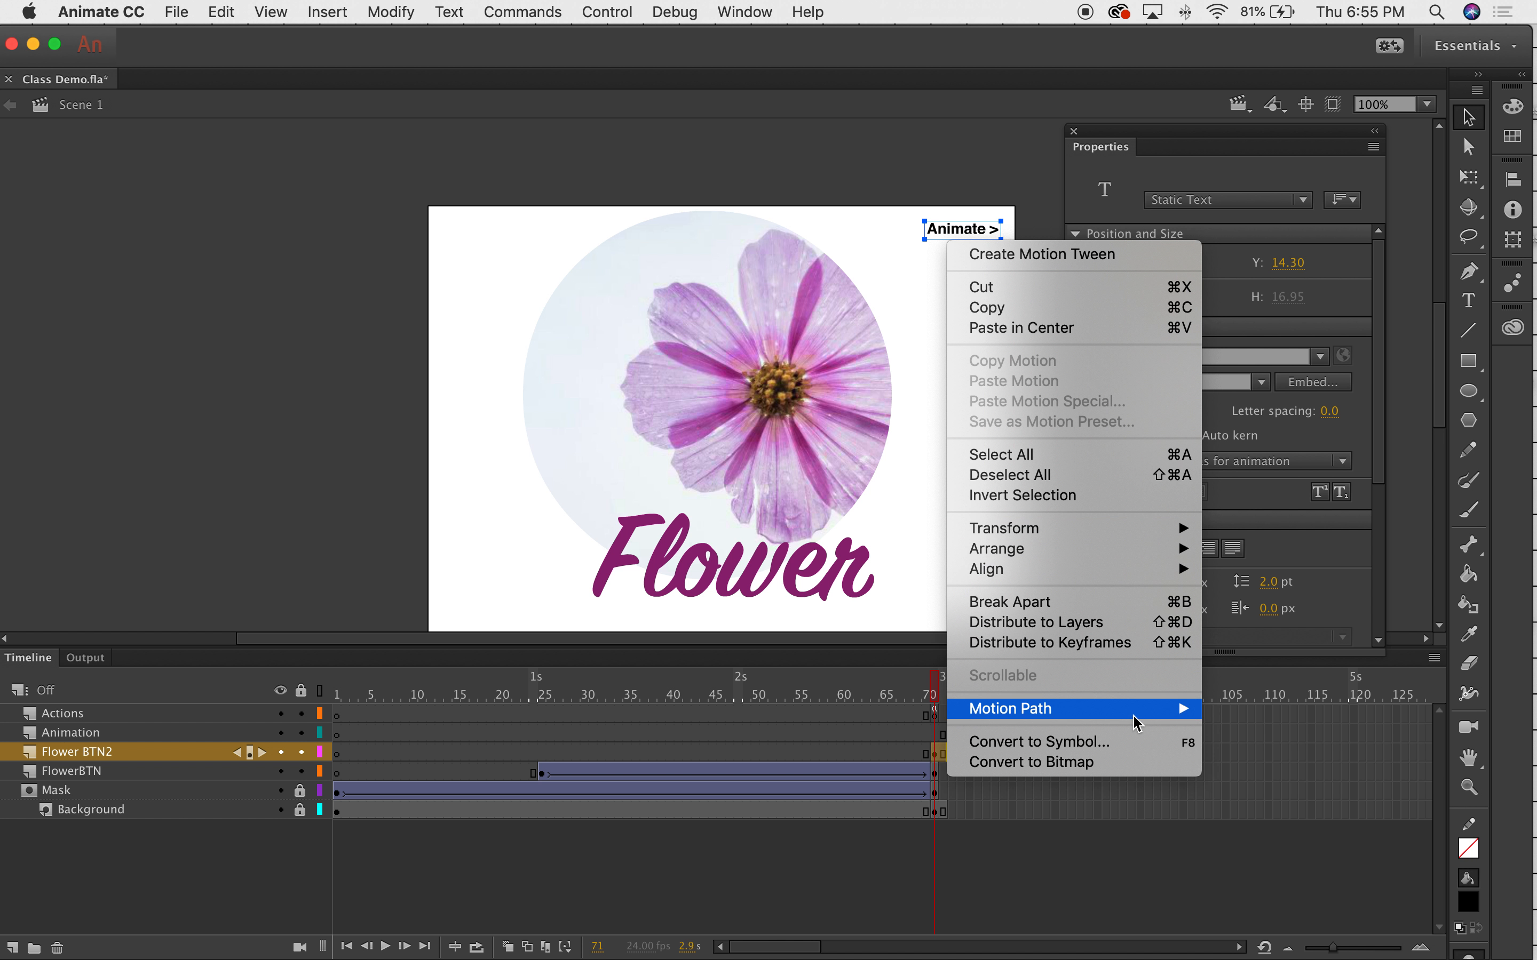
click(1084, 753)
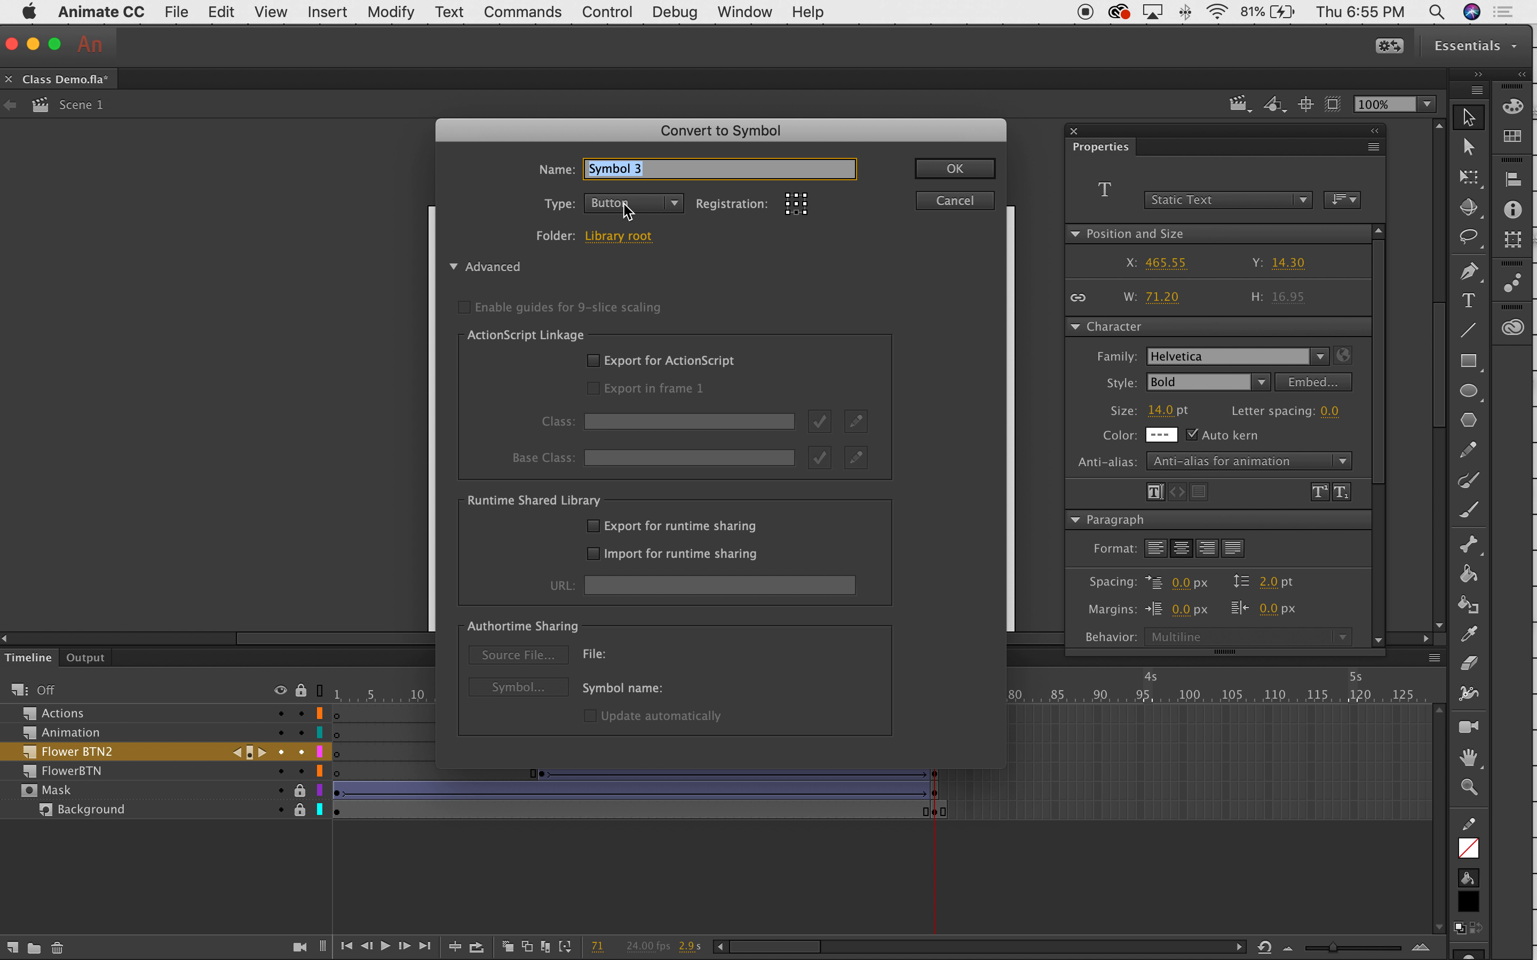
click(958, 173)
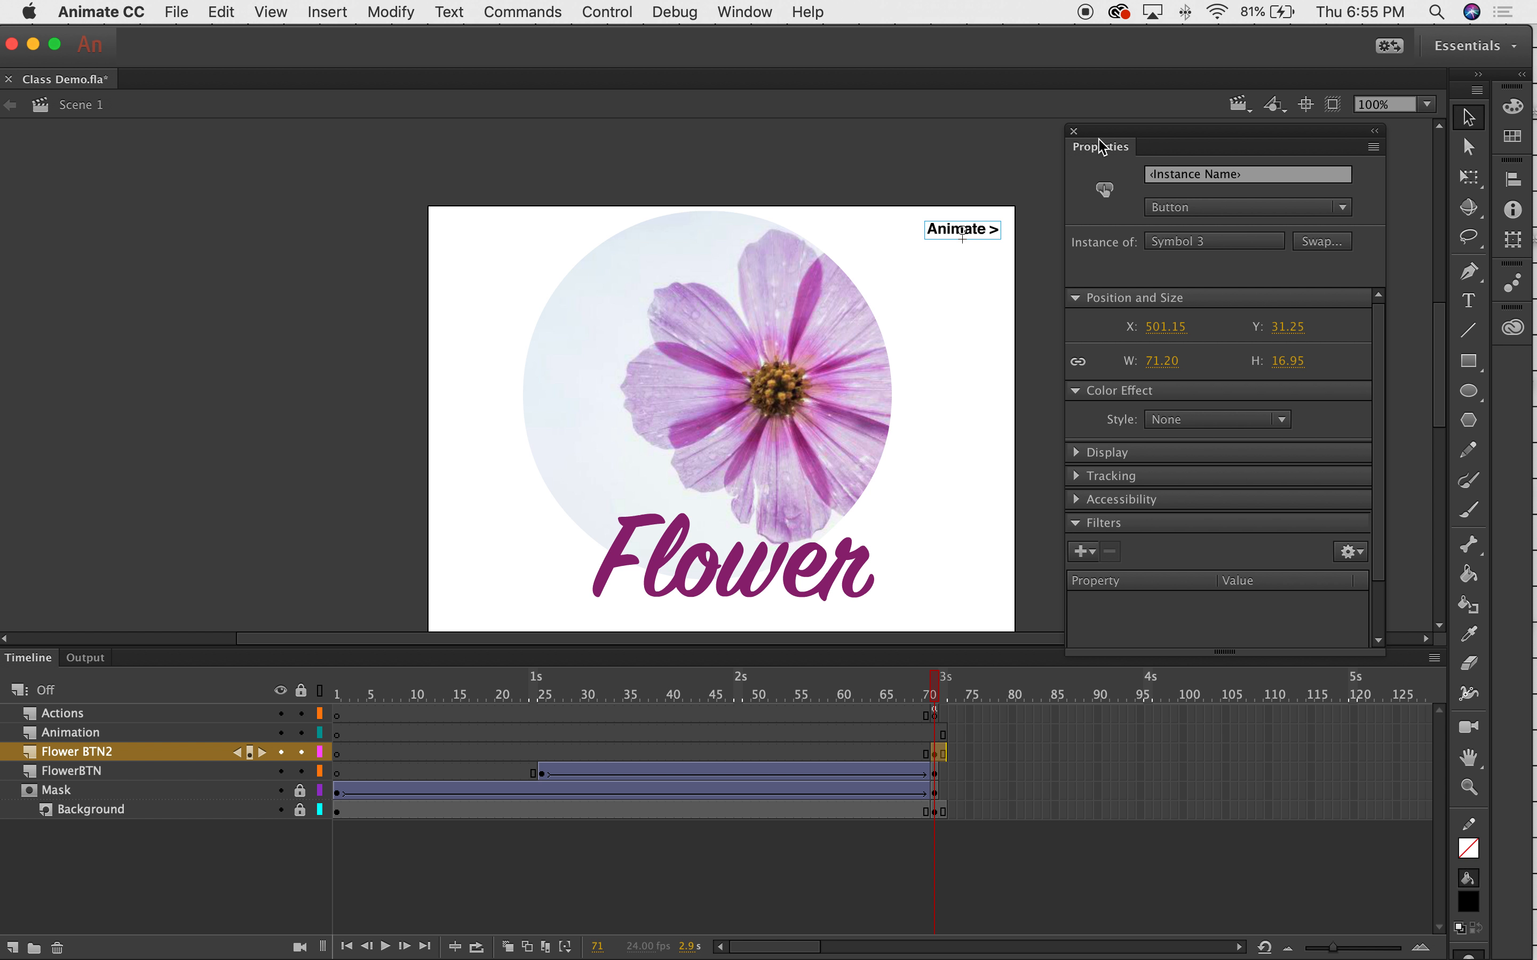
click(982, 214)
click(998, 235)
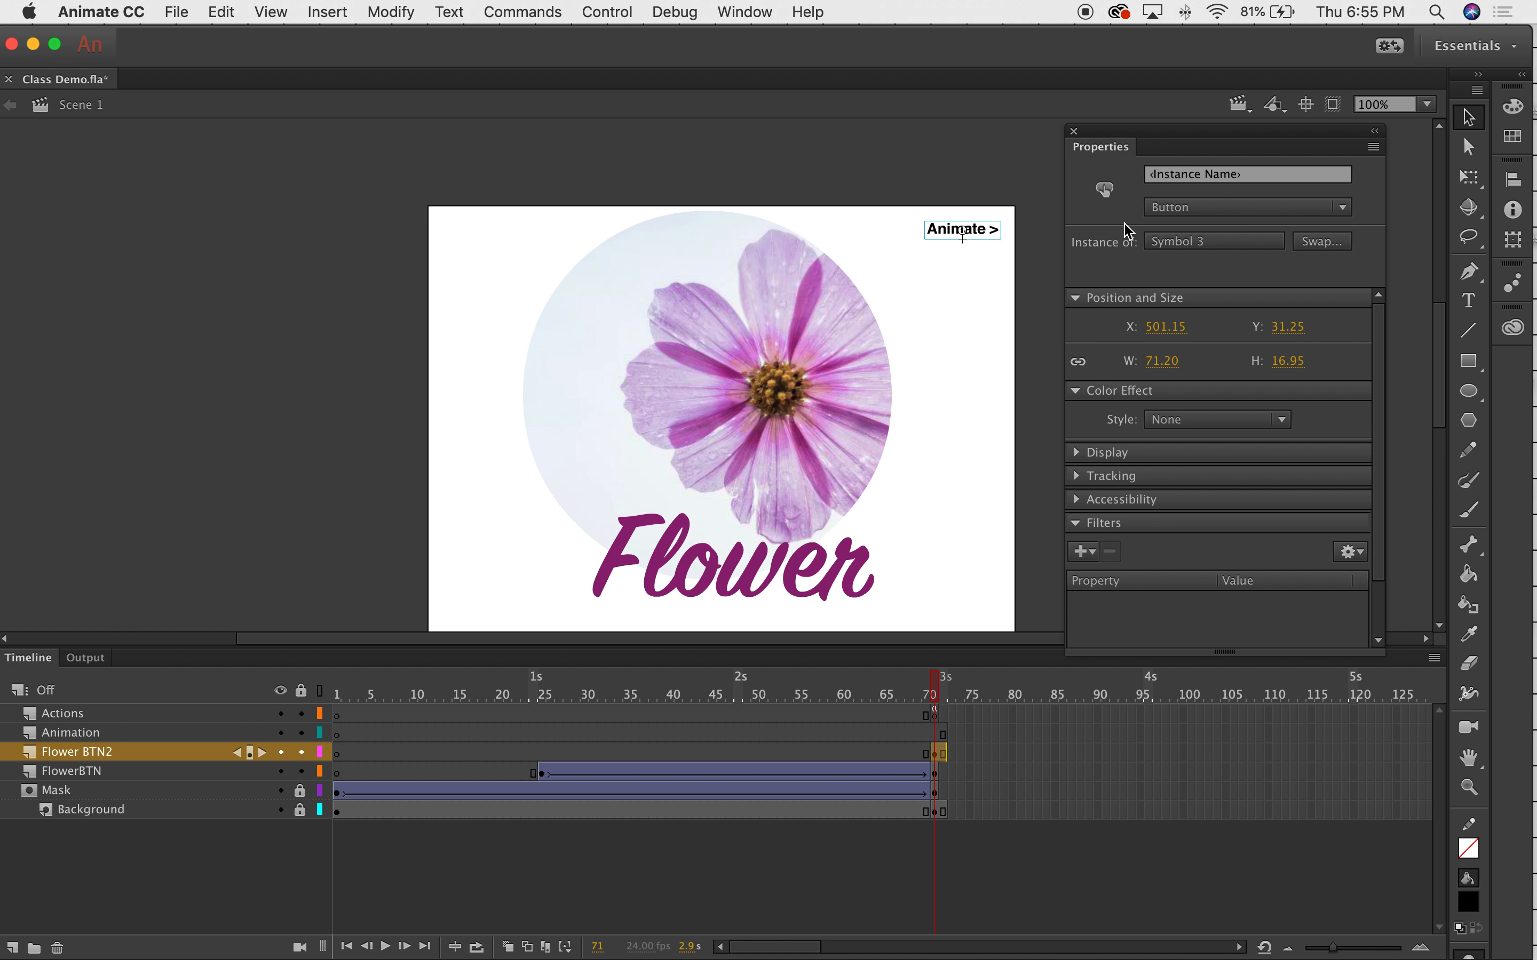
click(1253, 178)
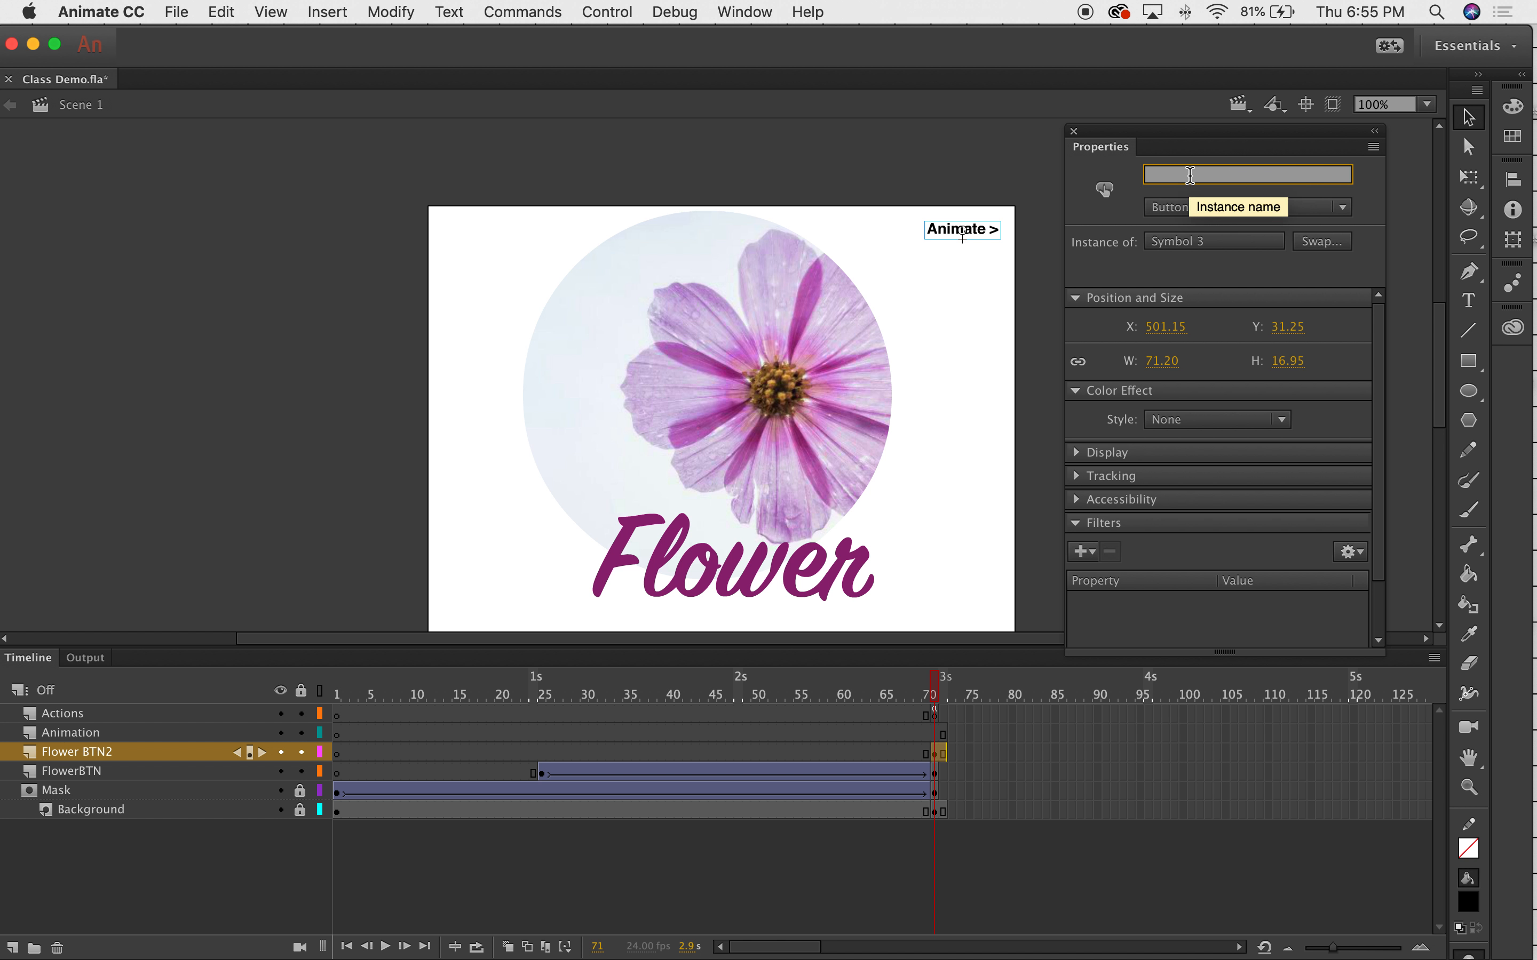
text(BTN2)
click(1002, 274)
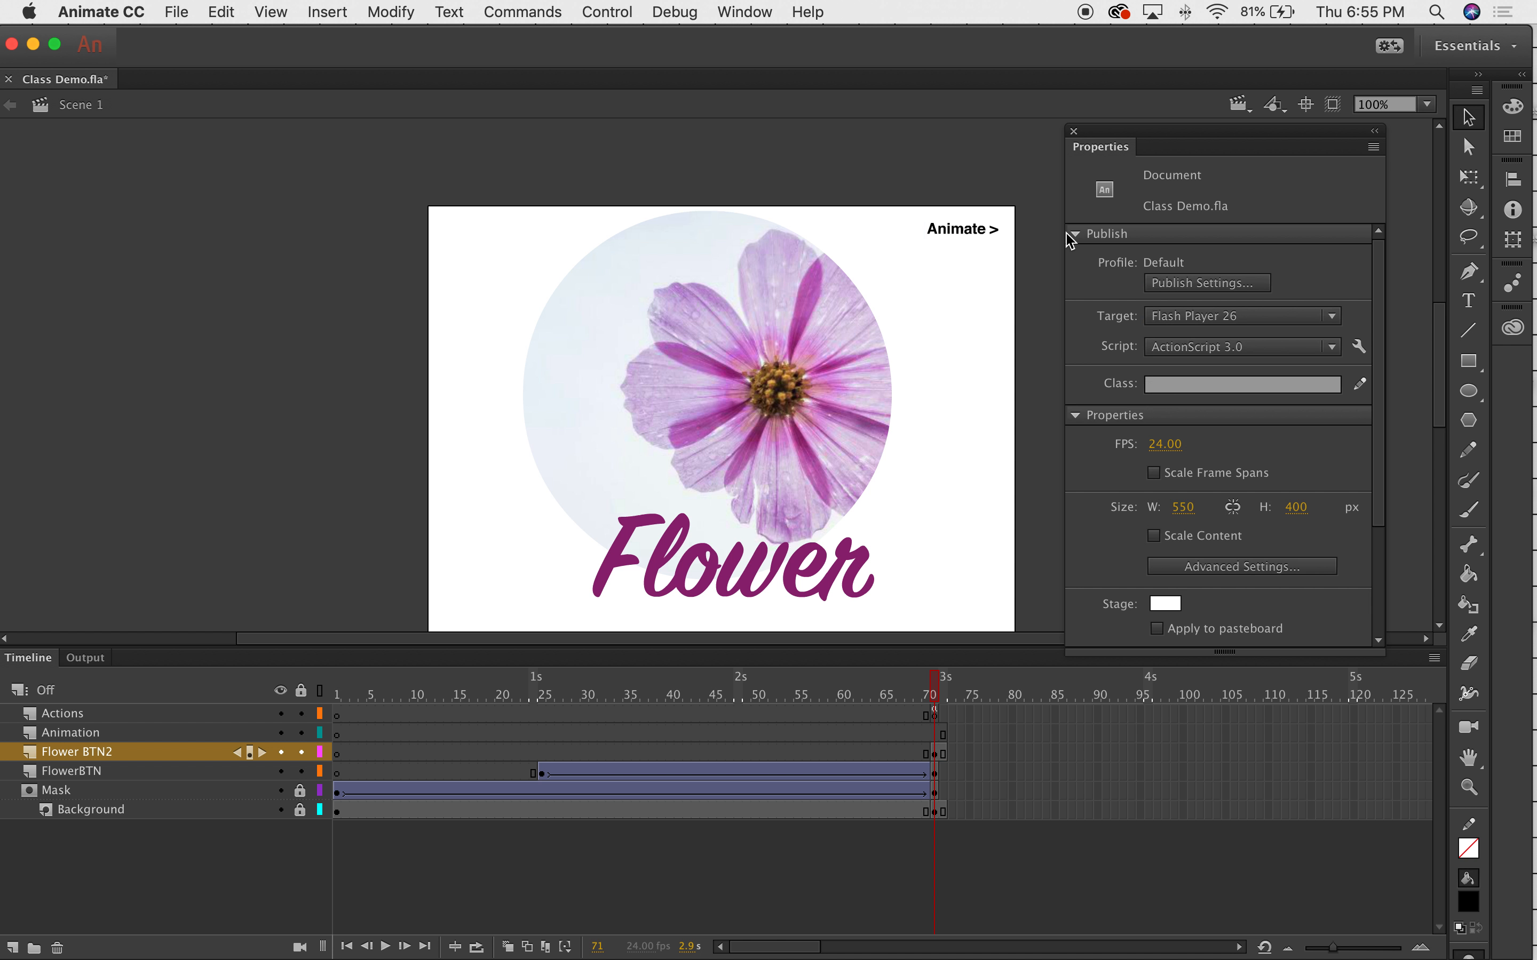
click(986, 234)
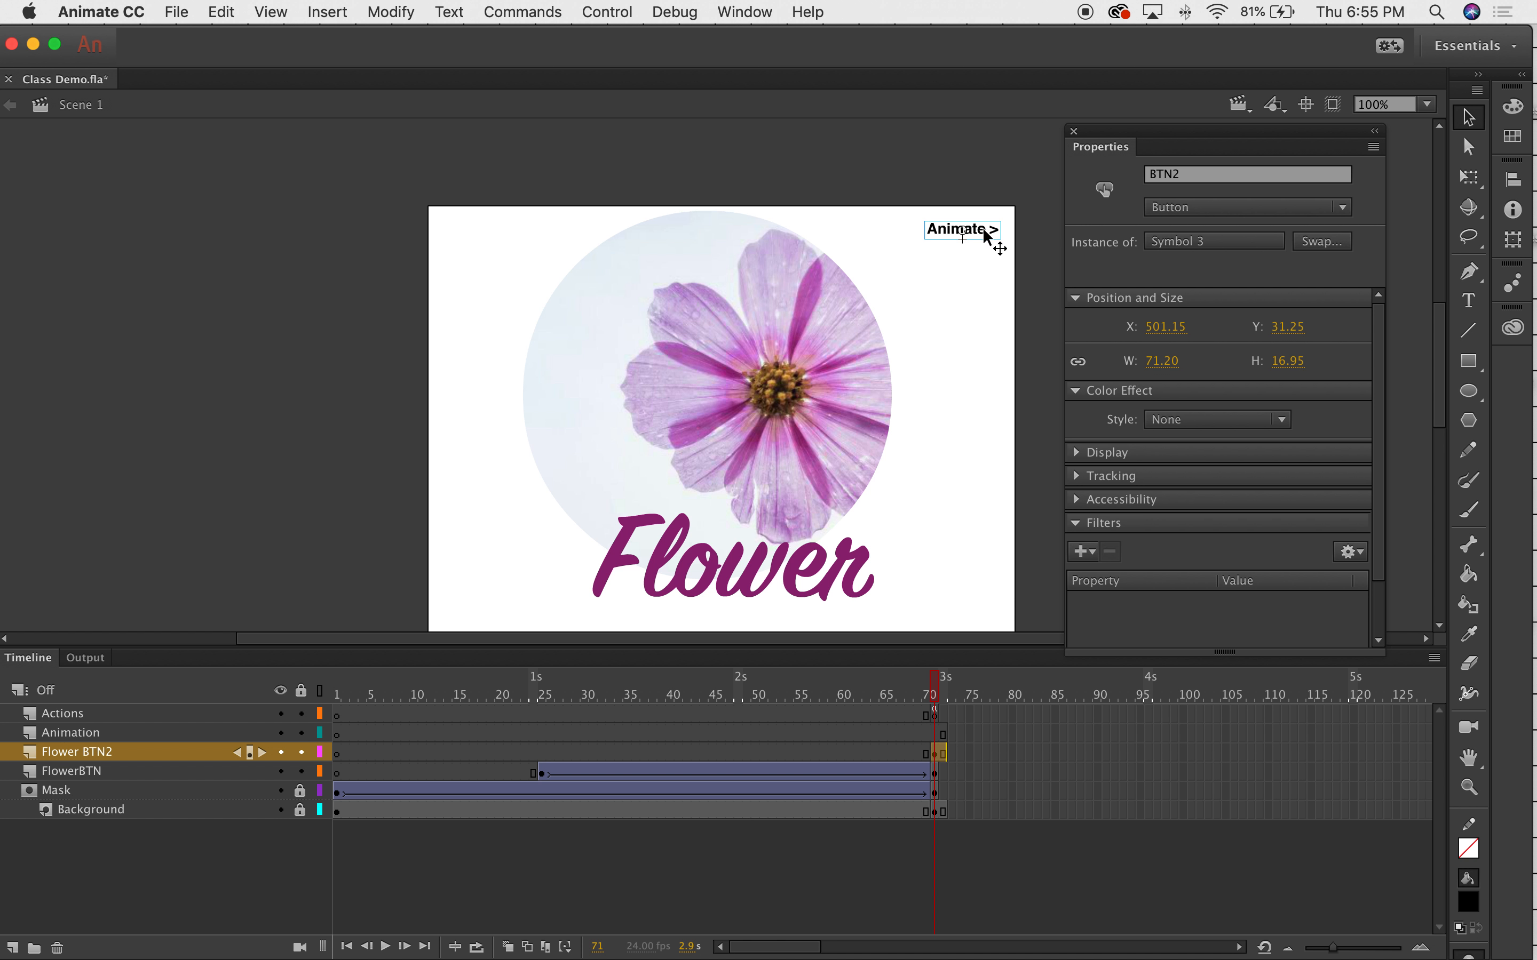
Check frames 70, 71 and 72 to confirm the button starts at frame 71, then edit Symbol 3.
click(926, 692)
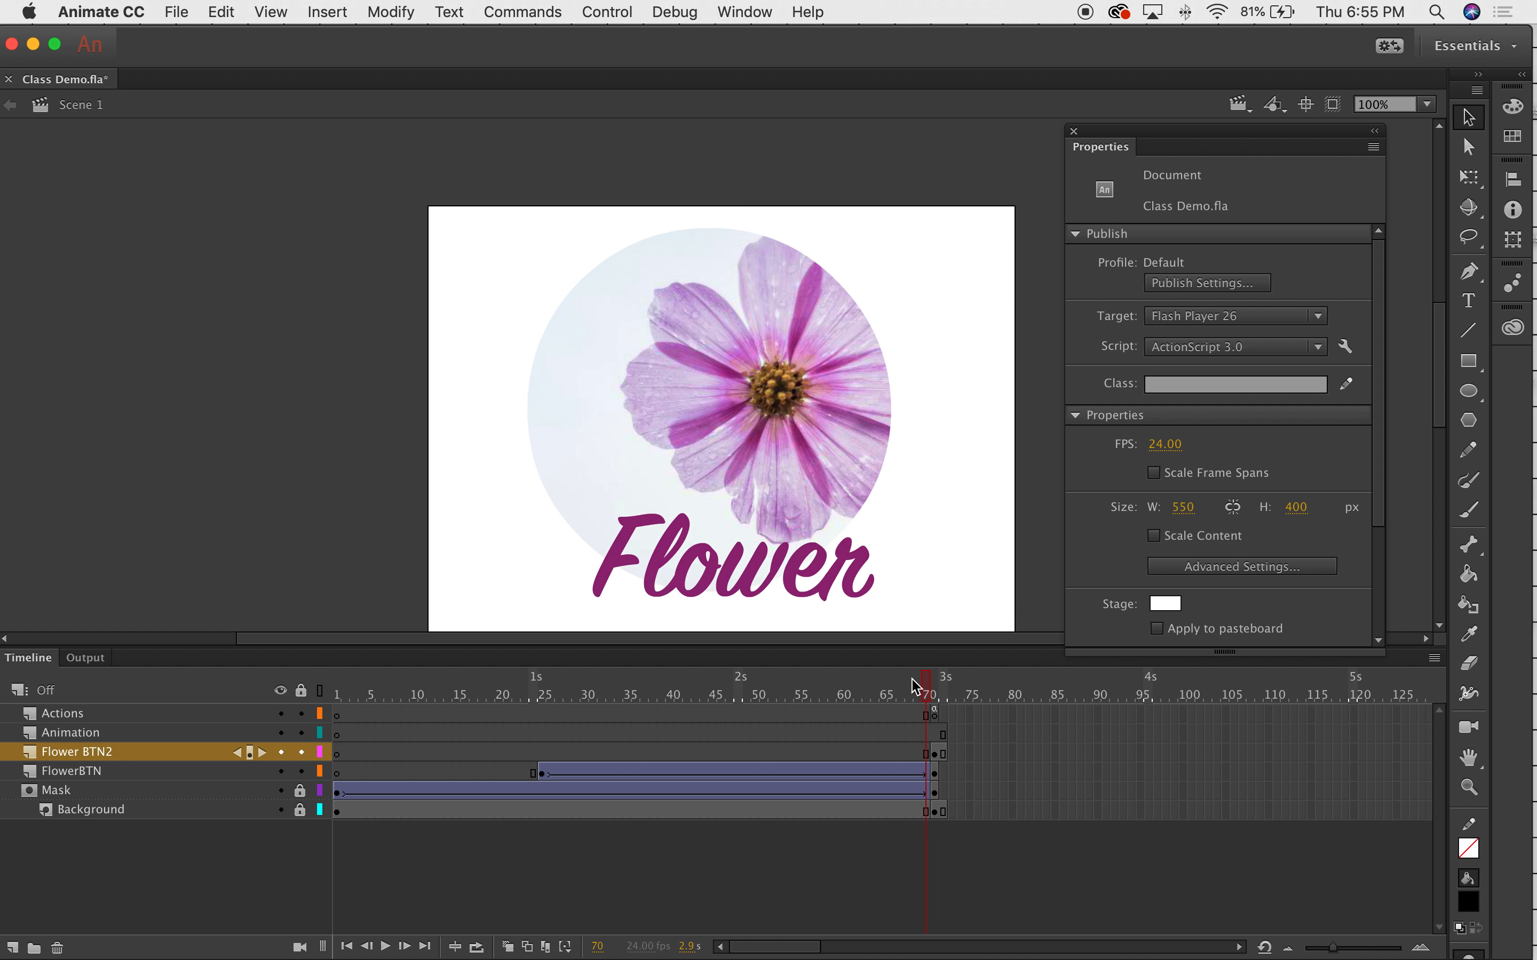
click(940, 683)
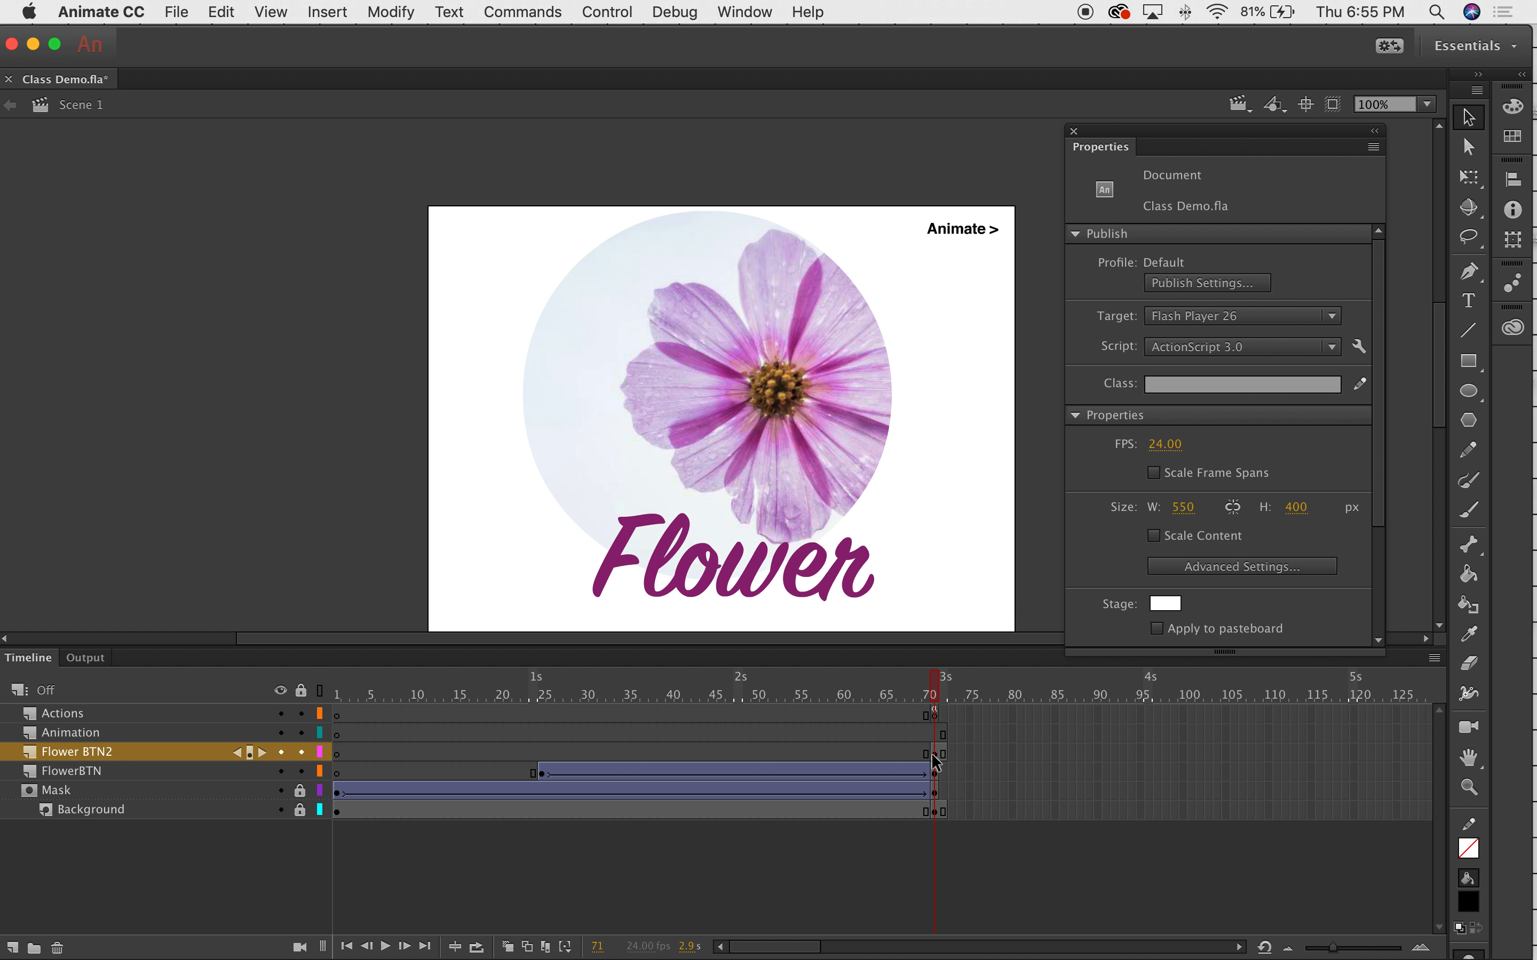
click(945, 695)
click(936, 693)
click(992, 234)
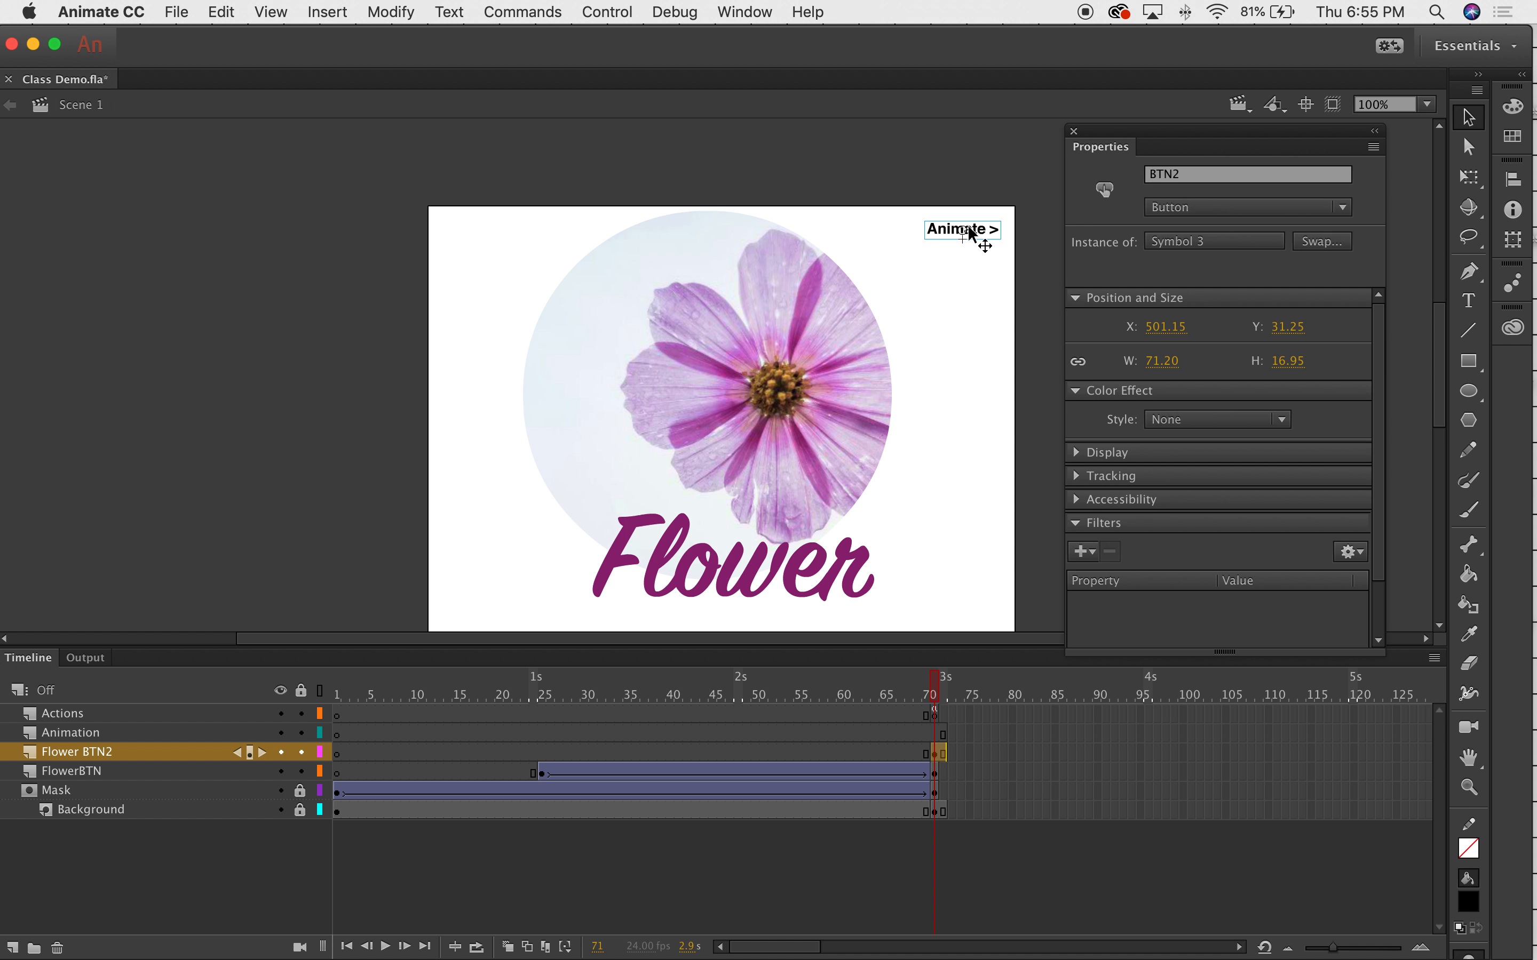
double_click(992, 234)
Insert keyframes for the button's Over, Down and Hit states.
click(398, 716)
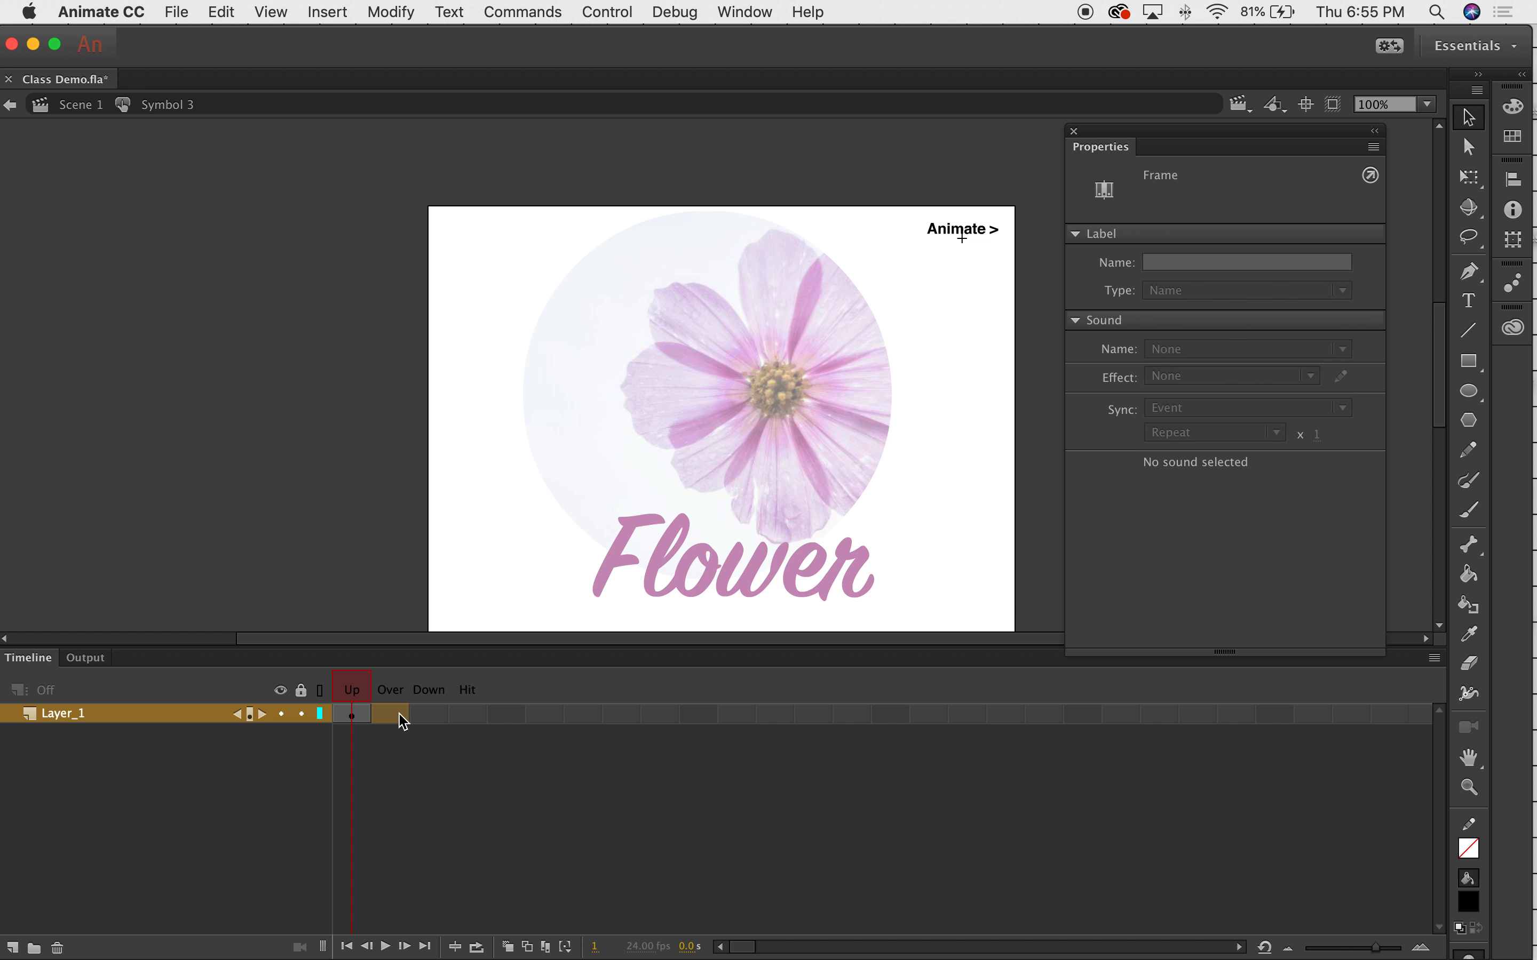
right_click(397, 717)
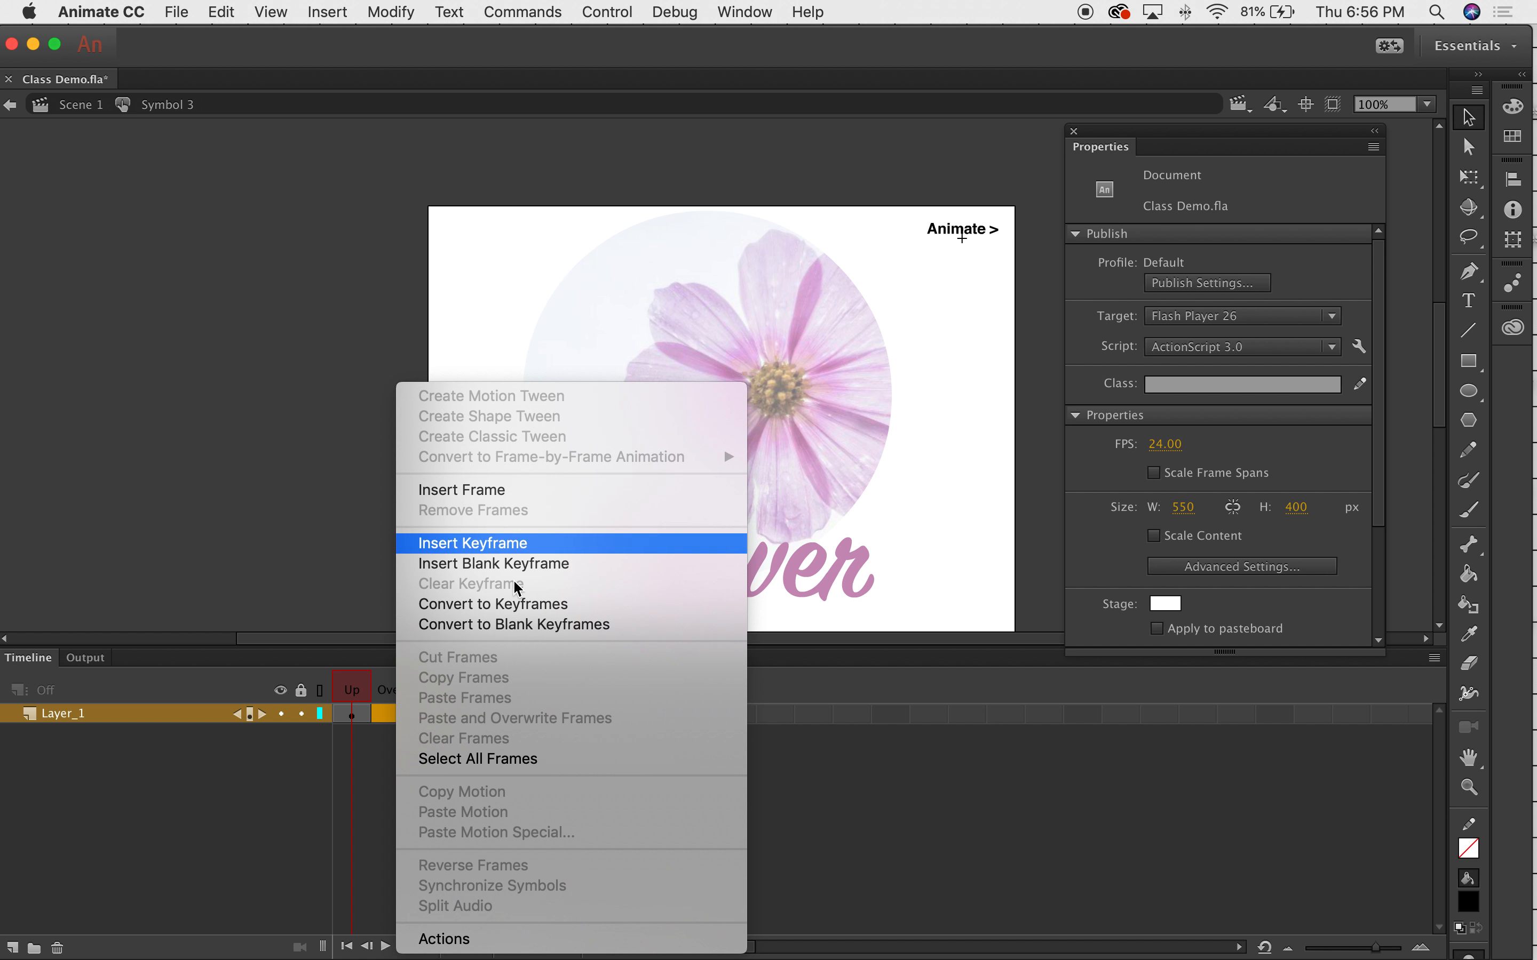
click(497, 542)
click(435, 716)
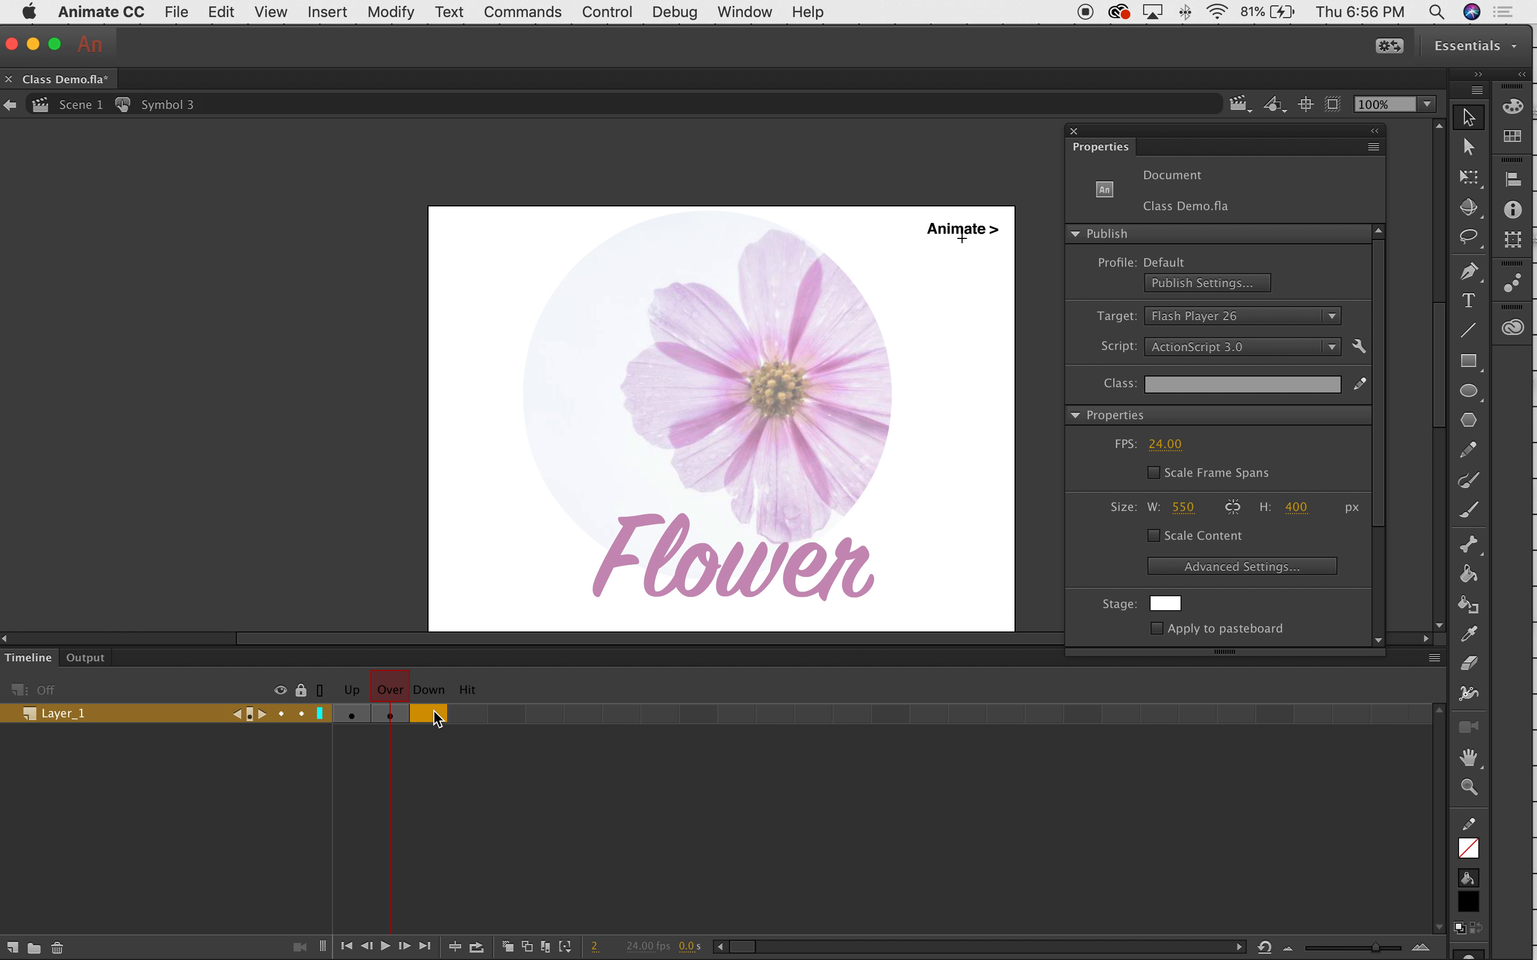
right_click(438, 720)
click(497, 540)
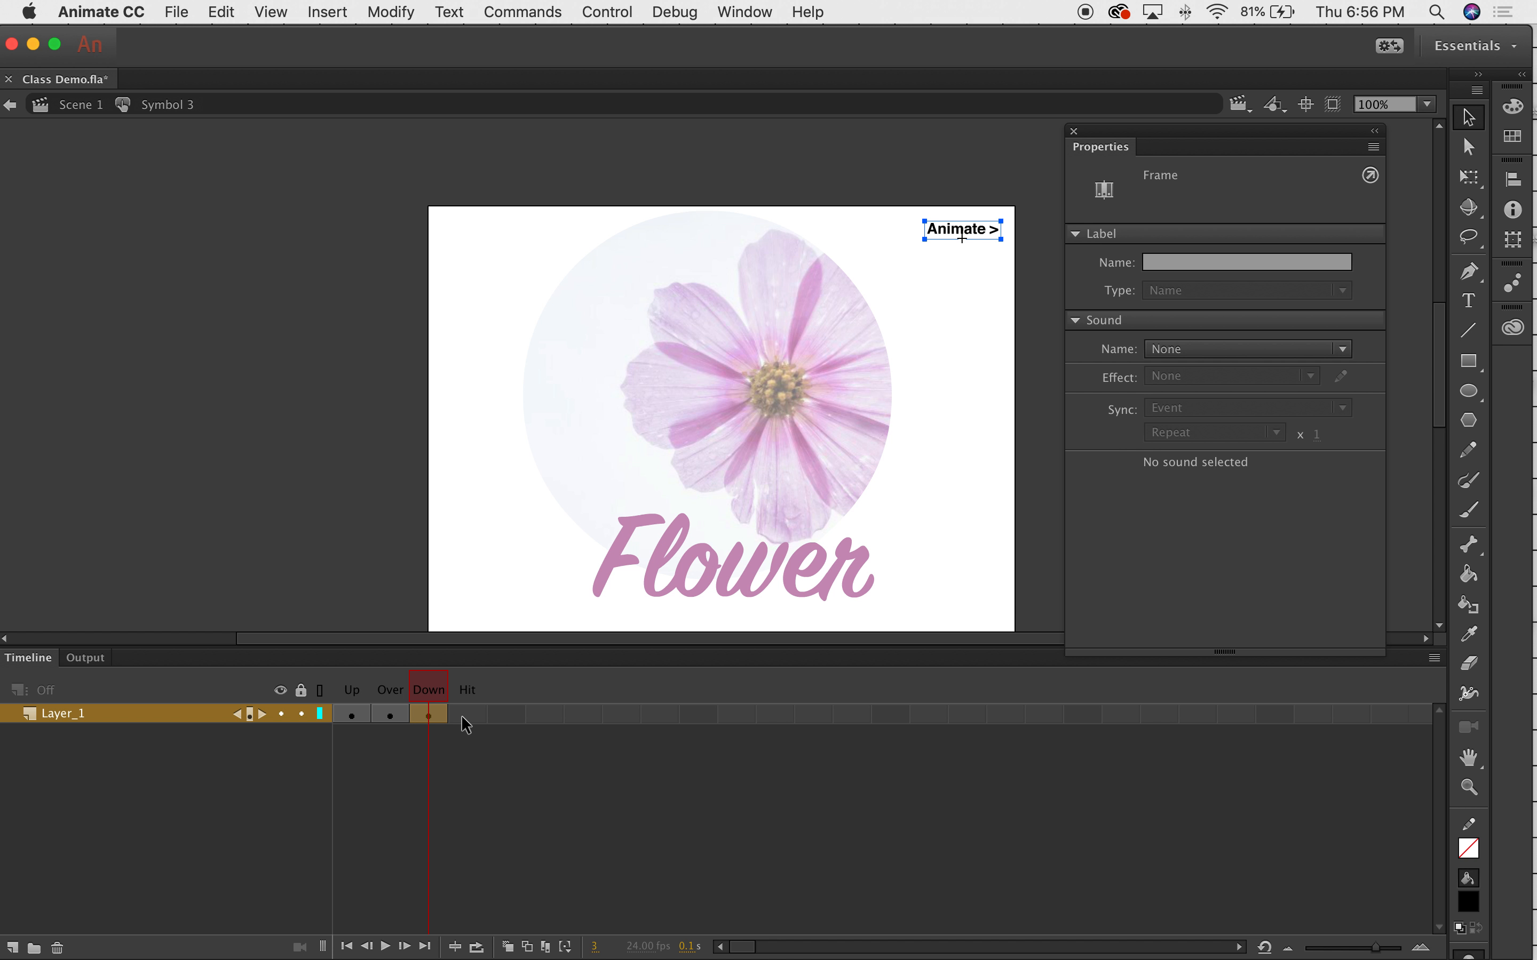
right_click(467, 723)
click(552, 543)
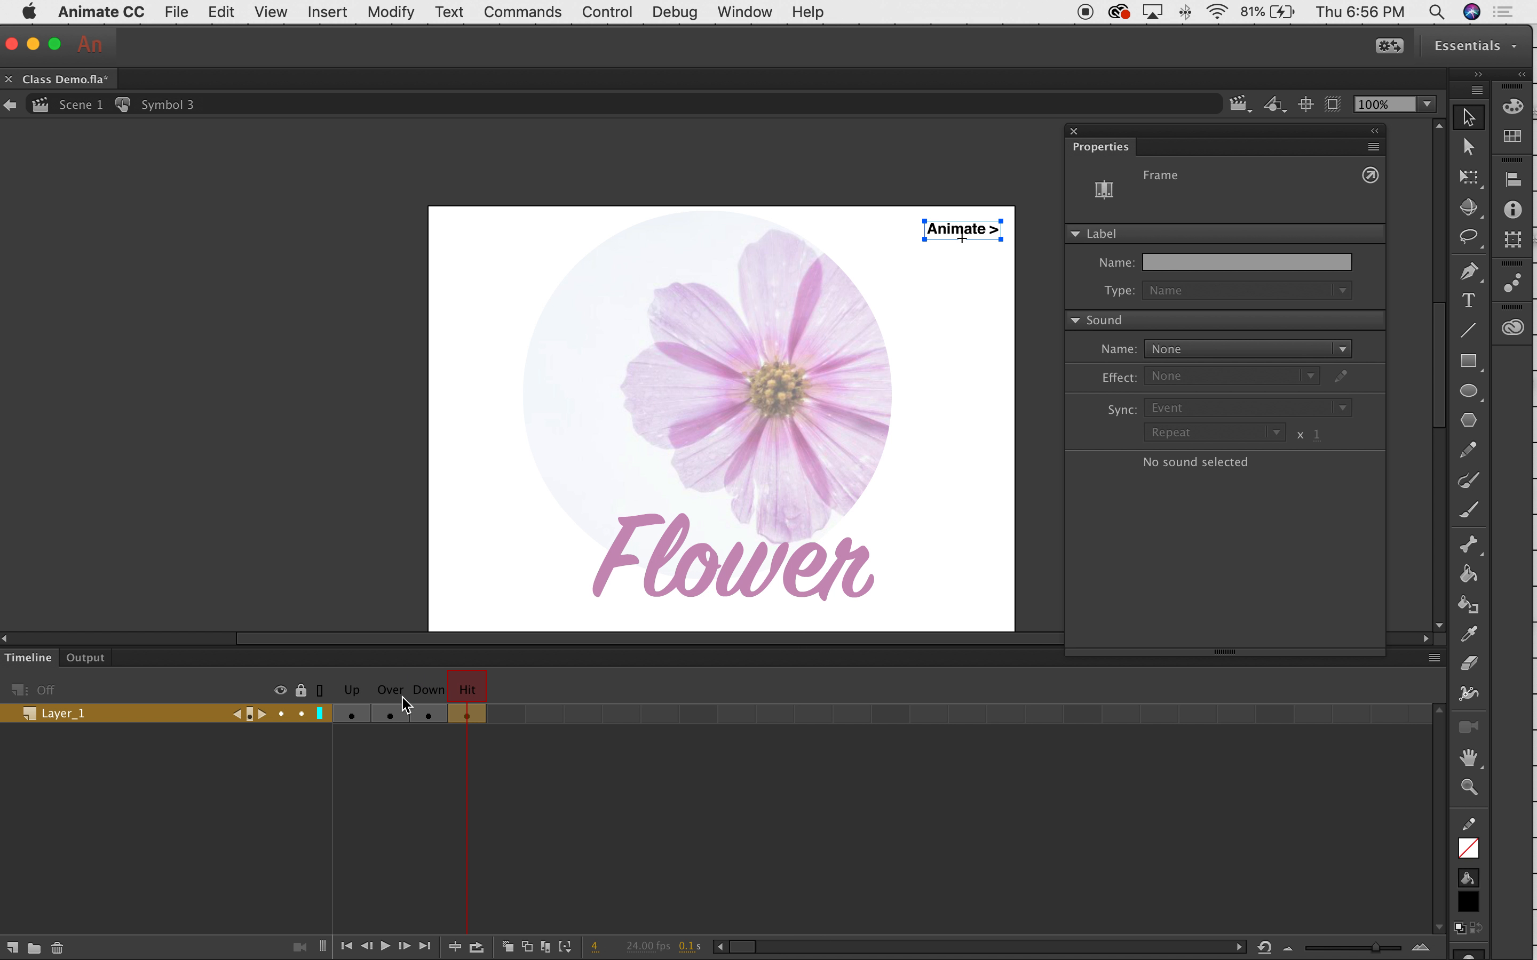
Recolour the Over-state 'Animate >' text grey.
click(391, 713)
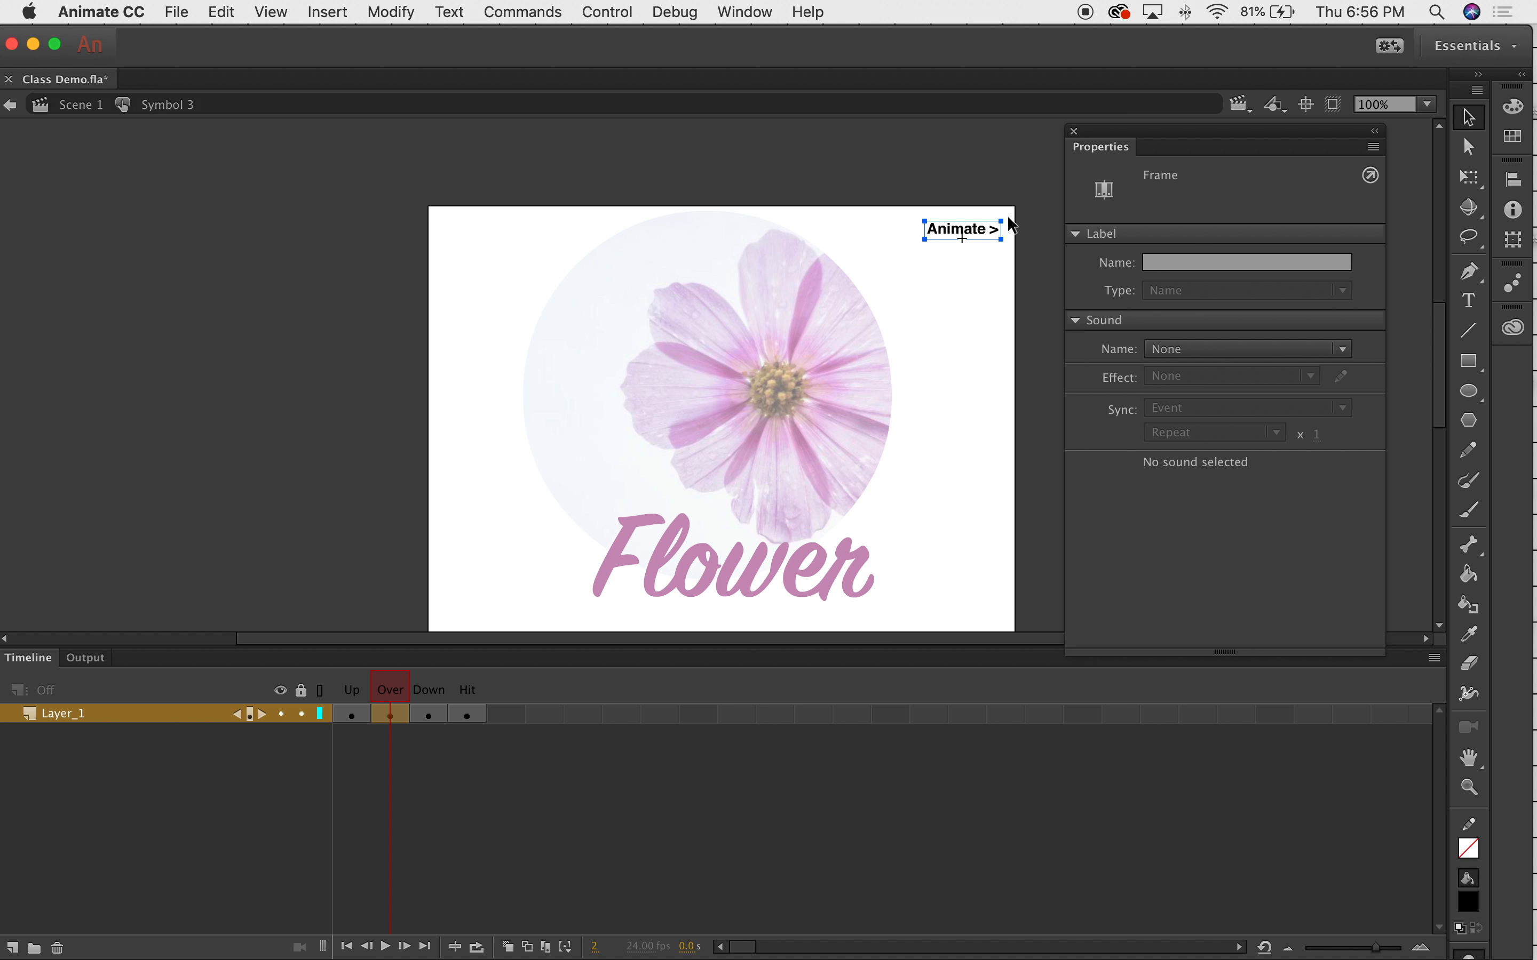
double_click(945, 227)
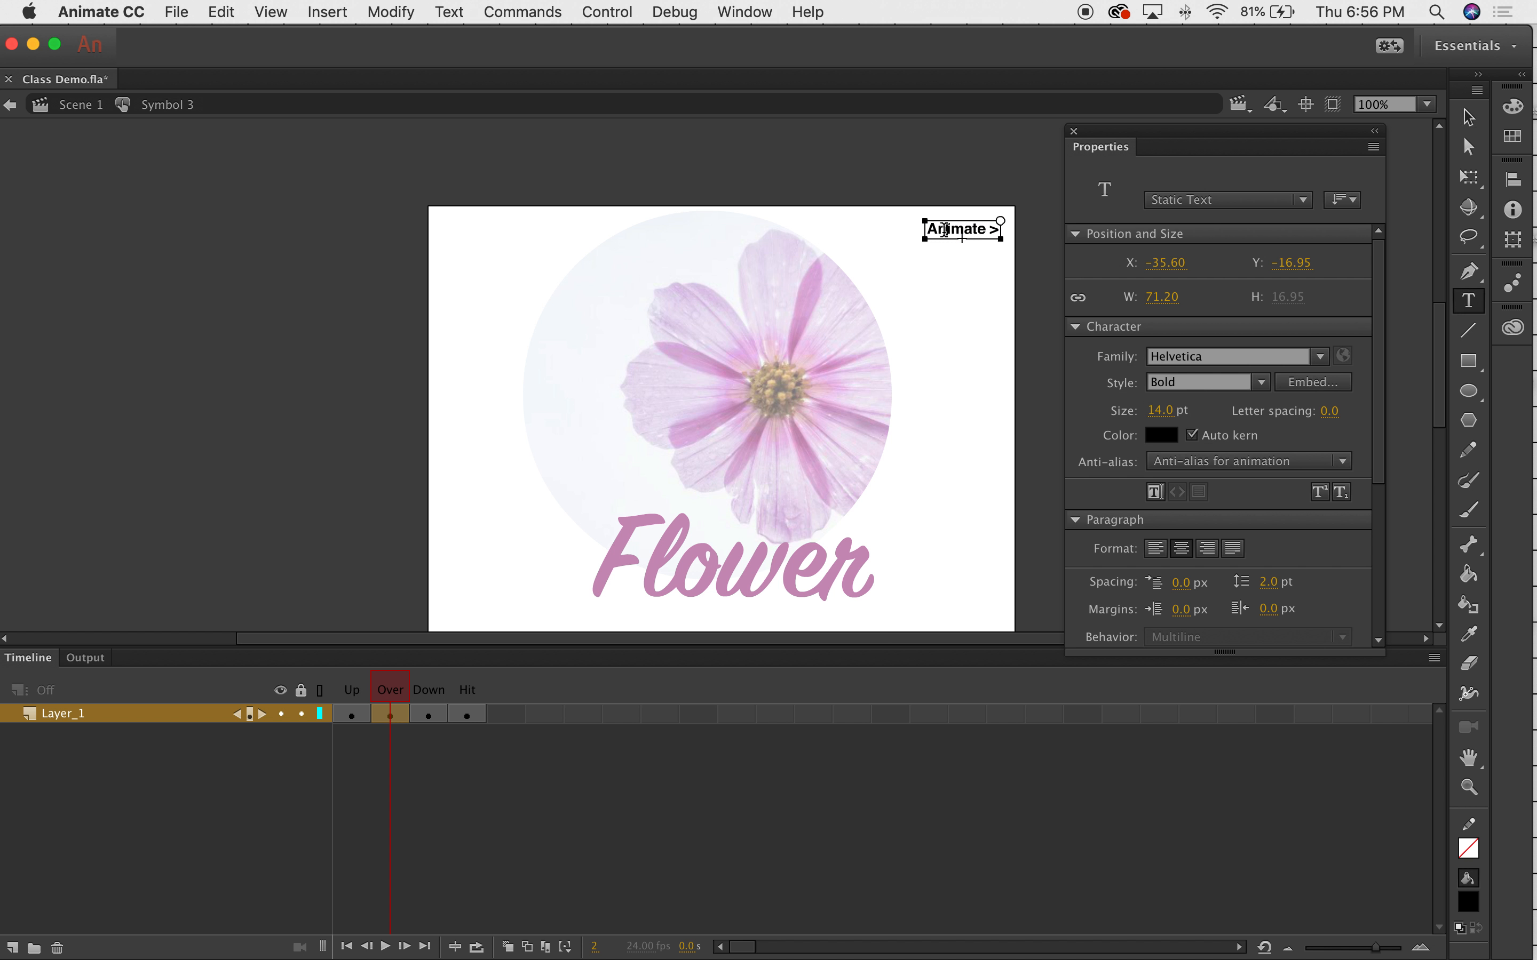
drag(985, 230, 879, 241)
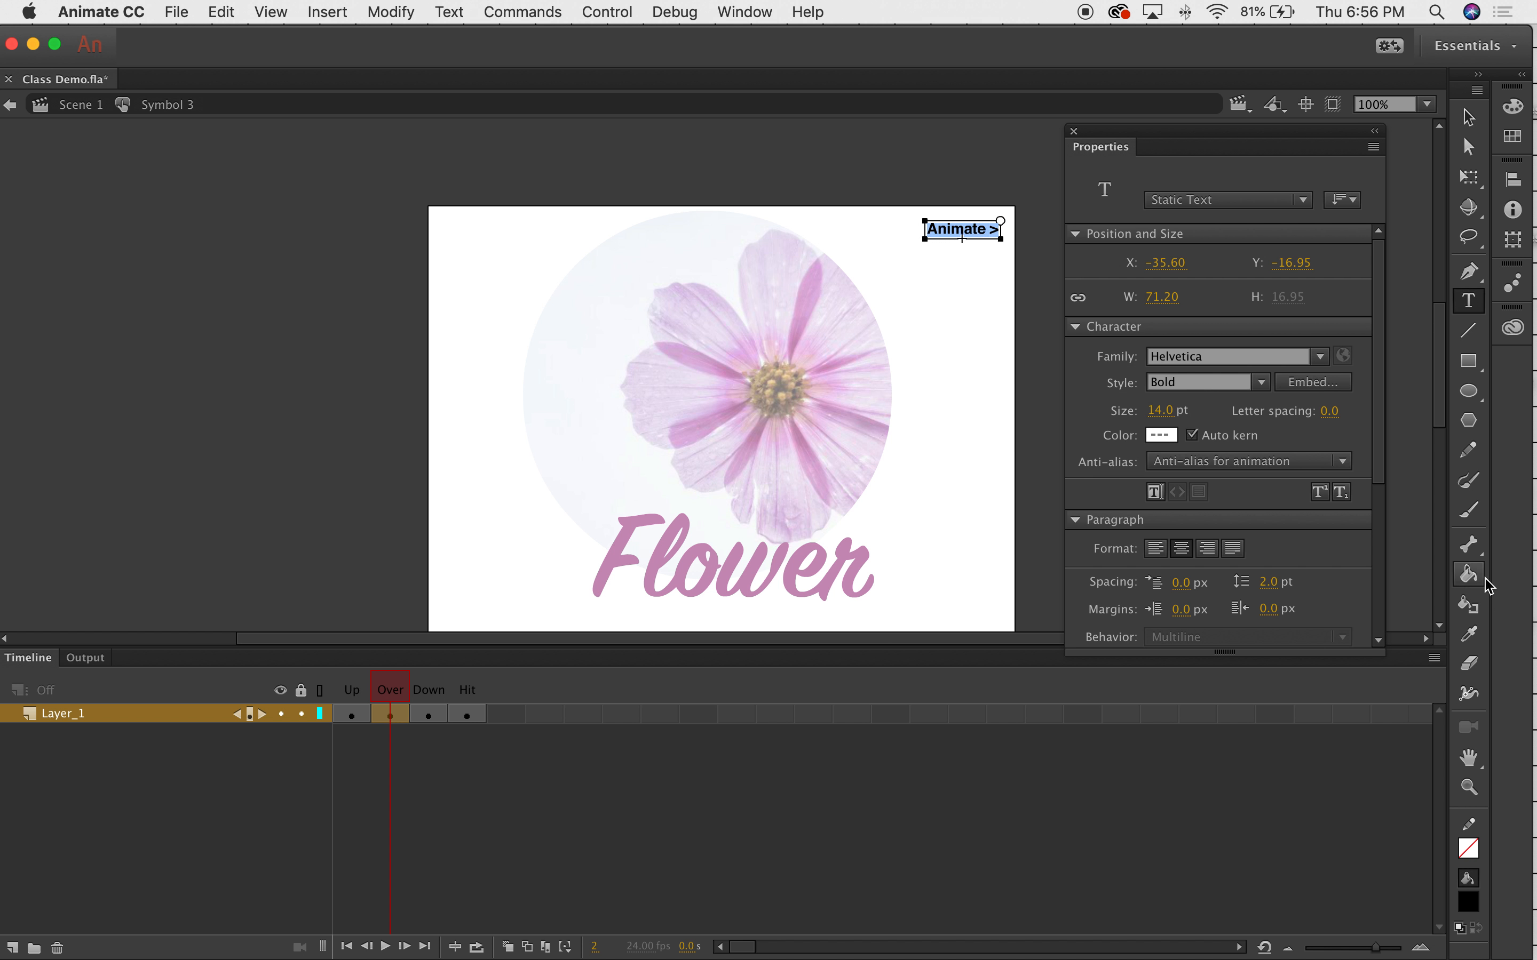
click(1162, 435)
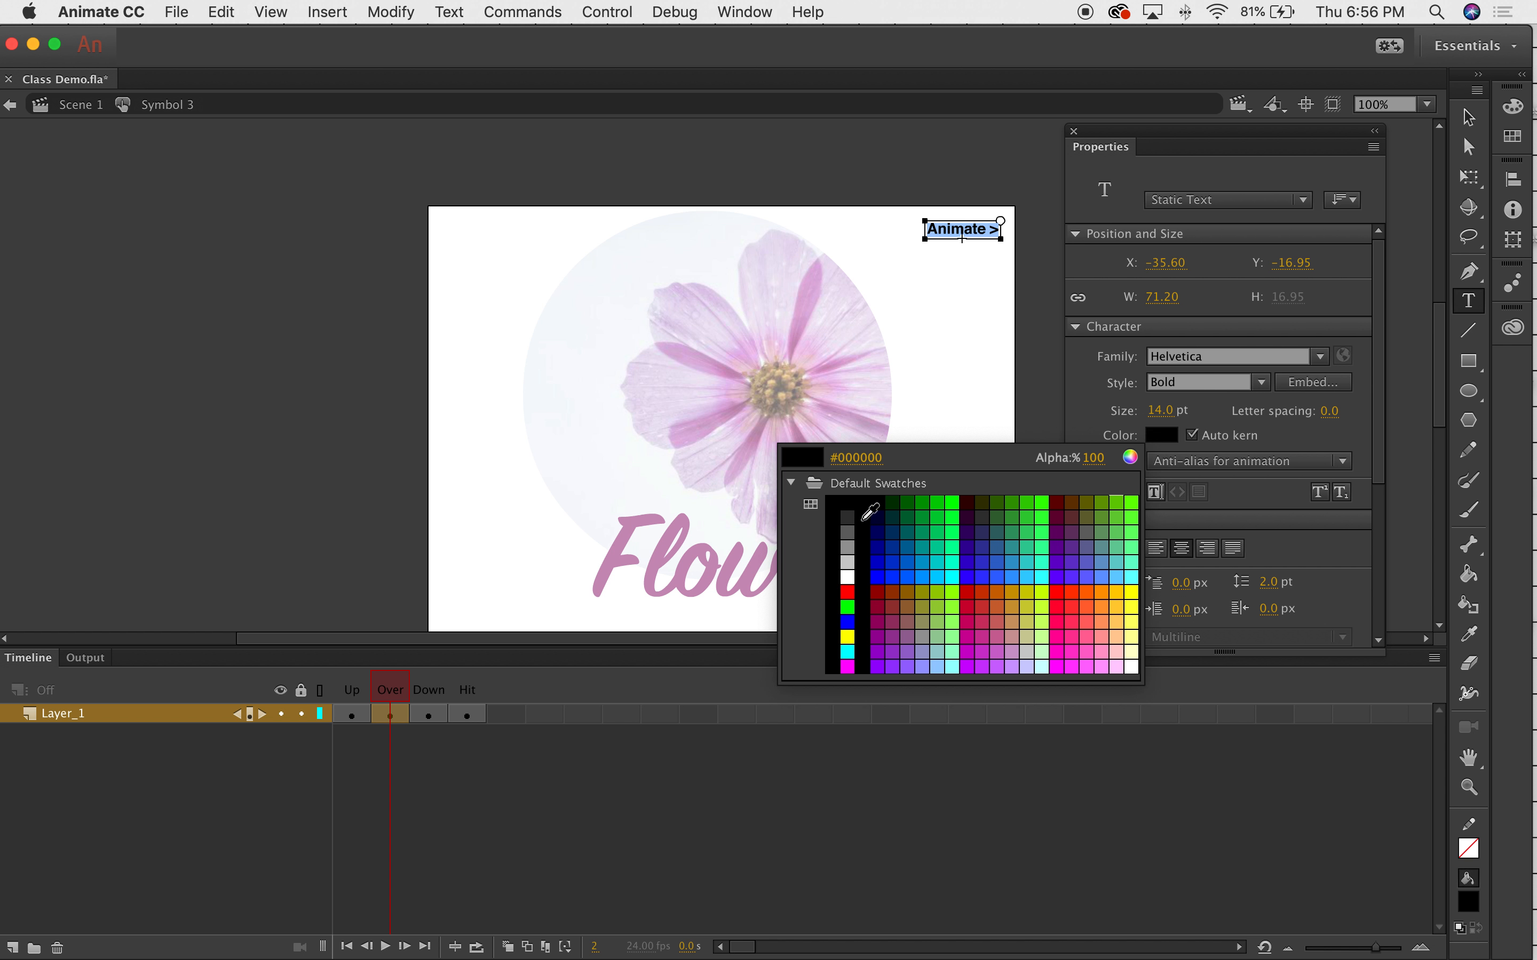
click(847, 533)
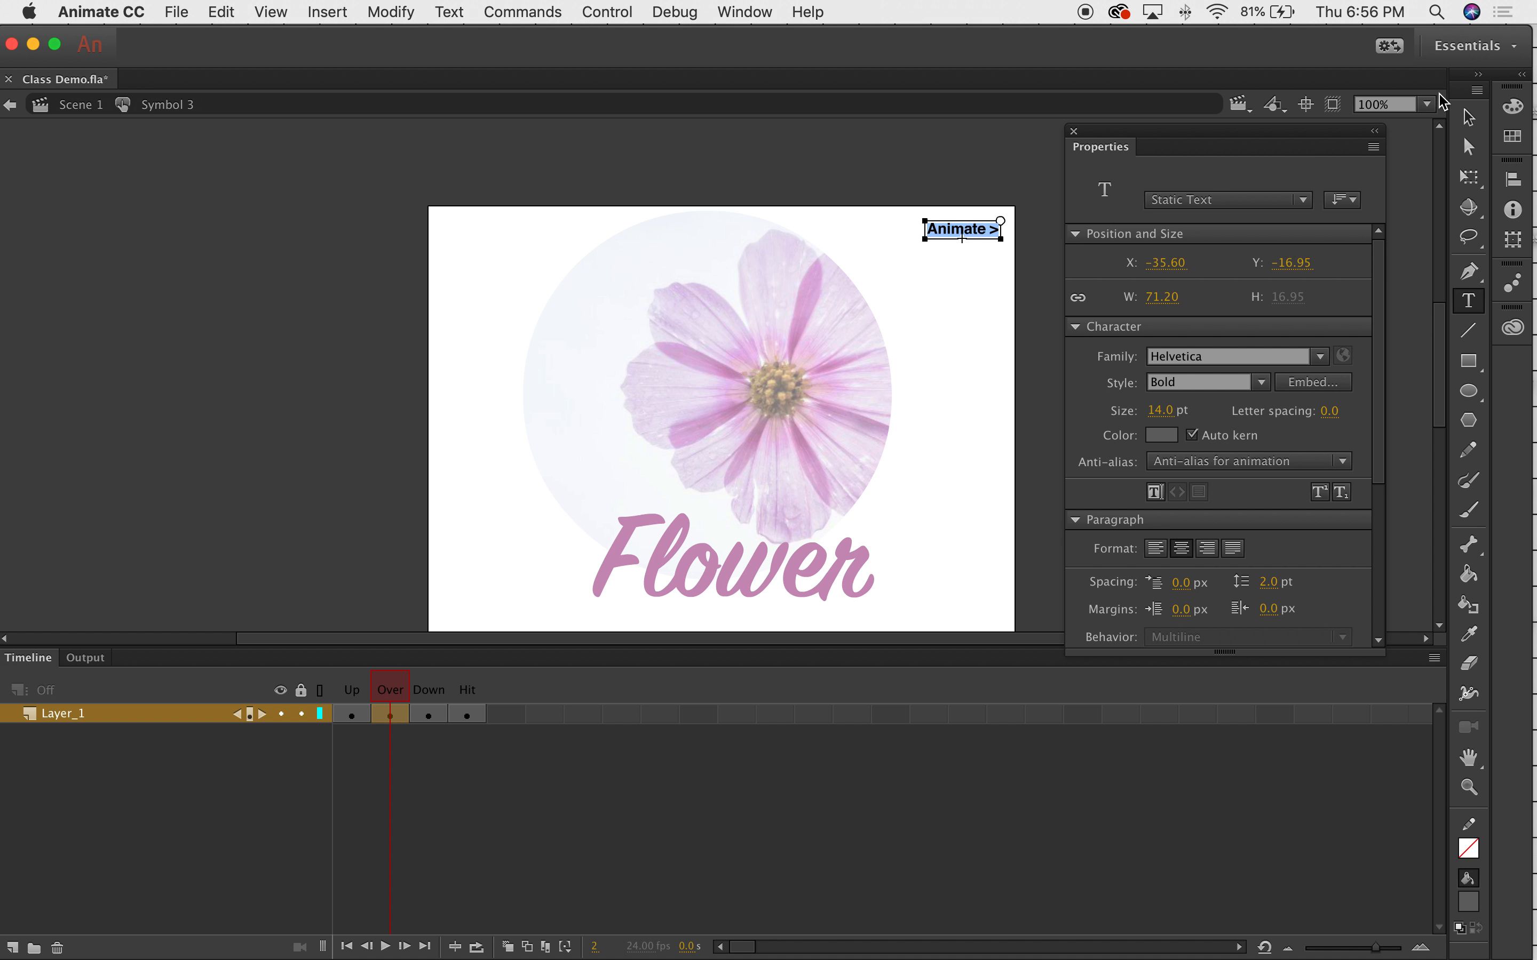
click(1468, 117)
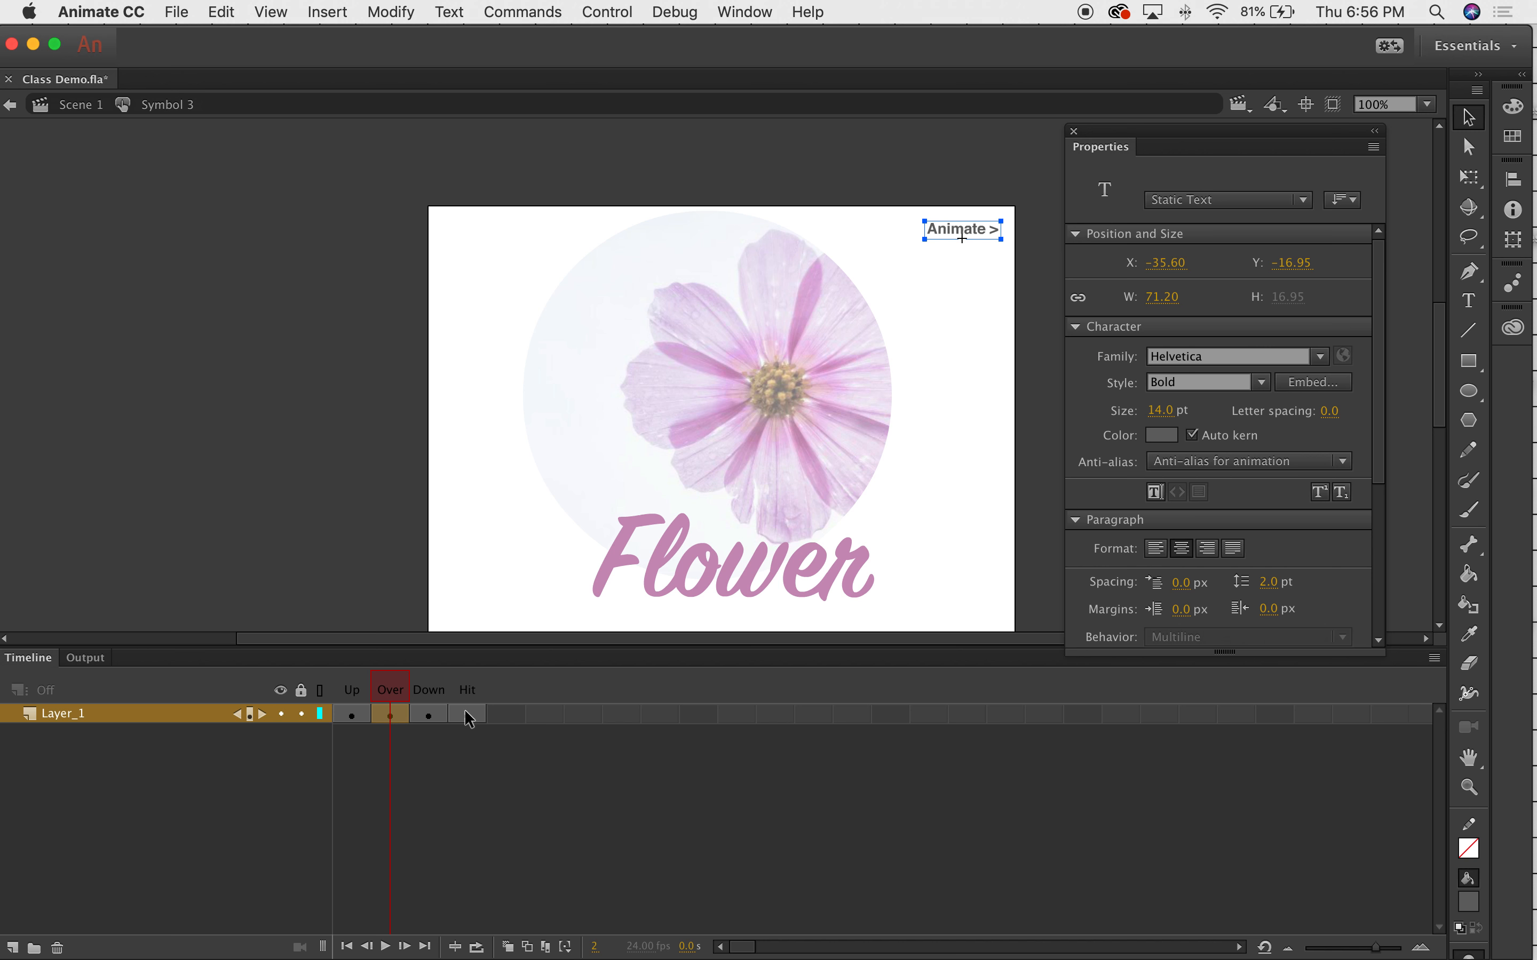
Draw a bright green filled rectangle on the Hit frame covering the whole 'Animate >' text.
click(429, 715)
click(470, 714)
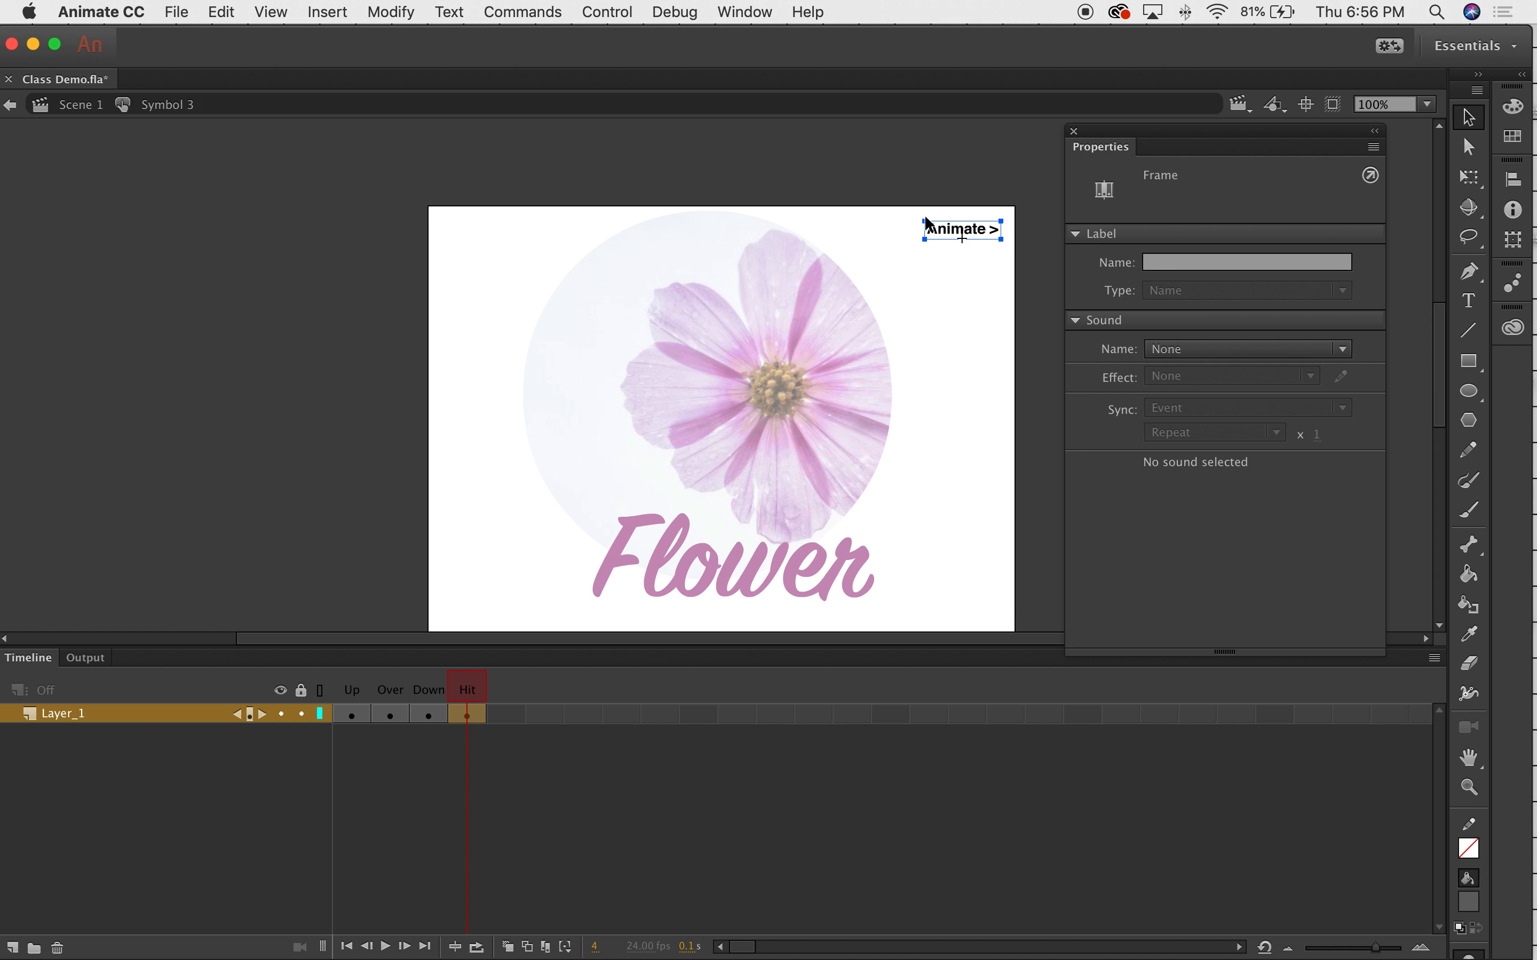
click(1469, 360)
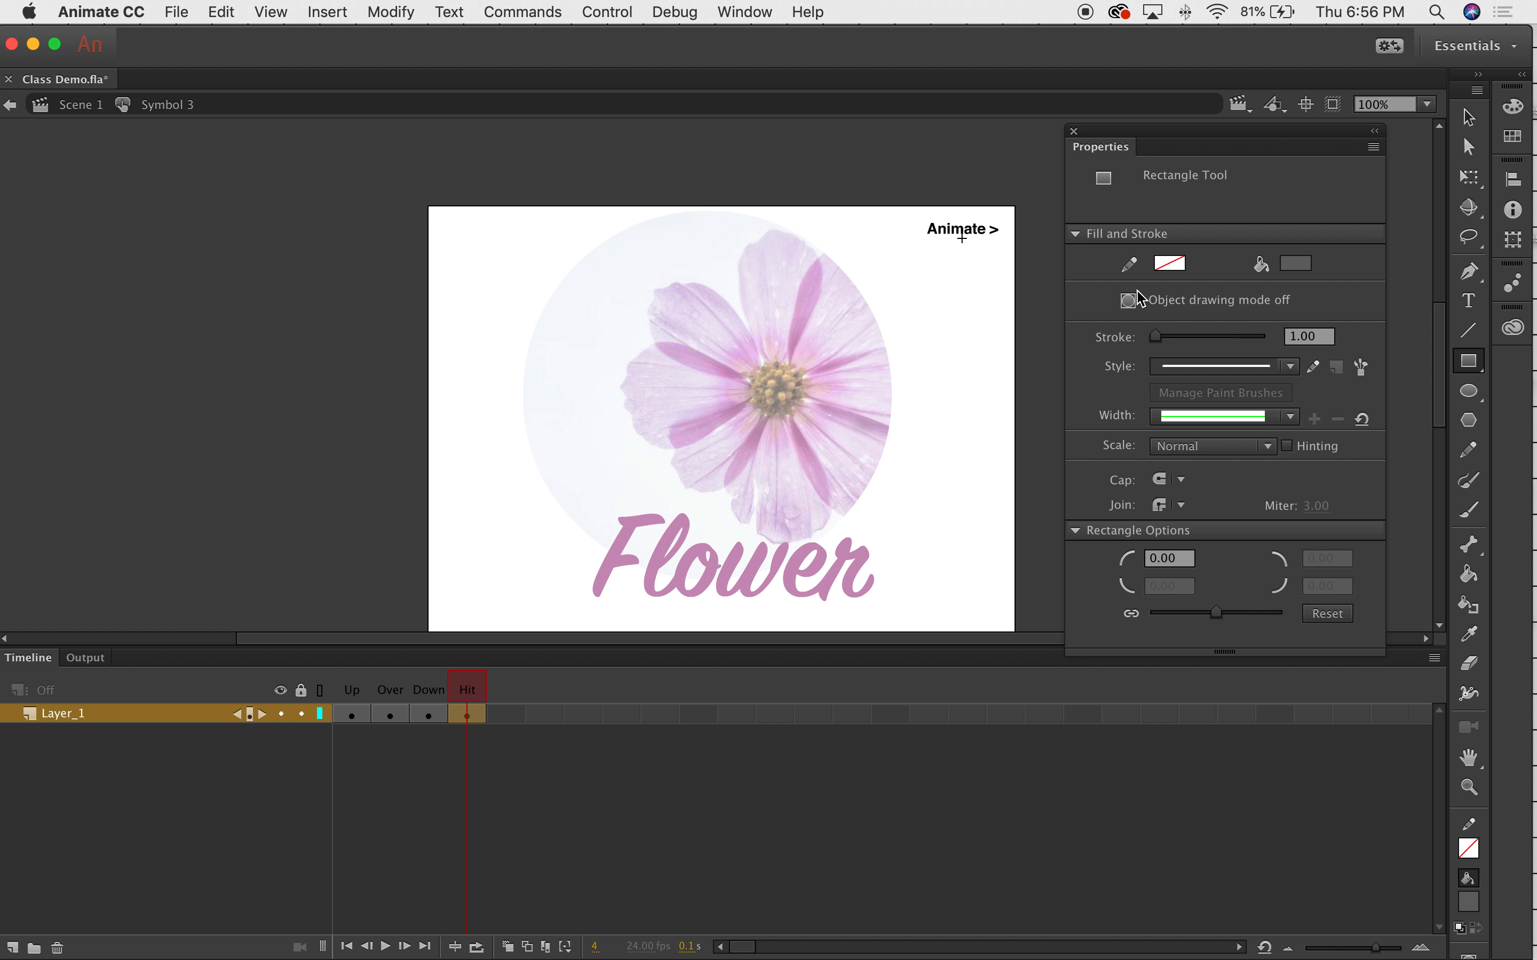
click(1296, 263)
click(1094, 337)
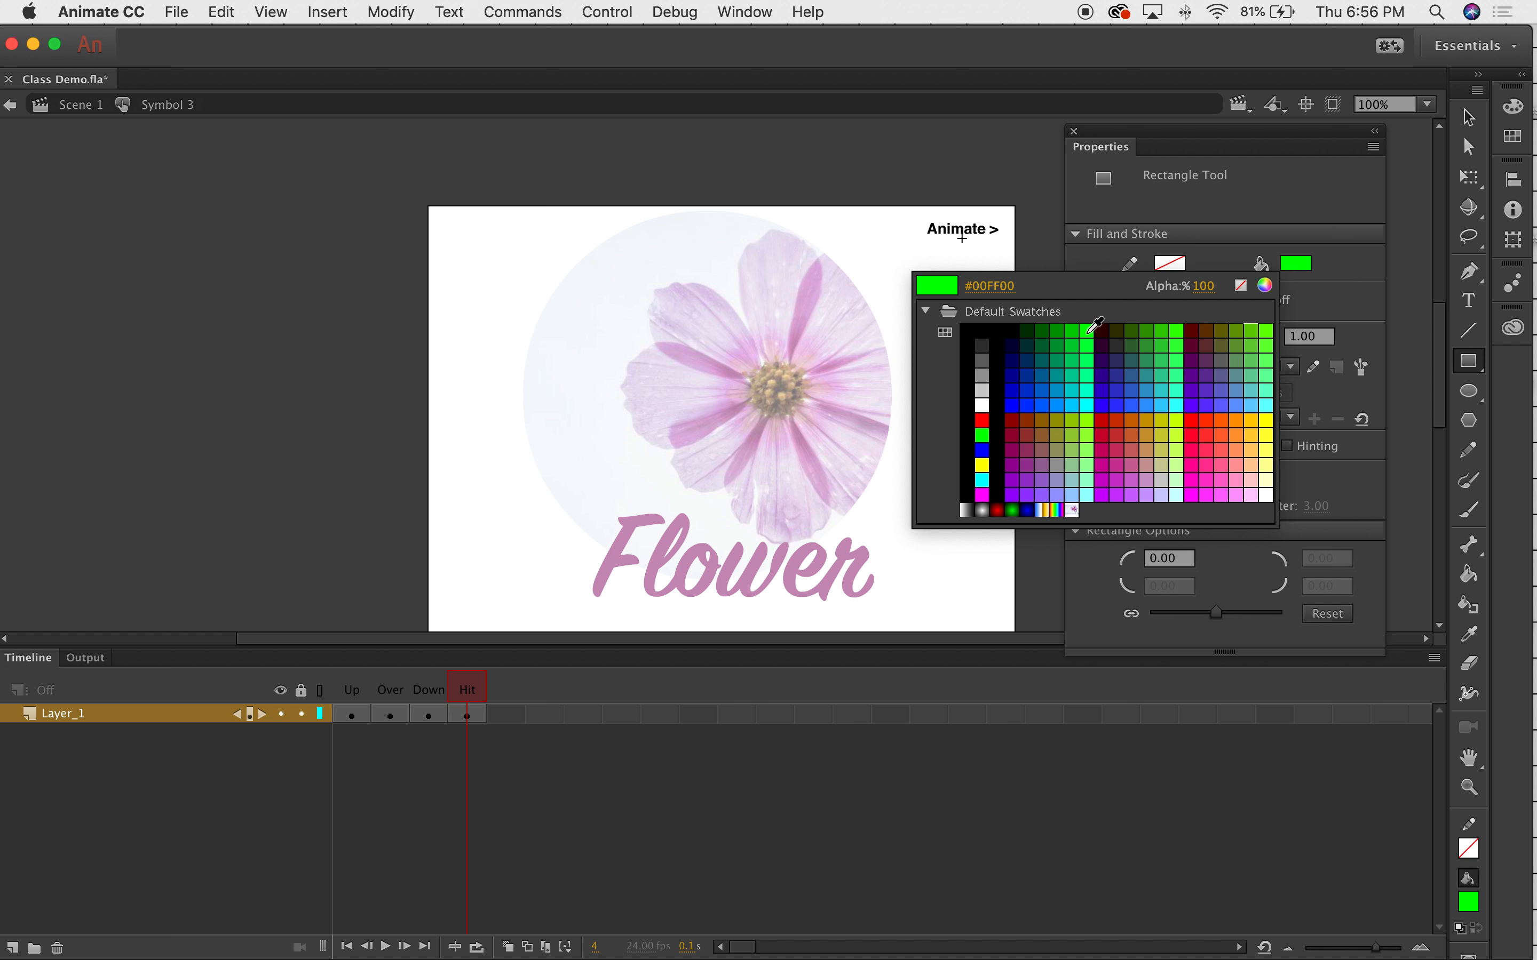
drag(925, 221, 1009, 252)
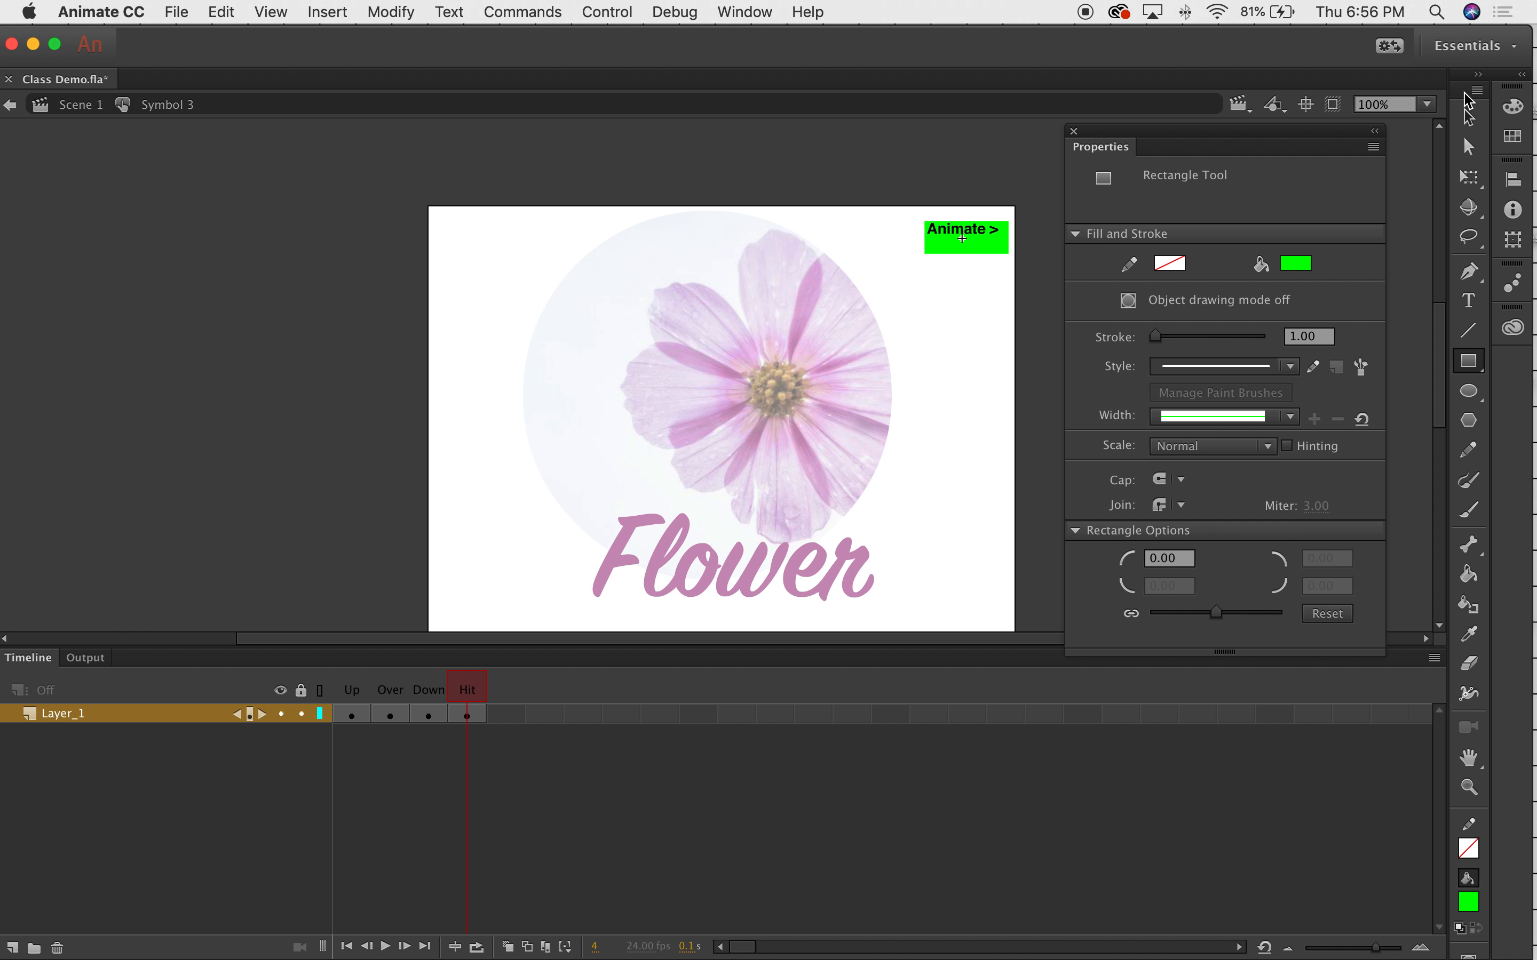
click(1471, 115)
click(997, 251)
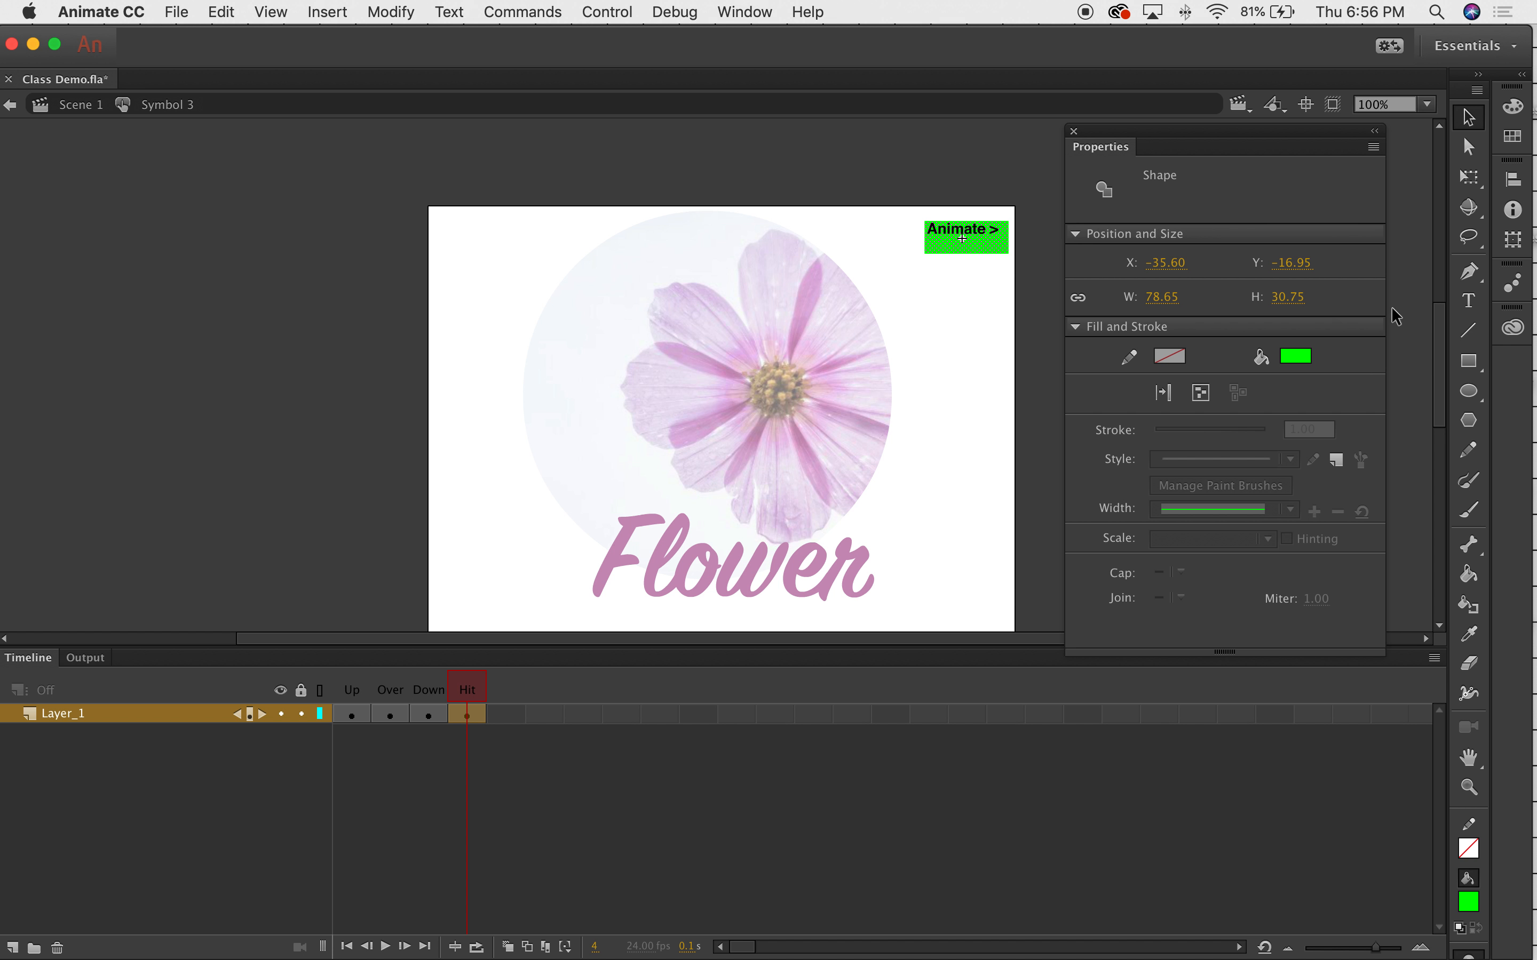
click(1469, 361)
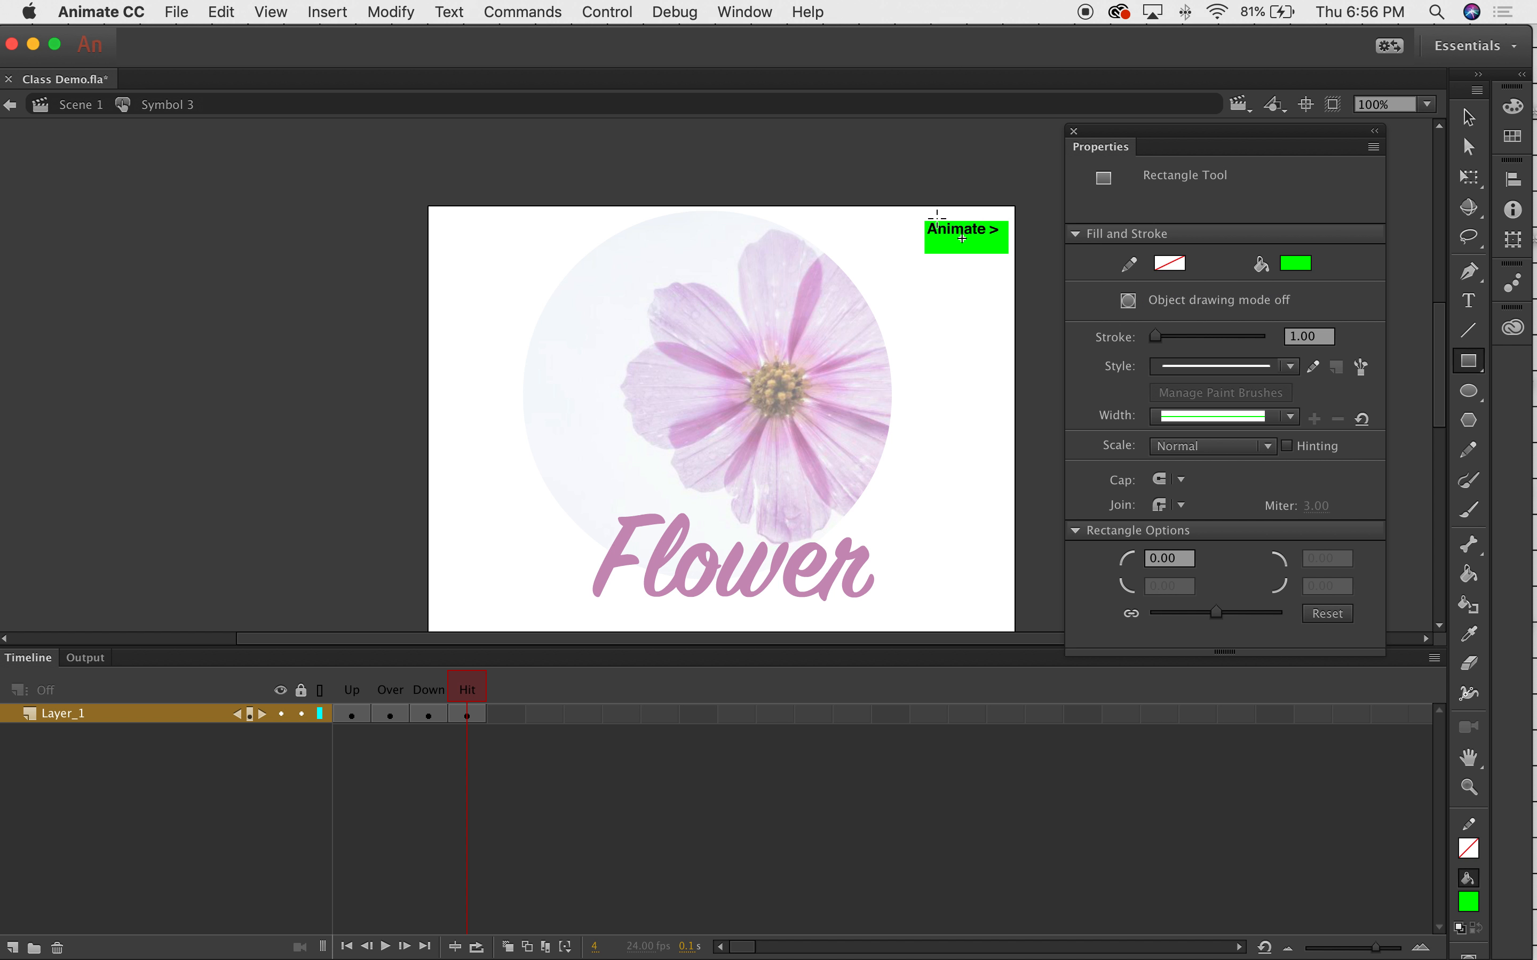
drag(916, 214, 1004, 248)
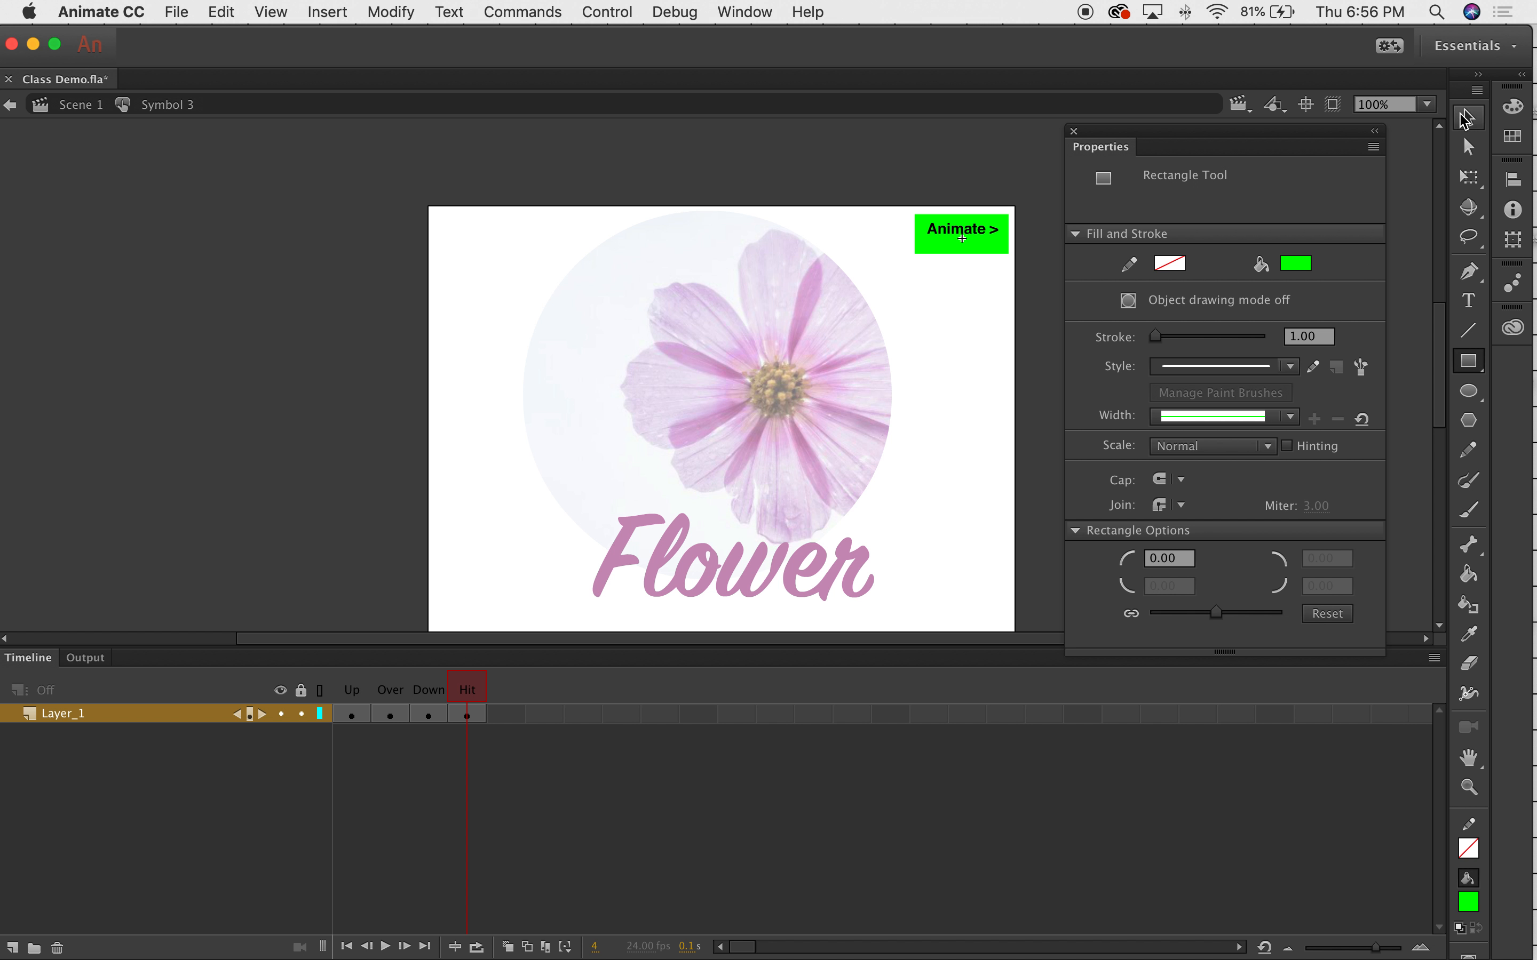
click(1468, 118)
click(63, 716)
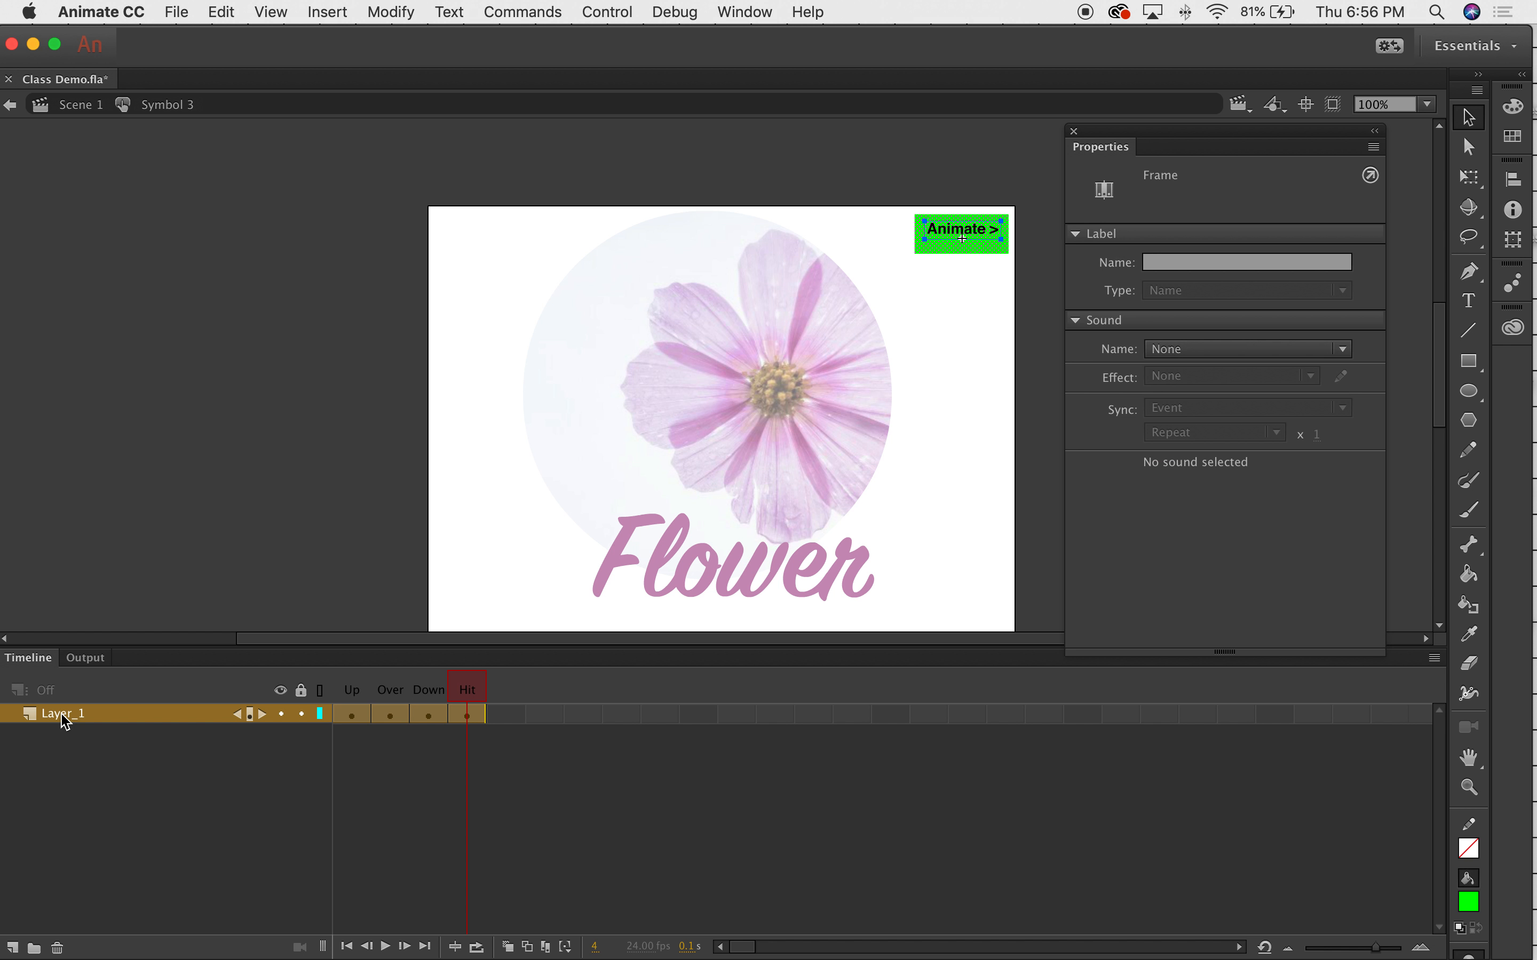
Back in Scene 1, test the movie, try the 'Animate >' button, and close the preview.
click(76, 105)
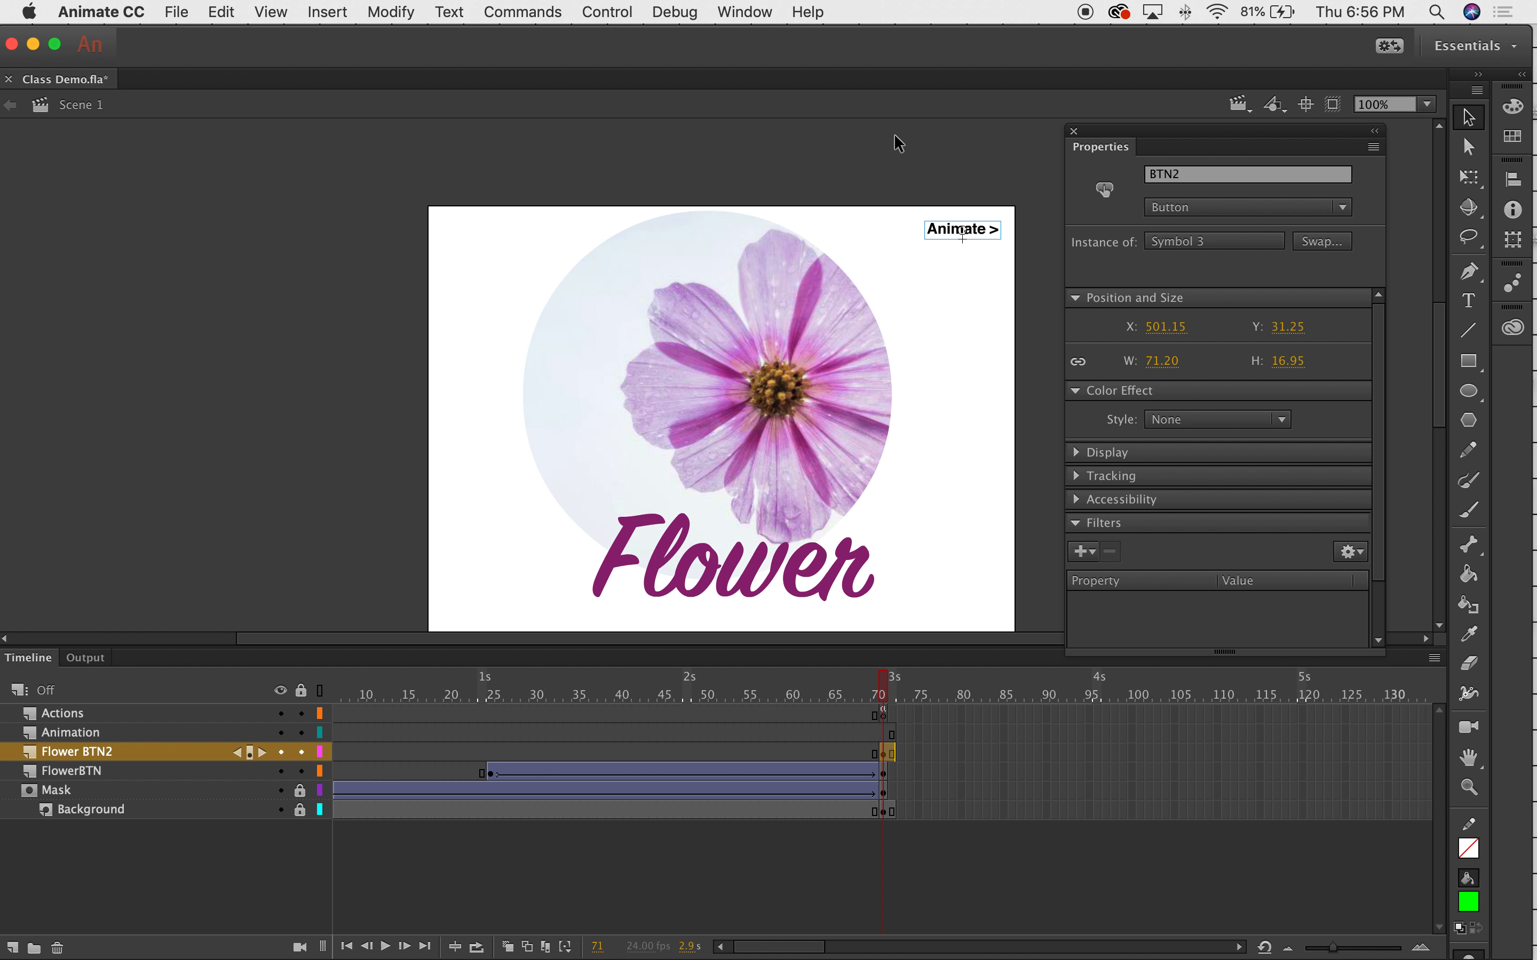
click(778, 160)
click(619, 11)
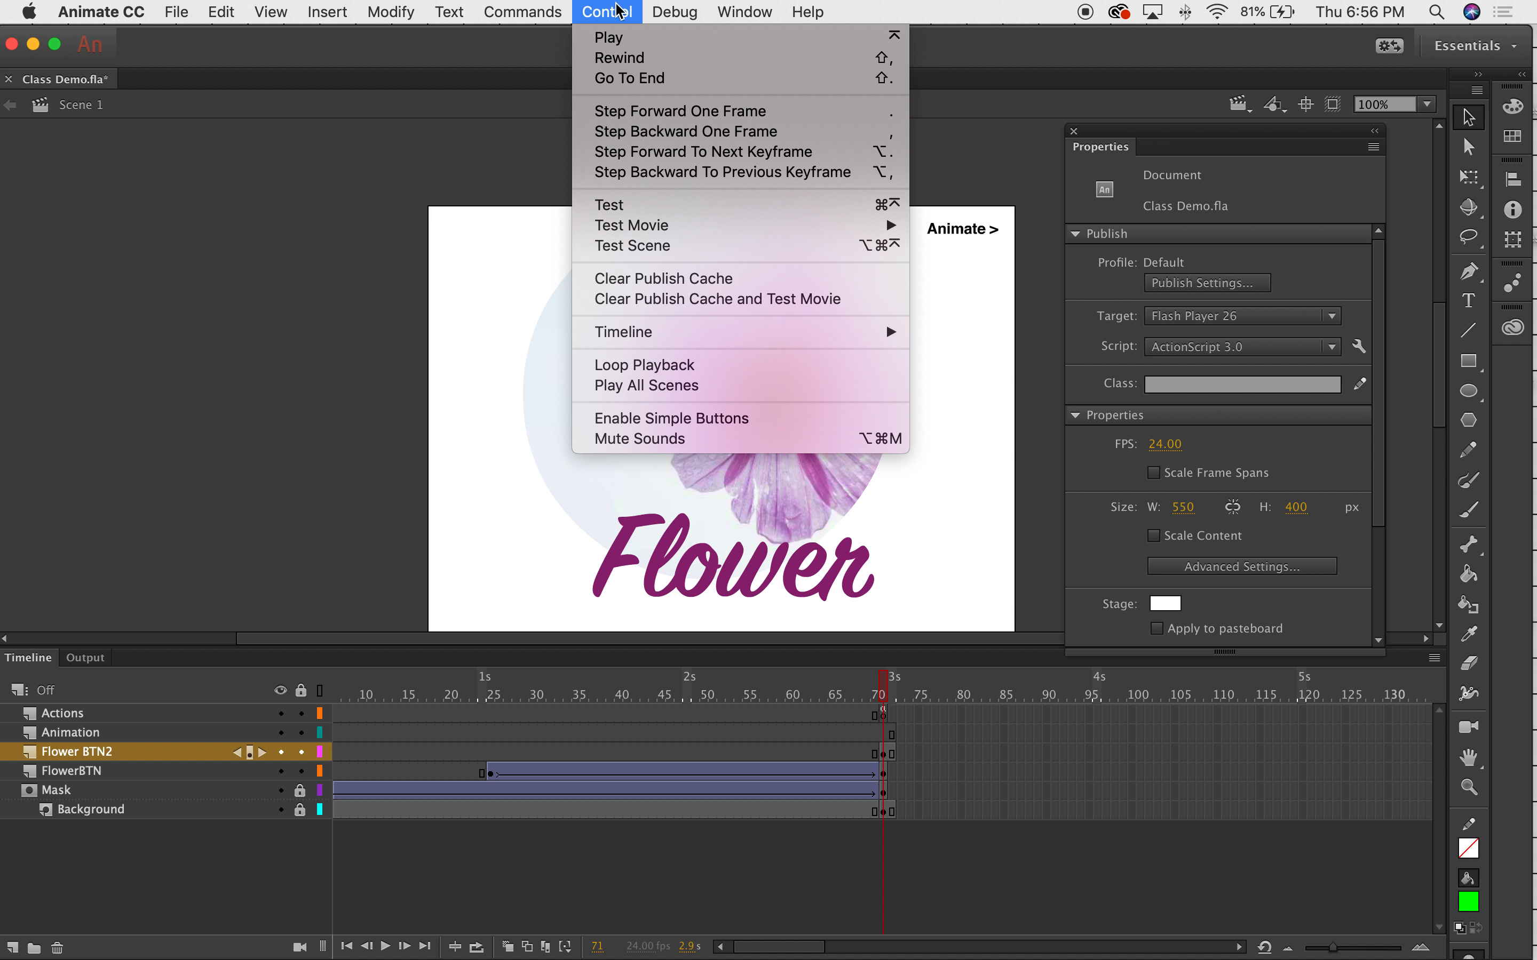
click(635, 205)
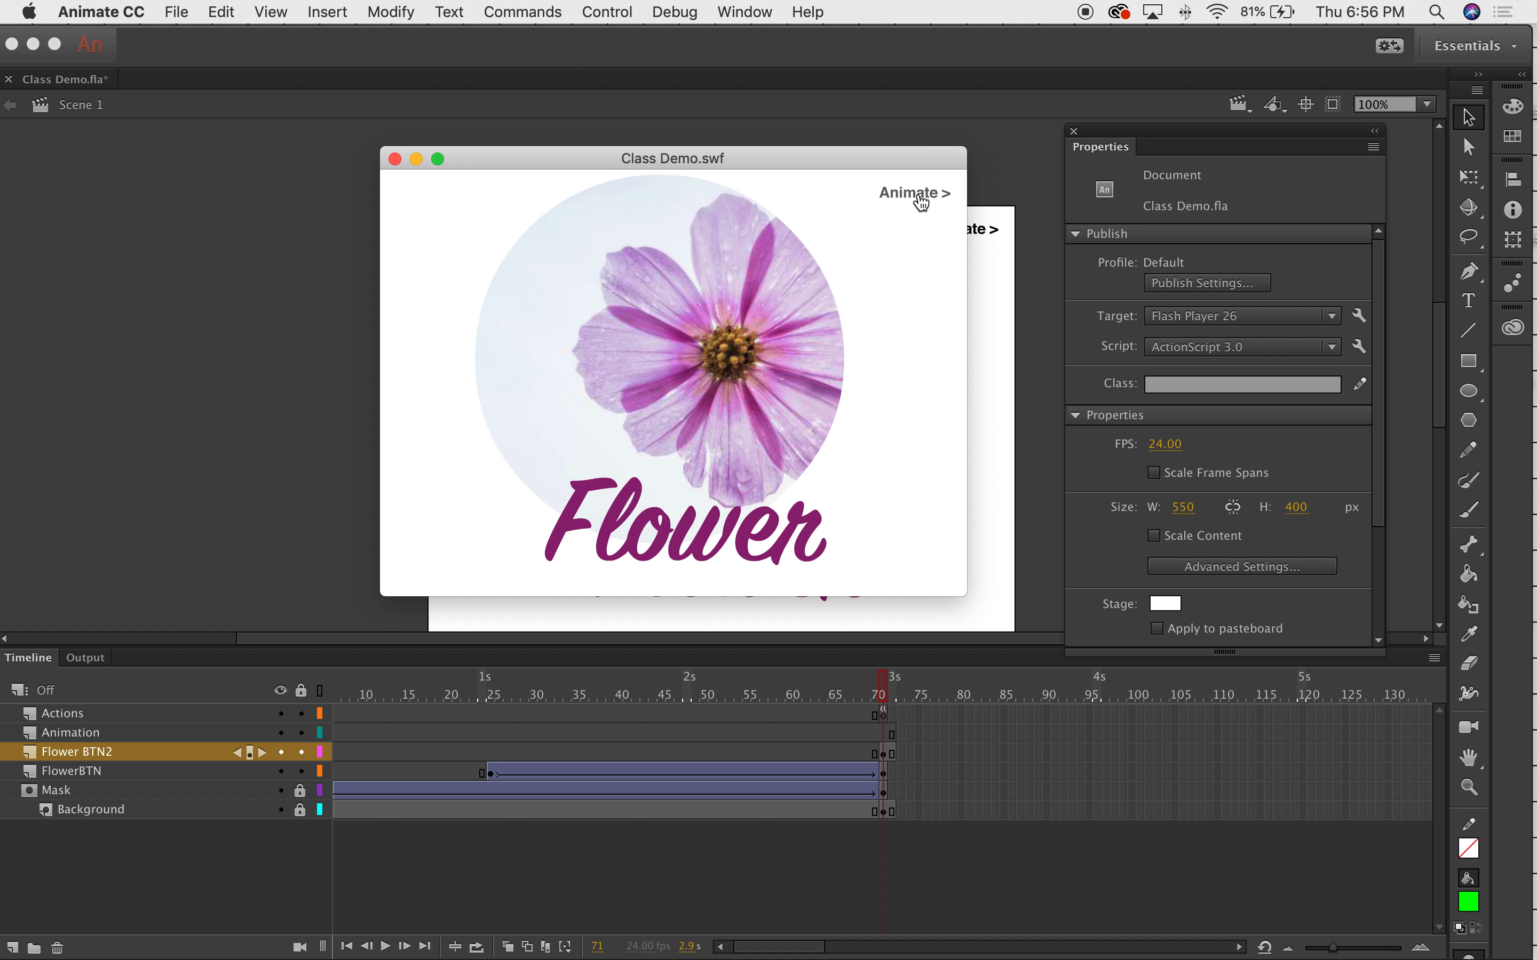
click(764, 543)
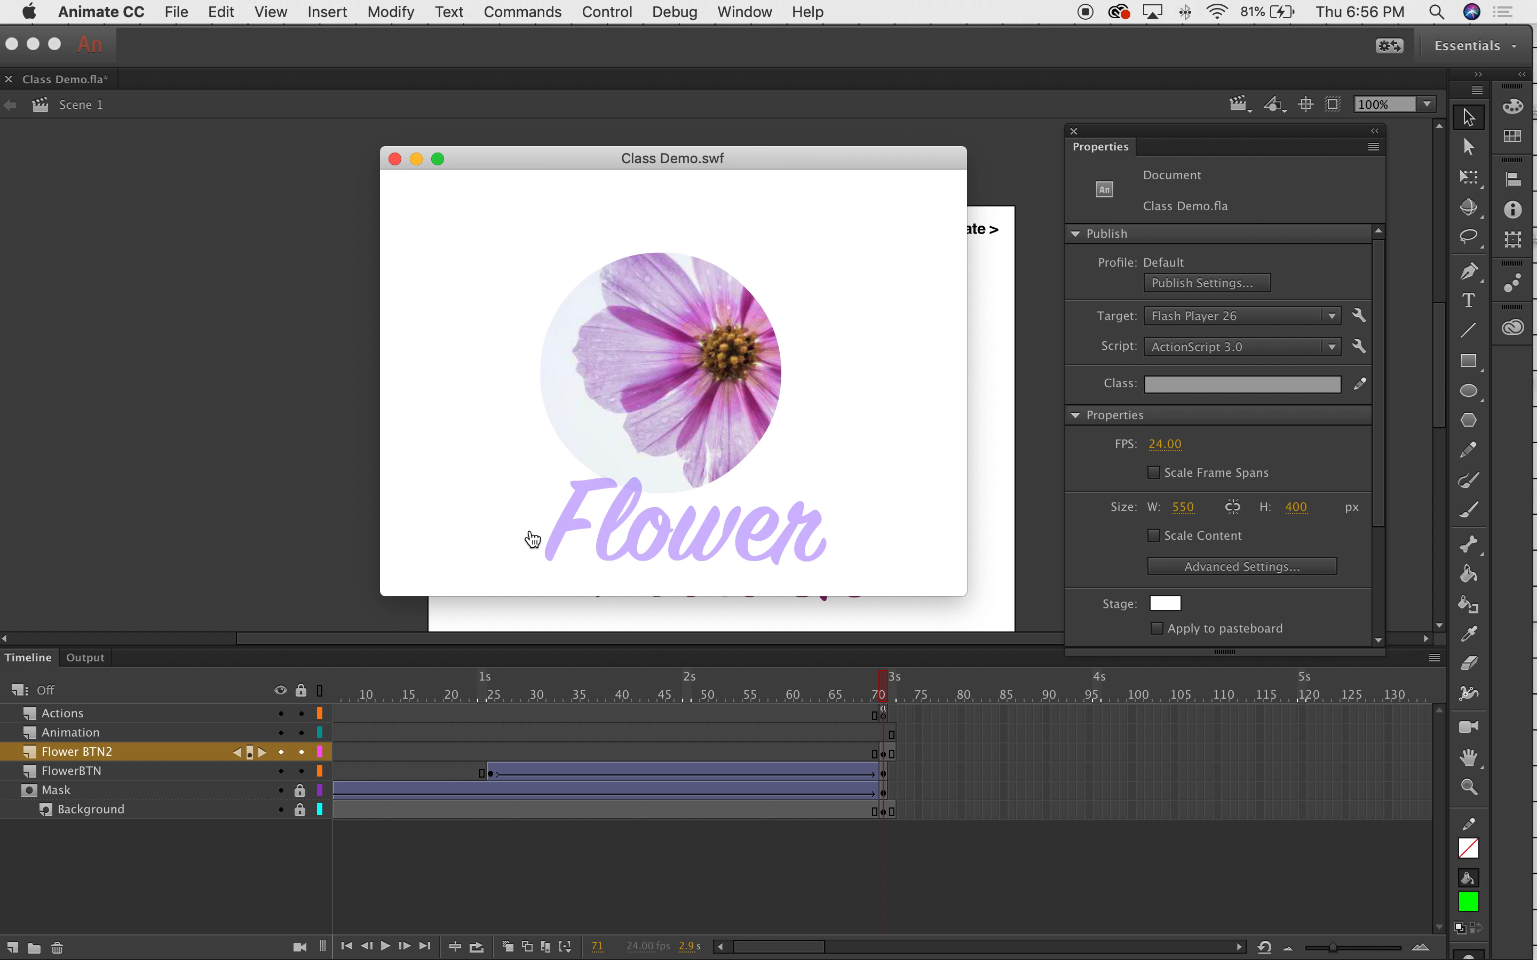
click(394, 159)
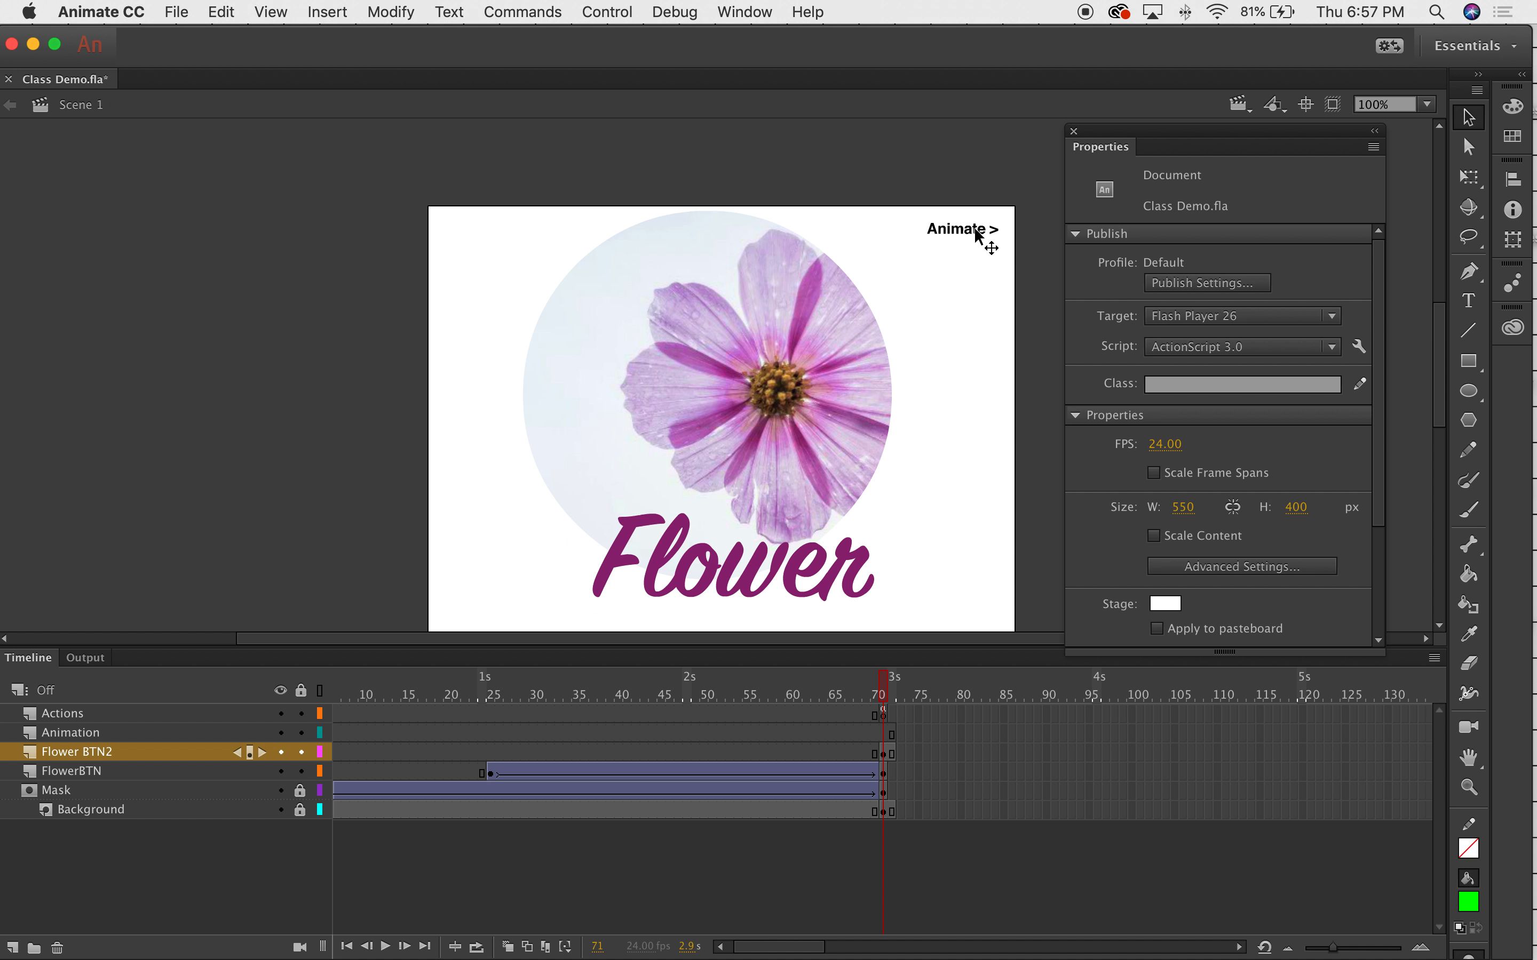
Extend the Mask layer to frame 72 and compare frames 71 and 72.
click(894, 691)
mouse_move(895, 691)
mouse_down()
mouse_move(883, 687)
mouse_move(896, 687)
mouse_up()
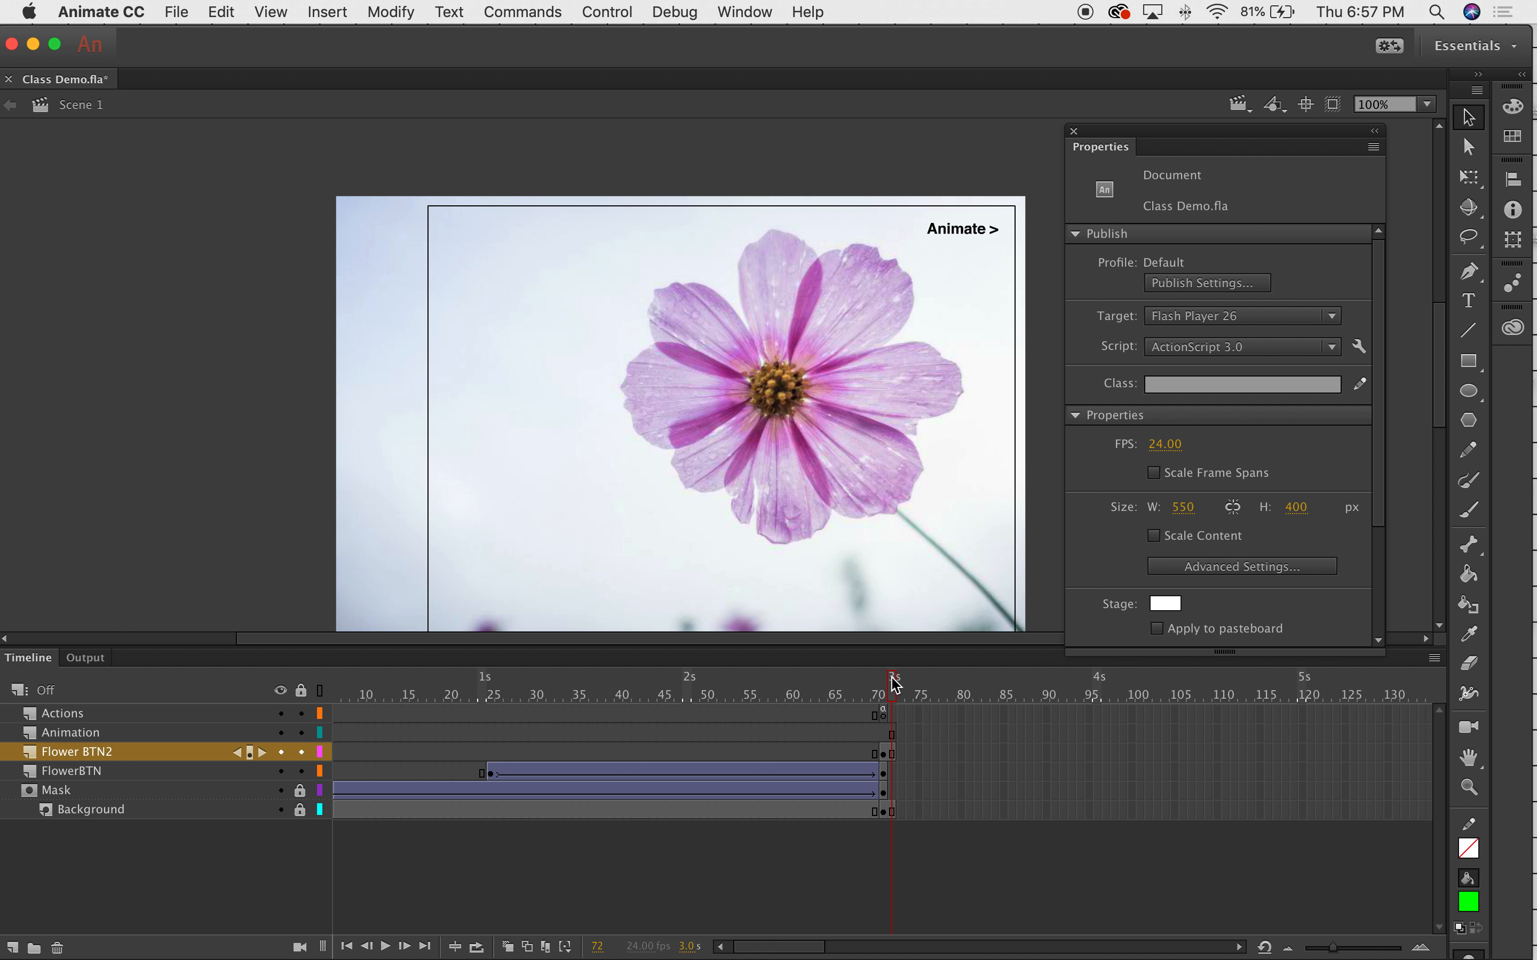
click(892, 794)
right_click(894, 799)
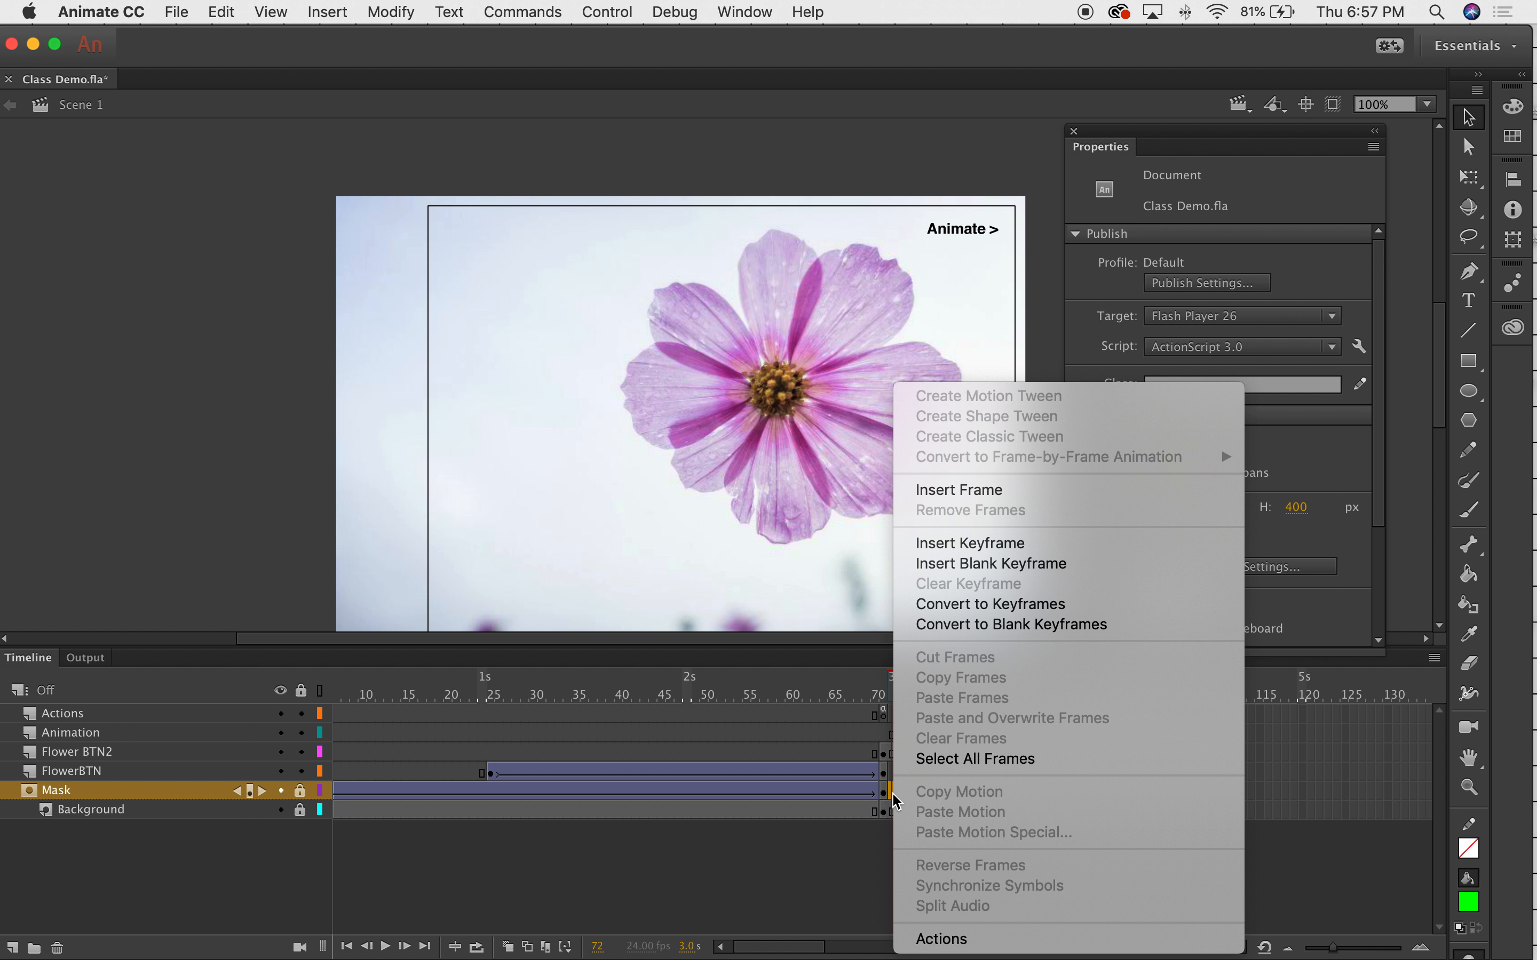
click(962, 490)
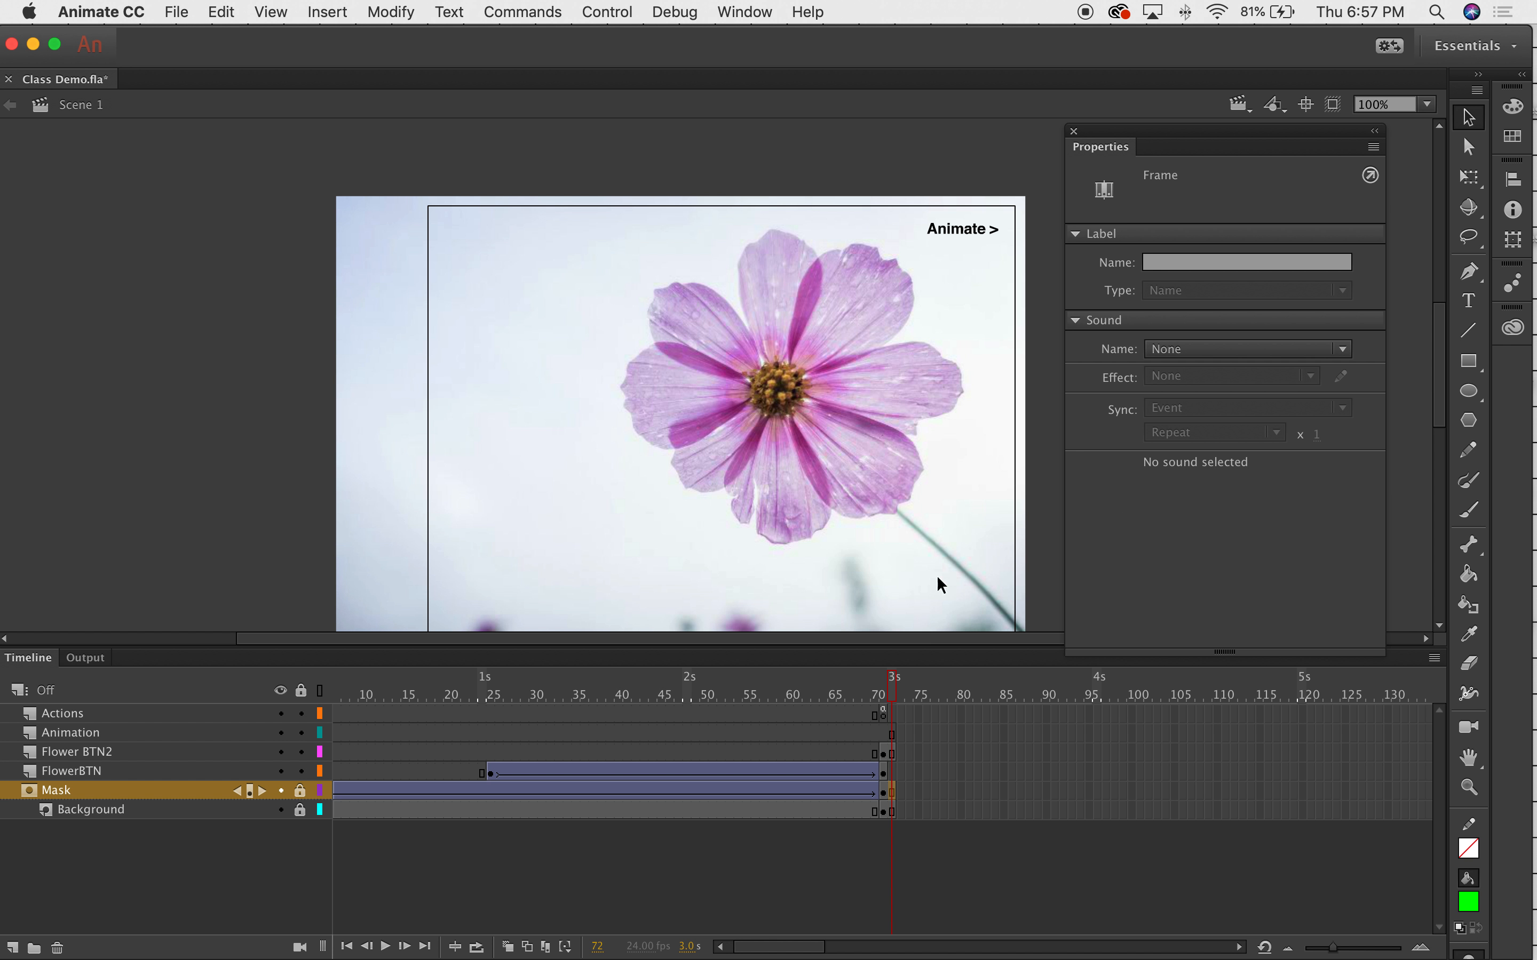
click(892, 698)
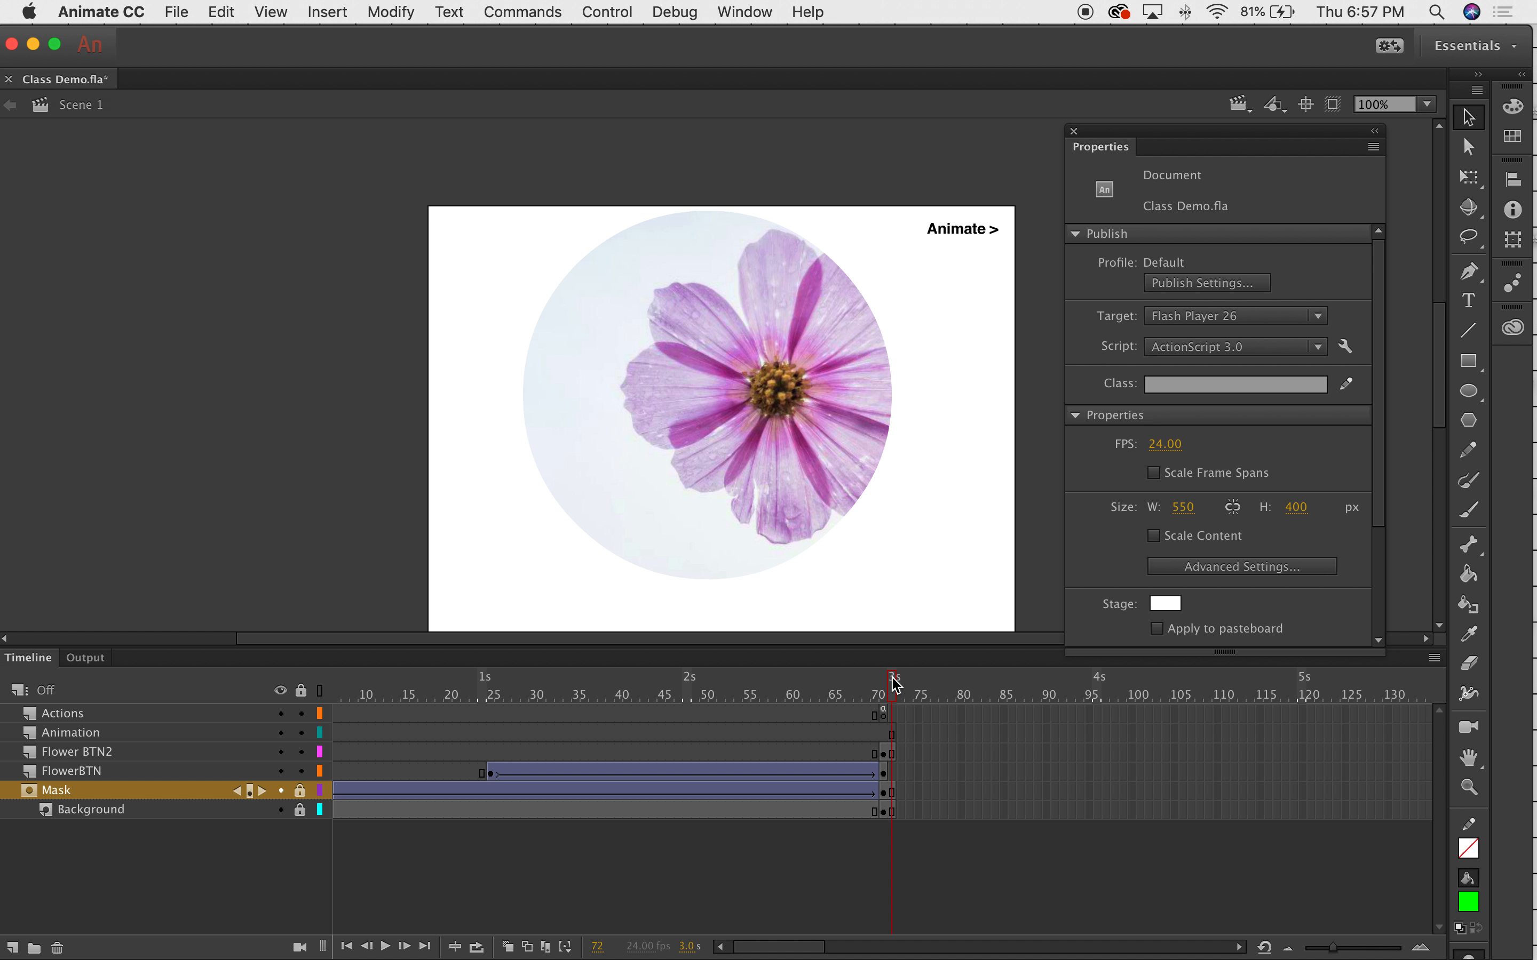
drag(897, 684, 900, 685)
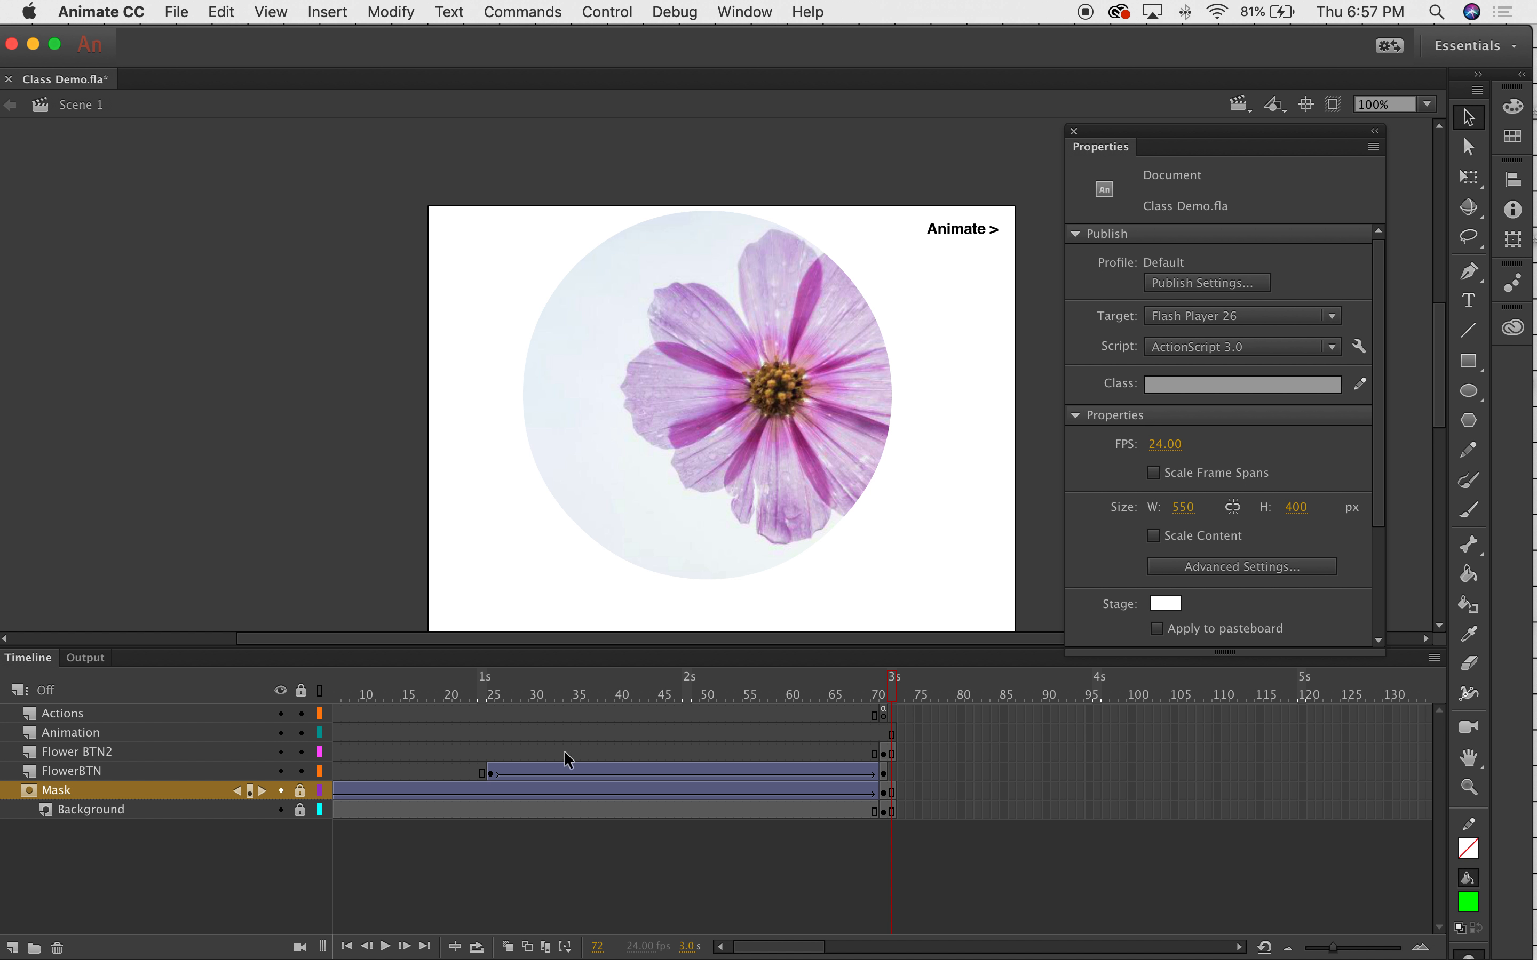
Insert a blank keyframe at frame 72 on the Animation layer.
click(892, 736)
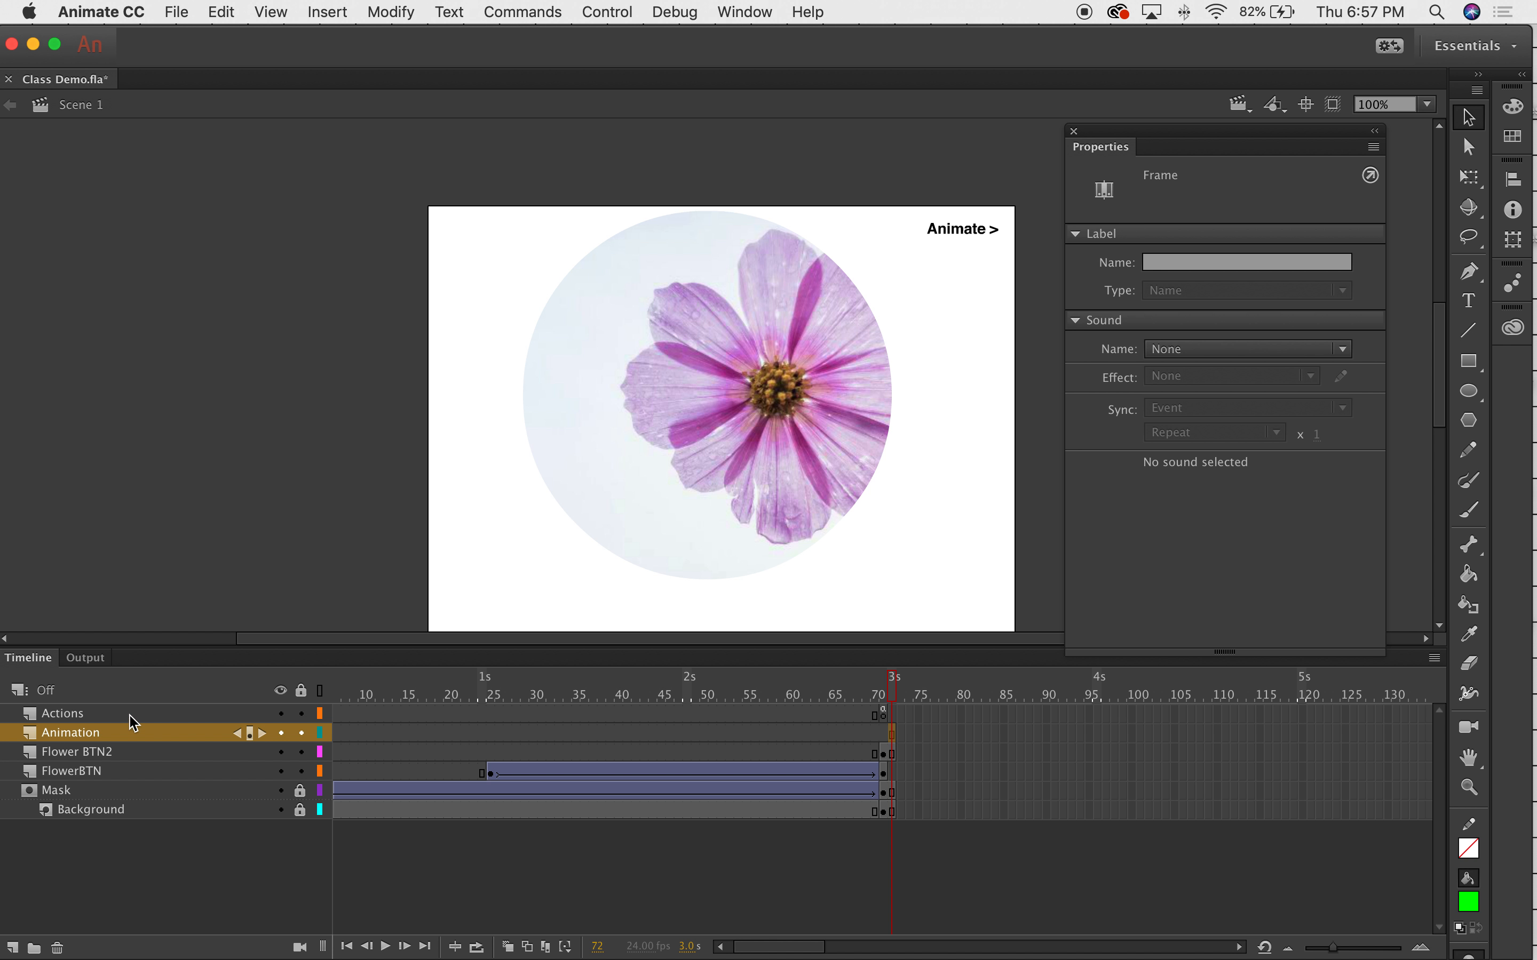
right_click(891, 733)
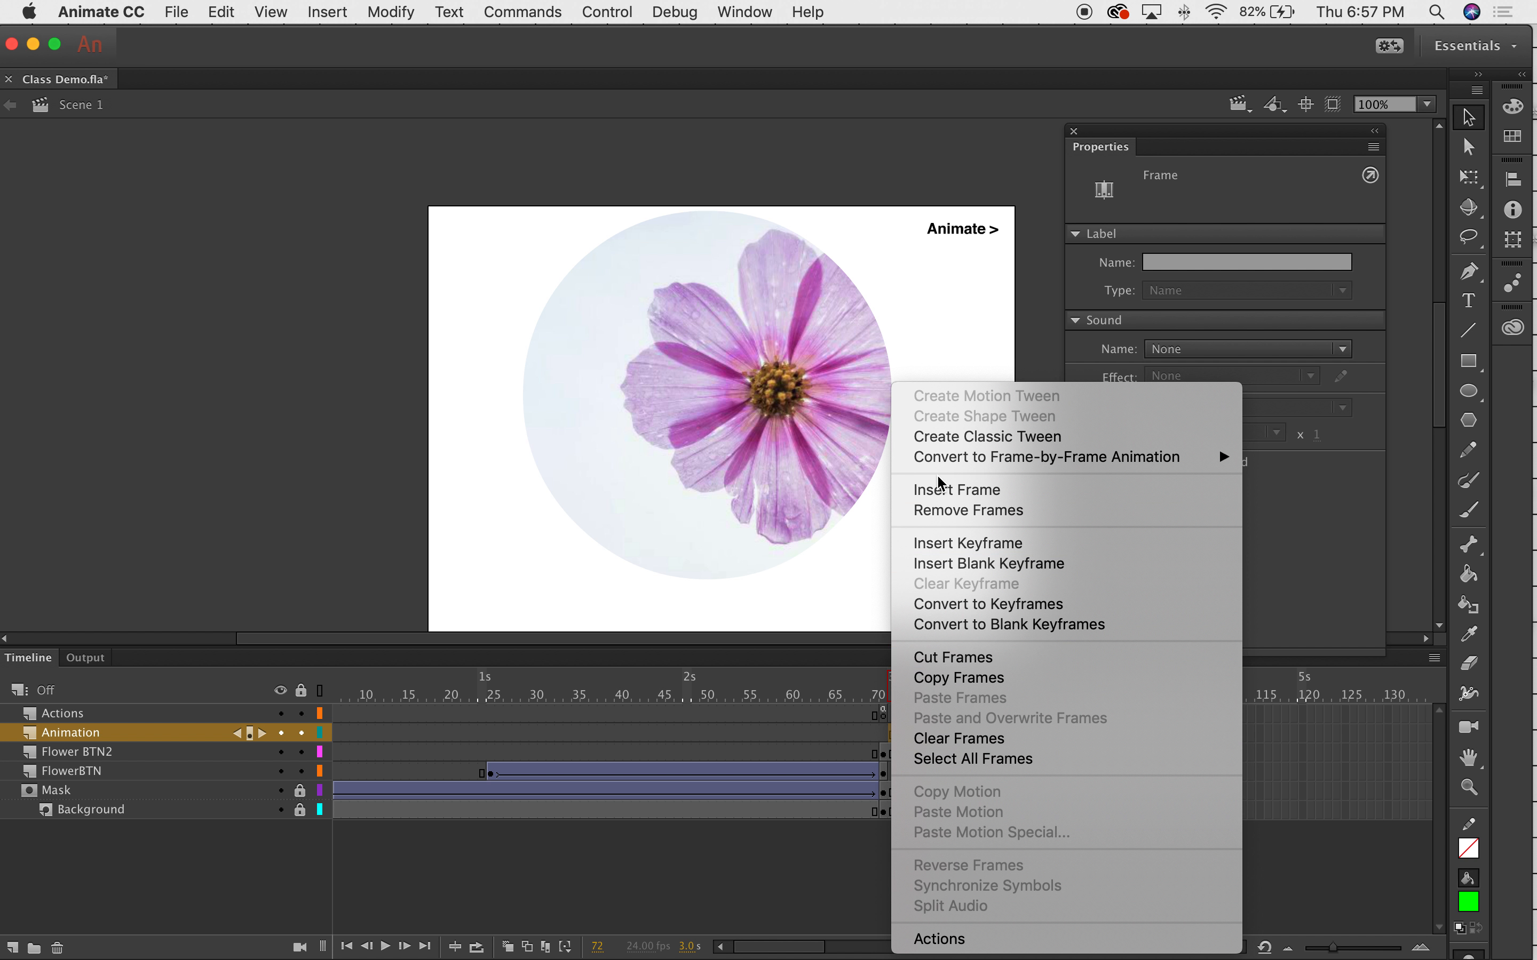
click(986, 564)
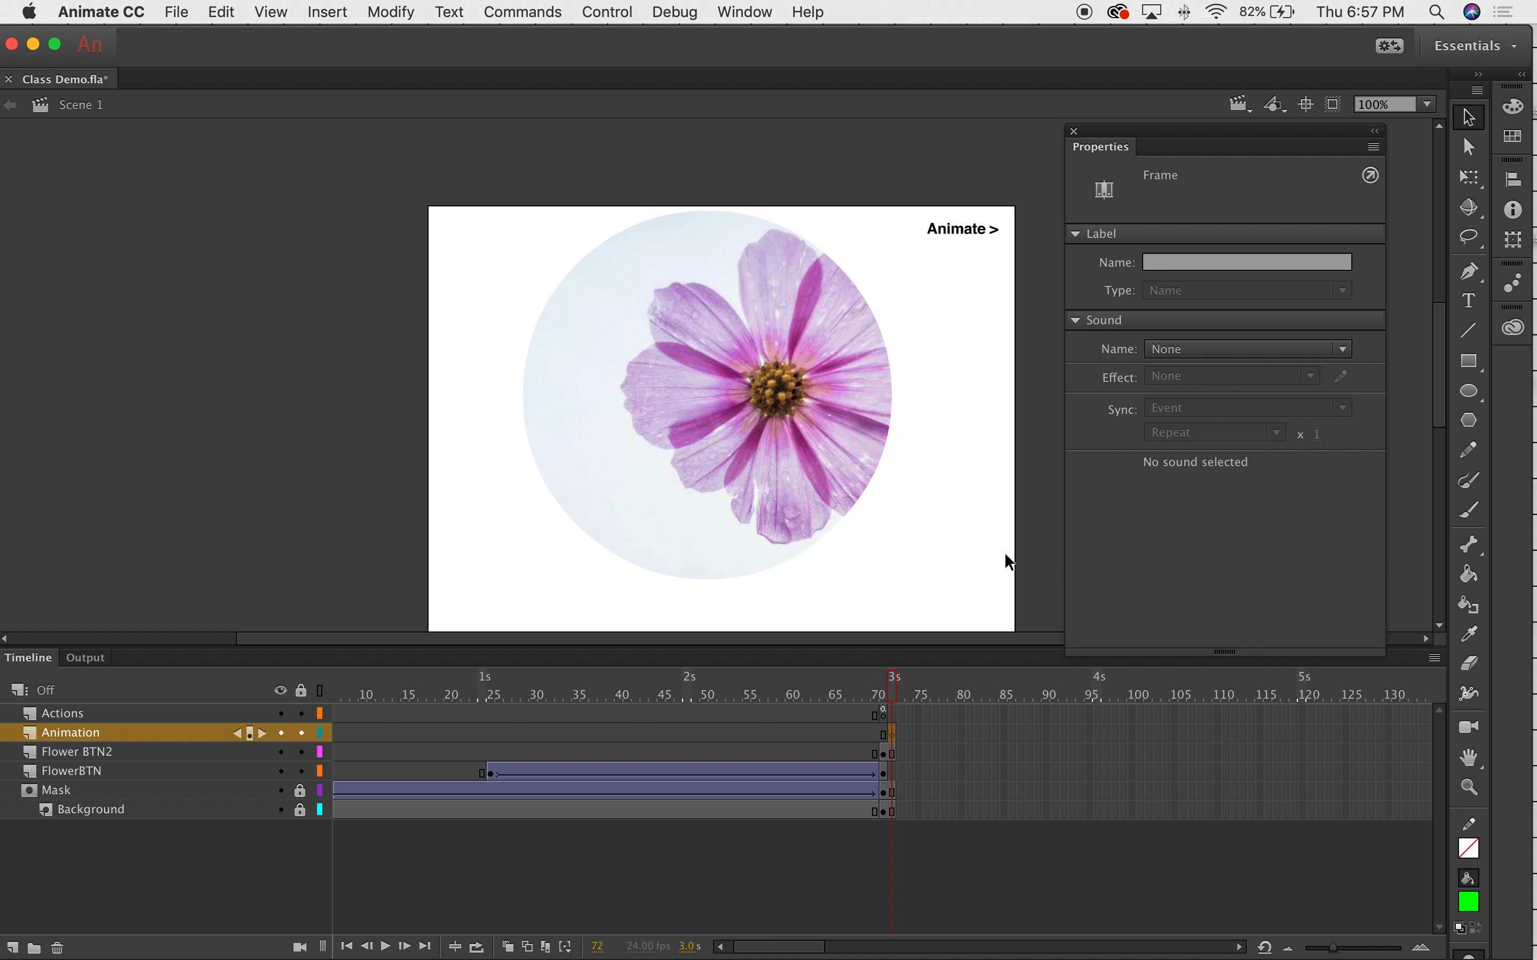
drag(508, 48, 626, 54)
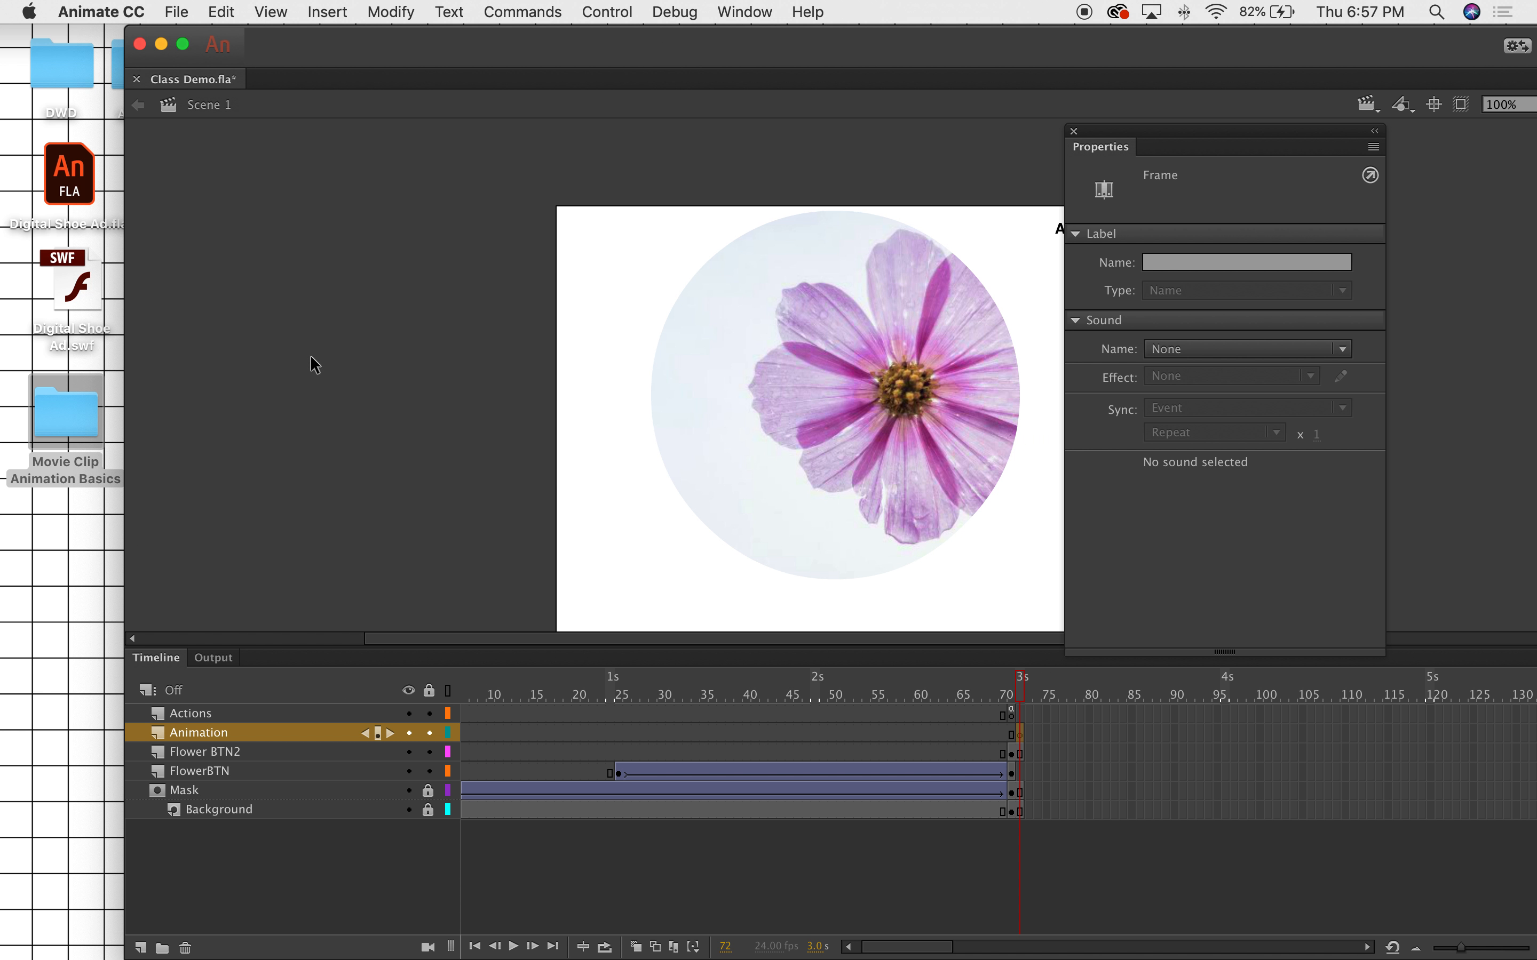
Drag Isolated Flower.png from the Movie Clip Animation Basics folder onto the stage at frame 72.
click(64, 414)
double_click(86, 424)
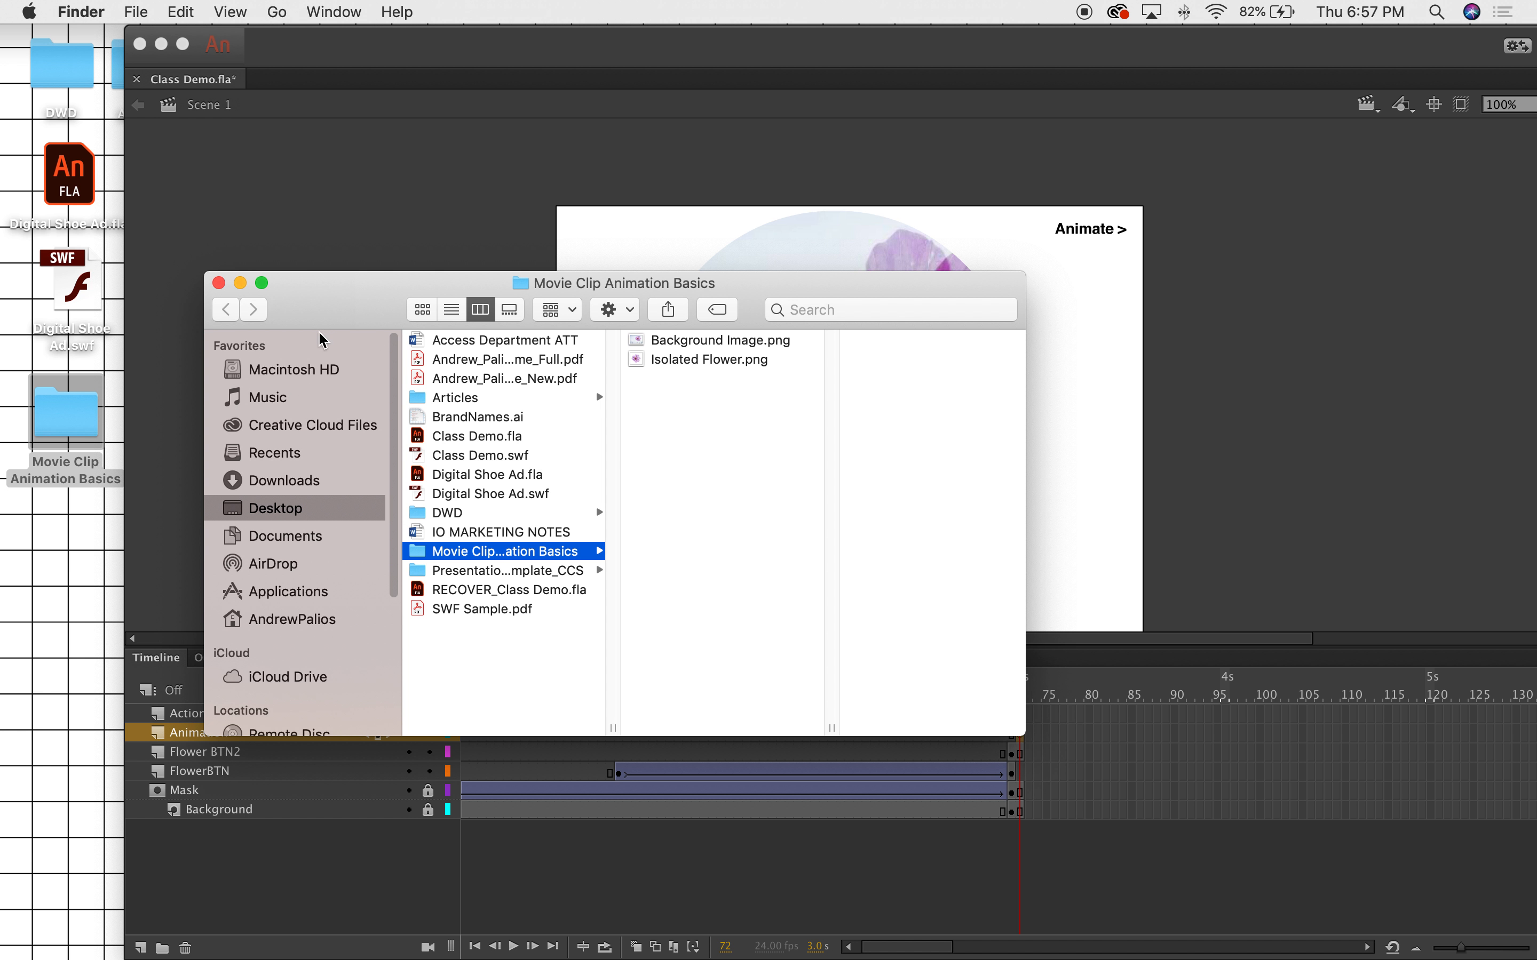
click(699, 360)
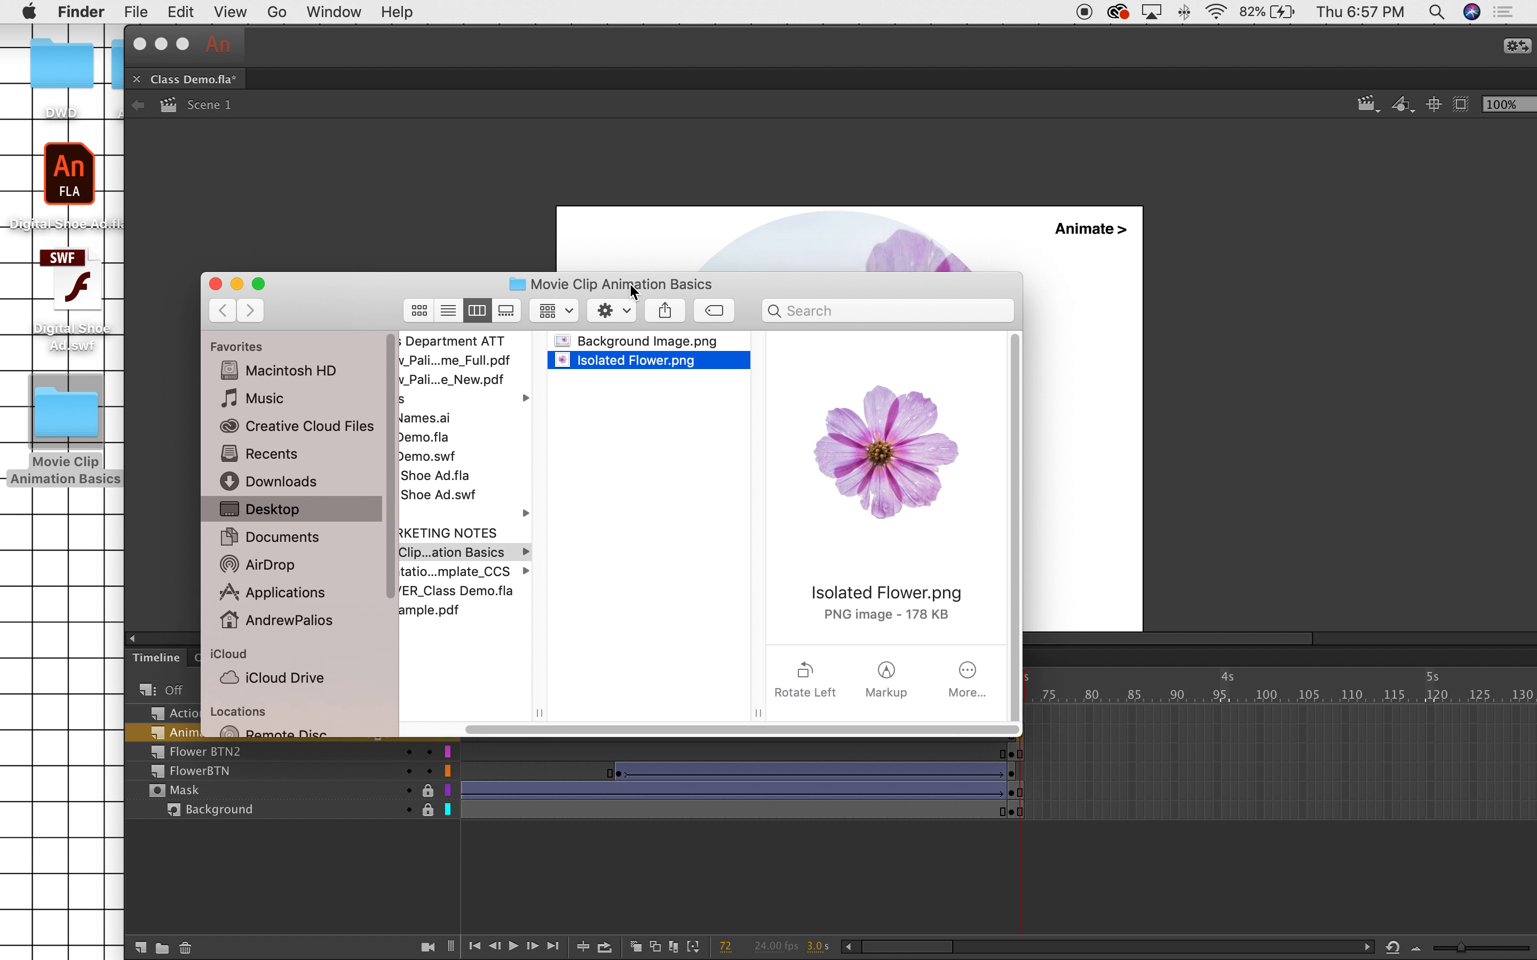
drag(635, 283, 394, 579)
drag(367, 655, 531, 346)
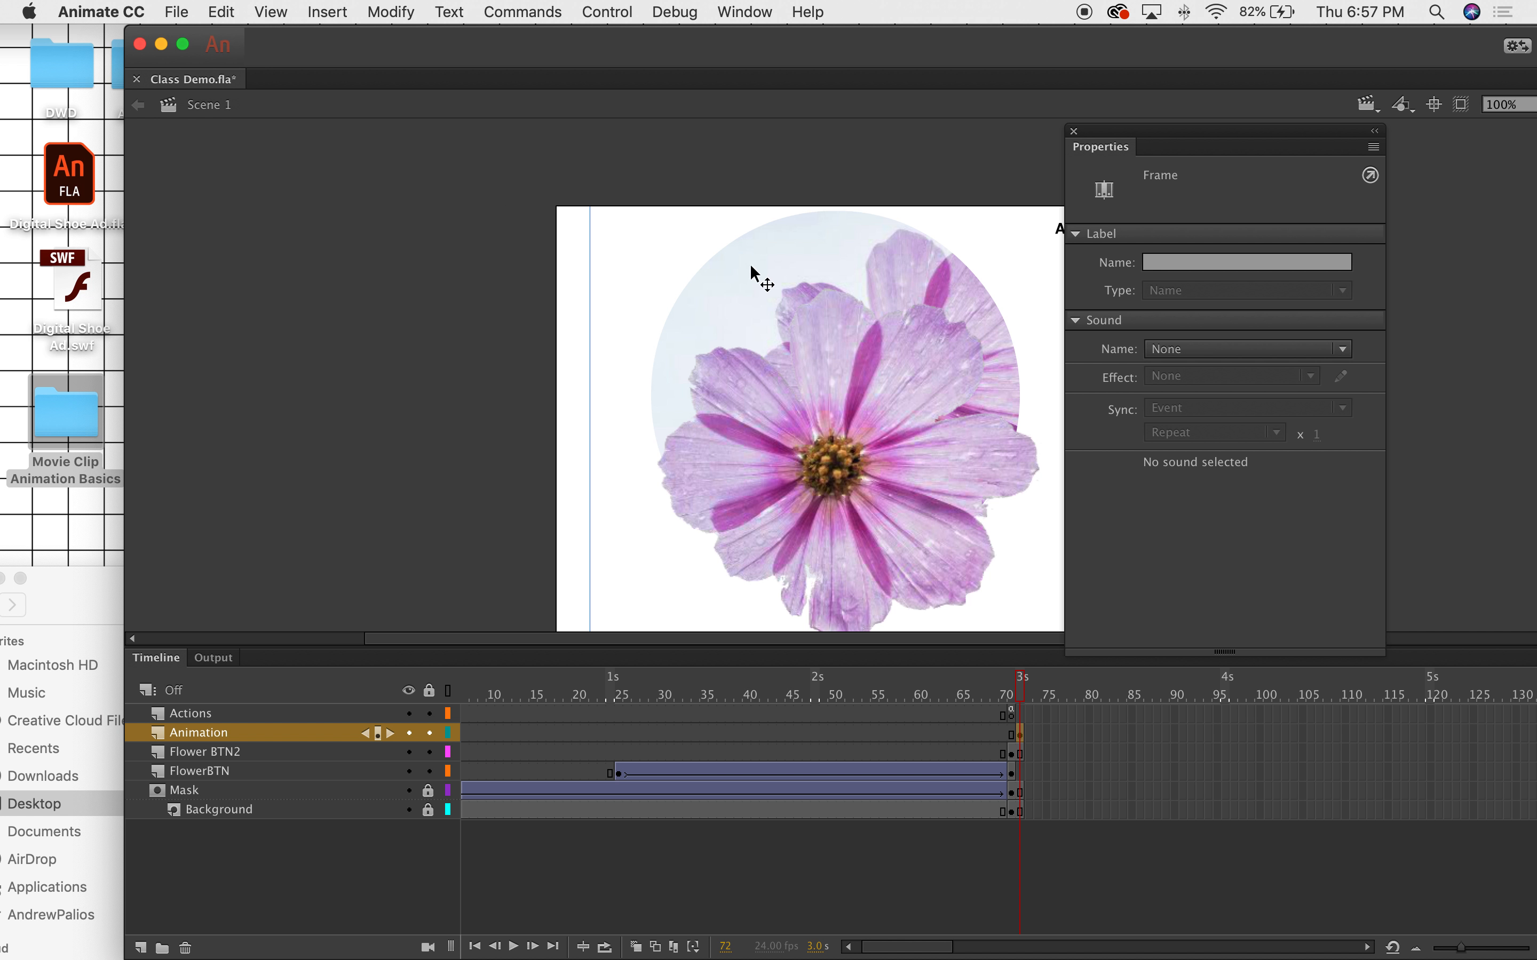
click(835, 324)
drag(818, 50, 716, 50)
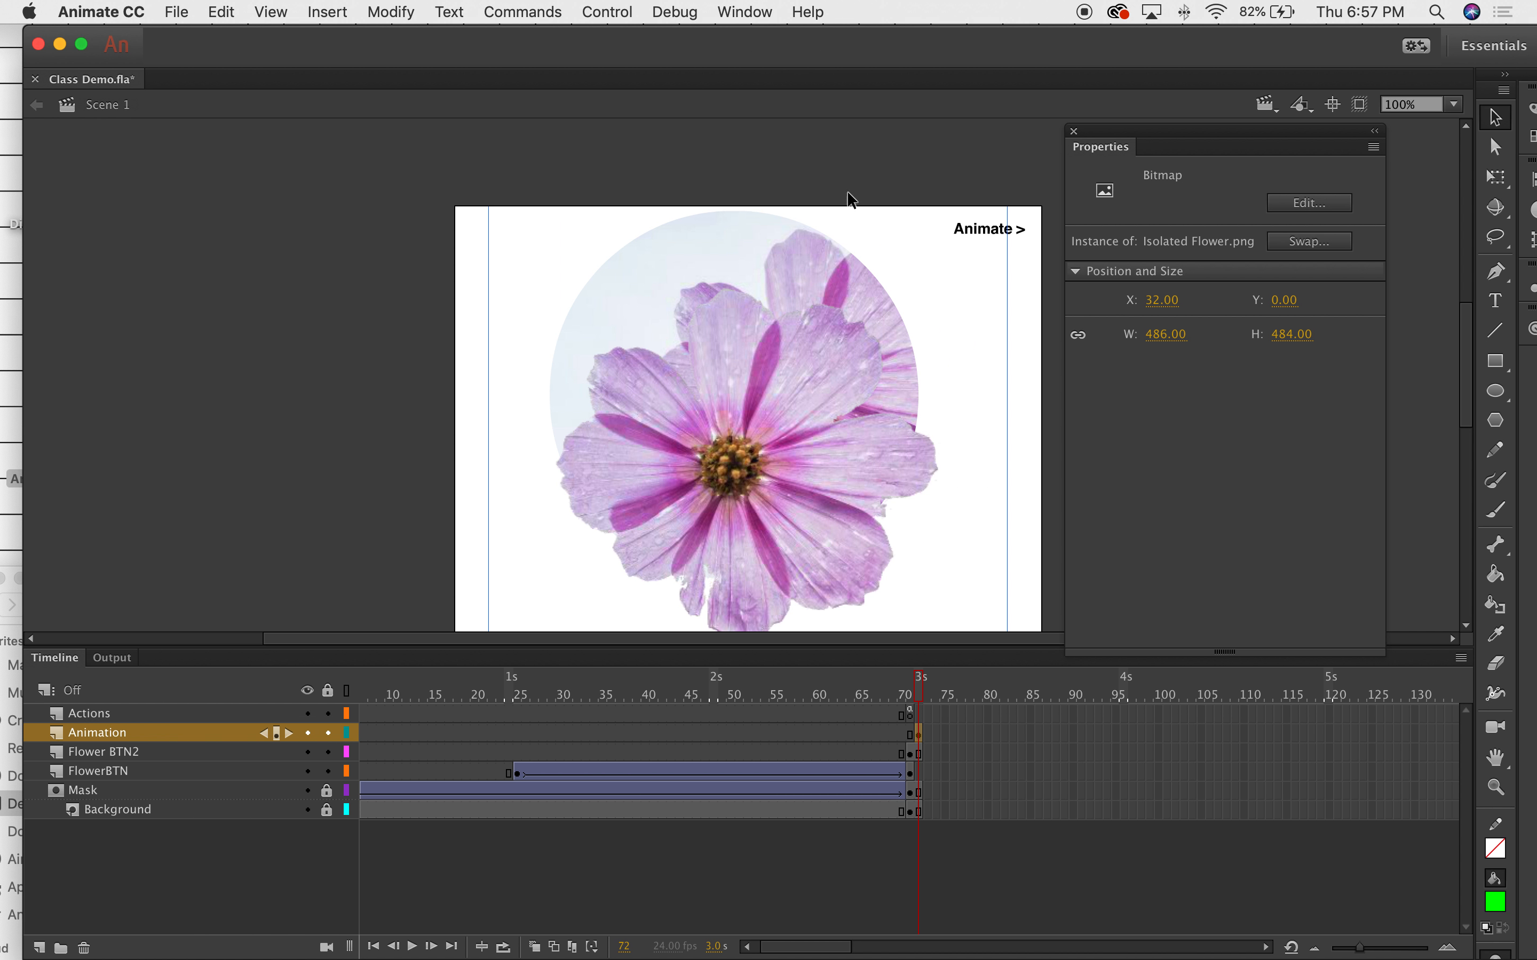
click(909, 696)
Convert the flower bitmap into a Movie Clip symbol (Symbol 4) and close the Properties panel.
click(909, 696)
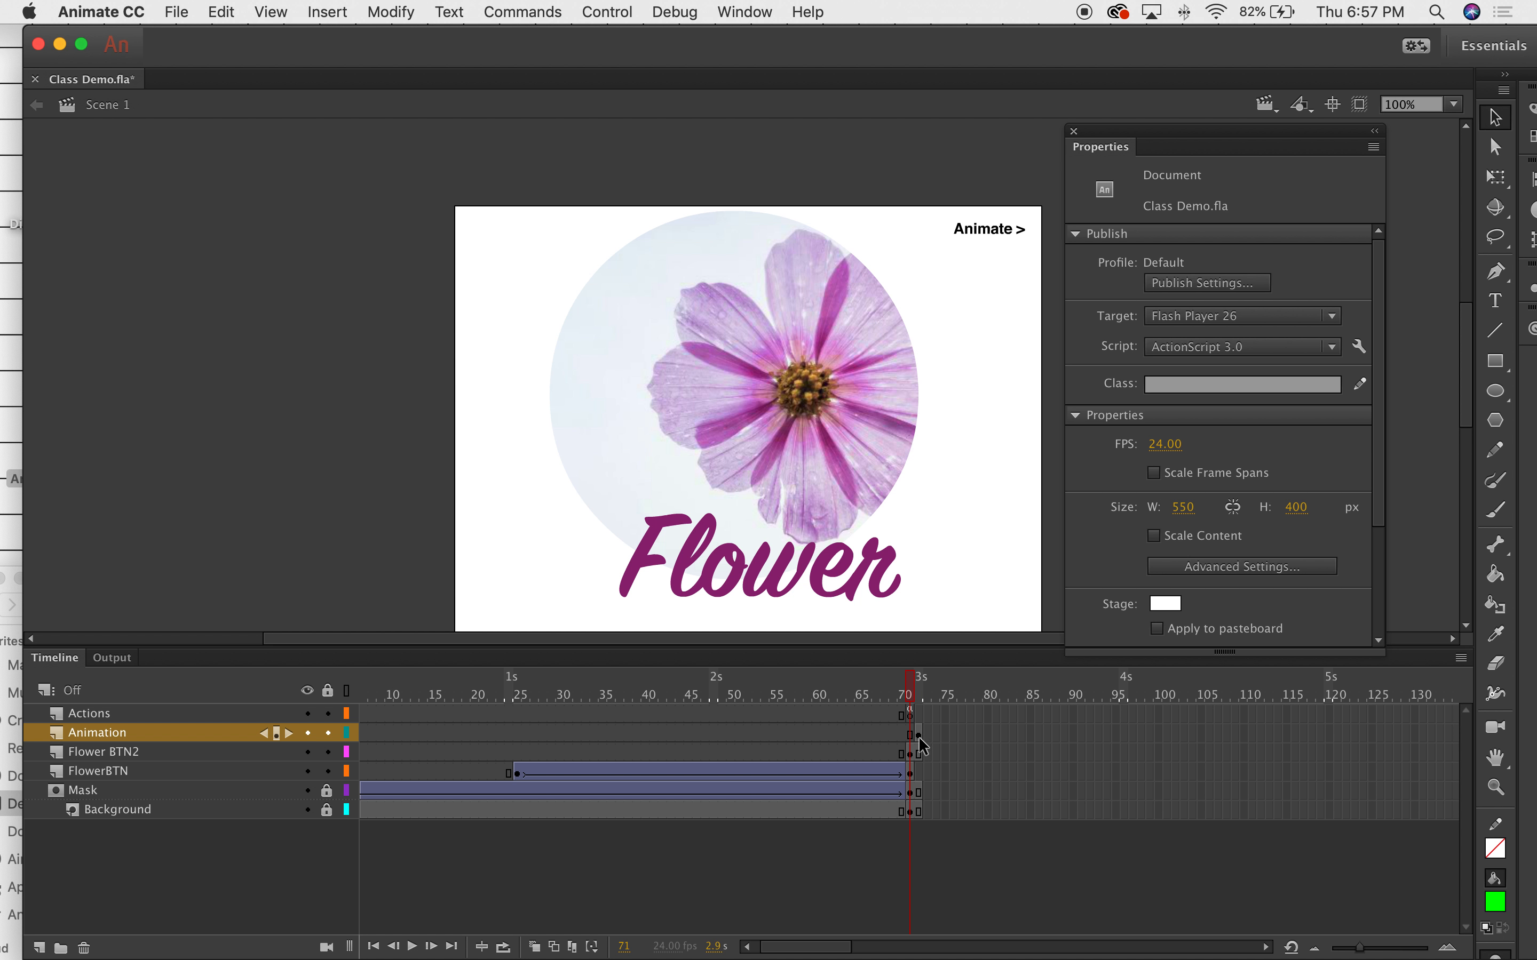
drag(923, 699, 924, 693)
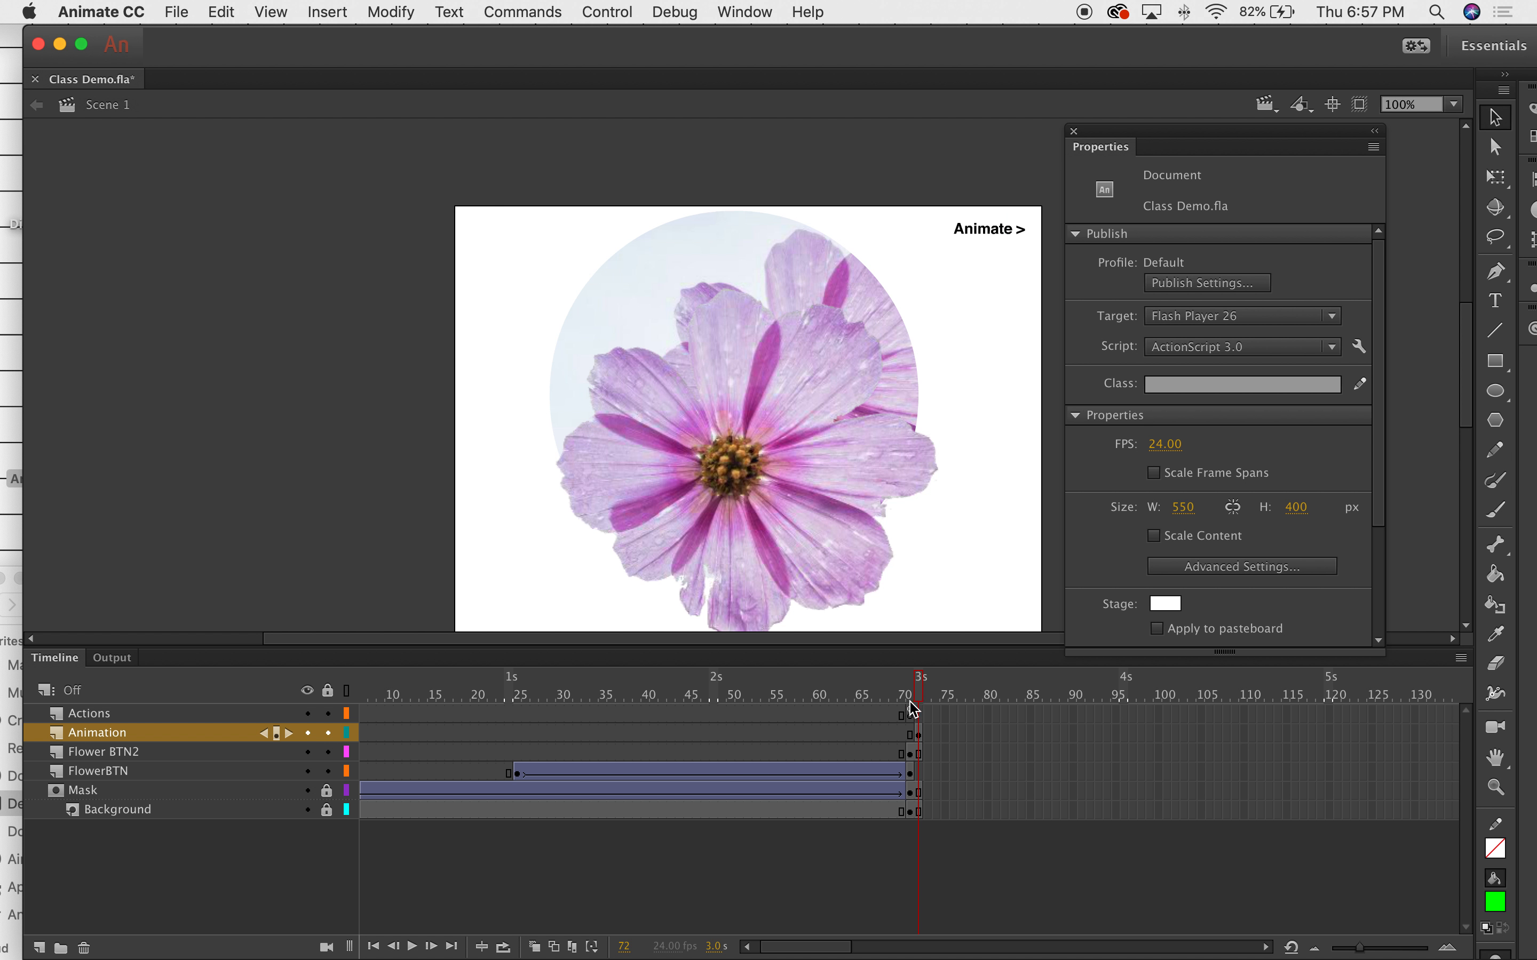
click(762, 353)
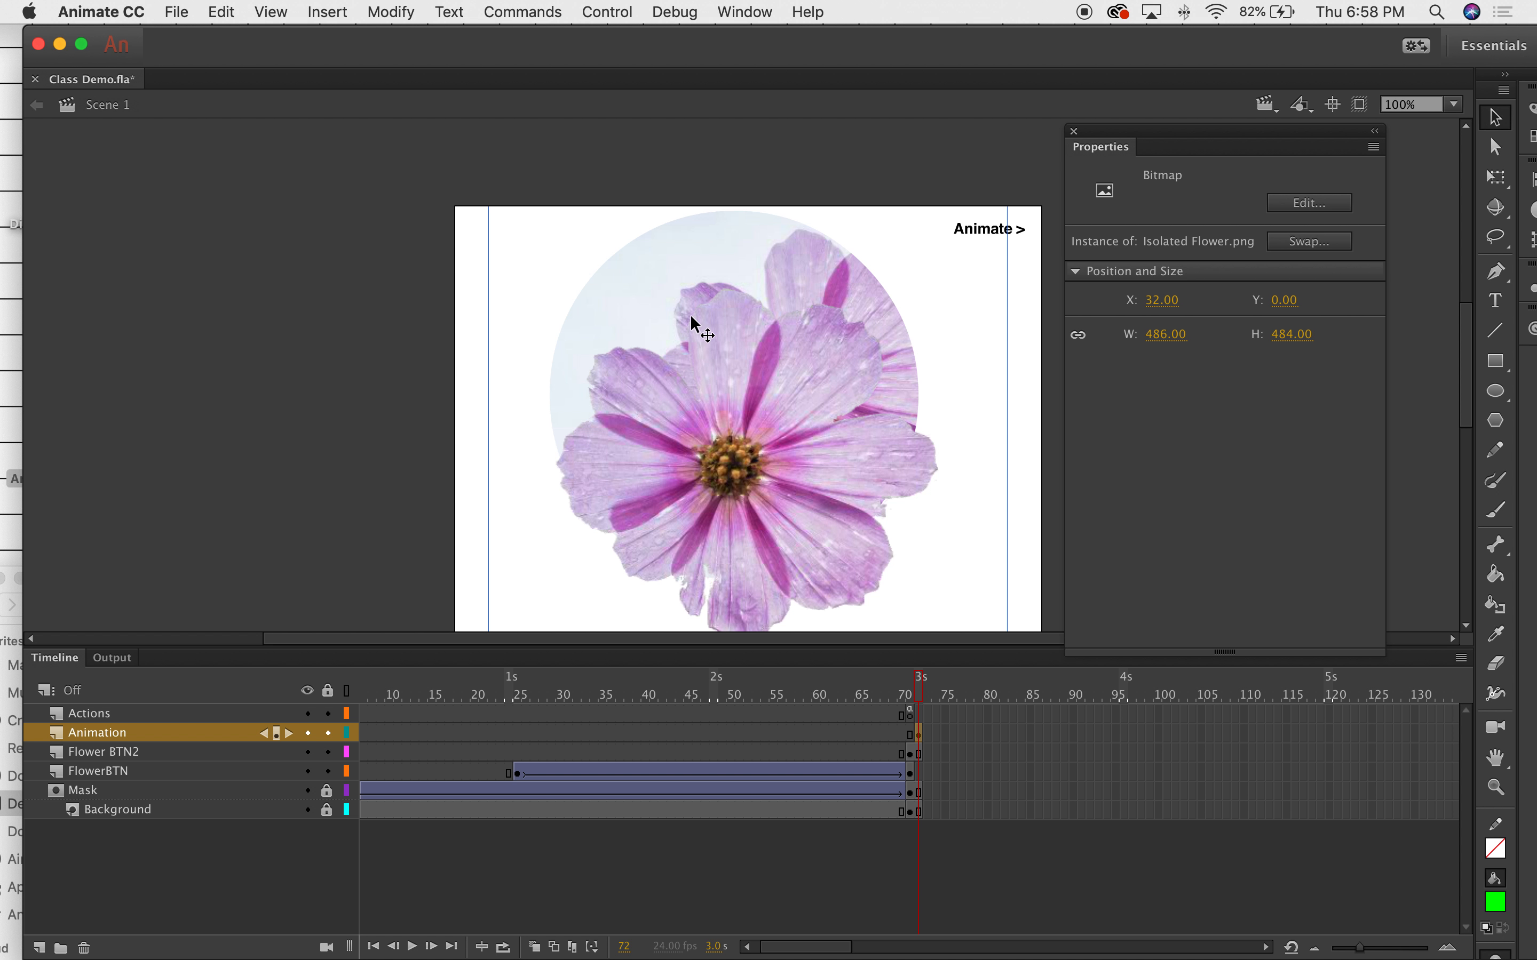
right_click(737, 327)
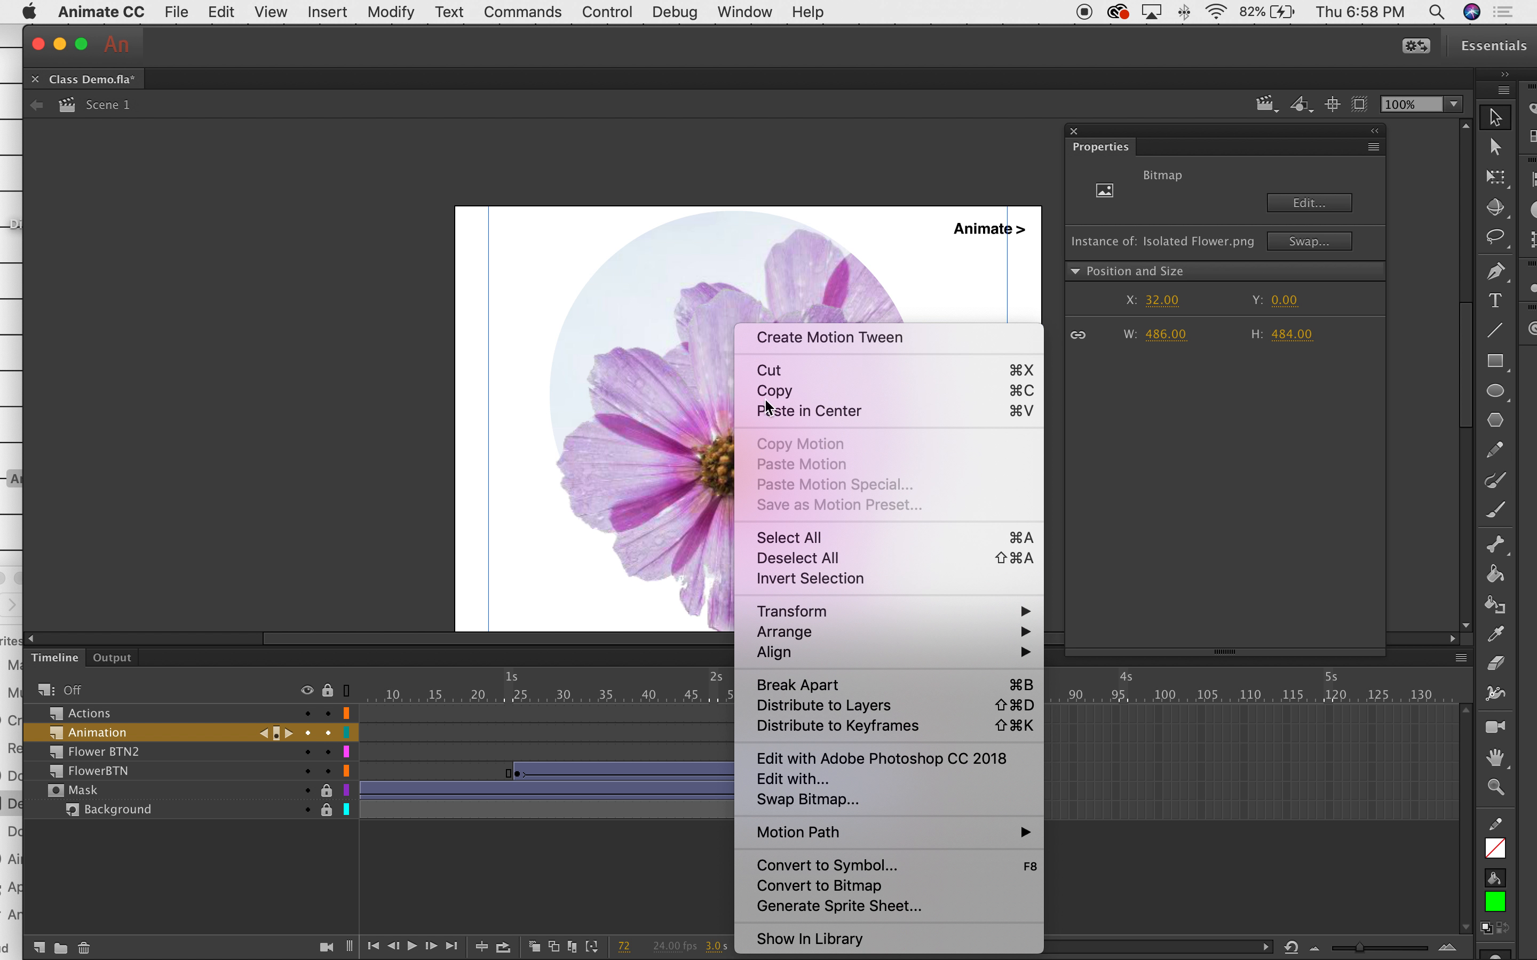
click(817, 867)
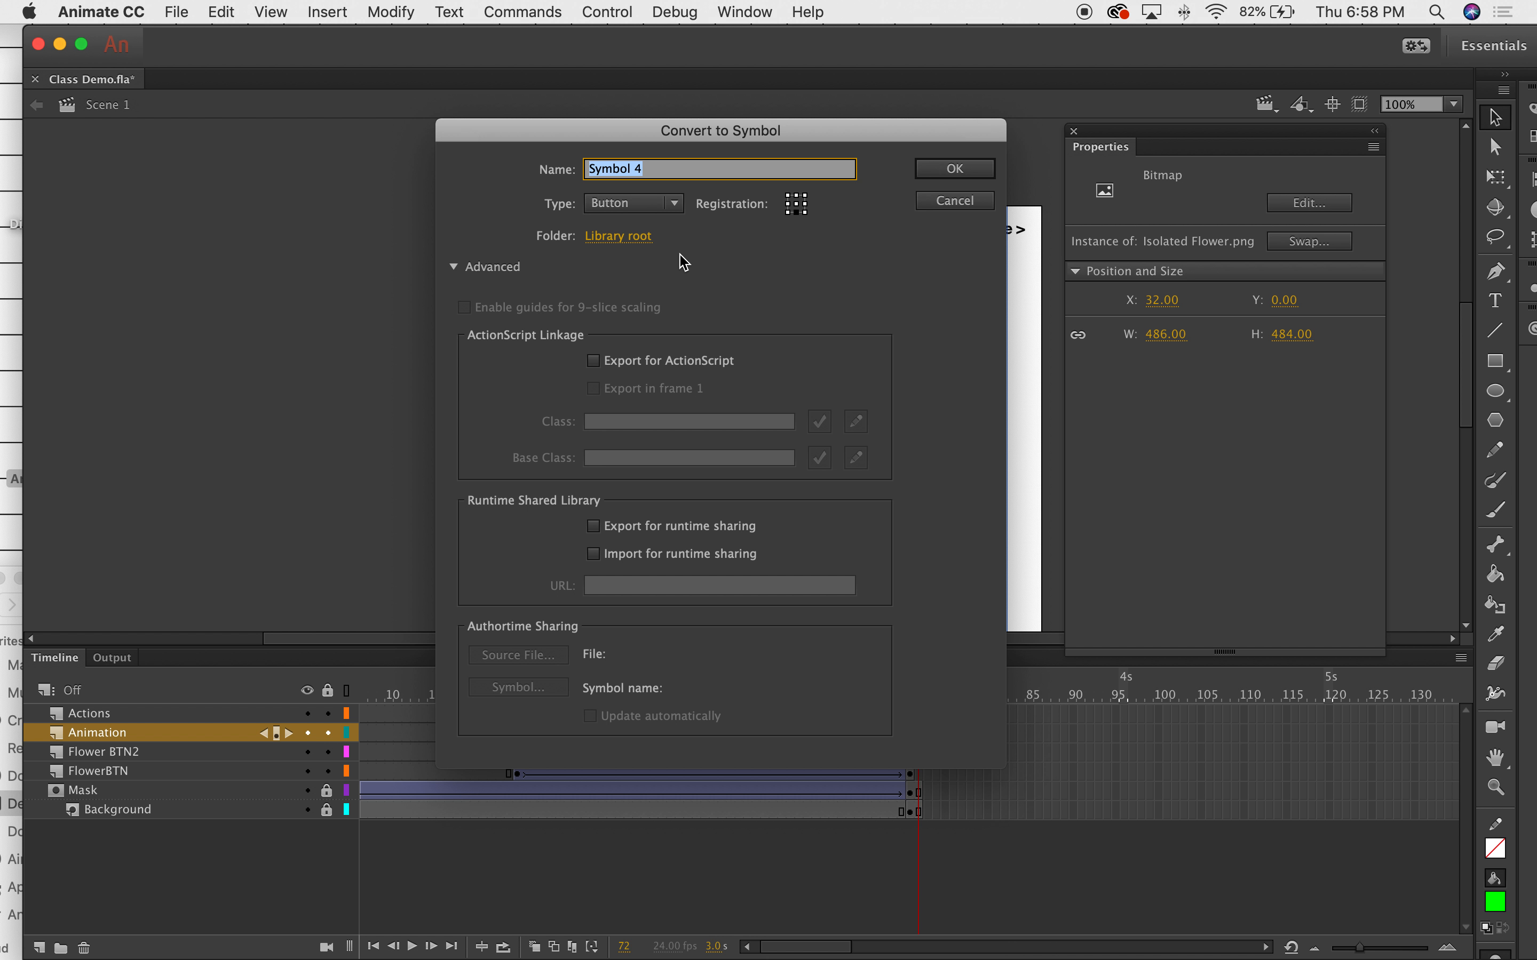
click(666, 203)
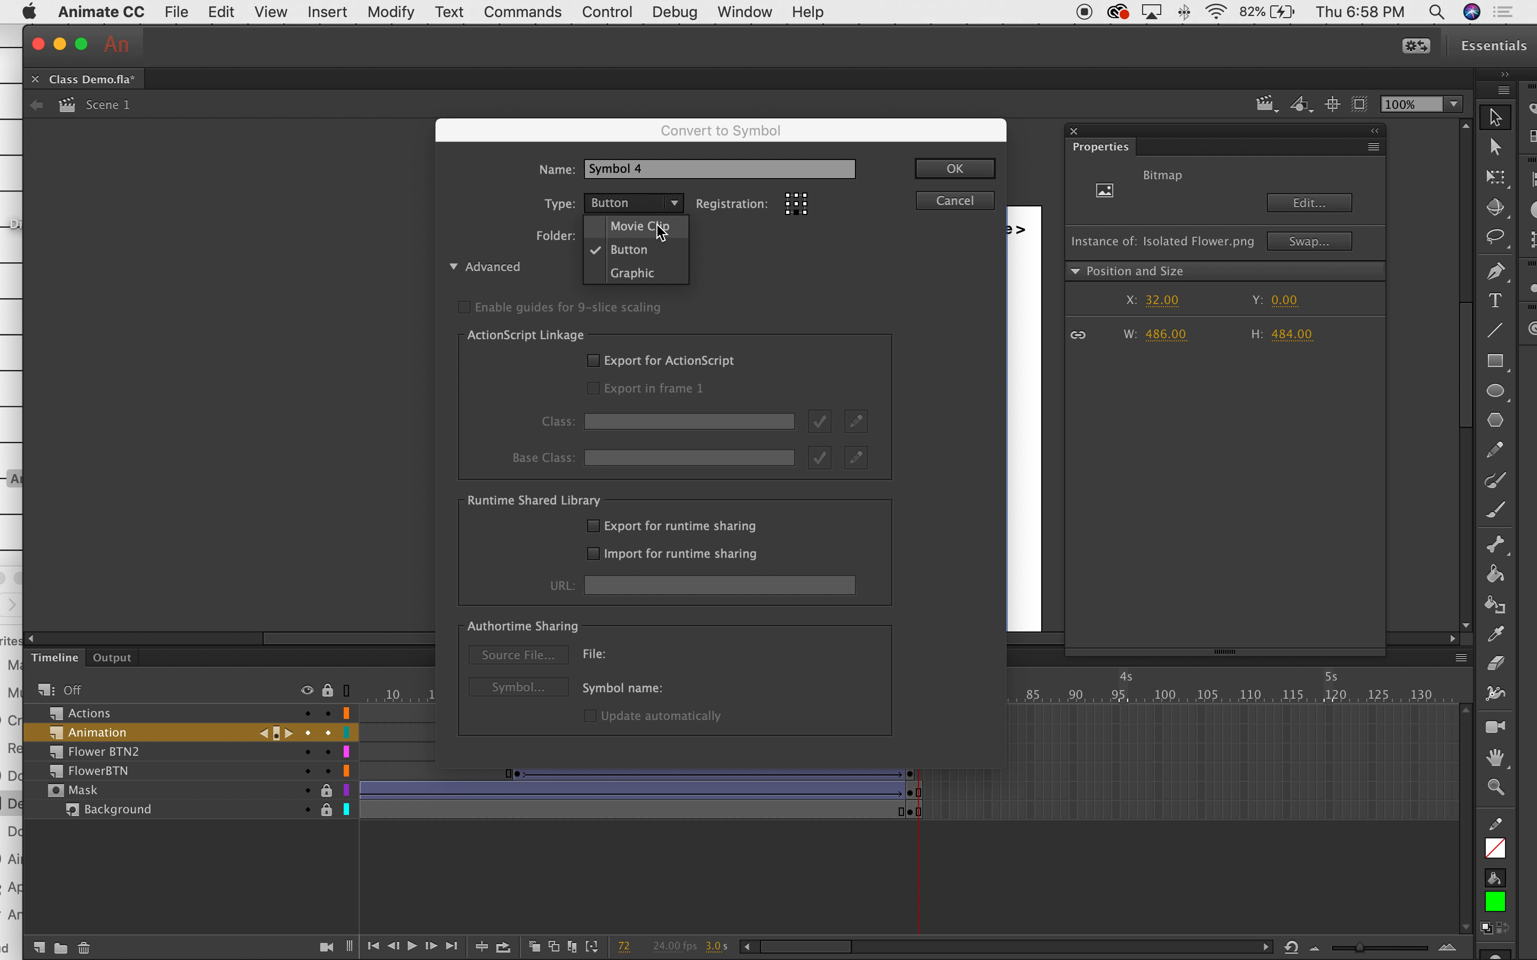
click(661, 227)
click(951, 167)
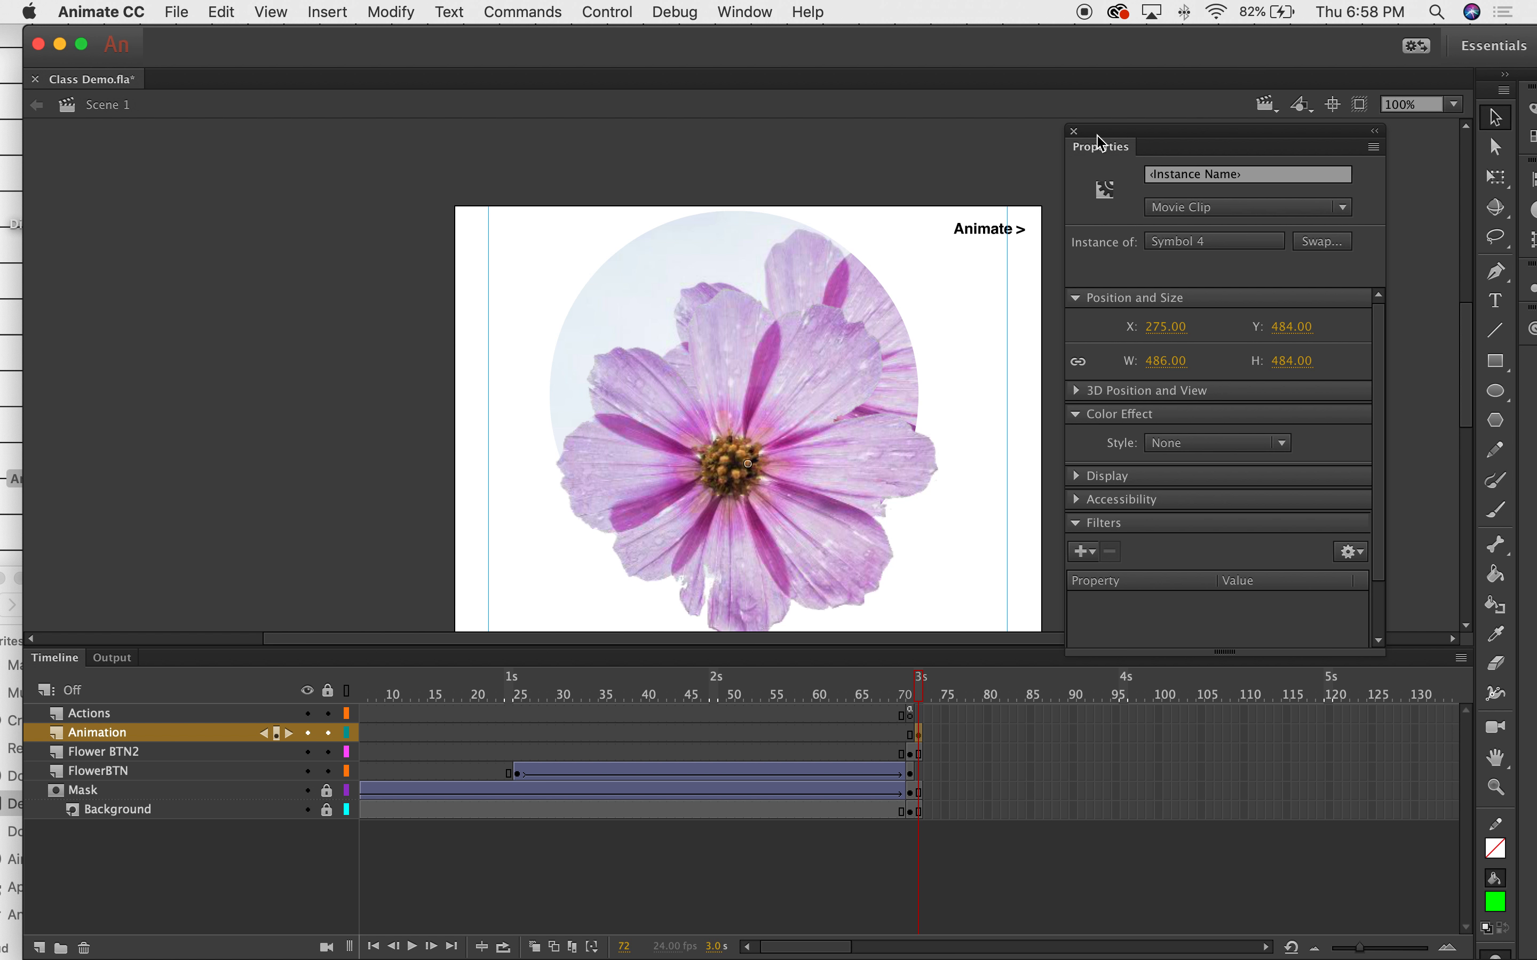
click(1073, 131)
click(1112, 404)
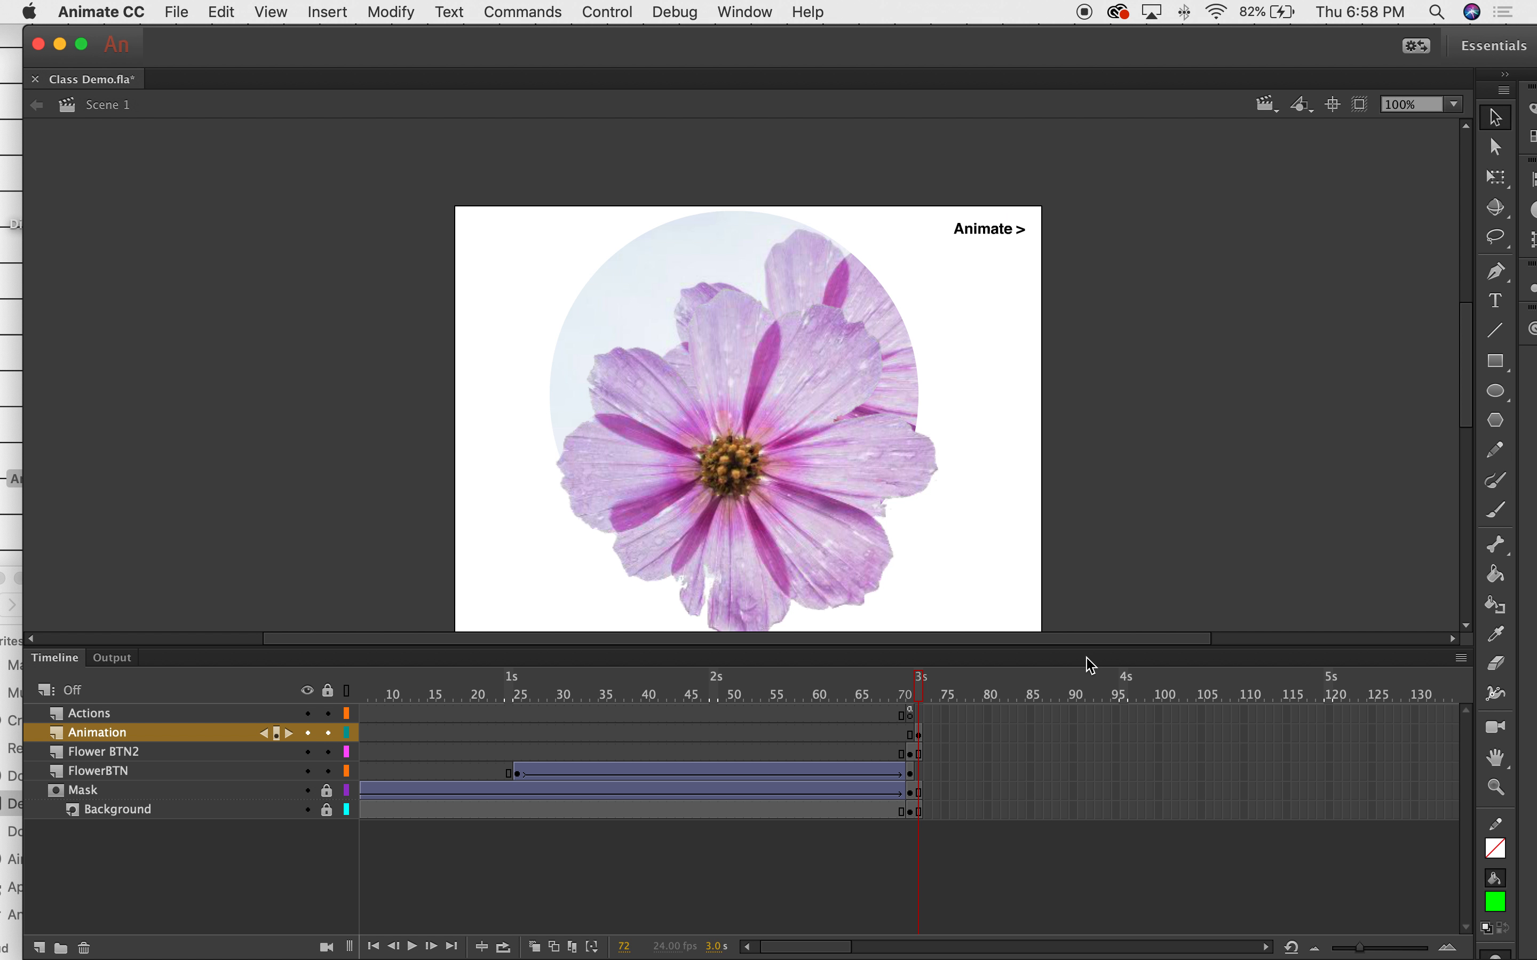
Move the flower movie clip just off stage right and scale it down with Free Transform.
drag(1083, 652, 1083, 693)
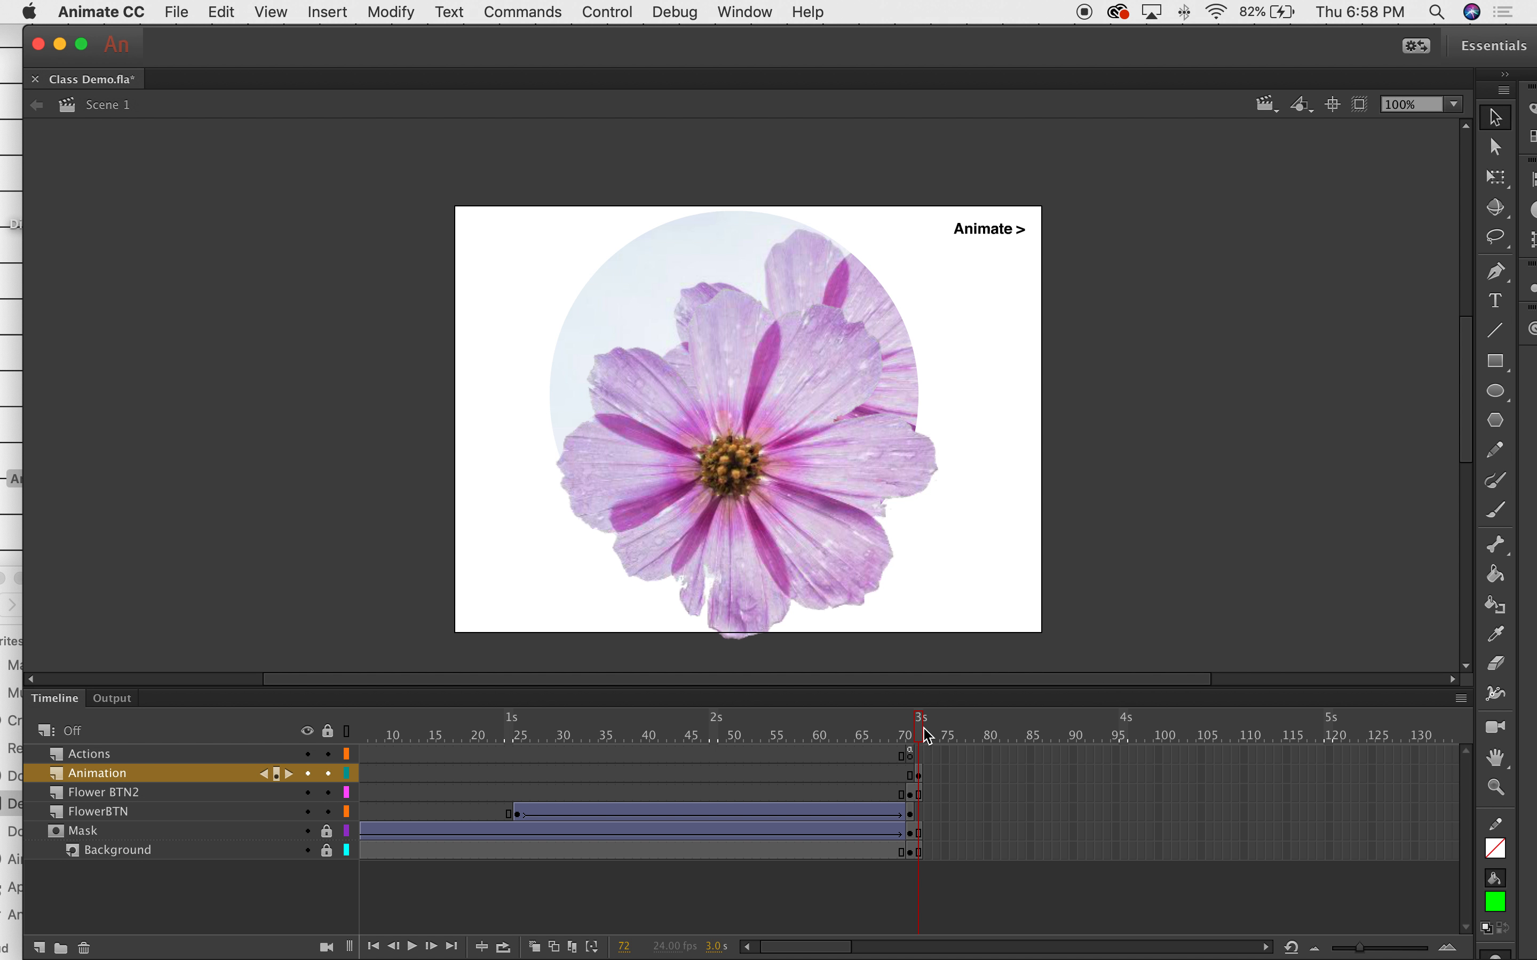
click(922, 776)
drag(841, 434, 1310, 465)
click(390, 11)
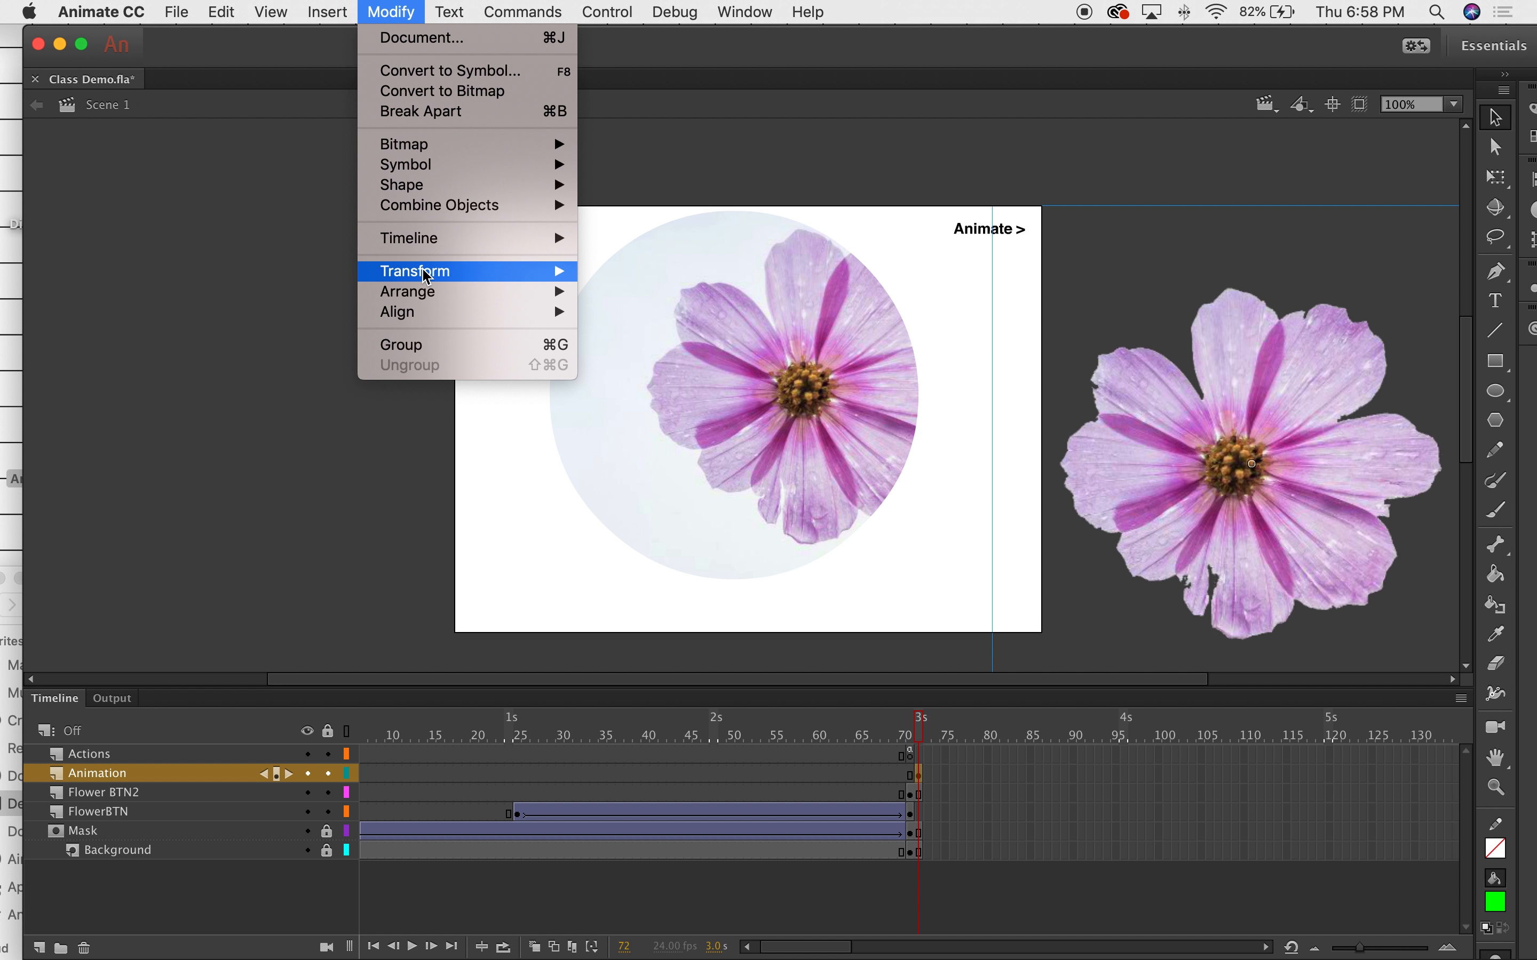
mouse_move(445, 271)
click(642, 271)
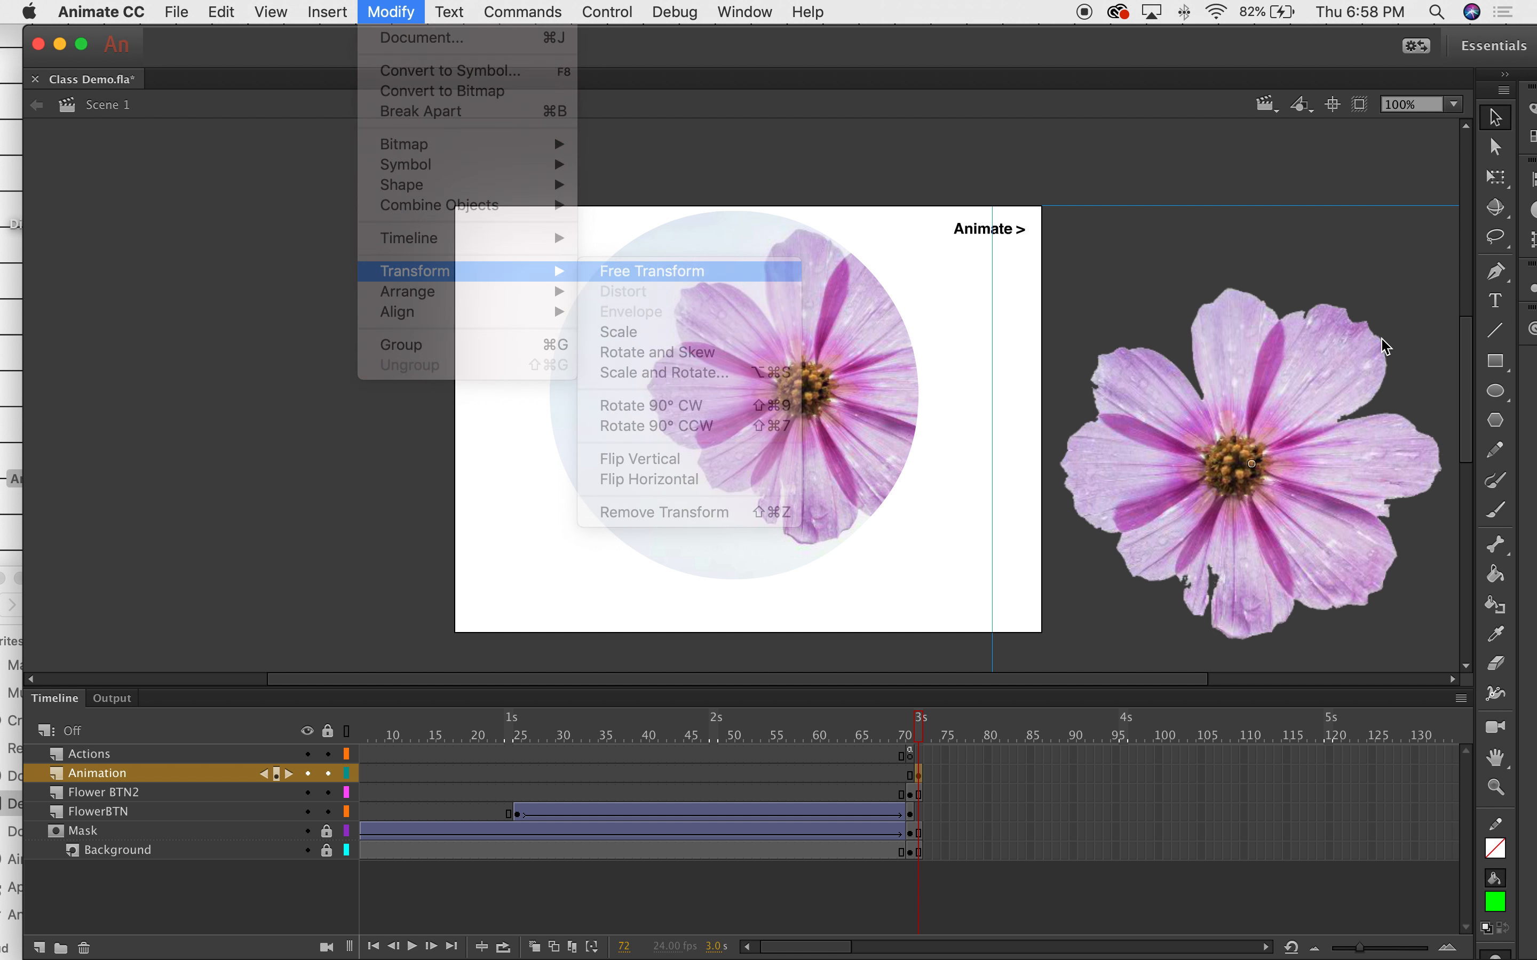
drag(994, 204, 1158, 331)
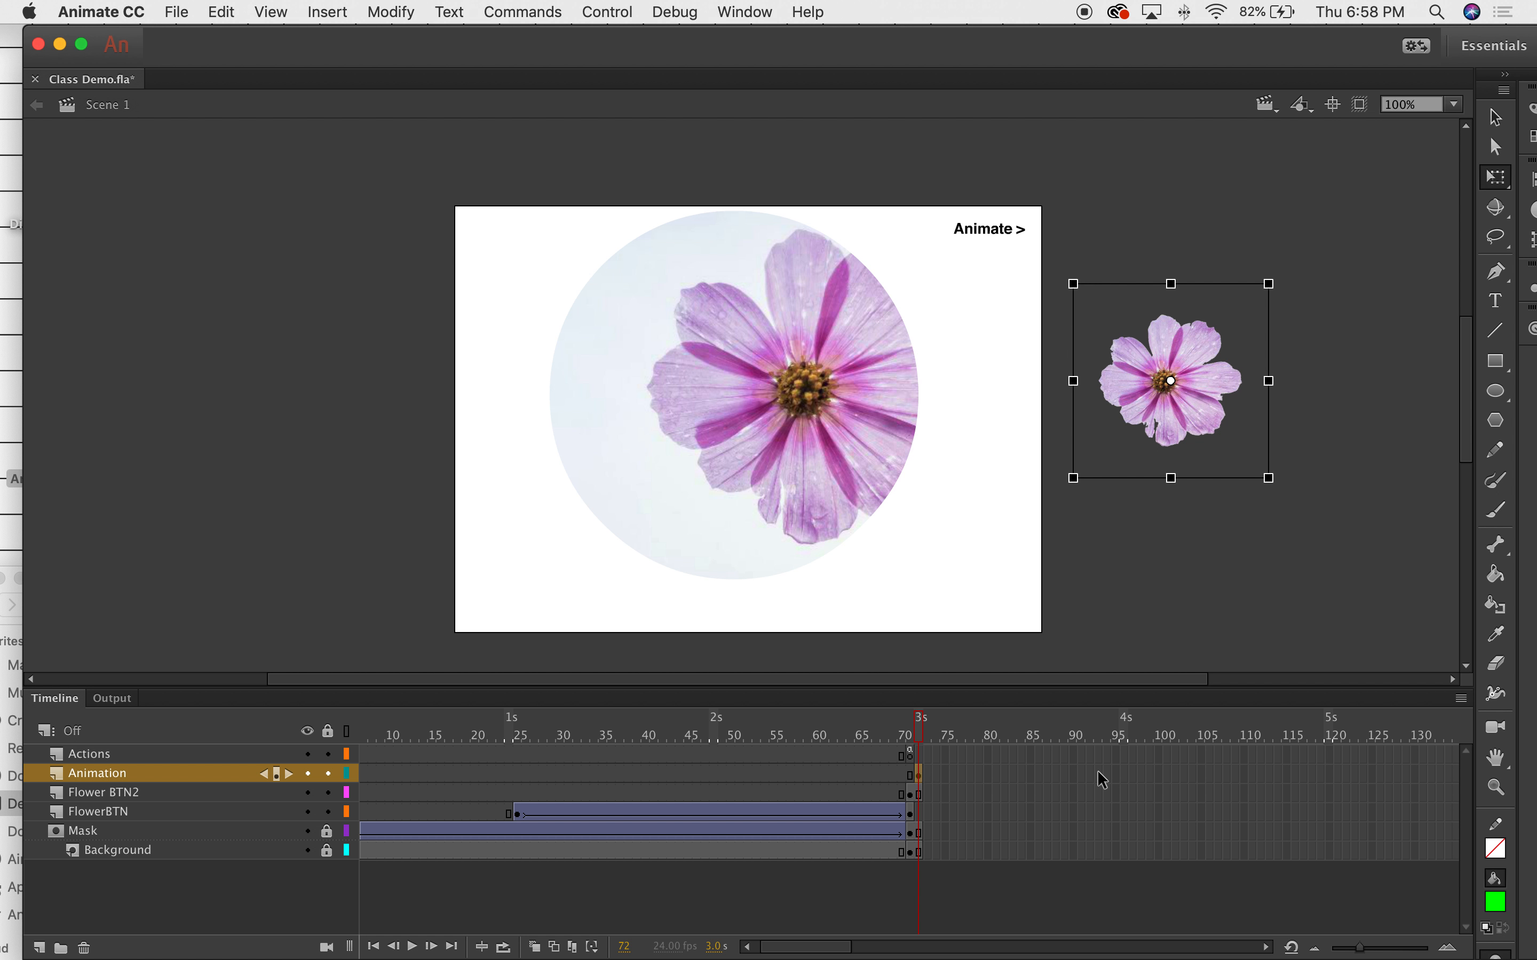
Add a keyframe at frame 100 on the Animation layer with the flower enlarged at lower left.
click(1157, 773)
right_click(1158, 771)
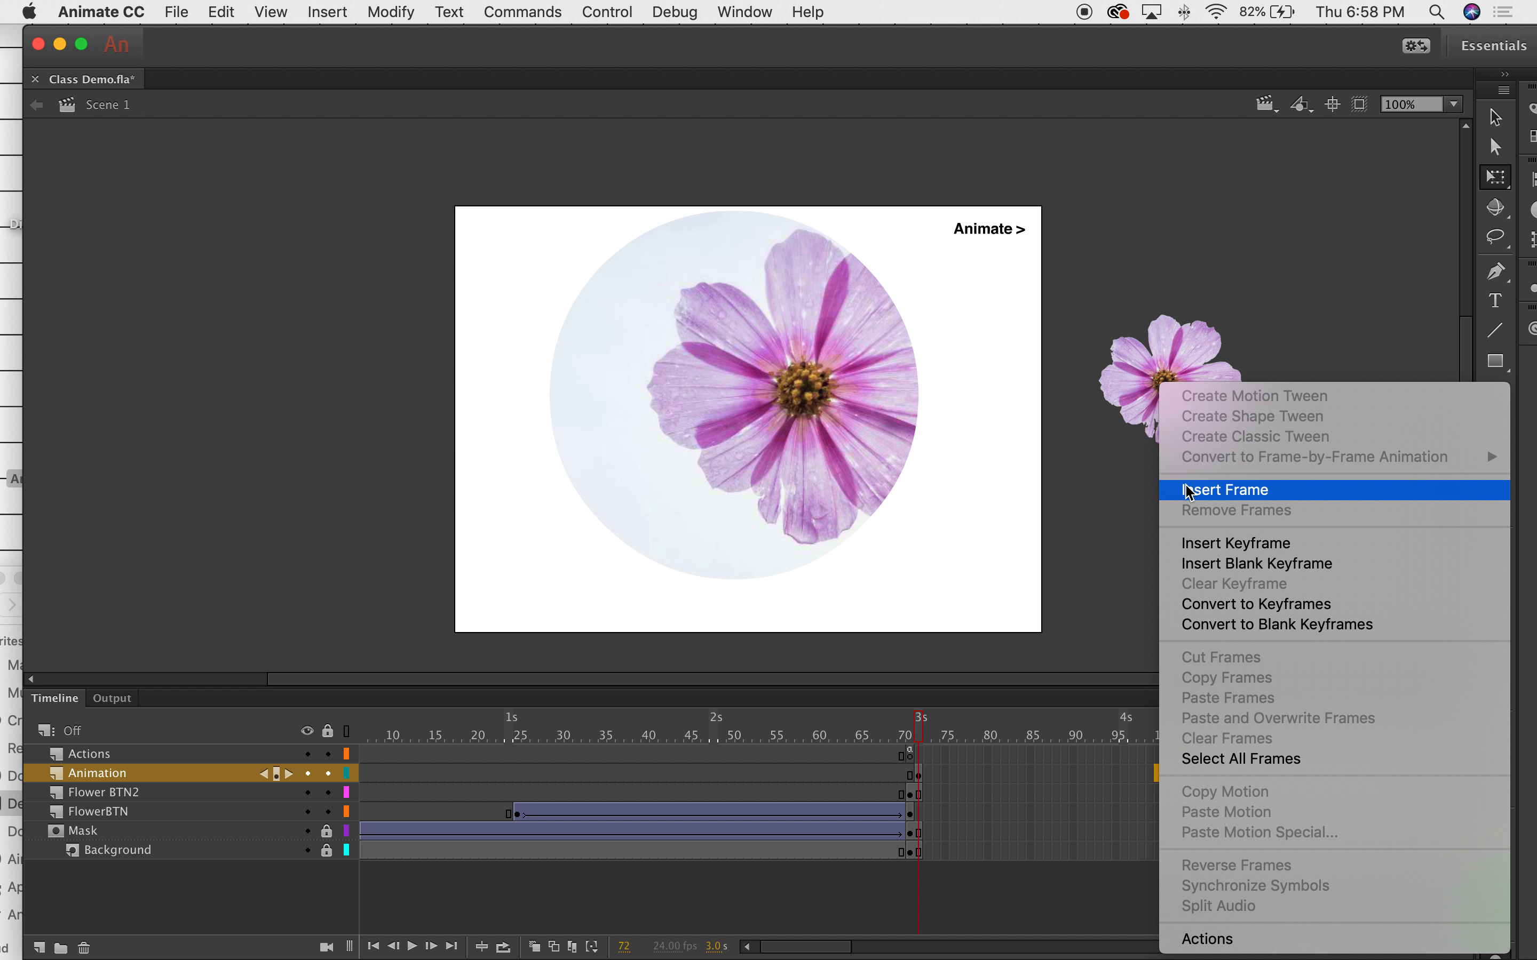
click(1192, 543)
drag(1210, 429, 579, 570)
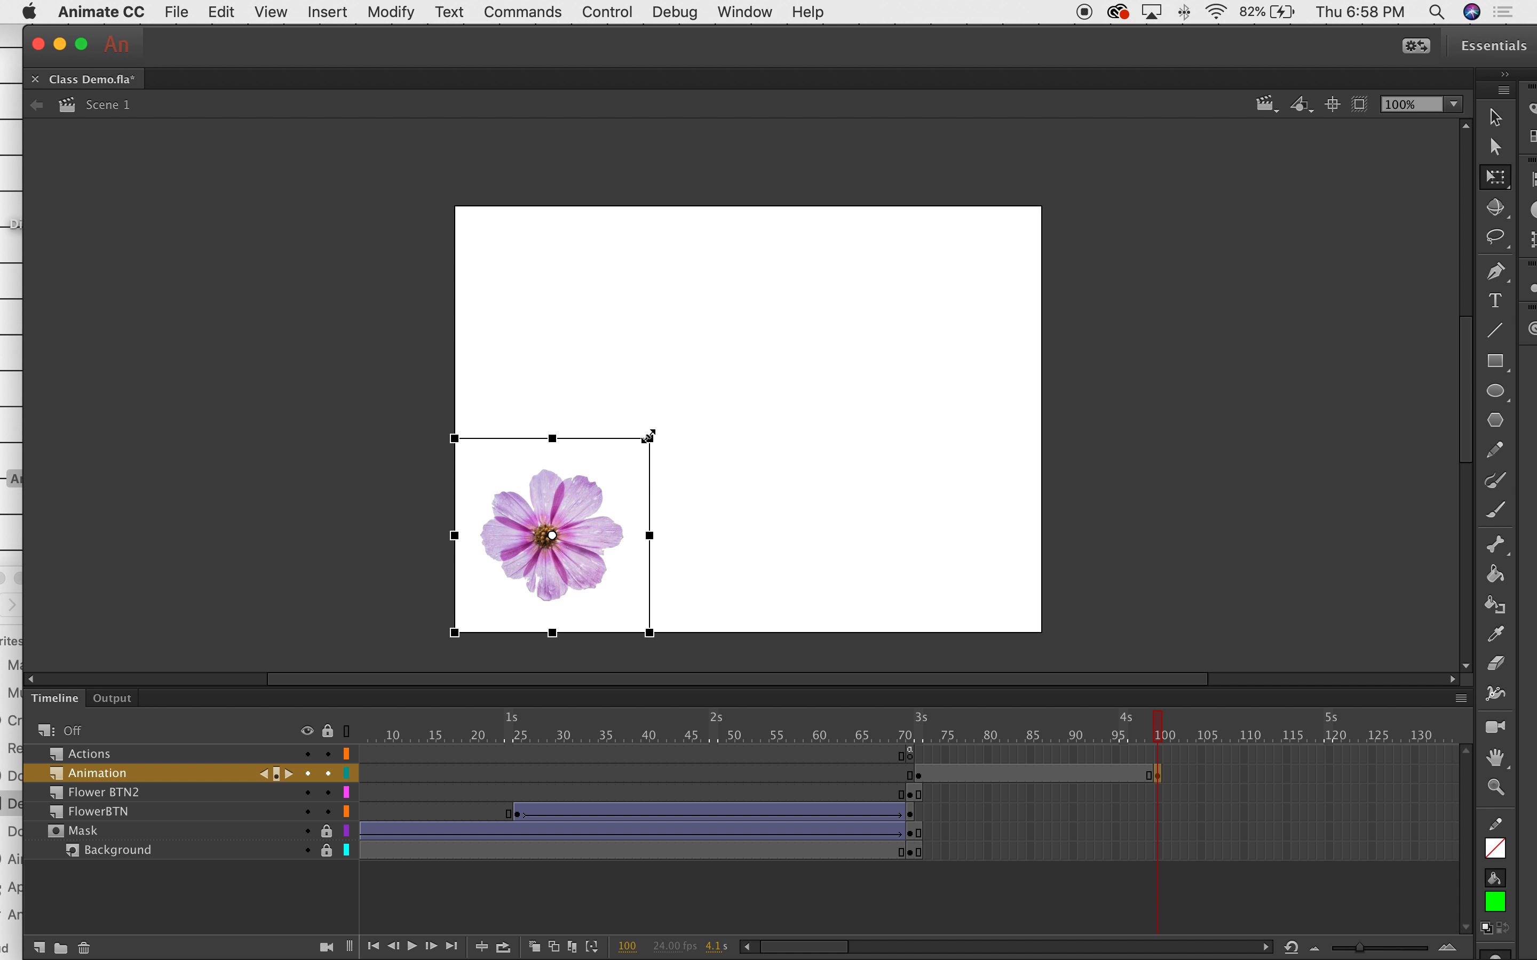
drag(652, 435, 819, 343)
drag(622, 495, 649, 469)
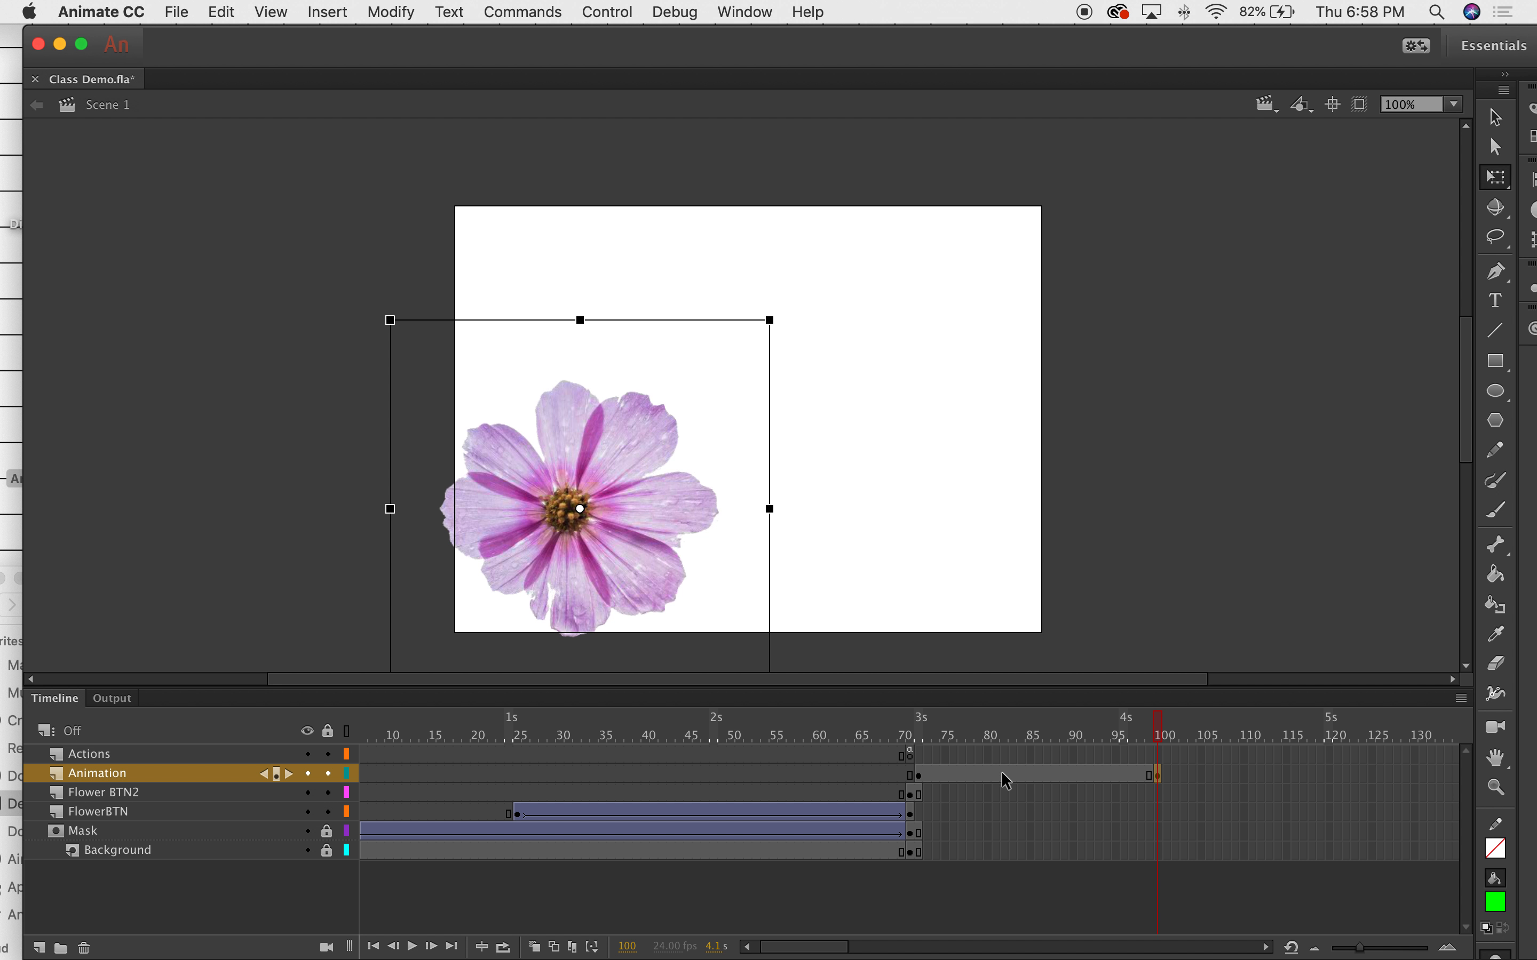
mouse_move(1166, 726)
mouse_down()
mouse_move(913, 723)
mouse_move(1156, 723)
mouse_up()
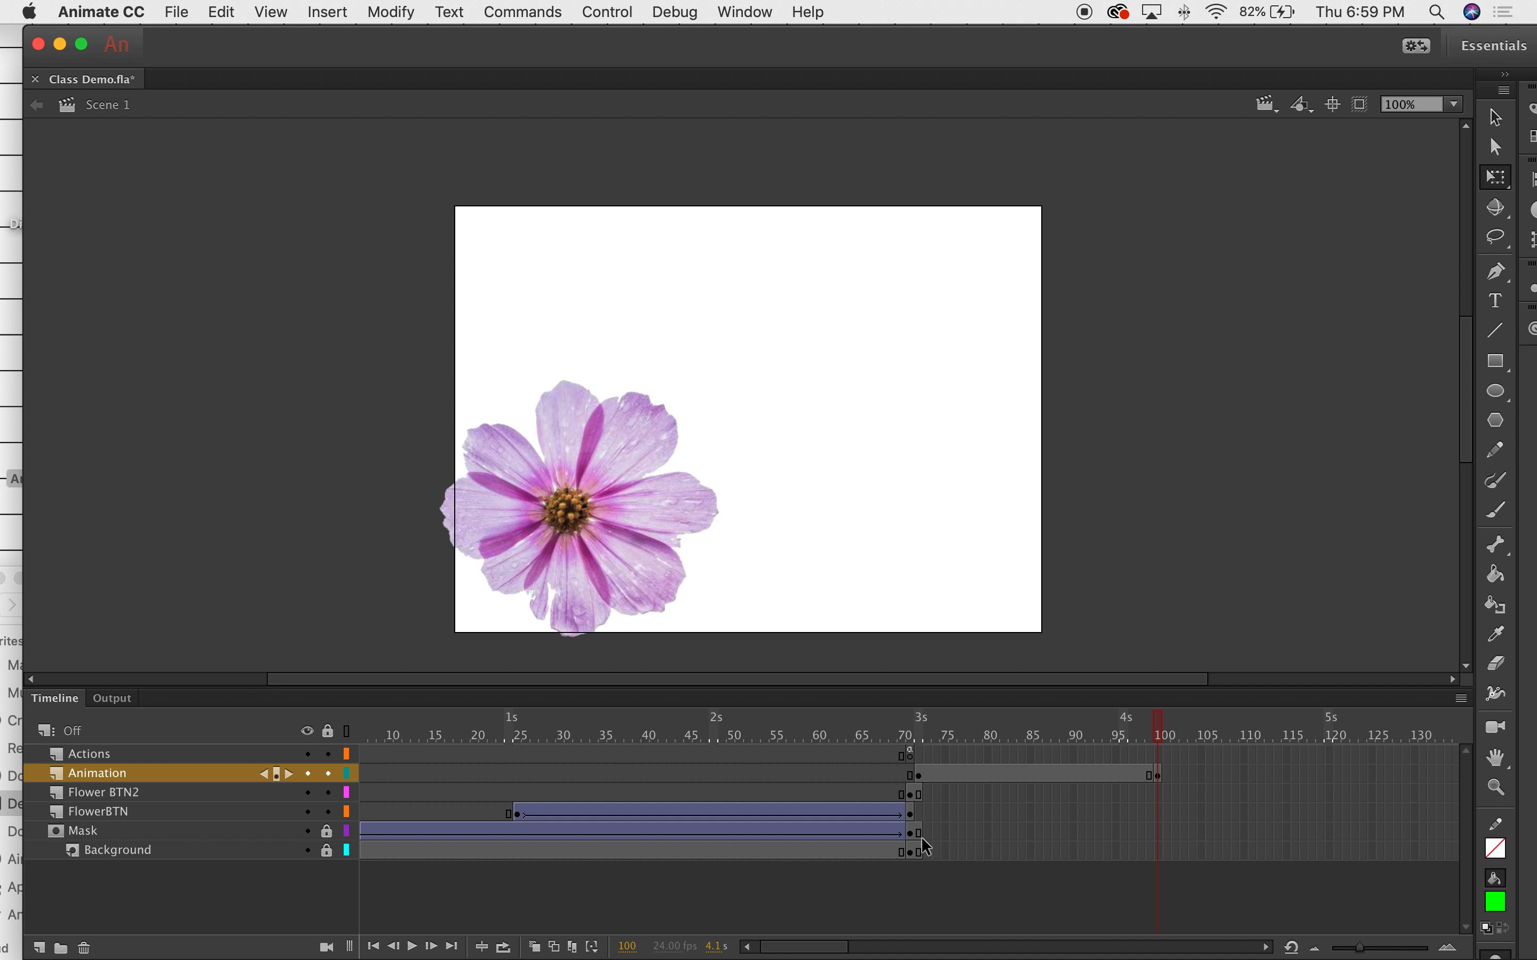
Insert frames so the Mask and Background layers reach frame 100.
click(1159, 829)
shift+click(1158, 849)
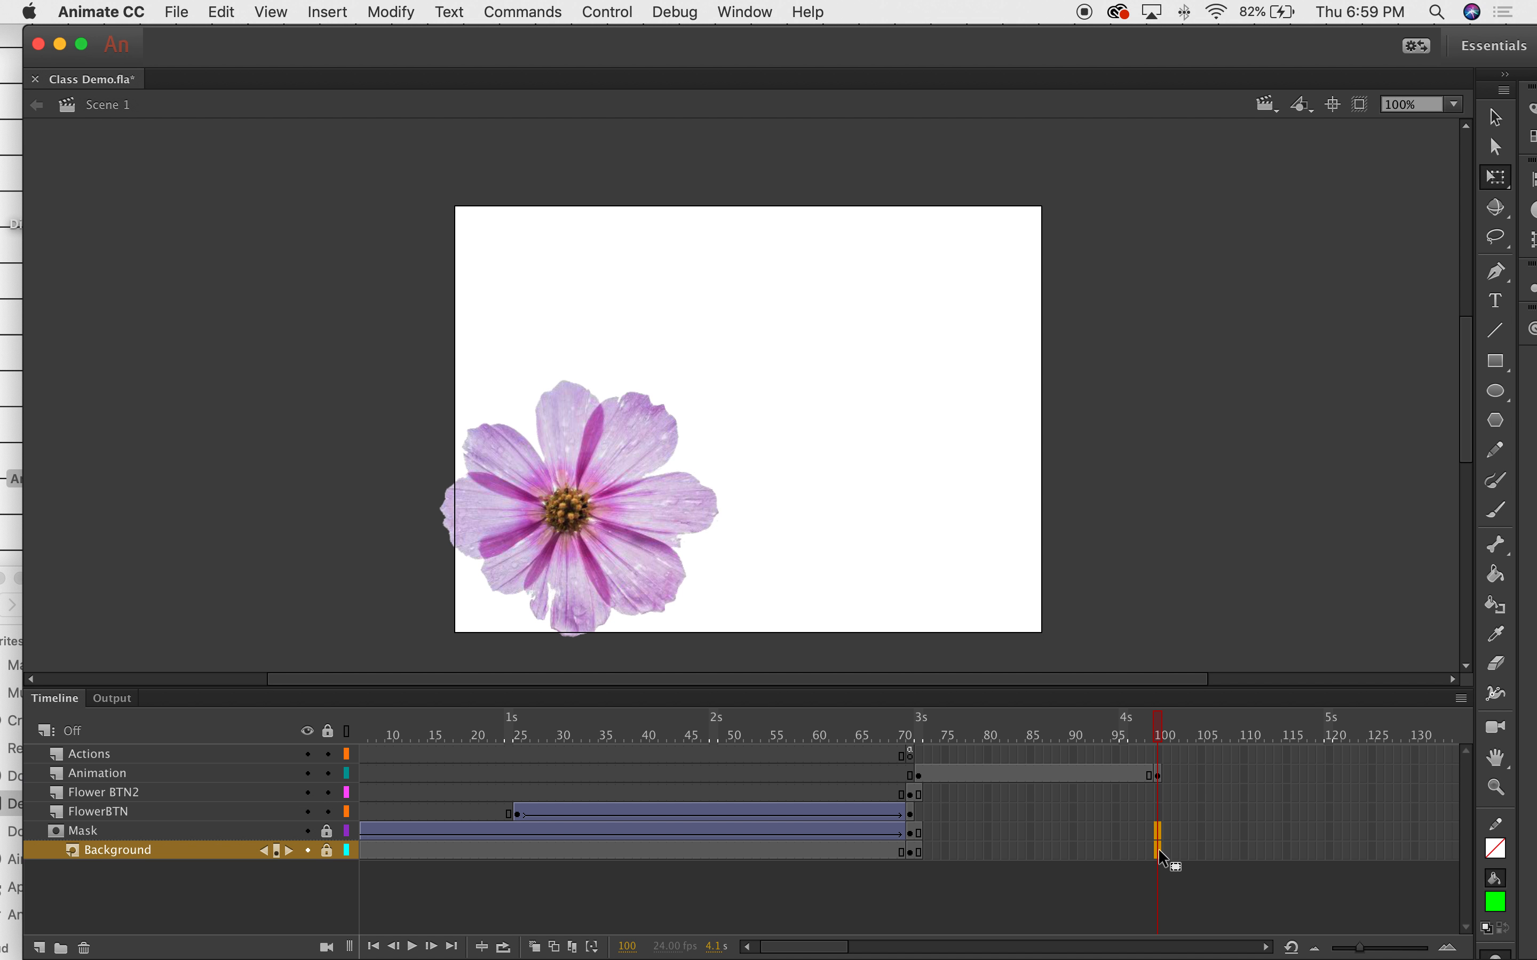
right_click(1160, 848)
click(1242, 490)
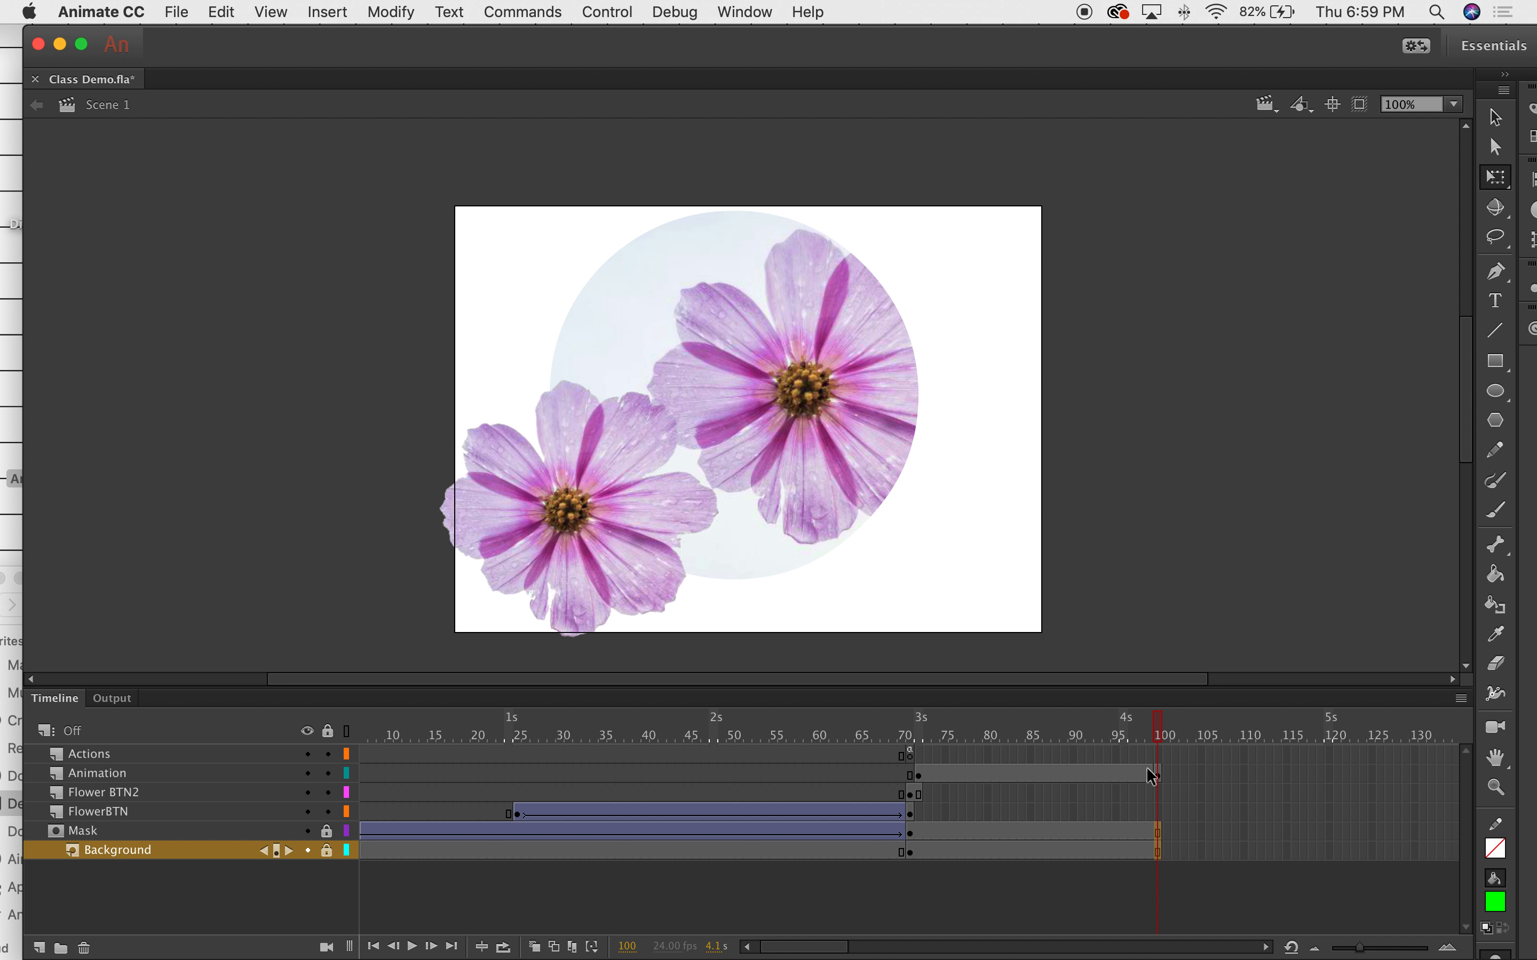
drag(1167, 731, 971, 705)
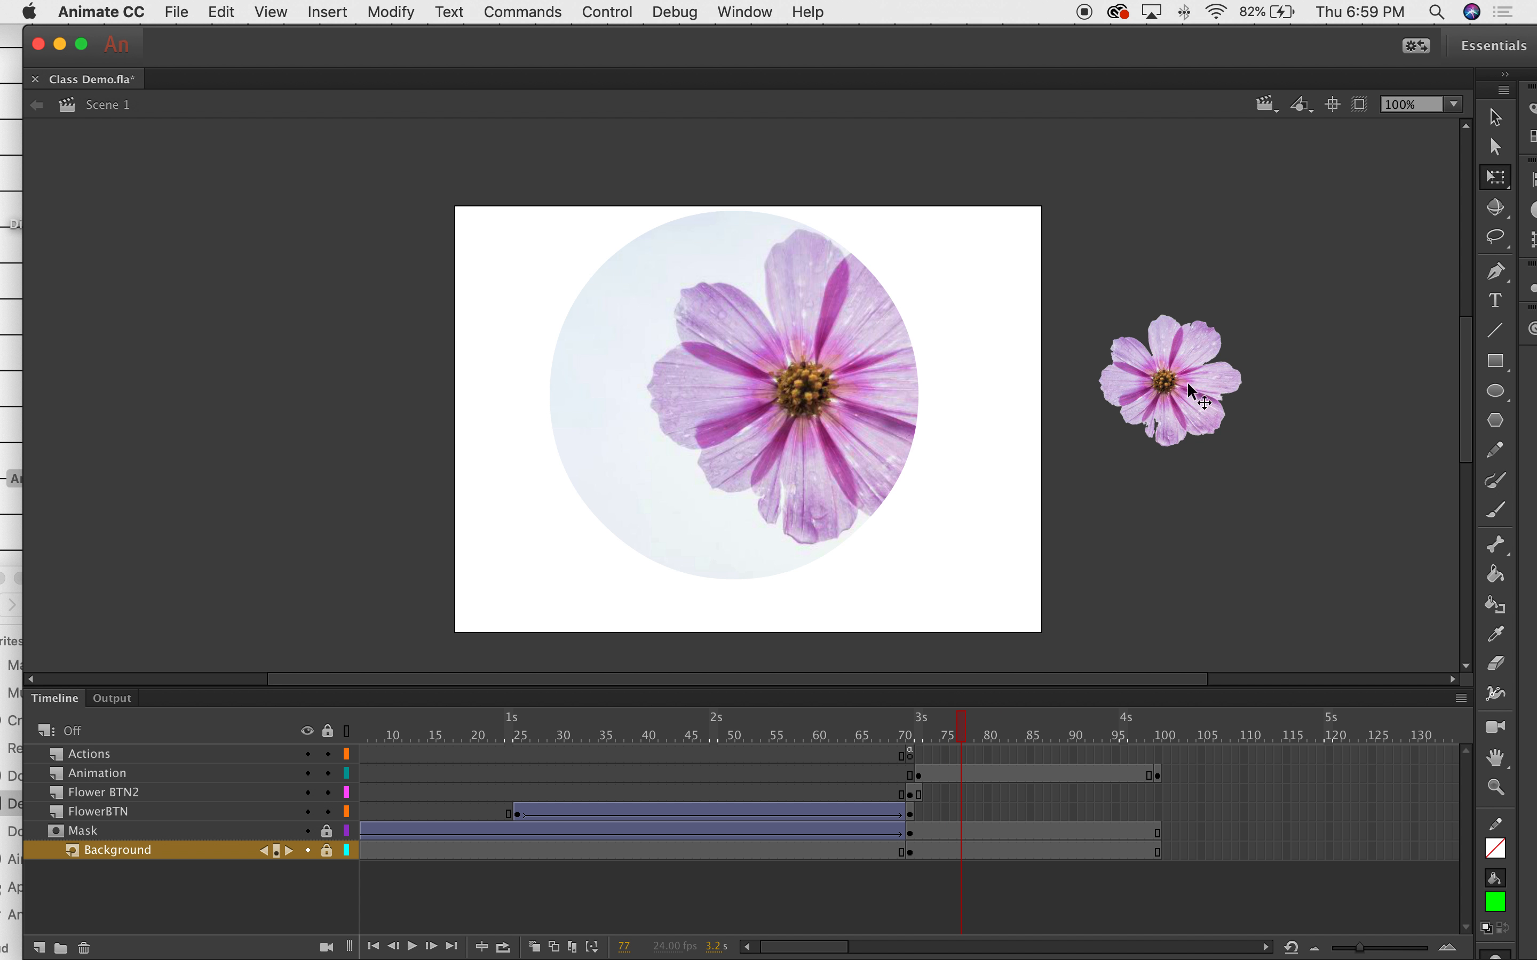
Create a classic tween over the Animation layer's frames 72–99 and preview the flower sliding in.
click(1015, 777)
right_click(1015, 774)
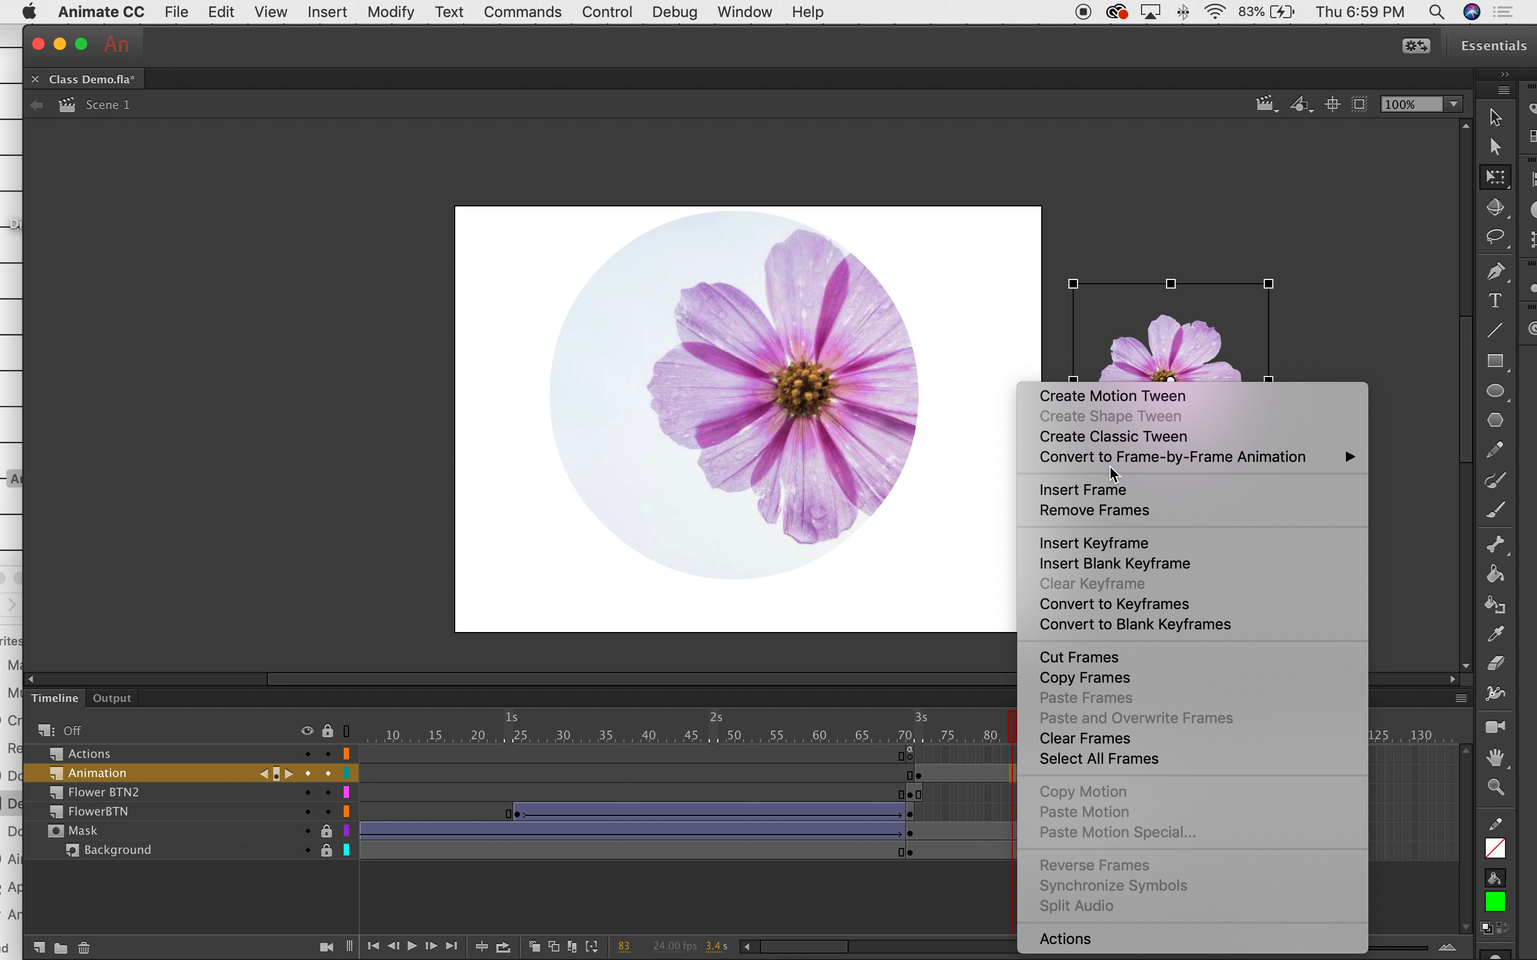
click(1115, 437)
drag(1203, 381, 971, 410)
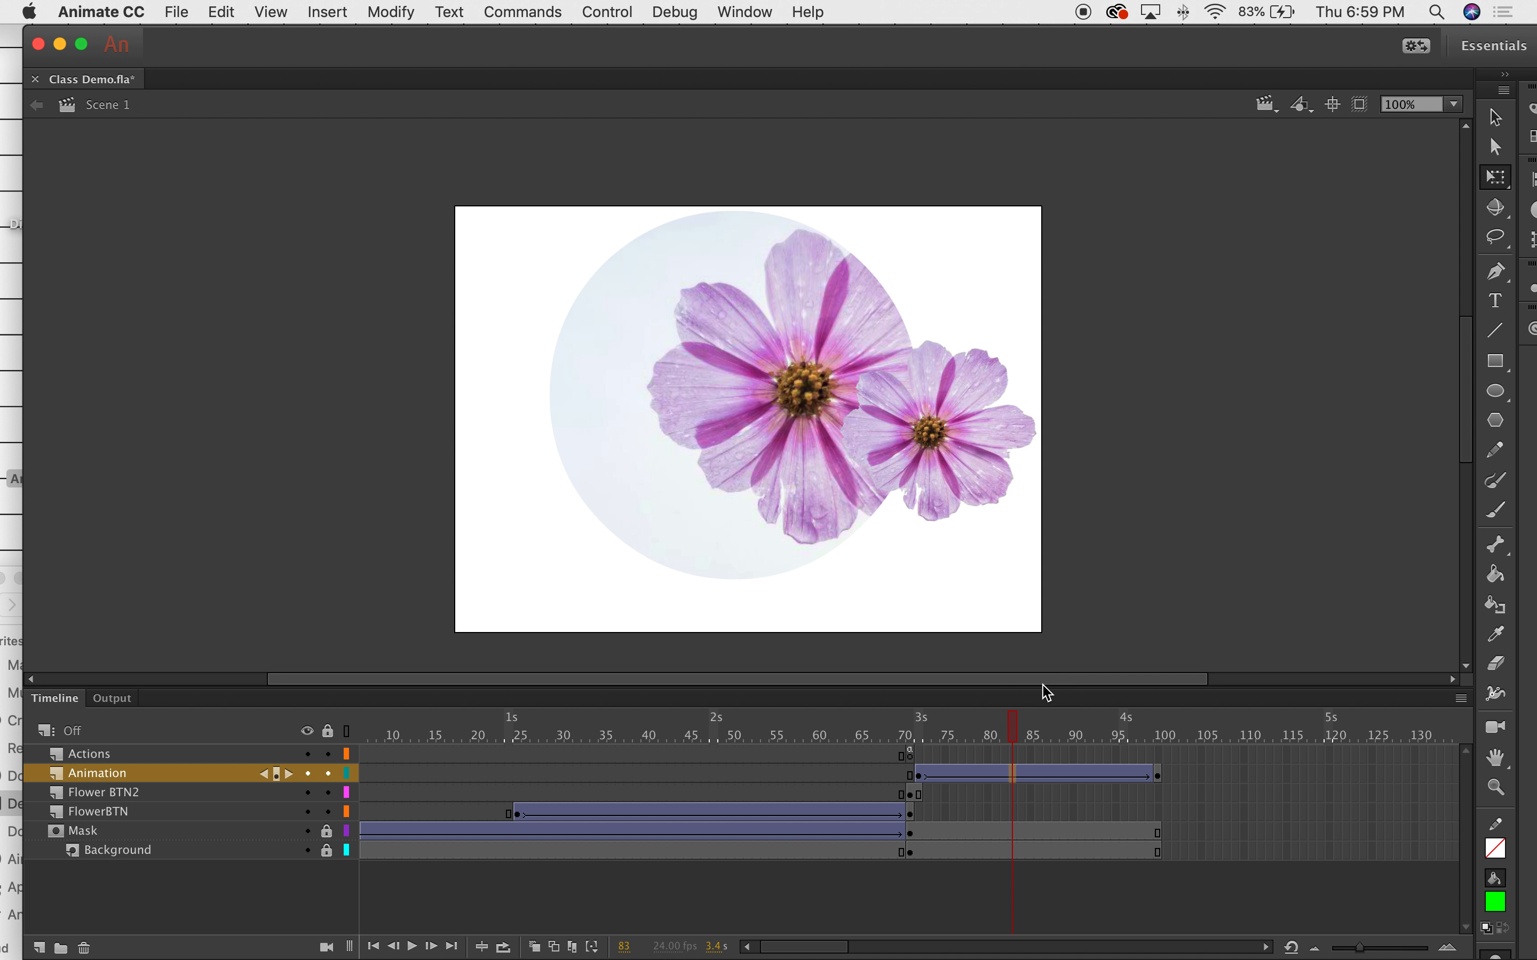
drag(1019, 725, 923, 723)
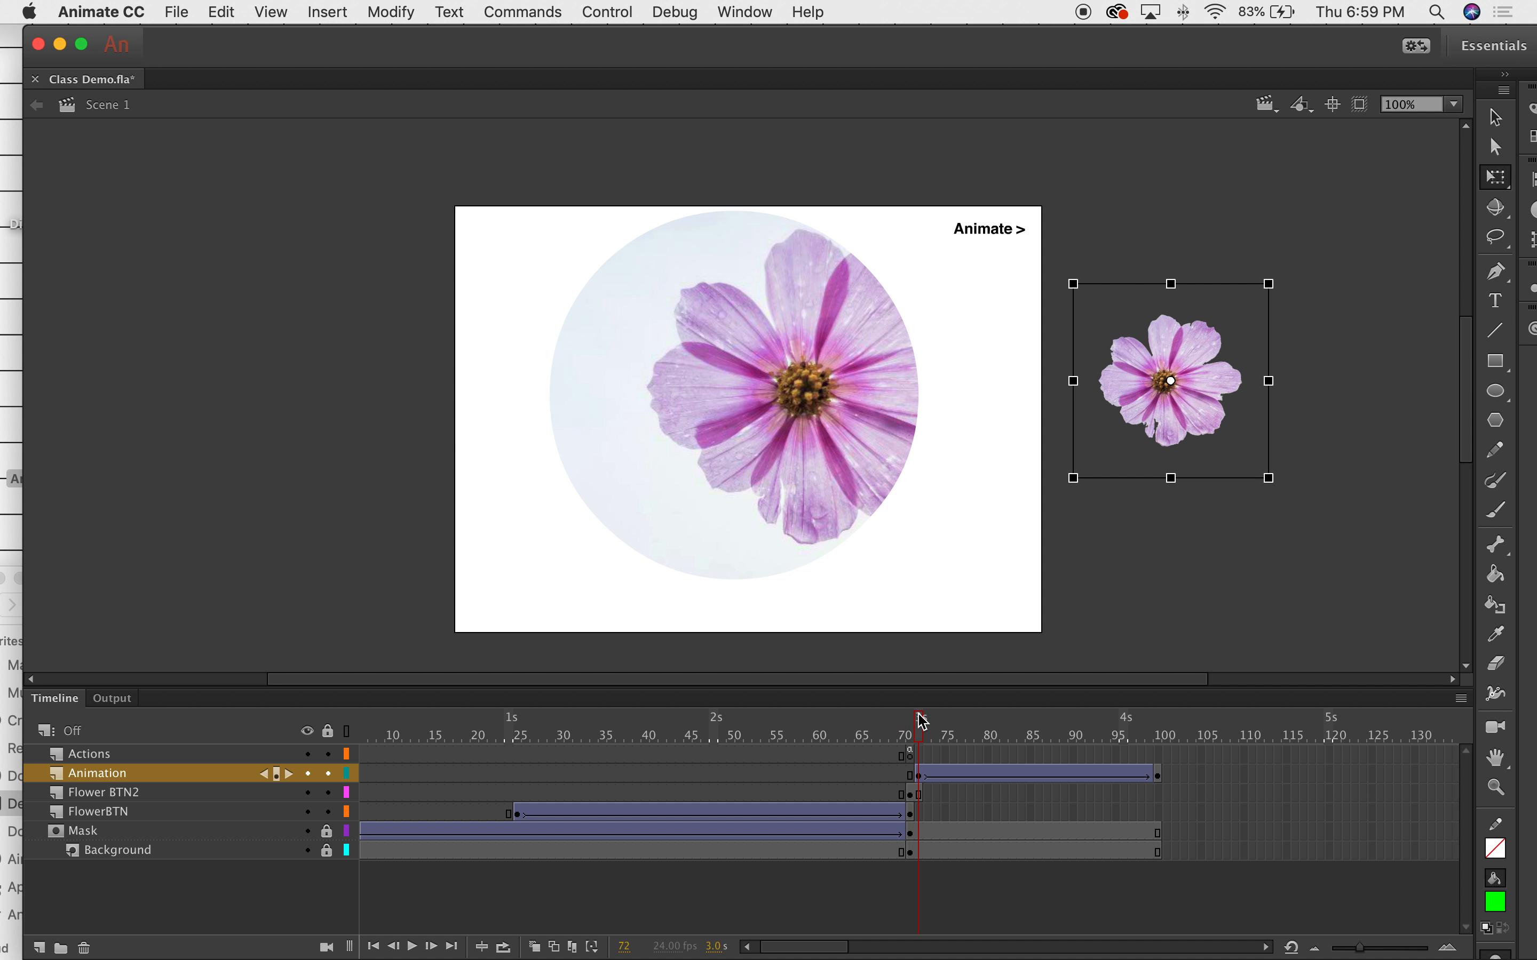
click(557, 481)
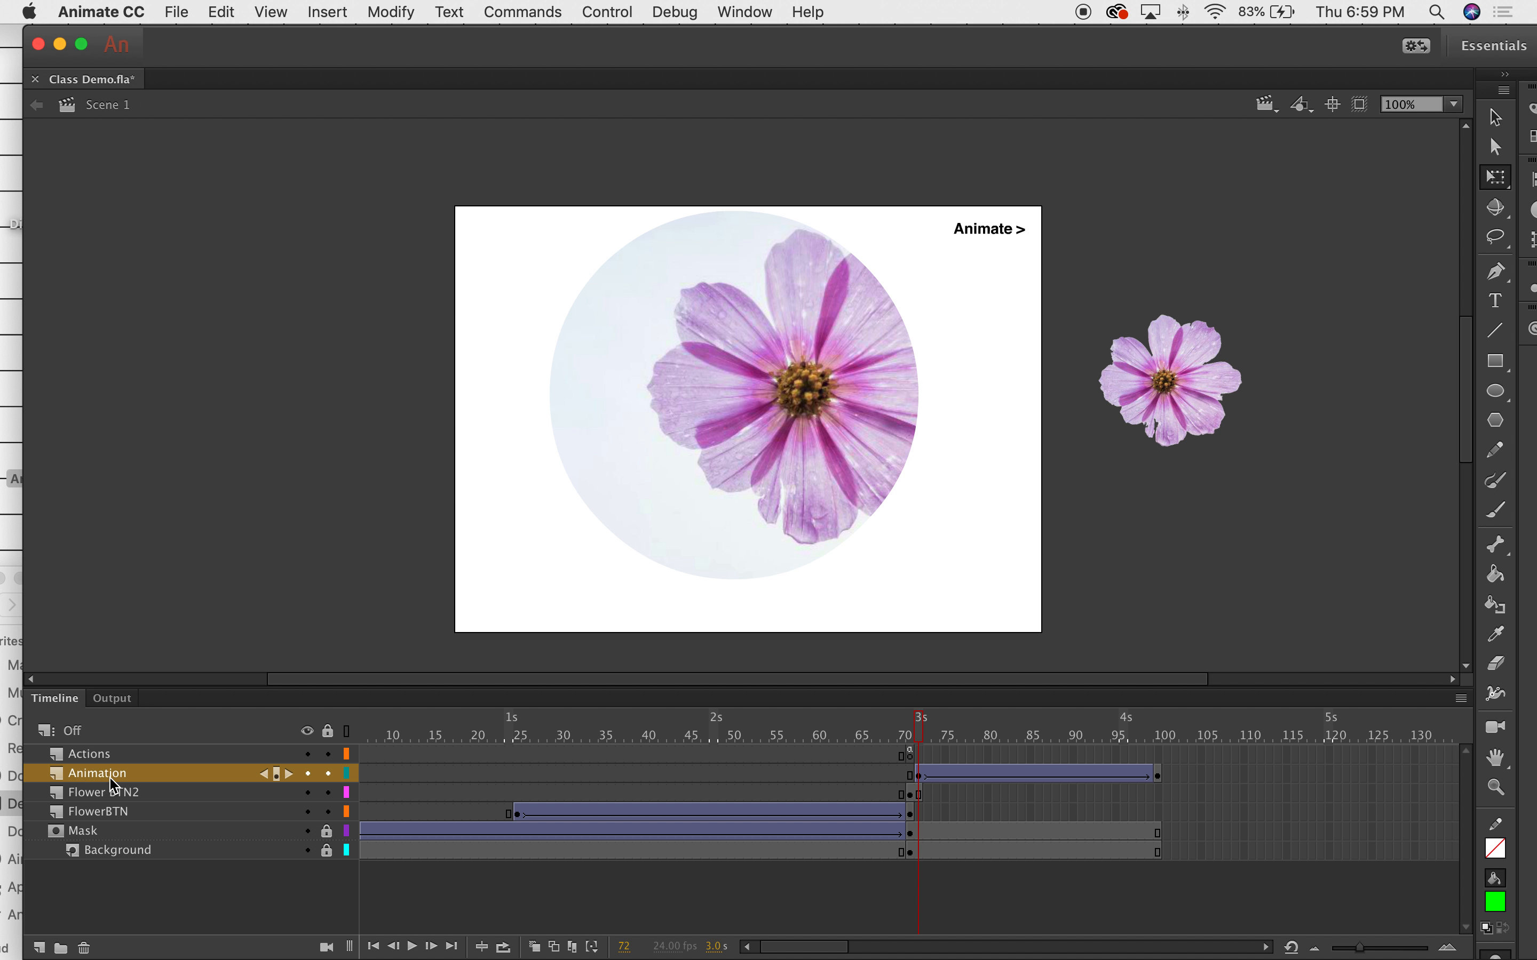
Add a 'Guide: Animation' classic motion guide layer above the Animation layer.
right_click(145, 786)
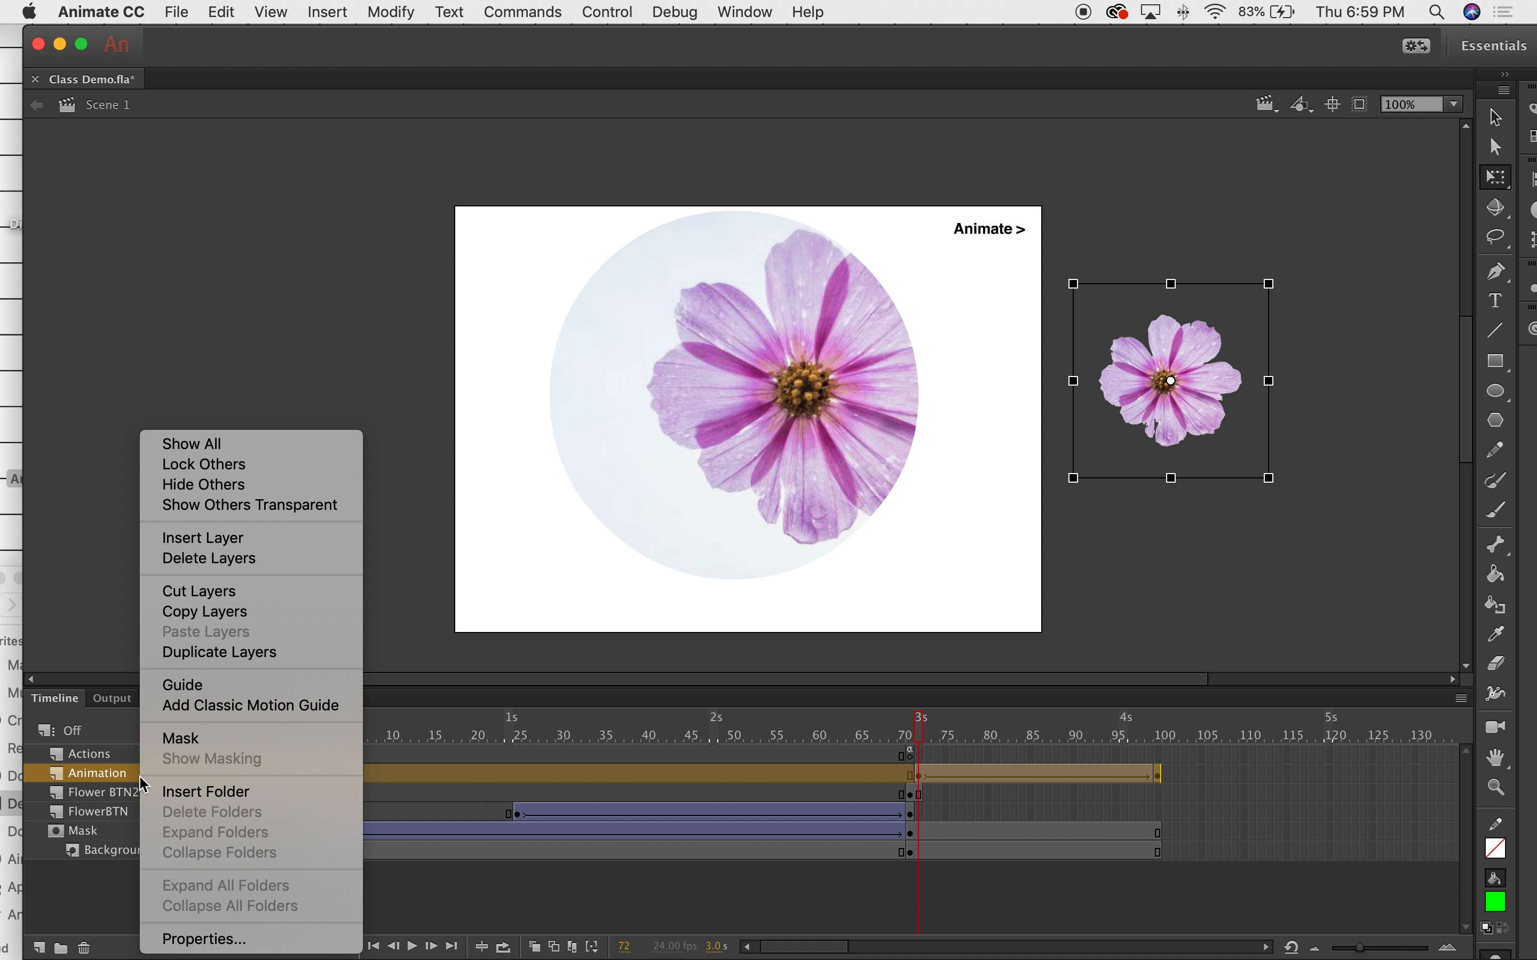
click(217, 706)
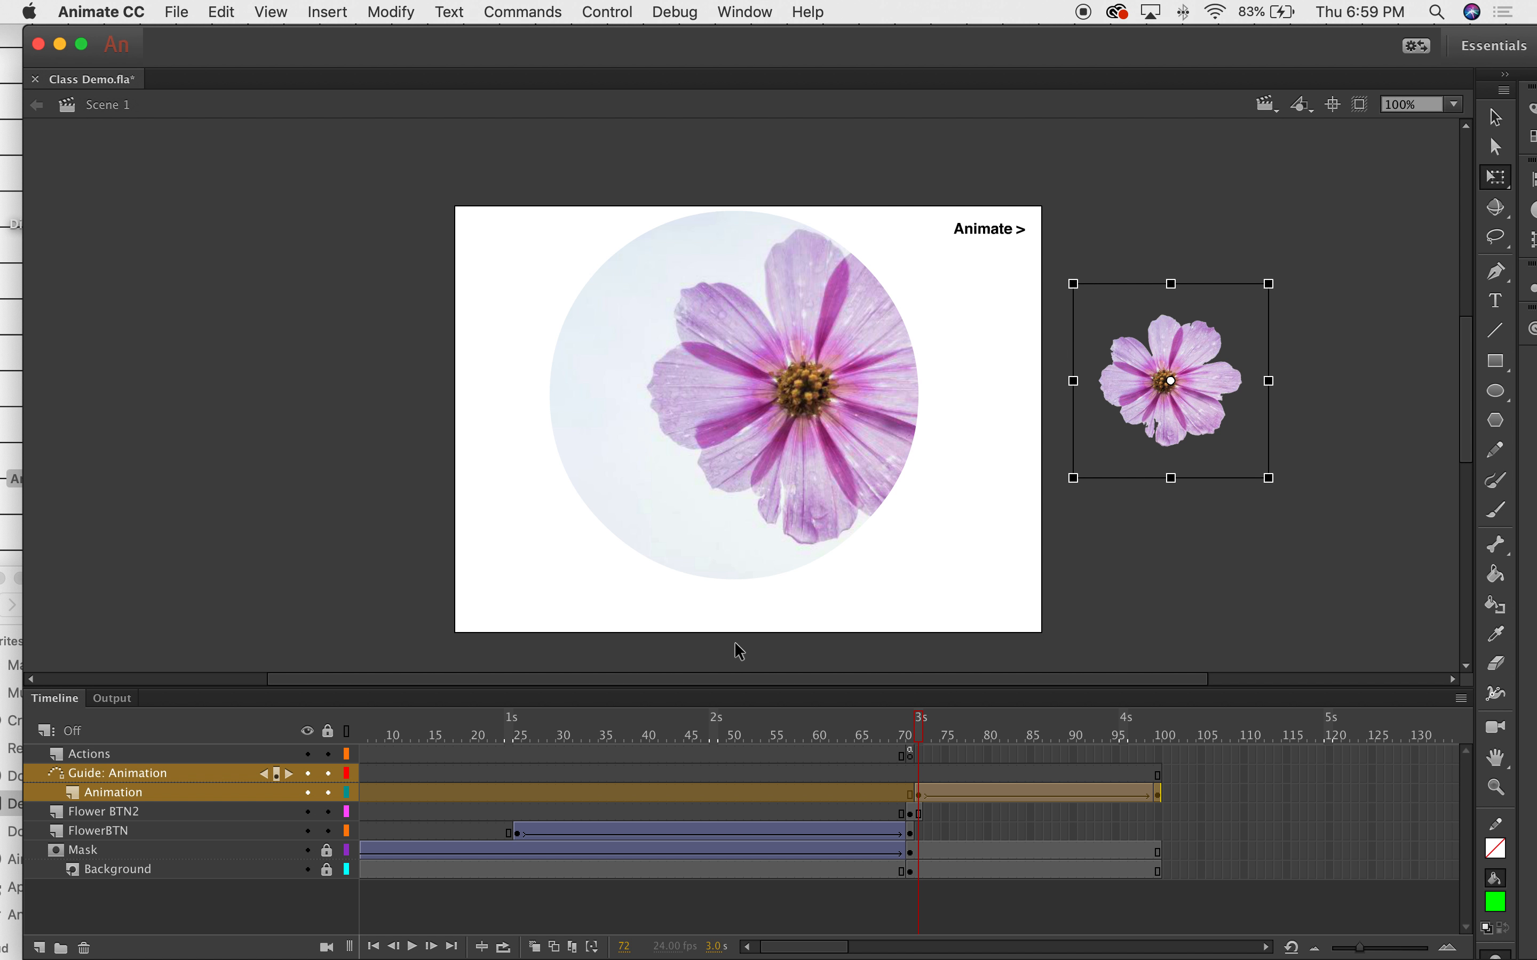
drag(918, 771, 921, 779)
scroll(918, 771, left, 2)
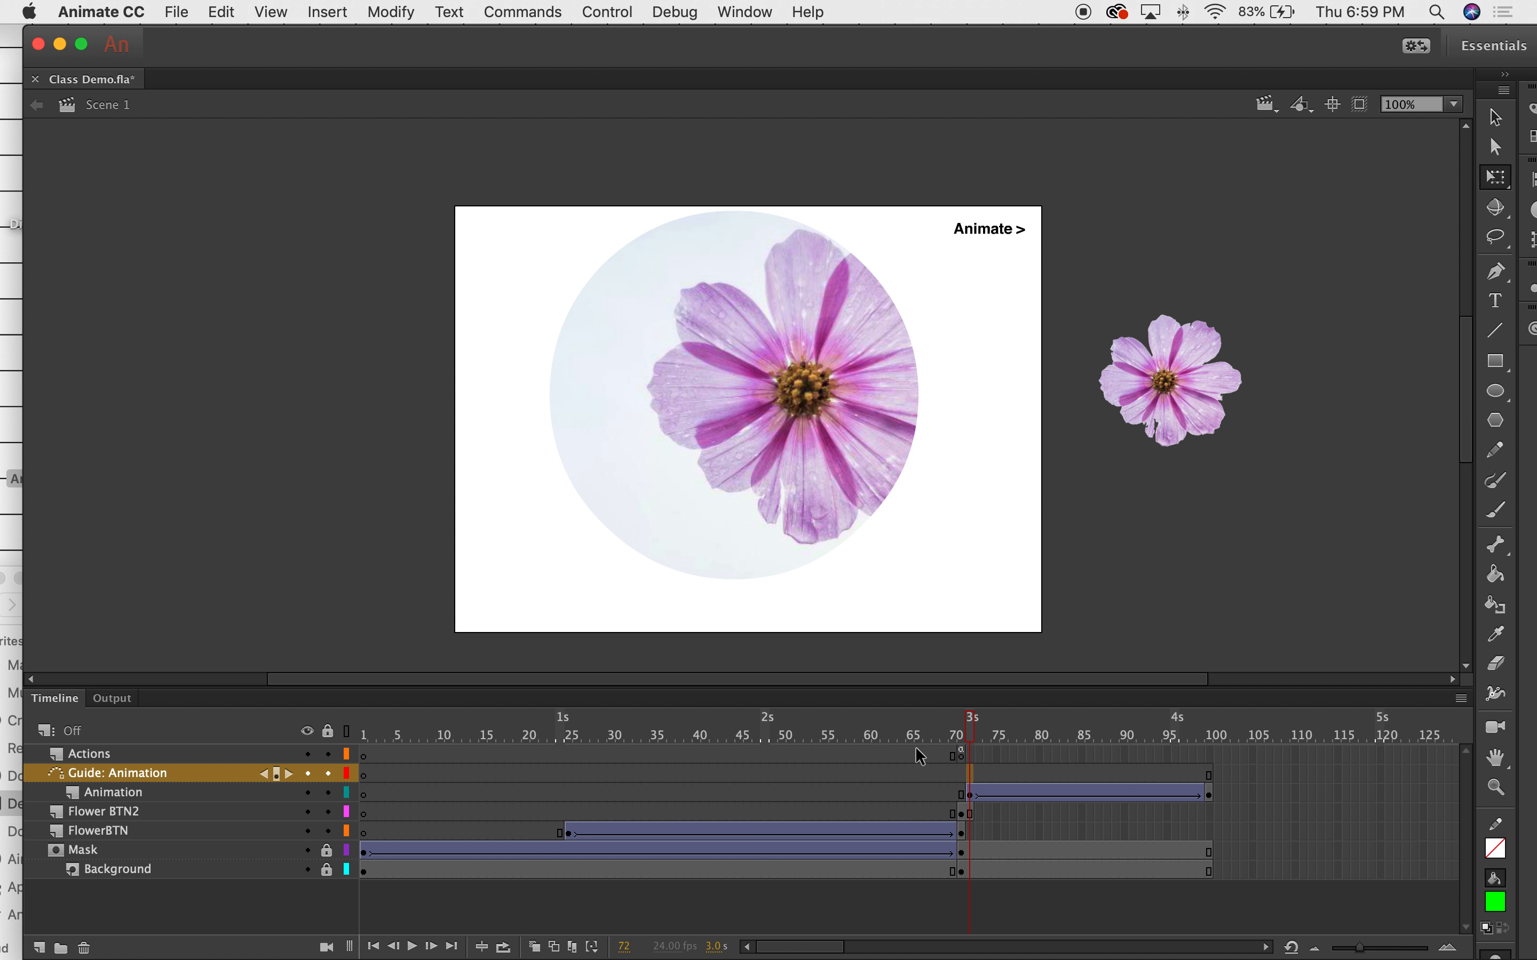
scroll(938, 750, right, 3)
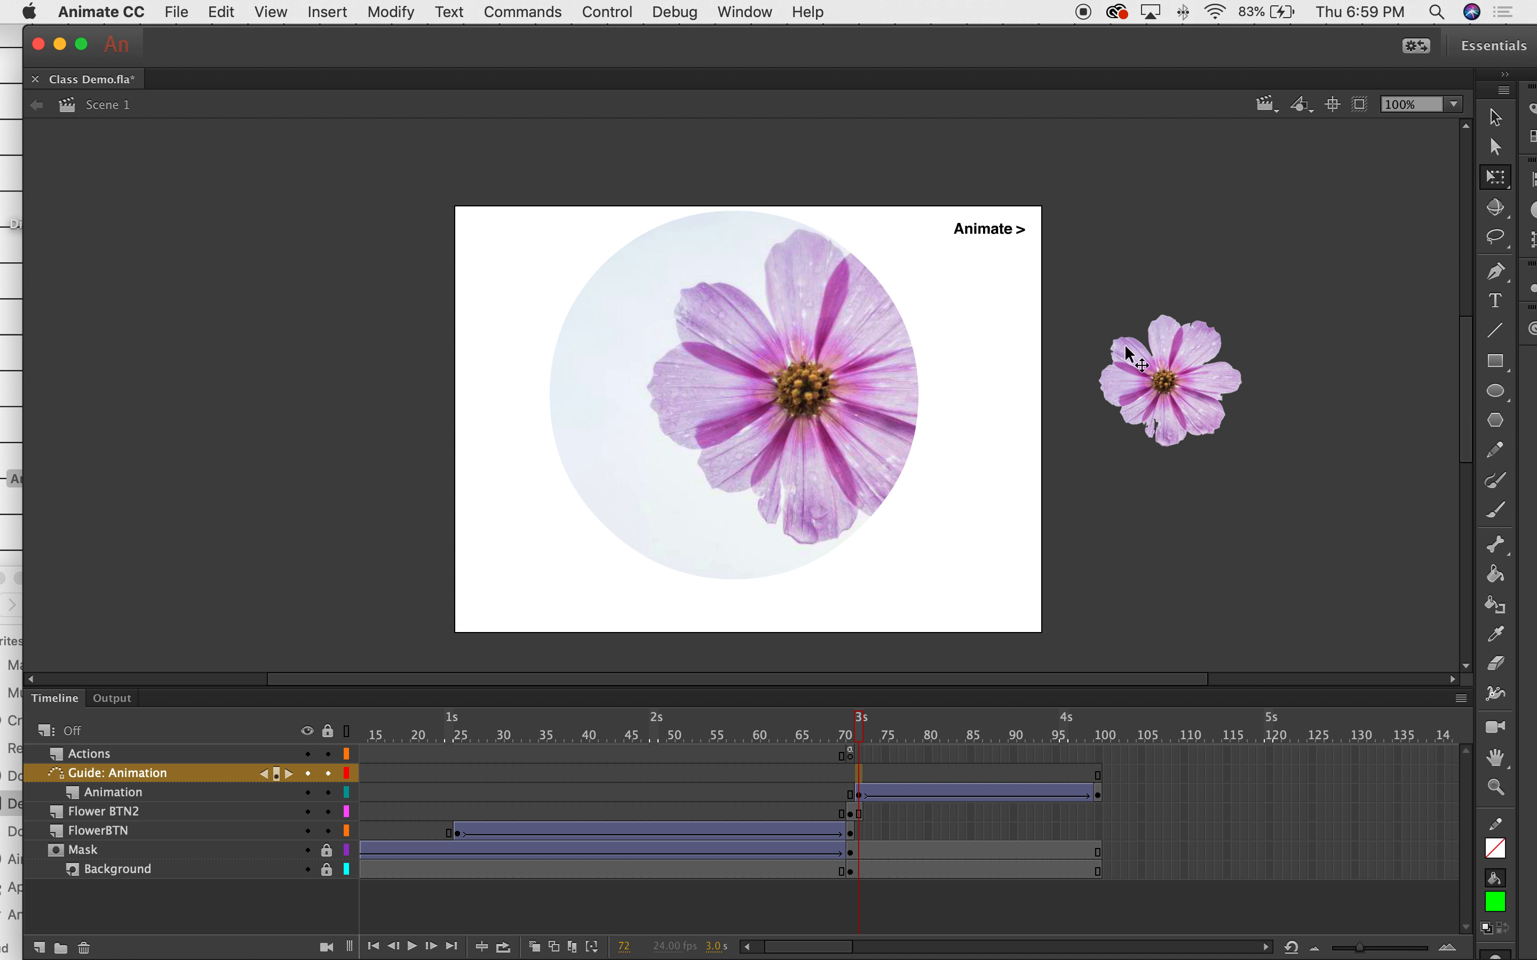
With the Pen tool chosen, insert a blank keyframe at frame 72 on the guide layer.
click(1502, 277)
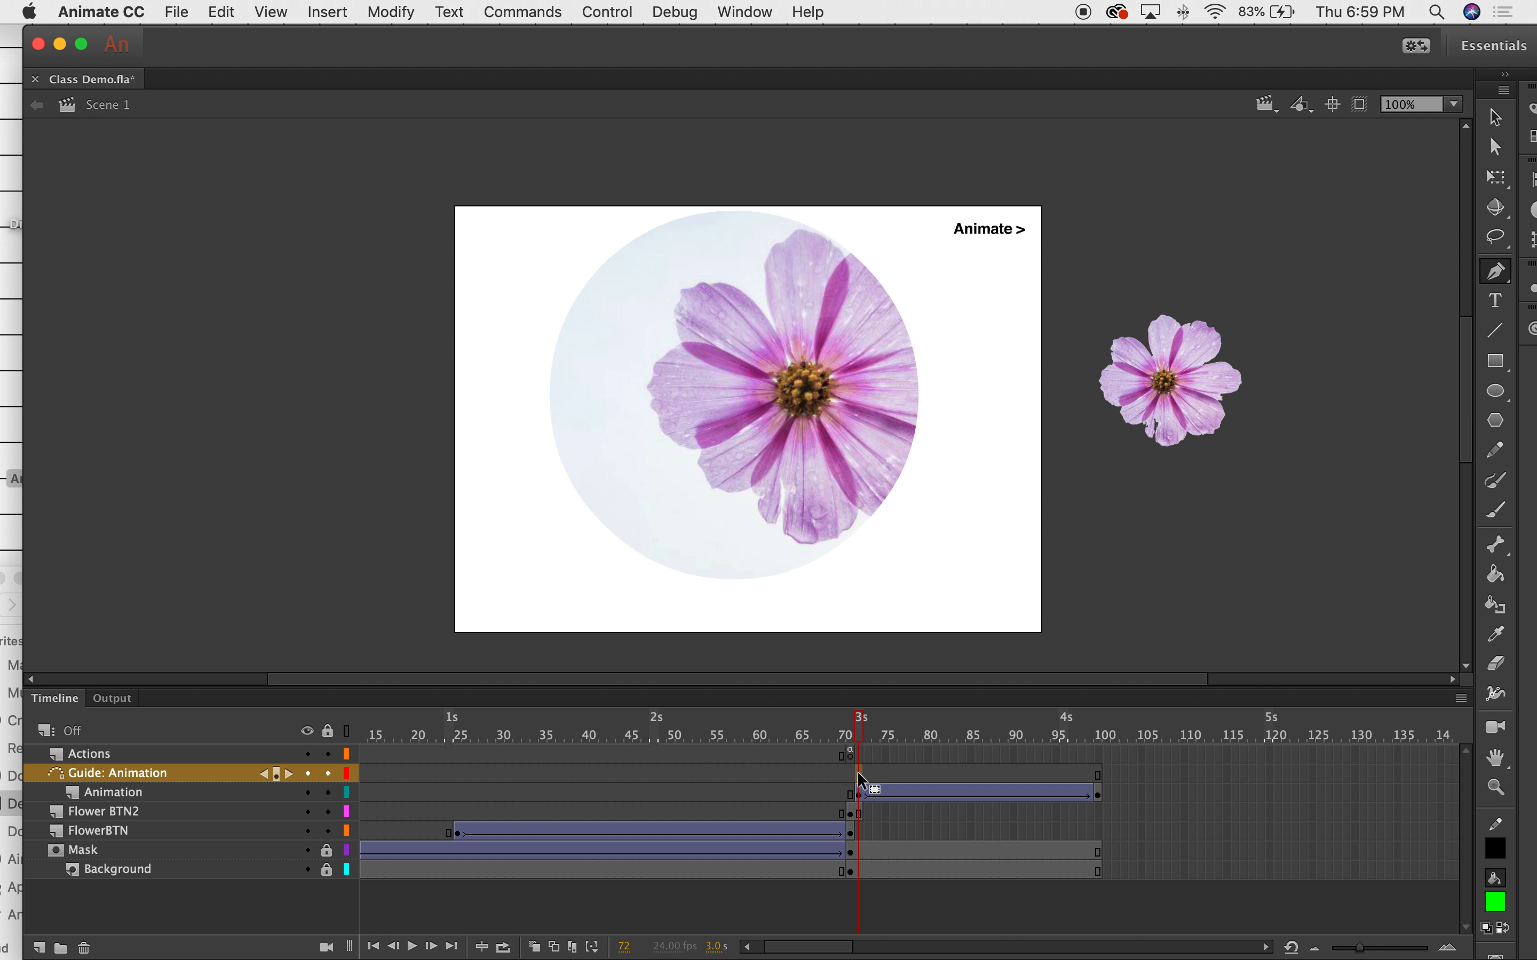
right_click(860, 778)
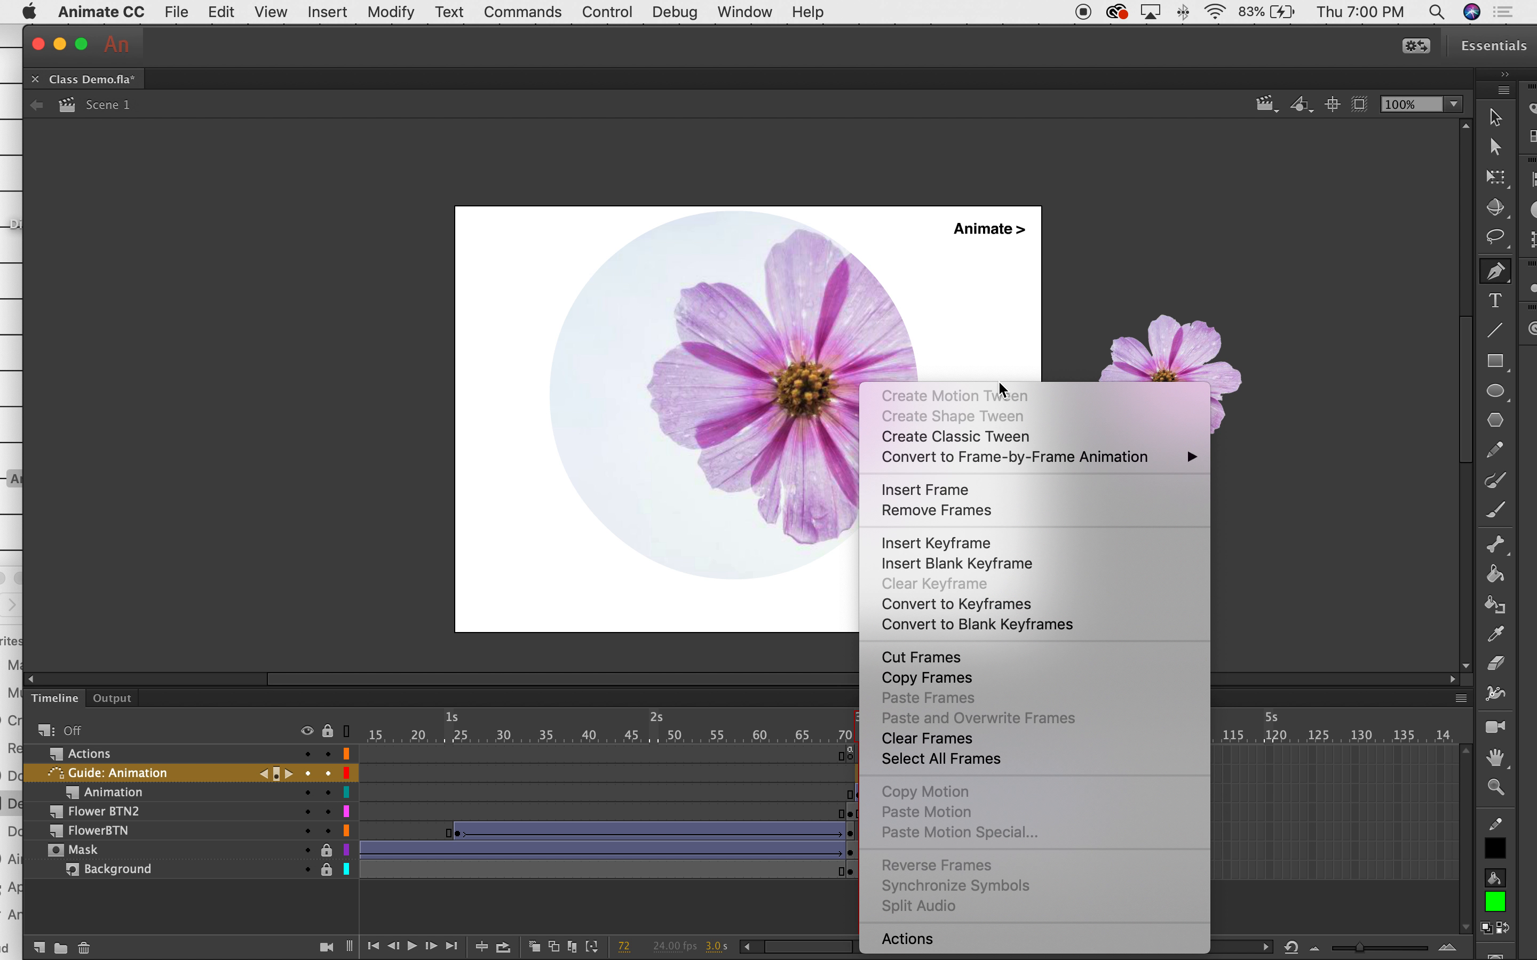
click(926, 563)
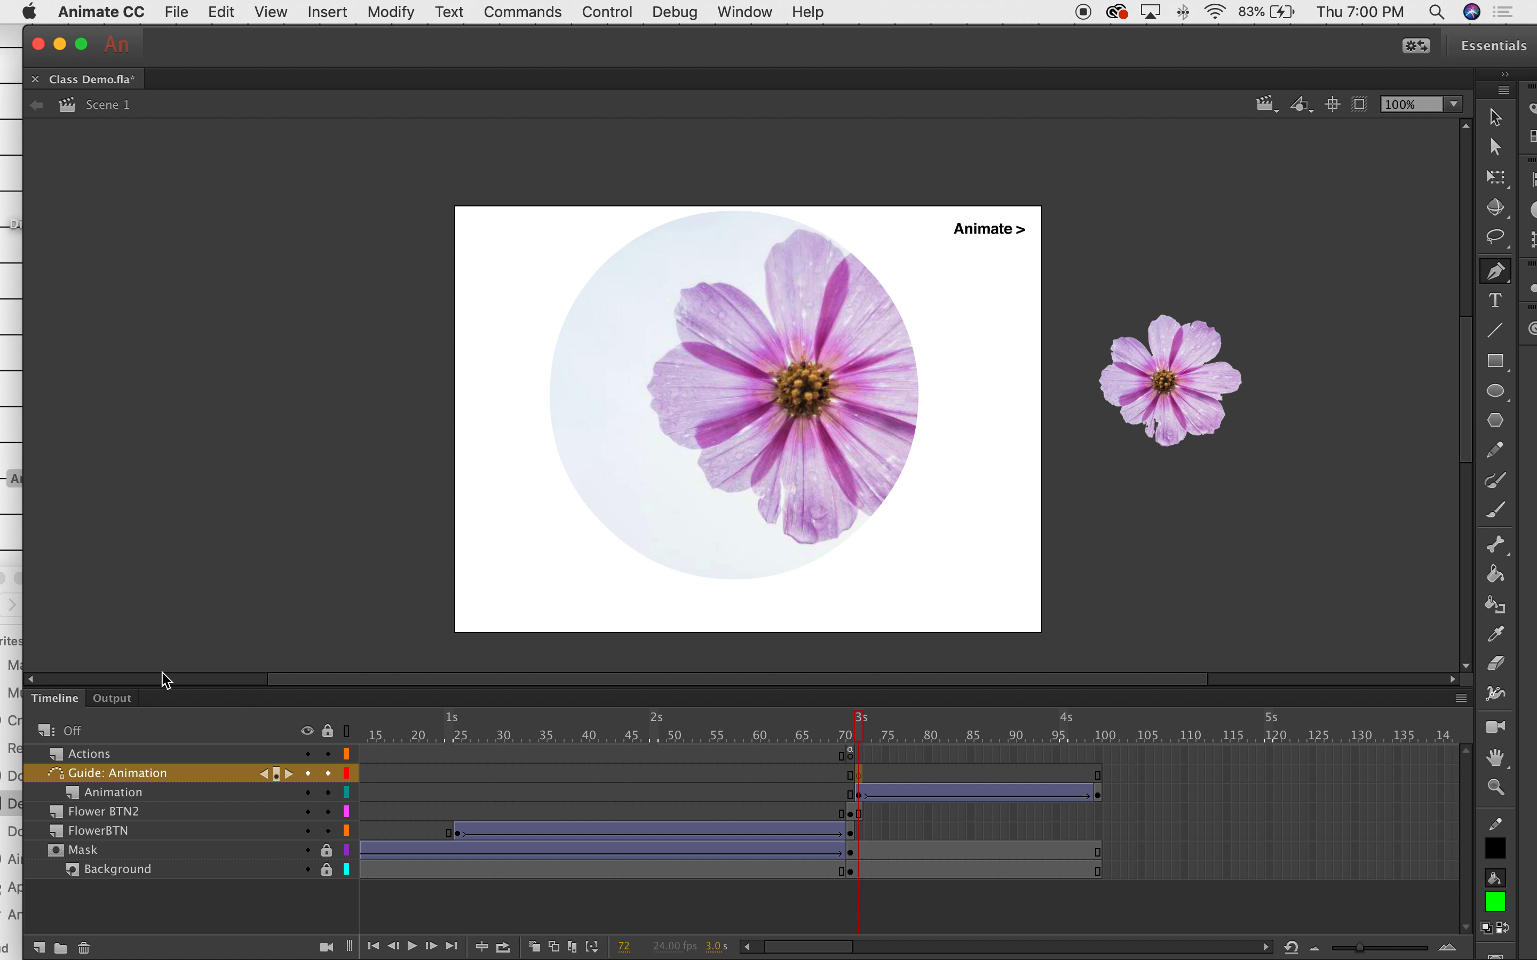
drag(163, 688, 196, 274)
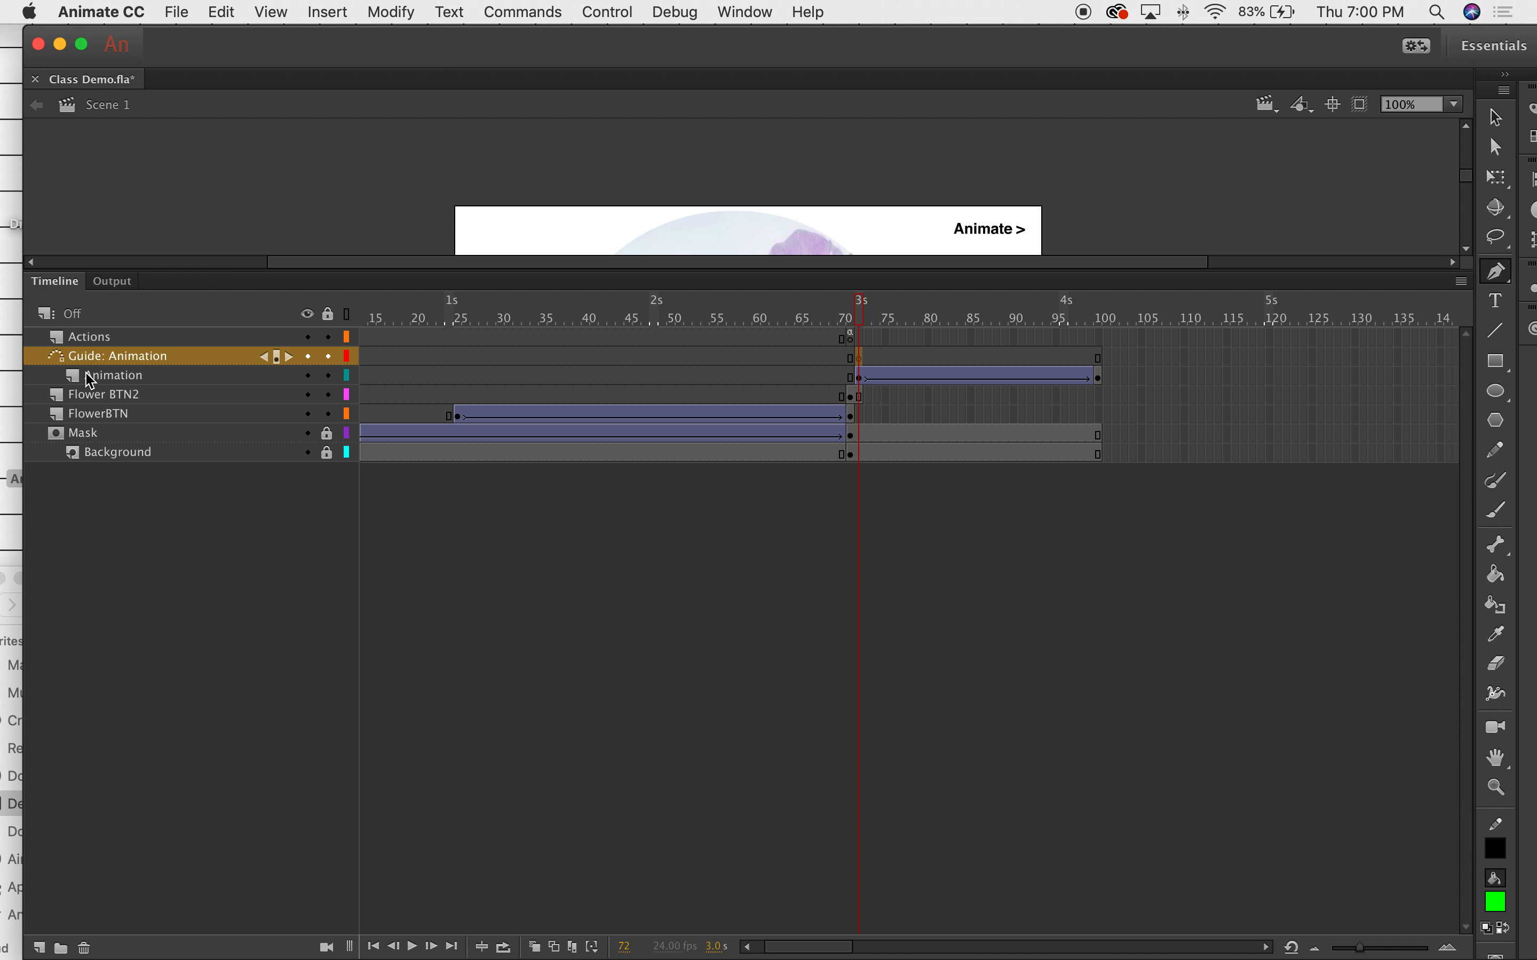
drag(302, 274, 294, 635)
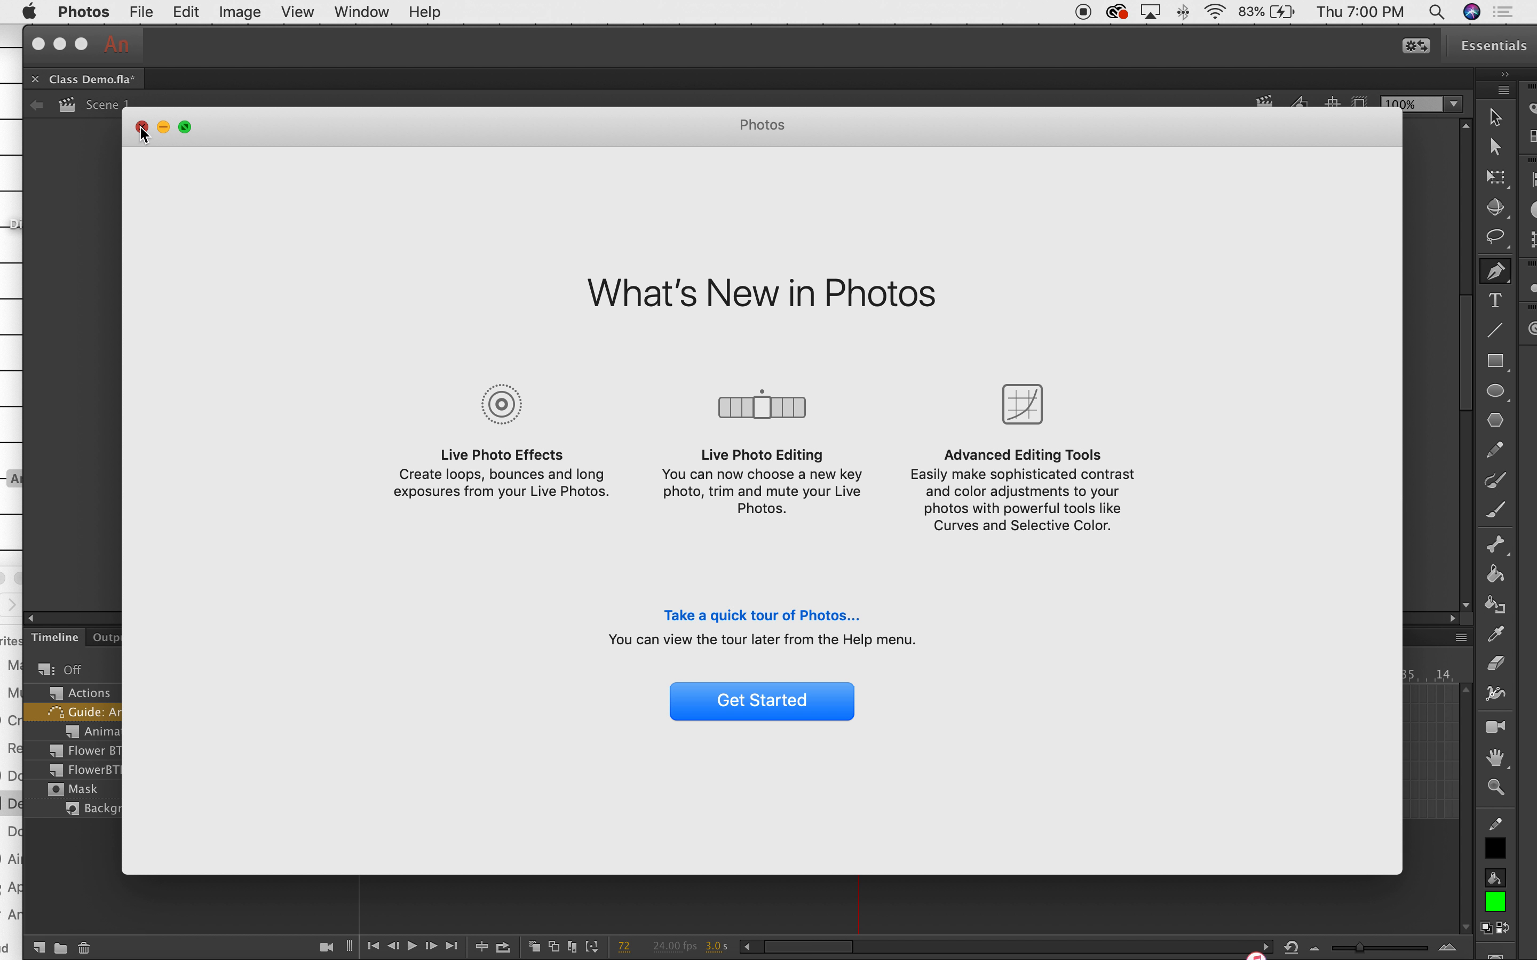
Close the Photos welcome window and quit iTunes.
click(143, 127)
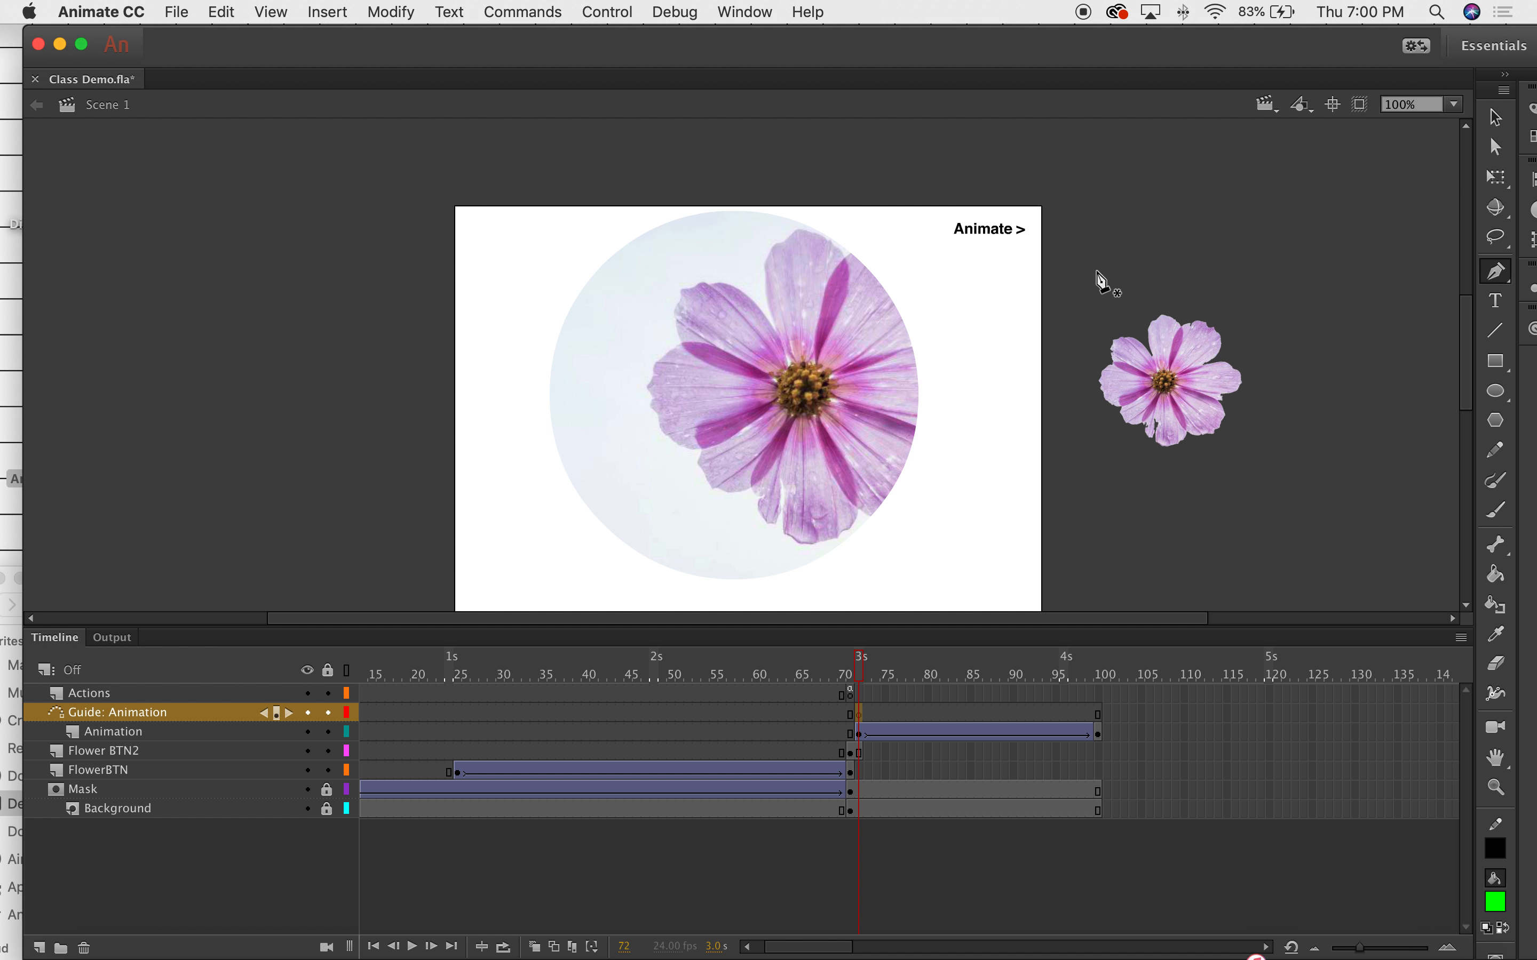
mouse_move(1243, 948)
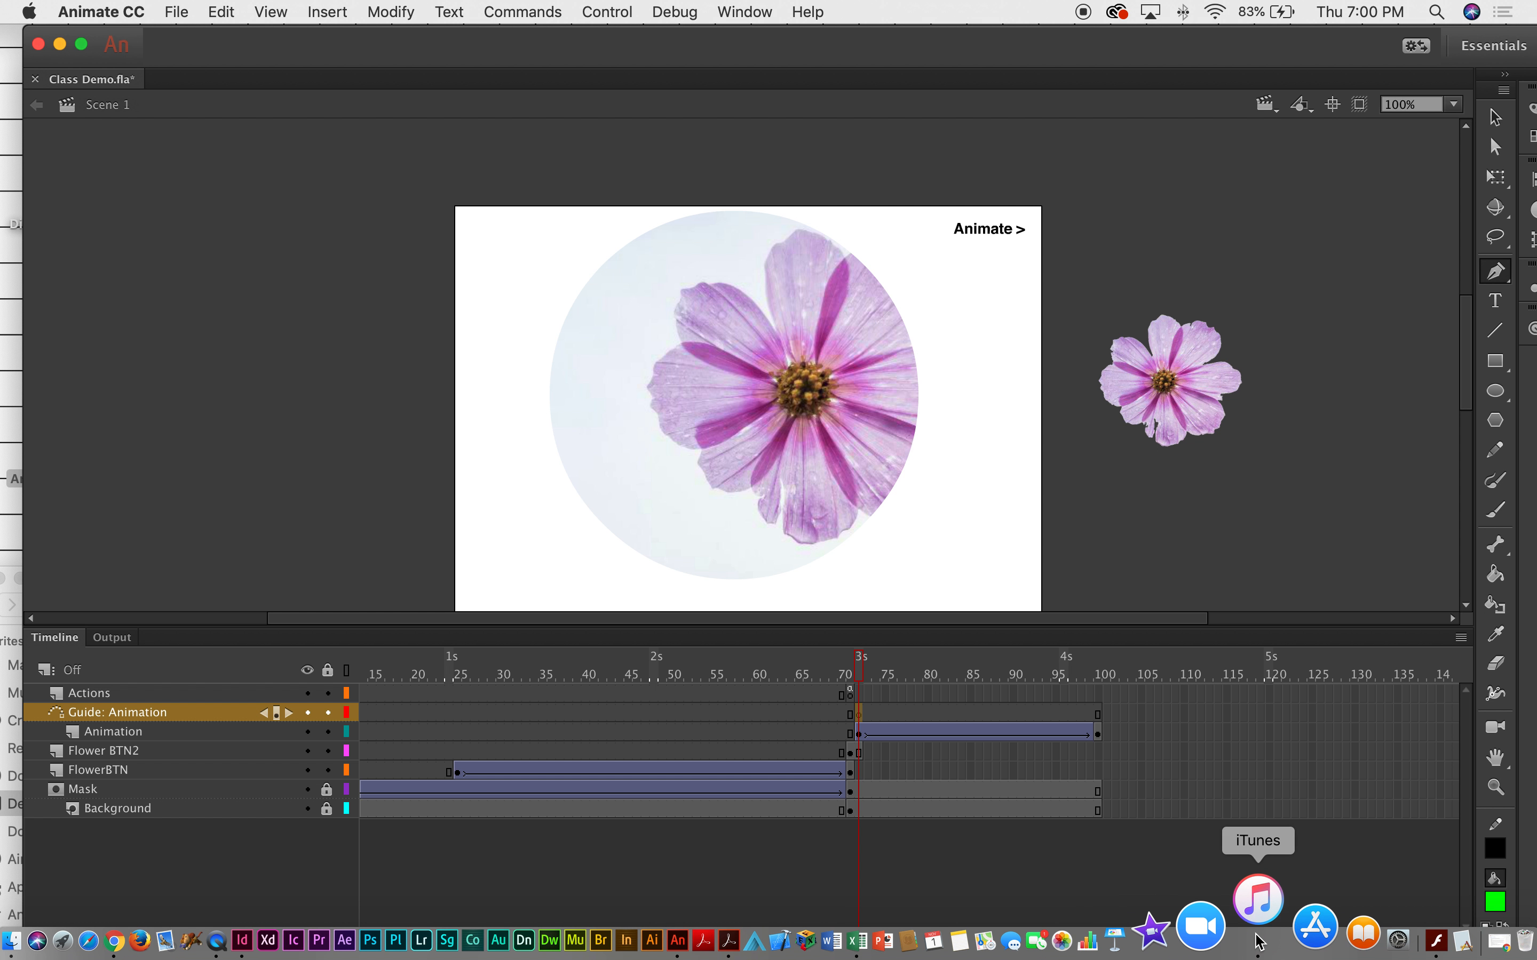
right_click(1259, 930)
click(1272, 852)
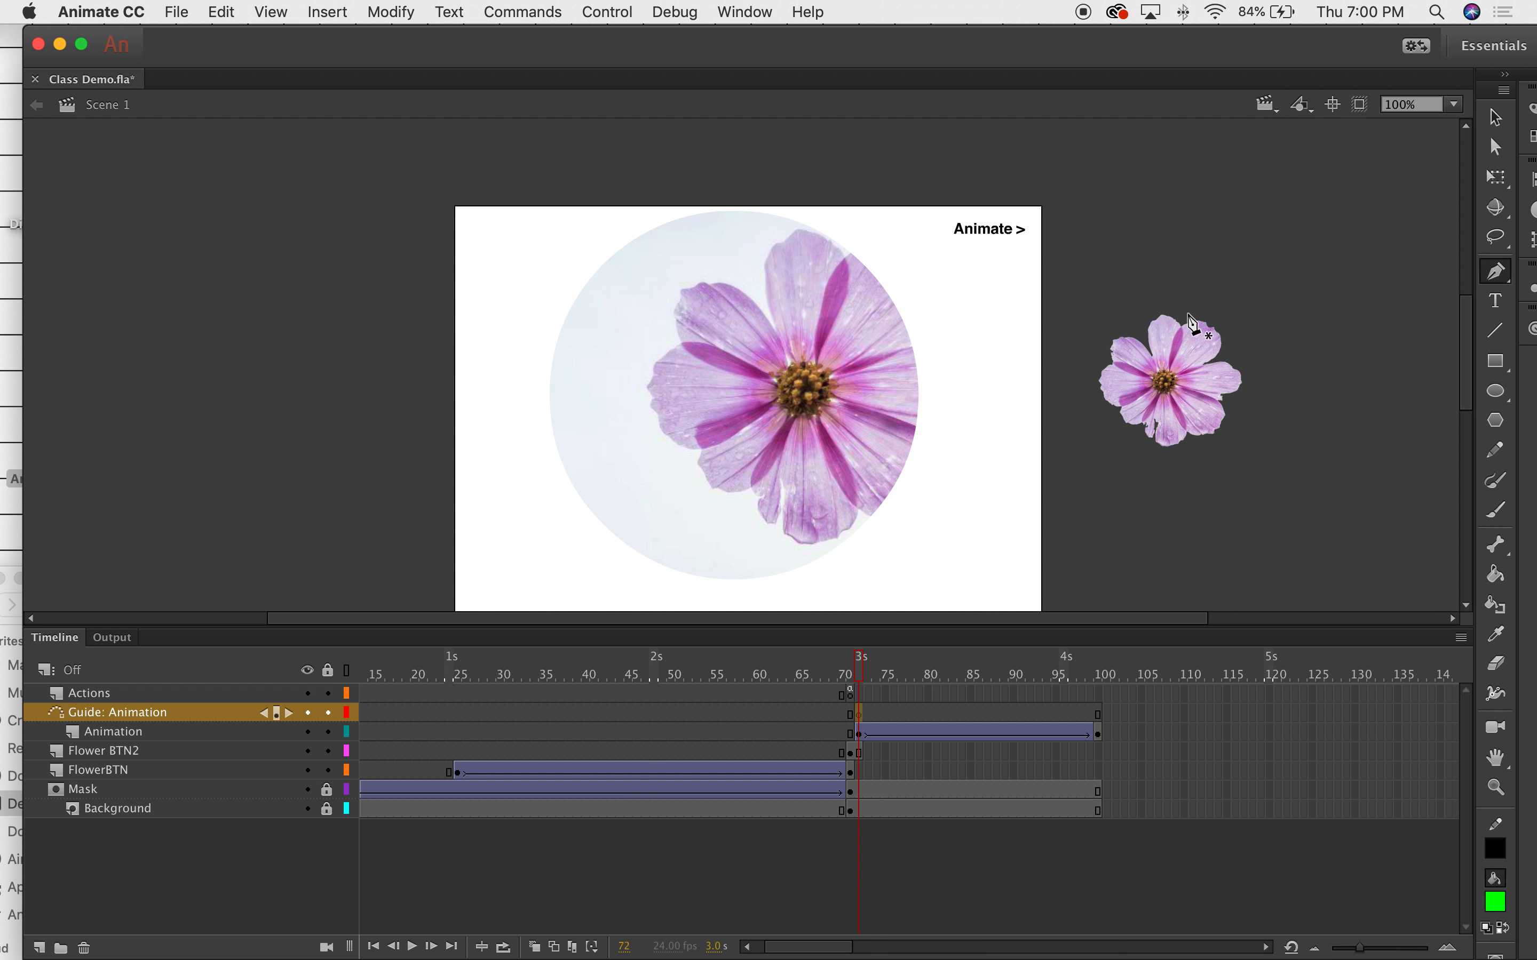
Draw a curved guide path from the small flower over the stage to a loop near the left.
click(1145, 334)
click(1100, 272)
drag(919, 276, 847, 476)
drag(624, 525, 494, 269)
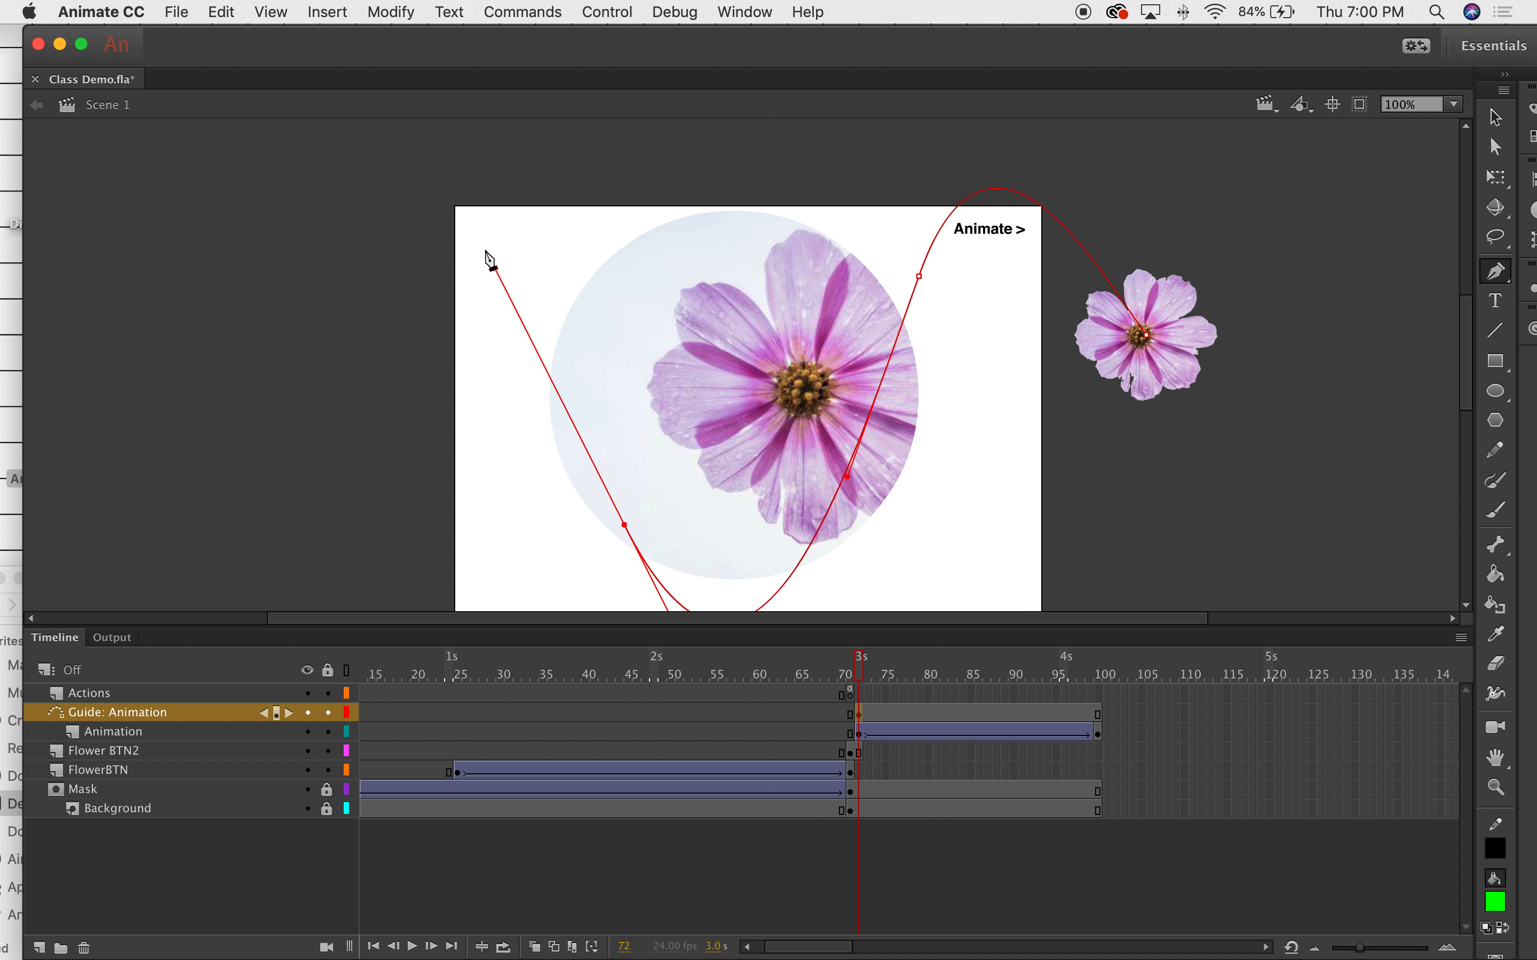
drag(525, 500, 574, 580)
click(1497, 117)
mouse_move(868, 665)
mouse_down()
mouse_move(1019, 663)
mouse_move(861, 663)
mouse_up()
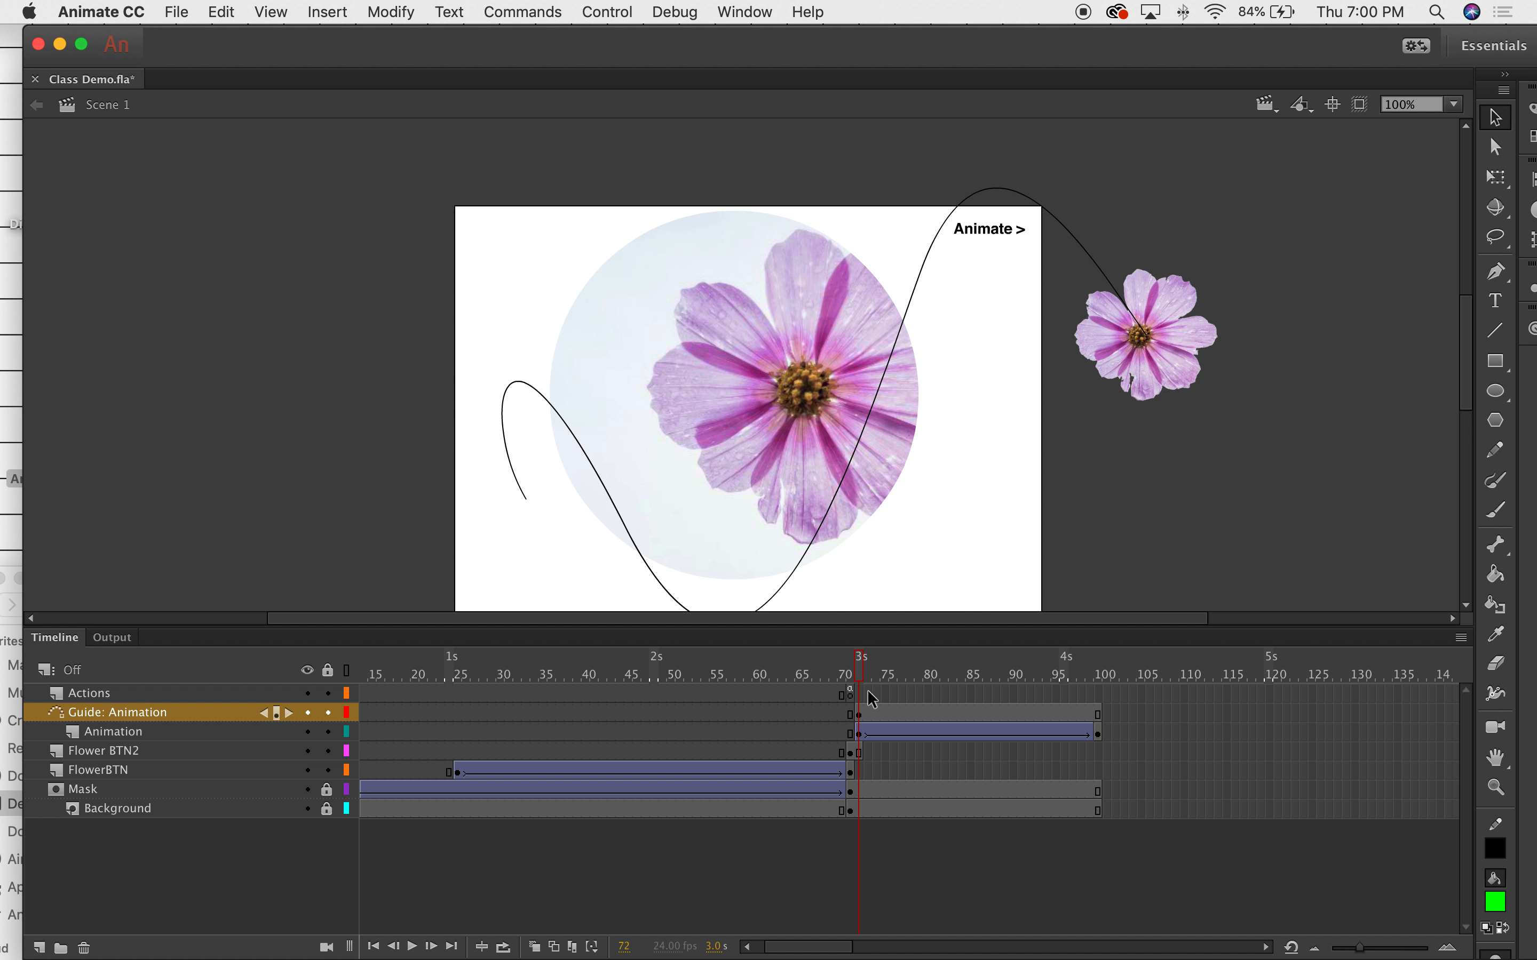
Snap the flower onto the path's right end at frame 72 and its left end at frame 100.
click(858, 736)
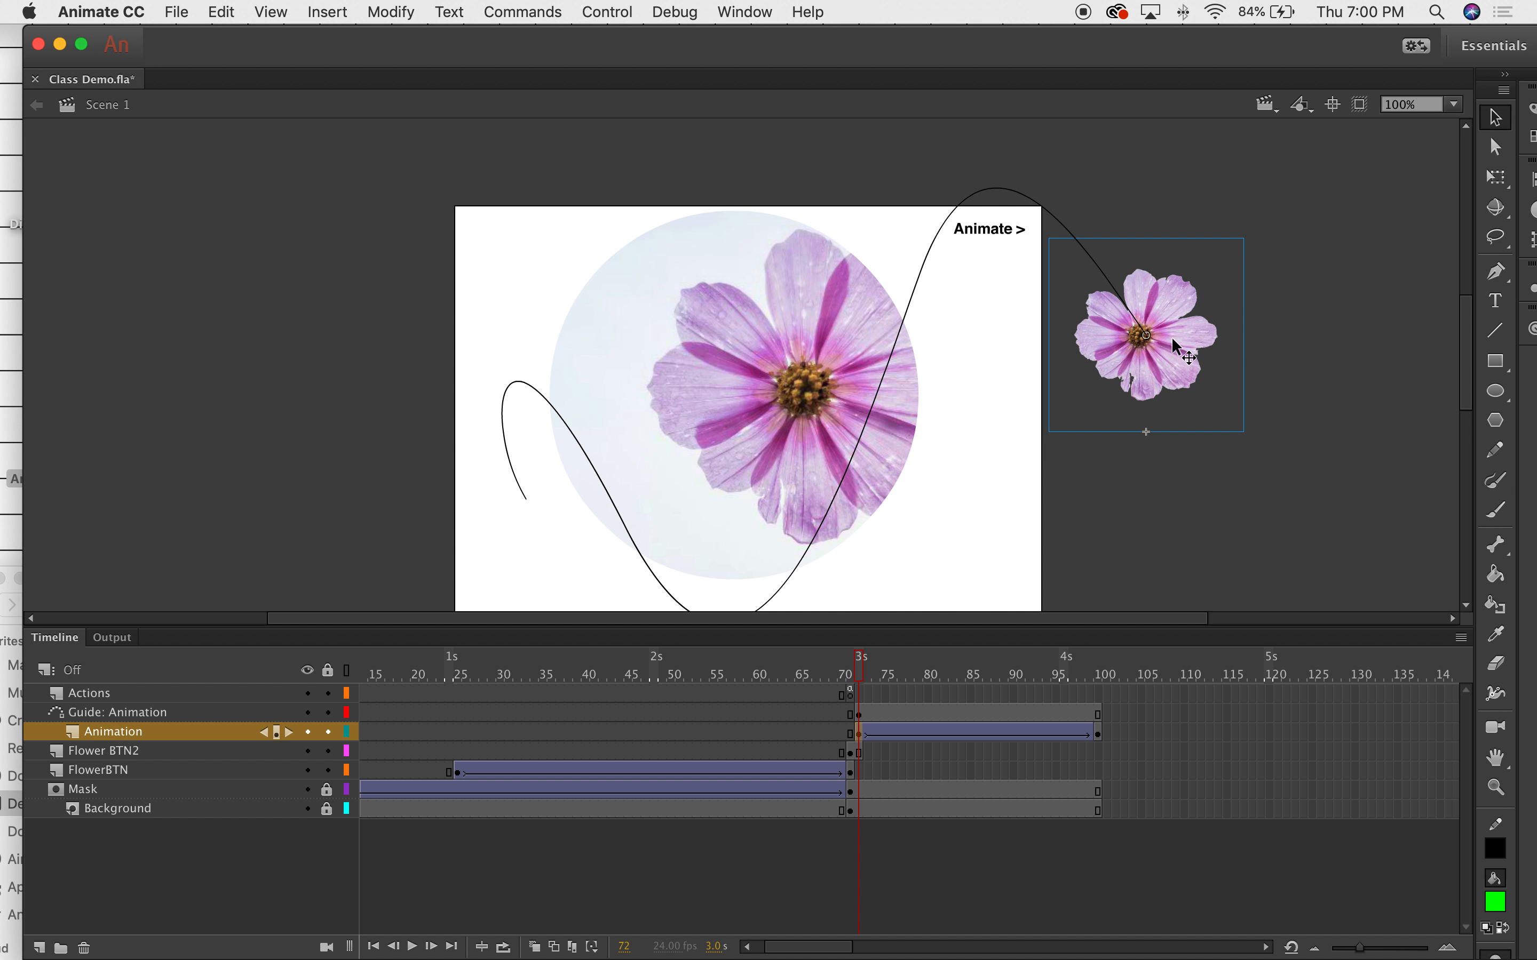
drag(1157, 314, 1156, 319)
click(1099, 734)
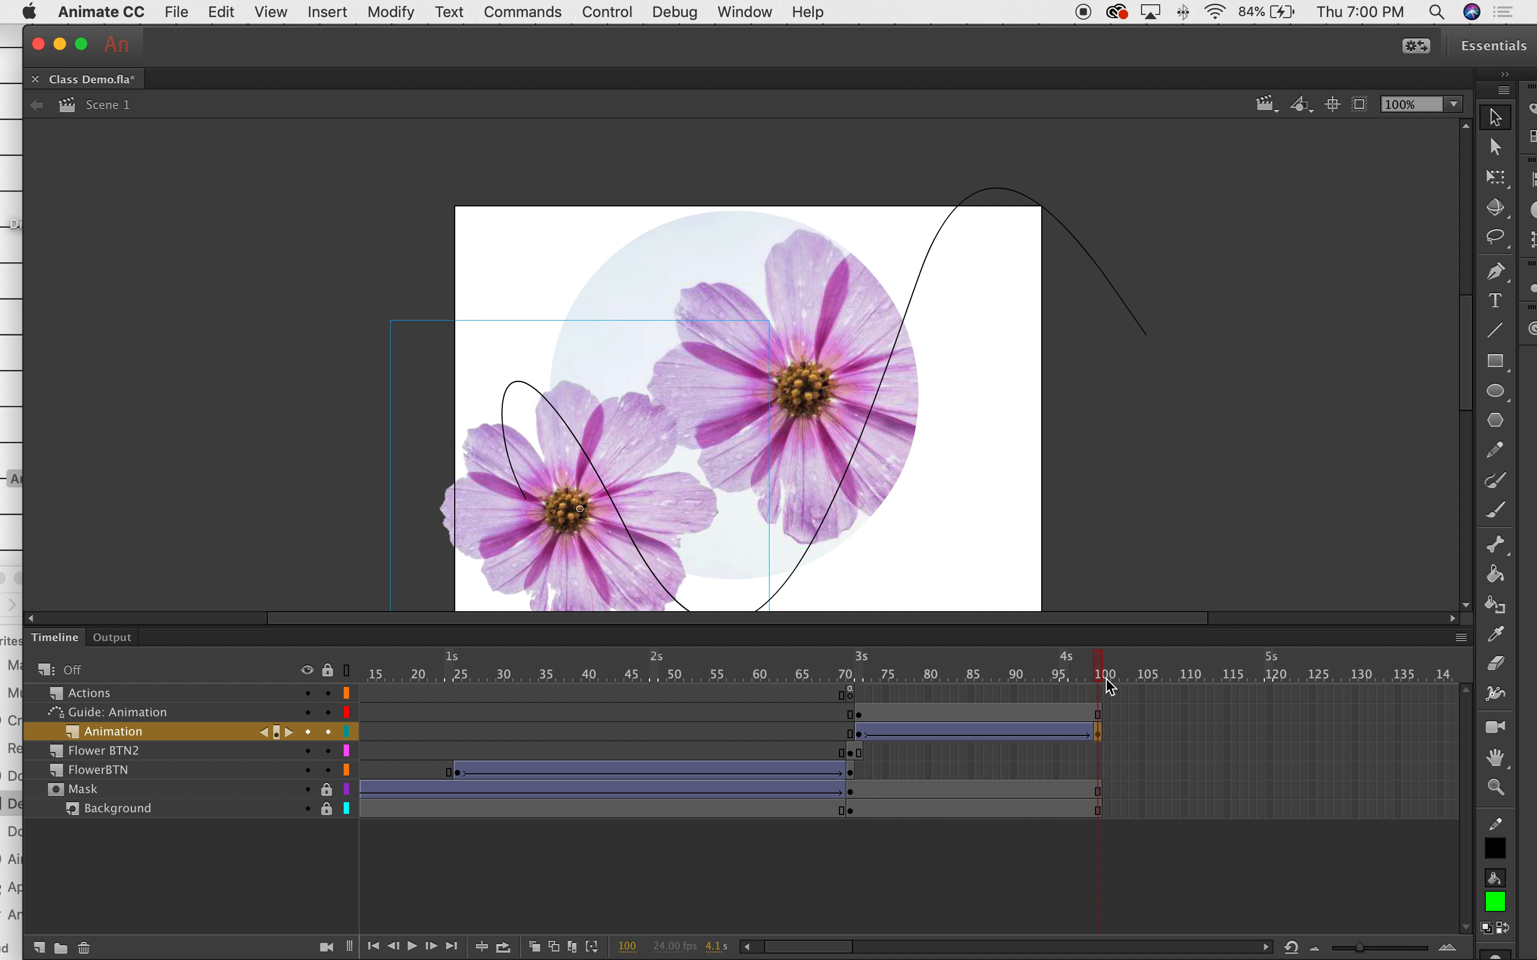
drag(558, 533, 510, 513)
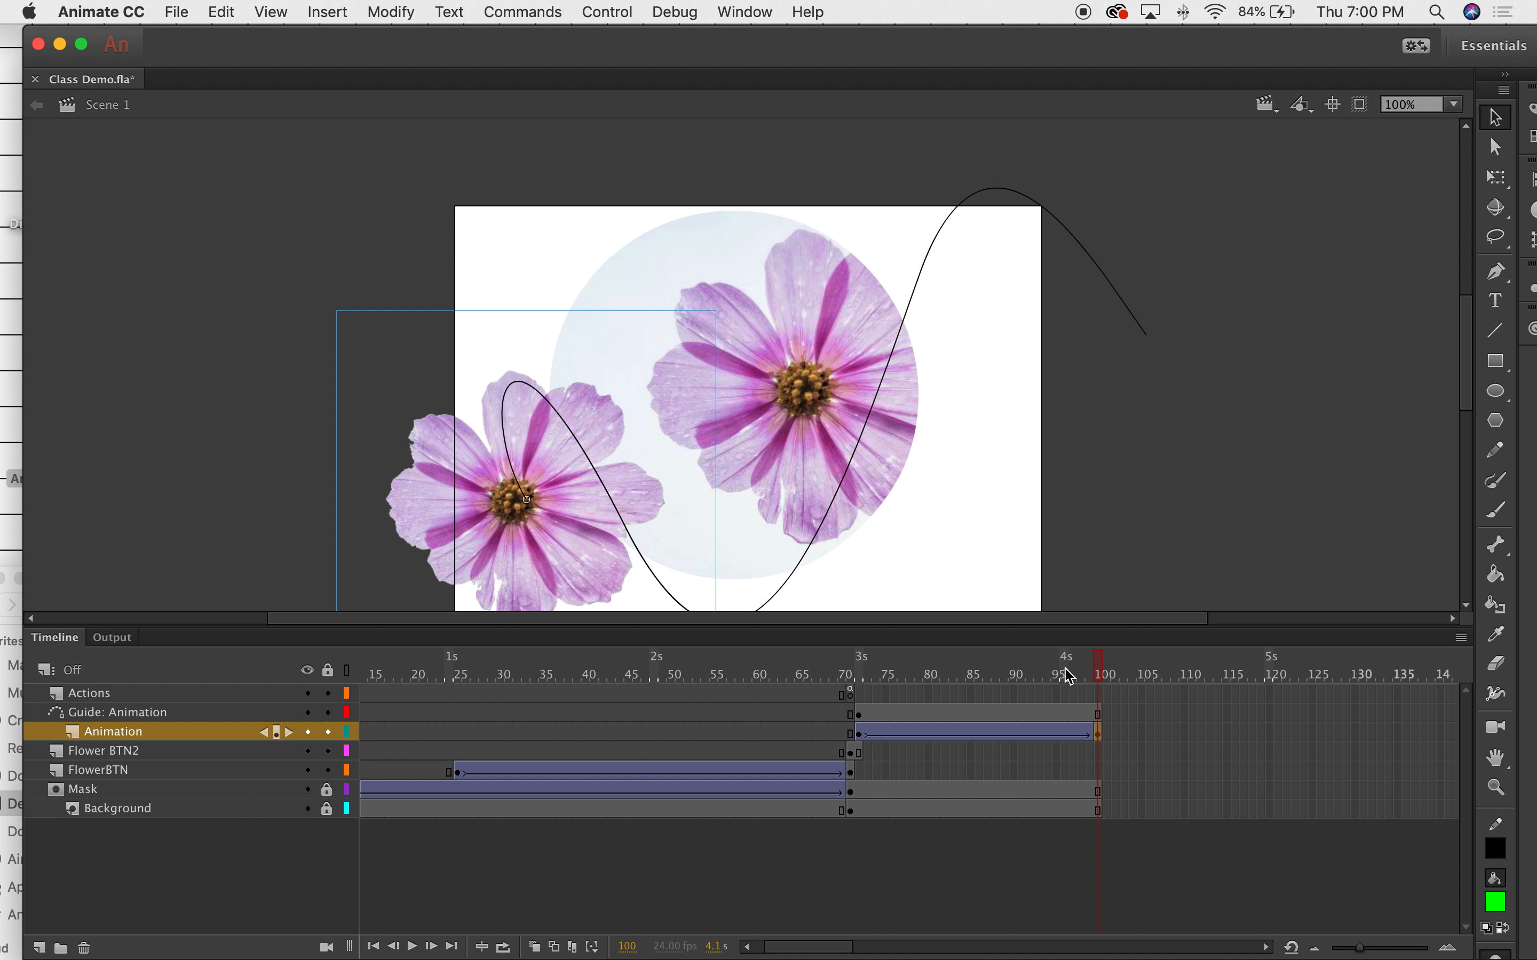
drag(1099, 674, 870, 647)
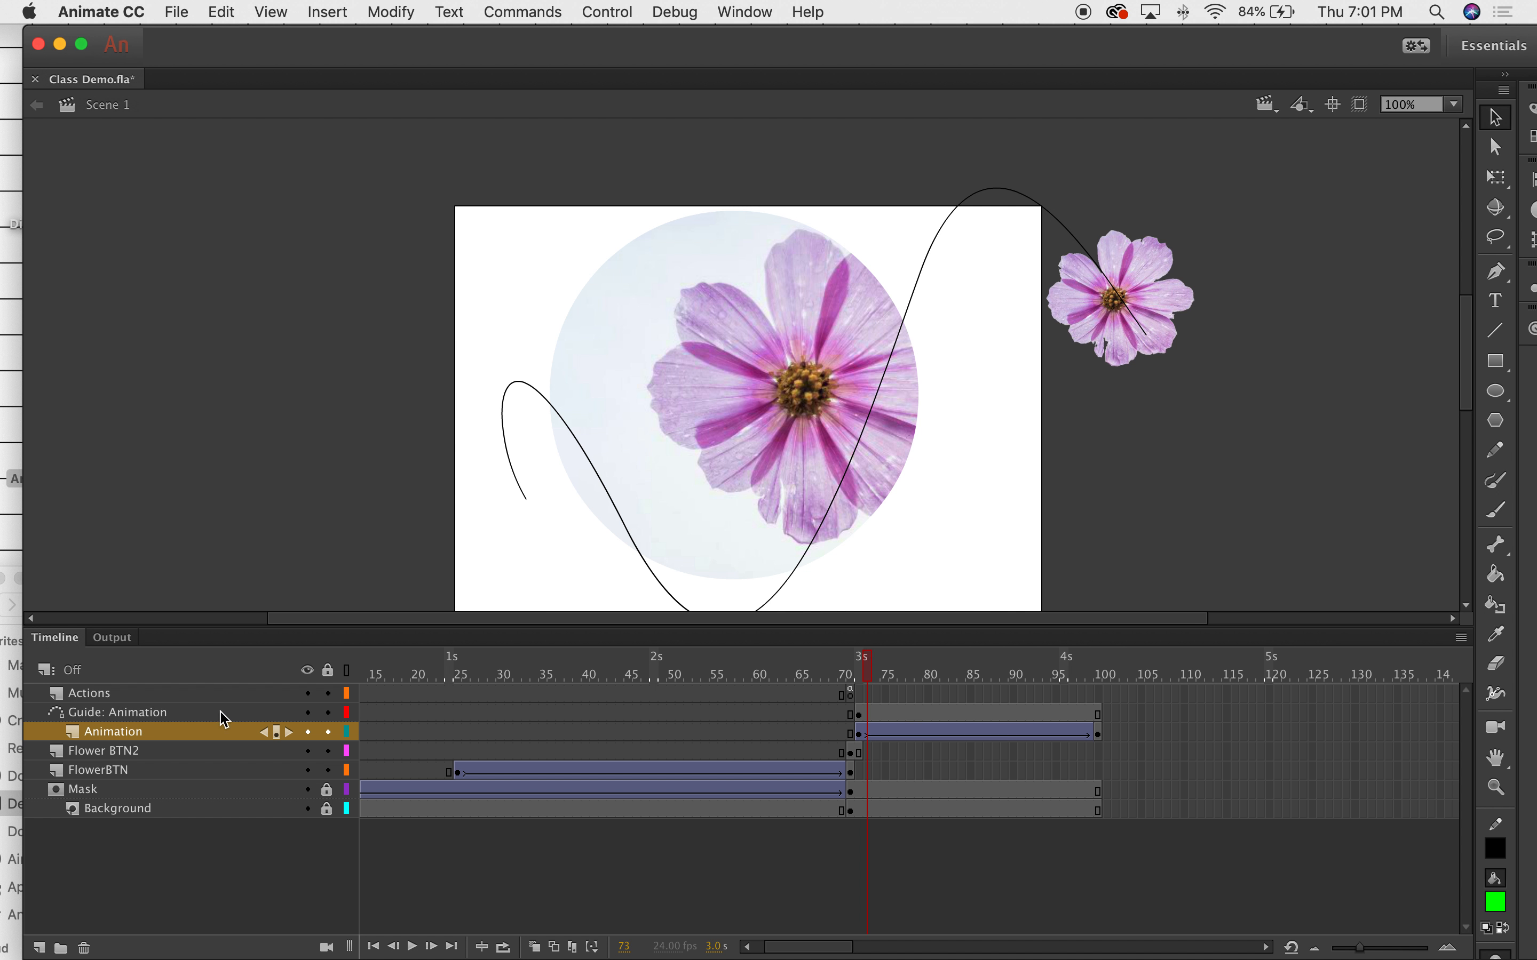
Hide the Guide: Animation layer and scrub back to frame 71 showing the buttons.
click(308, 713)
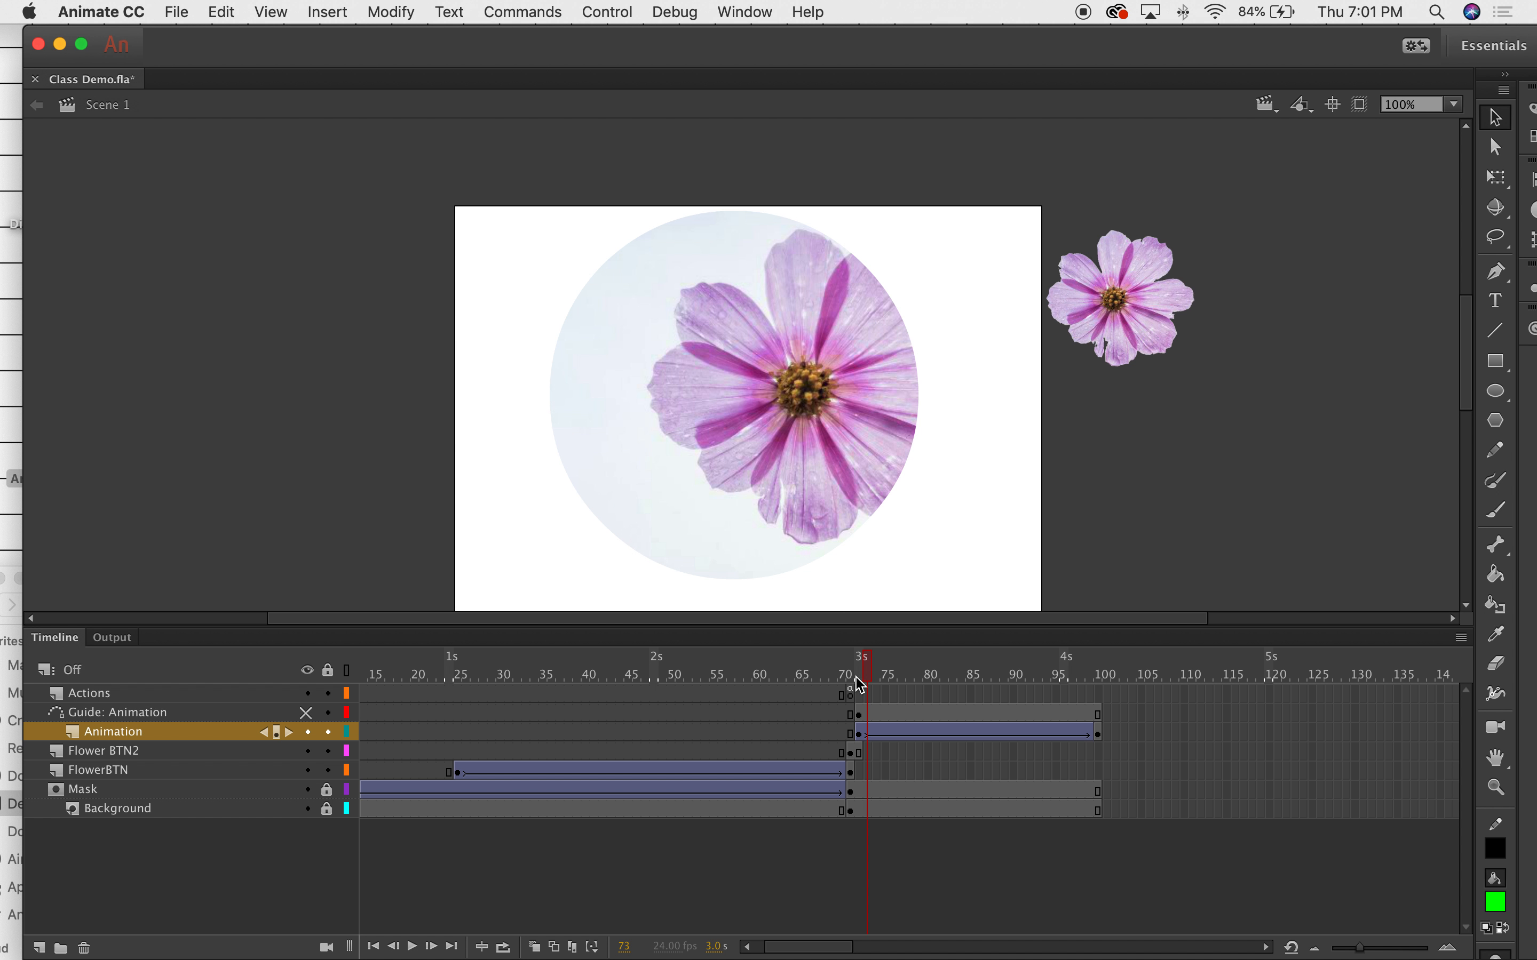
drag(868, 667, 852, 668)
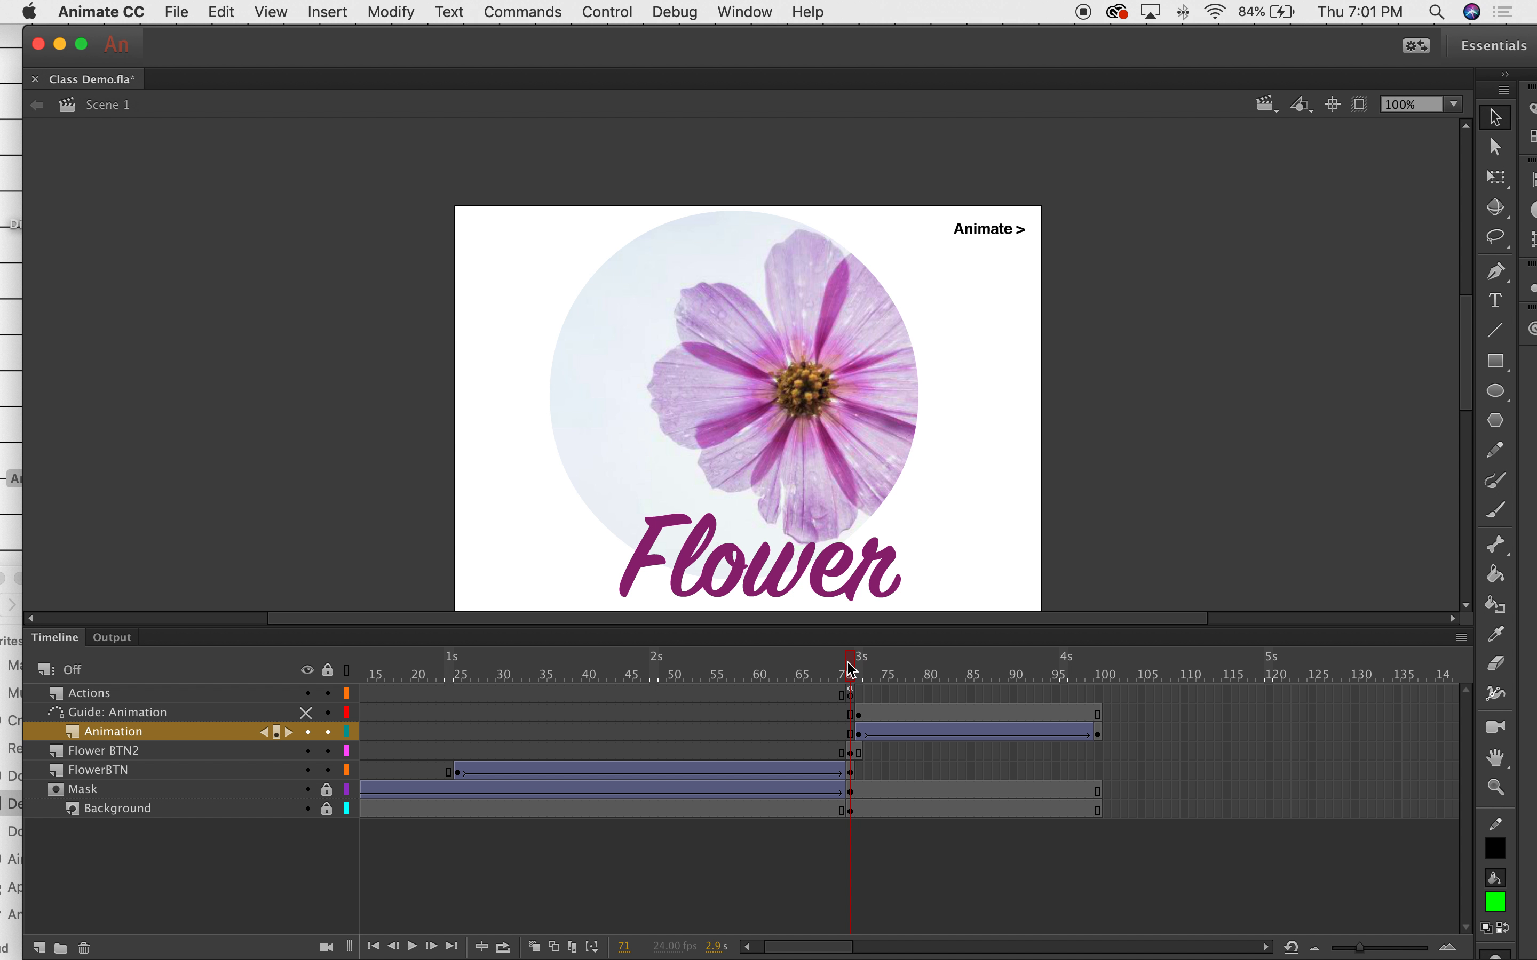
drag(855, 668, 968, 671)
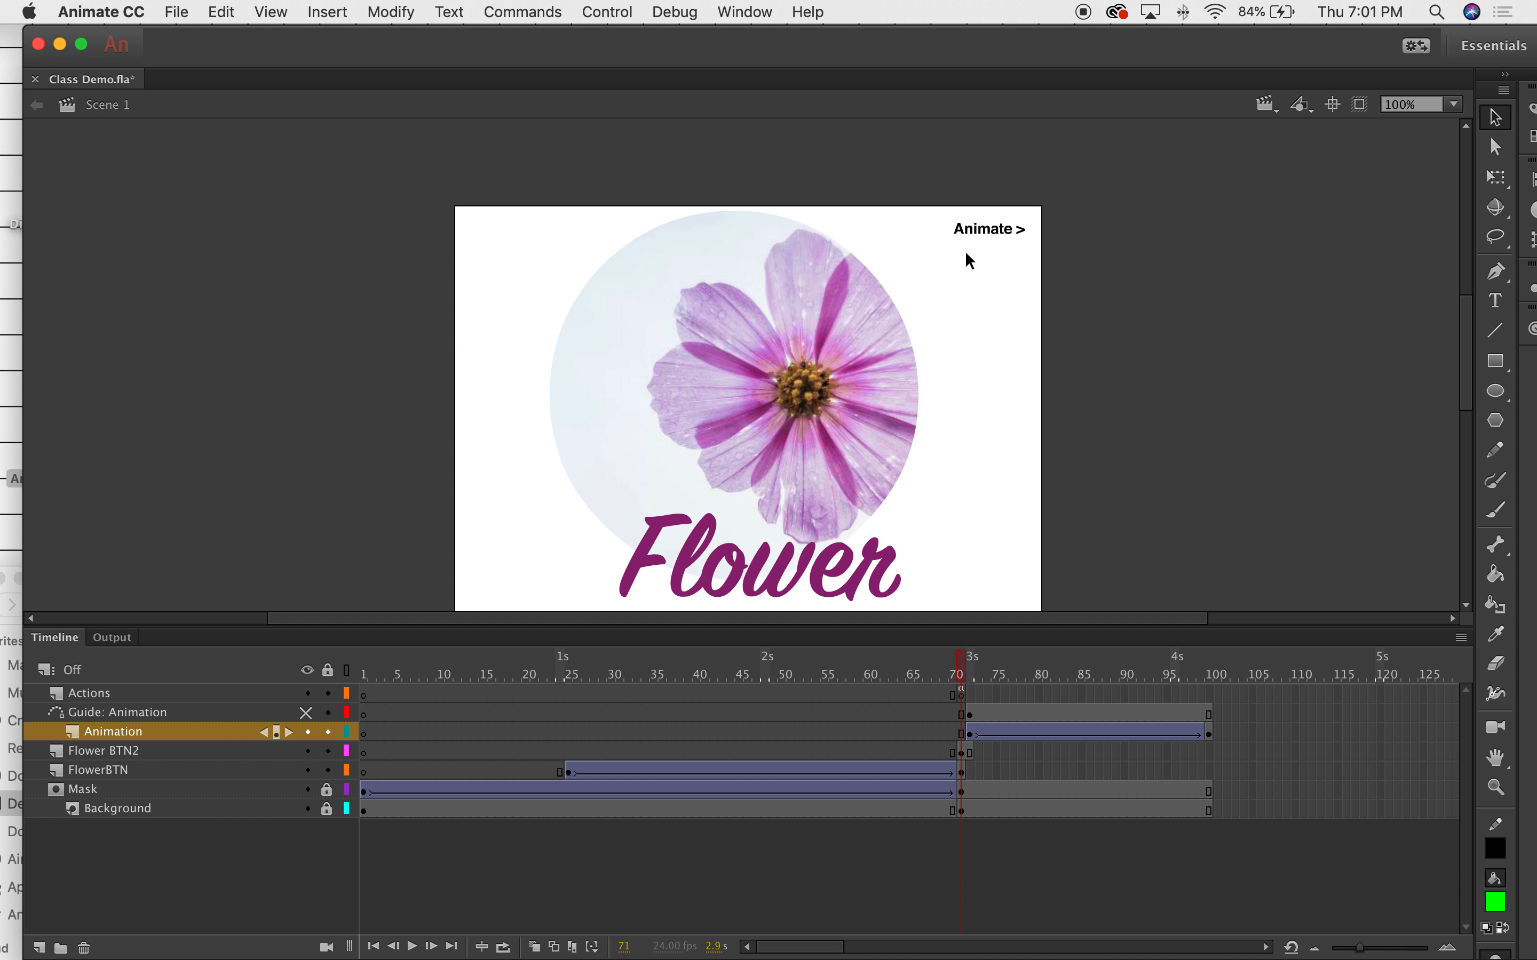
Check frame 72's small flower, then select the Animate > button on frame 71.
click(997, 237)
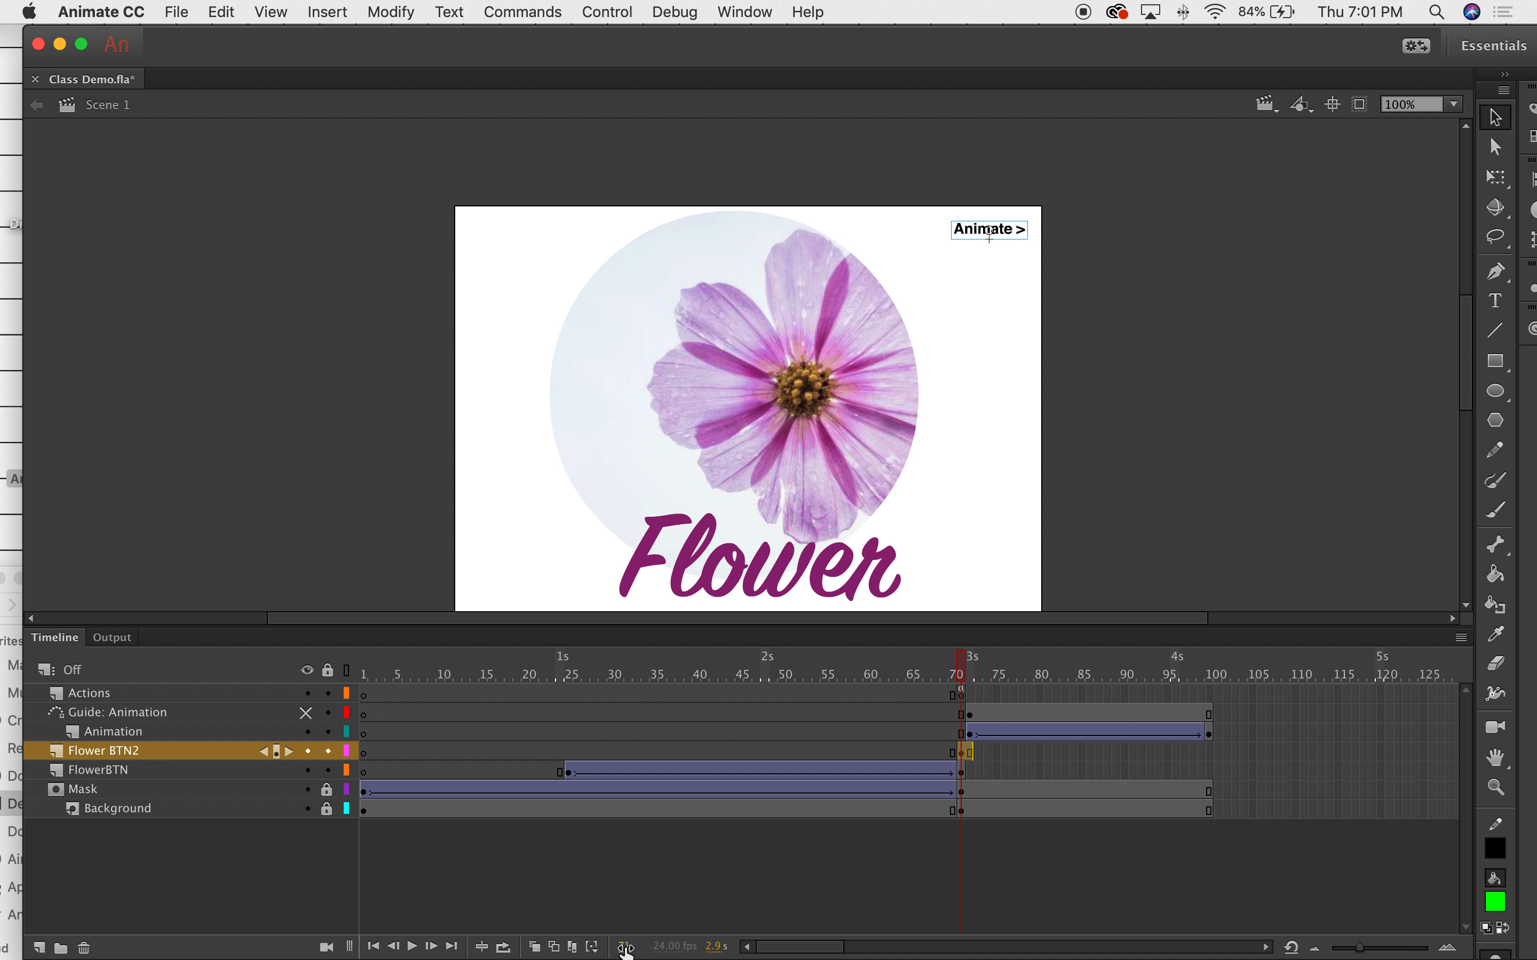
click(974, 662)
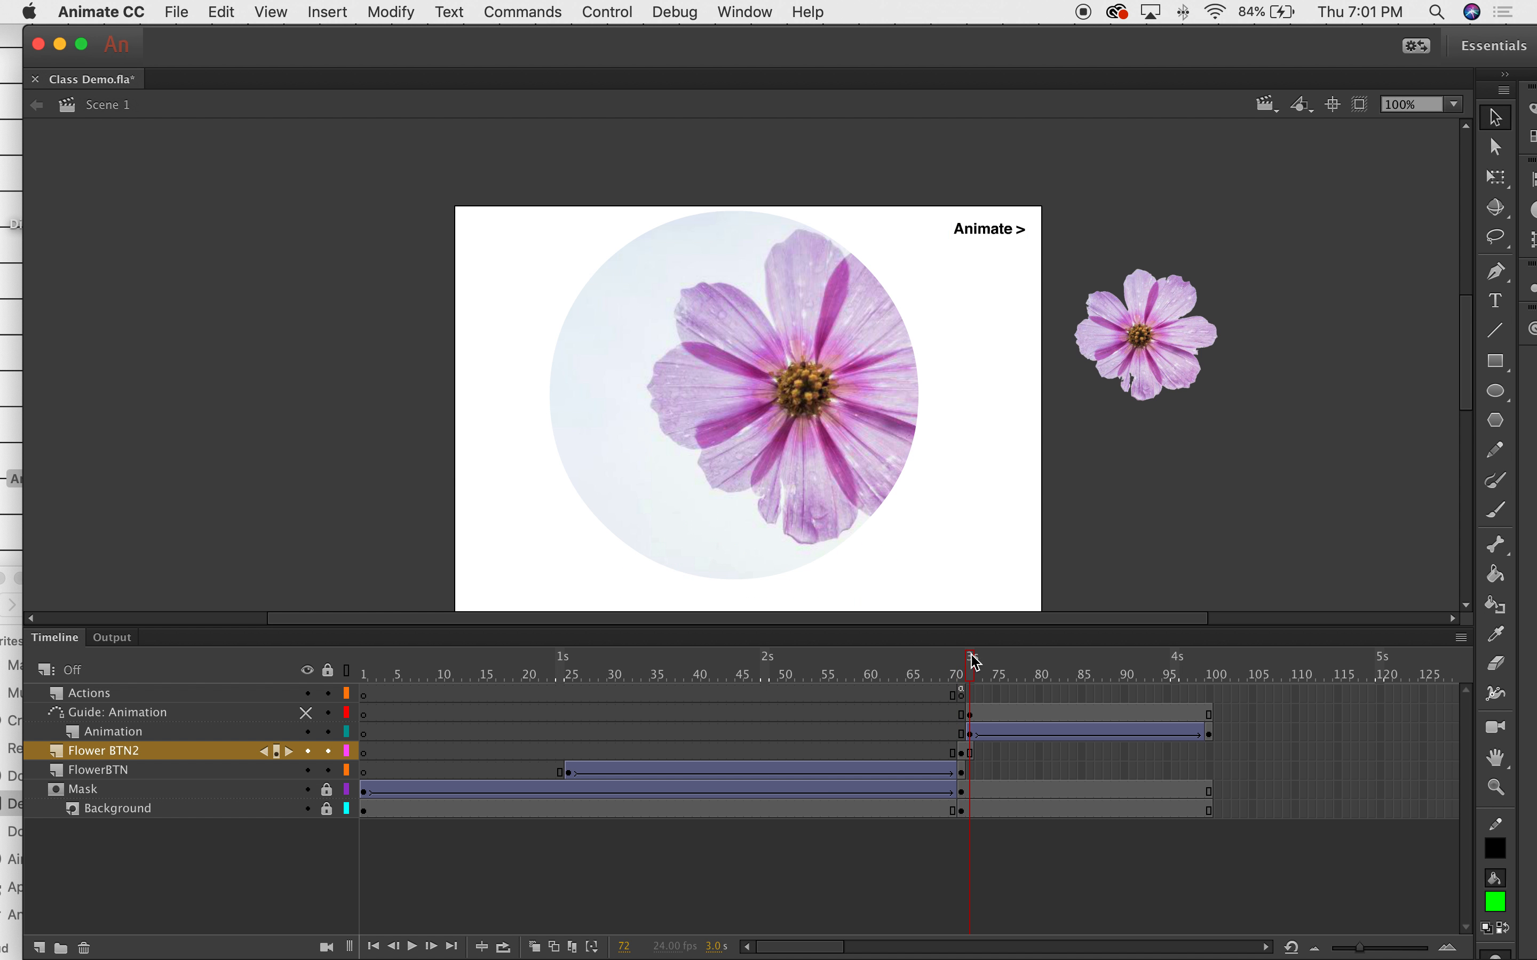
click(966, 658)
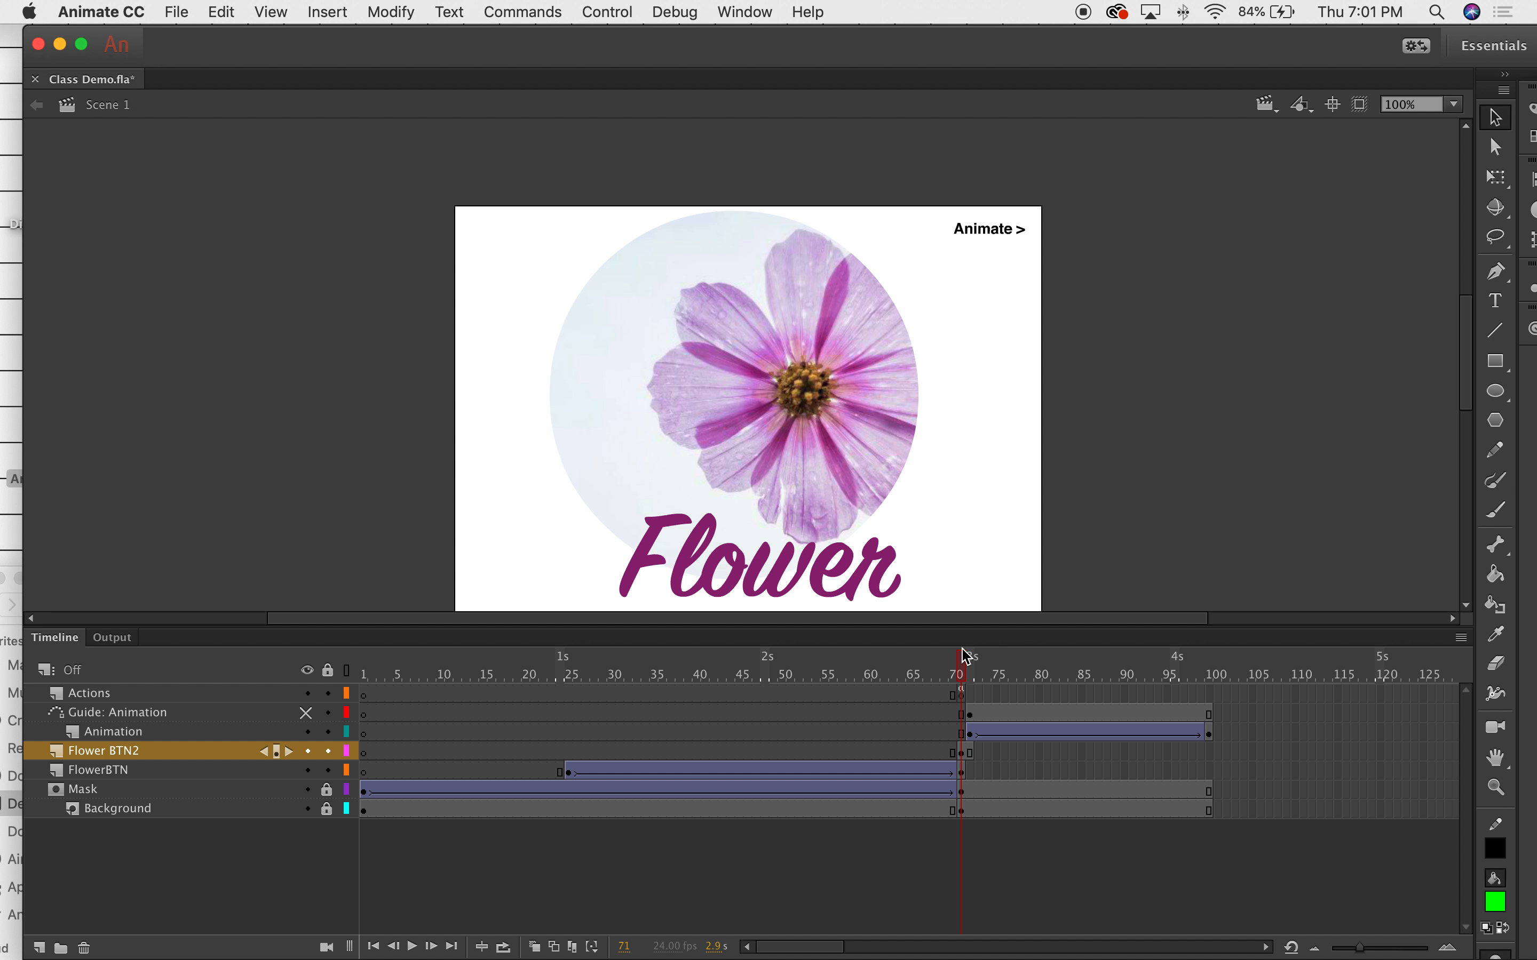
click(1006, 232)
Open the Actions panel for frame 71 and shrink it to reveal the stage.
click(743, 8)
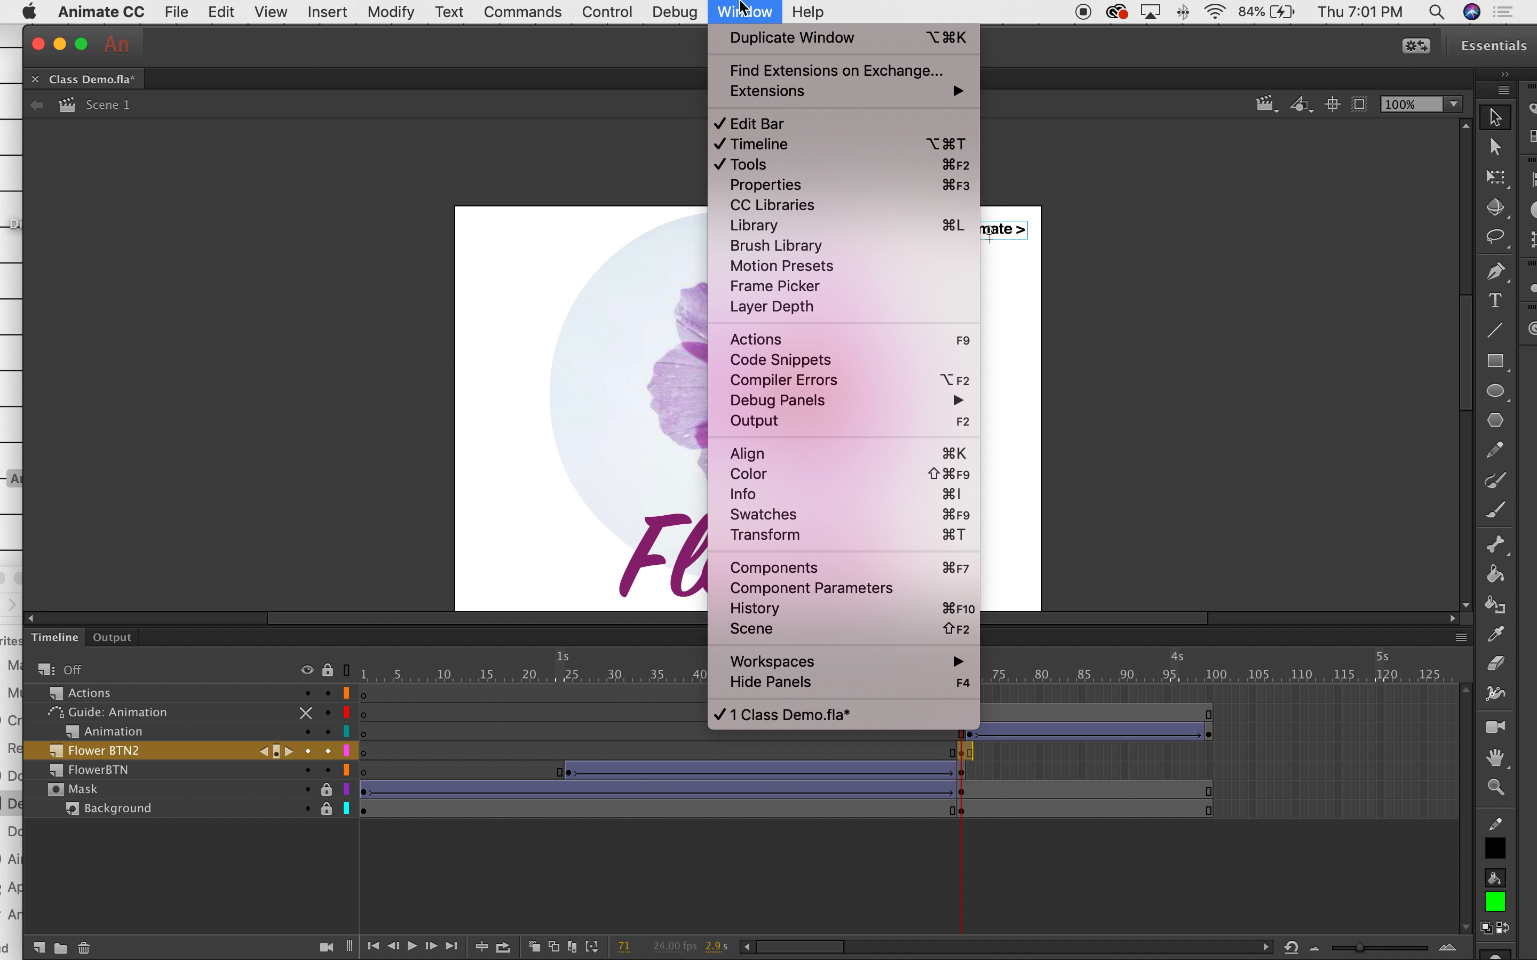
click(782, 339)
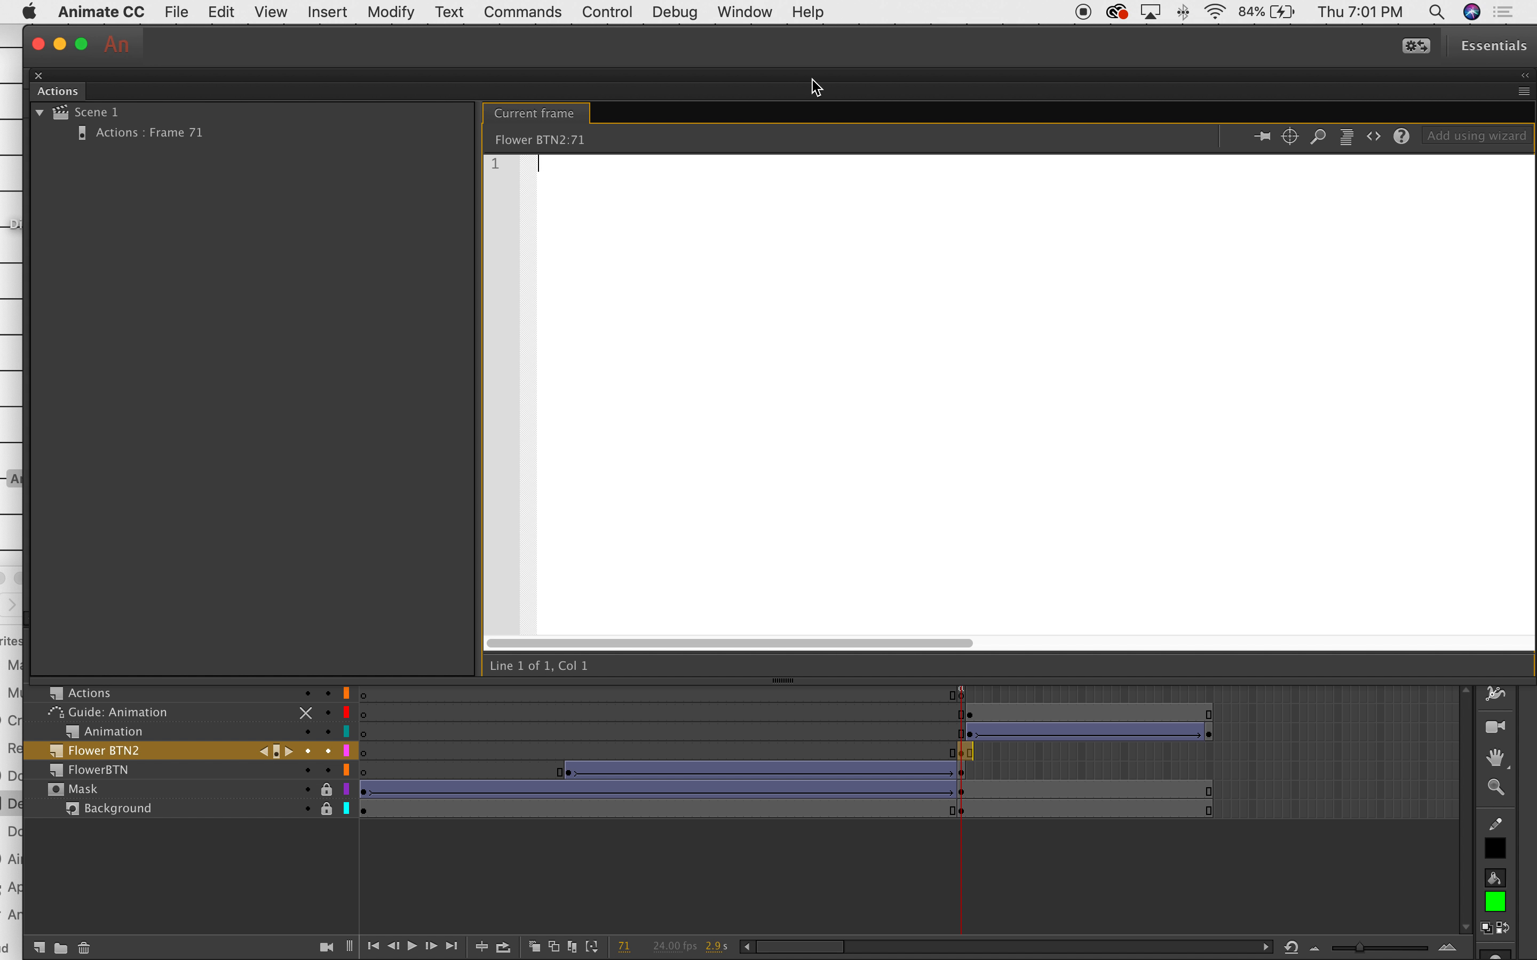
drag(1234, 76, 1166, 84)
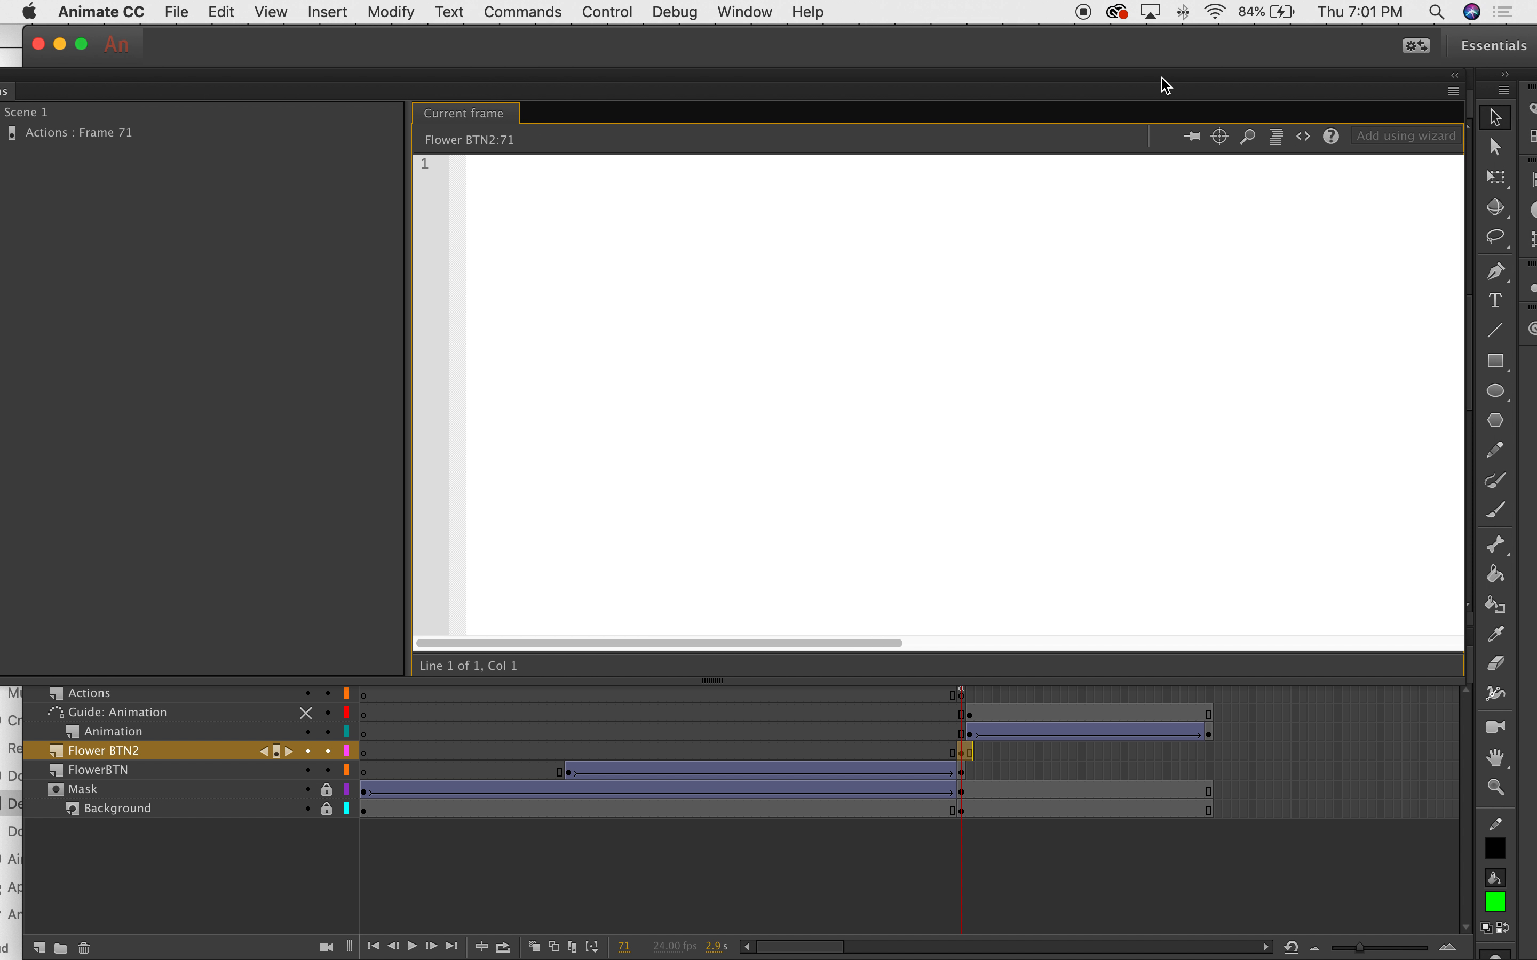
click(1470, 569)
drag(1463, 625, 703, 621)
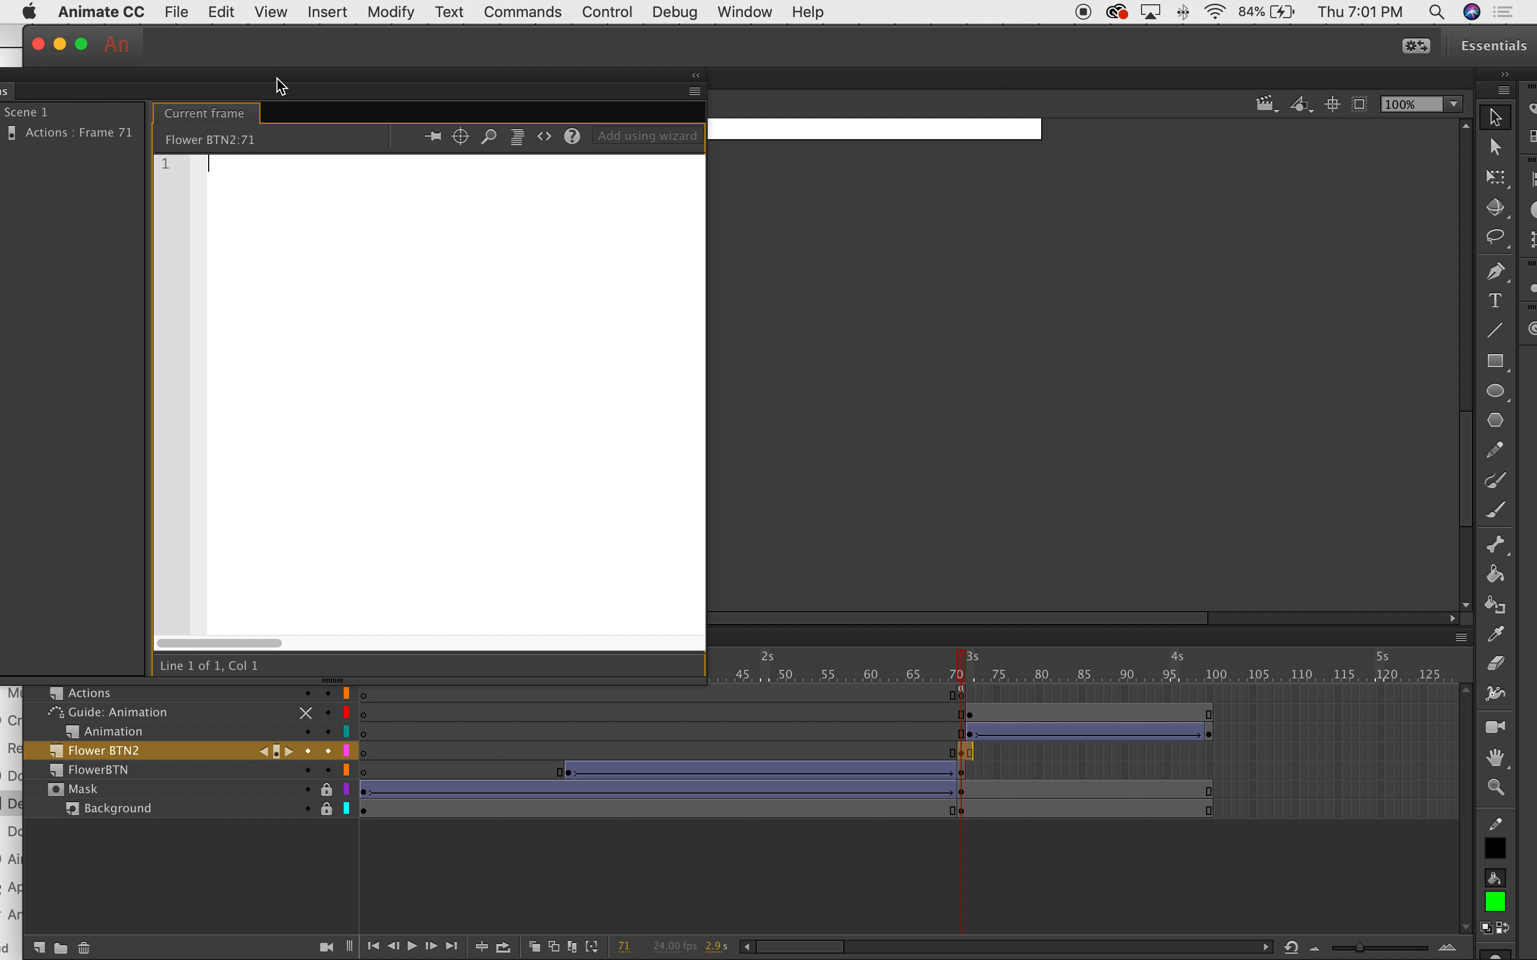
drag(278, 83, 829, 124)
Insert the Timeline Navigation 'Click to Go to Frame and Play' snippet for the selected button.
click(1092, 176)
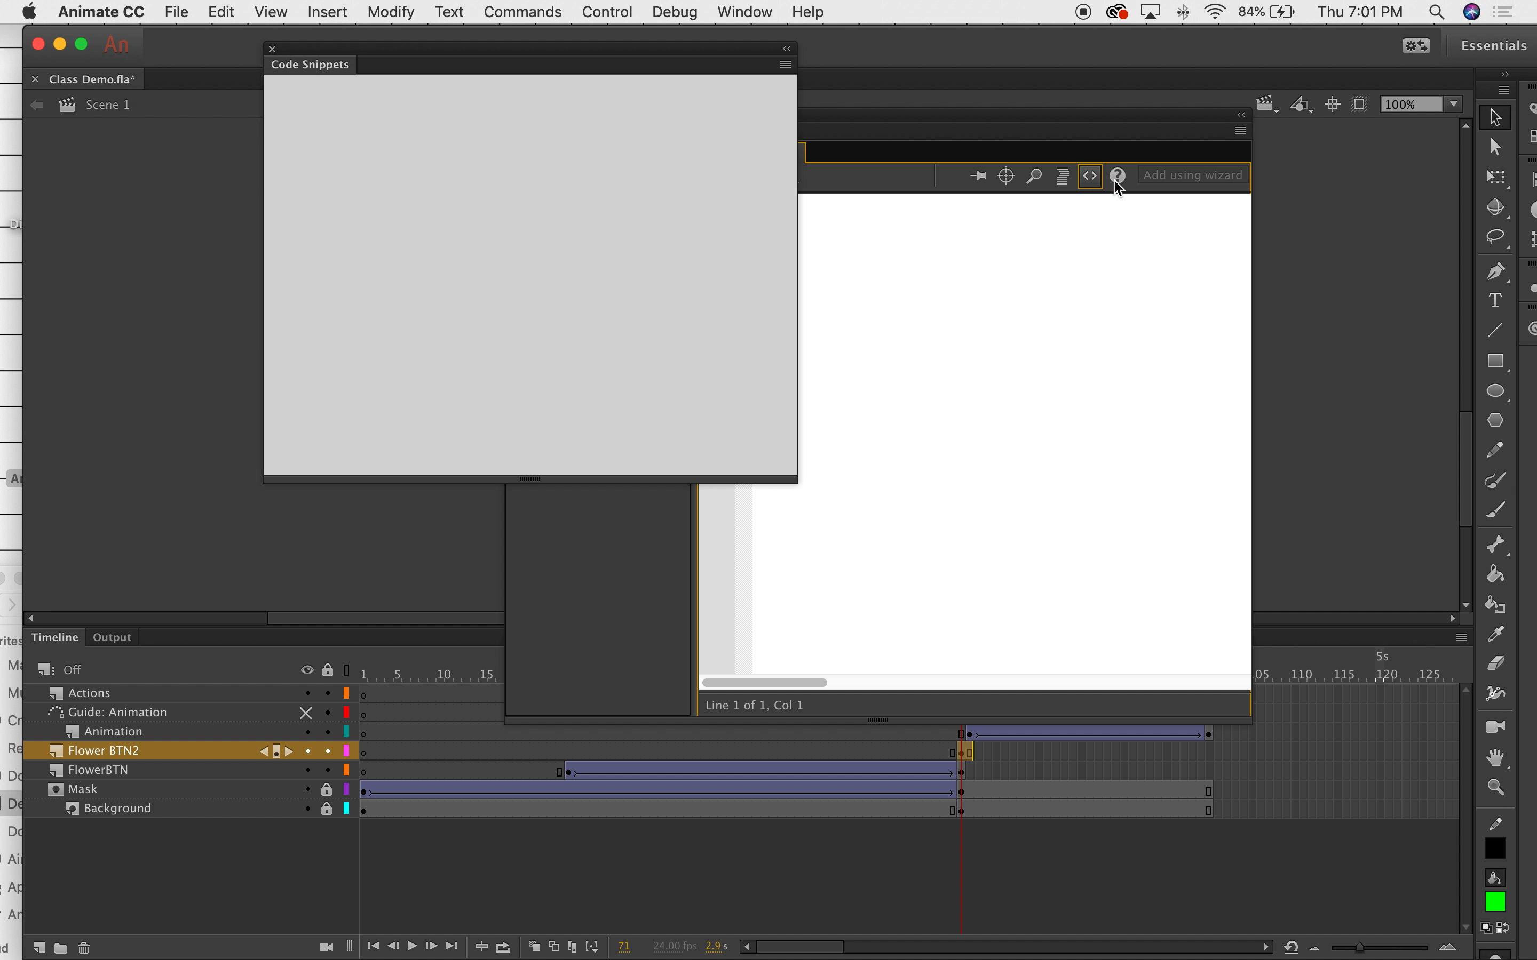
click(277, 118)
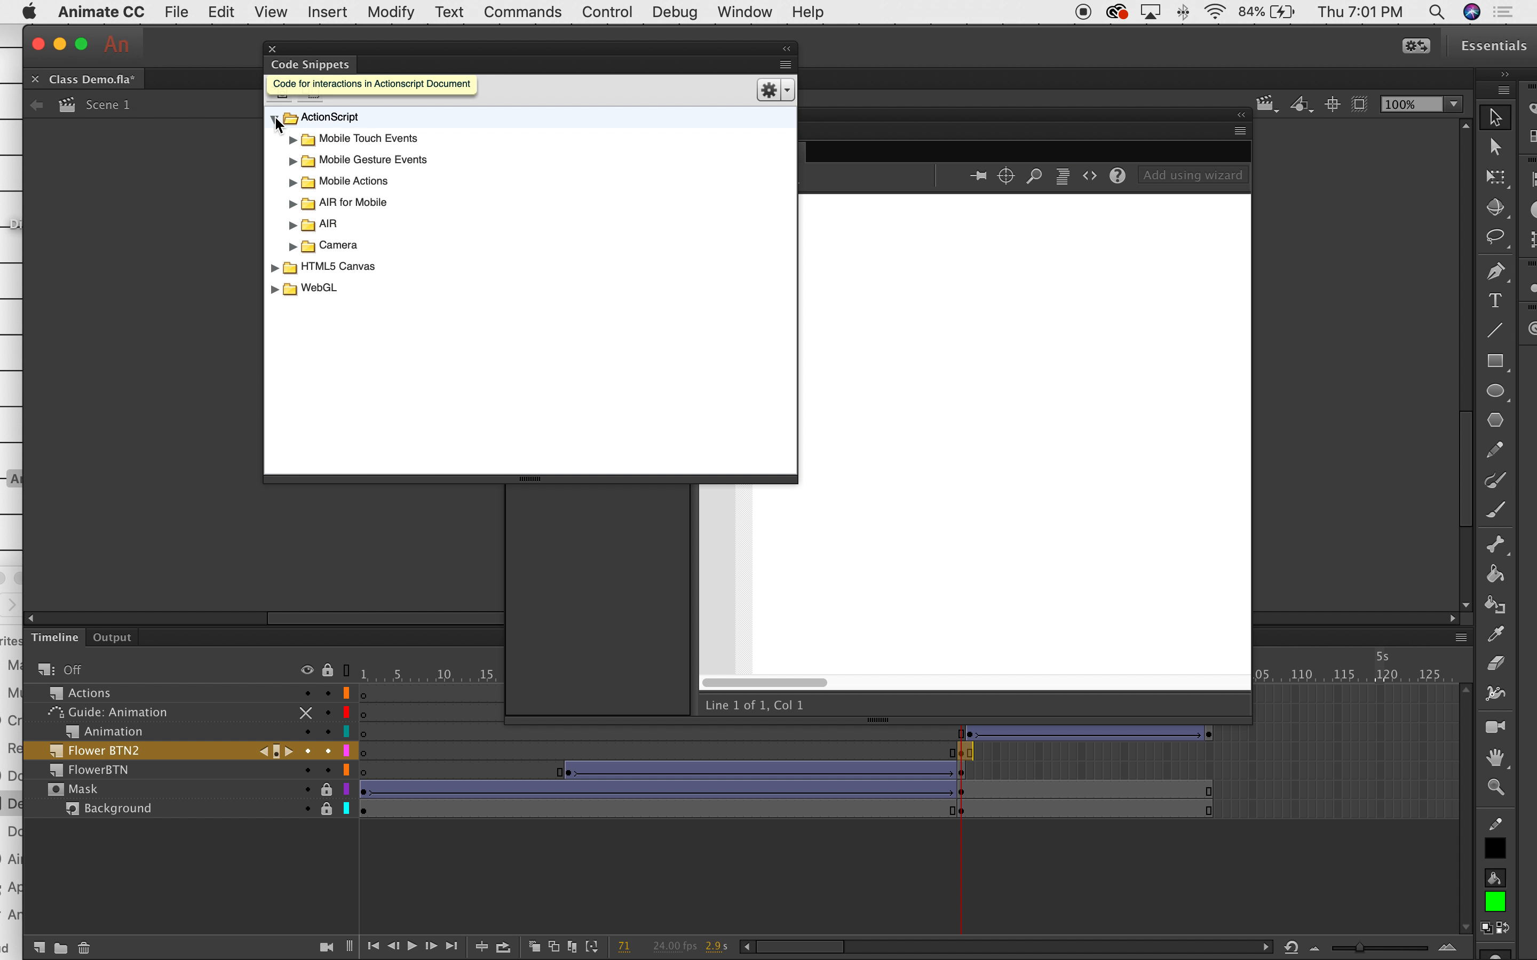
click(293, 162)
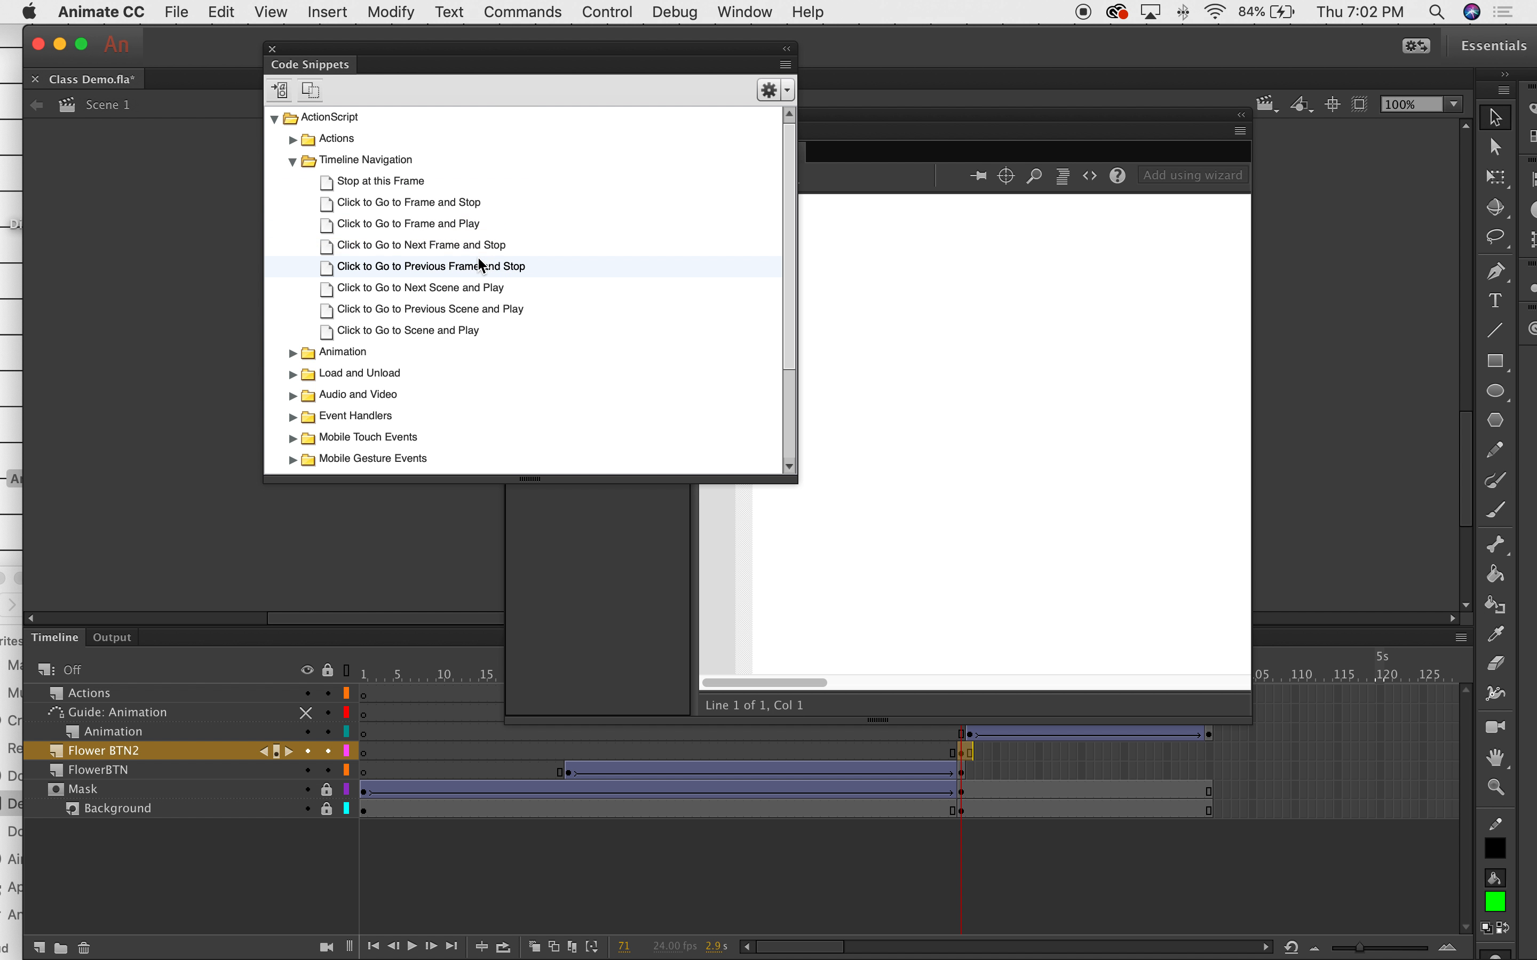
double_click(437, 225)
click(1095, 428)
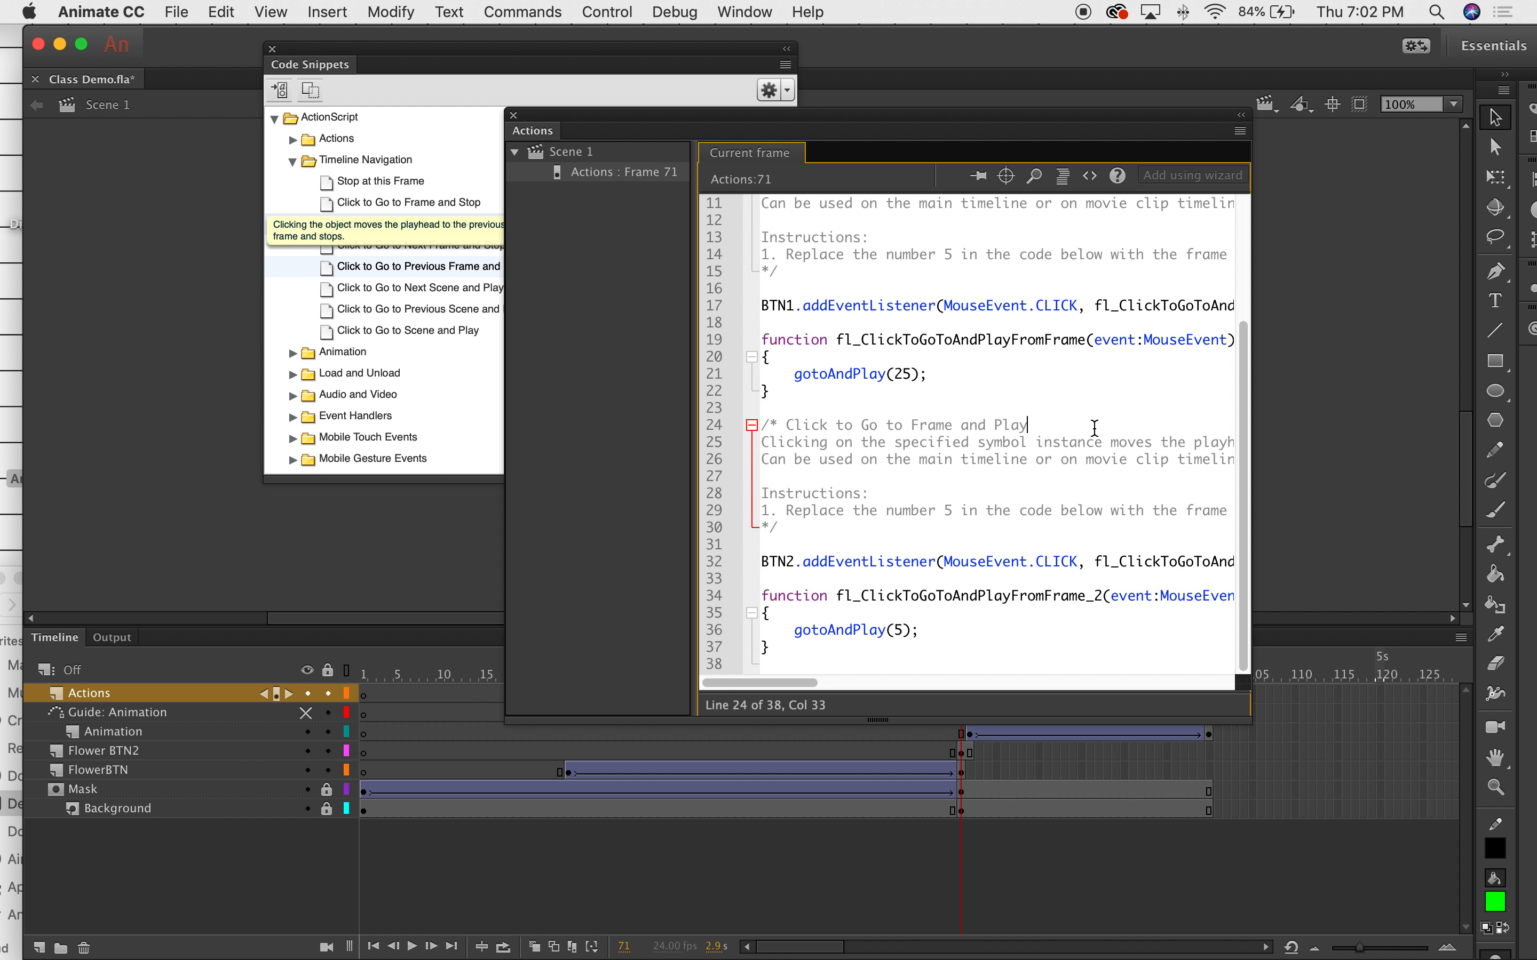
click(272, 48)
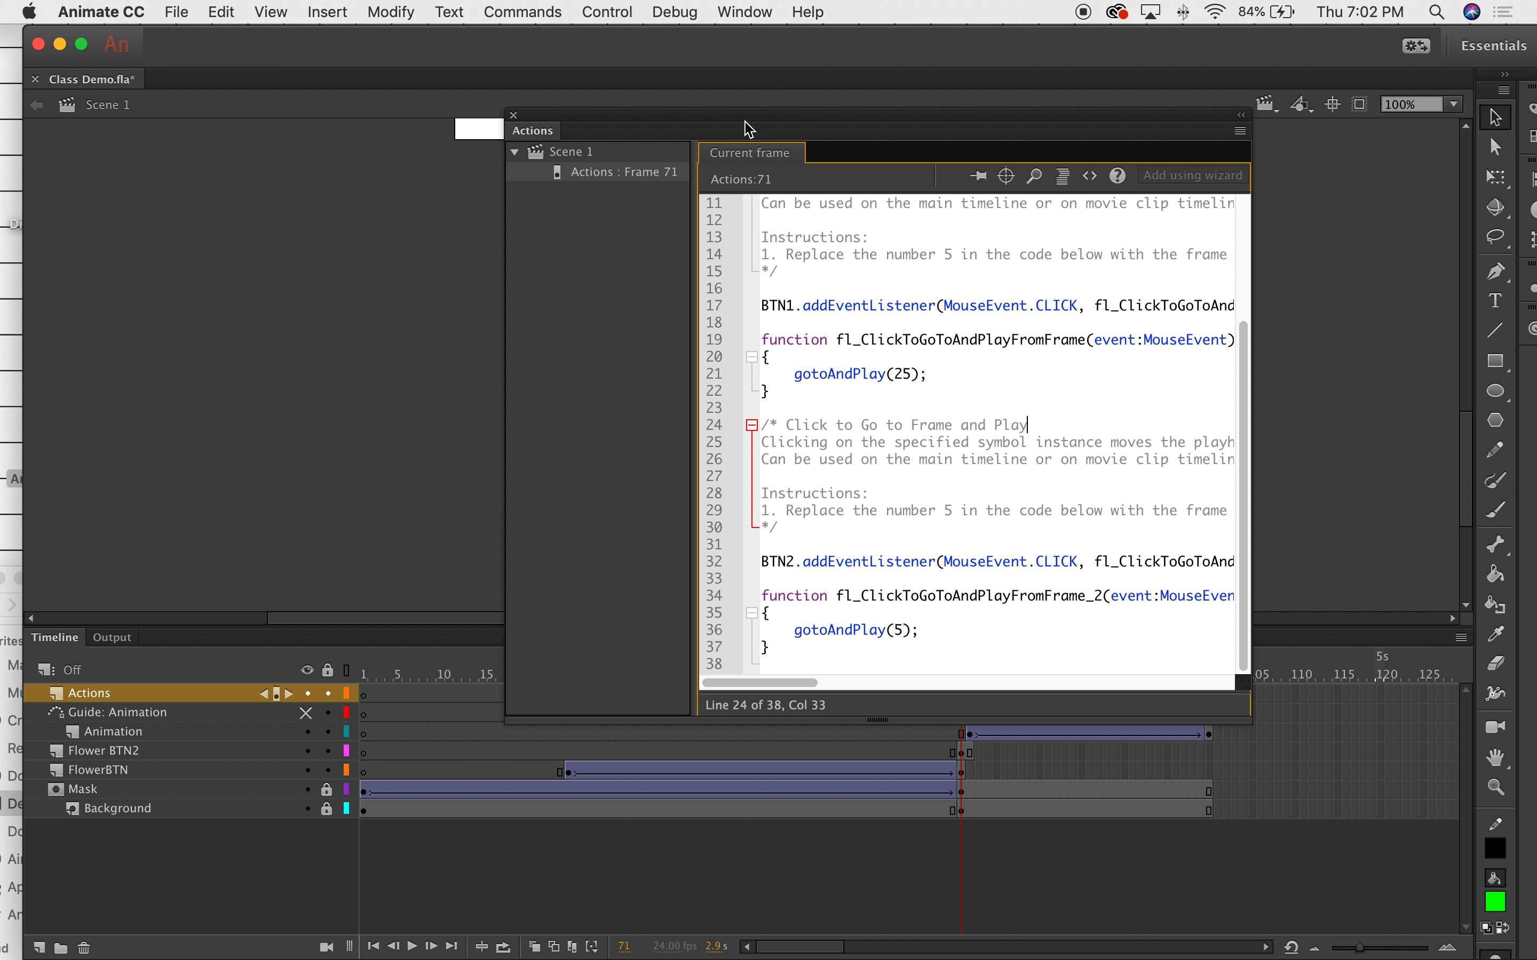
Change BTN1's gotoAndPlay(25) to gotoAndPlay(1) and close the Actions panel.
drag(749, 127, 498, 44)
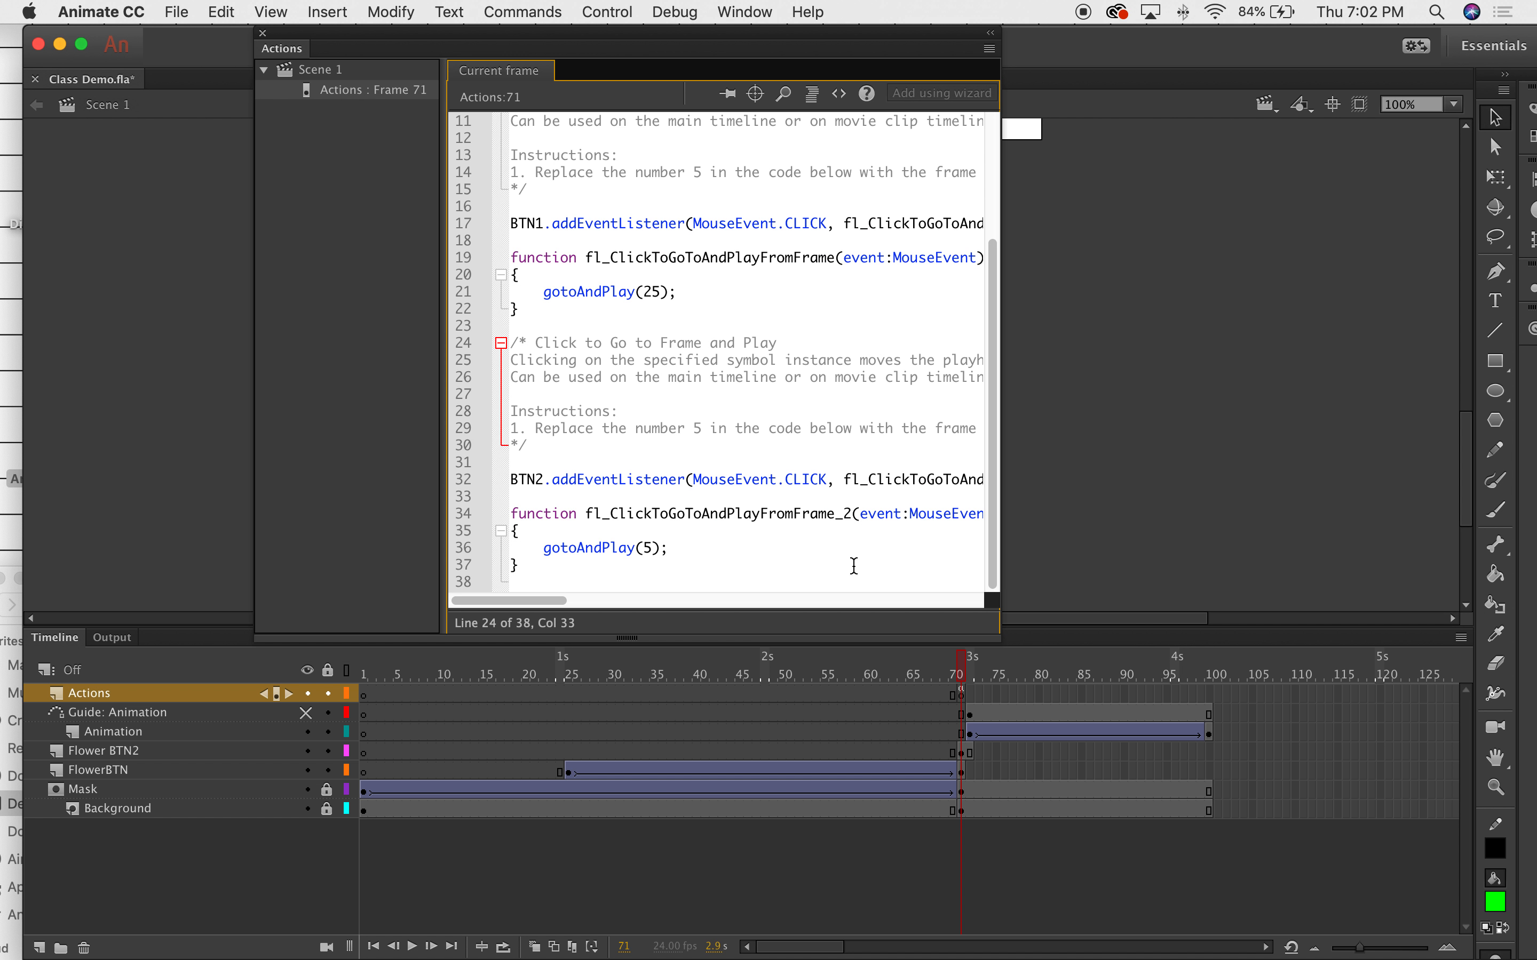
drag(1003, 637, 1445, 795)
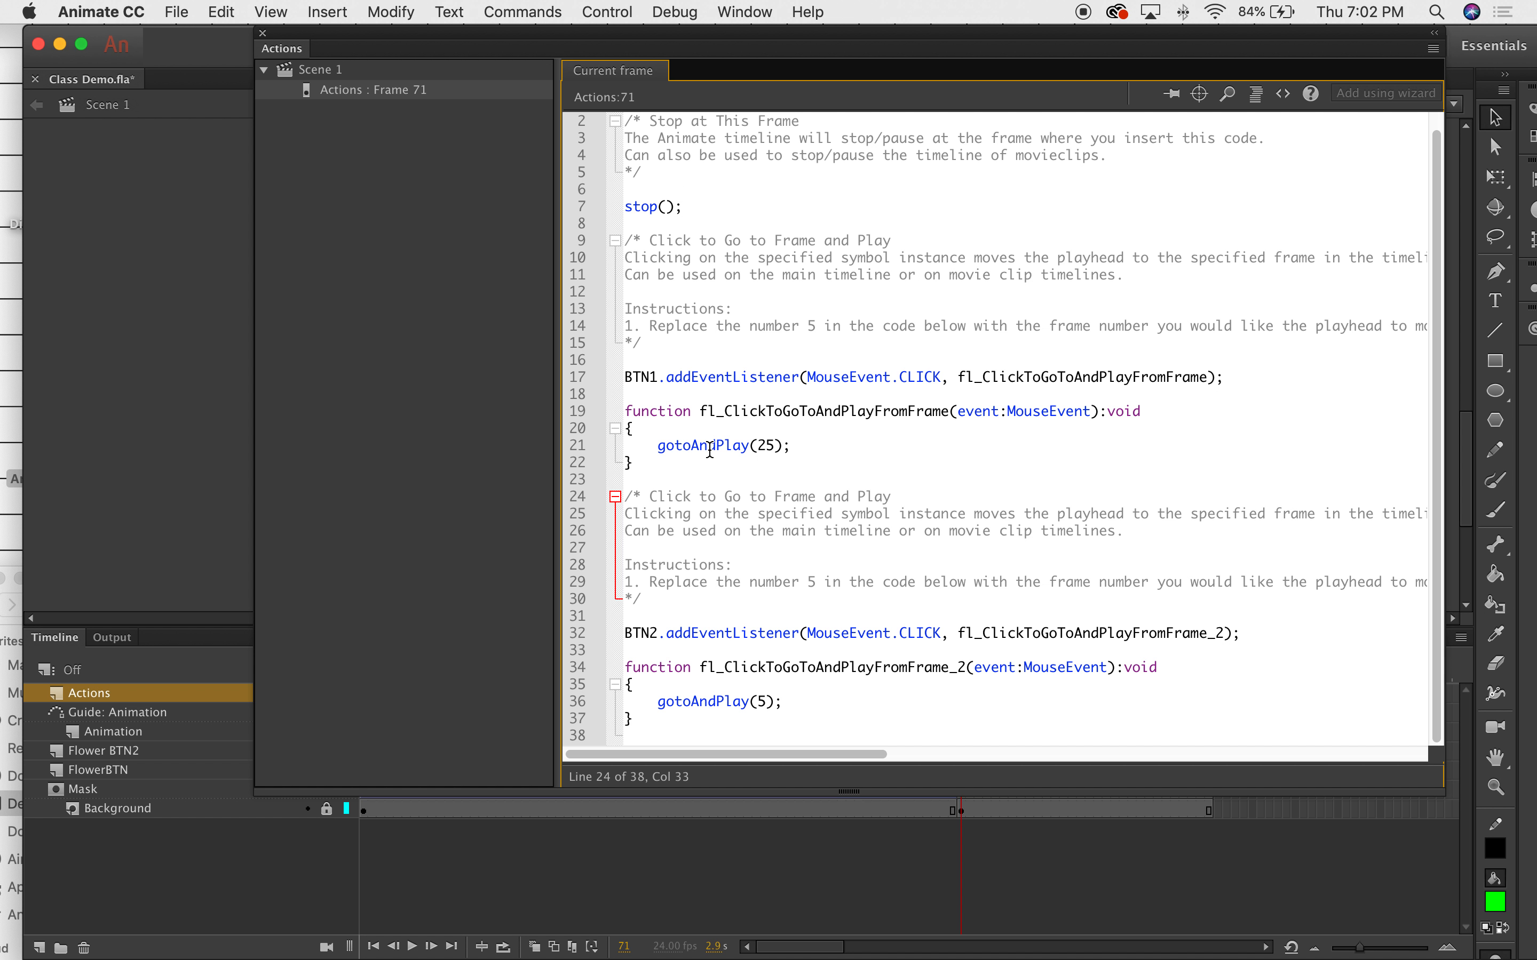
drag(643, 184, 678, 241)
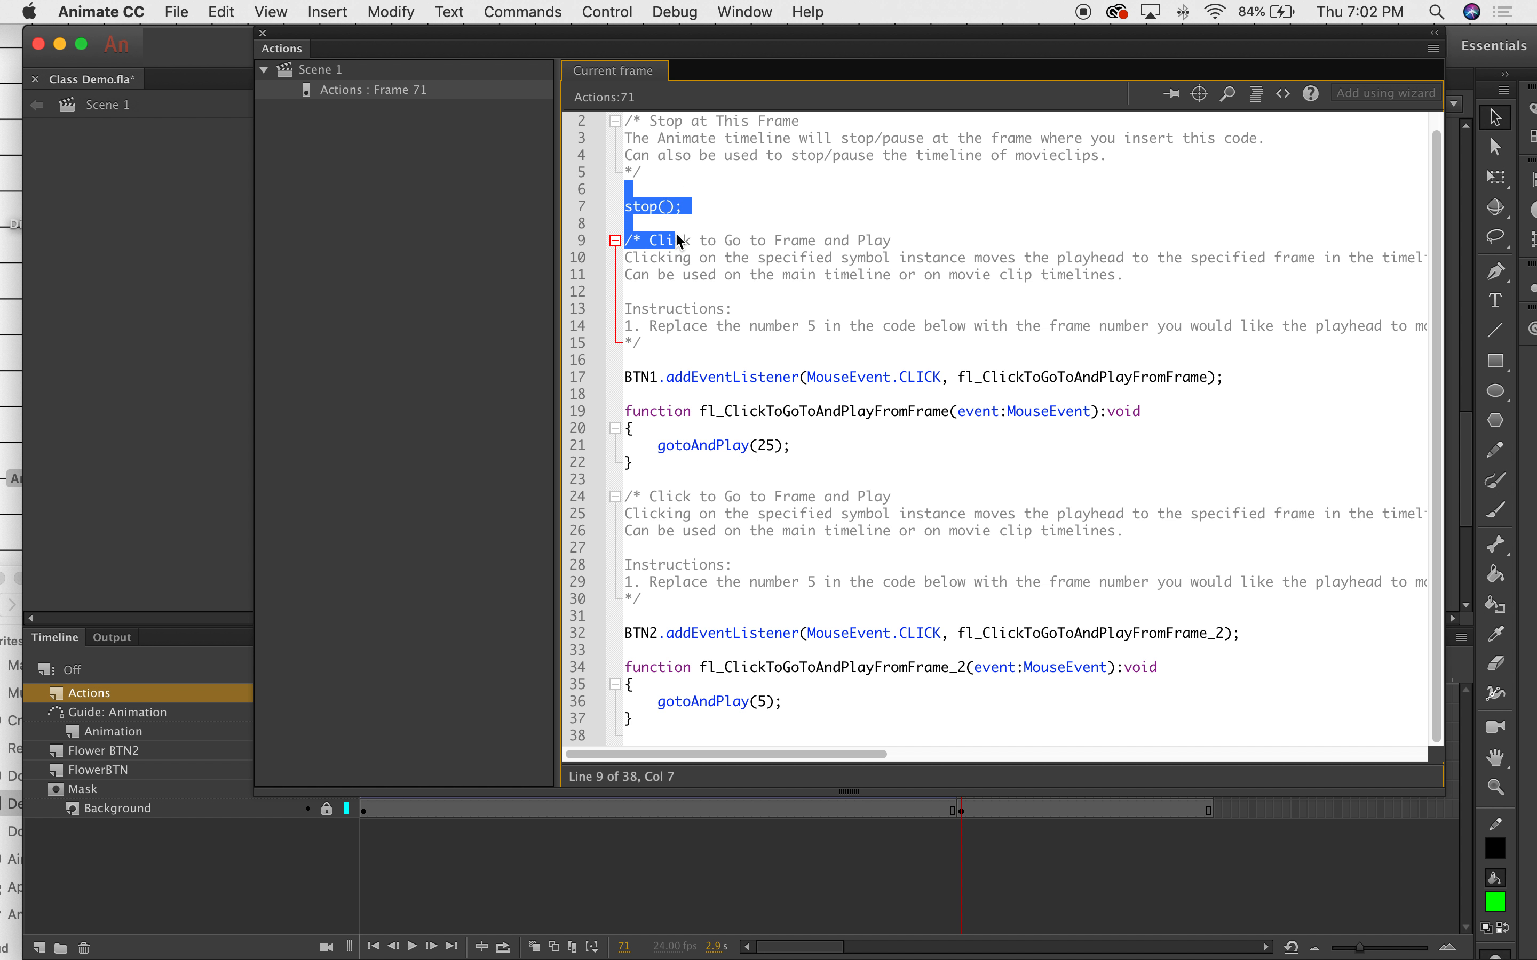
click(651, 205)
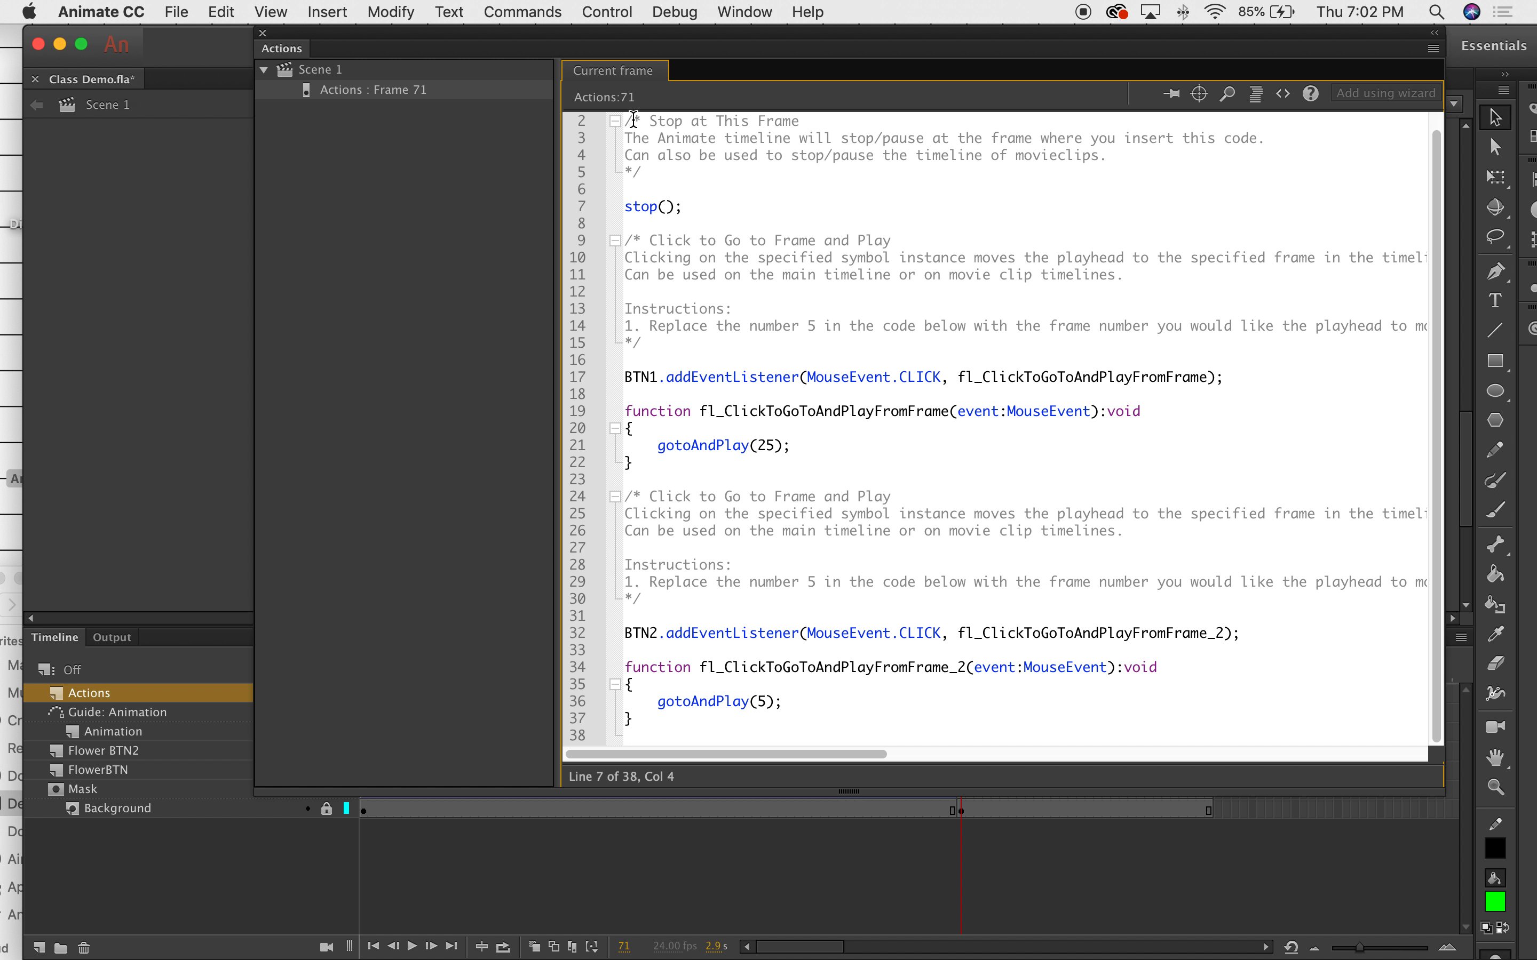
click(717, 435)
drag(765, 445, 775, 446)
drag(760, 445, 768, 446)
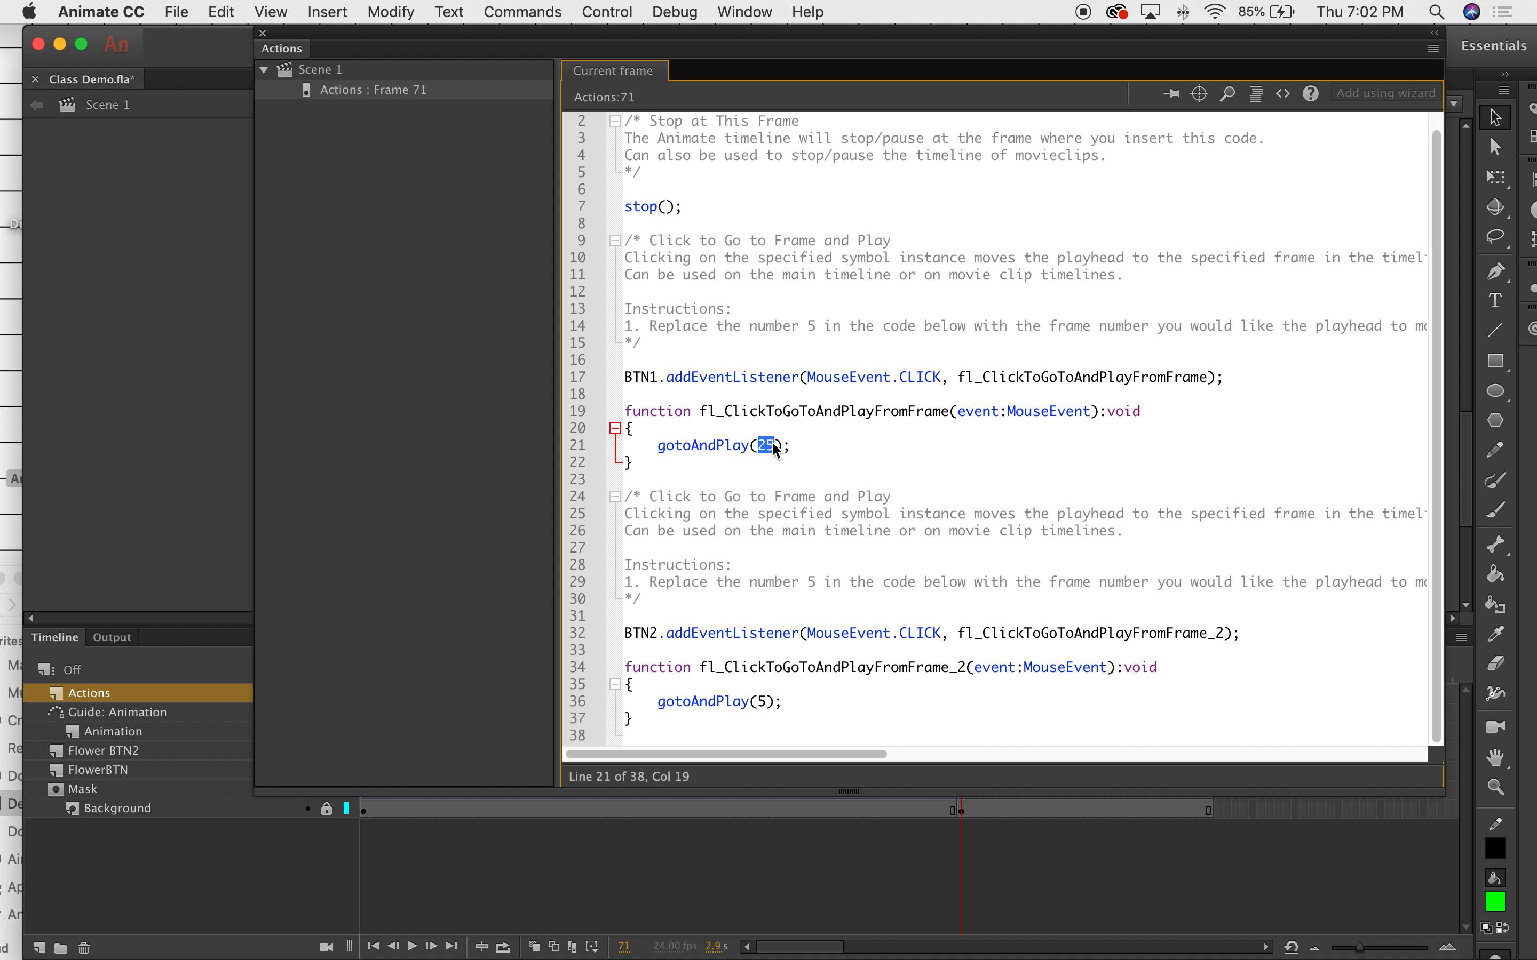
text(1)
double_click(761, 701)
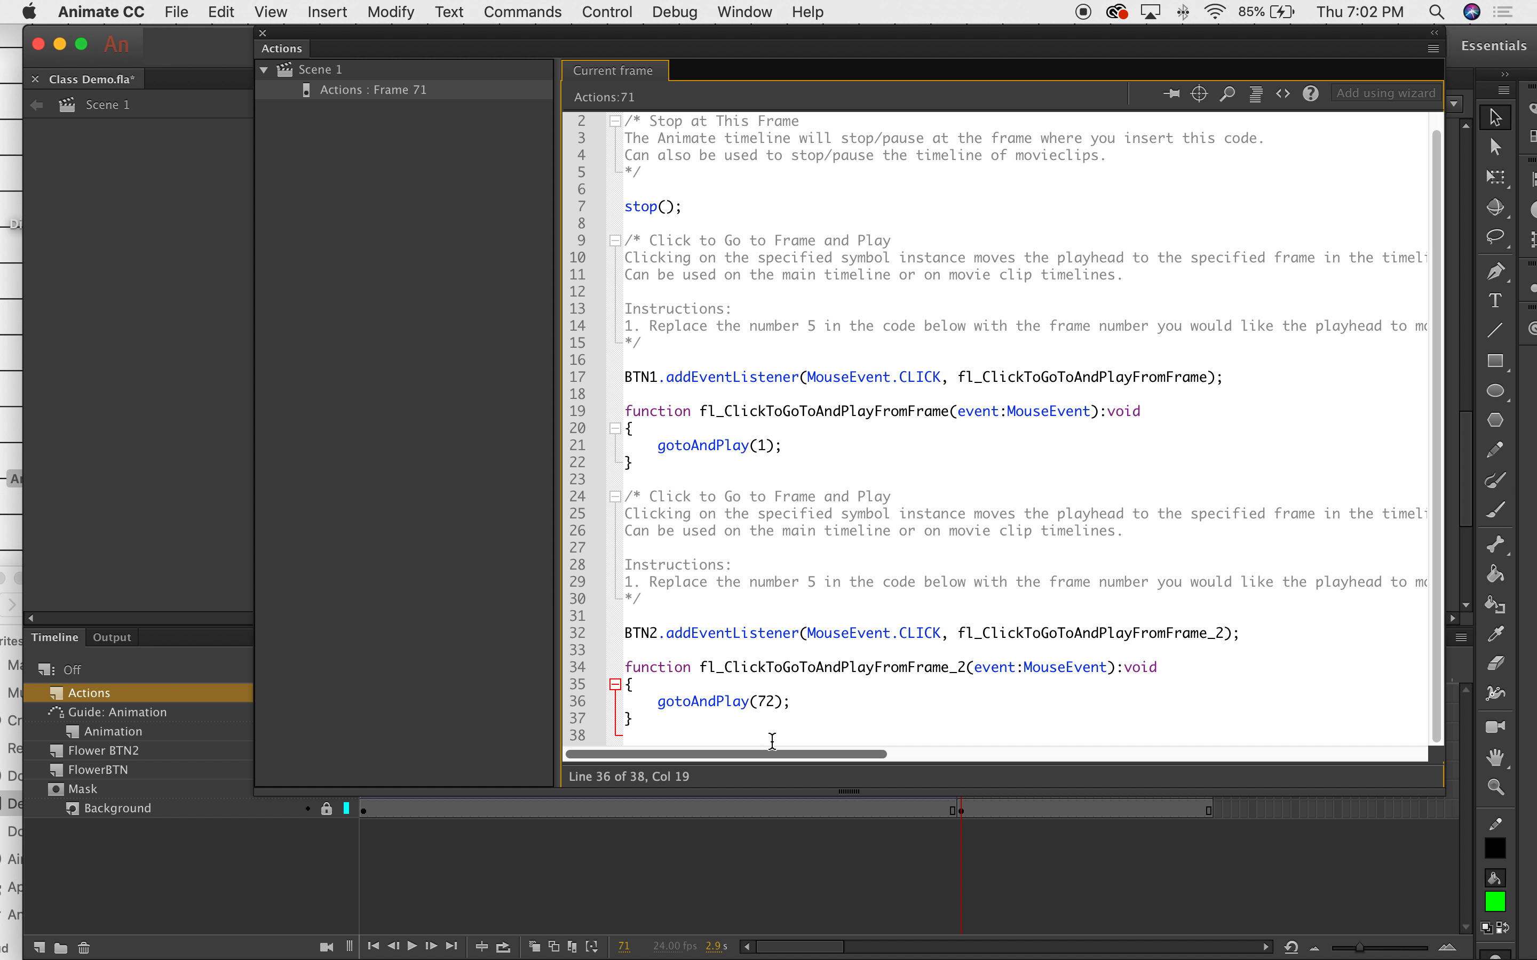
click(263, 33)
drag(1469, 496, 1473, 405)
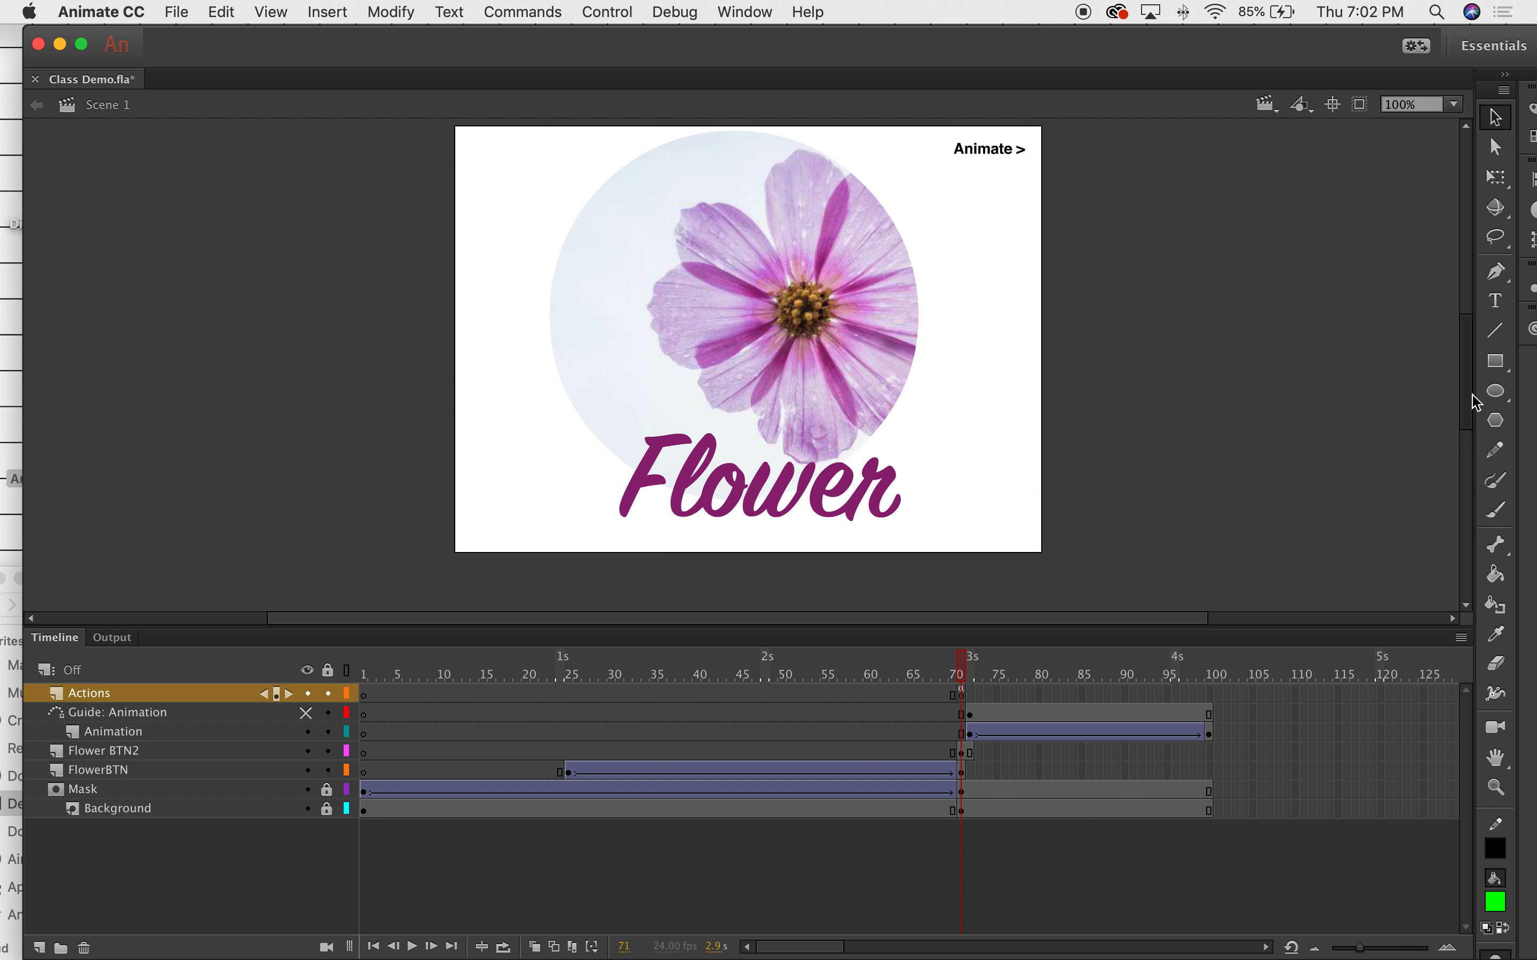
Test the movie as a SWF and try the Flower and Animate > buttons.
click(744, 11)
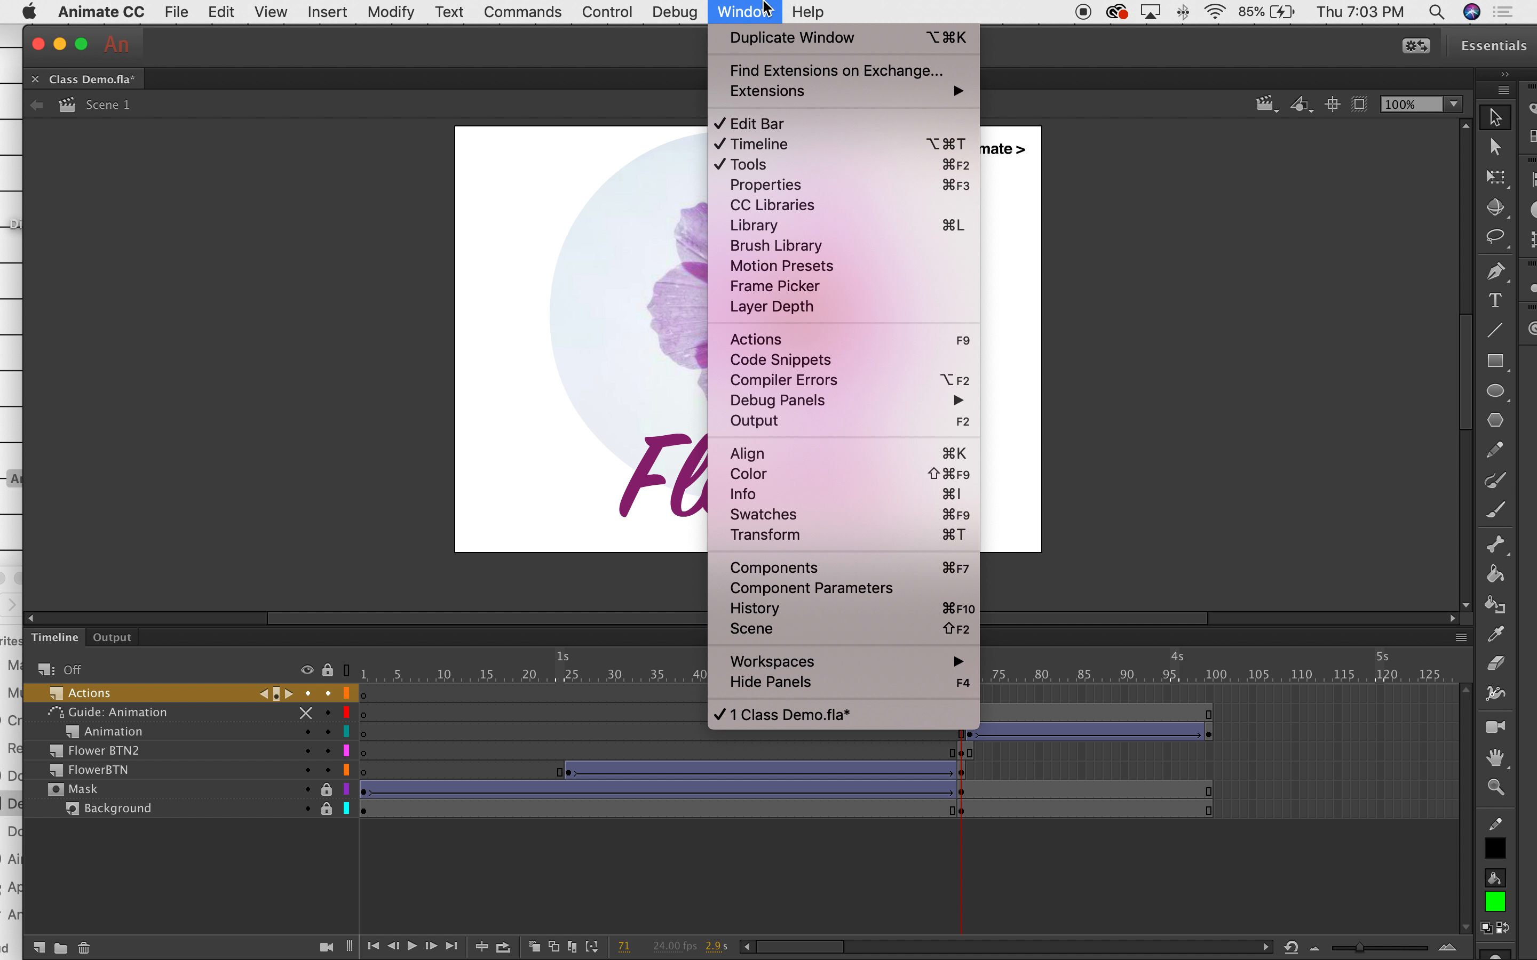
mouse_move(648, 10)
click(655, 209)
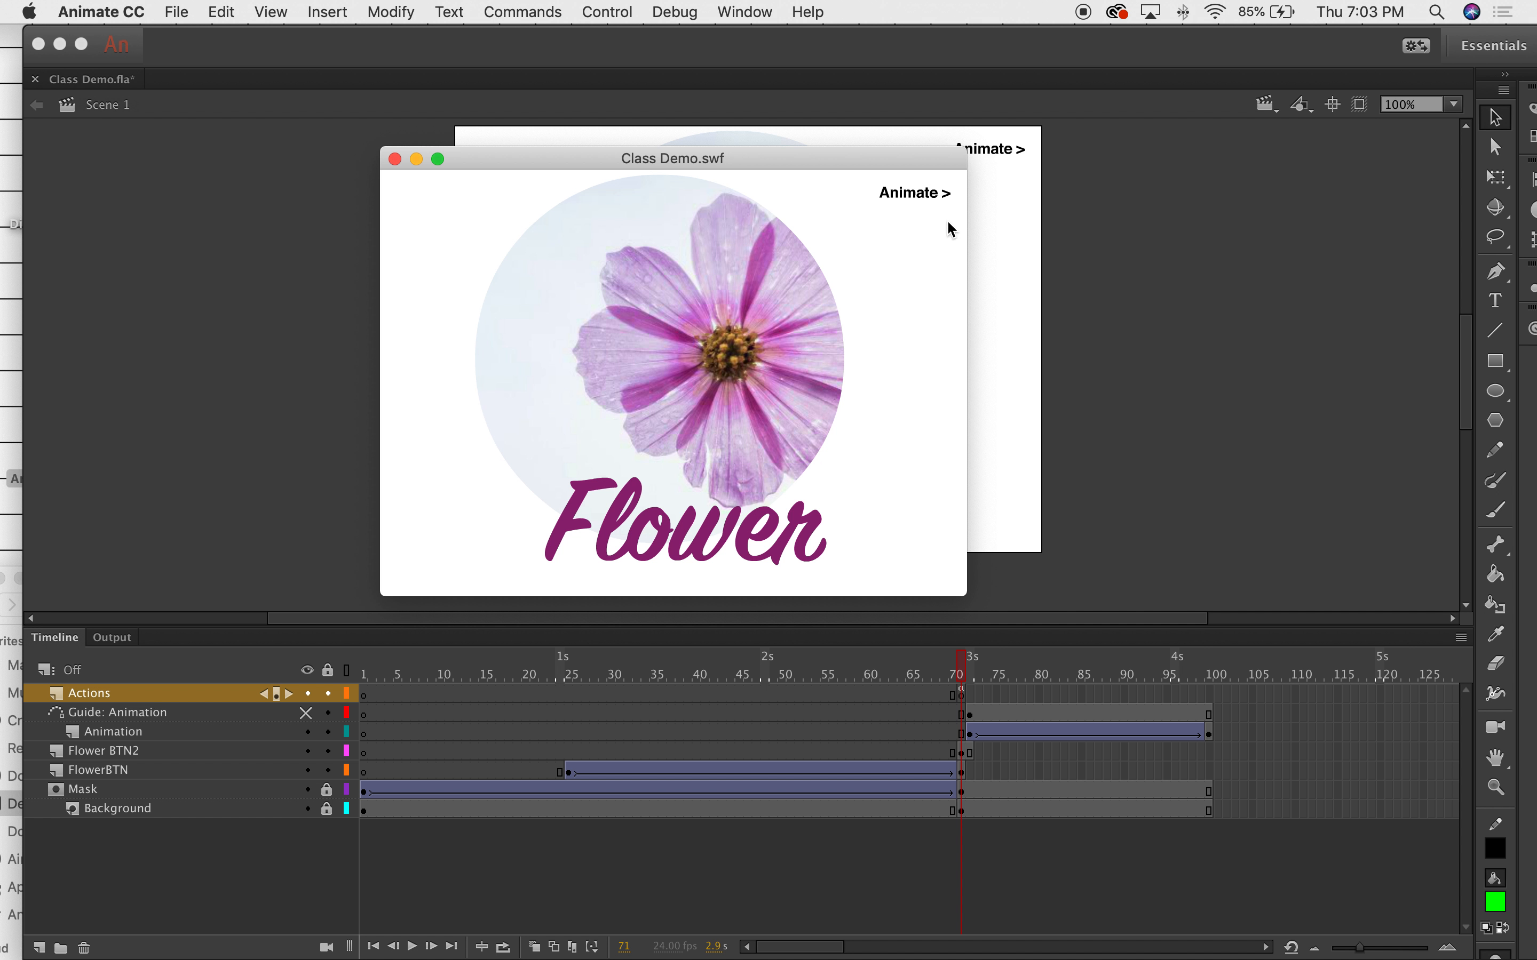
click(684, 543)
click(902, 193)
Back in Animate, scrub to frame 100 and select that frame on the Actions layer.
click(1010, 661)
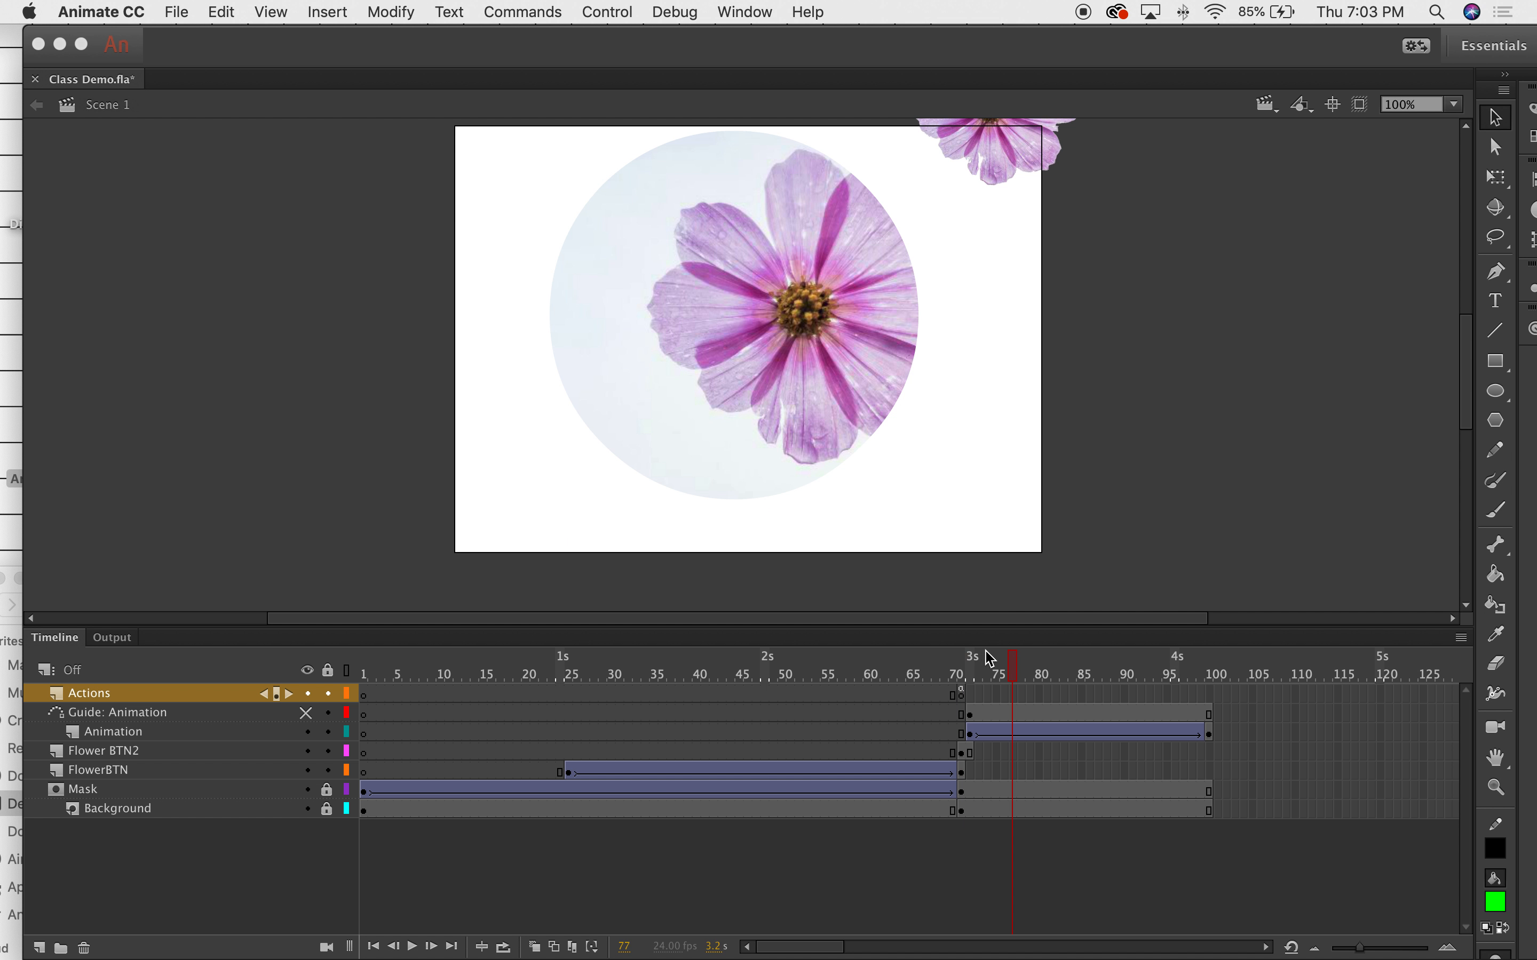
drag(1015, 663, 1271, 678)
click(1210, 693)
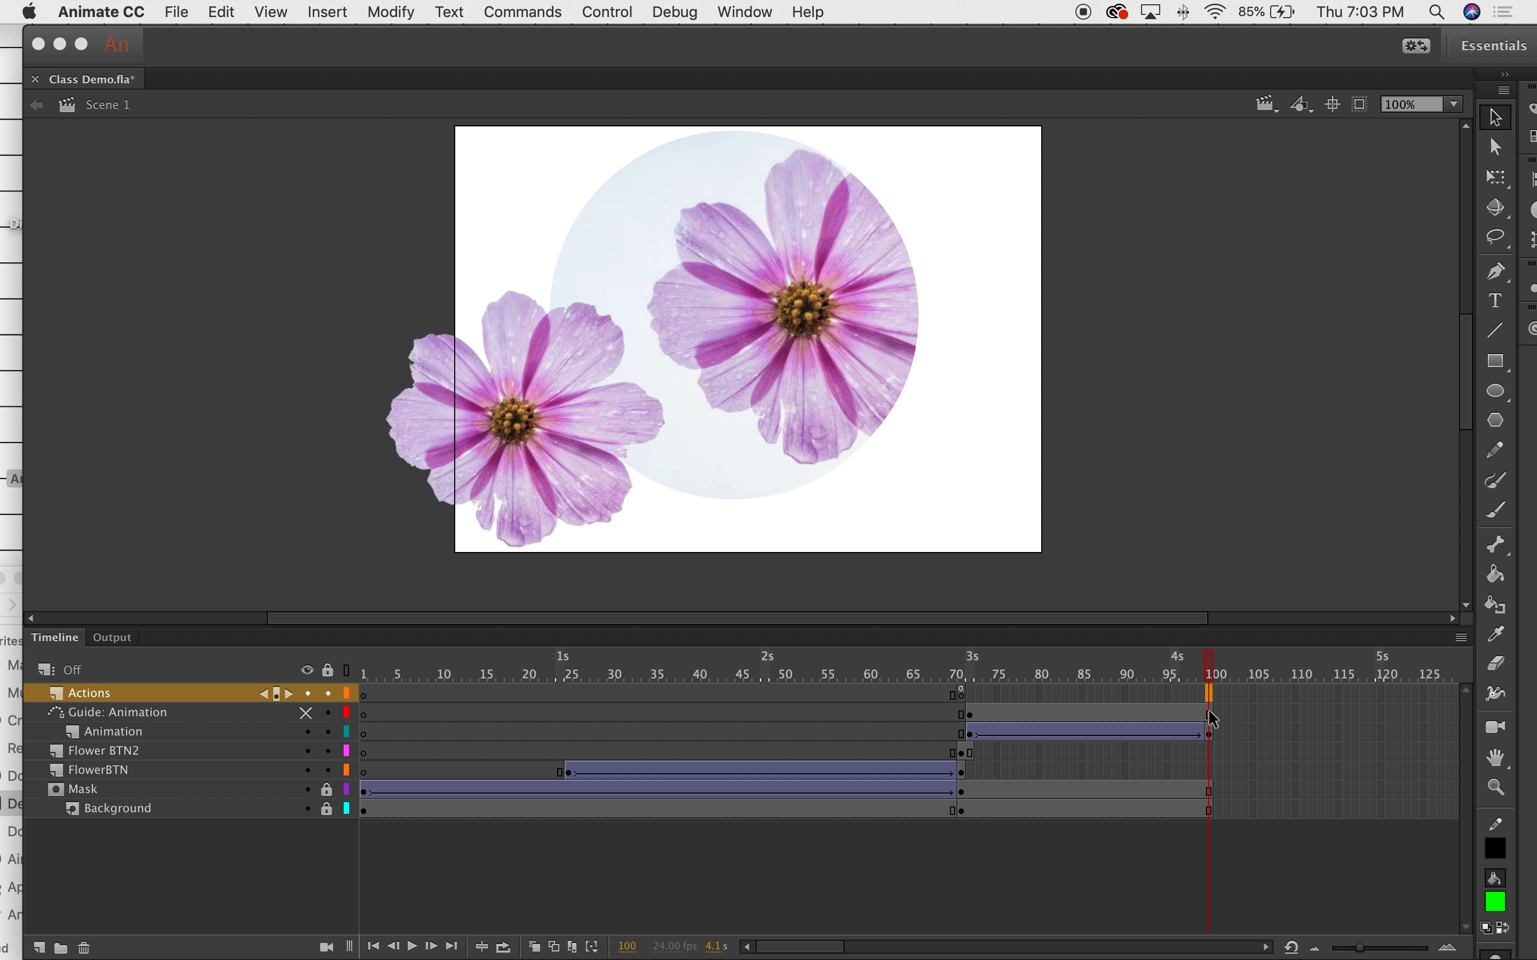
Review the existing script on Actions frame 71 in the Actions panel, then close it.
click(1209, 713)
click(803, 10)
mouse_move(746, 12)
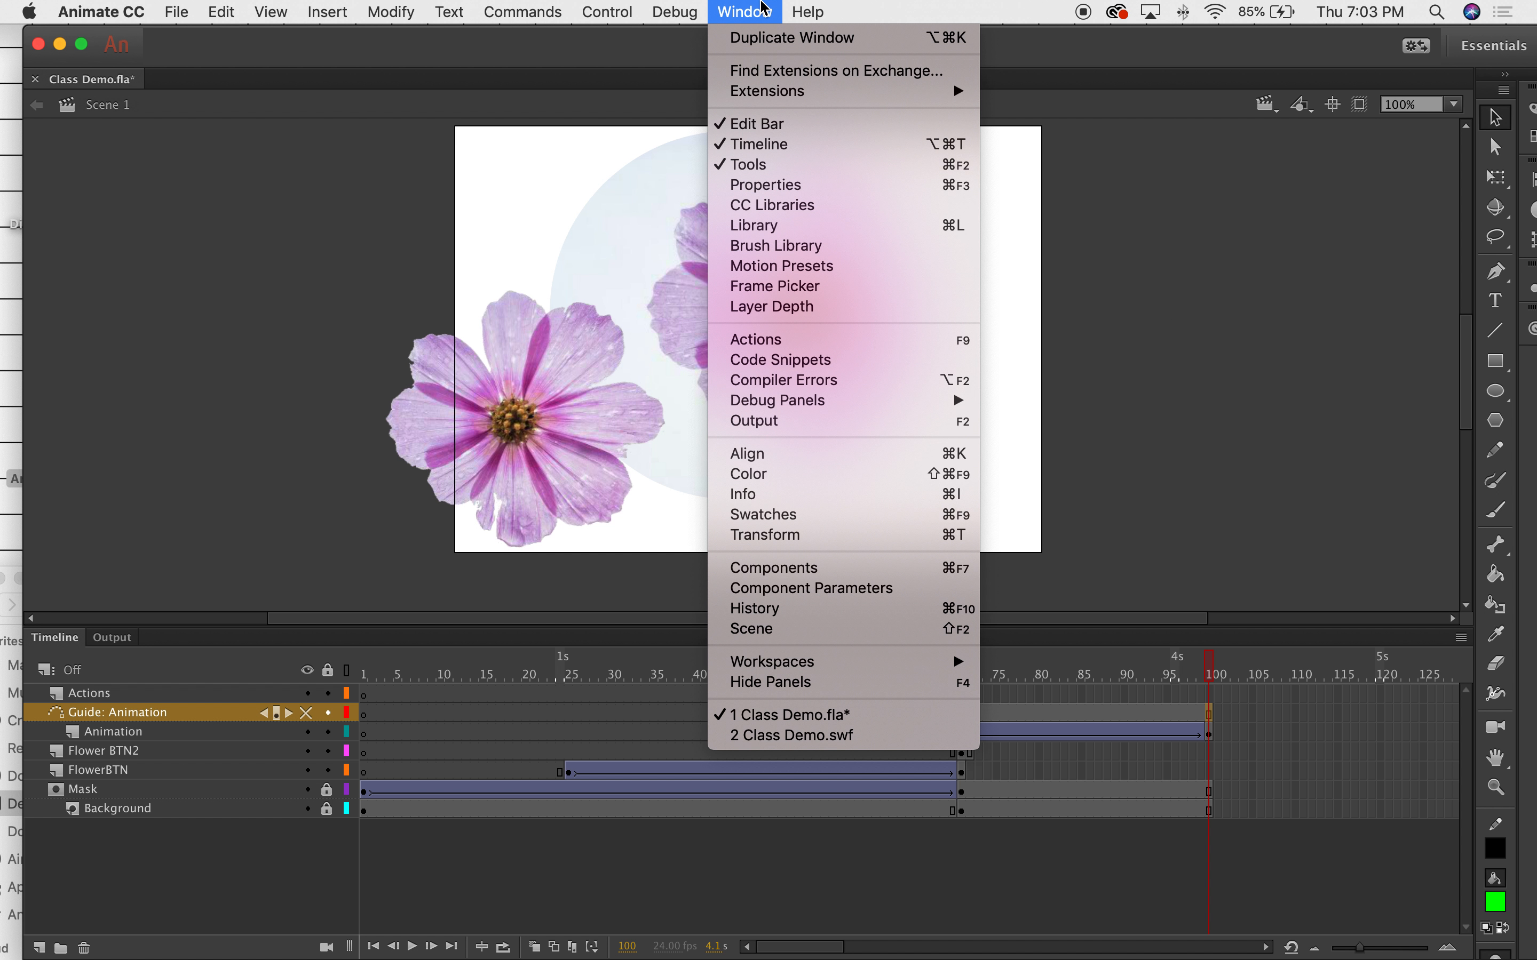
click(798, 343)
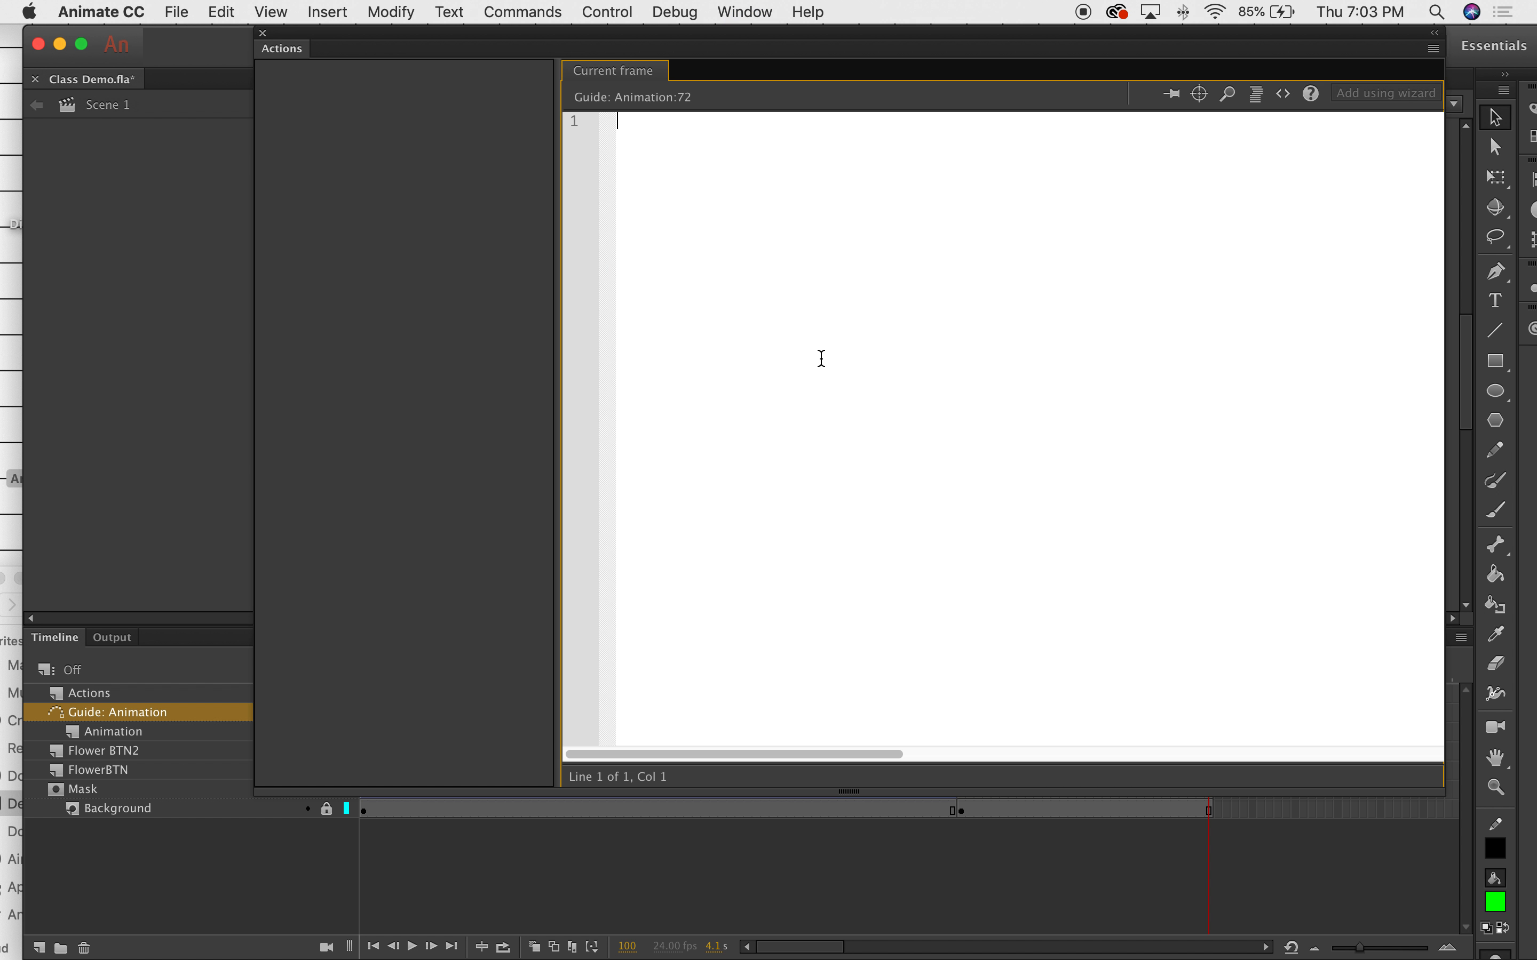
click(413, 90)
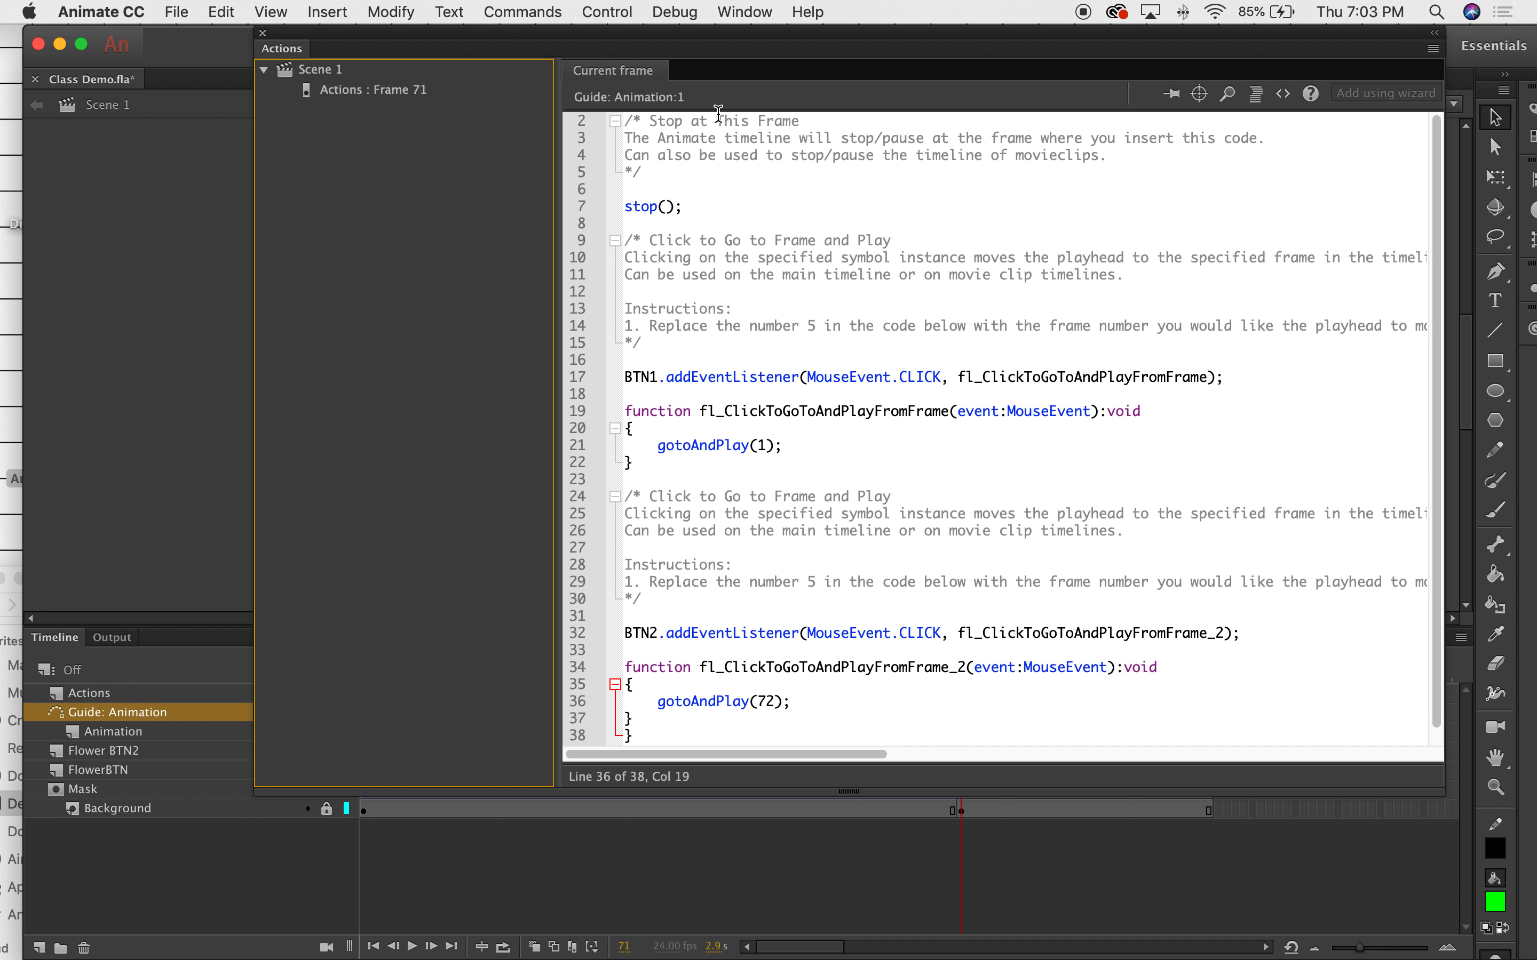
click(675, 734)
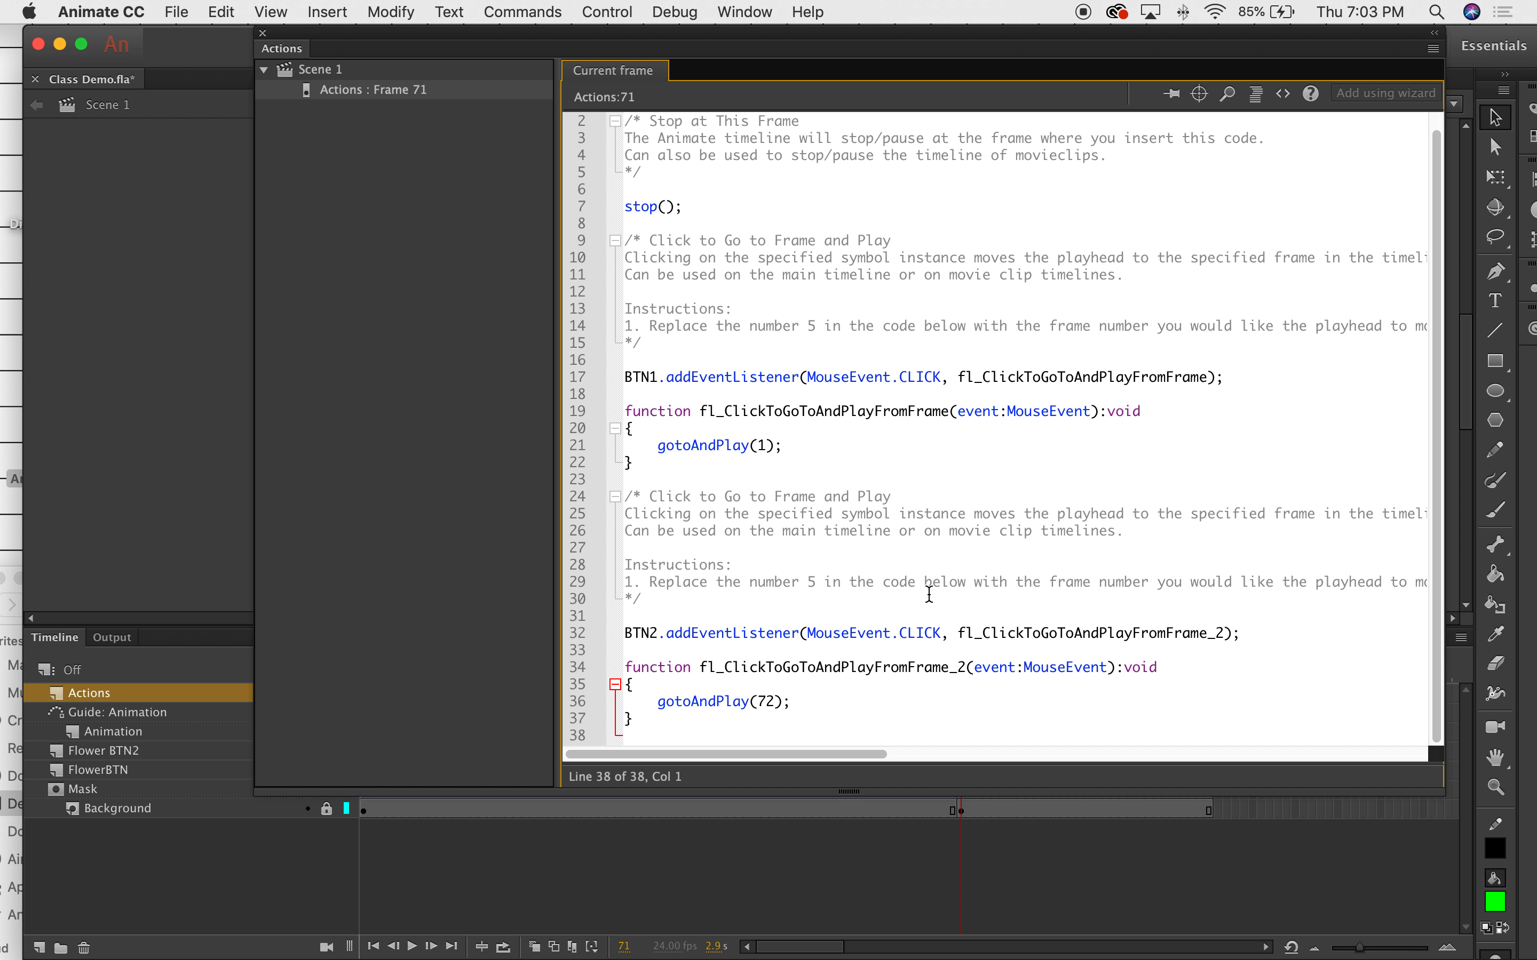
click(262, 33)
Open the Actions panel for frame 100 and browse Code Snippets to ActionScript > Timeline Navigation.
click(1209, 713)
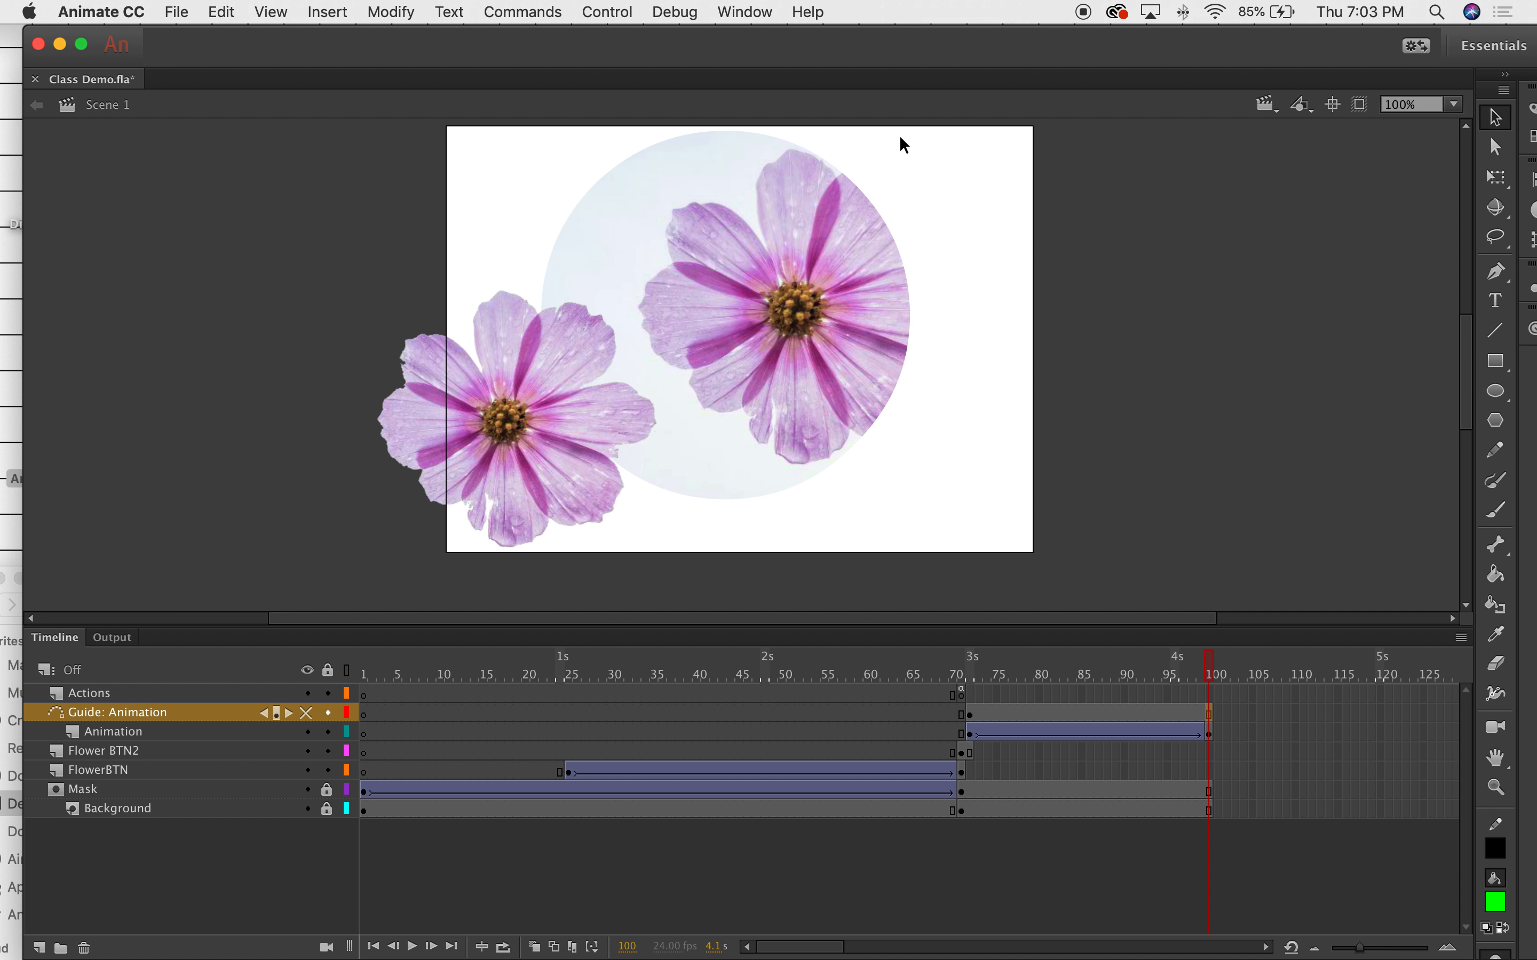
click(744, 11)
click(954, 336)
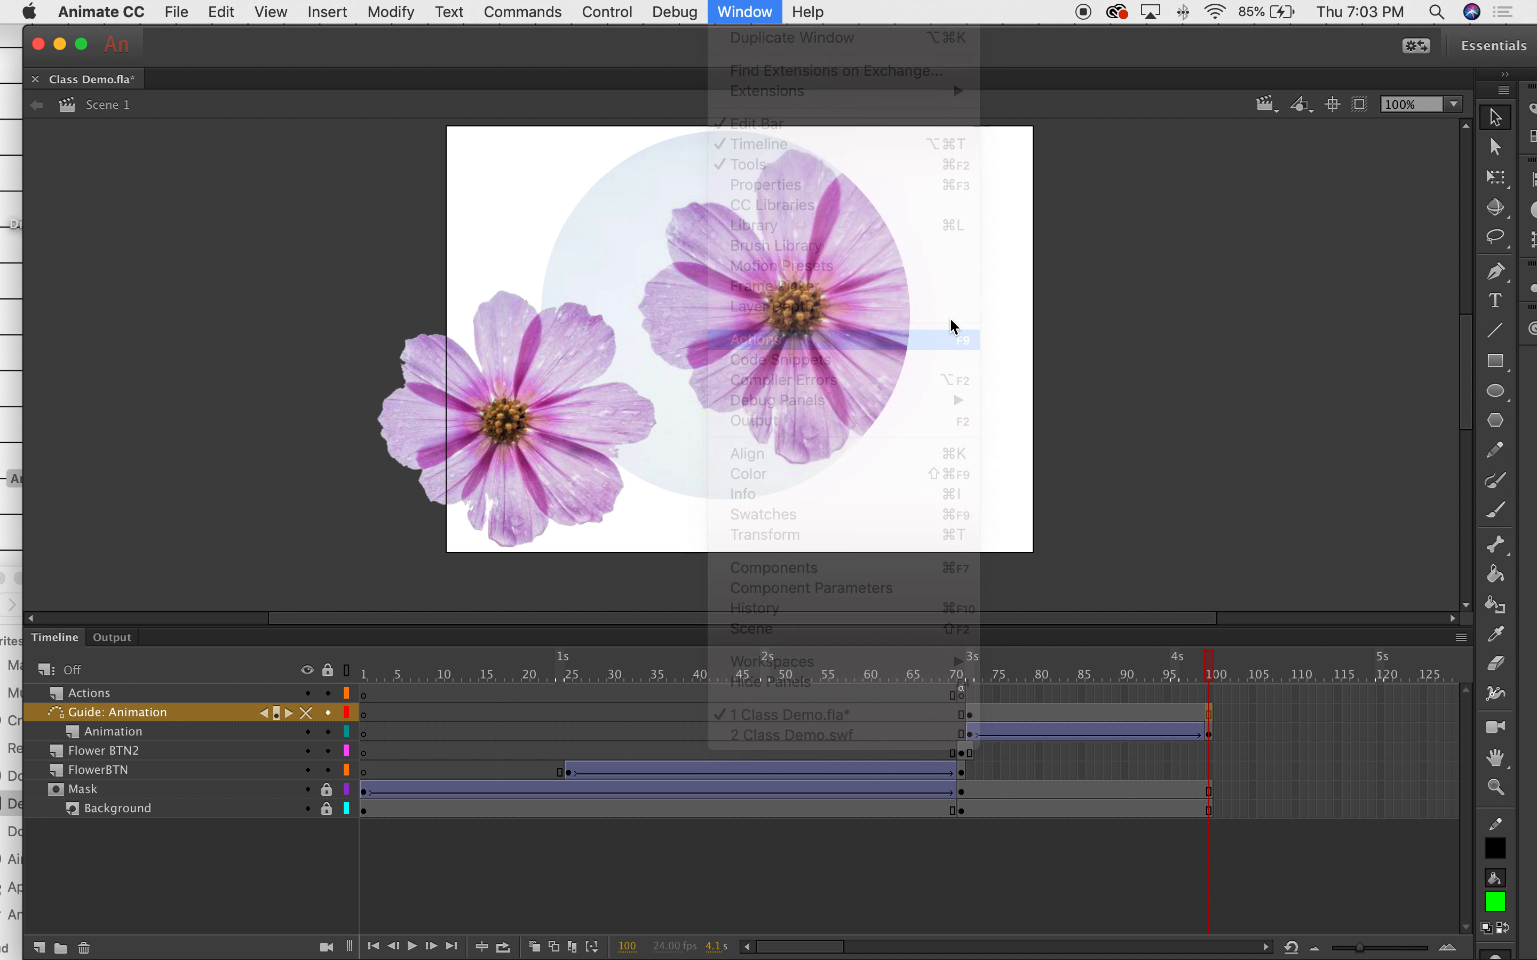
click(1283, 93)
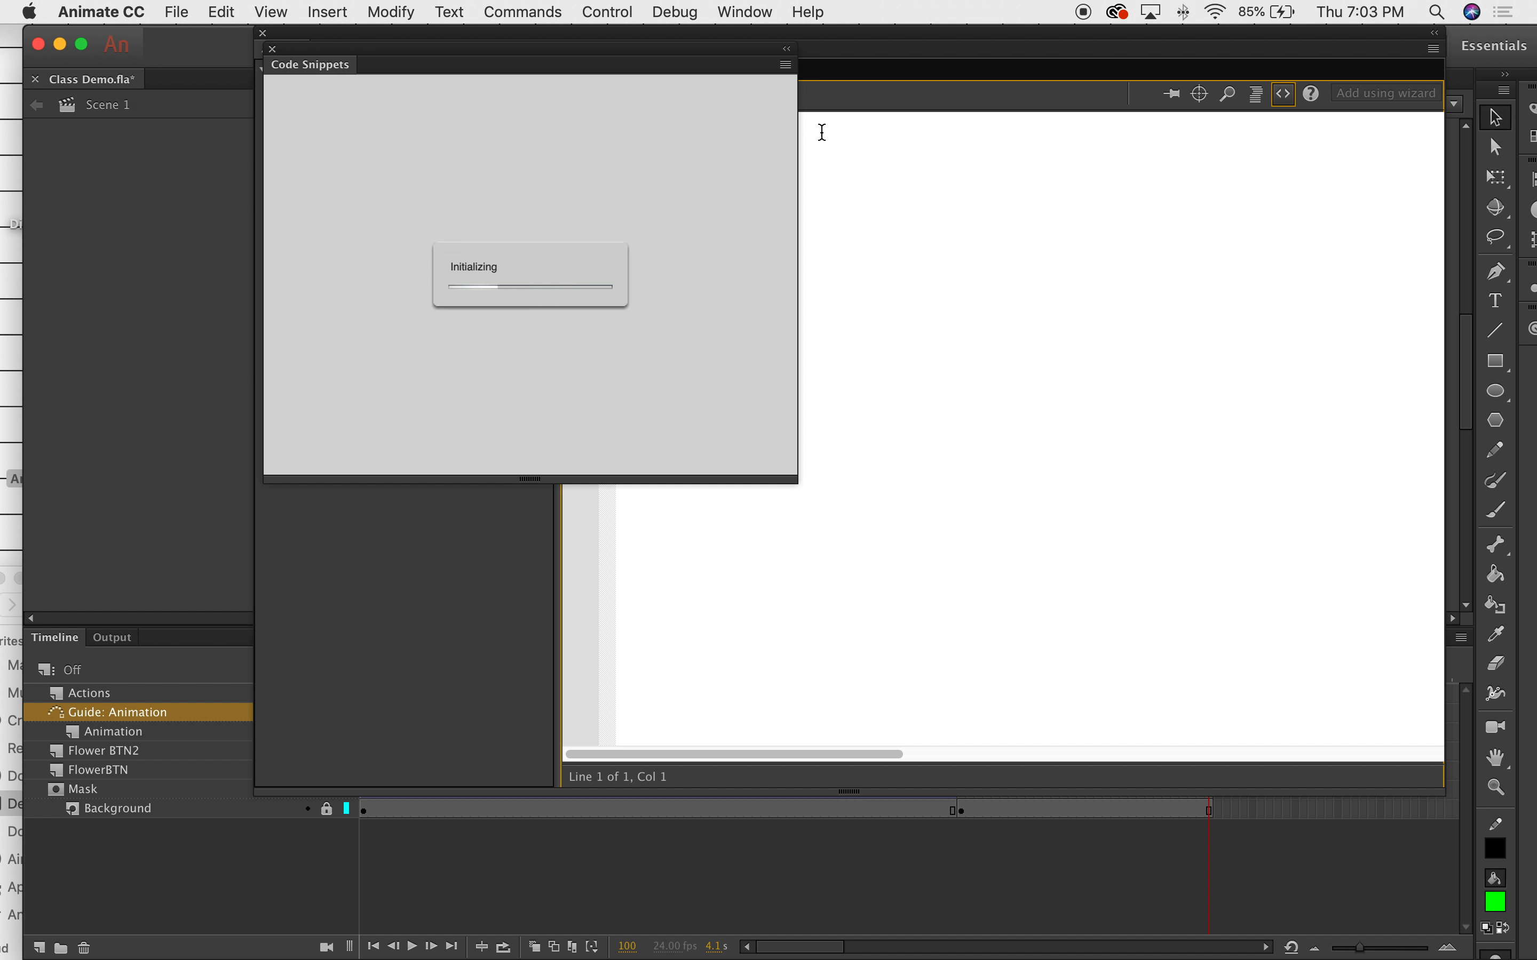
click(283, 120)
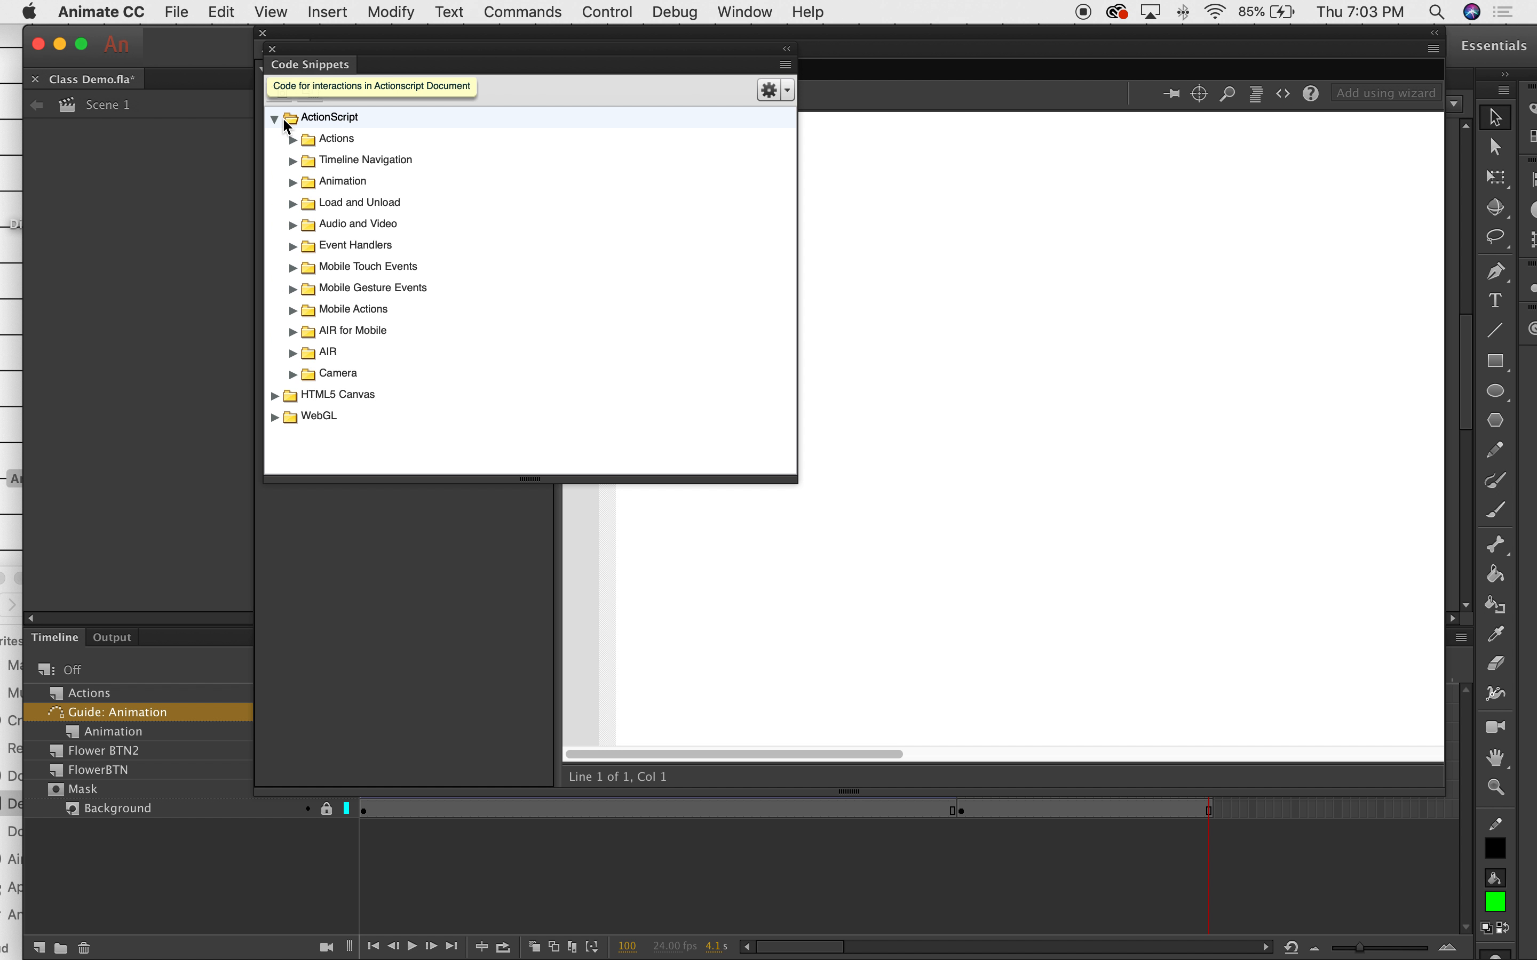
double_click(337, 138)
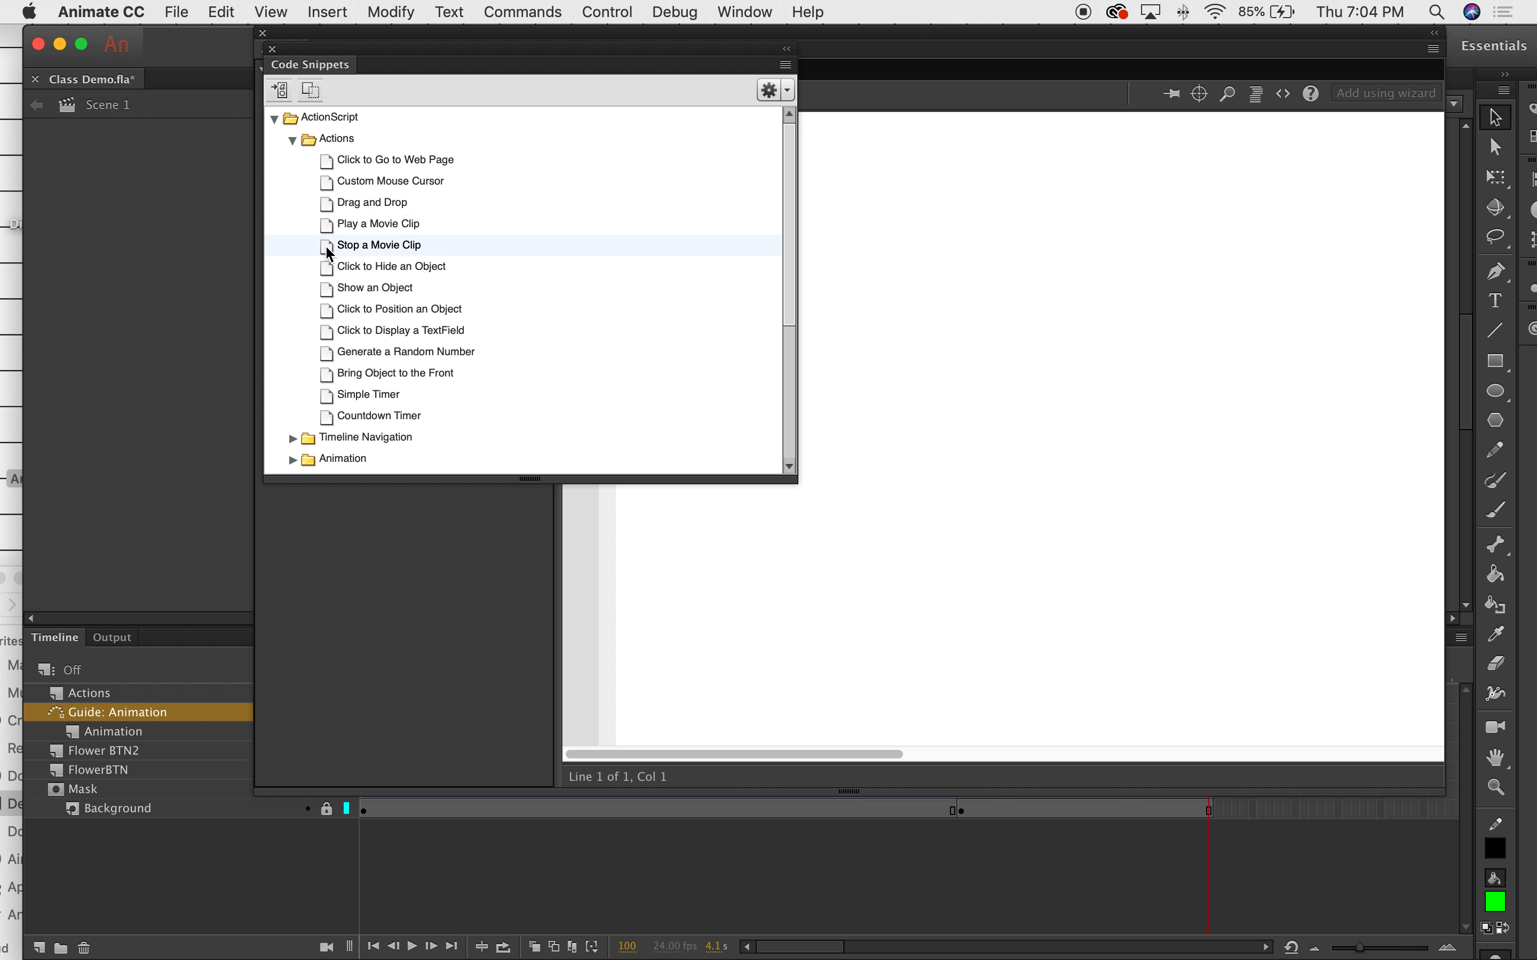
click(294, 140)
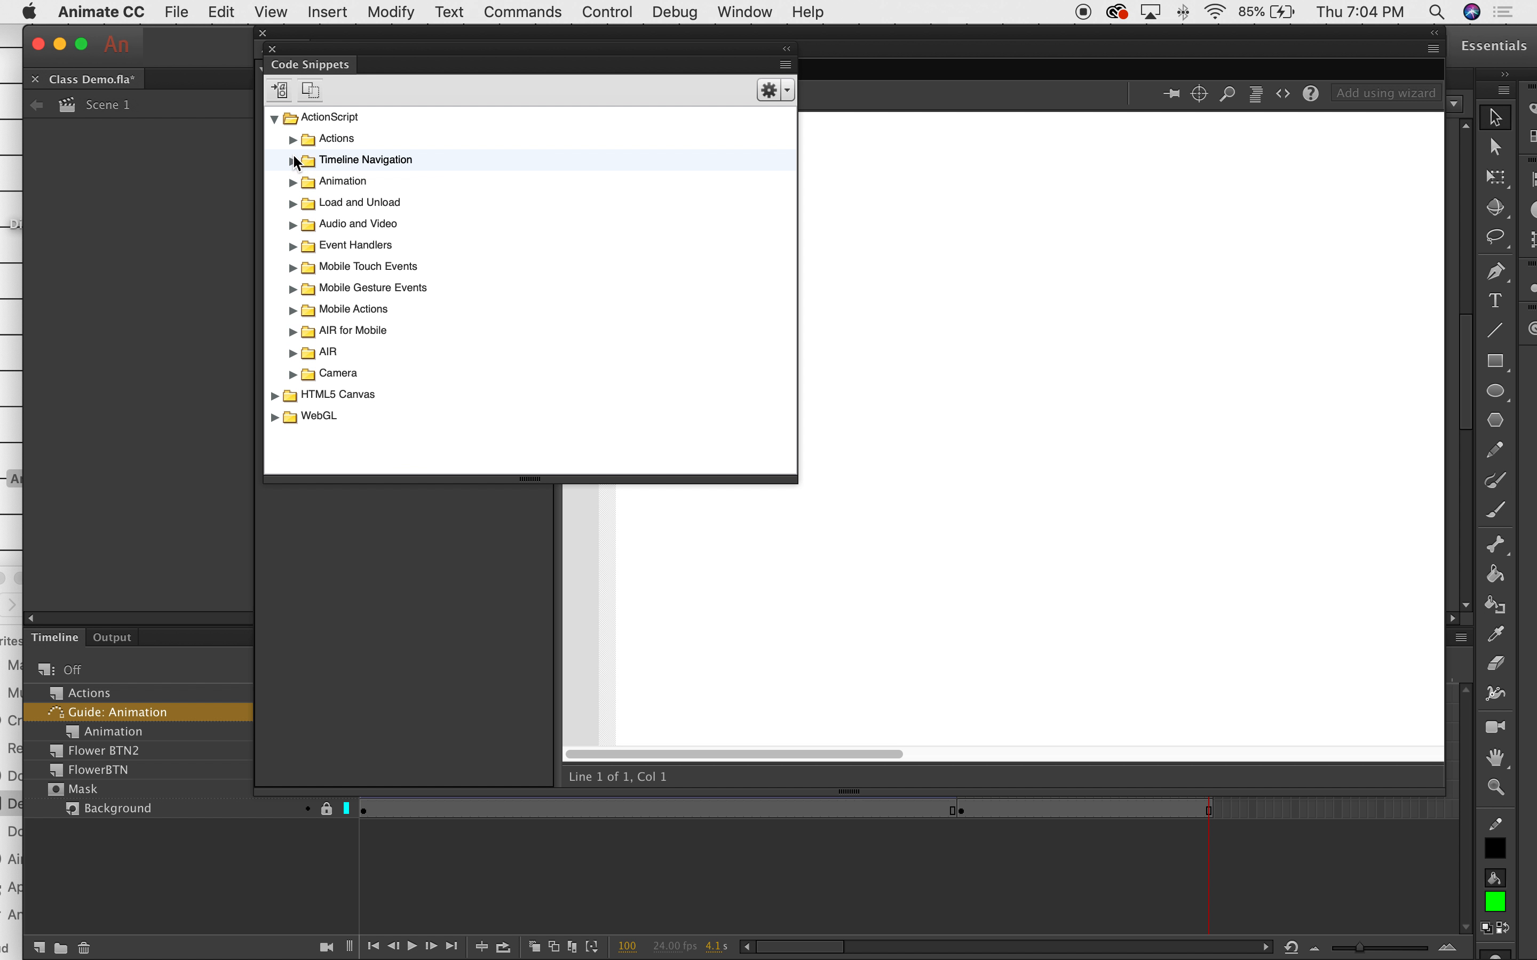
click(294, 161)
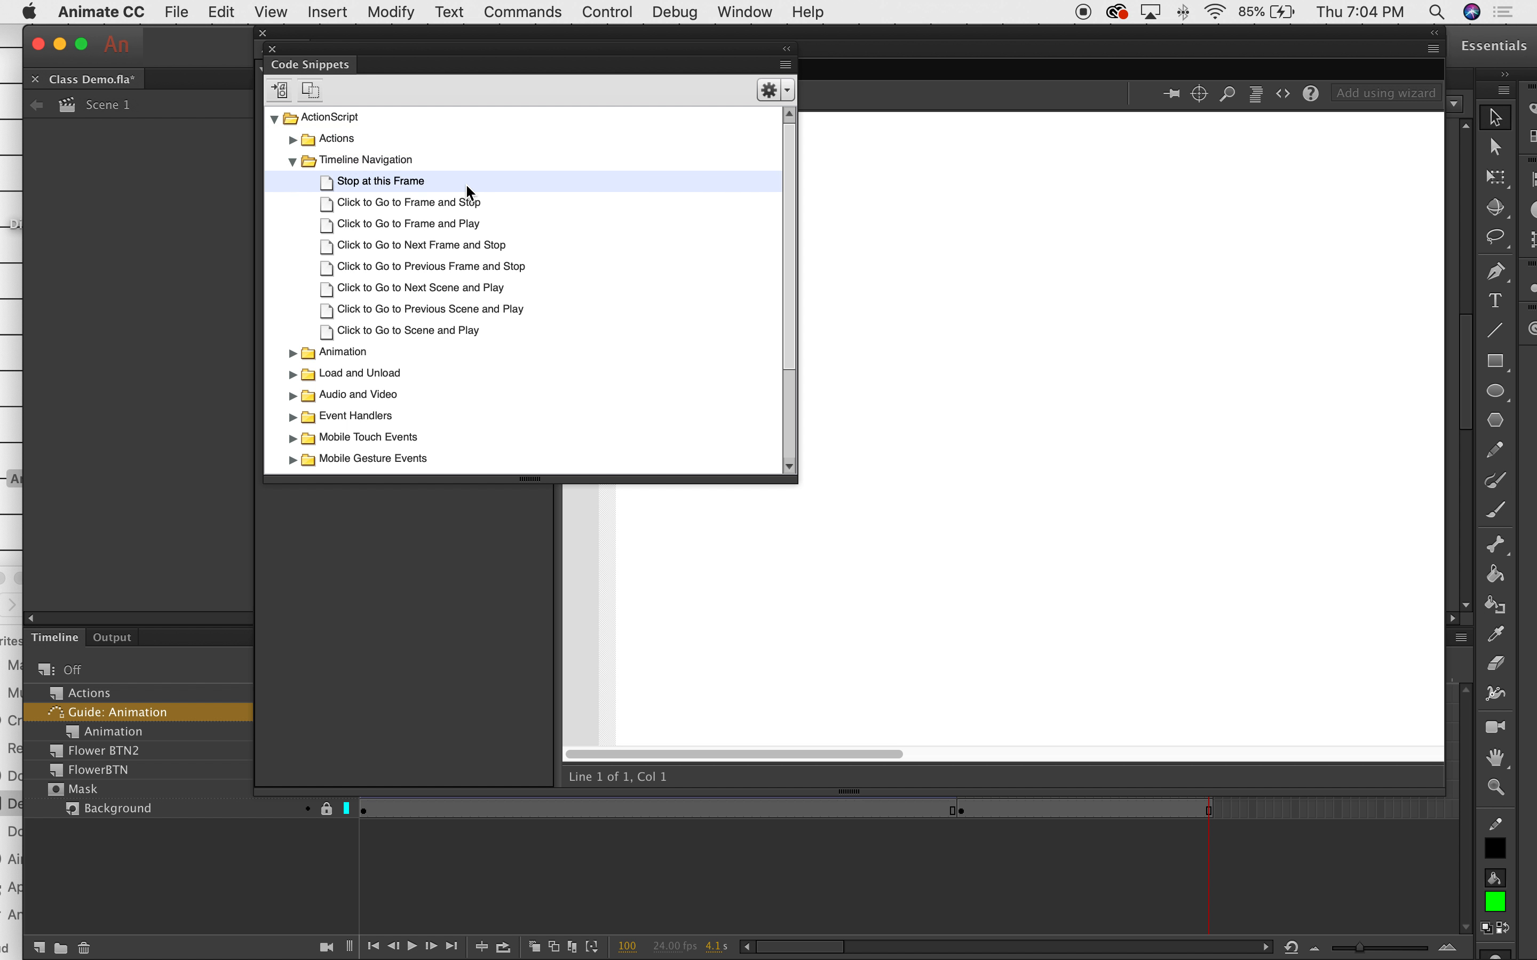
Insert the 'Stop at this Frame' snippet and close both the Actions and Code Snippets panels.
double_click(385, 190)
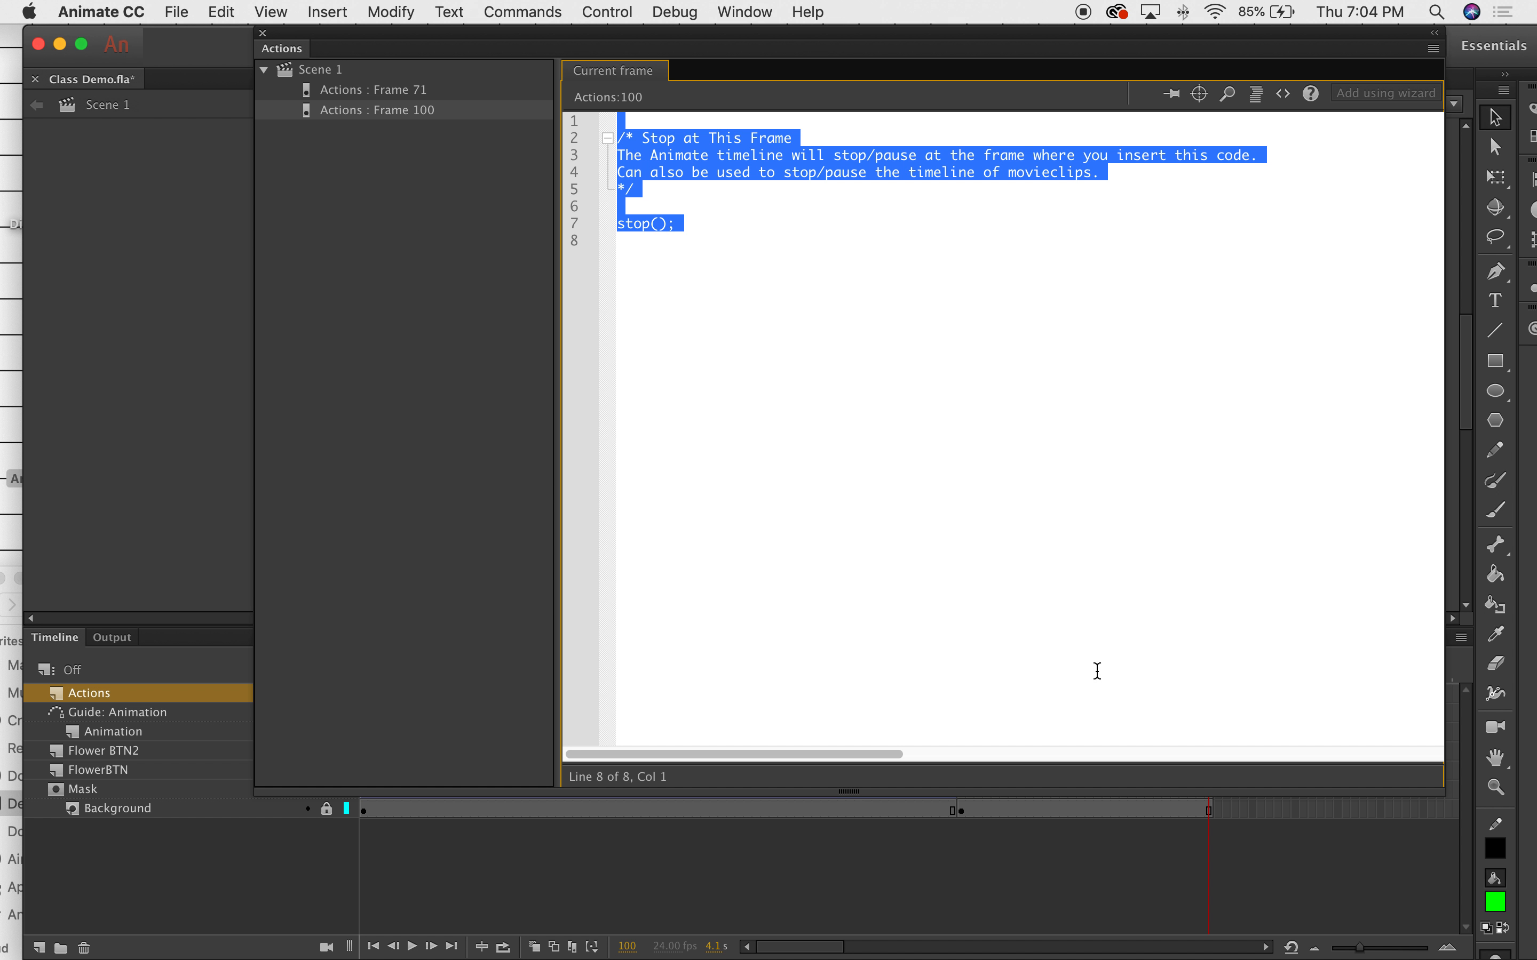
click(1025, 466)
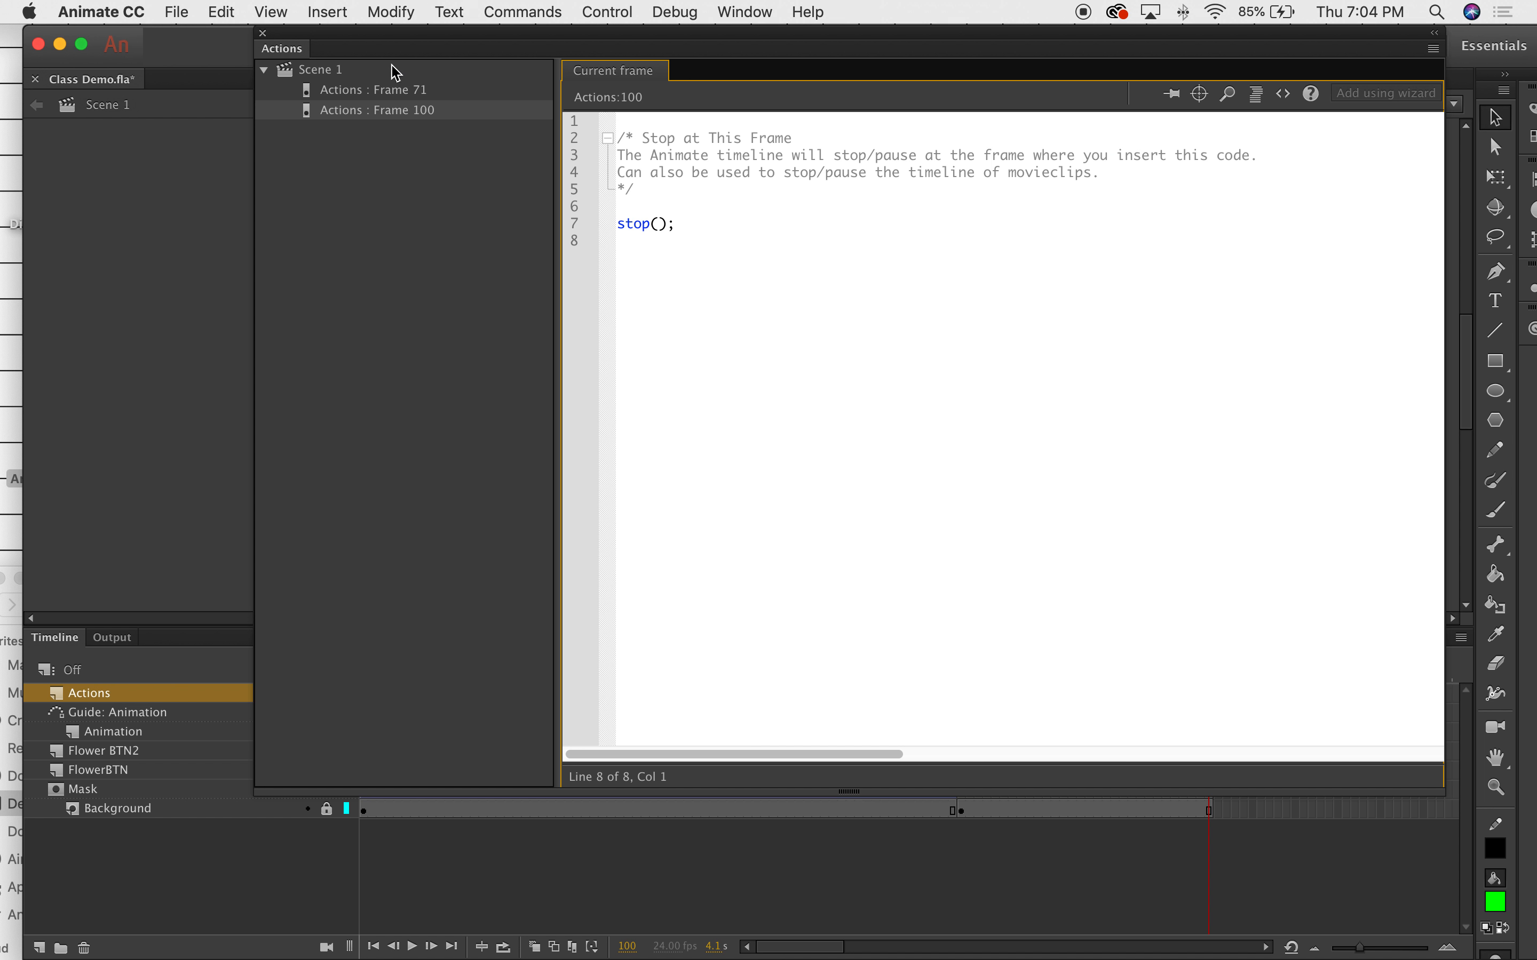
click(262, 33)
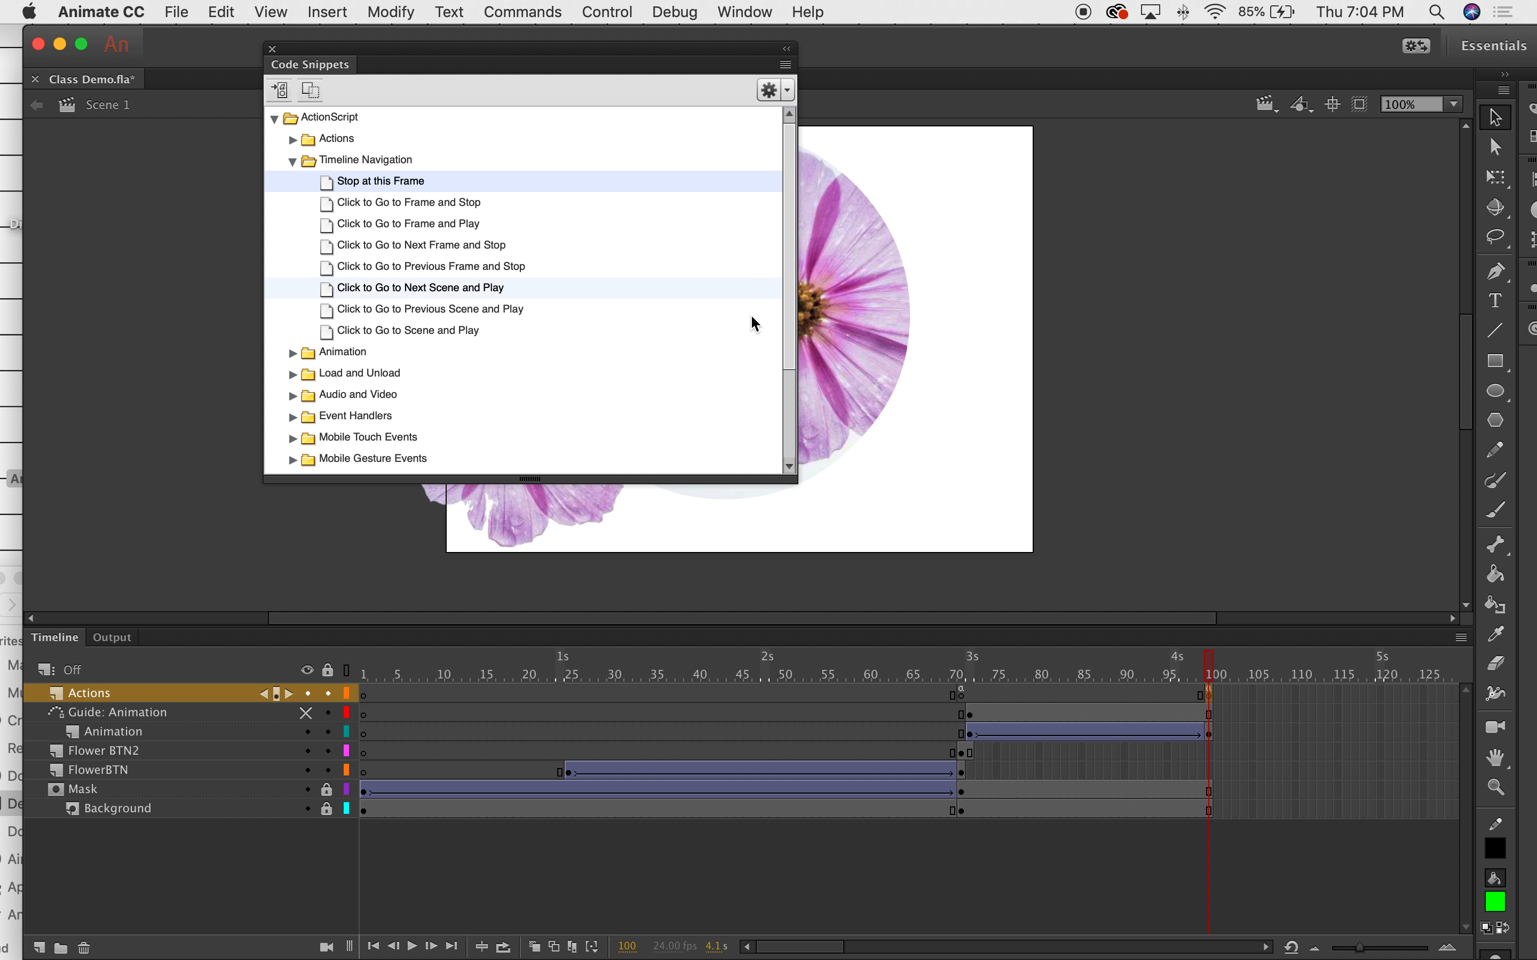
click(272, 49)
click(608, 11)
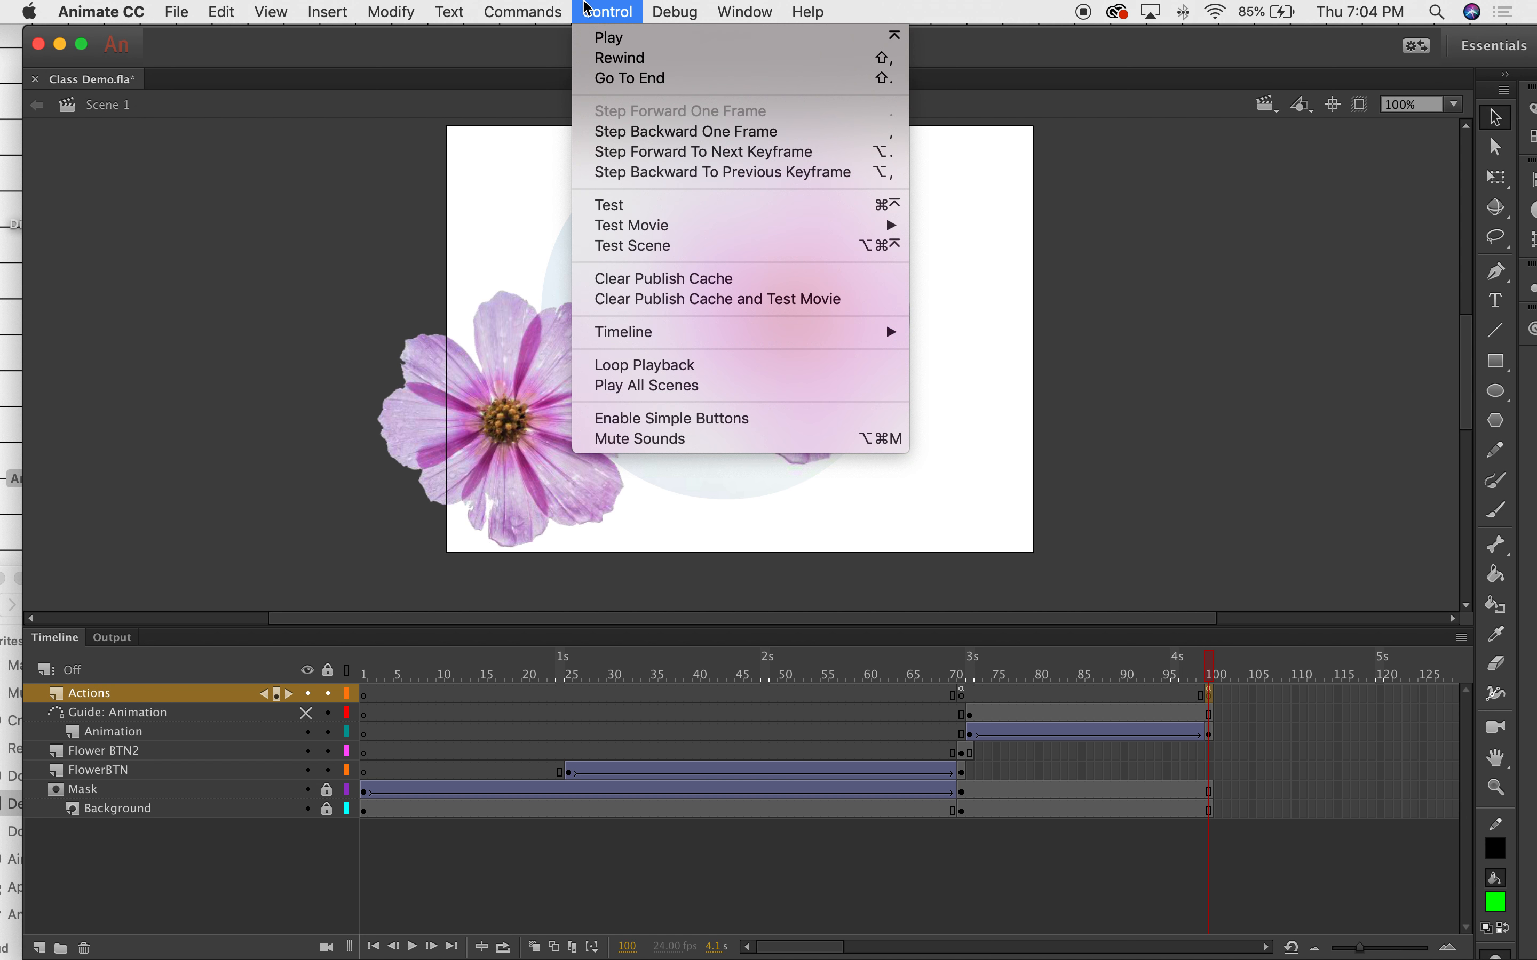
Test the movie as Class Demo.swf, decline the iPhone prompt, reopen RECOVER_Class Demo.fla, minimize Animate.
click(666, 207)
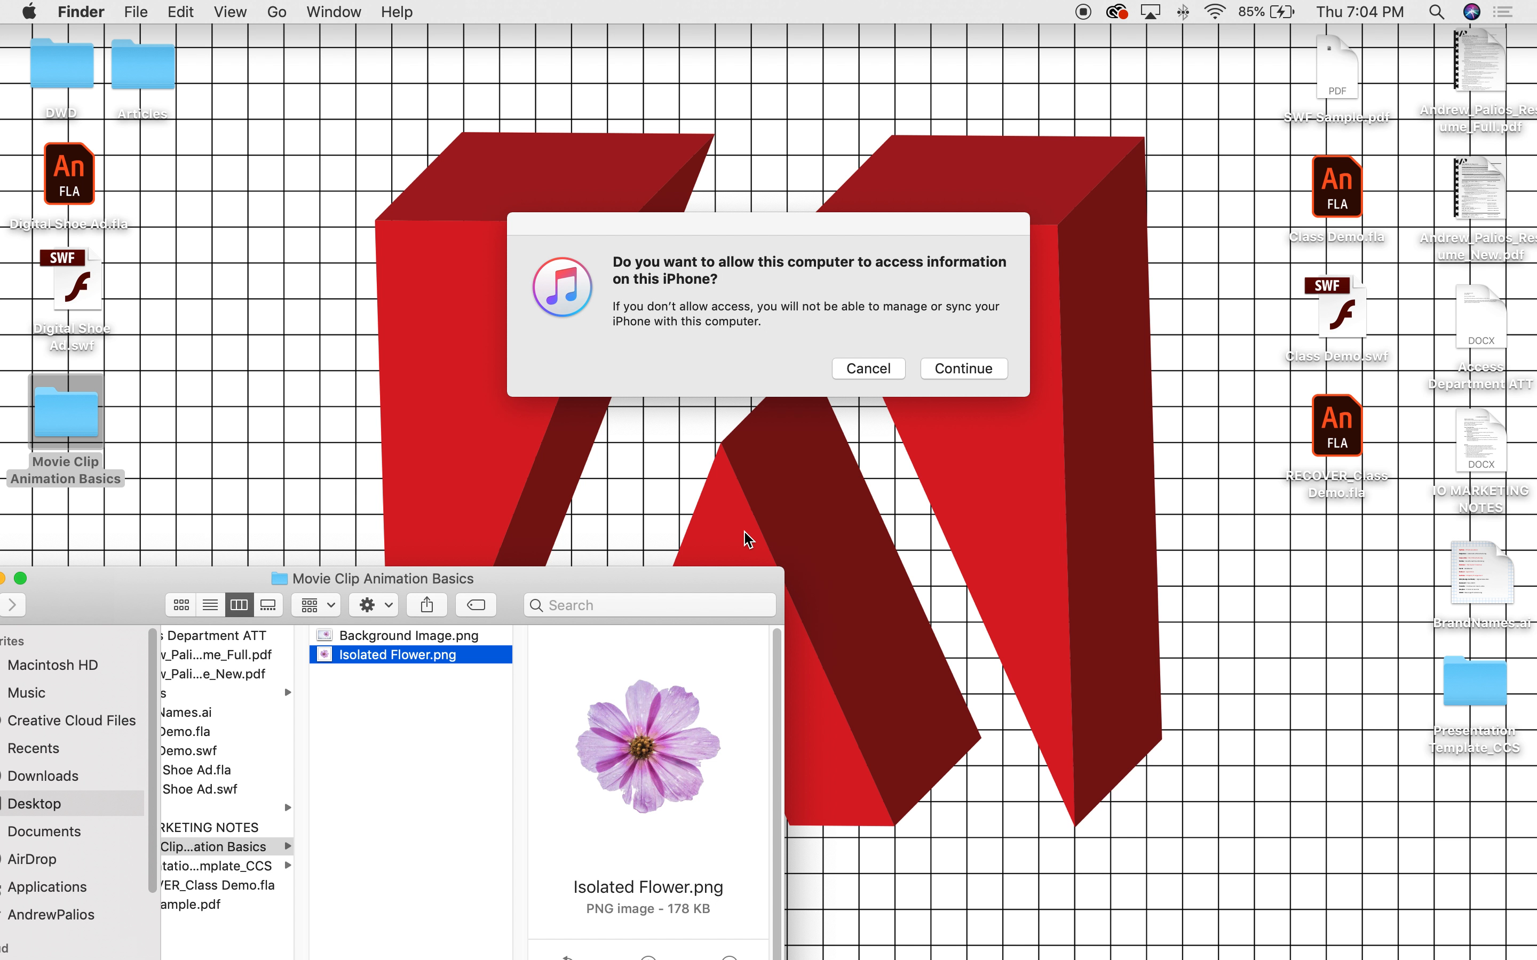
click(889, 369)
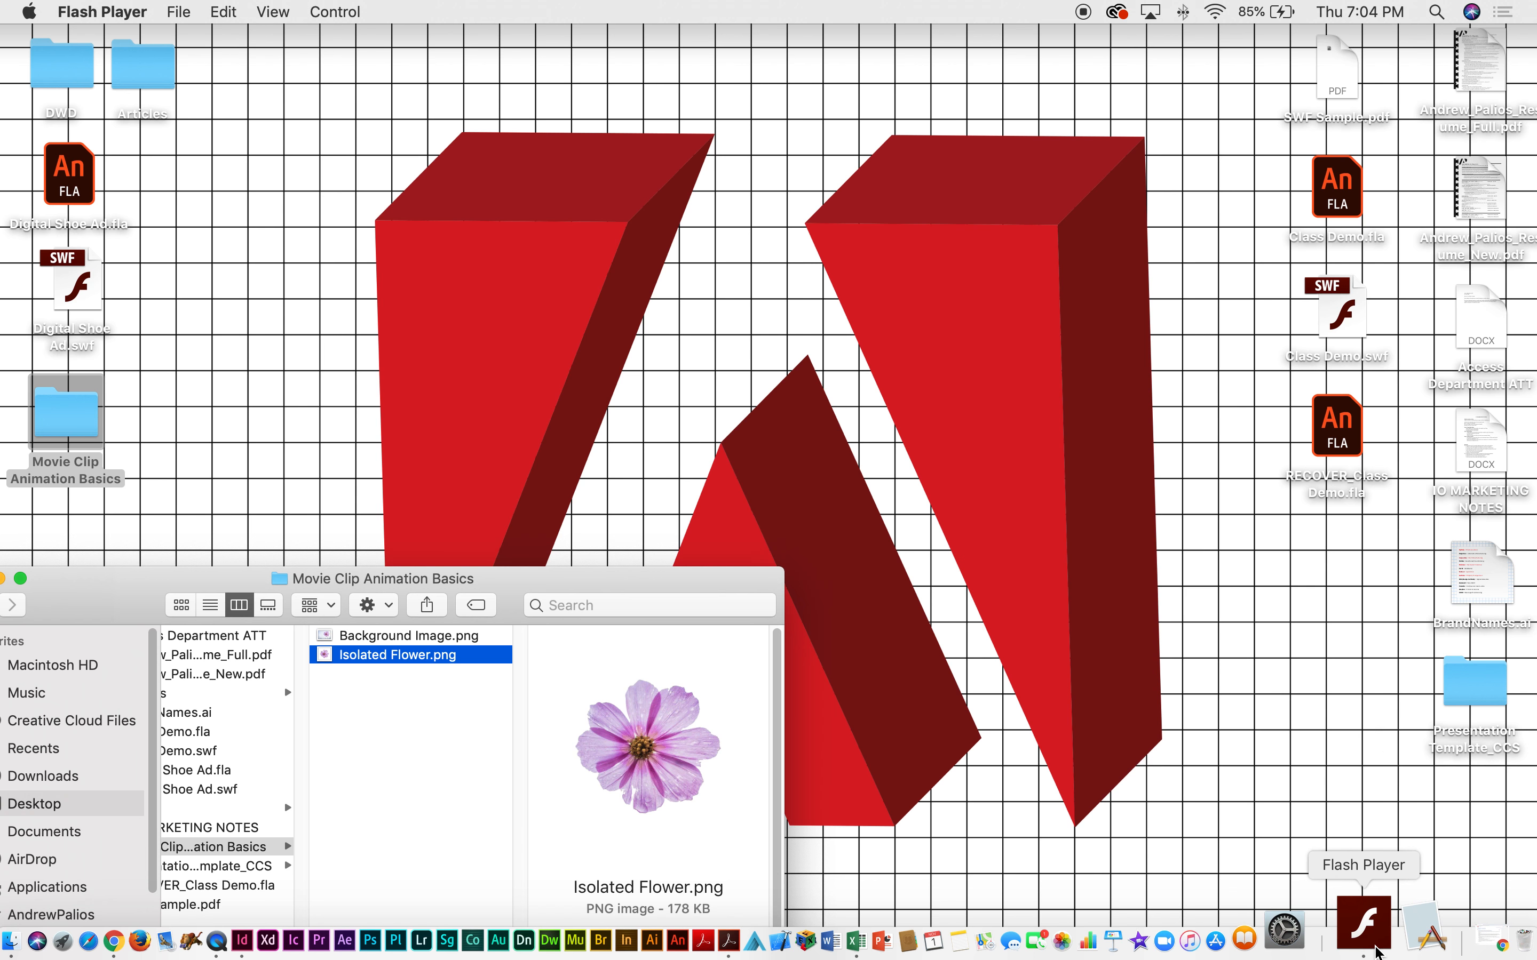
click(1454, 934)
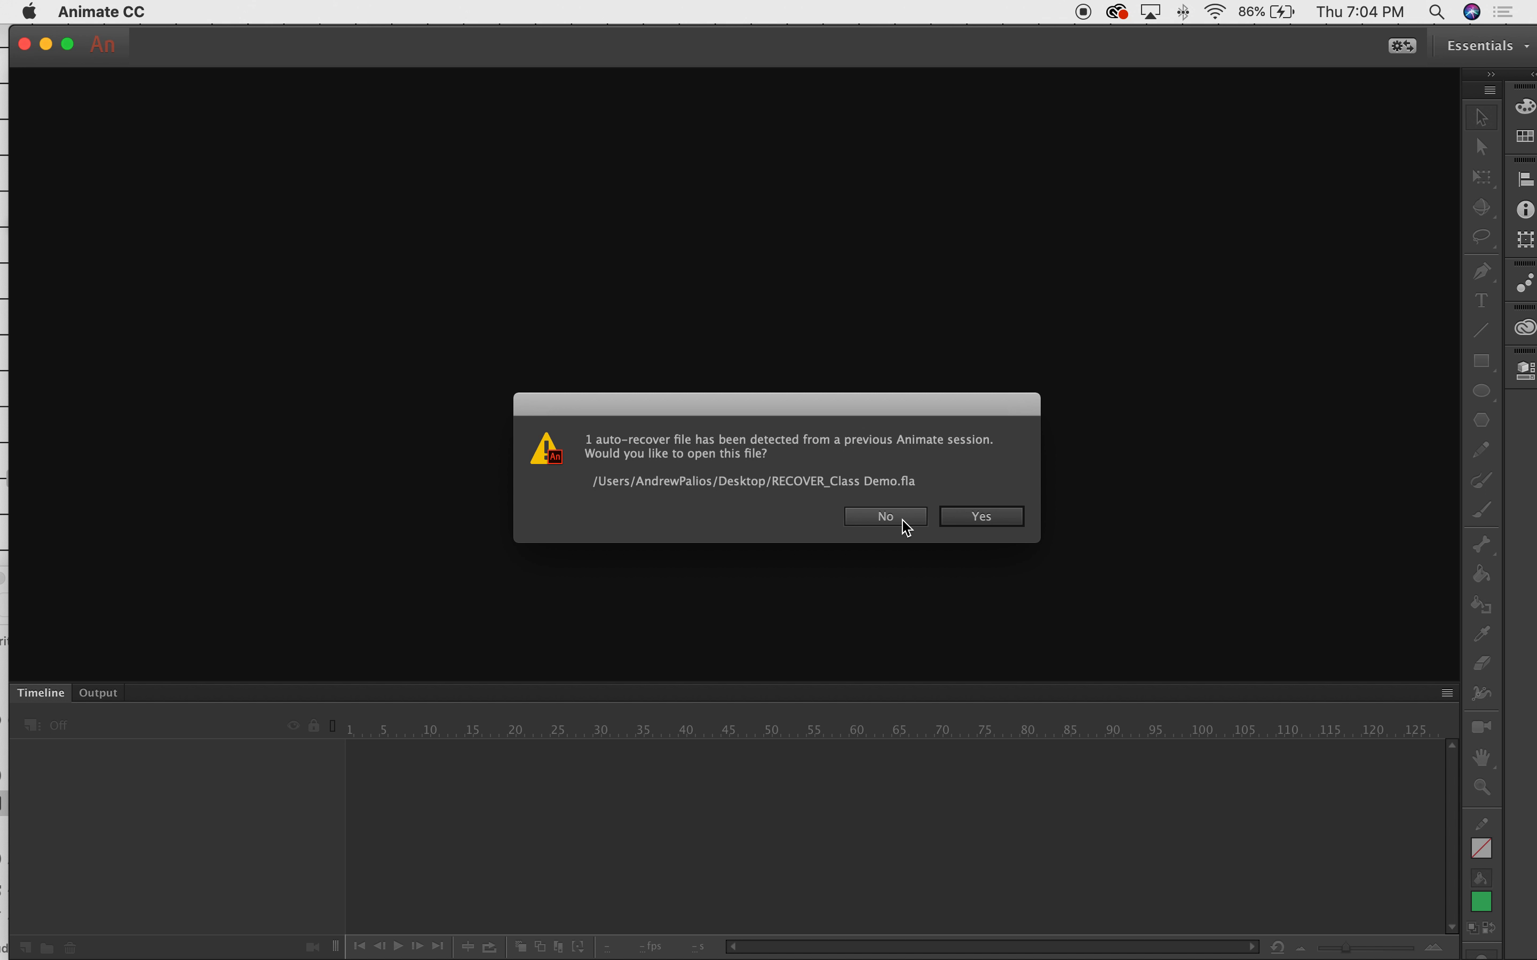
click(960, 520)
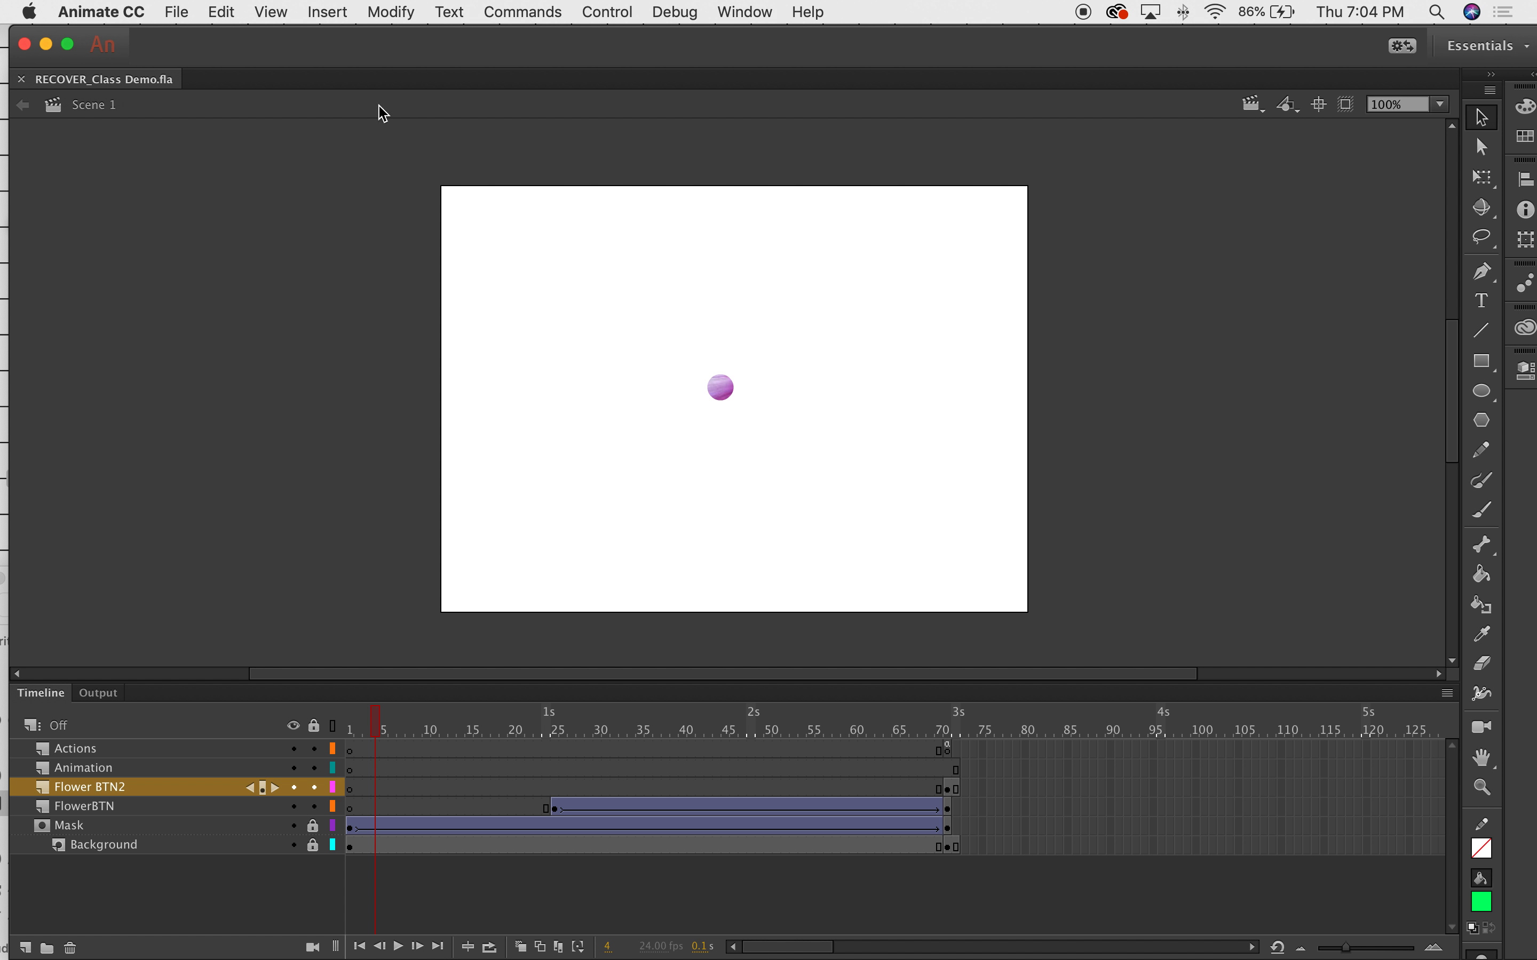
click(46, 44)
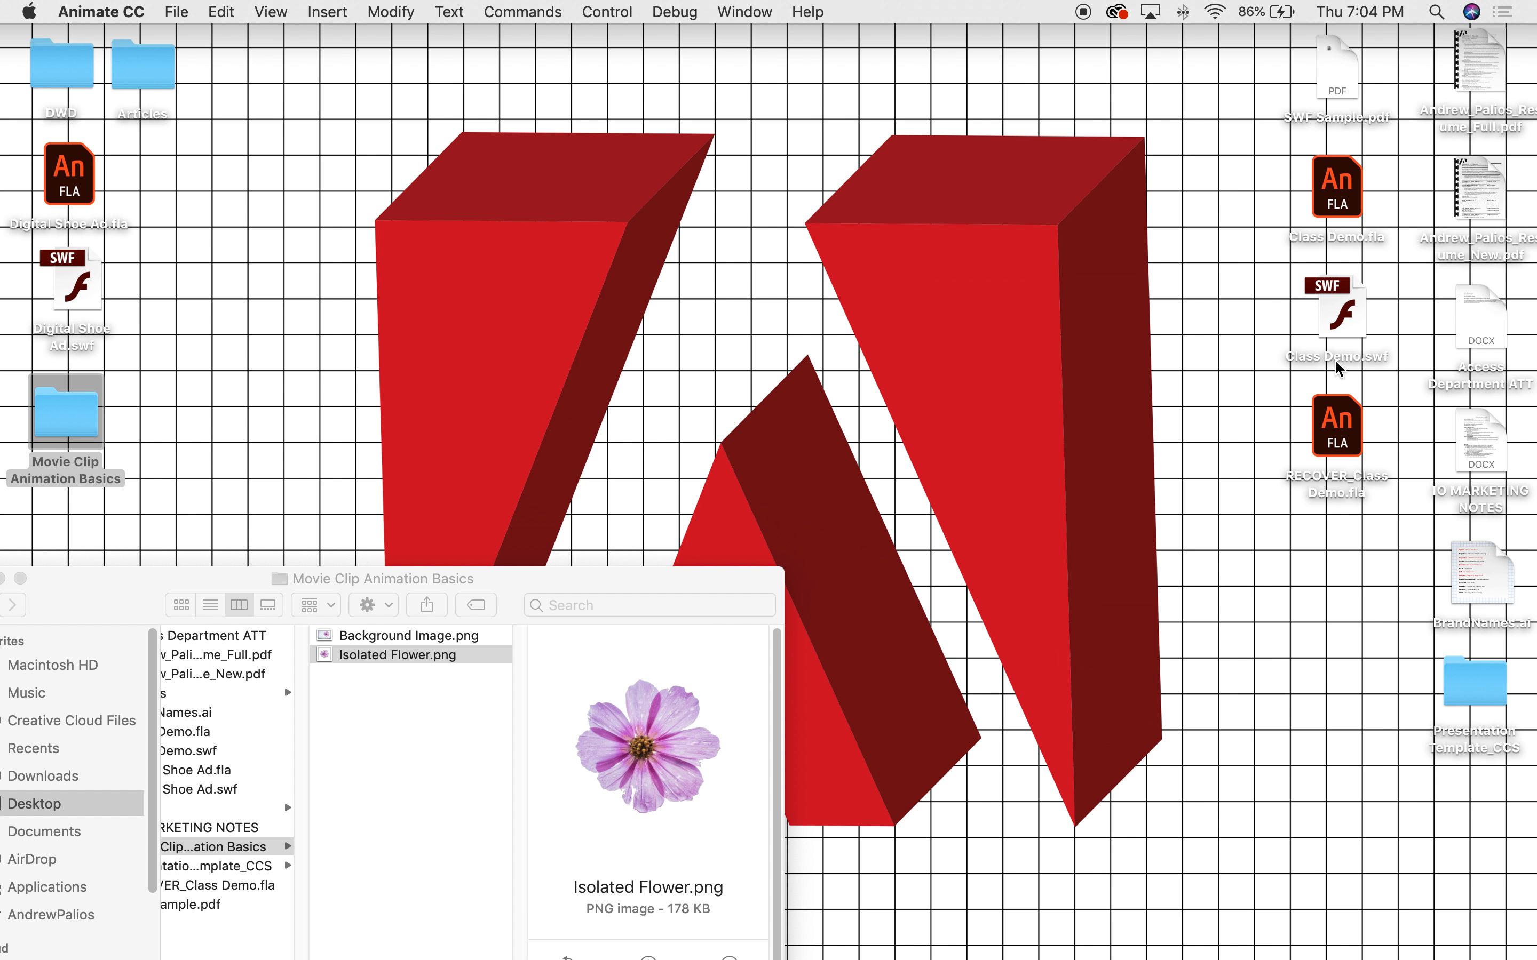
Play Class Demo.swf, trigger its 'Animate >' flower animation, then reopen Class Demo.fla in Animate.
double_click(1354, 293)
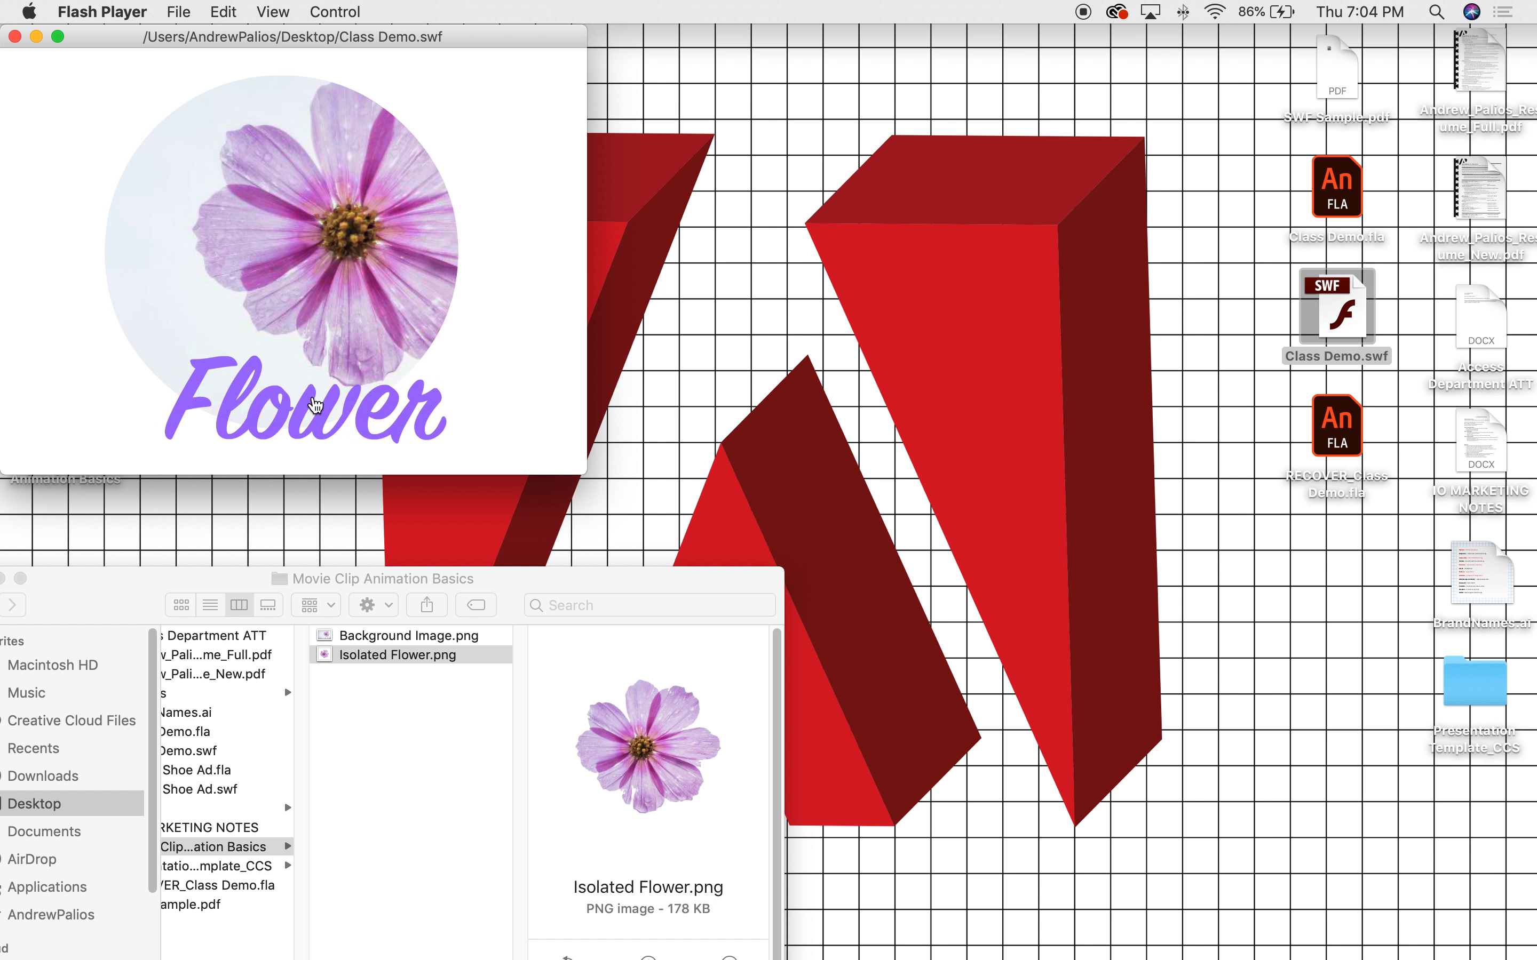
click(528, 67)
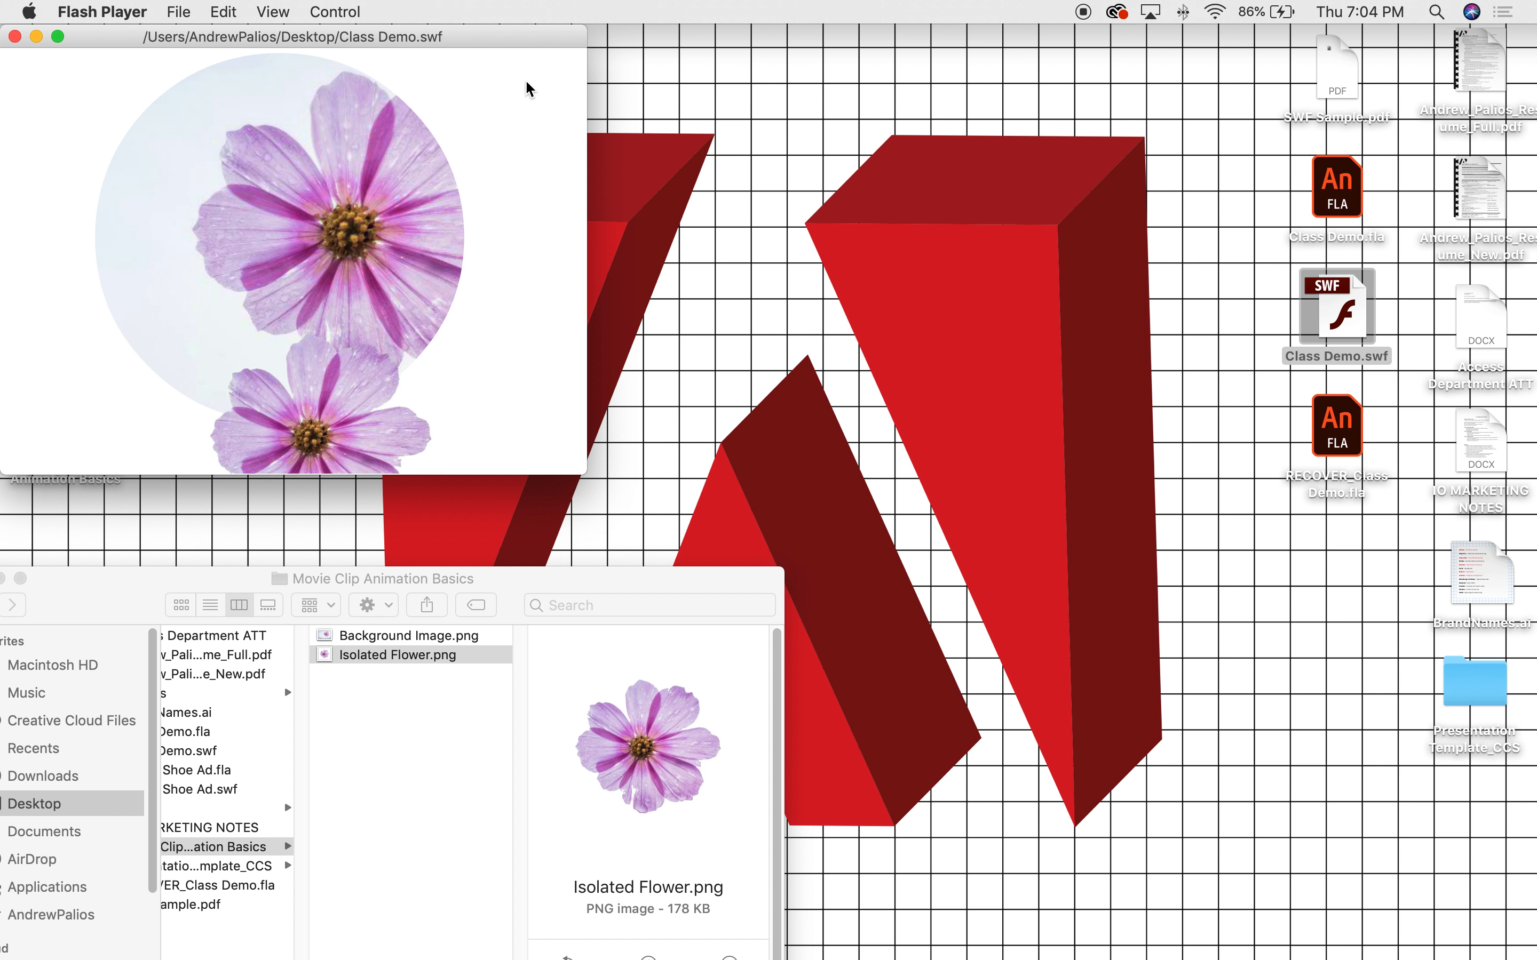
click(14, 37)
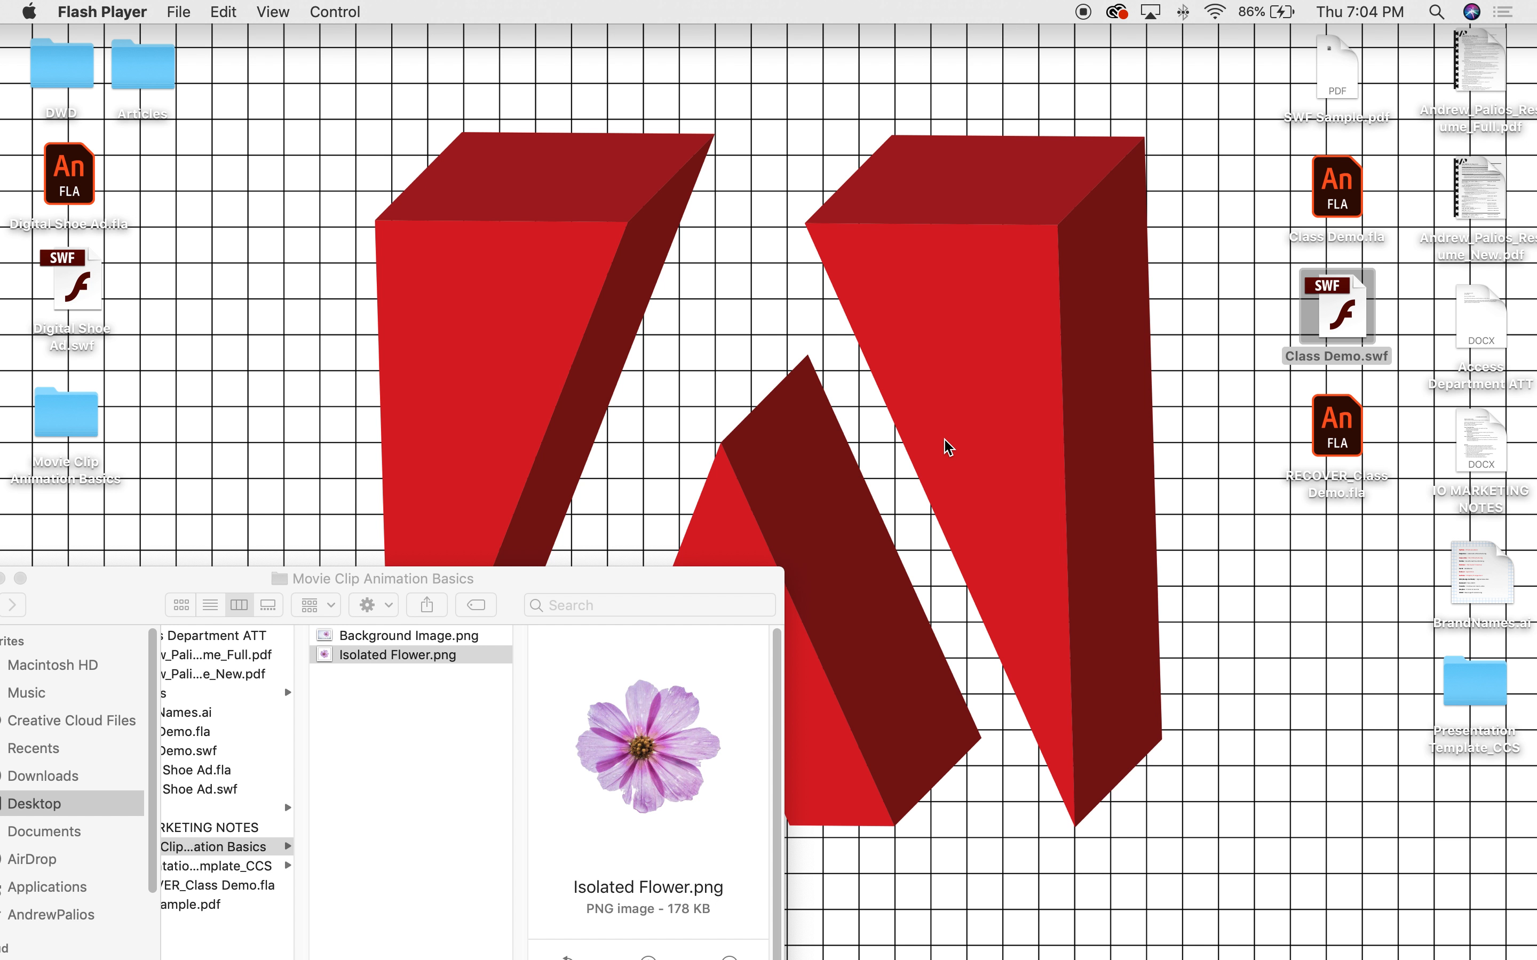
click(1337, 318)
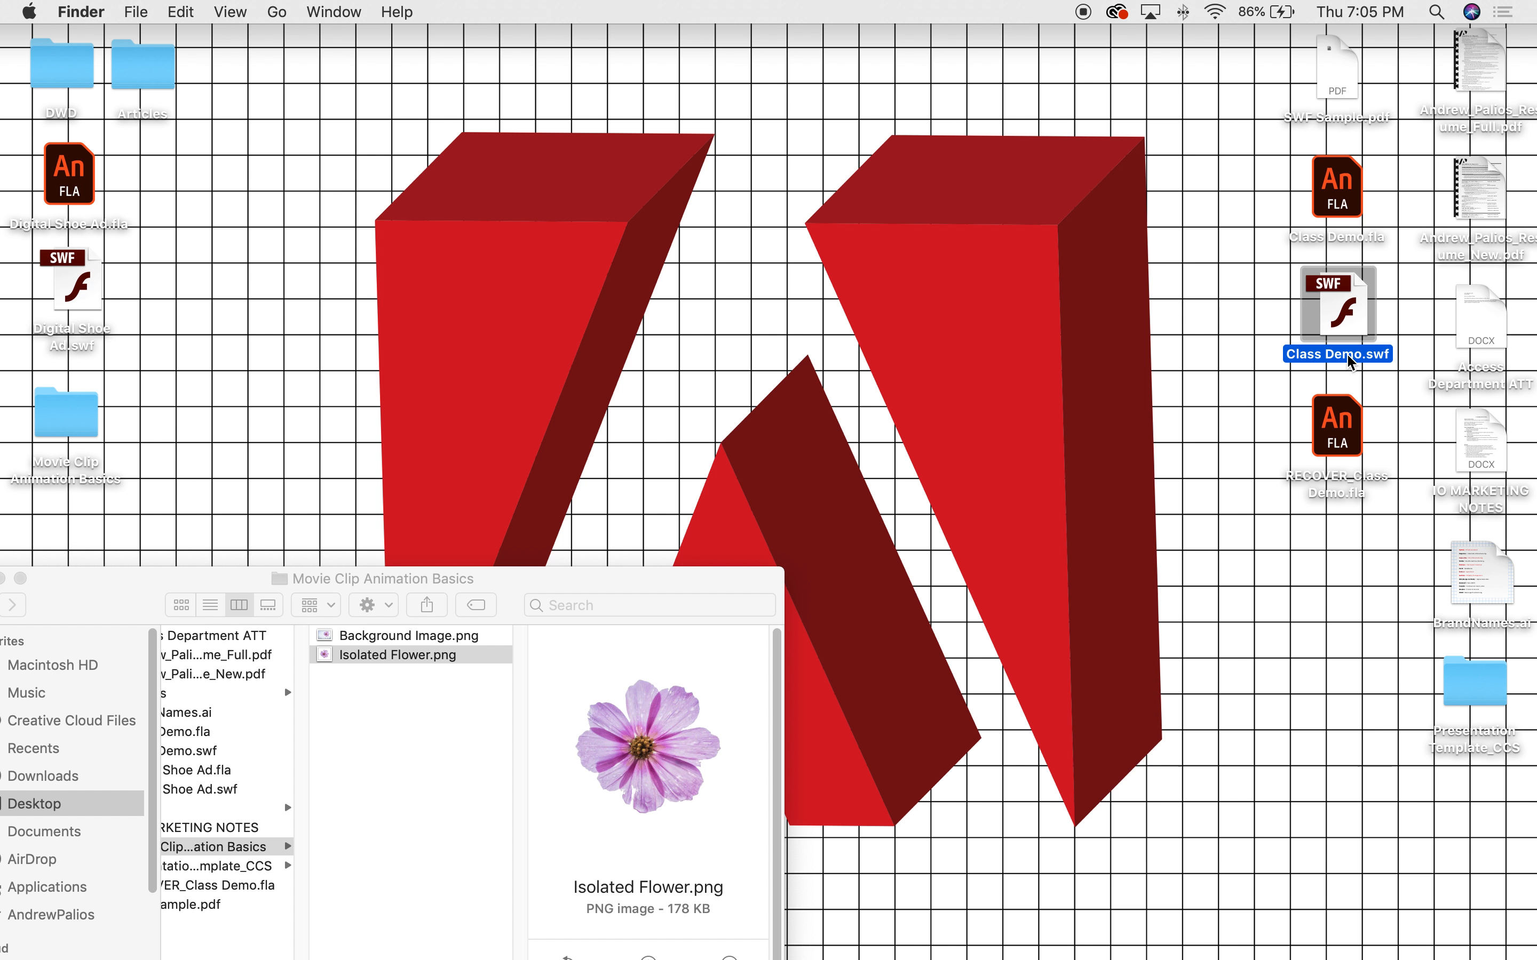
double_click(1346, 184)
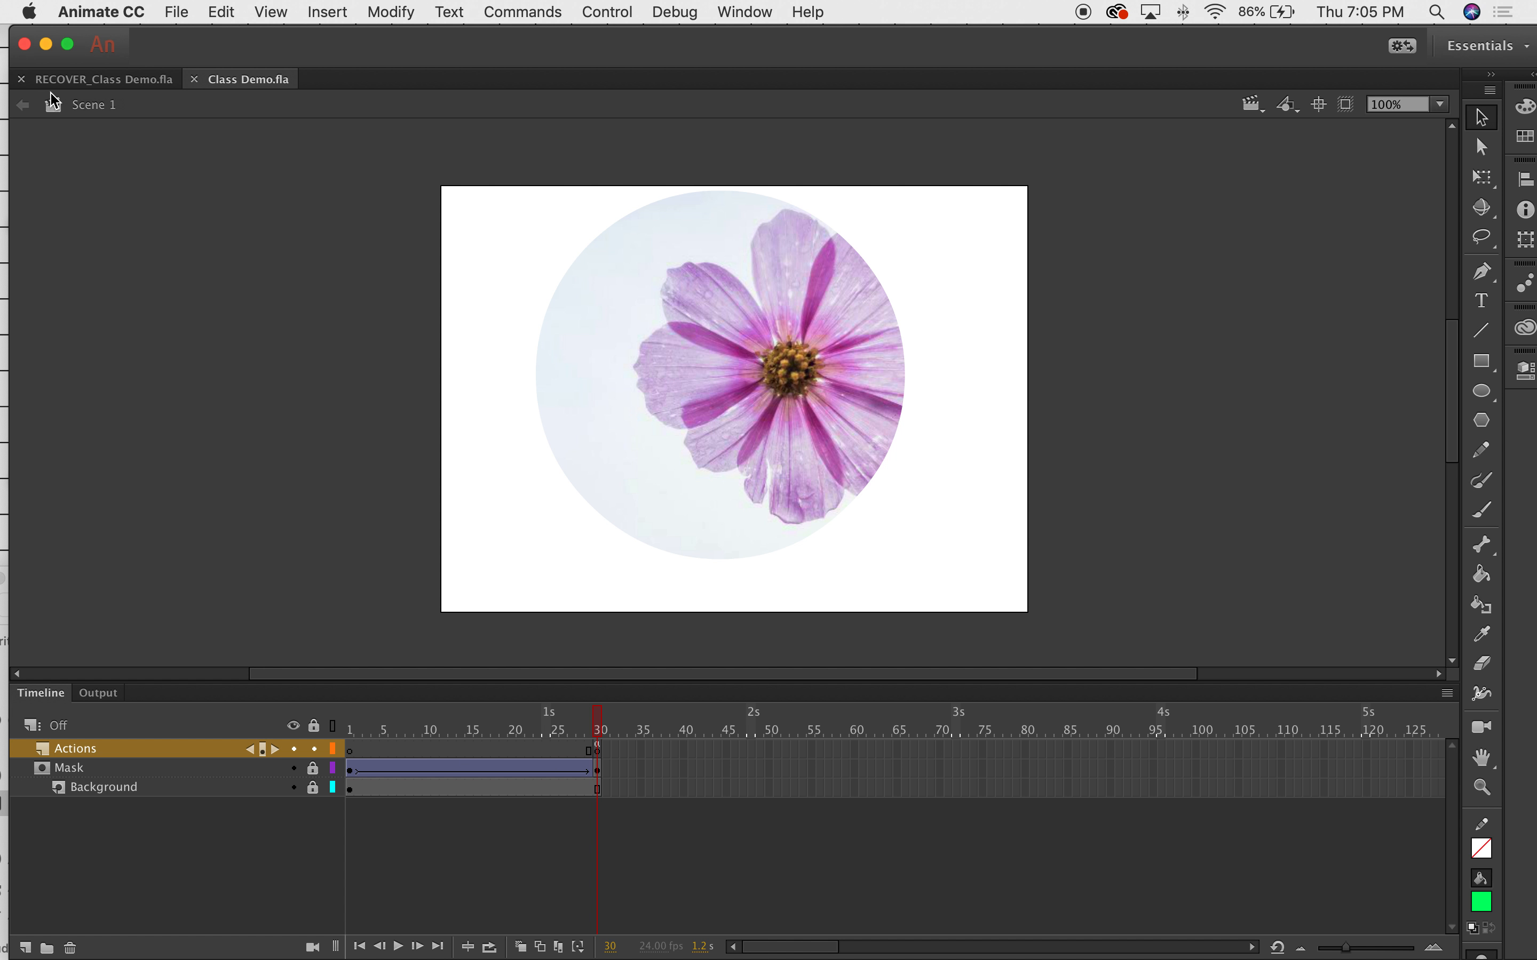
Replay Class Demo.swf, run the second flower's 'Animate >' animation, dismiss the crash report, then close the player.
click(71, 79)
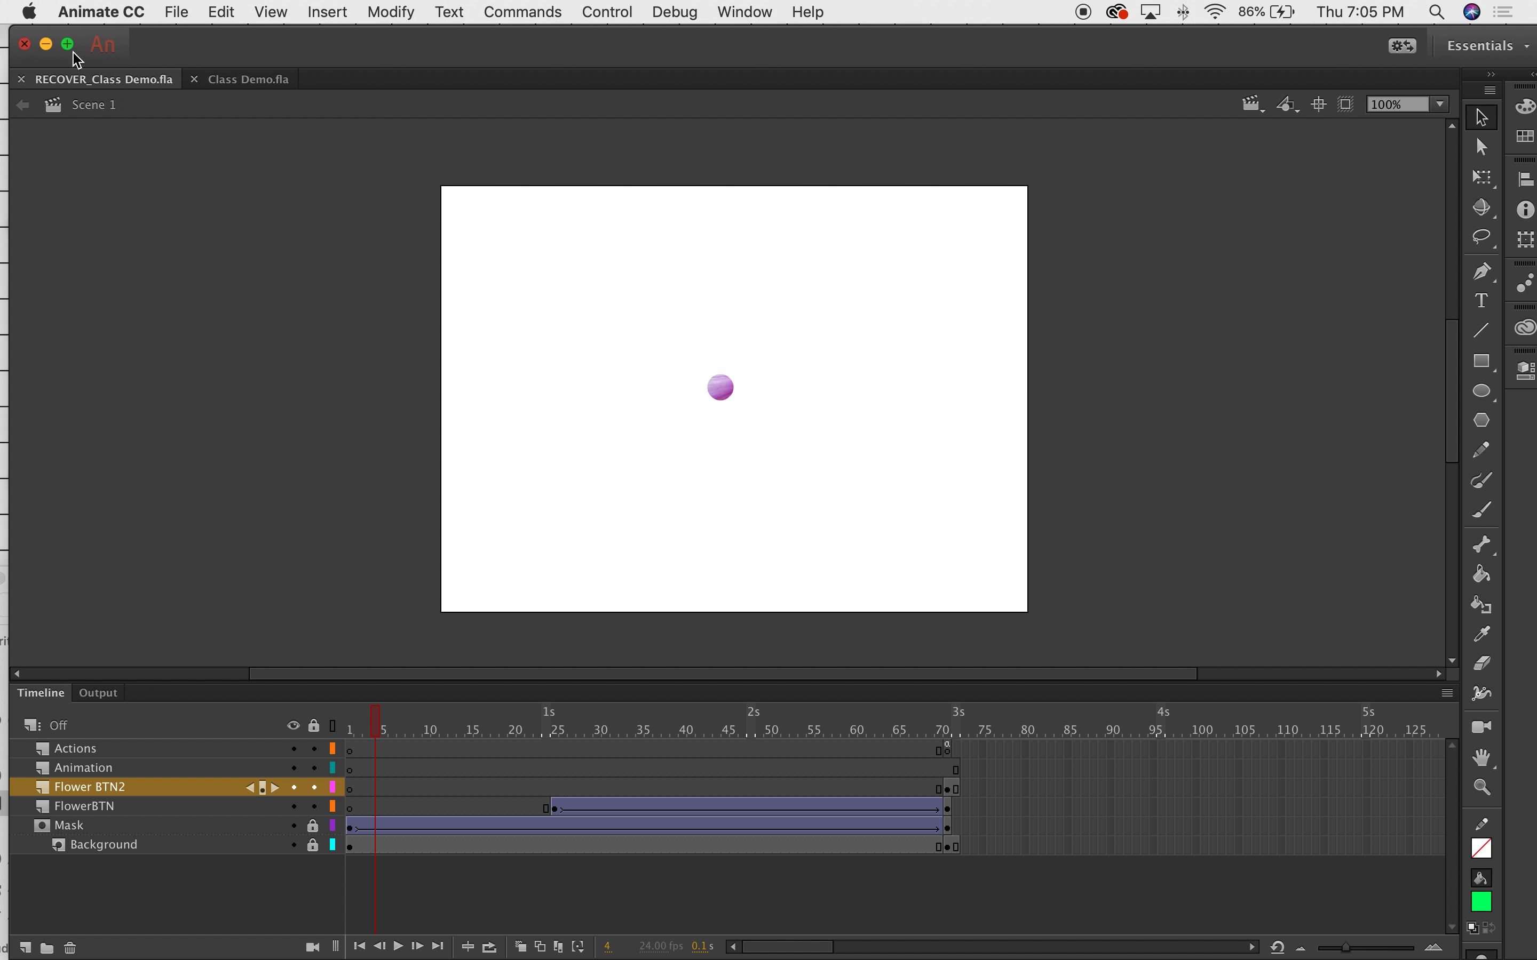
click(46, 44)
double_click(1346, 313)
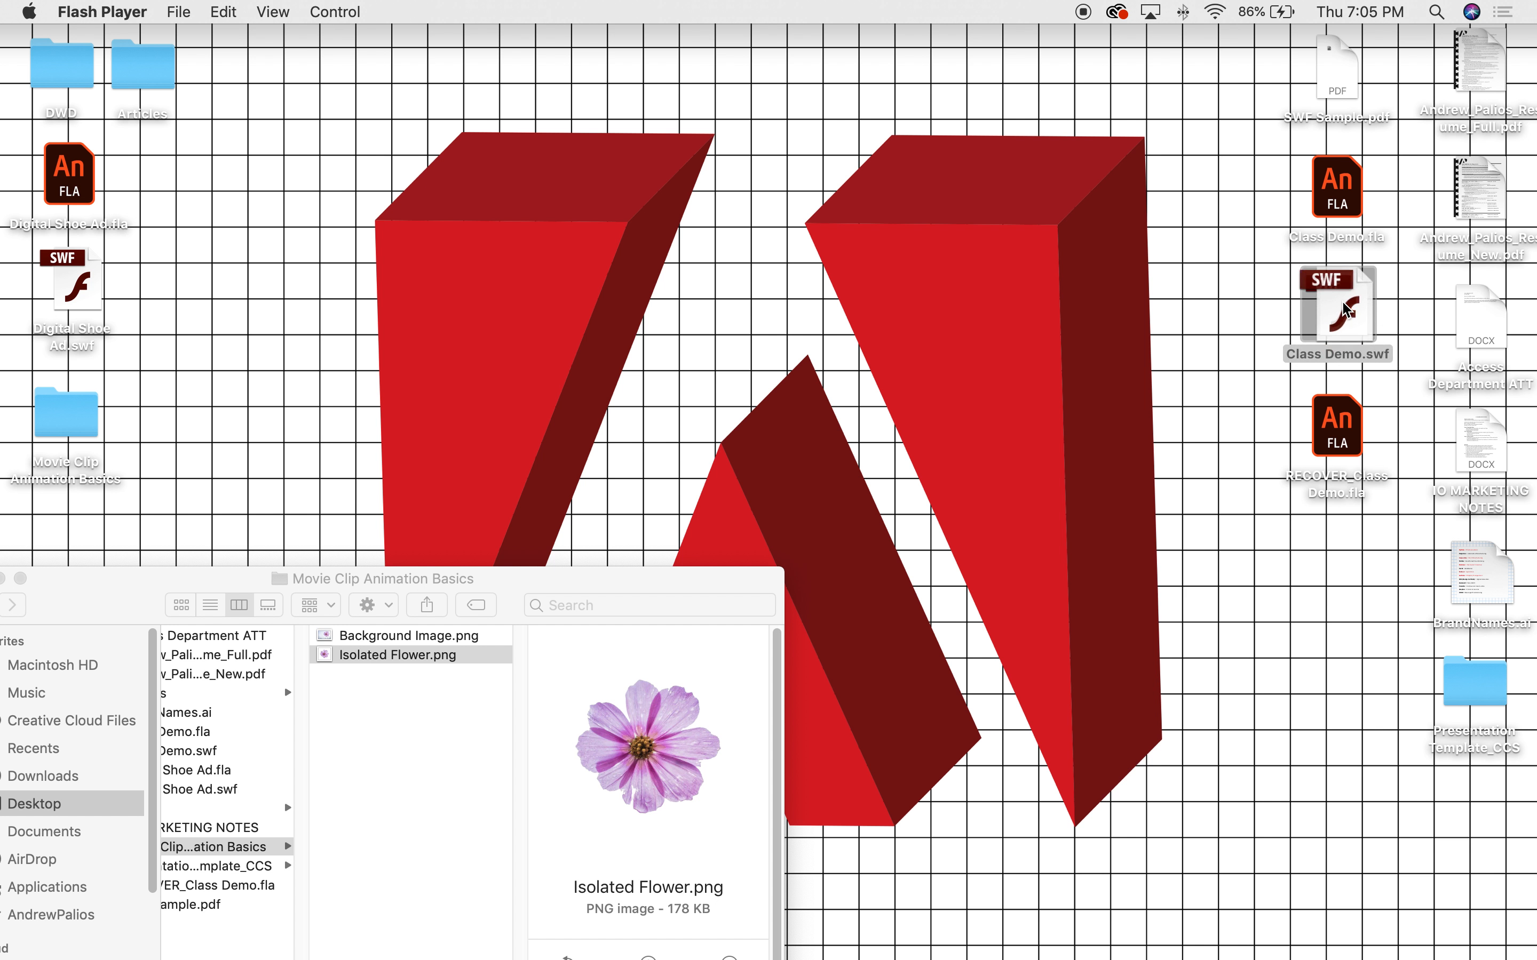
drag(270, 43, 551, 71)
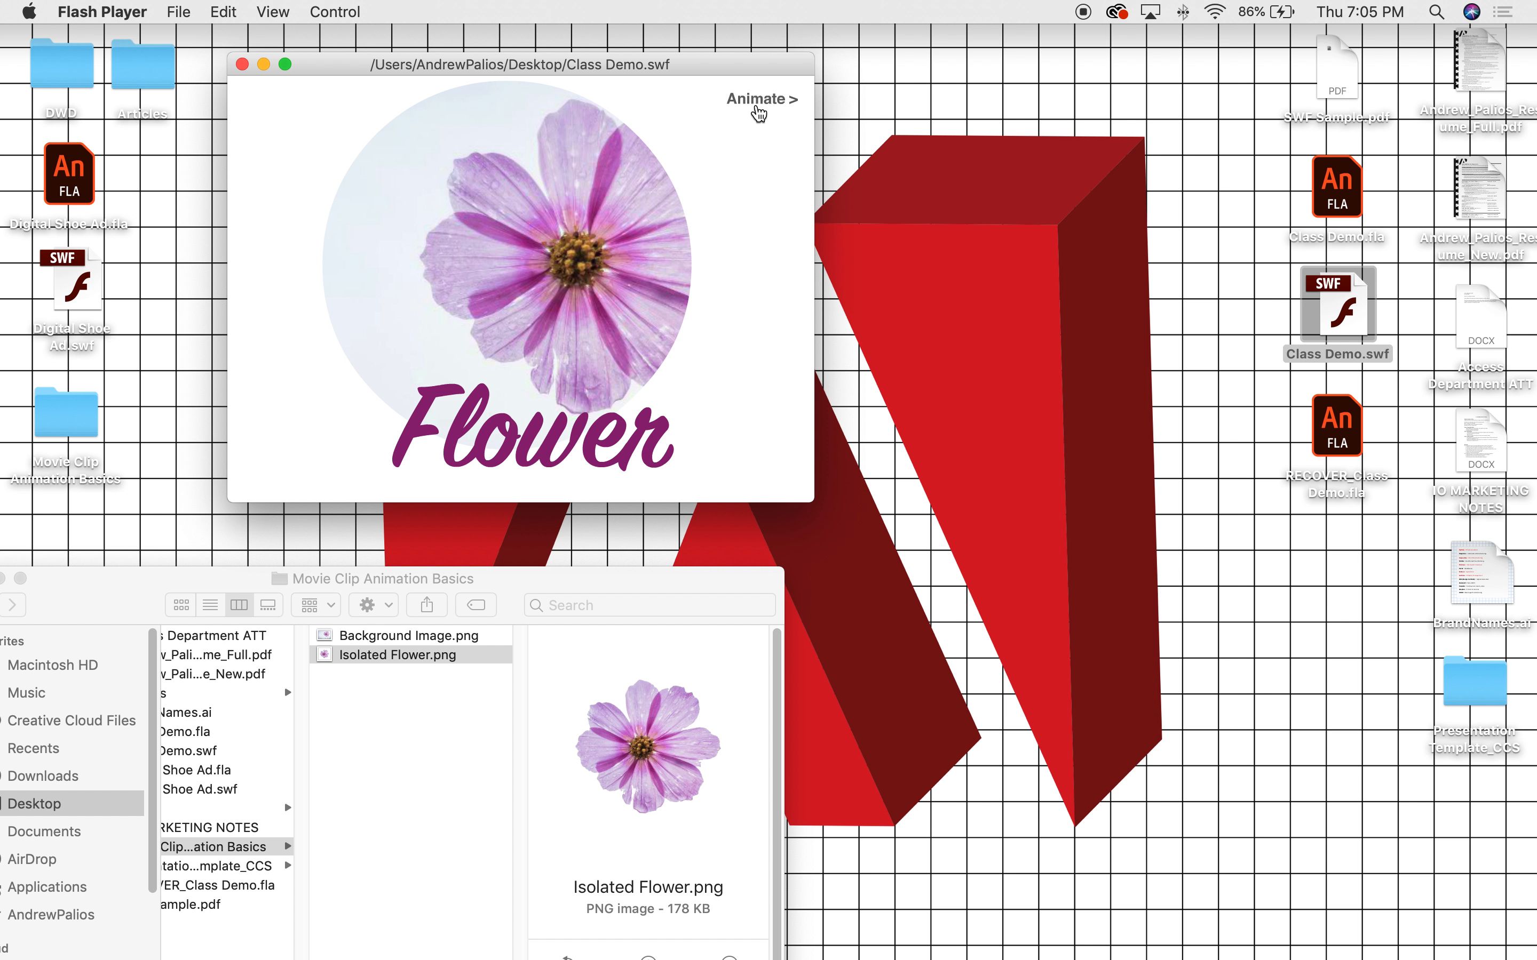
click(759, 100)
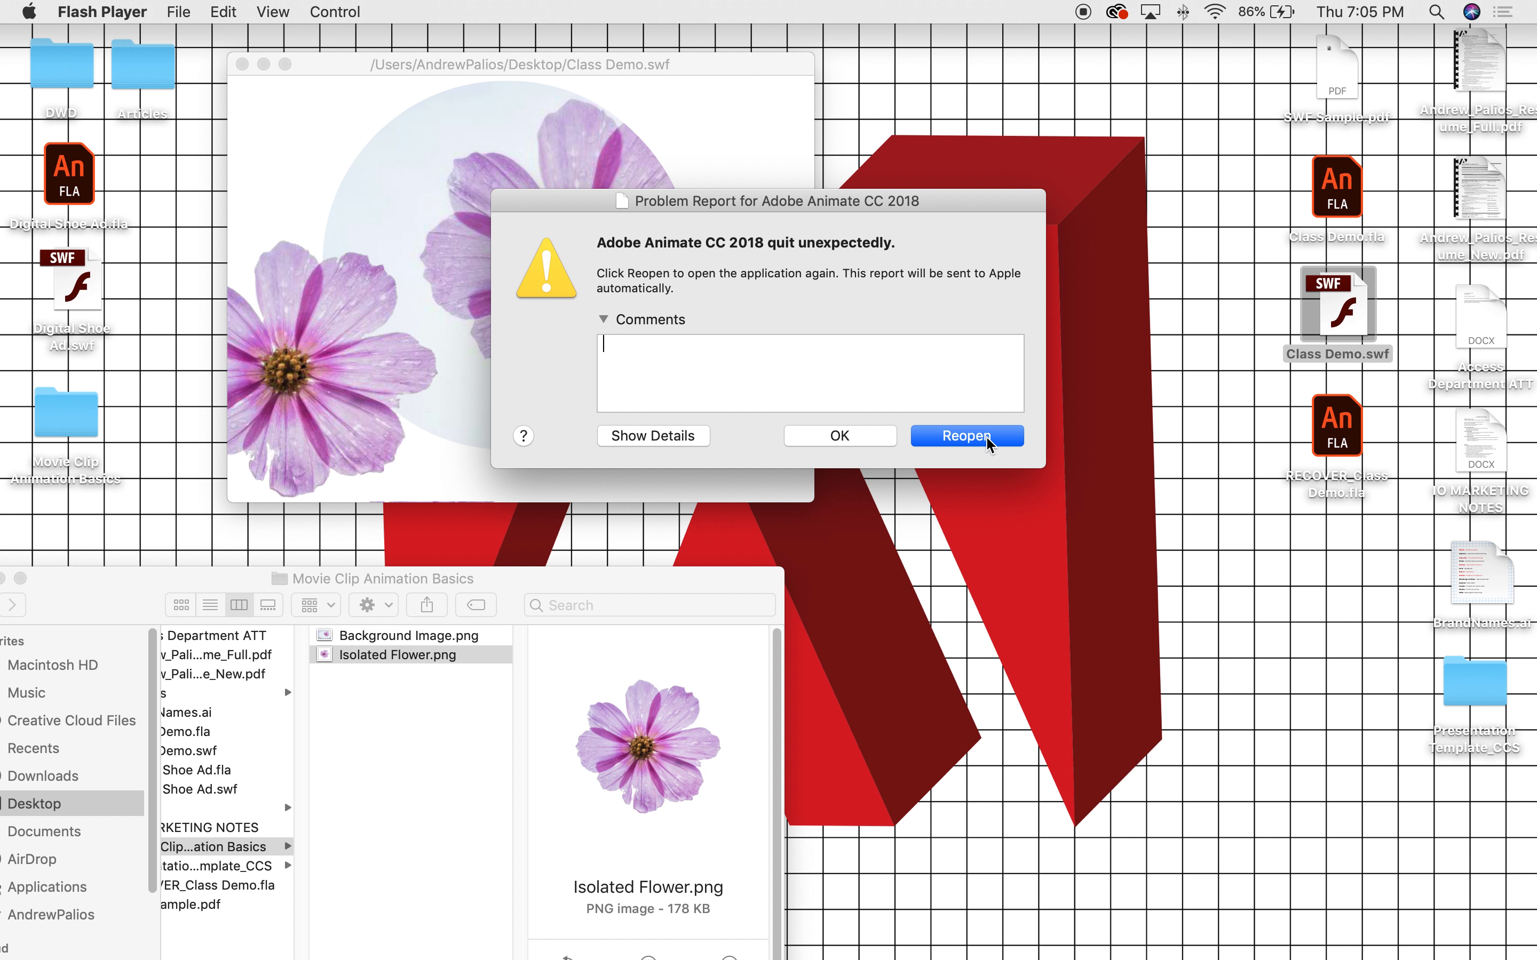
click(842, 445)
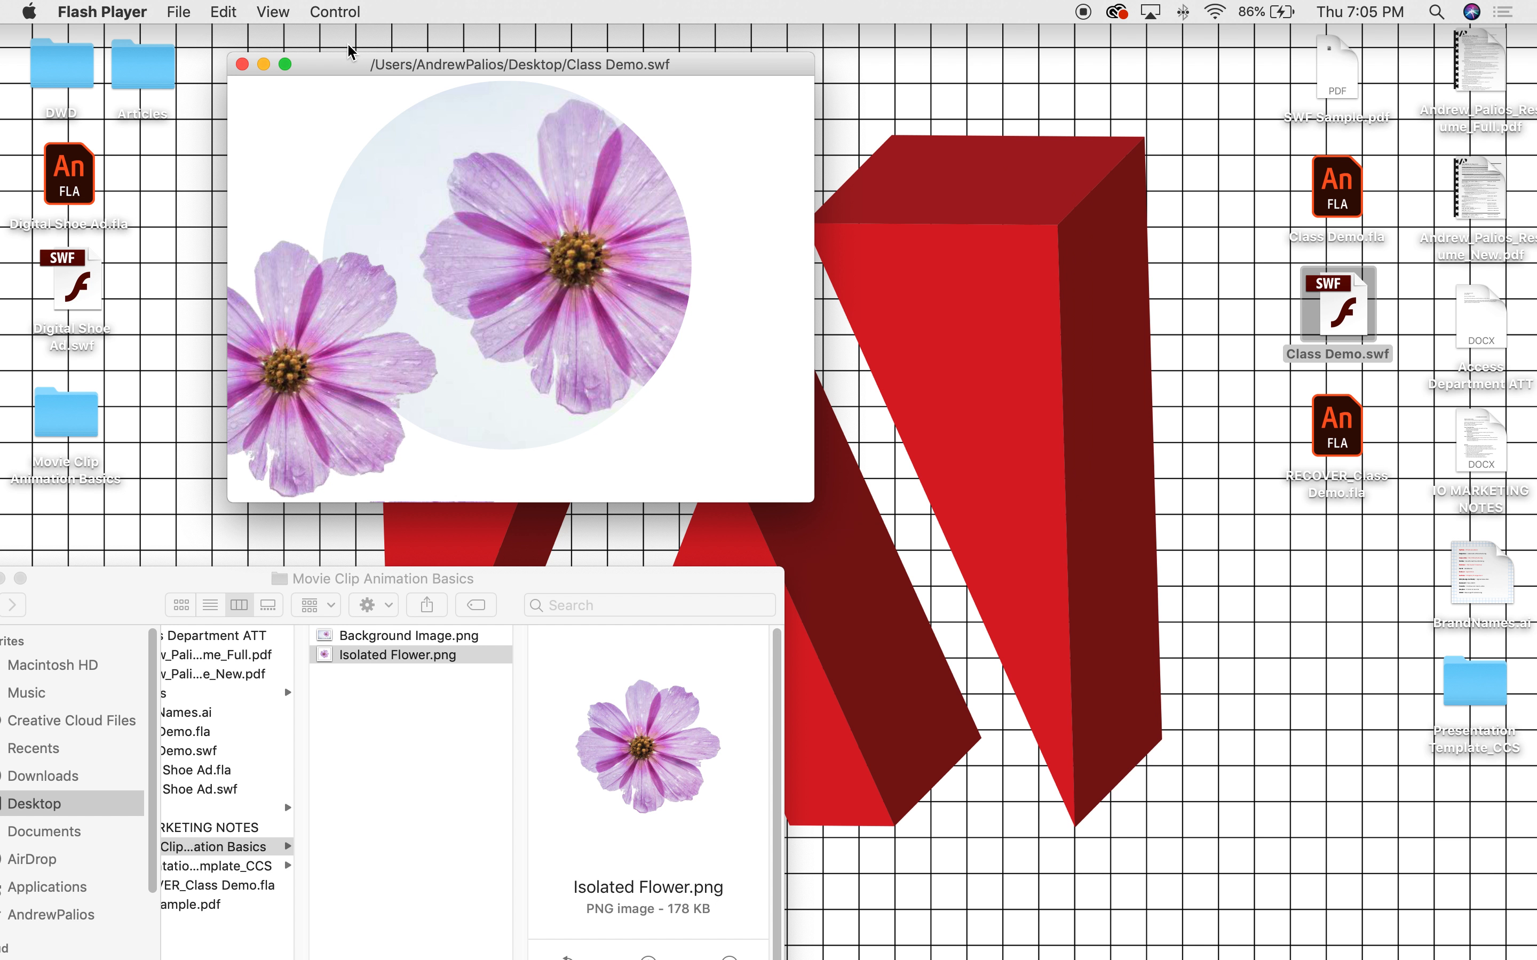
drag(380, 63, 448, 83)
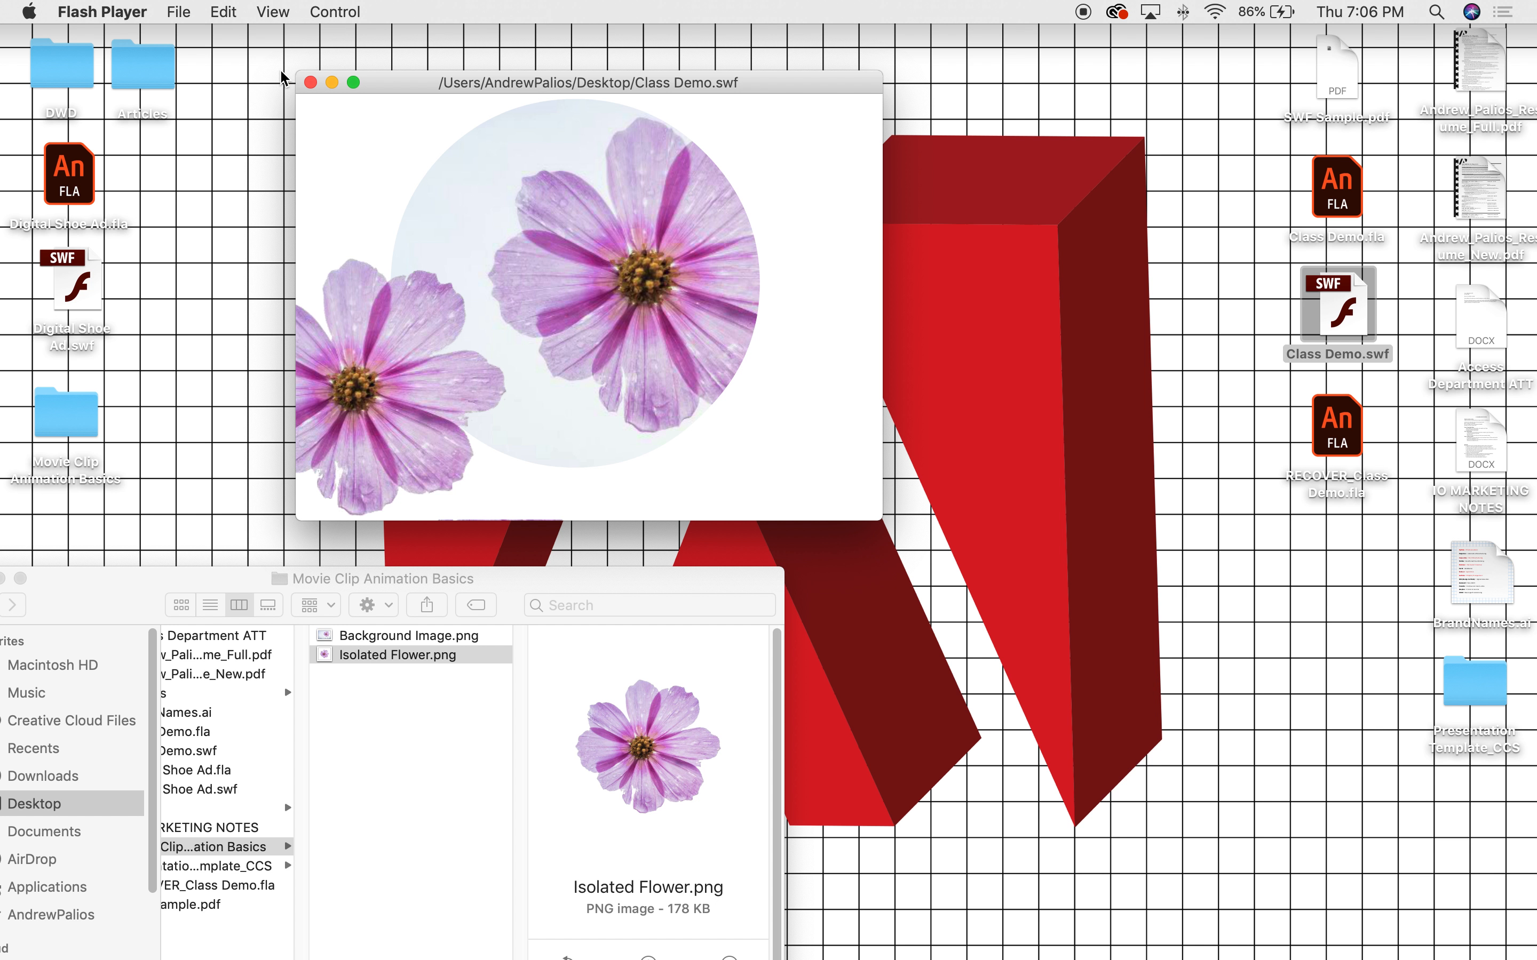
click(310, 83)
Open RECOVER_Class Demo.fla in Animate and rewind the playhead to frame 1.
drag(550, 585, 860, 167)
click(1332, 421)
double_click(1332, 421)
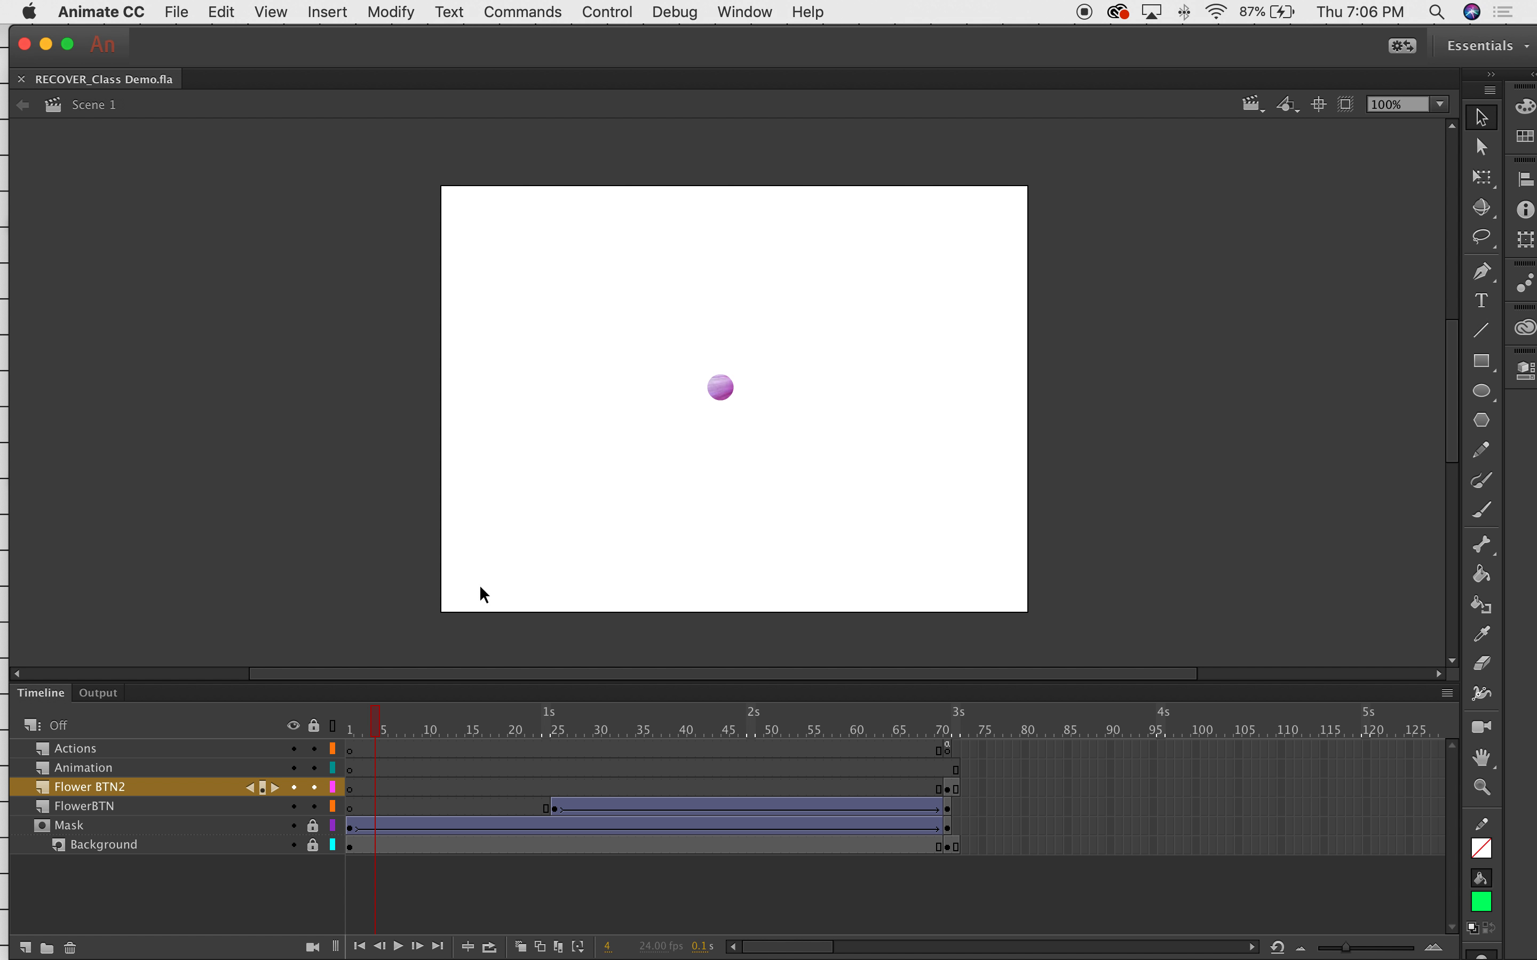
drag(378, 718, 350, 723)
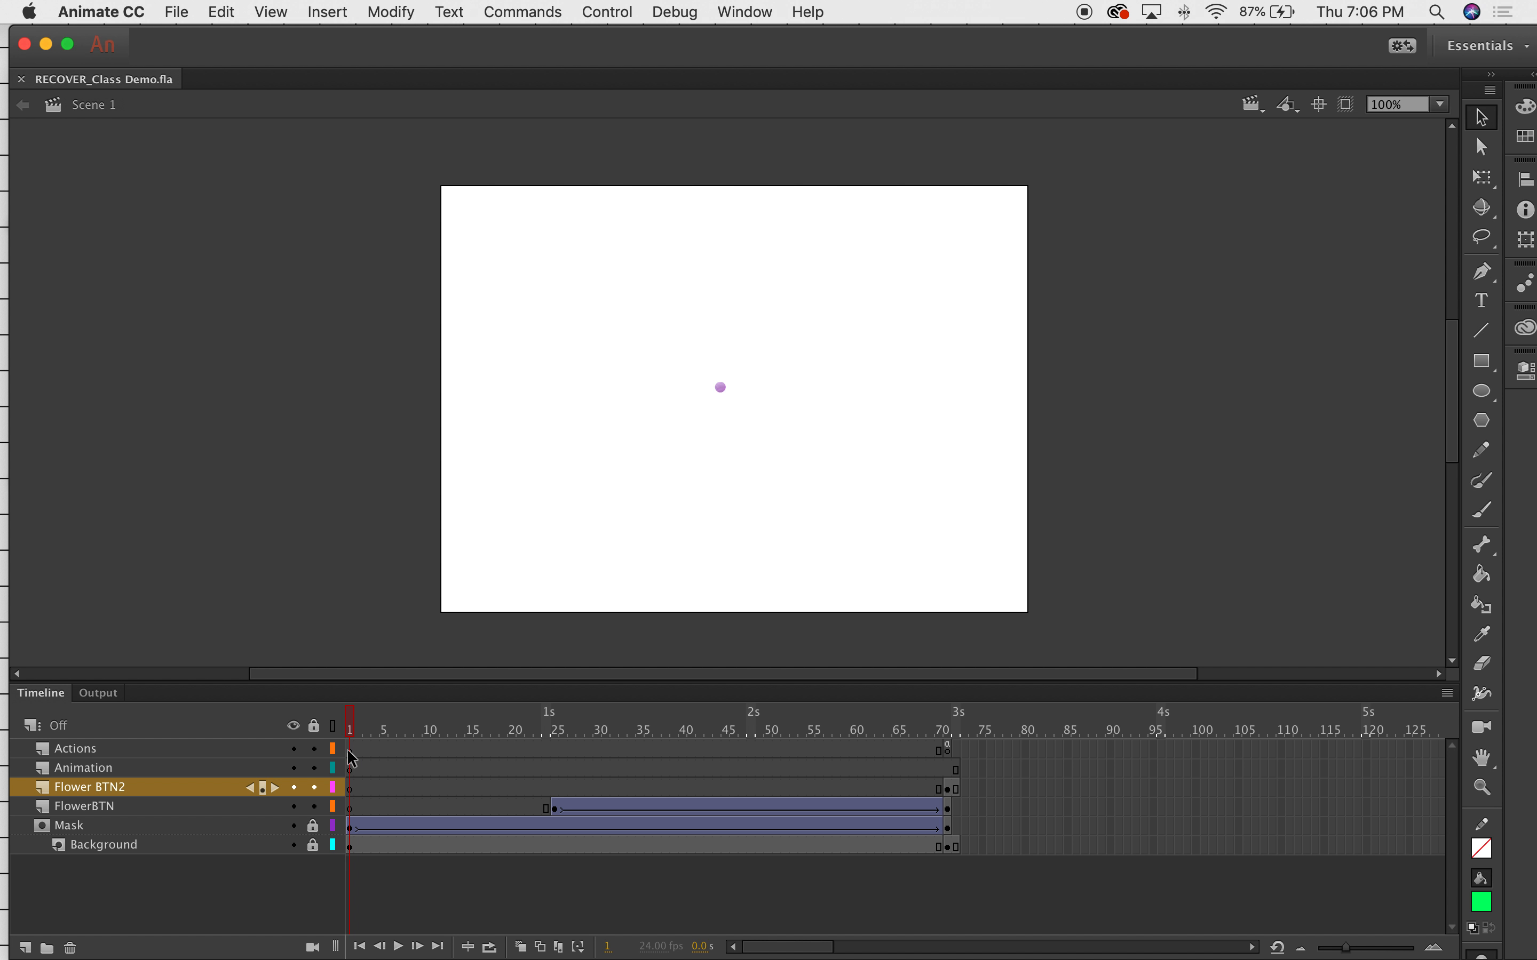